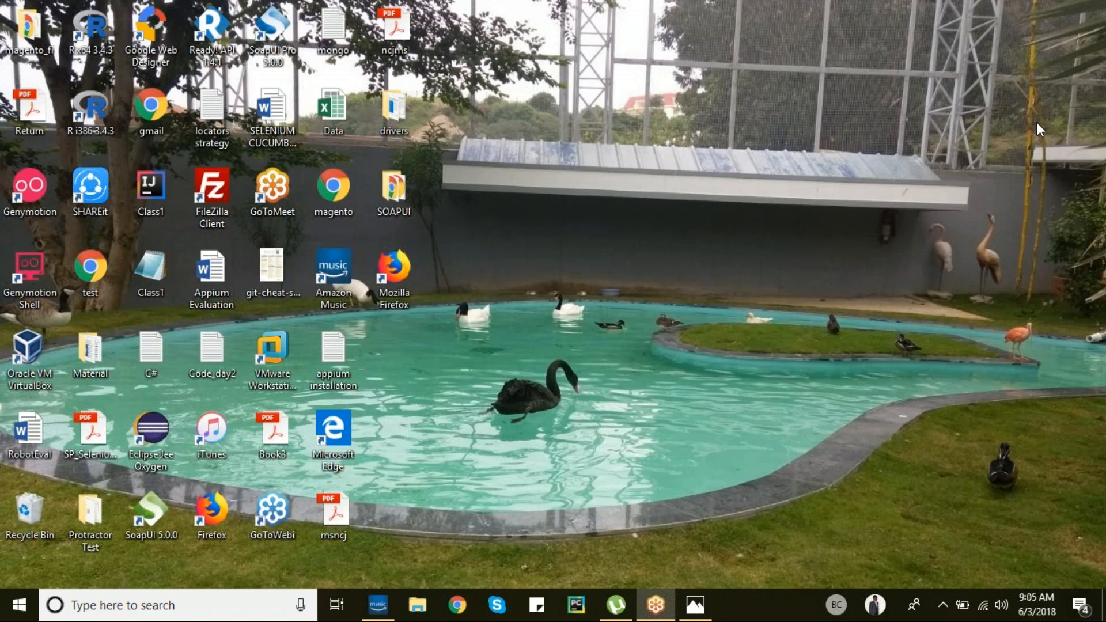
- Launch a blank Notepad document from the Run box and move its window toward the upper left
key(super+r)
key(Return)
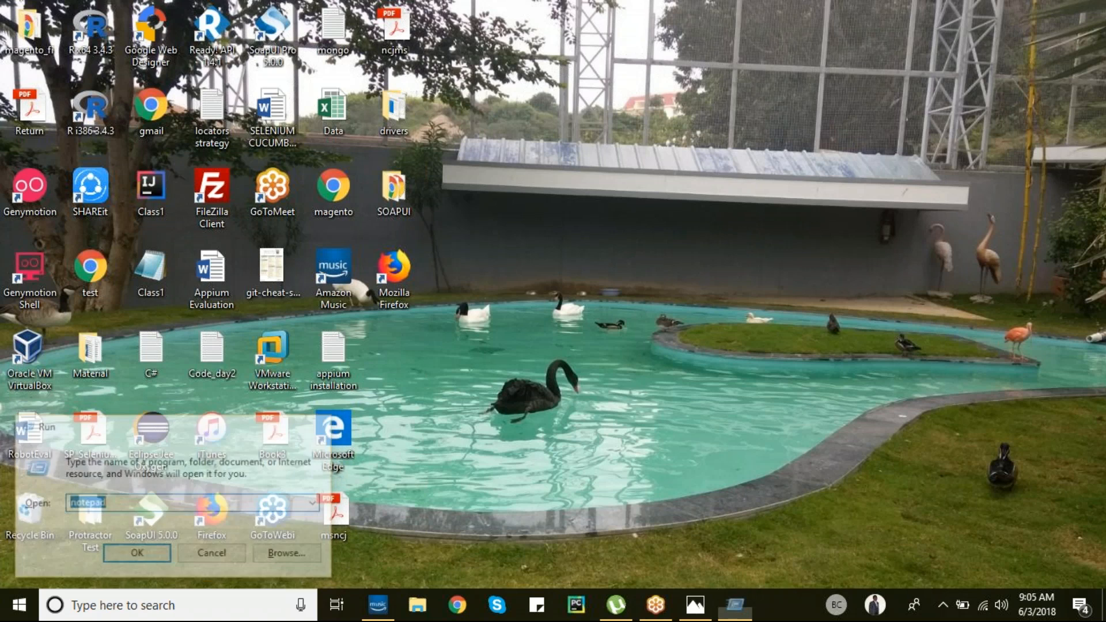
drag(782, 46, 694, 19)
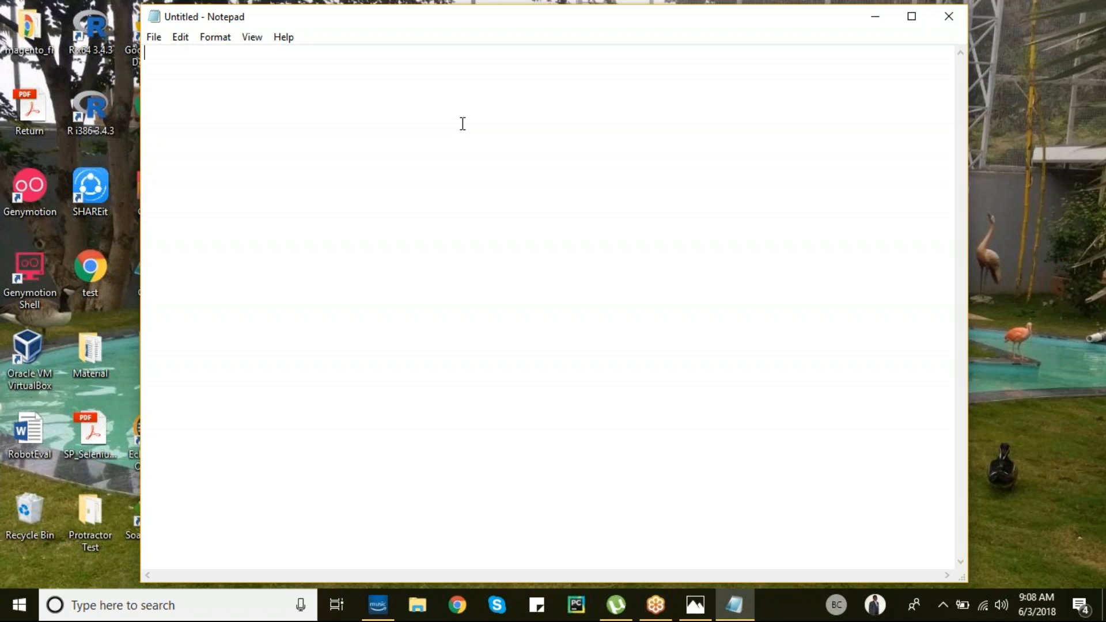
- Write 'SOAP , REST , HTTP', then a blank line, then 'Simple Object Access Protocol - XML - WSDL'
text(SOAP , REST , HTTP)
key(Return)
key(Return)
text(Sim)
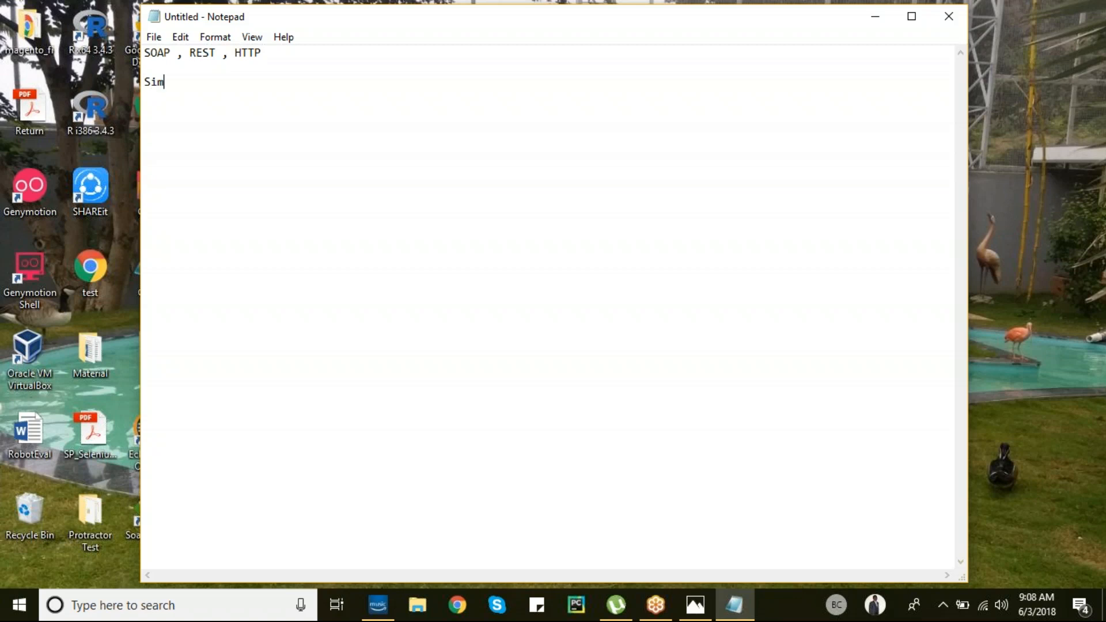
text(ple Object Access Prot)
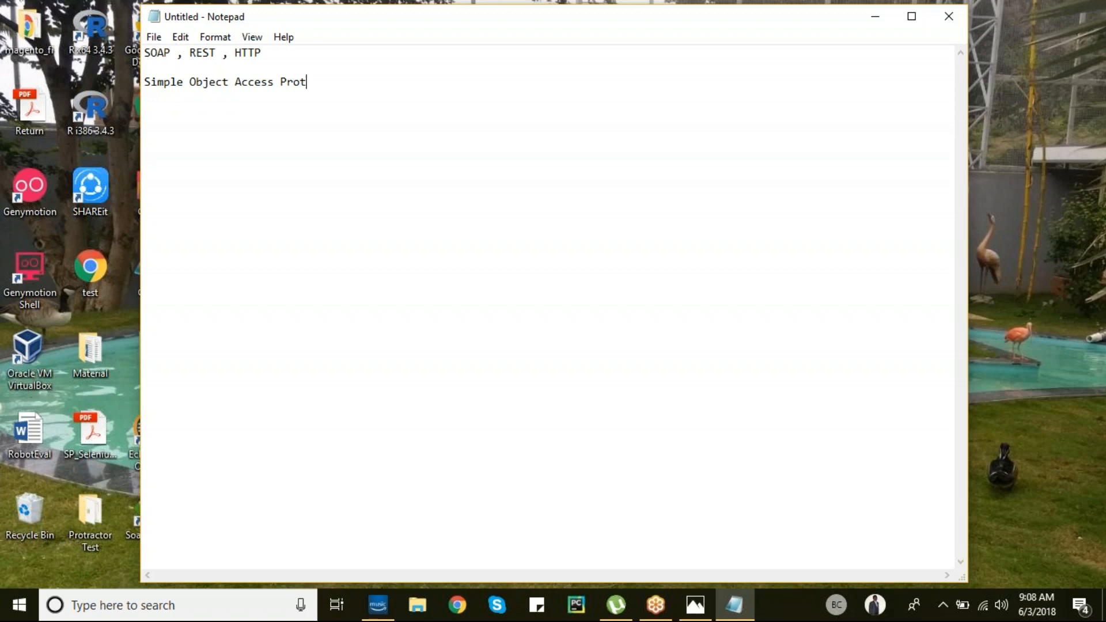
text(ocol - XML - WSDL)
click(1082, 295)
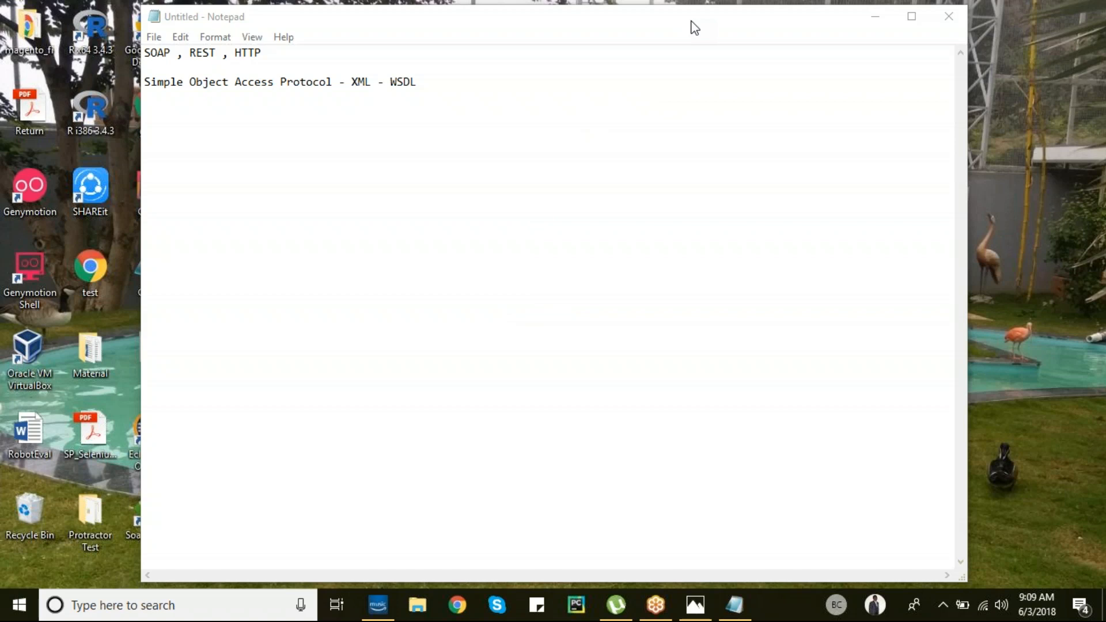
- Open Chrome and try loading the clearcodeconsulting.com cccs-camp.html page, then retry it
click(458, 606)
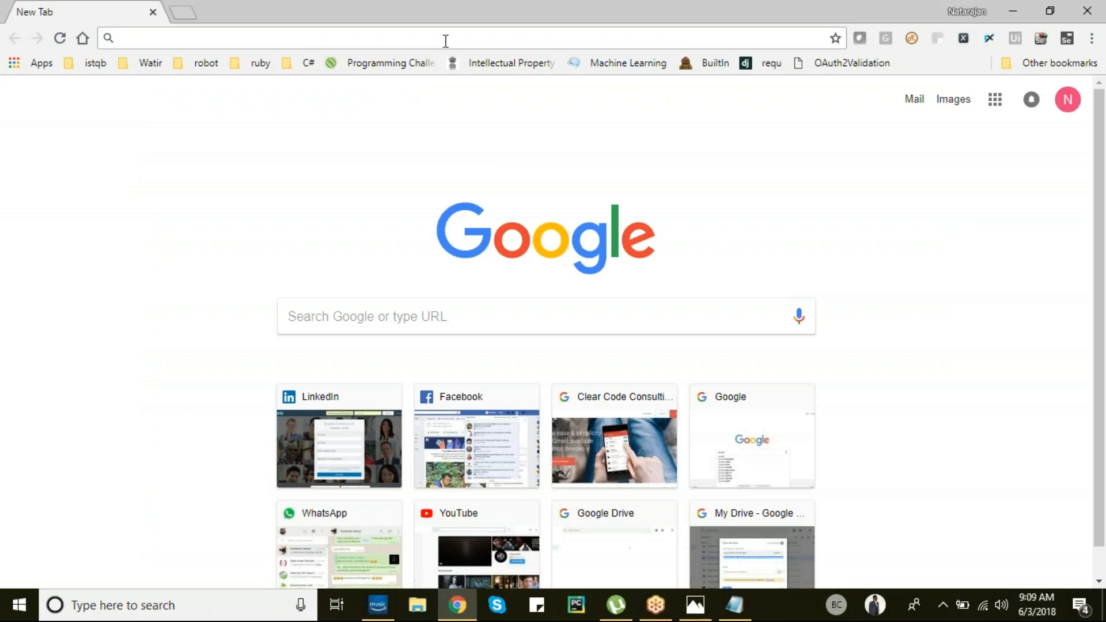
text(clea)
key(Down)
key(Return)
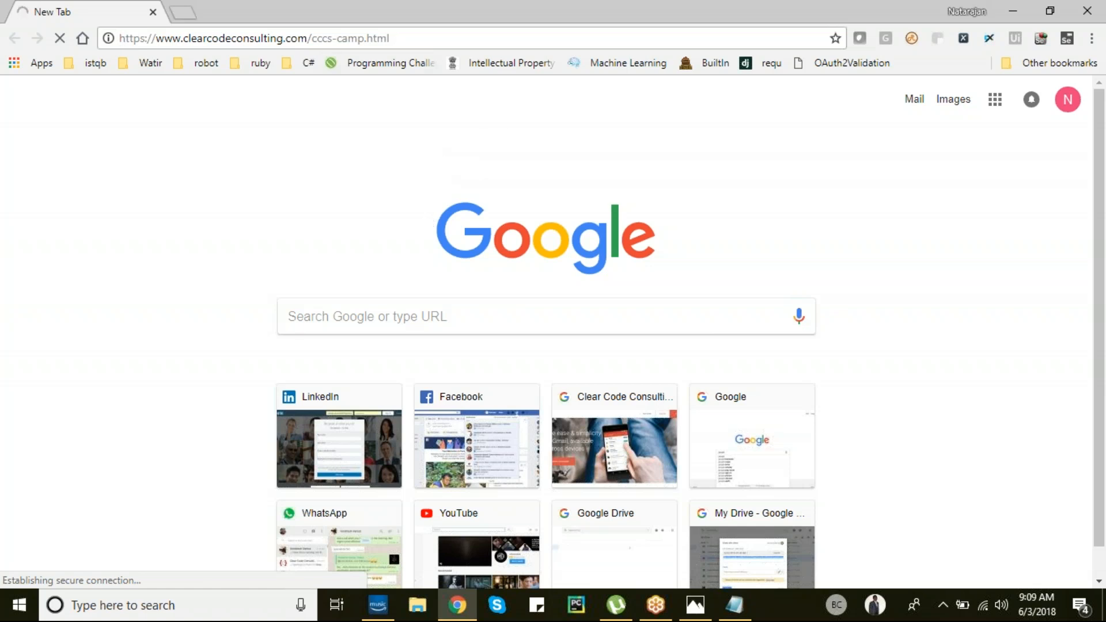
click(480, 40)
key(Return)
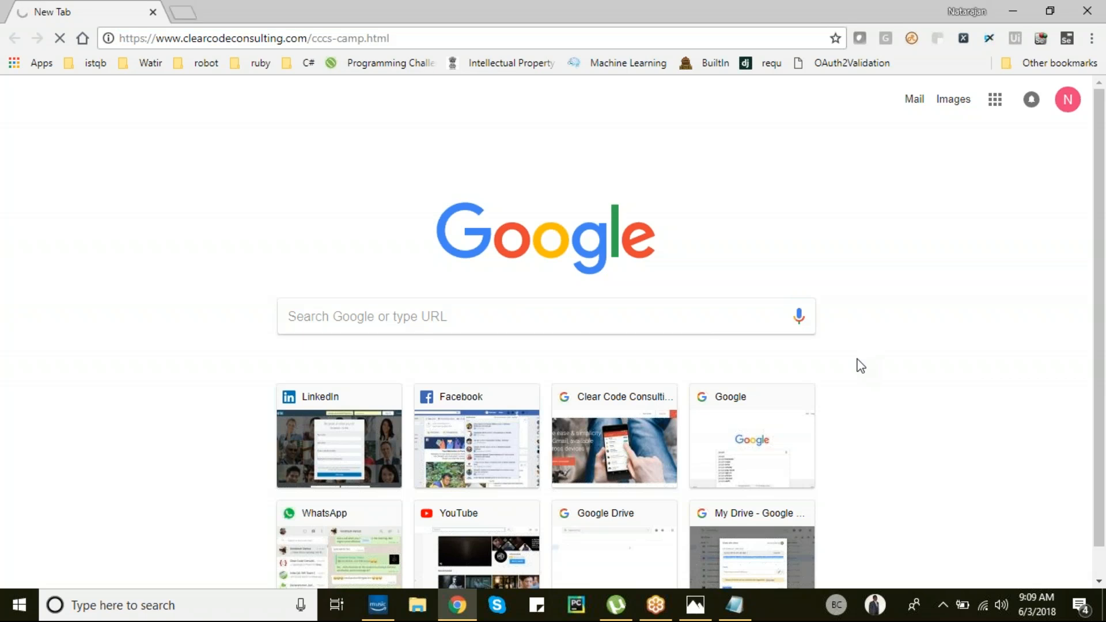
- Open a second tab and try the clearcodeconsulting.com home page in the first tab
key(ctrl+t)
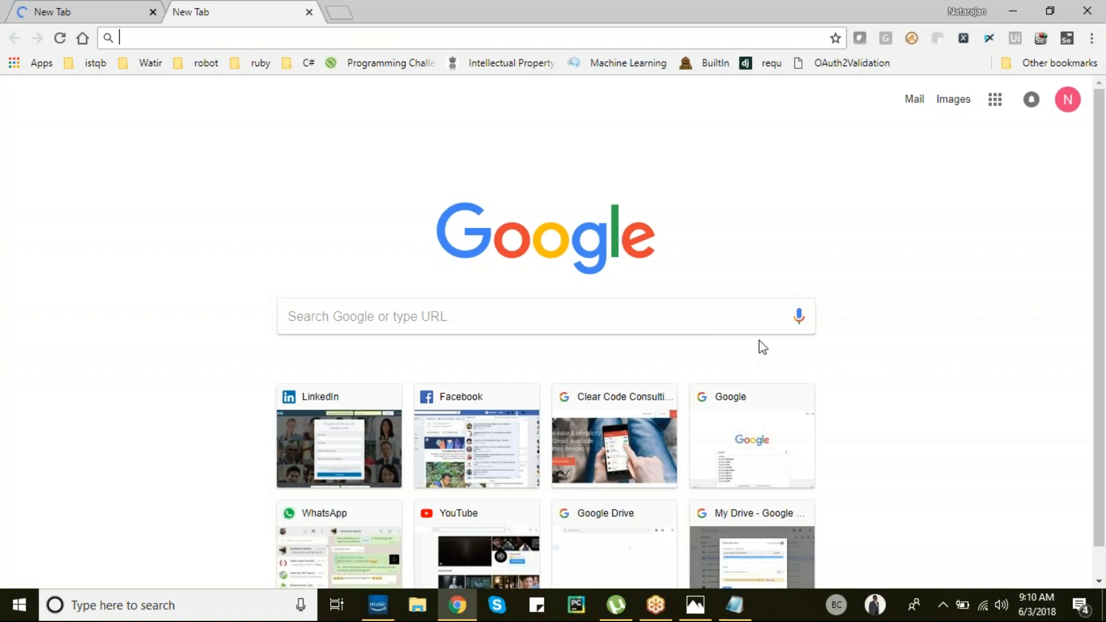
click(105, 5)
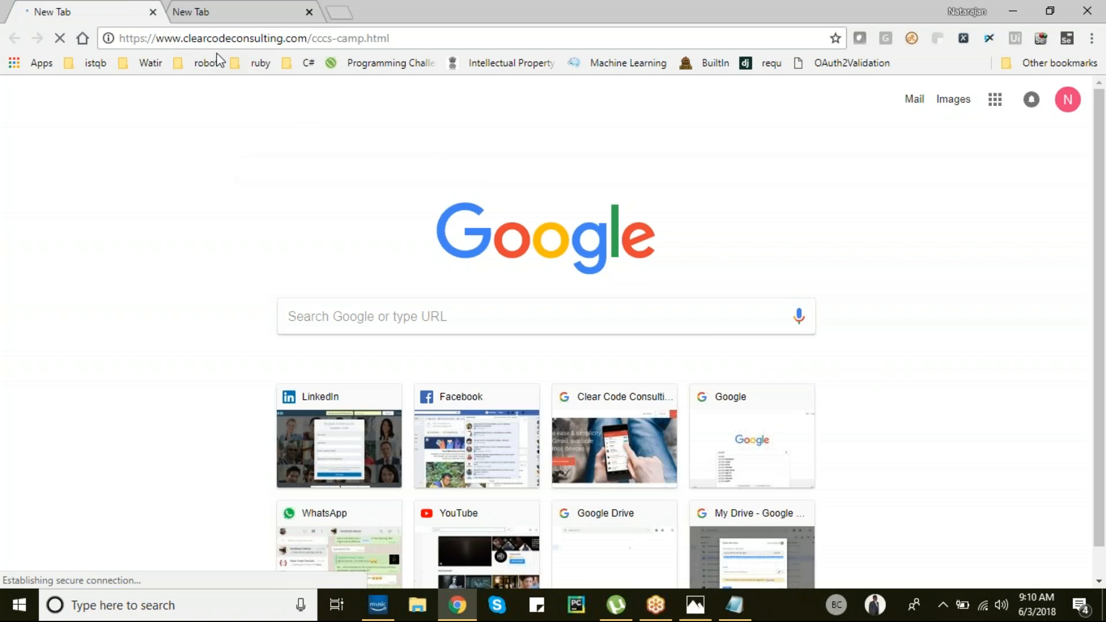
click(215, 16)
click(99, 12)
click(417, 36)
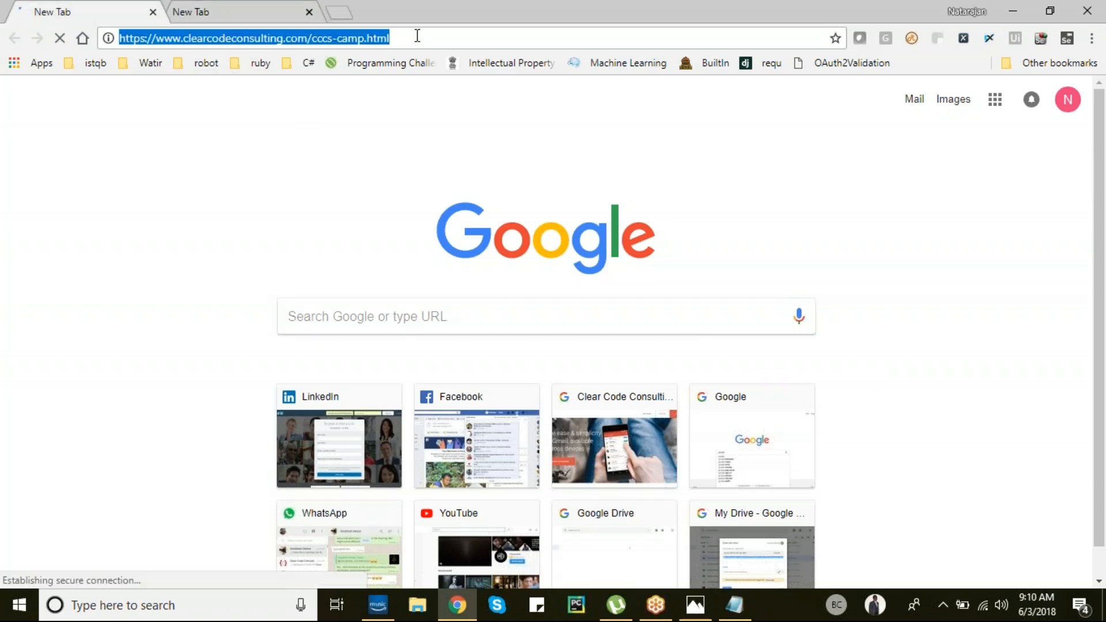
click(237, 7)
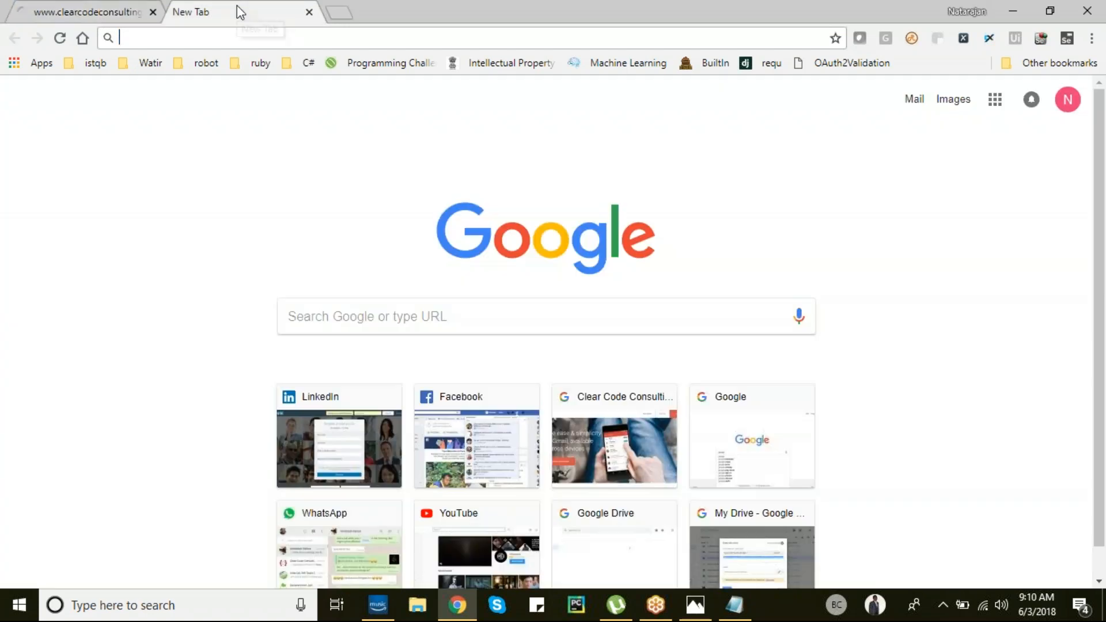
click(68, 12)
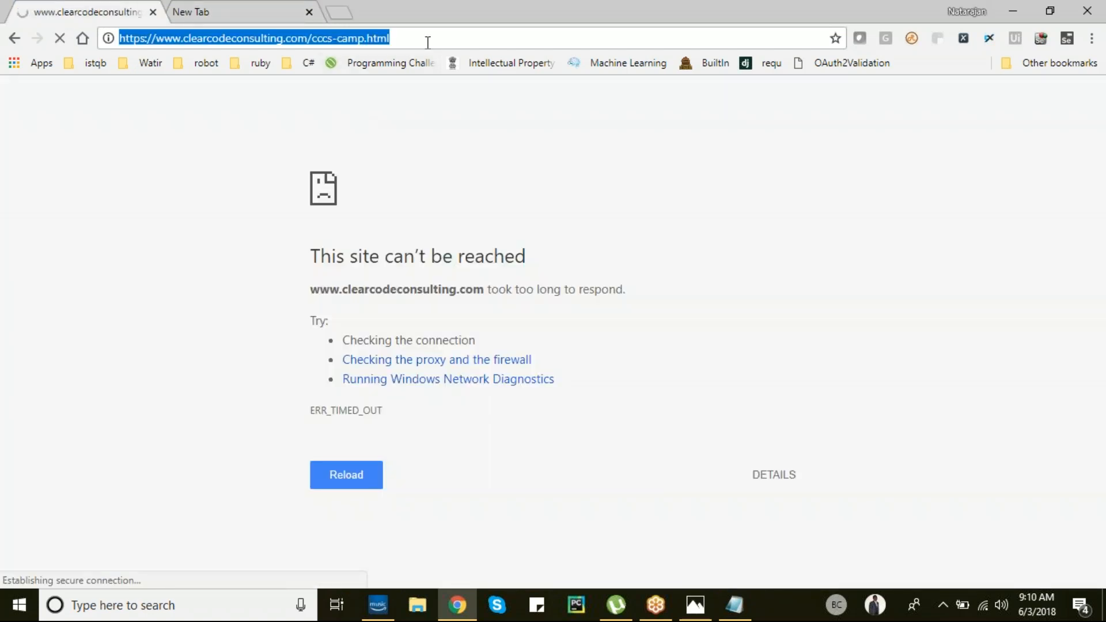
text(cl)
key(Return)
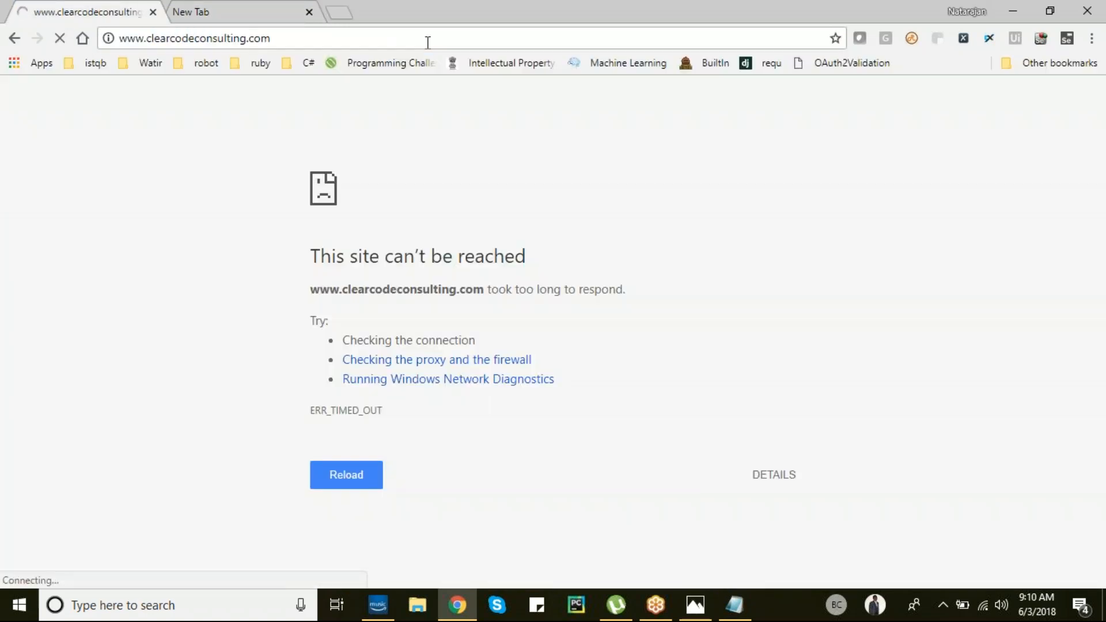
- Re-enter the cccs-camp.html address, then close the unreachable clearcodeconsulting tab
click(264, 16)
click(102, 6)
click(283, 41)
click(581, 40)
text(/)
key(Down)
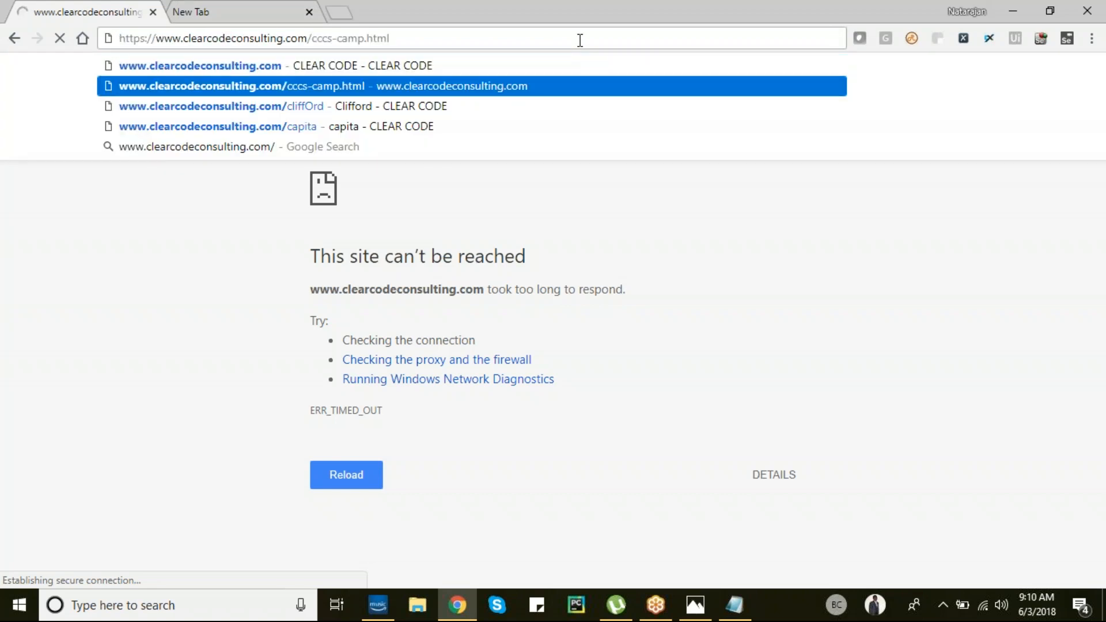
key(ctrl+a)
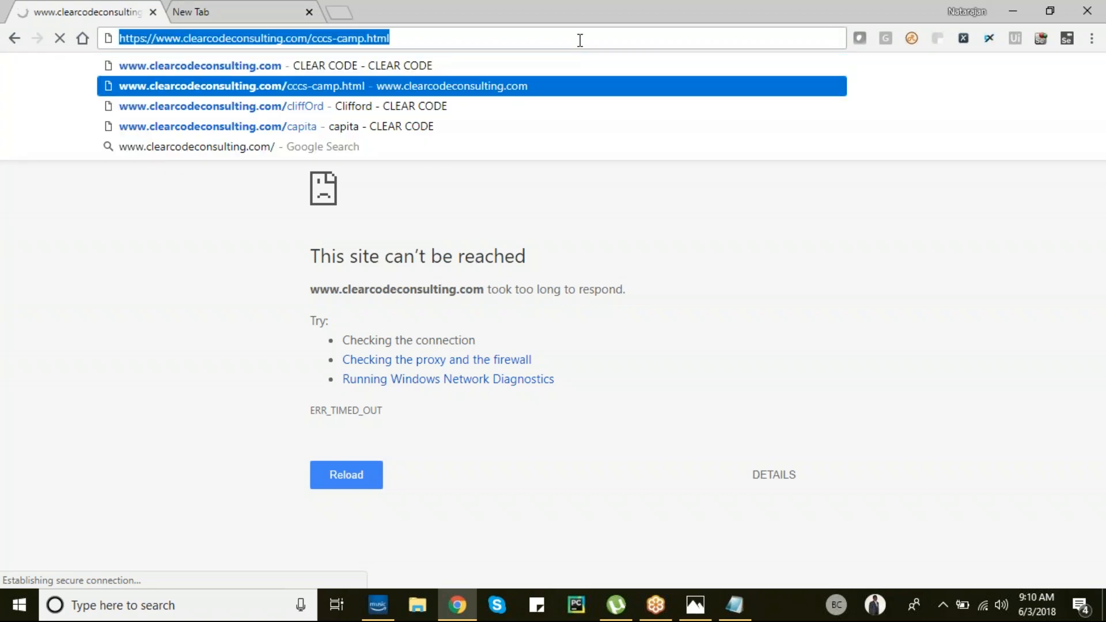
click(903, 320)
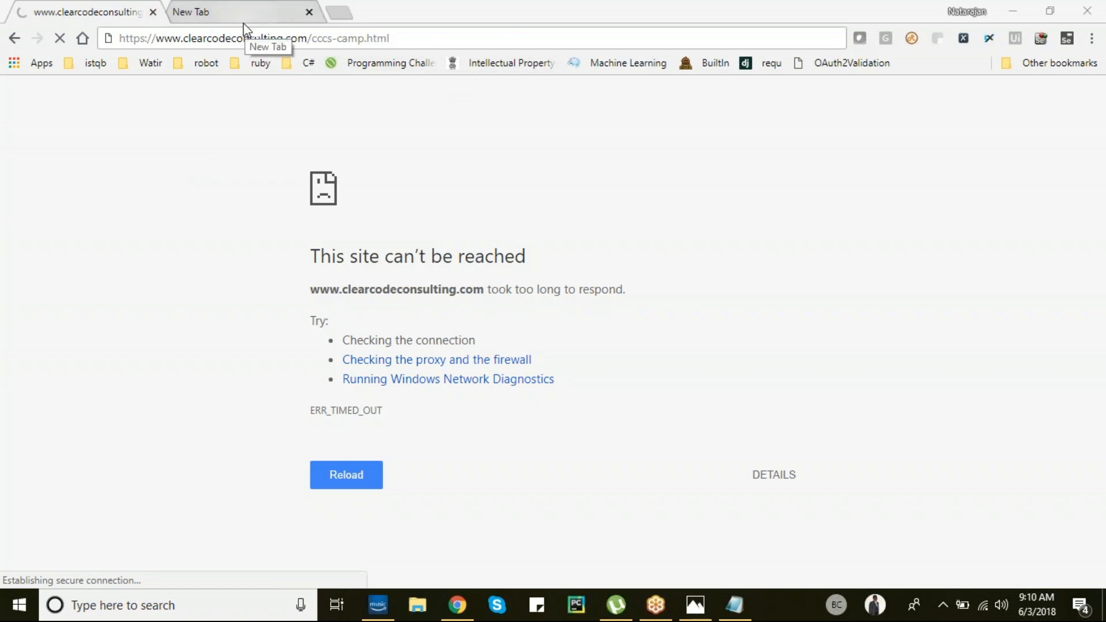
click(152, 13)
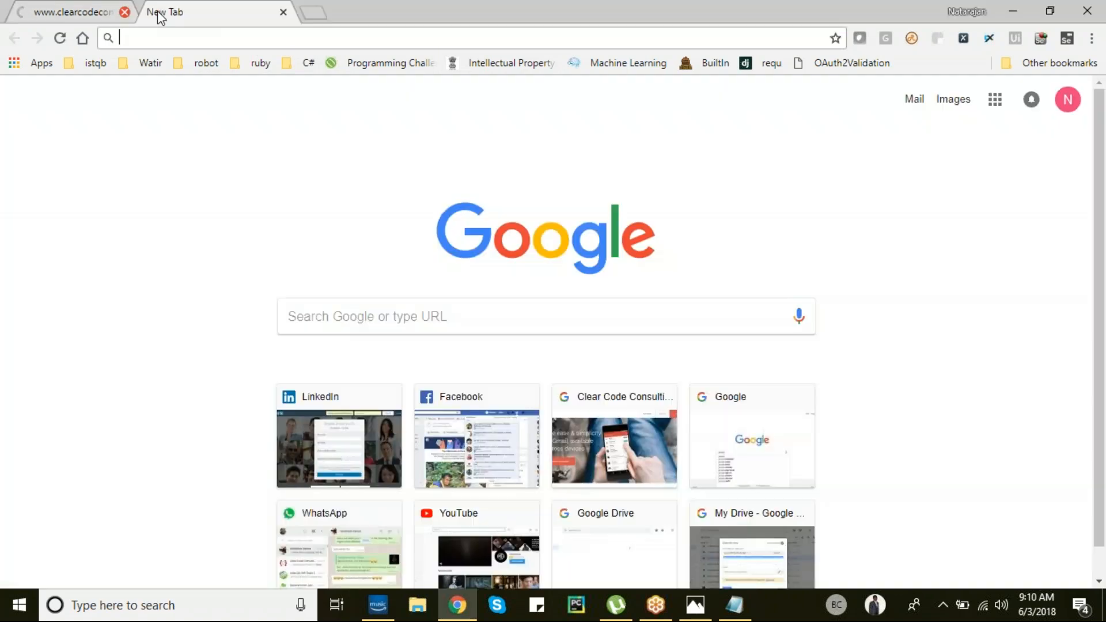
- Append '- Web service description language' after WSDL in the notes and start a new line
click(153, 12)
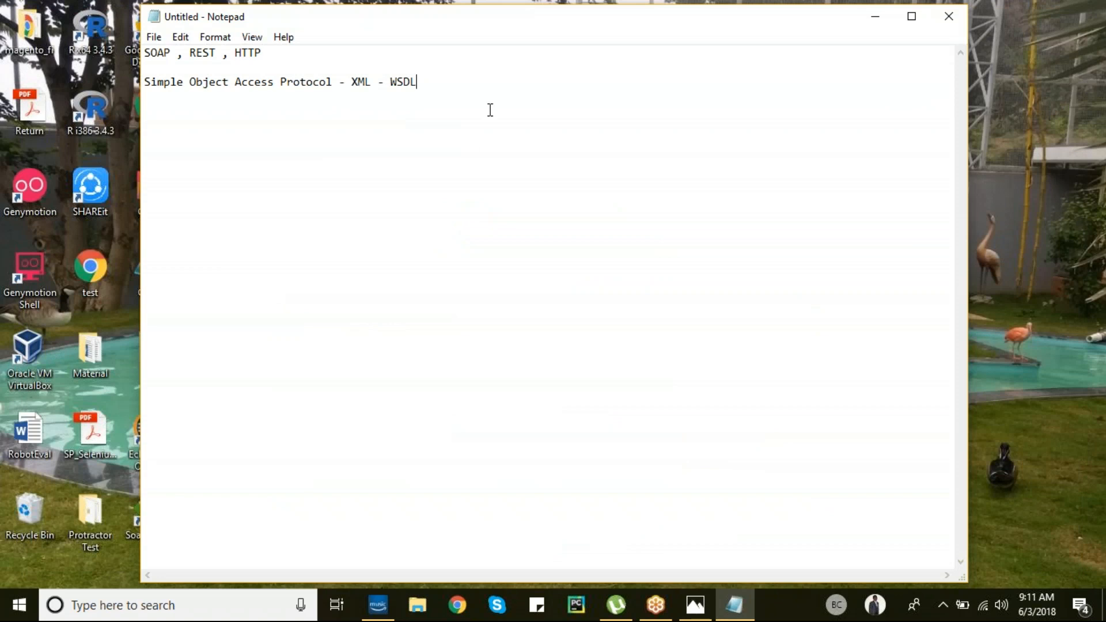
text(- Web service description)
text(language)
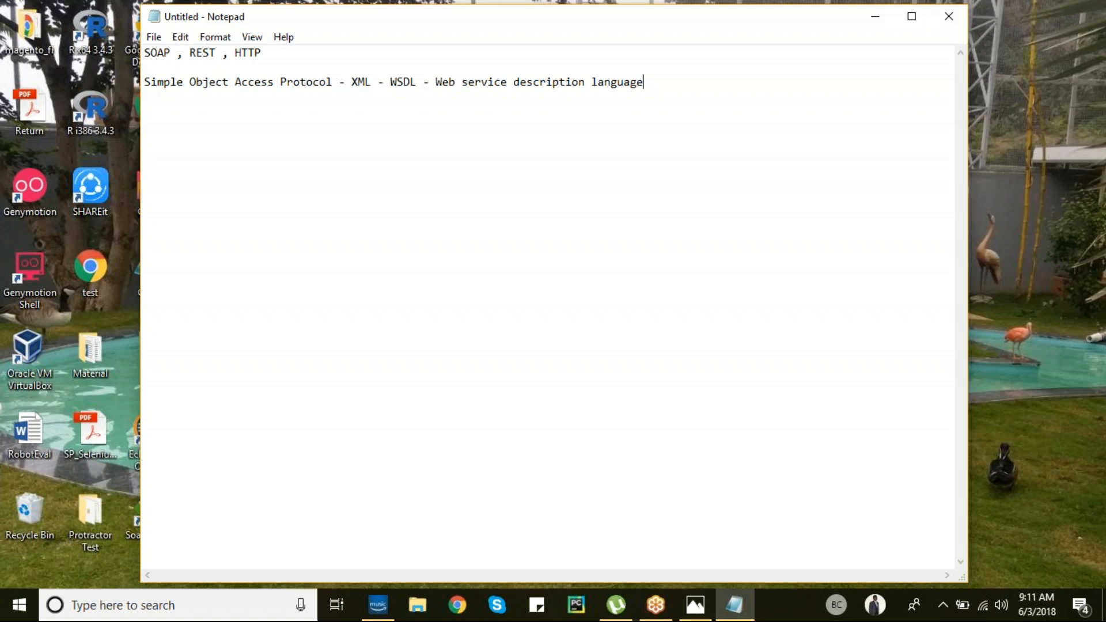
drag(390, 81, 650, 81)
click(657, 81)
click(454, 612)
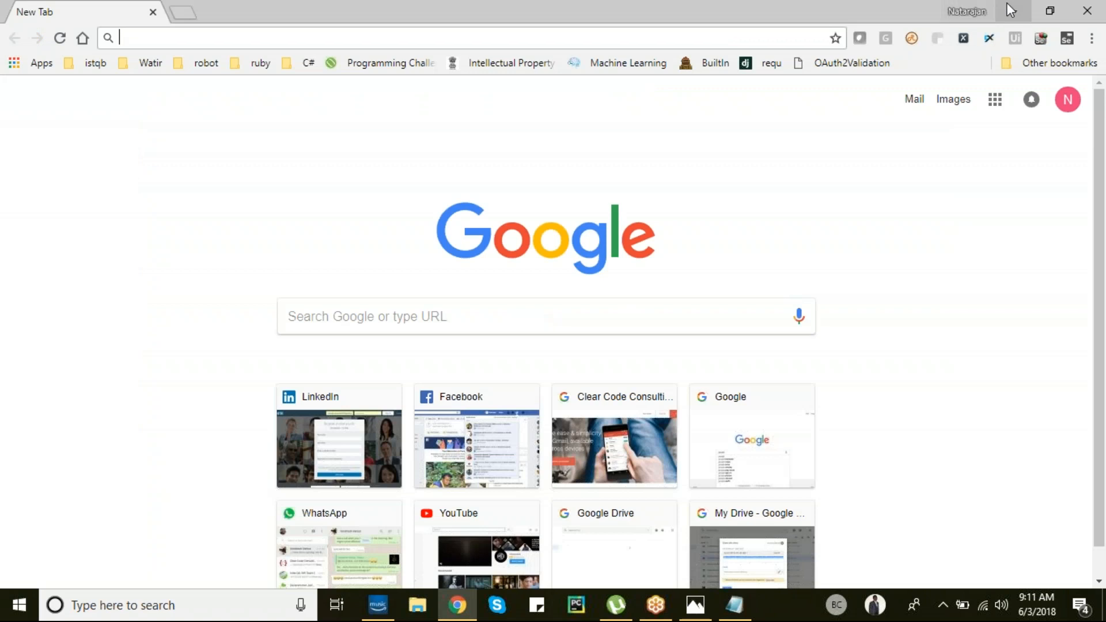
click(1012, 11)
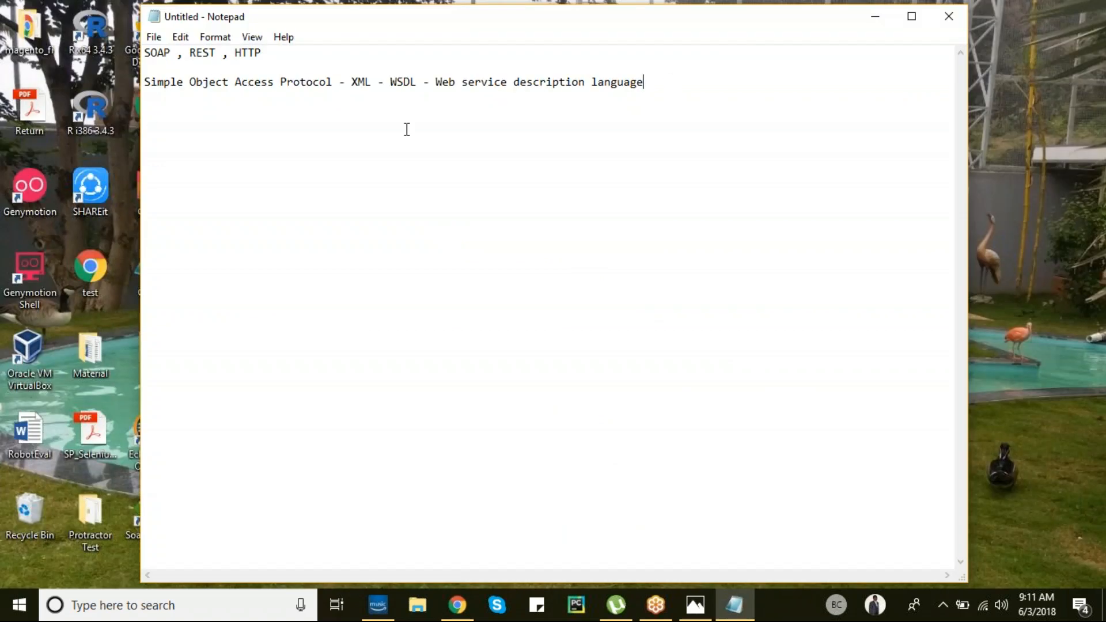
key(Return)
key(Return)
- Search Google for 'calculator wsdl'
click(457, 605)
text(go)
key(Return)
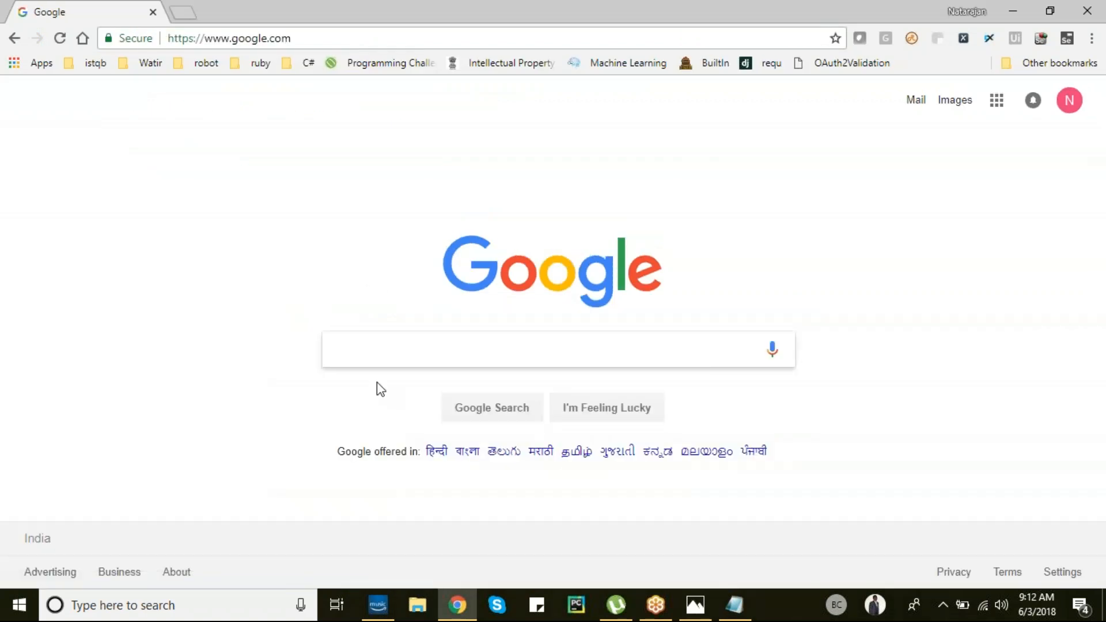
text(calculato)
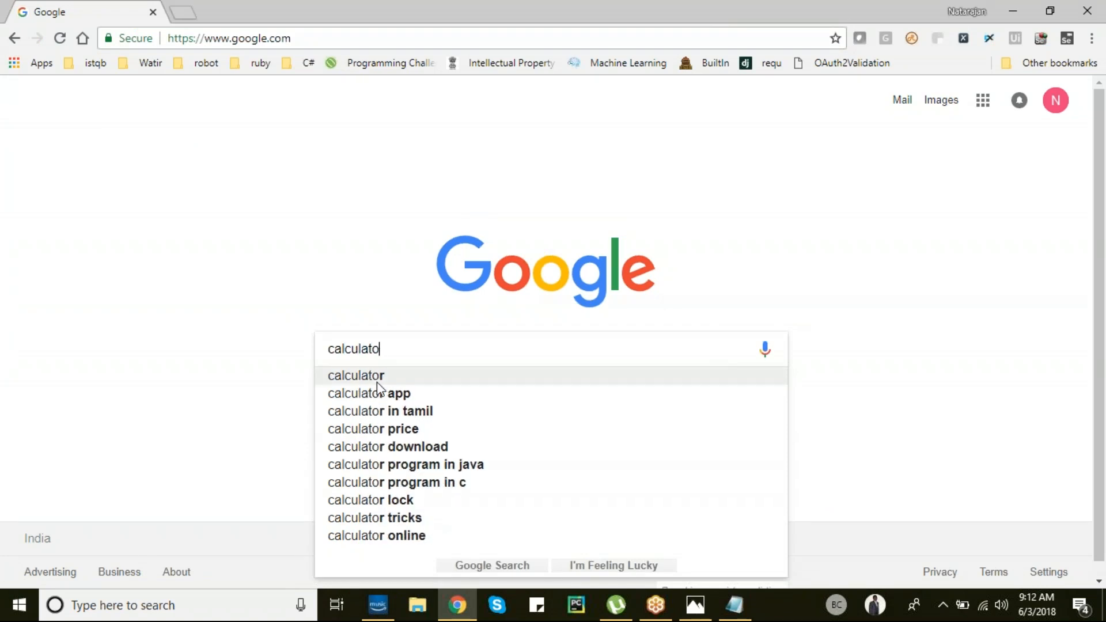
text(r wsdl)
key(Return)
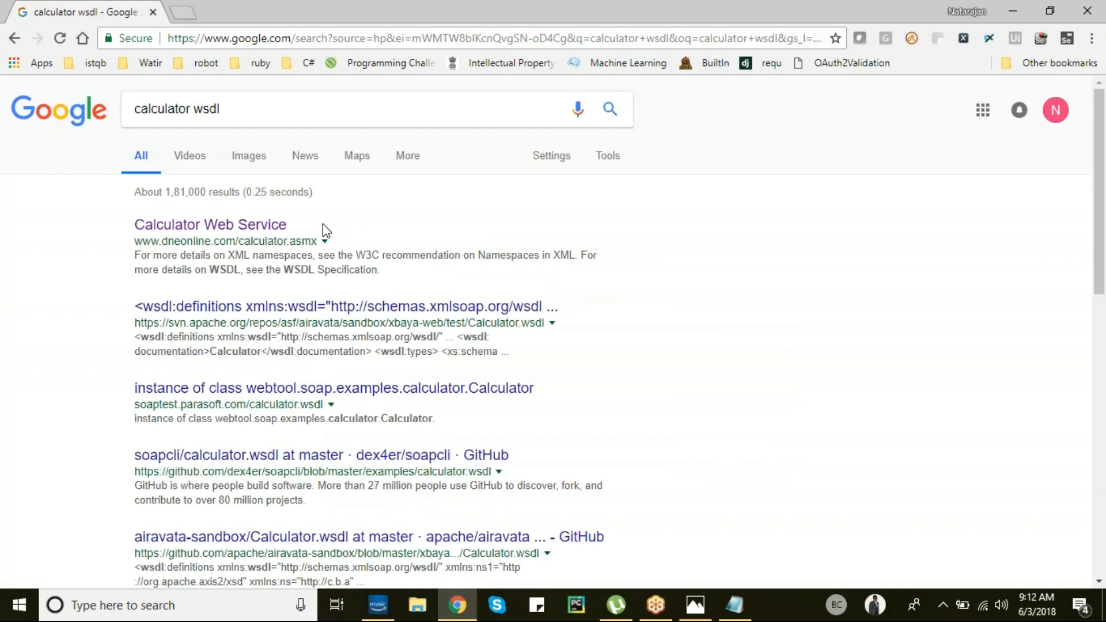
- Open the Calculator Web Service result and its Service Description page
click(273, 225)
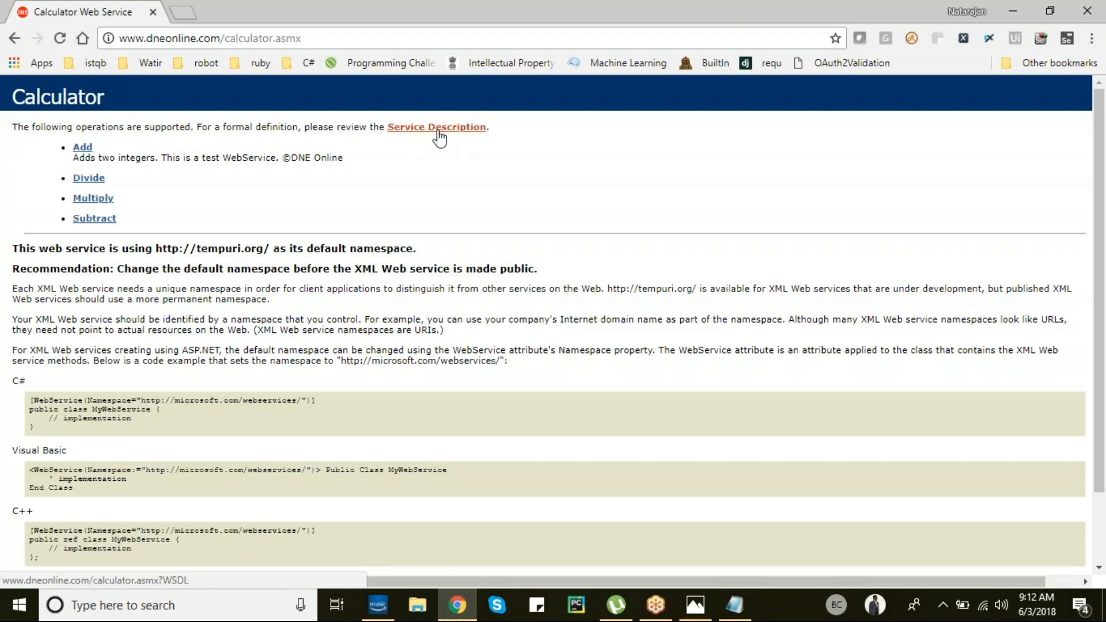
click(14, 38)
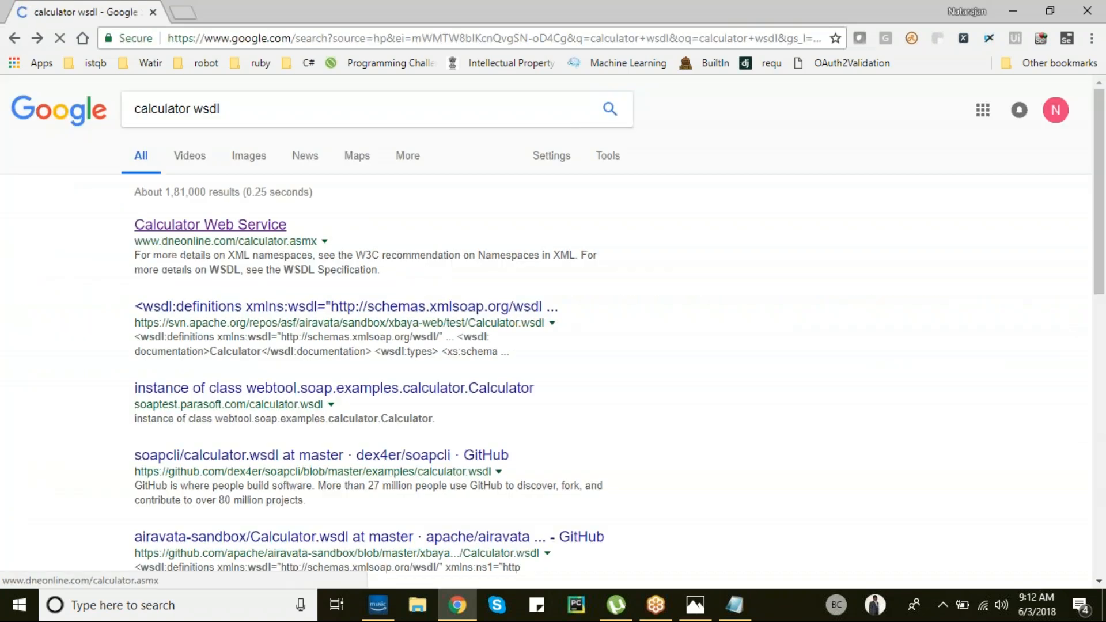
click(245, 226)
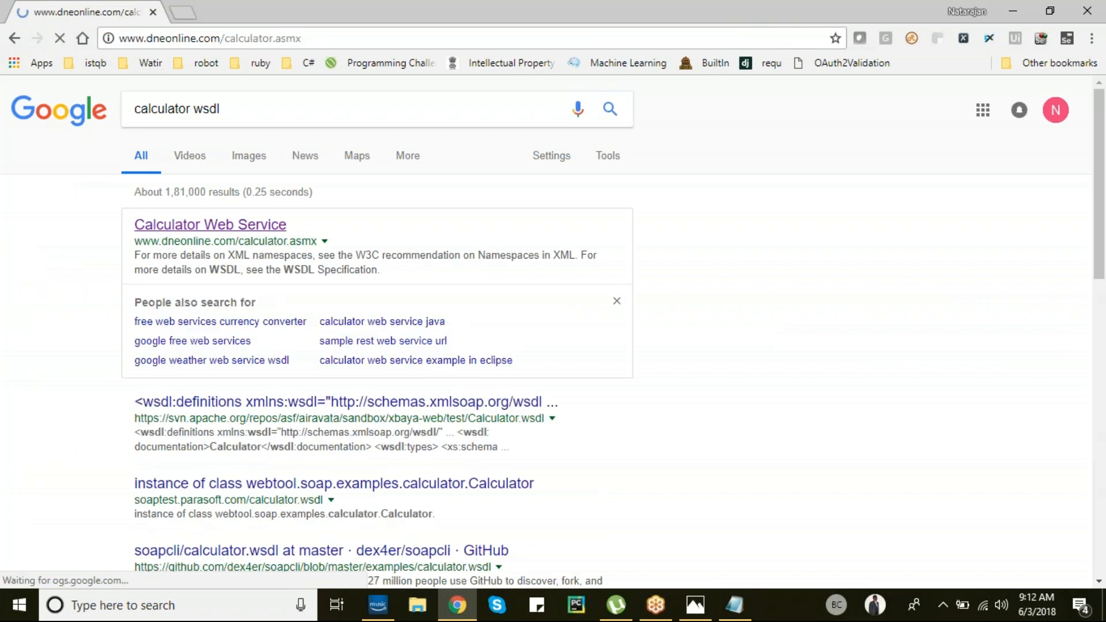
click(455, 127)
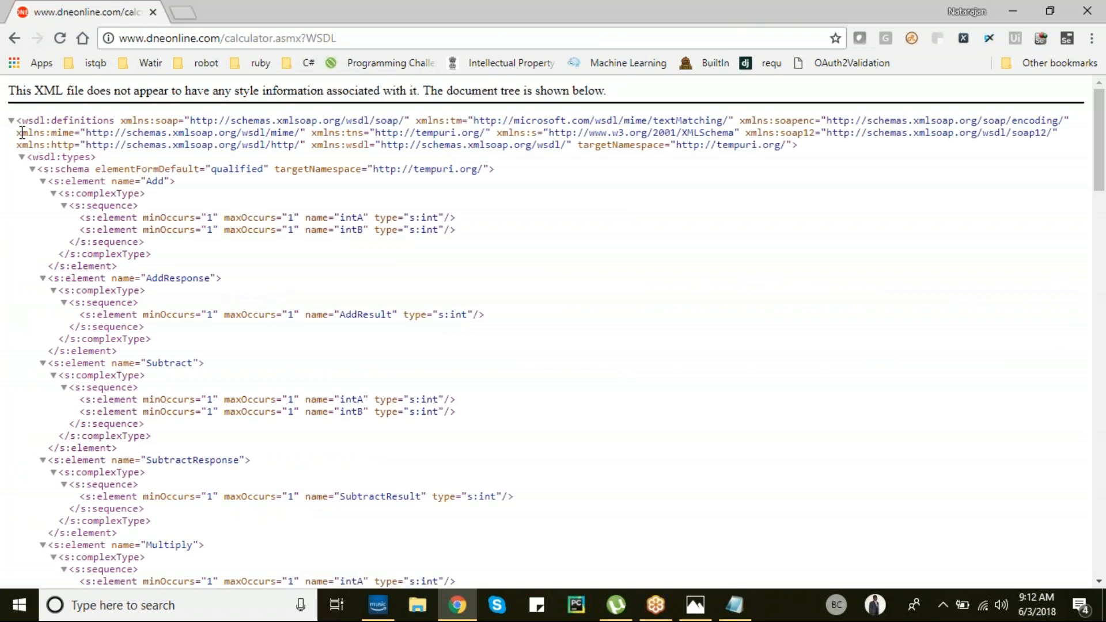
- Review the calculator.asmx?WSDL document's Add, Subtract and Multiply definitions and select its address
drag(21, 133, 223, 587)
click(206, 573)
scroll(206, 573, up, 8)
scroll(206, 573, up, 15)
click(413, 39)
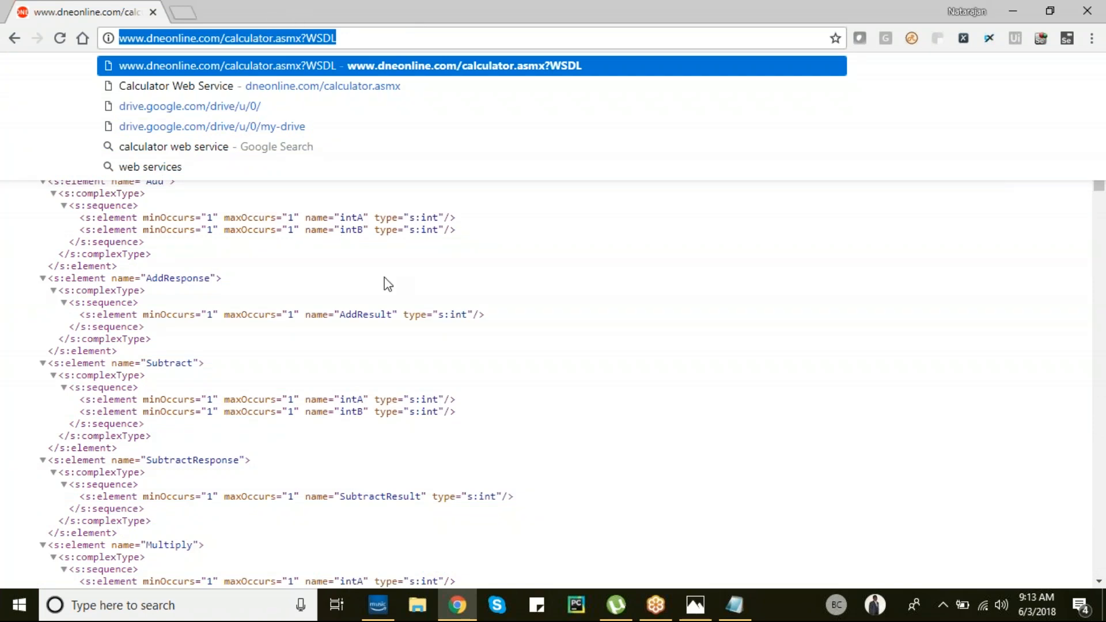
click(348, 285)
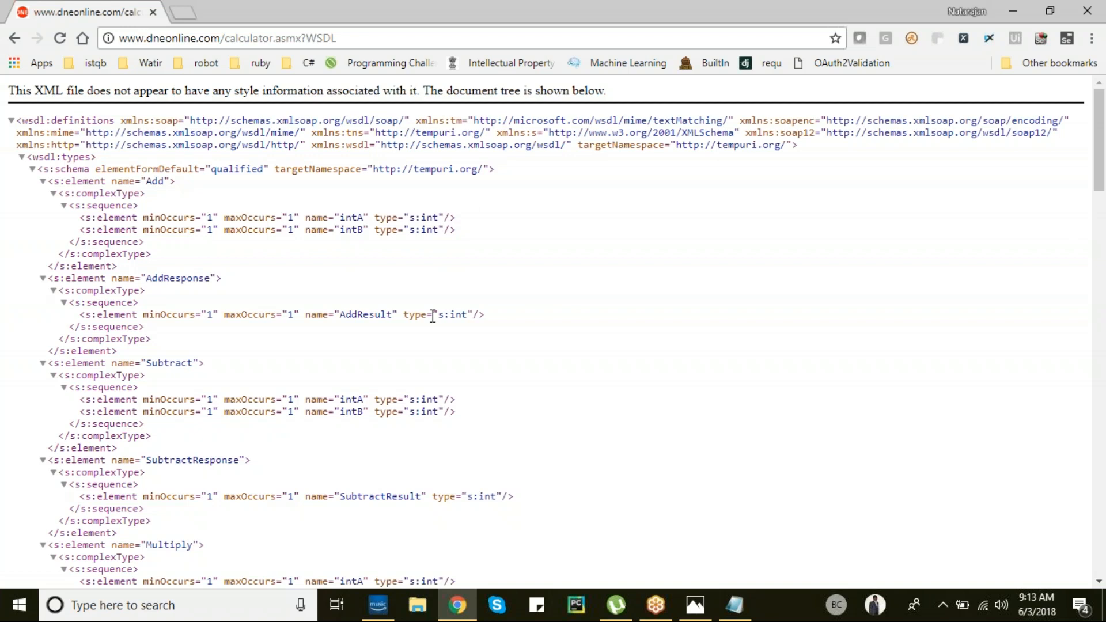
click(413, 31)
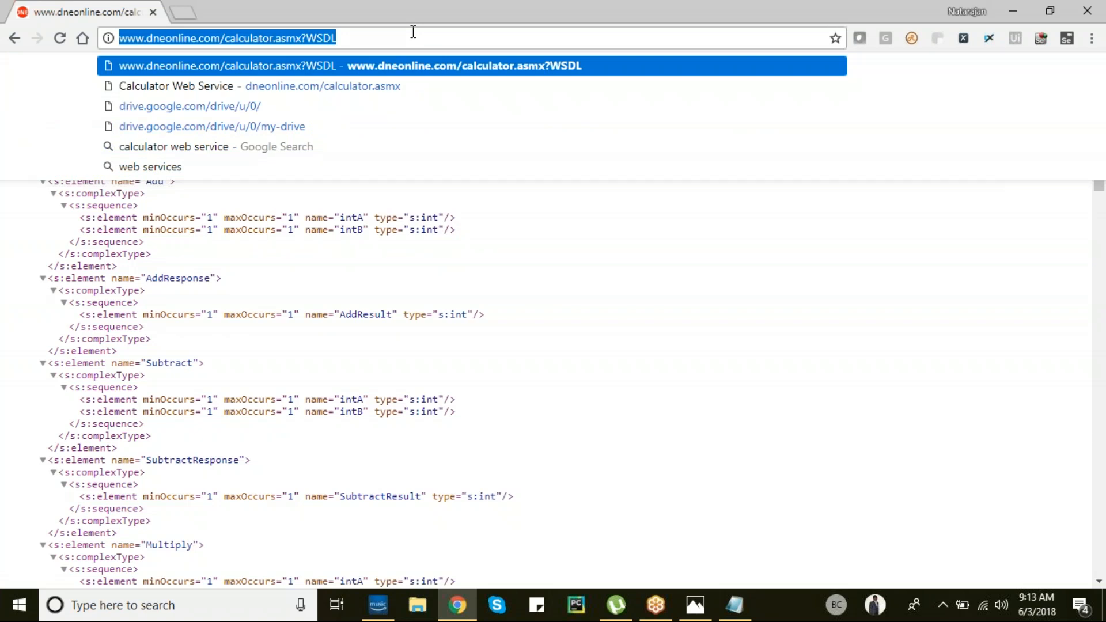
- Add the line 'REST - Representation State Transfer' to the notes, then bring the WSDL page back
key(alt+Tab)
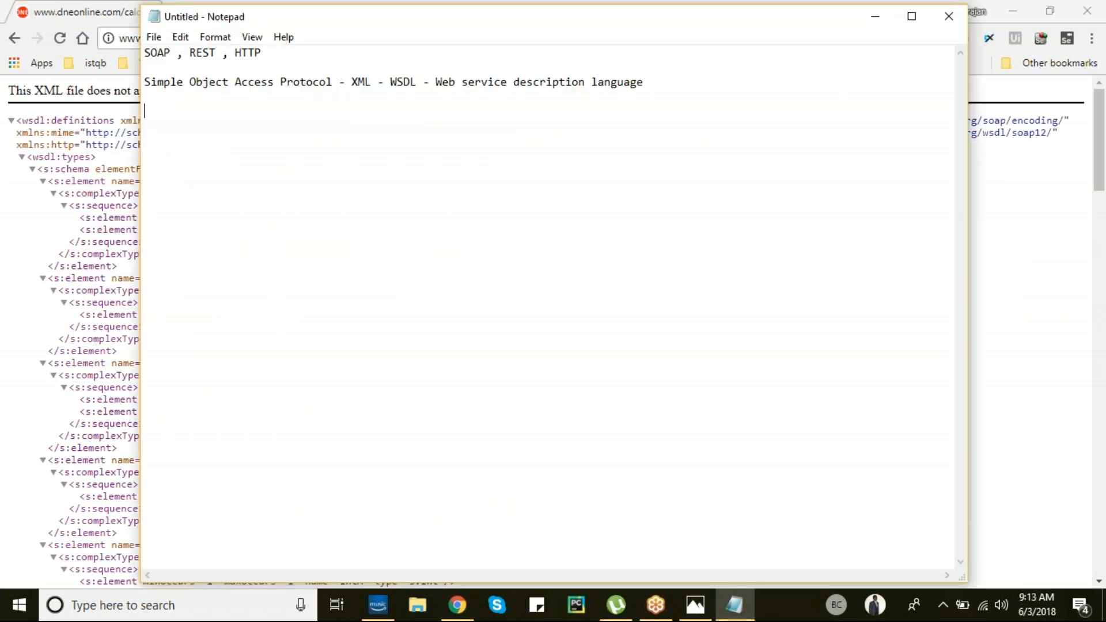
text(REST - Representation State Transfer)
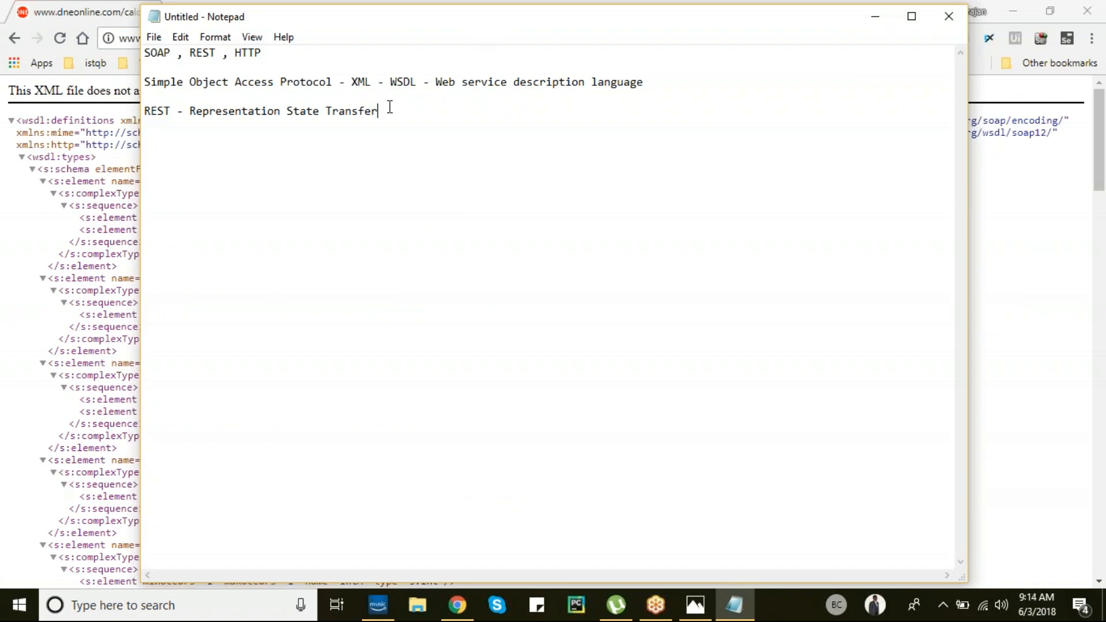
drag(189, 53, 279, 53)
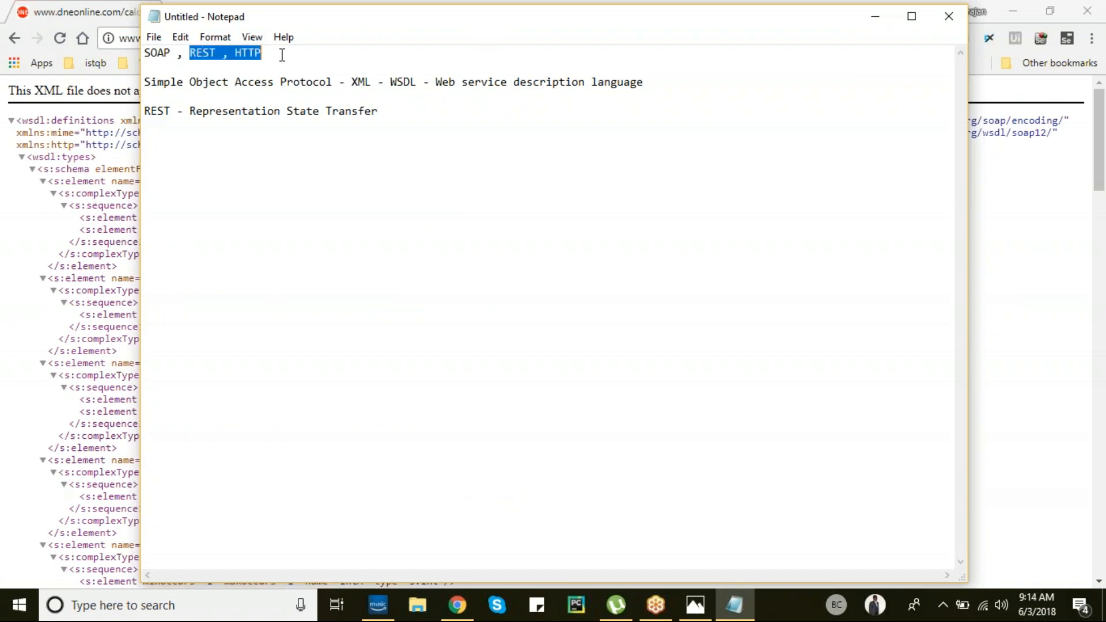
click(384, 110)
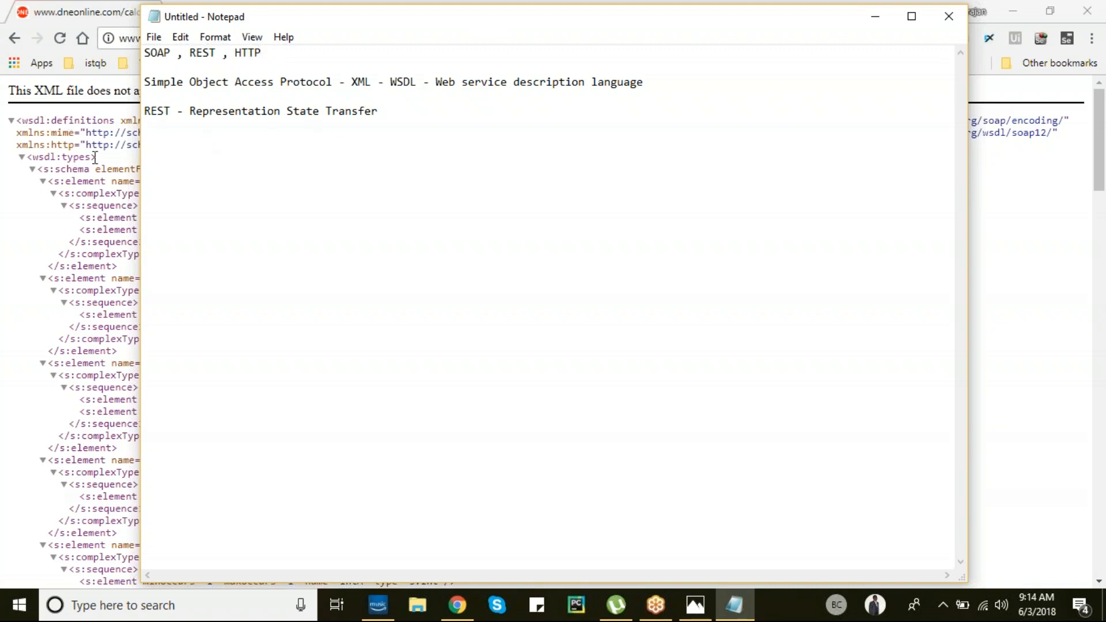
click(16, 226)
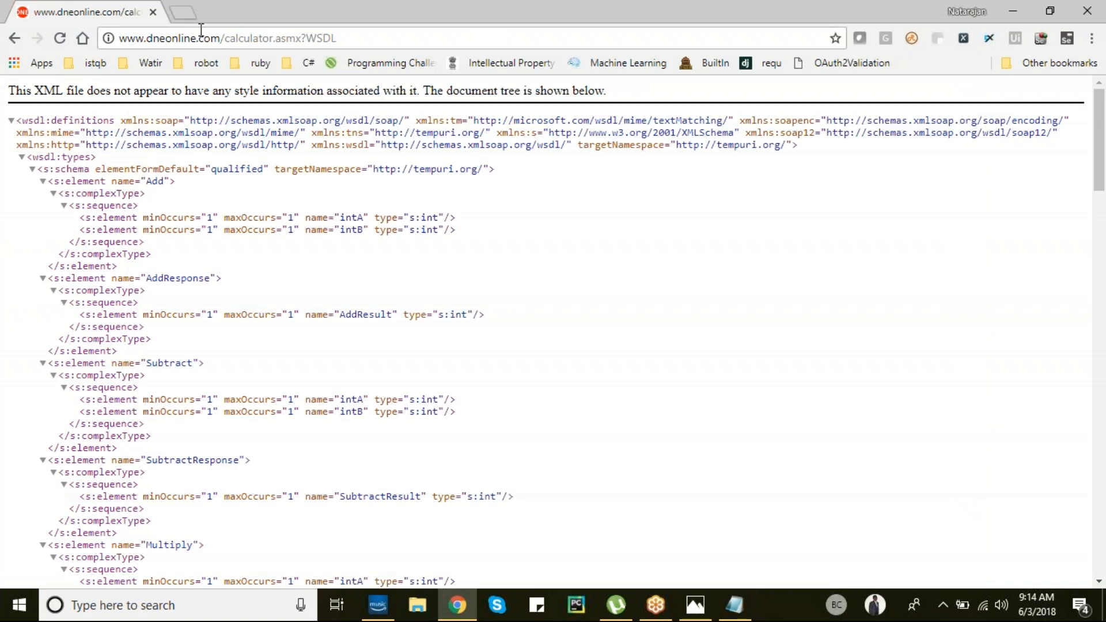
- Open a new Chrome tab and load Google Maps
click(181, 16)
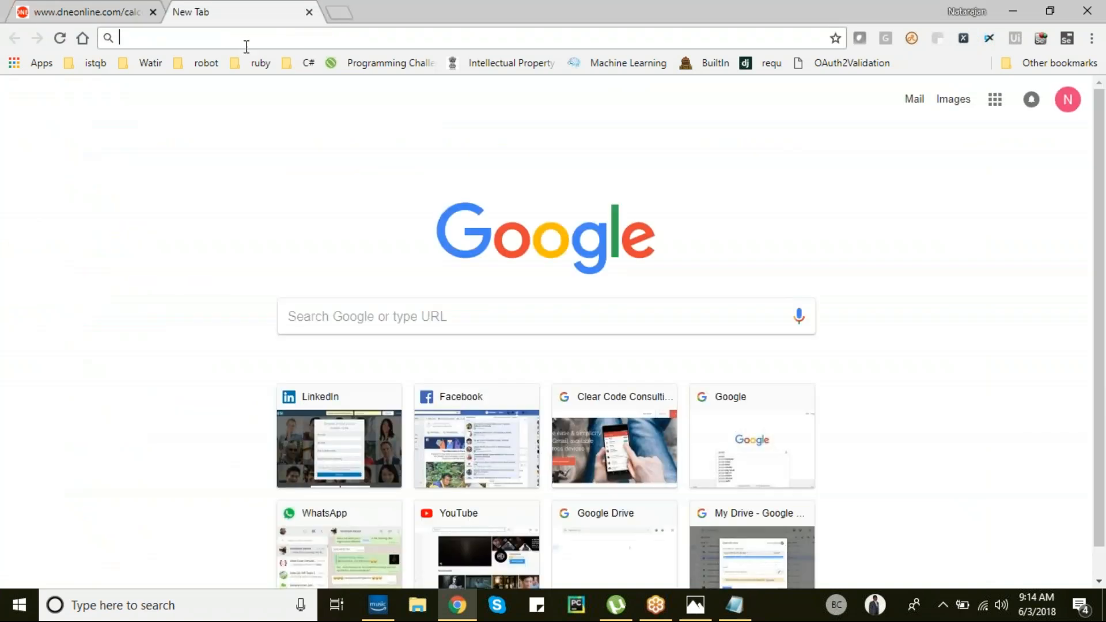
key(alt+Tab)
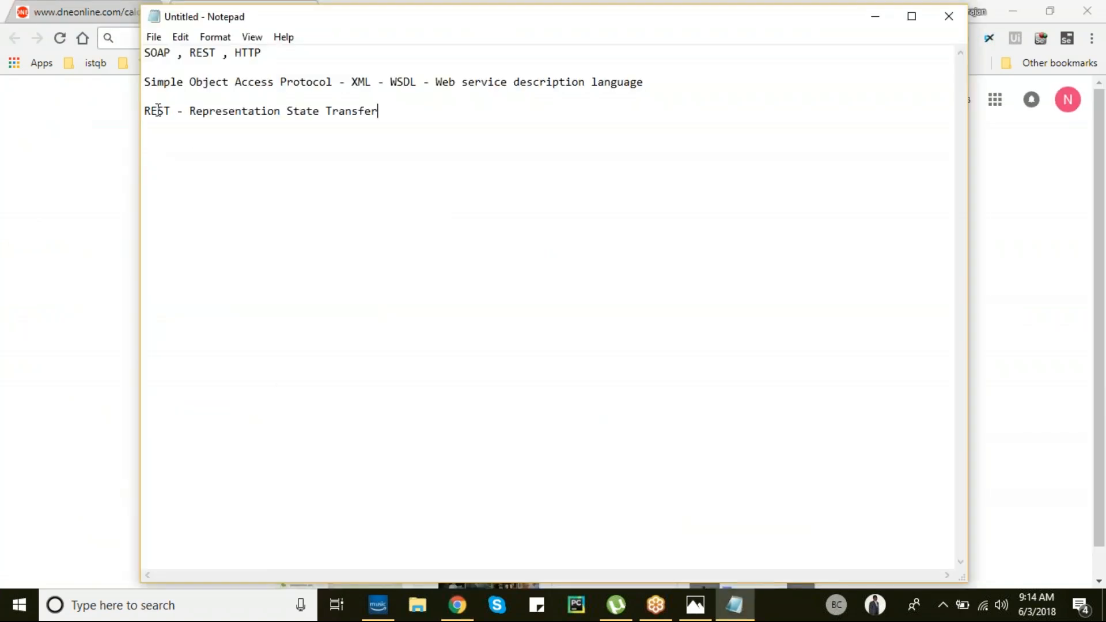
key(alt+Tab)
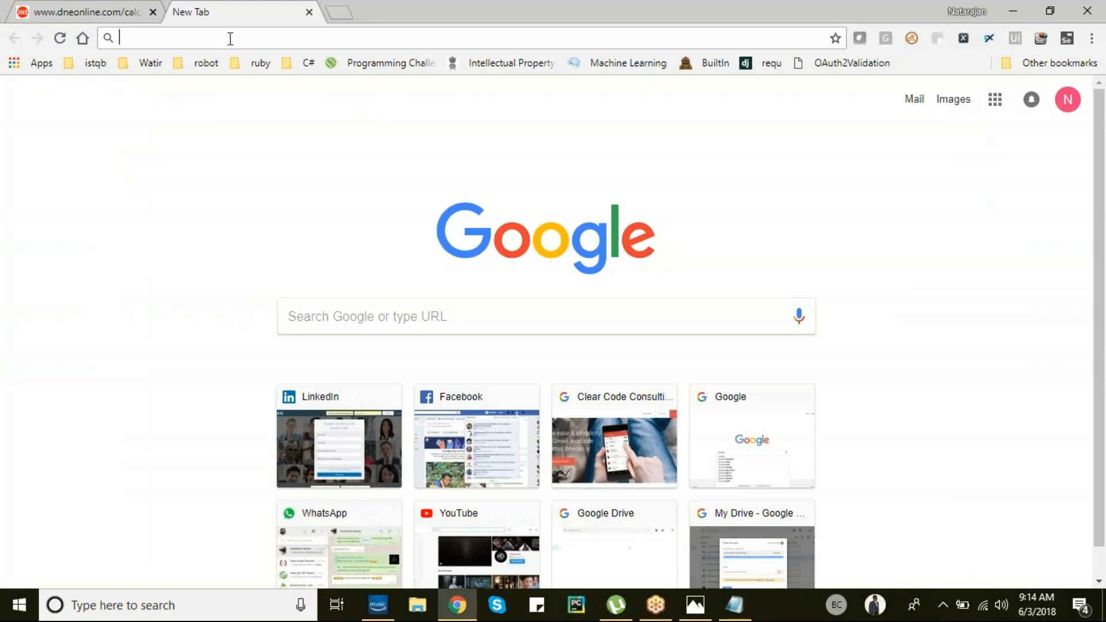
text(goo)
key(BackSpace)
key(BackSpace)
key(BackSpace)
key(BackSpace)
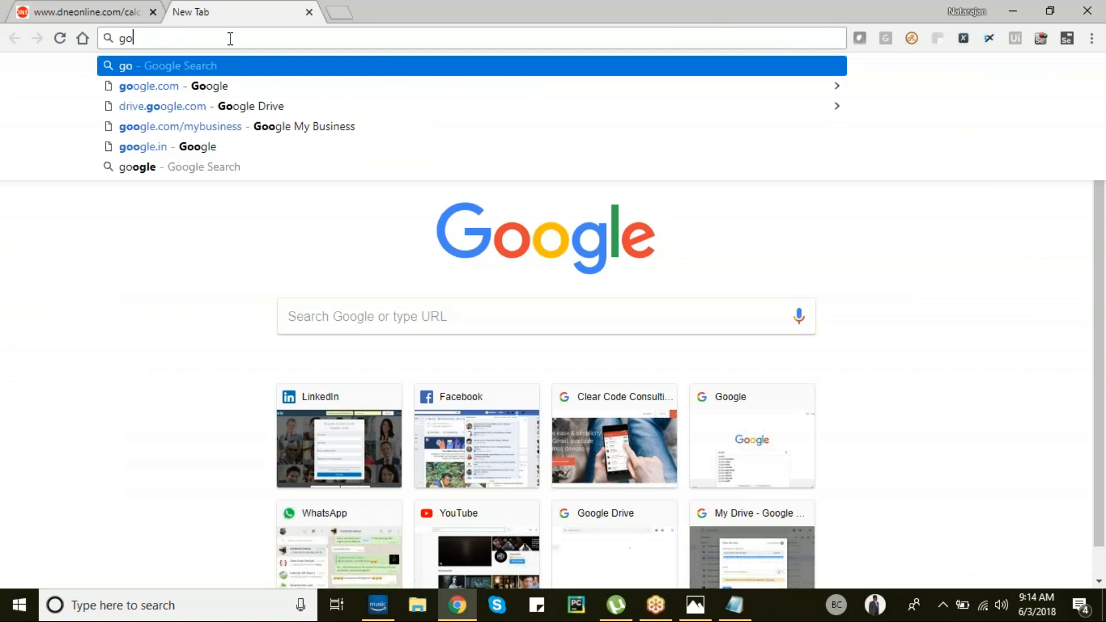
text(m)
key(Return)
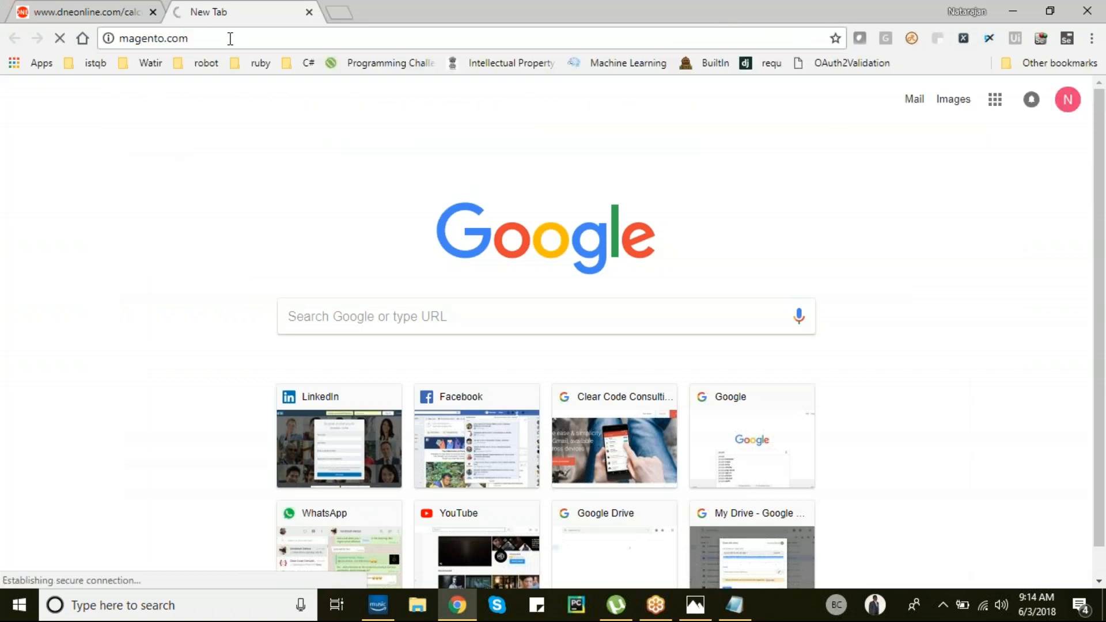
key(BackSpace)
key(BackSpace)
key(BackSpace)
key(BackSpace)
key(BackSpace)
key(BackSpace)
key(BackSpace)
key(BackSpace)
key(BackSpace)
key(BackSpace)
key(BackSpace)
key(BackSpace)
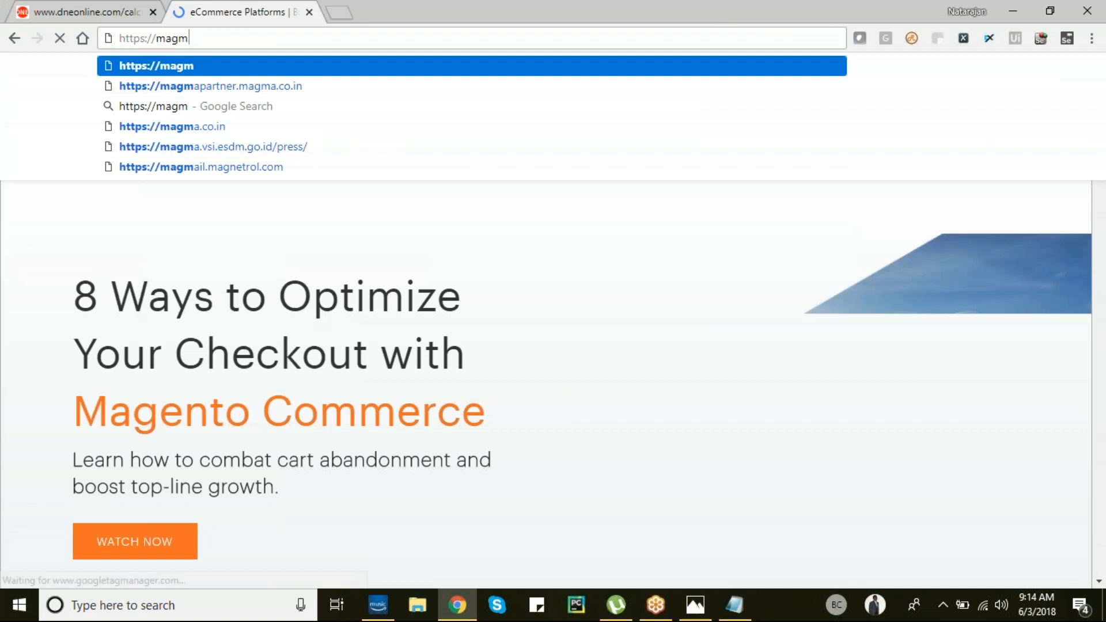
key(BackSpace)
key(BackSpace)
key(BackSpace)
key(BackSpace)
key(BackSpace)
key(BackSpace)
key(BackSpace)
key(BackSpace)
text(maps.google.com)
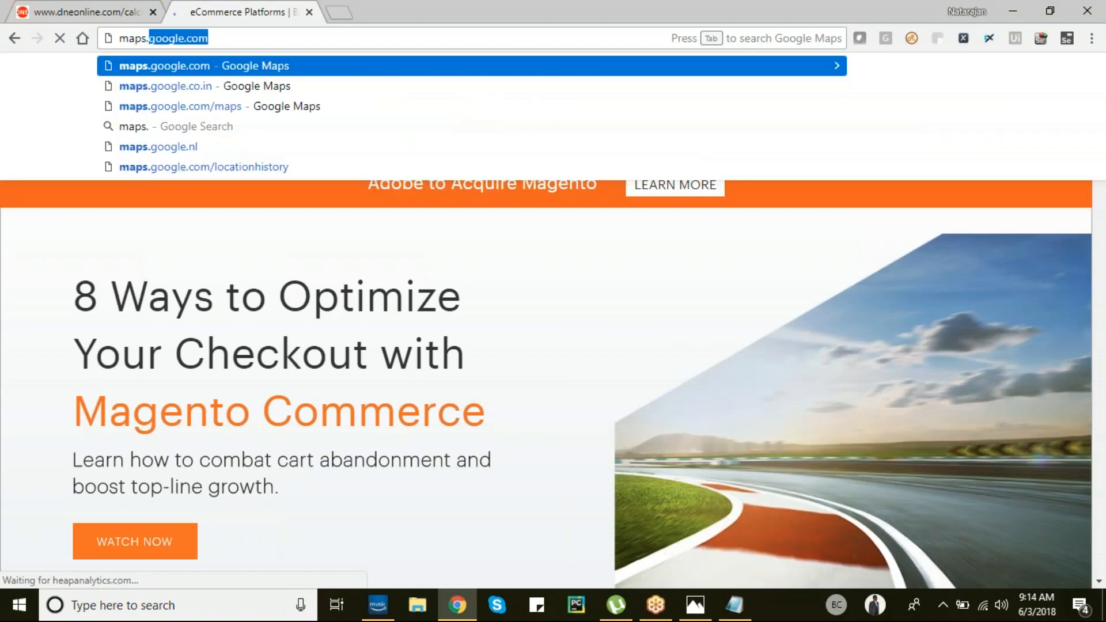
key(Return)
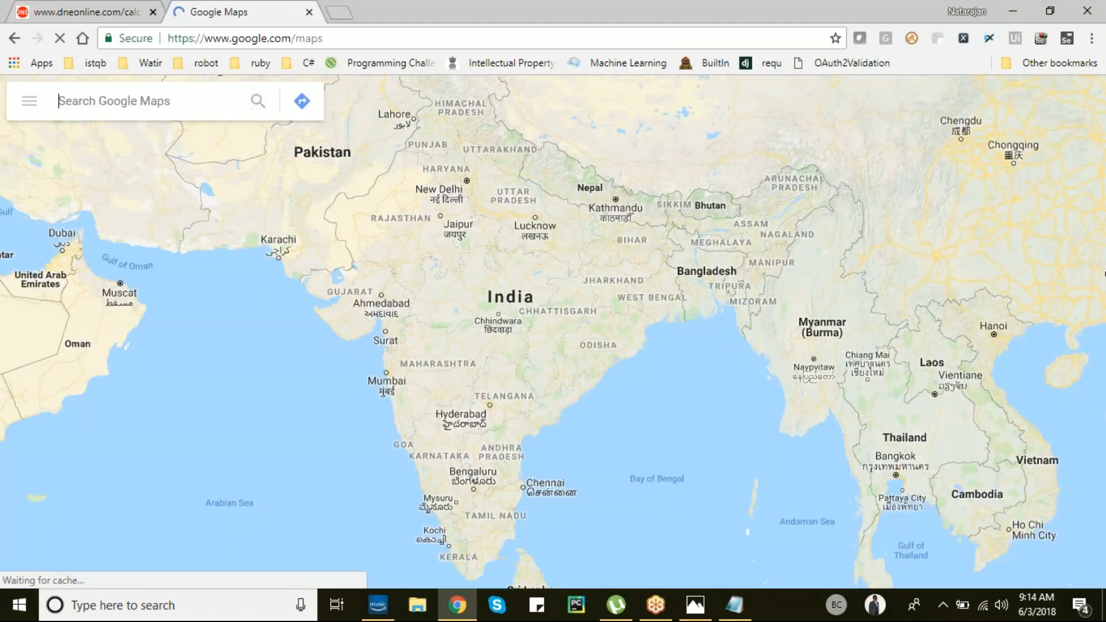
- Search Maps for Clear Code Consulting and show its place page
click(195, 100)
text(clear)
text(code consultin)
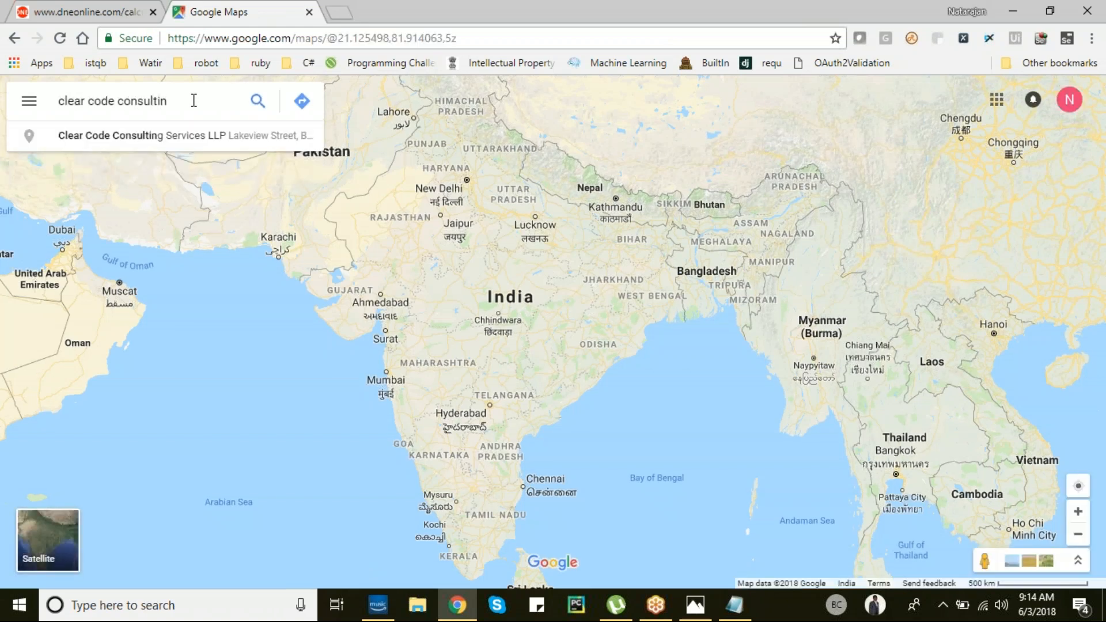
key(Down)
key(Return)
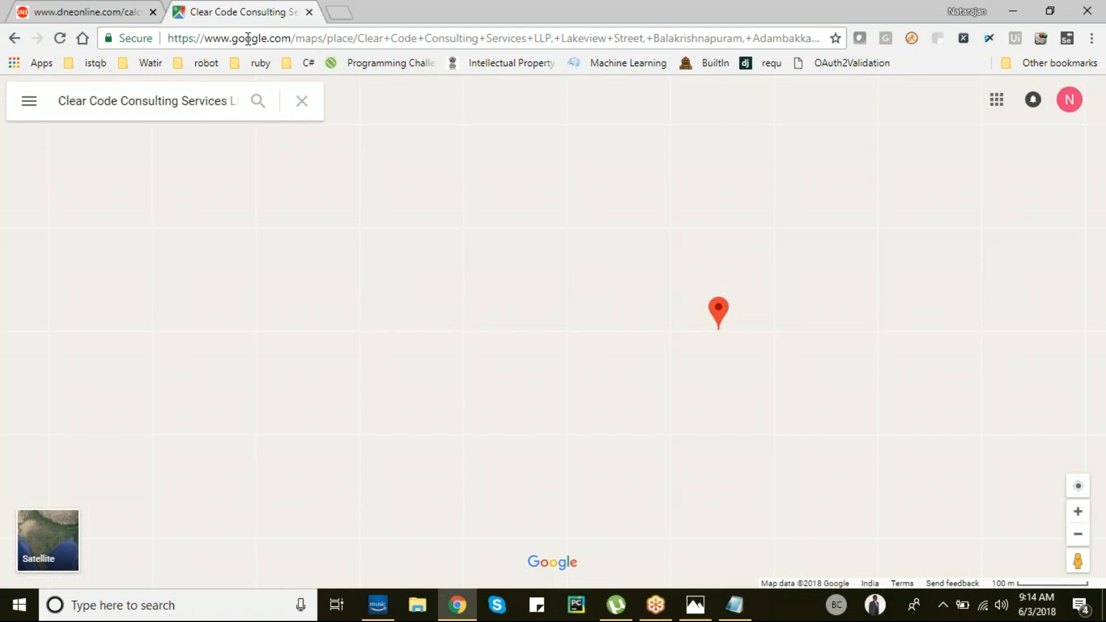
click(183, 38)
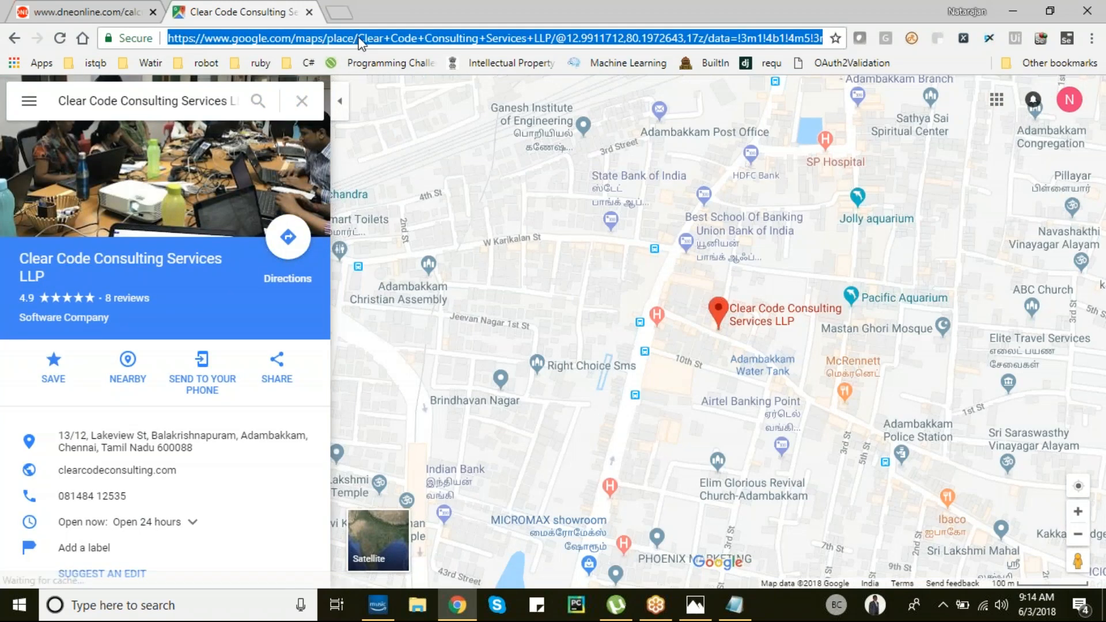
drag(357, 38, 849, 36)
click(566, 38)
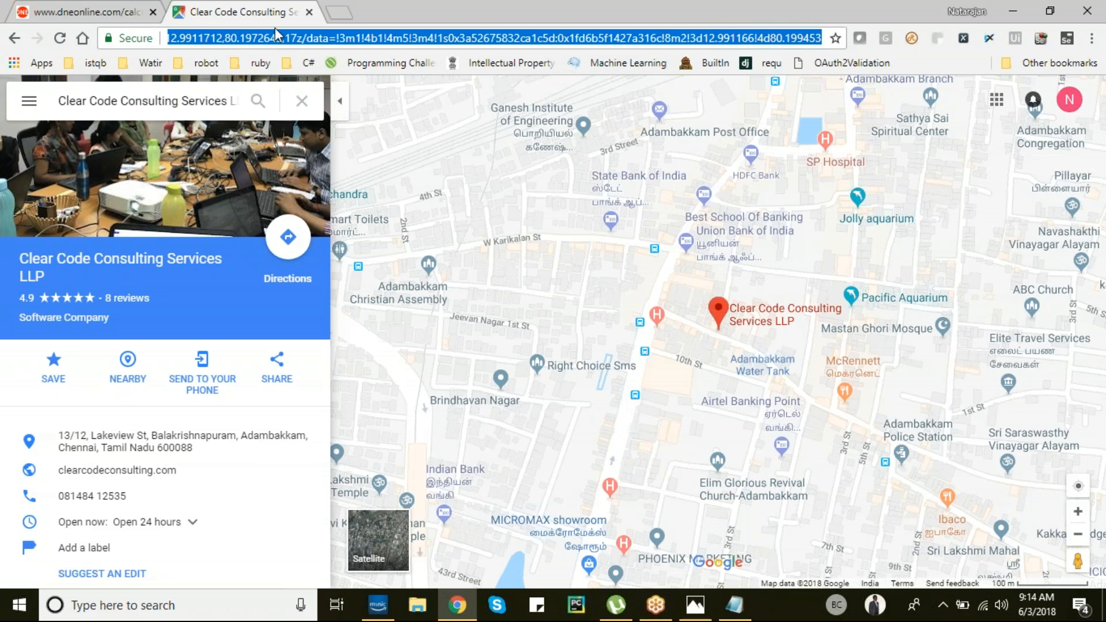
key(alt+Tab)
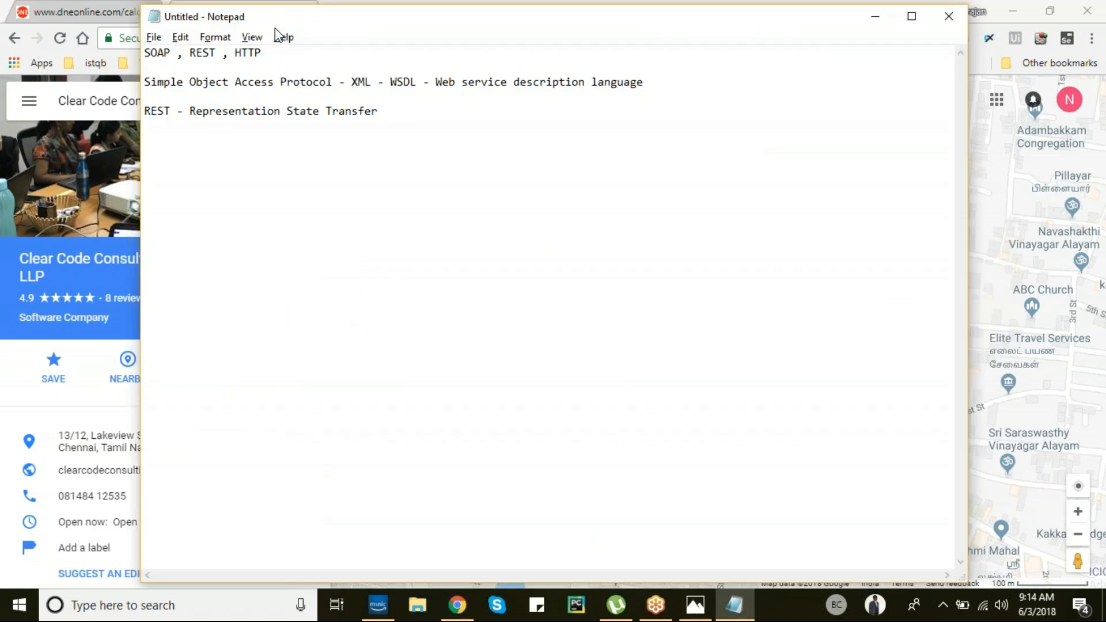
key(alt+Tab)
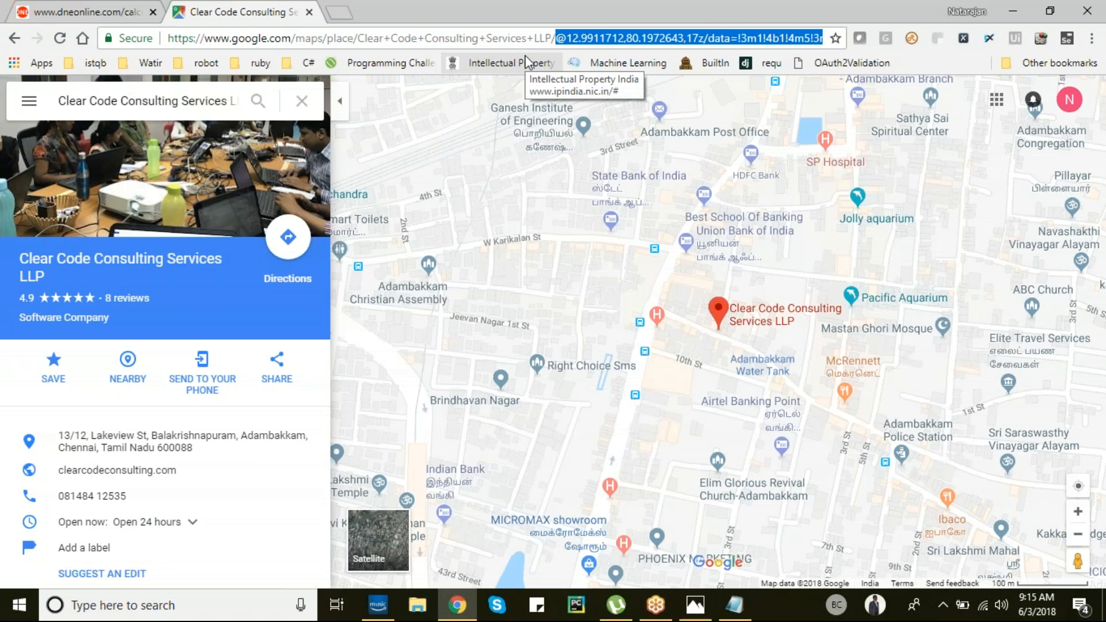
key(alt+Tab)
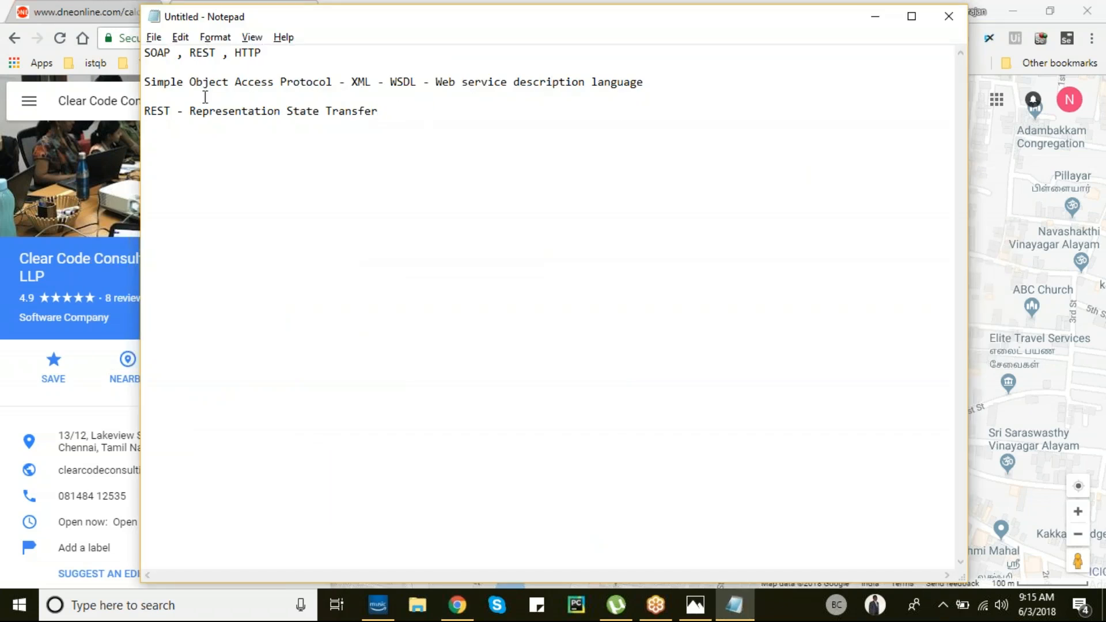
drag(146, 109, 323, 112)
click(417, 101)
drag(153, 81, 676, 79)
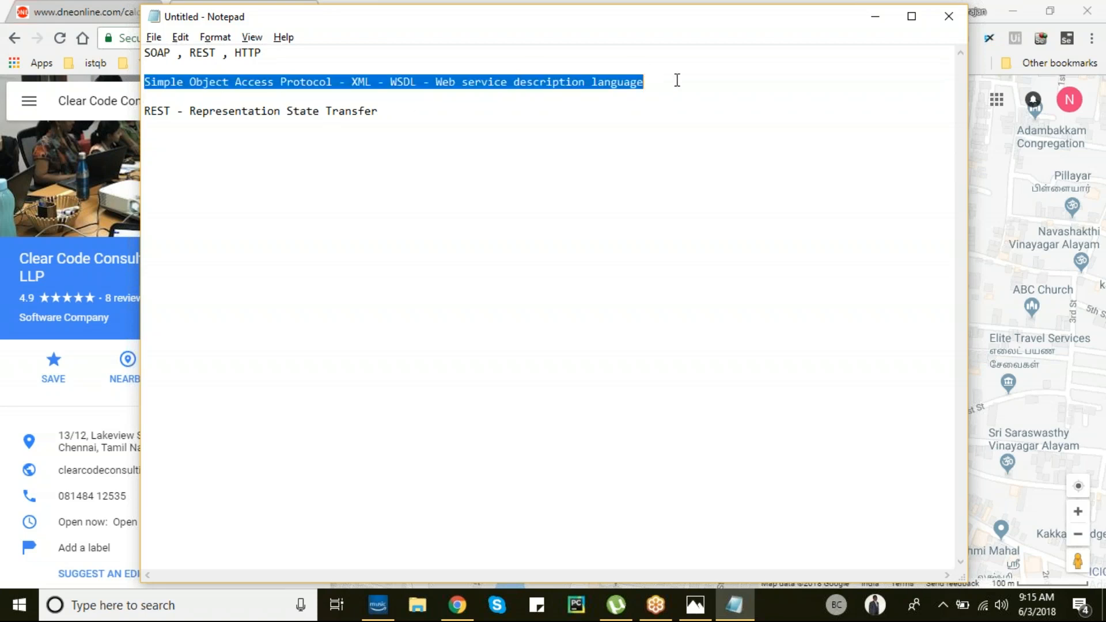
drag(144, 110, 413, 111)
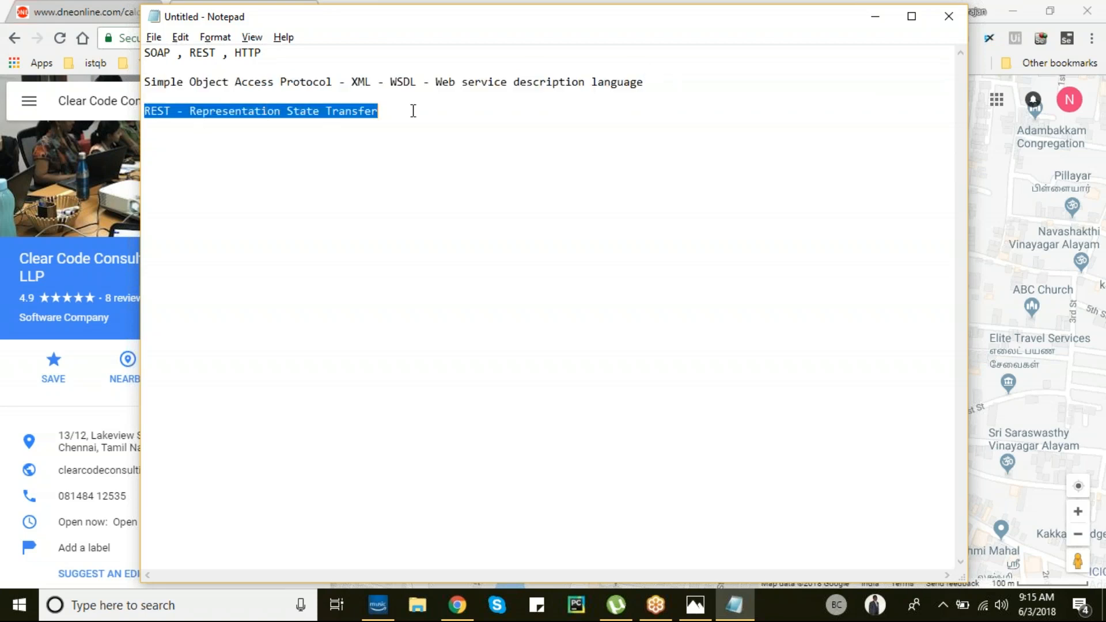
click(414, 111)
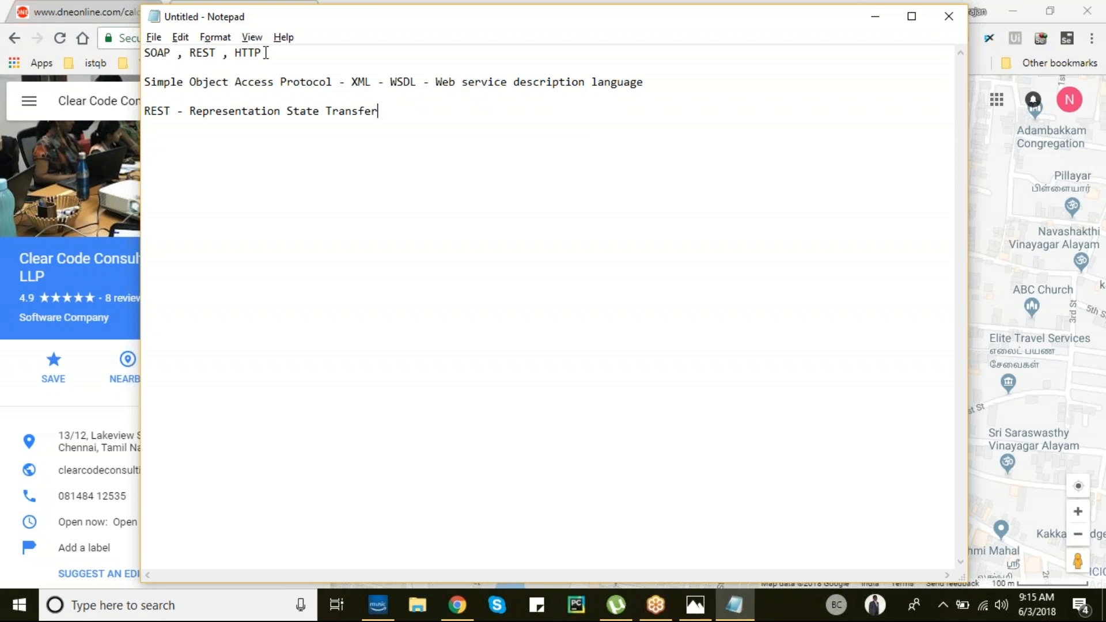
key(alt+Tab)
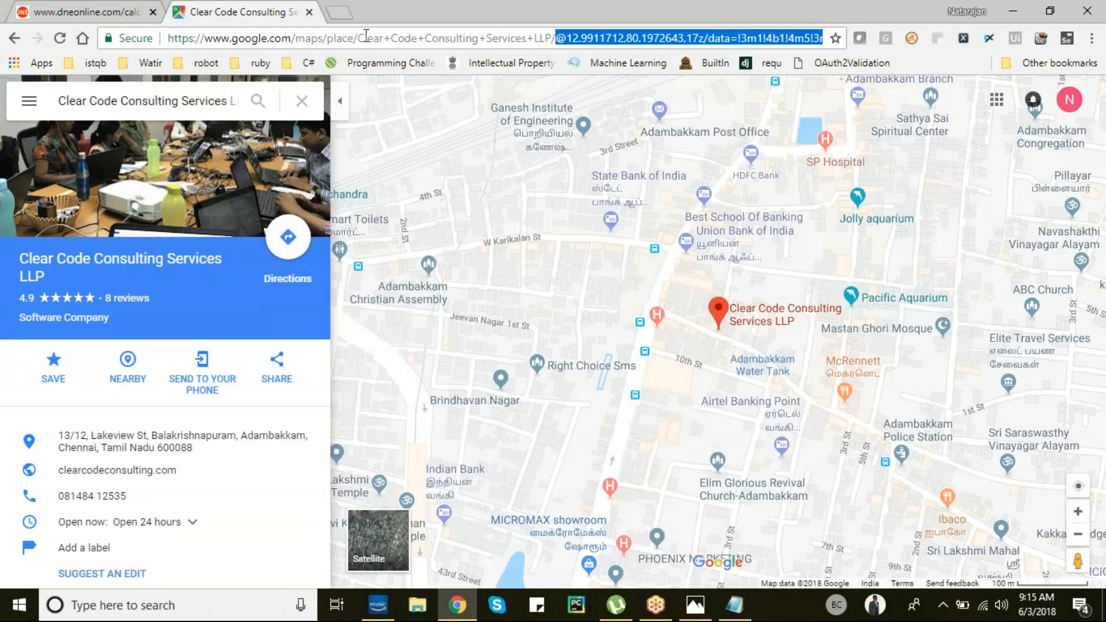
key(alt+Tab)
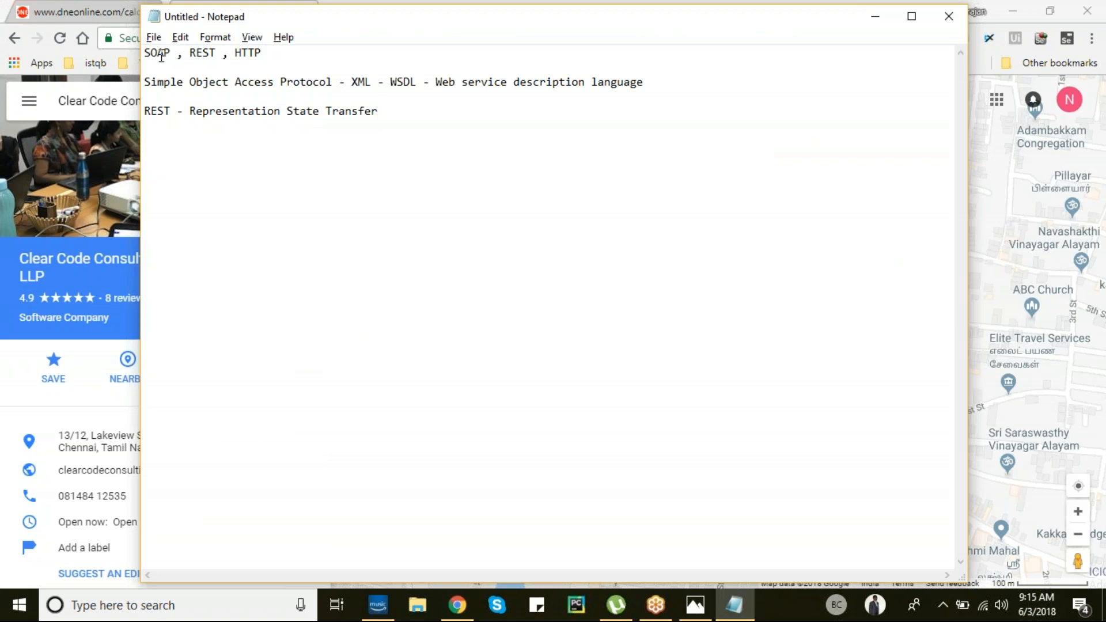
click(711, 53)
key(Return)
key(Return)
text(SOAPUI - Freeware tool)
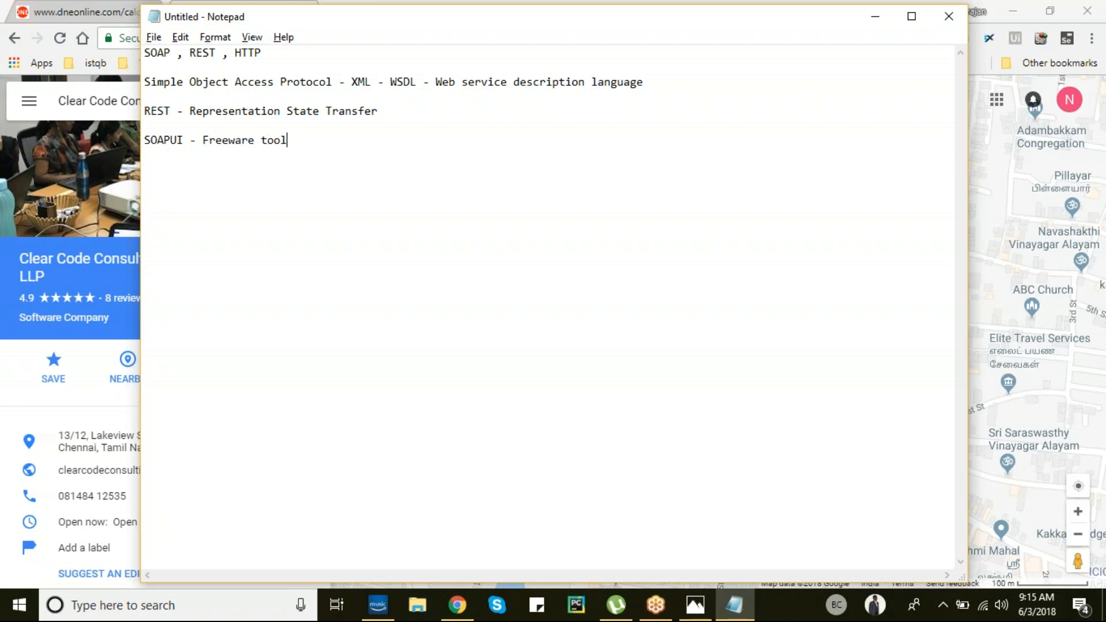
text(, Licensed Tool)
drag(288, 140, 203, 140)
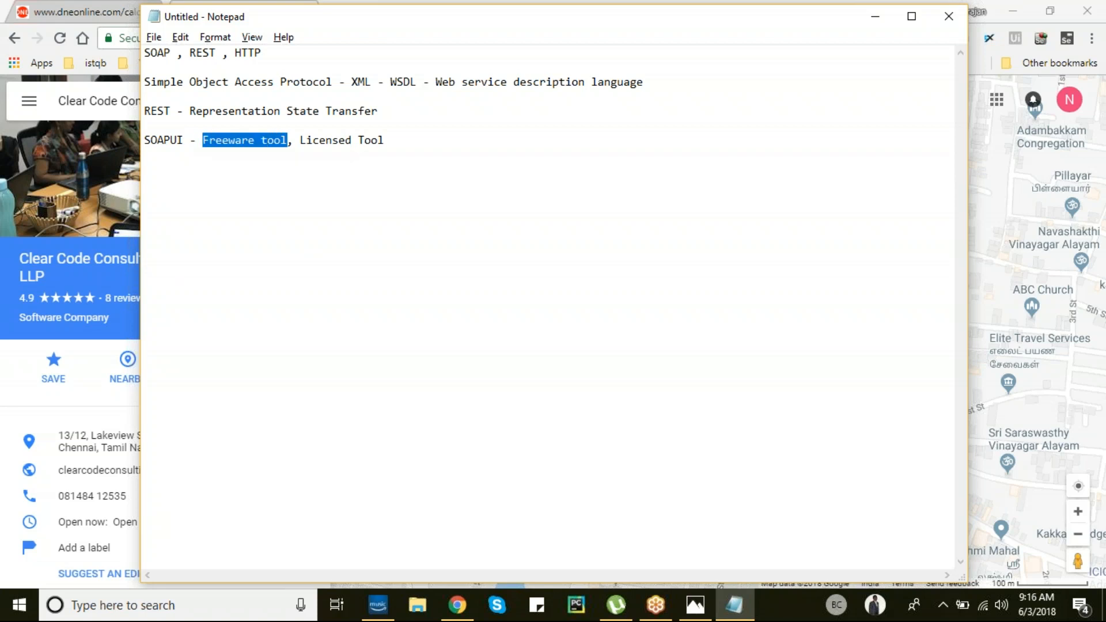
click(221, 140)
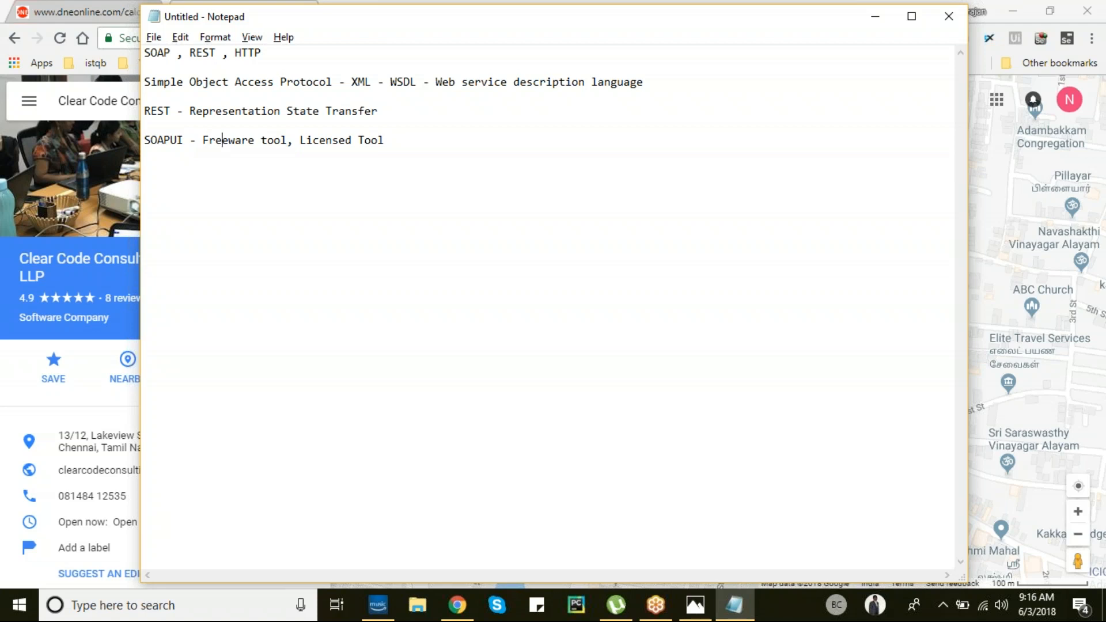
drag(300, 140, 384, 140)
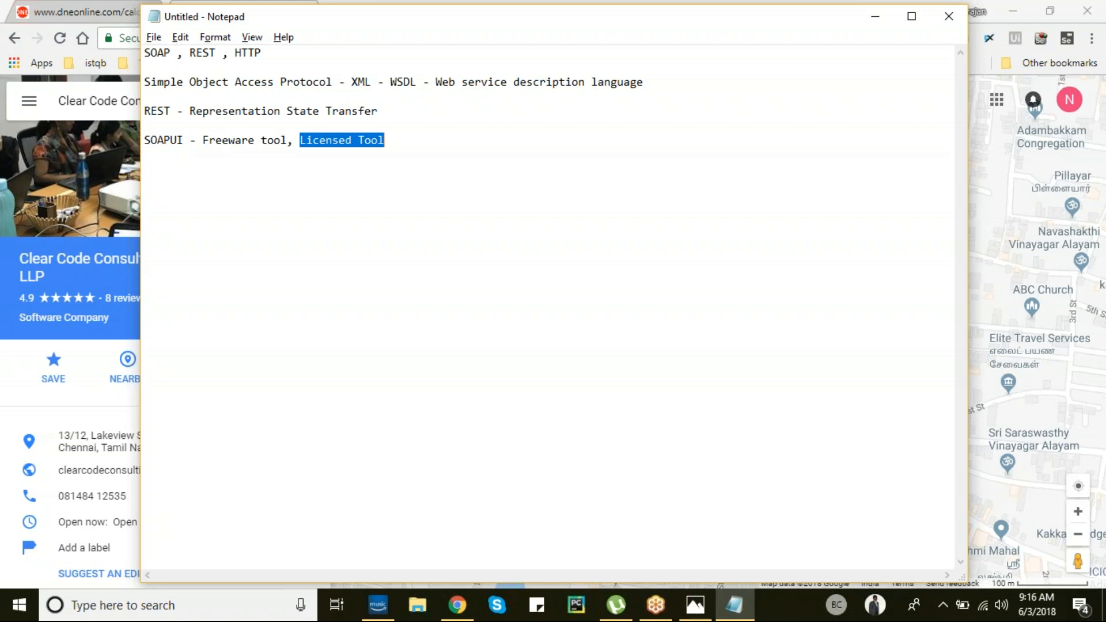
click(389, 138)
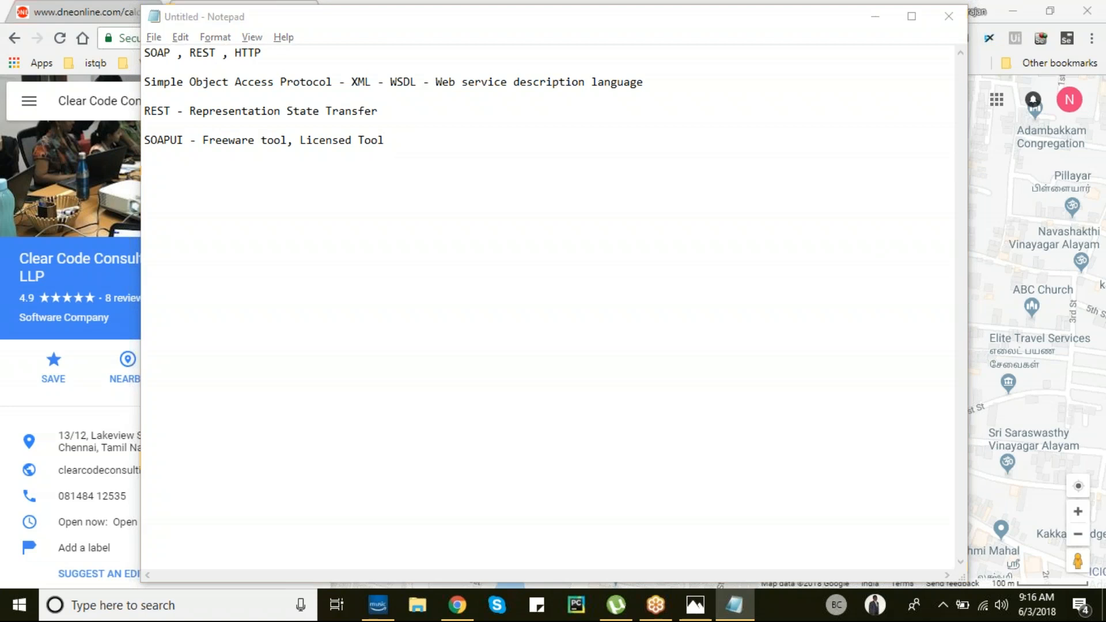
click(388, 140)
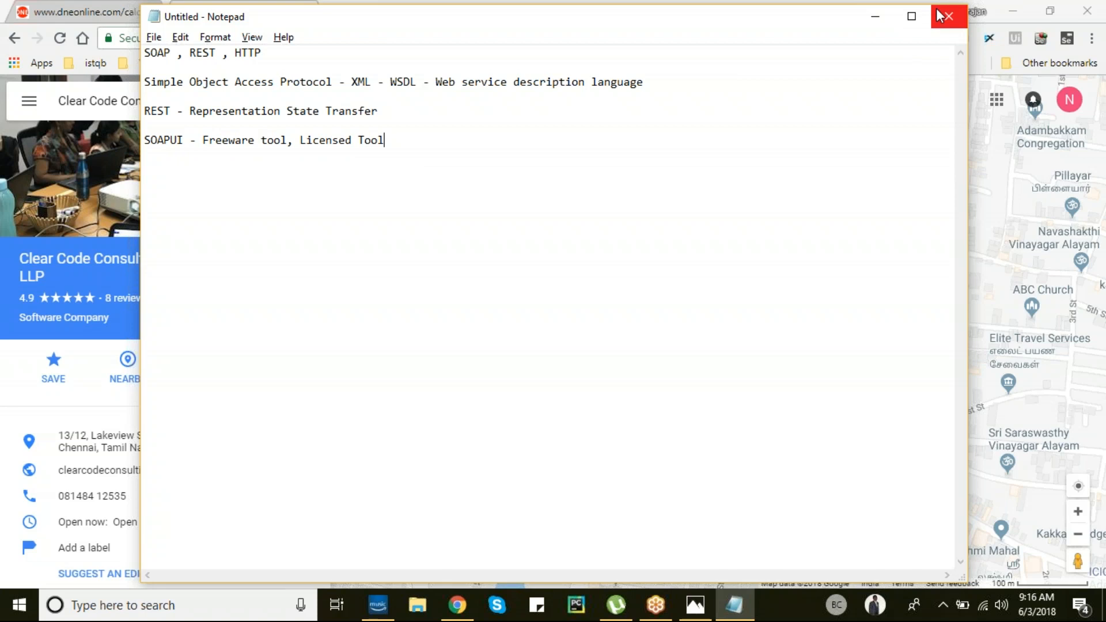
click(1087, 13)
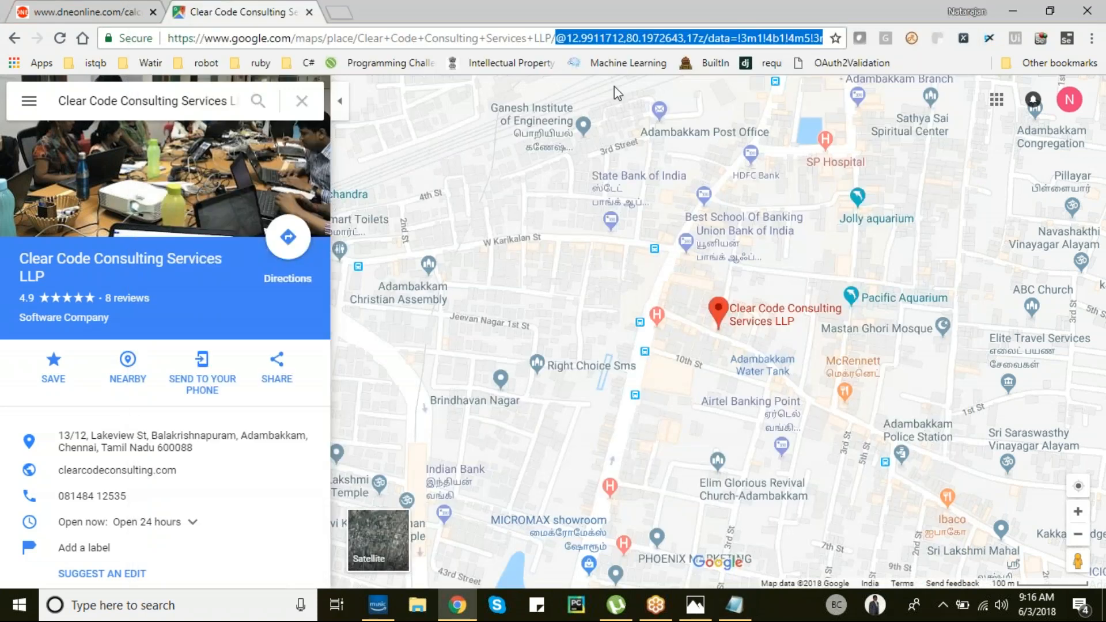
- Open a new tab and close the Clear Code Consulting Maps and dneonline tabs
click(346, 12)
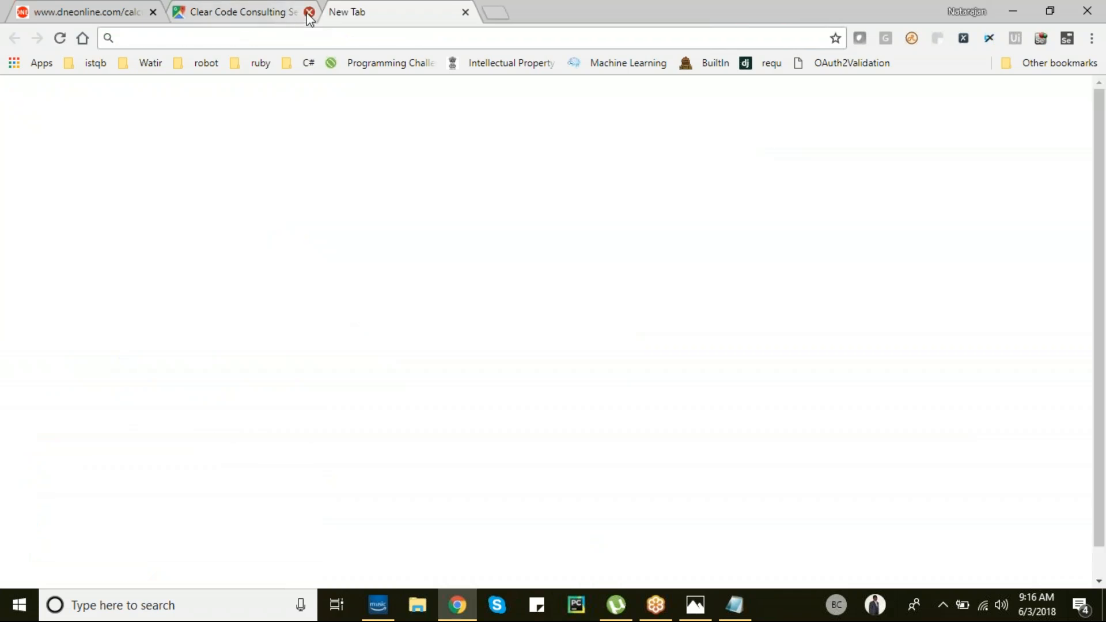
click(309, 11)
click(153, 11)
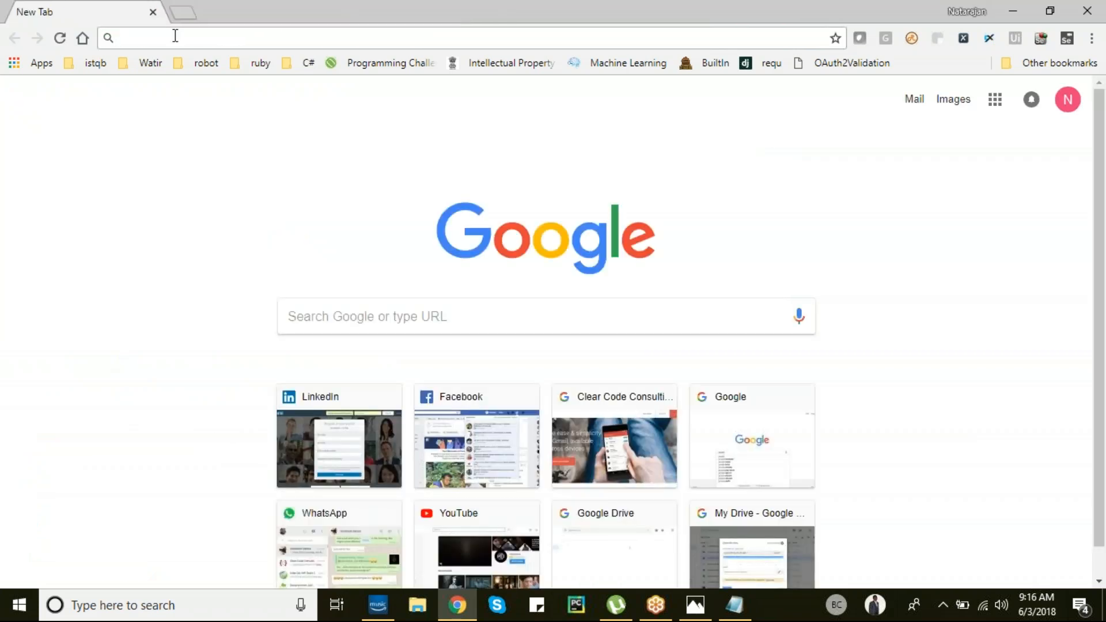
text(soa)
key(Return)
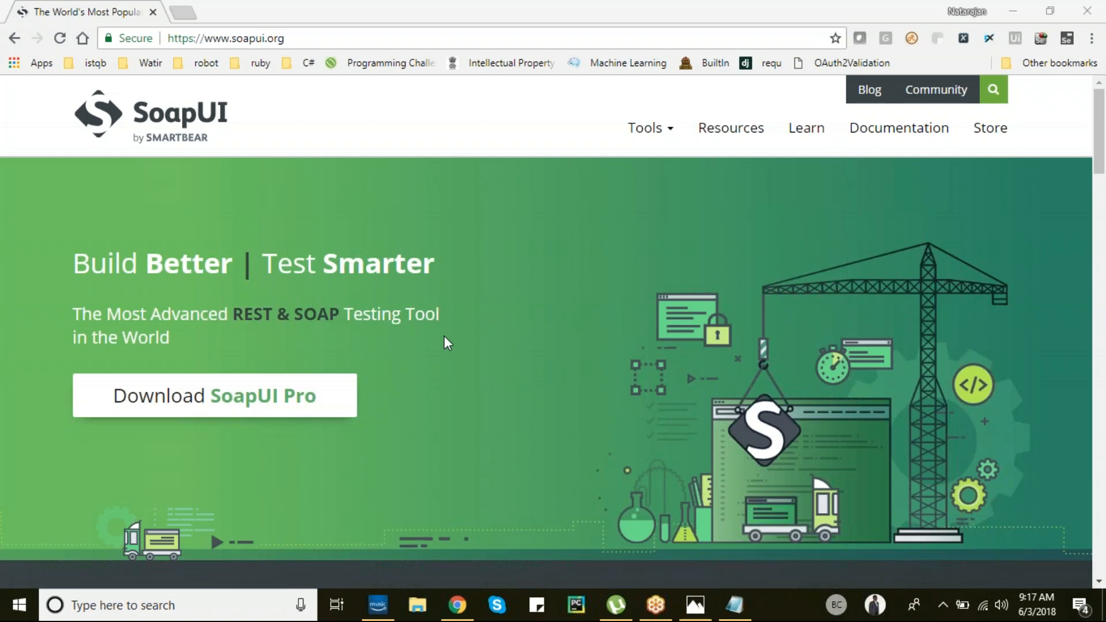
scroll(445, 337, down, 5)
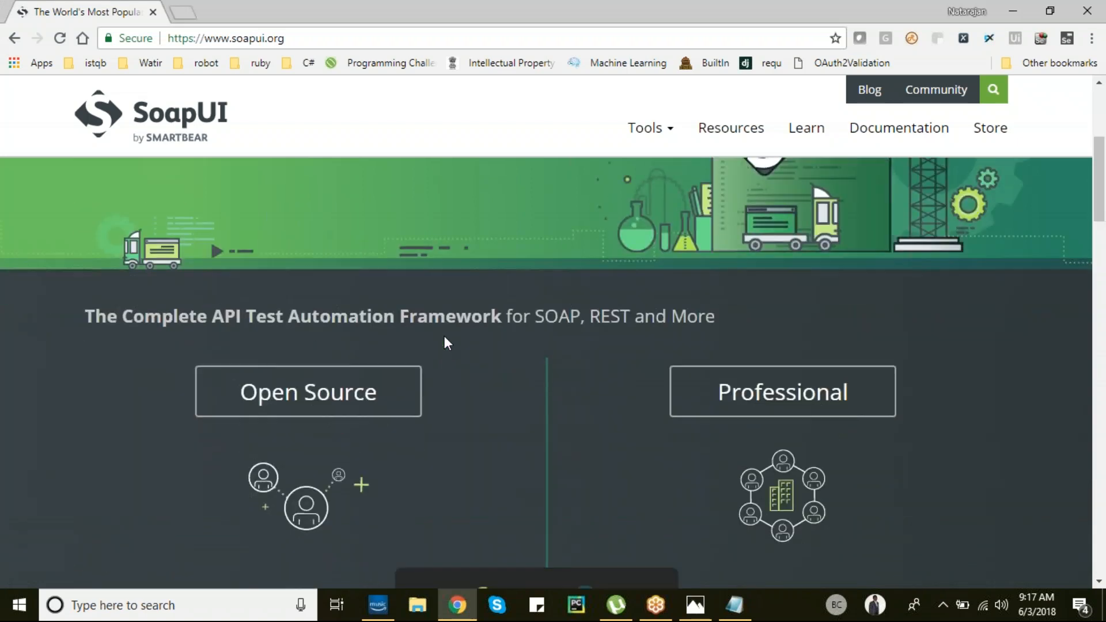
scroll(444, 337, down, 2)
scroll(445, 337, up, 2)
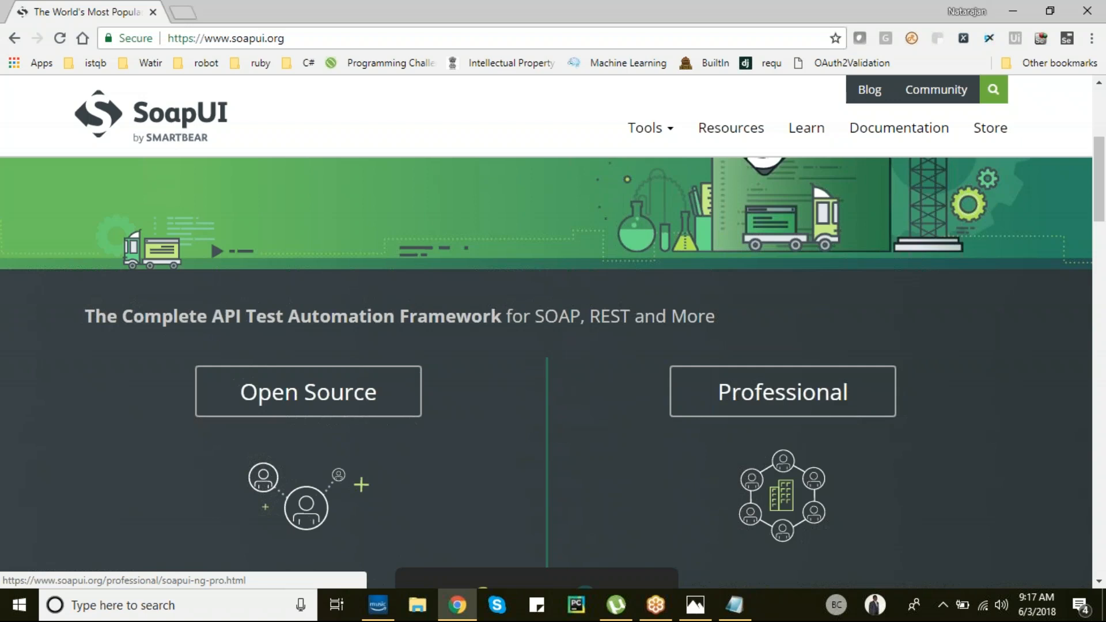
scroll(488, 382, down, 7)
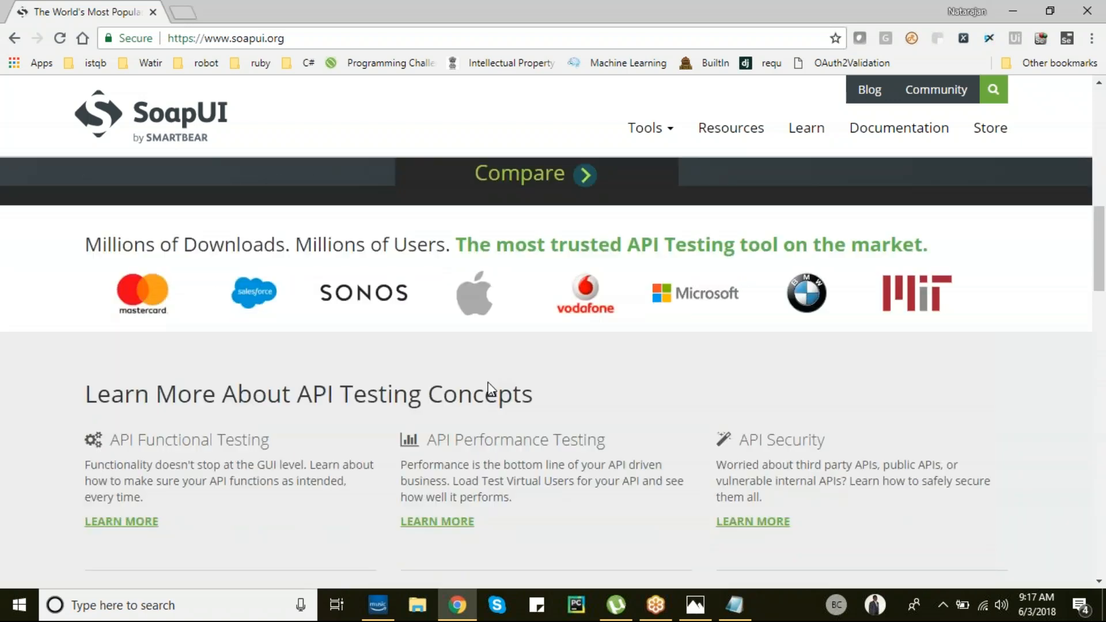
scroll(489, 387, down, 6)
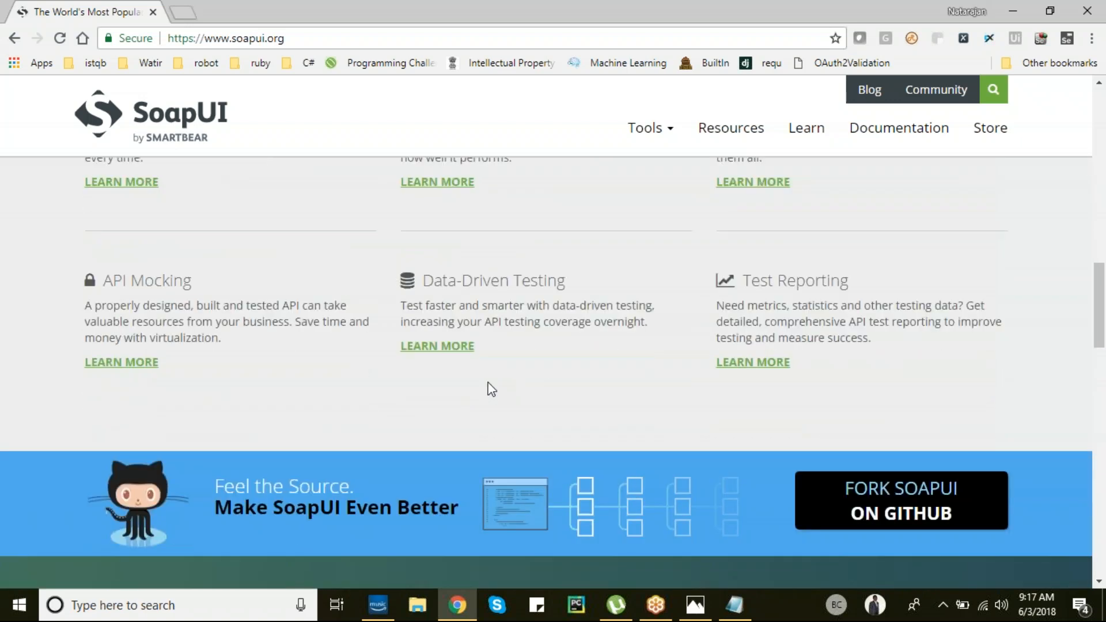
mouse_move(670, 134)
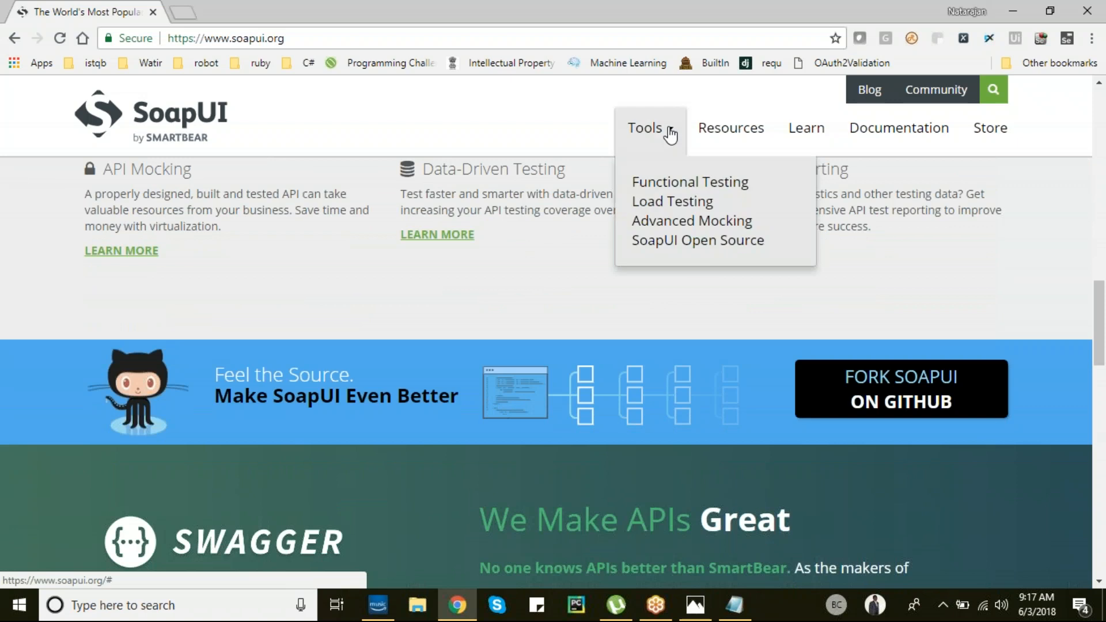
- Open Tools > SoapUI Open Source and scroll through its Open Source vs Pro feature comparison
click(699, 243)
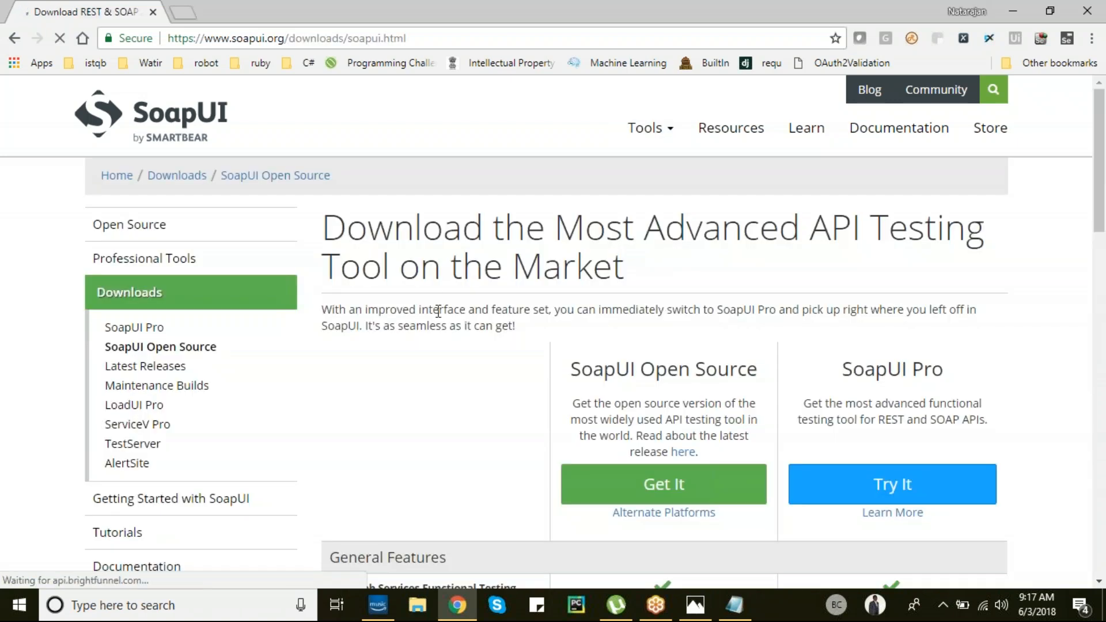
scroll(703, 357, down, 1)
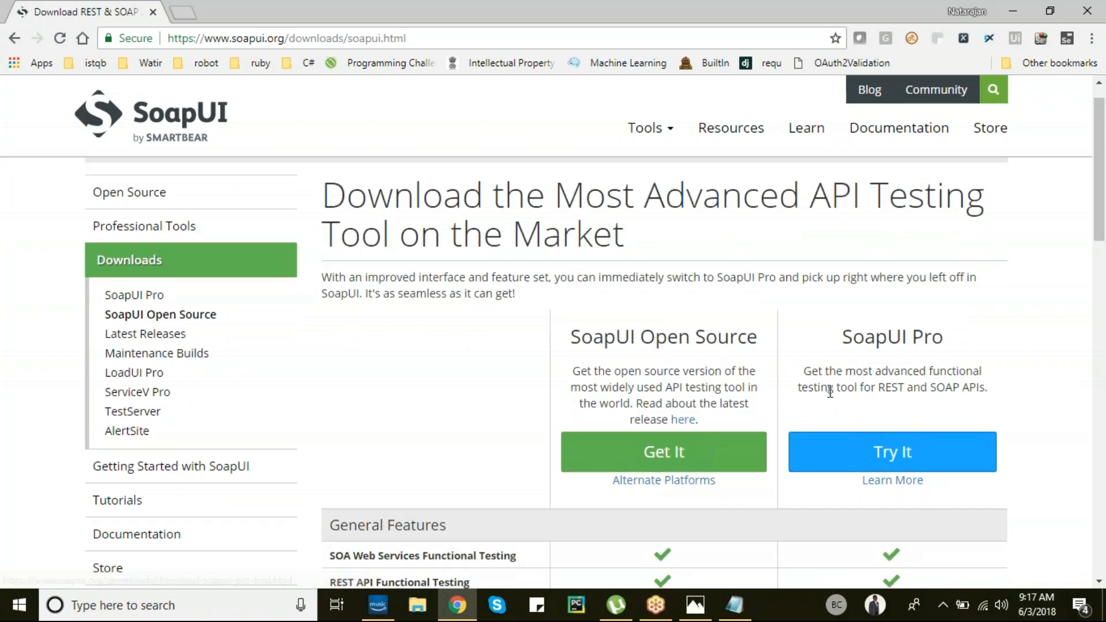
scroll(830, 392, down, 1)
scroll(831, 392, down, 5)
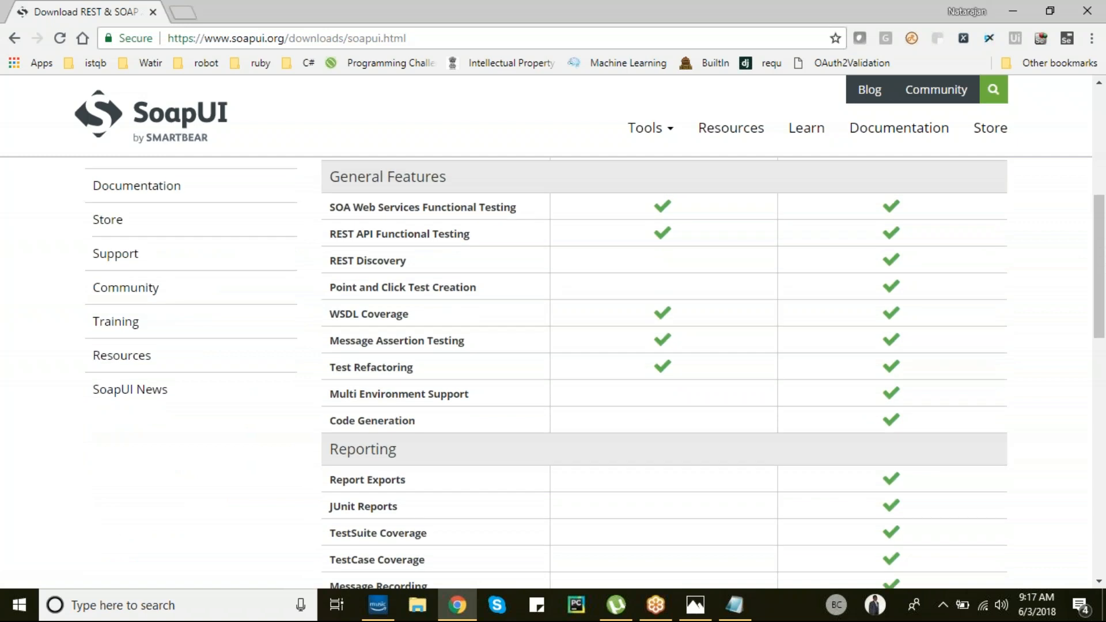
scroll(594, 374, up, 2)
scroll(595, 374, down, 7)
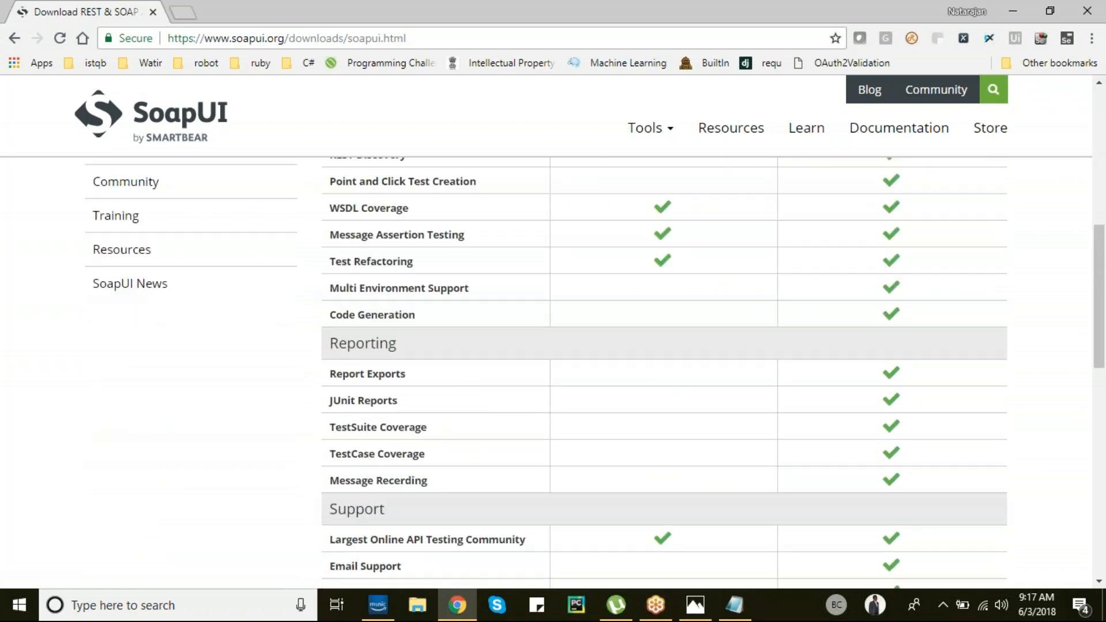
scroll(595, 373, down, 1)
scroll(594, 373, up, 1)
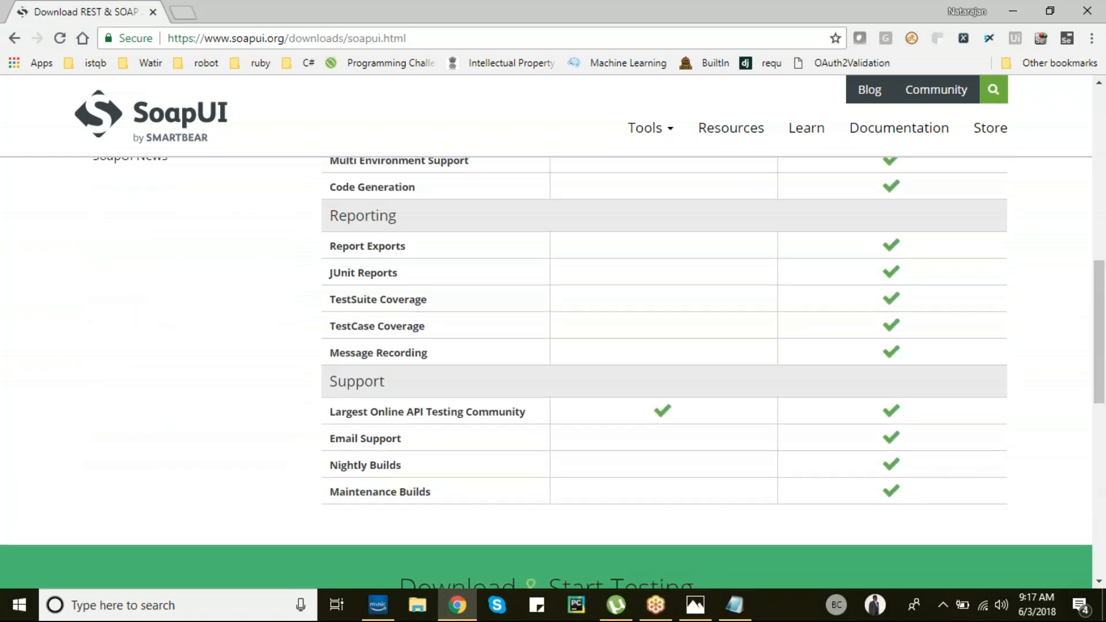
scroll(594, 373, up, 9)
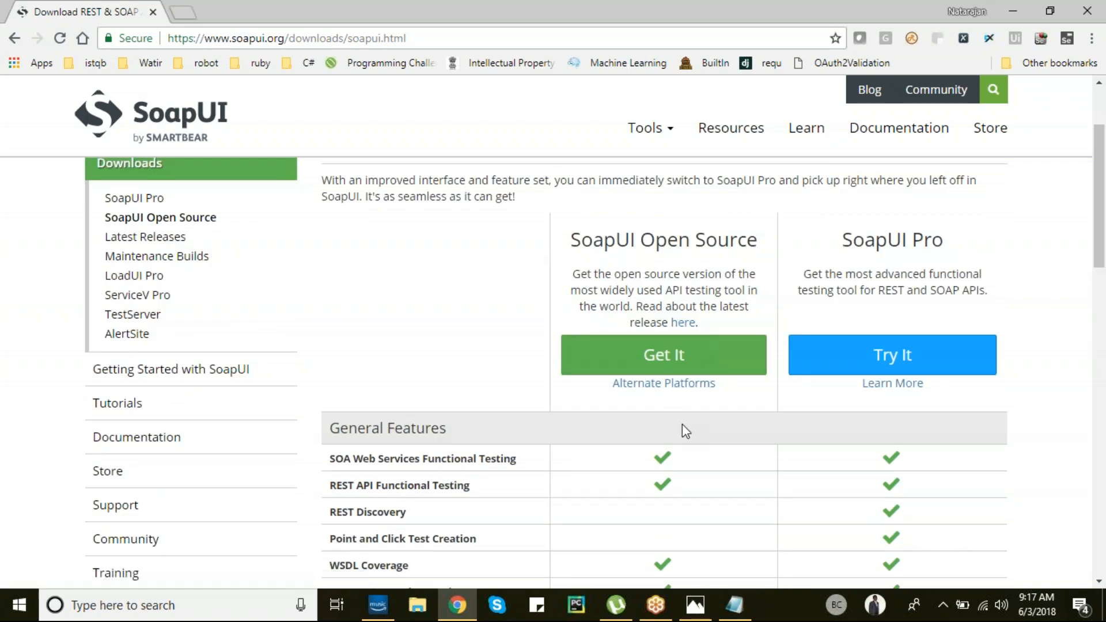
scroll(685, 431, up, 2)
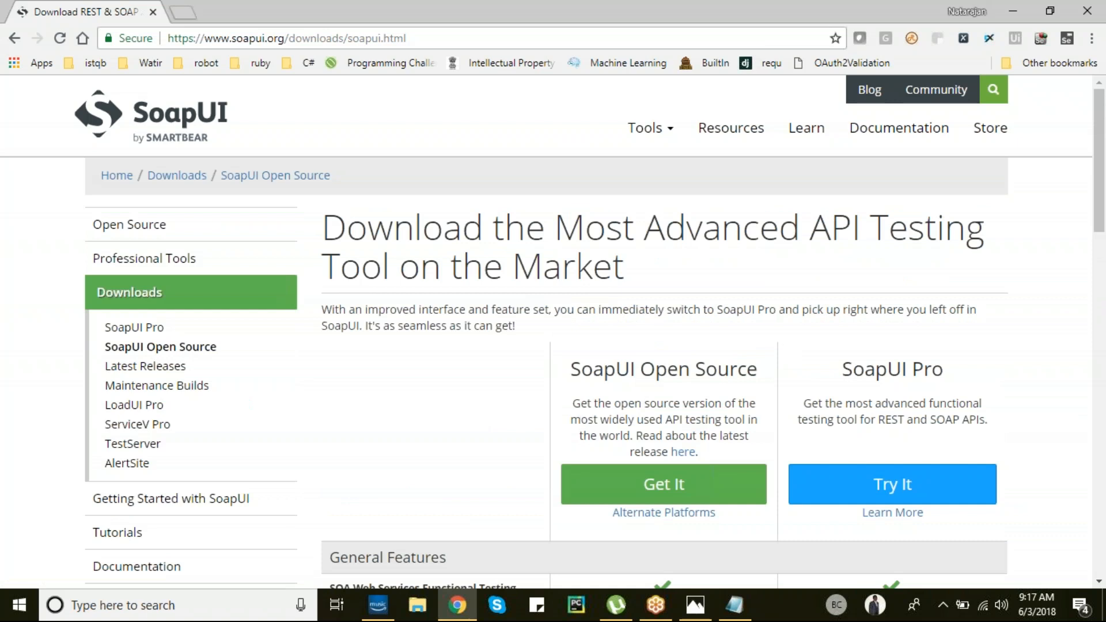
- Start the SoapUI Open Source download and dismiss the trial form's autofill suggestions
click(664, 484)
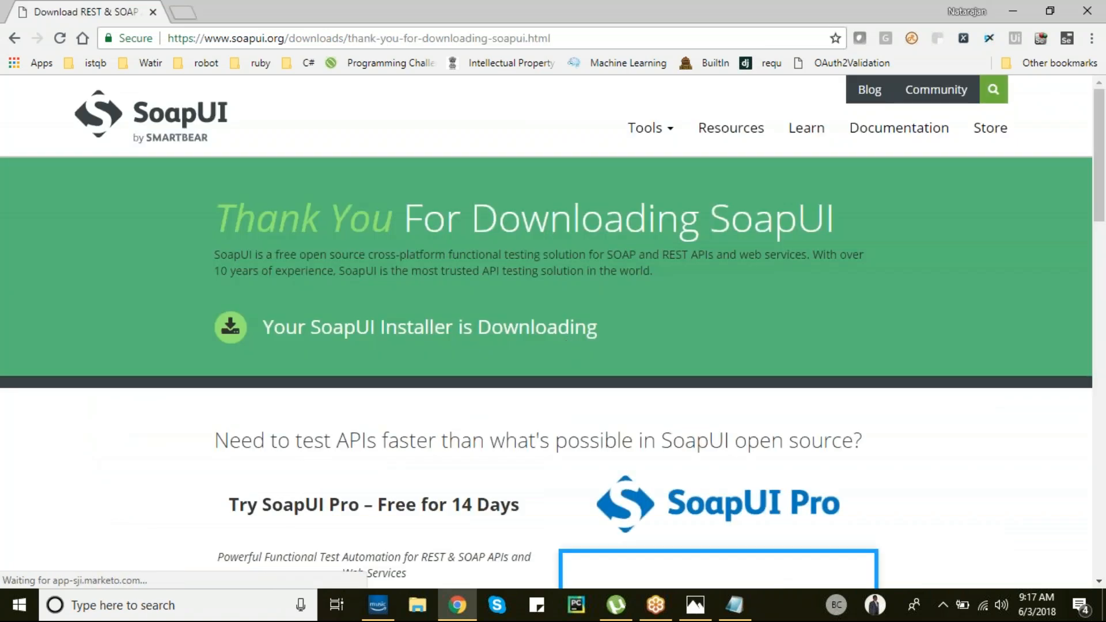
scroll(569, 347, down, 7)
click(611, 335)
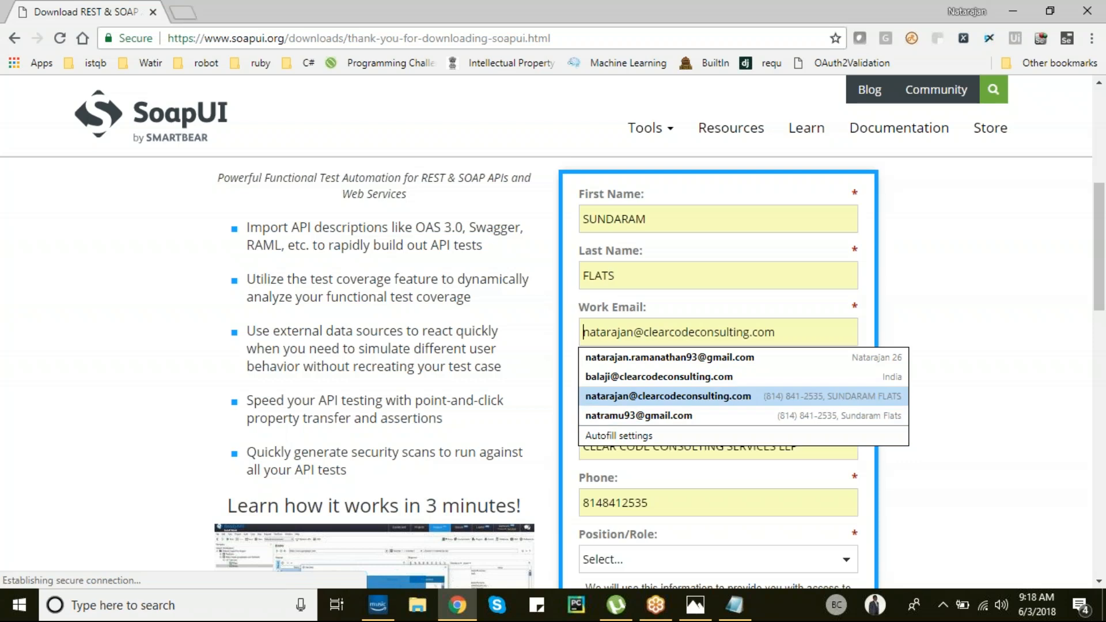
click(518, 356)
- Scroll through the 'Thank You For Downloading SoapUI' page
scroll(518, 356, up, 1)
scroll(522, 362, up, 6)
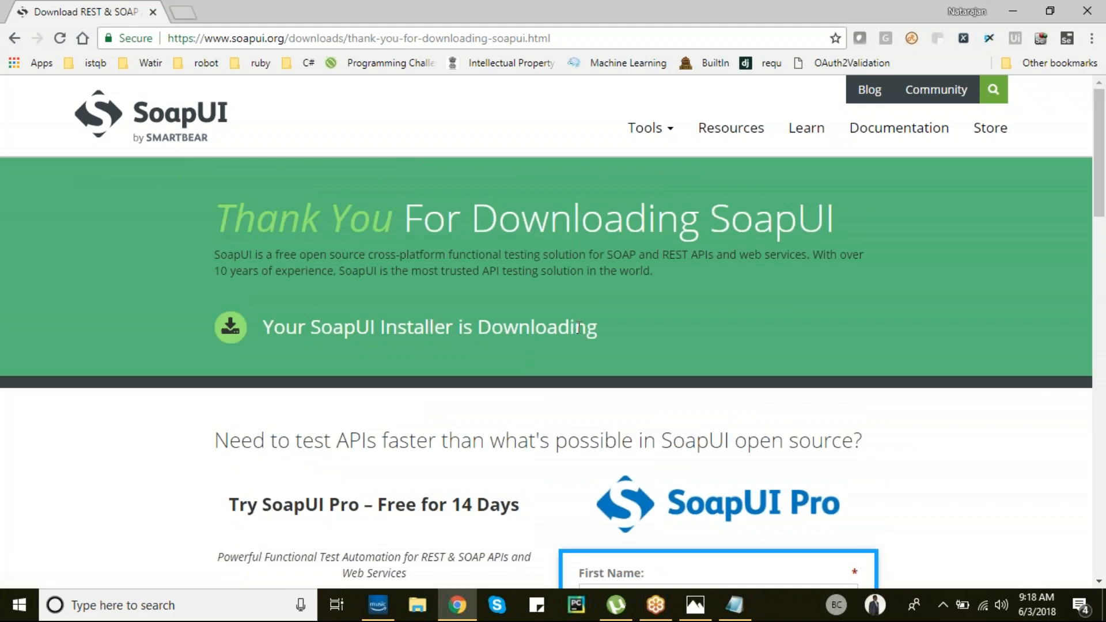
scroll(145, 453, down, 5)
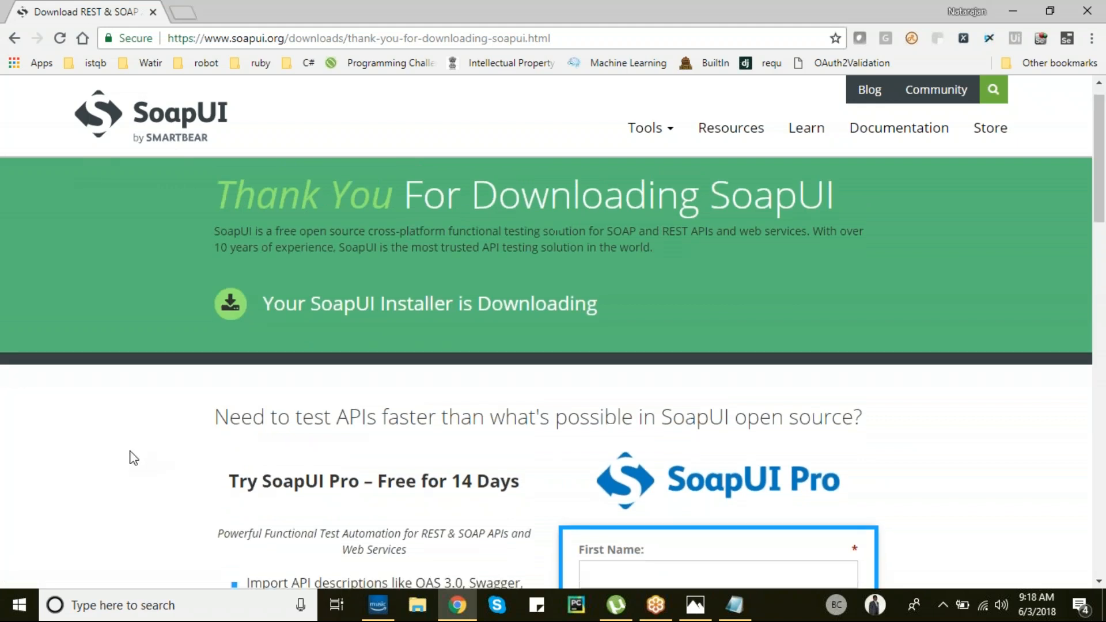
scroll(134, 458, down, 11)
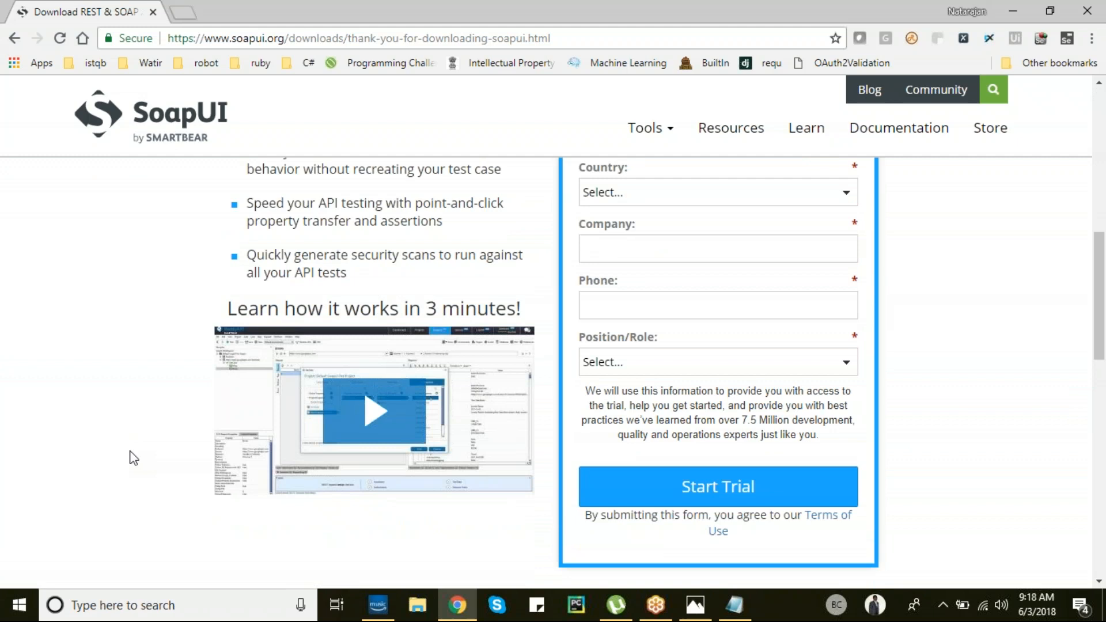
scroll(134, 458, up, 1)
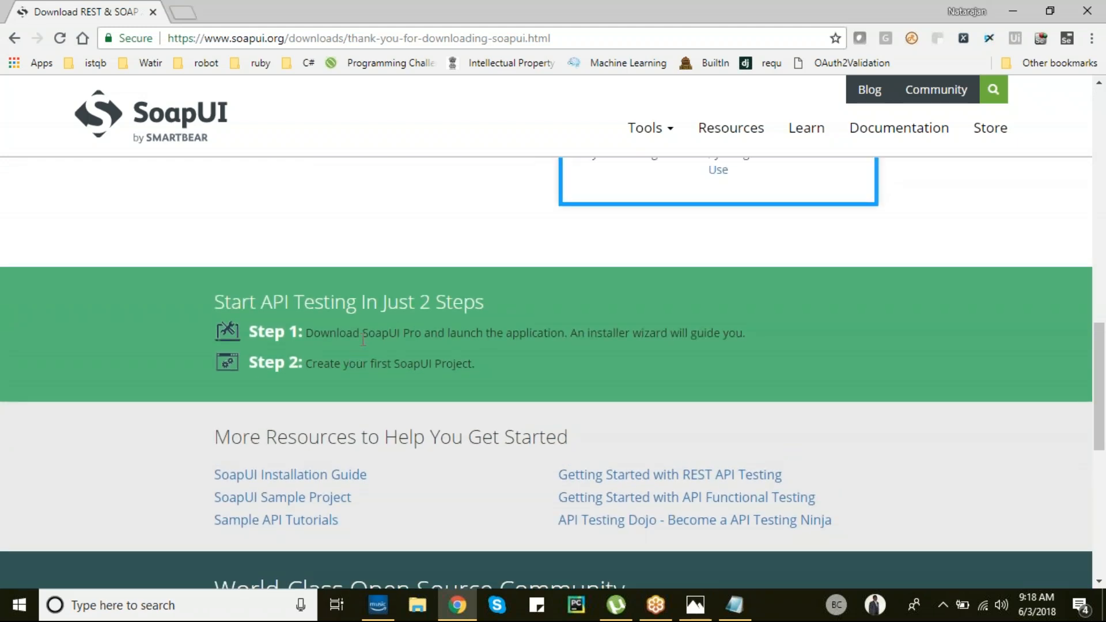
scroll(363, 340, up, 15)
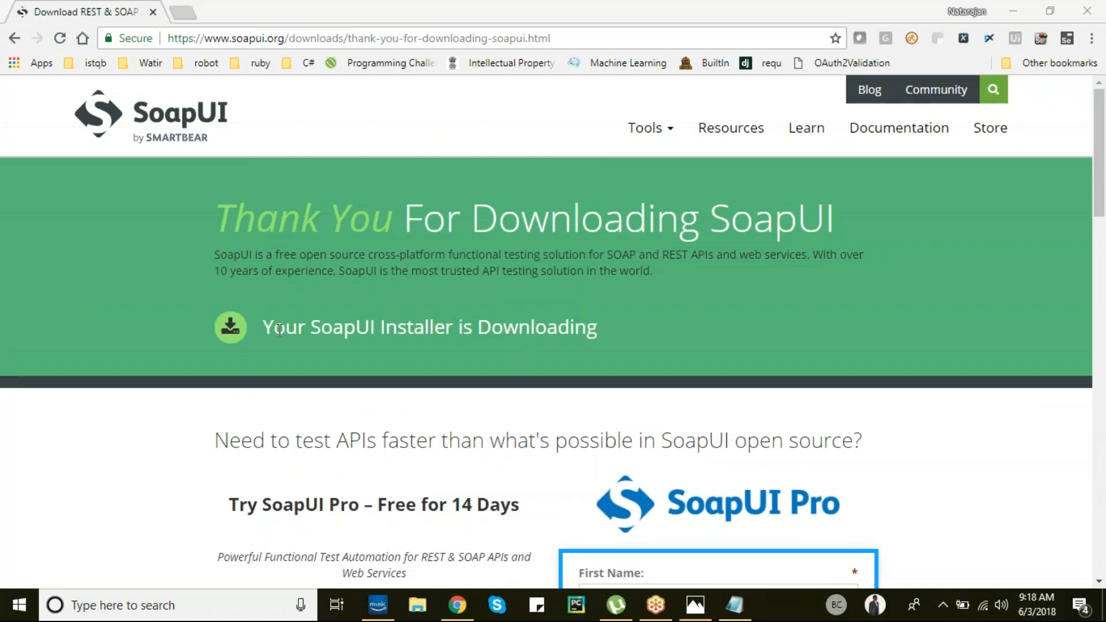
click(224, 336)
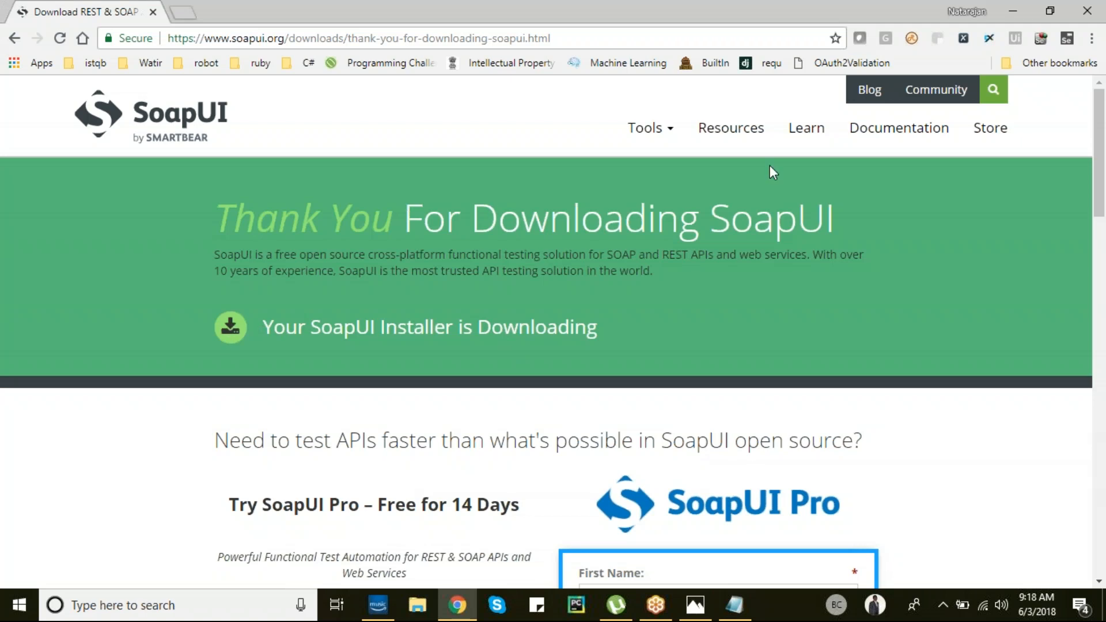
mouse_move(674, 129)
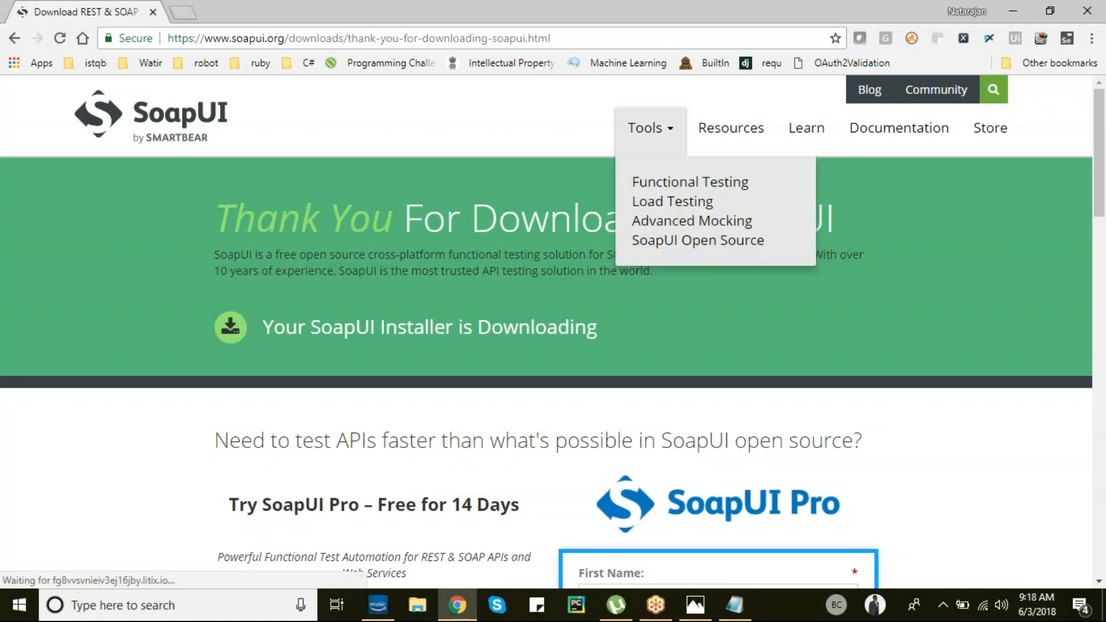
- Reopen the SoapUI Open Source download page and download the Windows installer
click(651, 244)
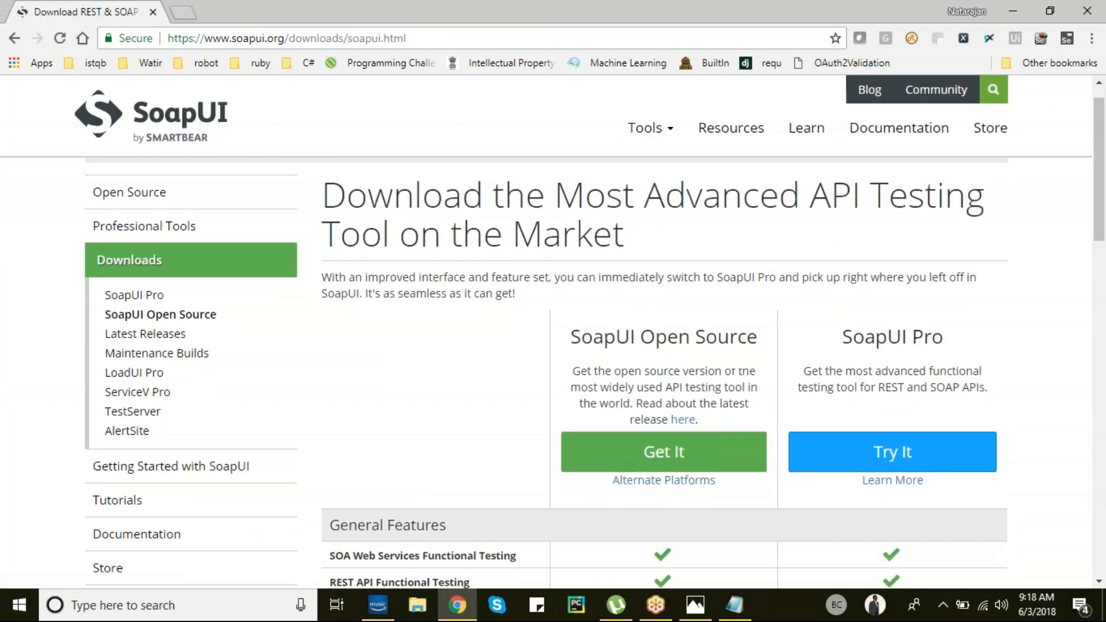
scroll(663, 363, down, 3)
scroll(663, 363, up, 1)
click(667, 353)
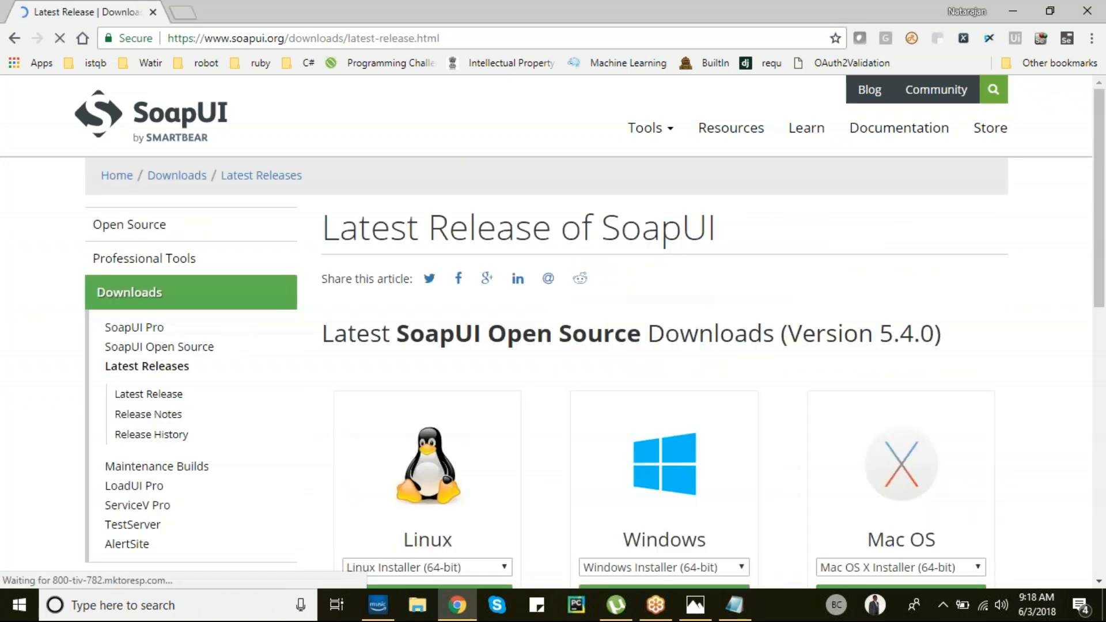
scroll(548, 358, down, 3)
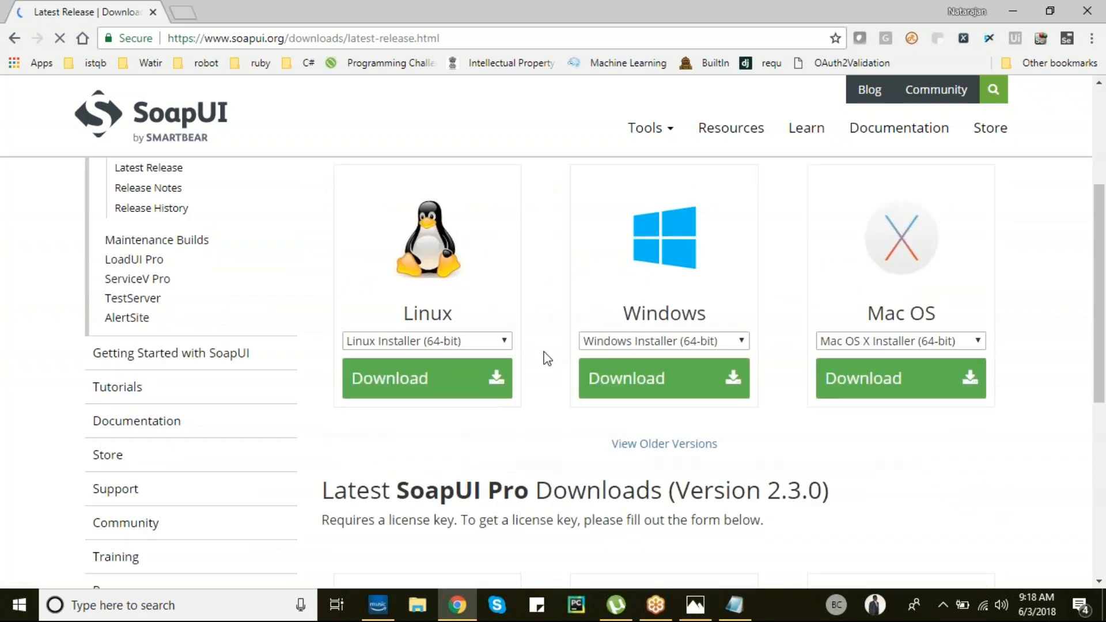
click(654, 381)
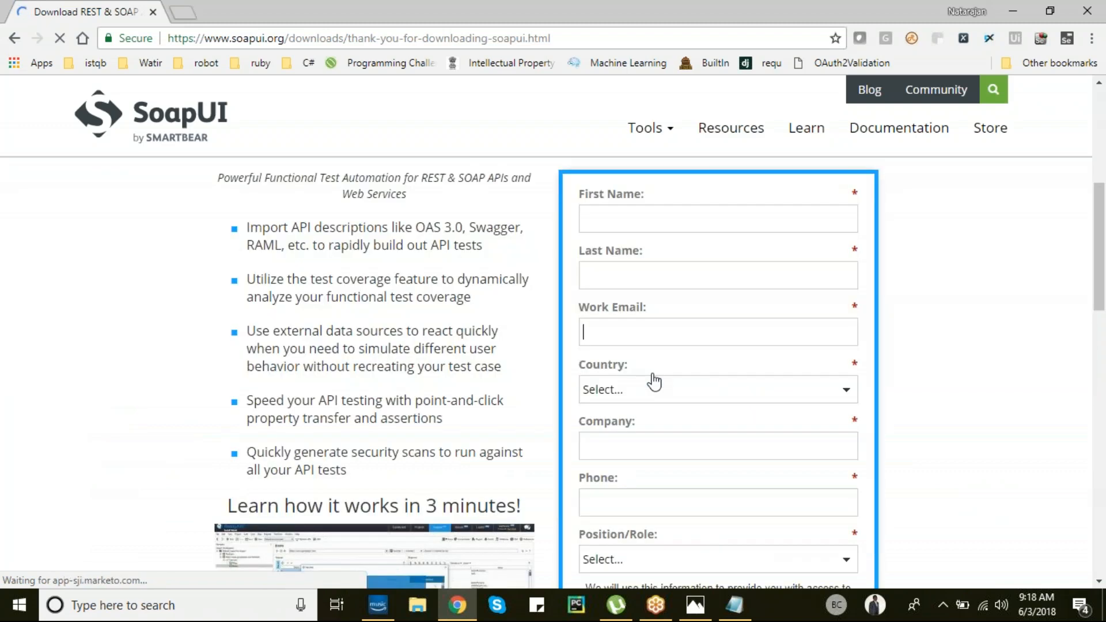
- Look over the thank-you page, then close the browser window
scroll(991, 299, up, 6)
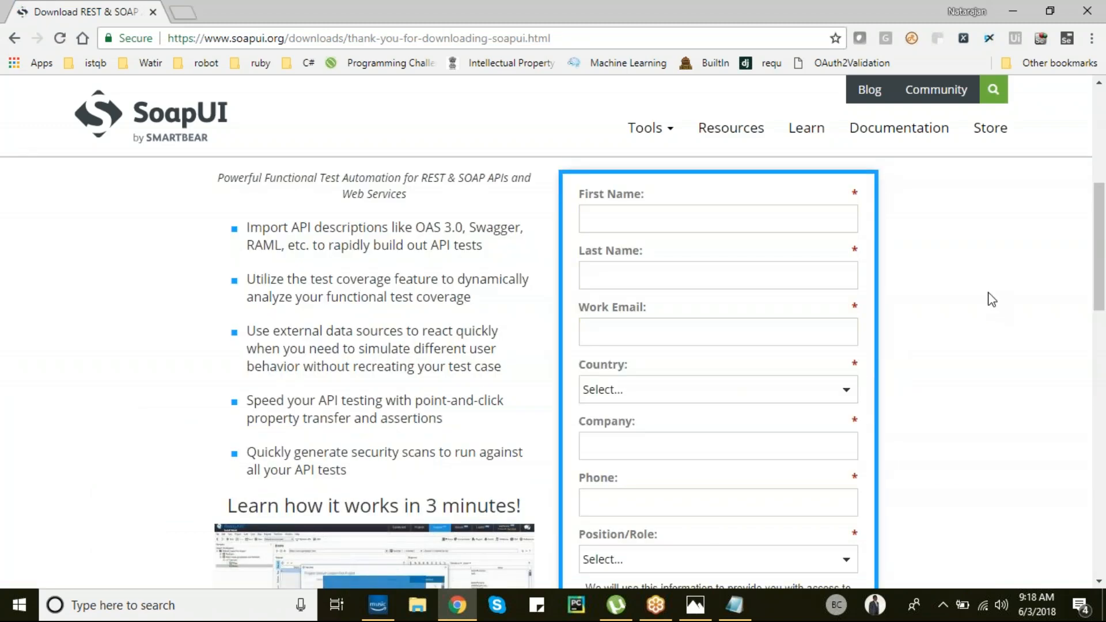
scroll(988, 292, up, 1)
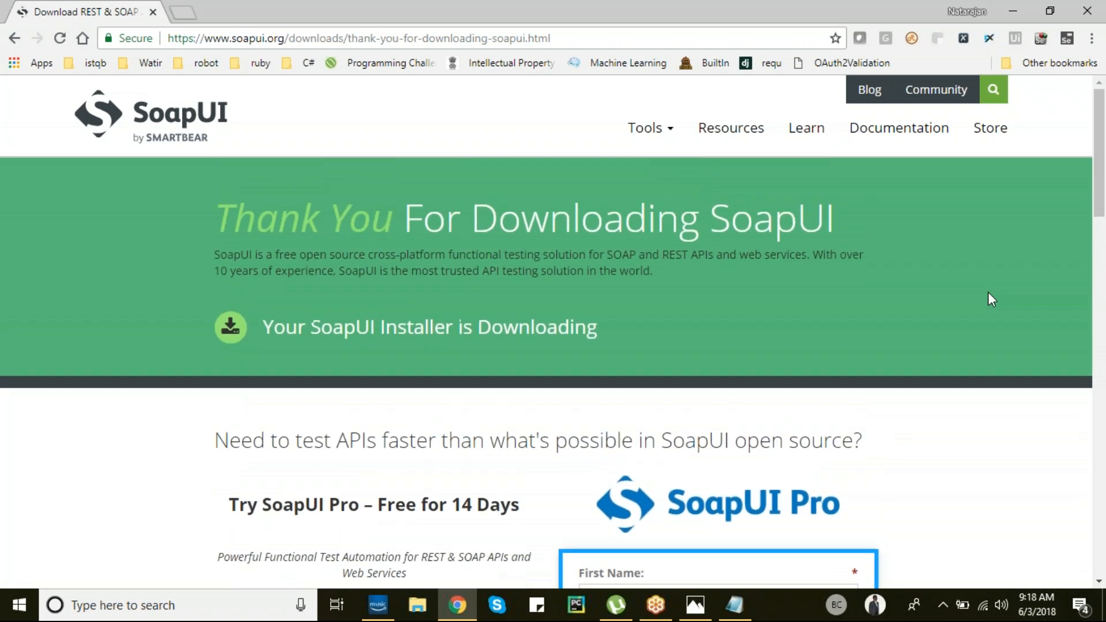
scroll(991, 299, down, 2)
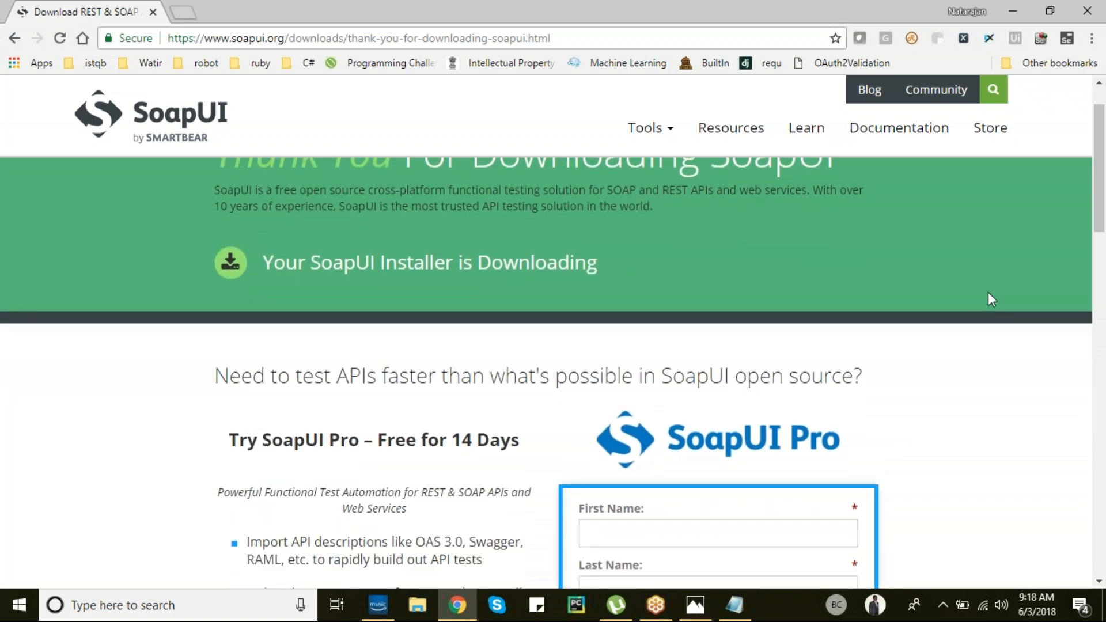
scroll(991, 299, down, 4)
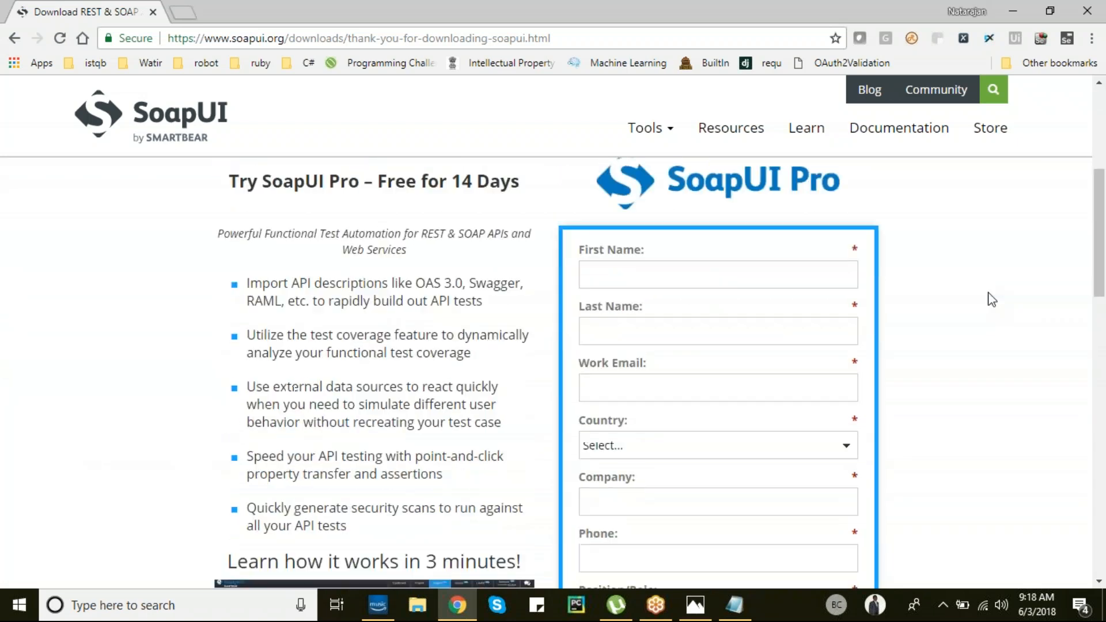
click(669, 217)
click(938, 217)
scroll(940, 222, down, 1)
scroll(940, 221, down, 4)
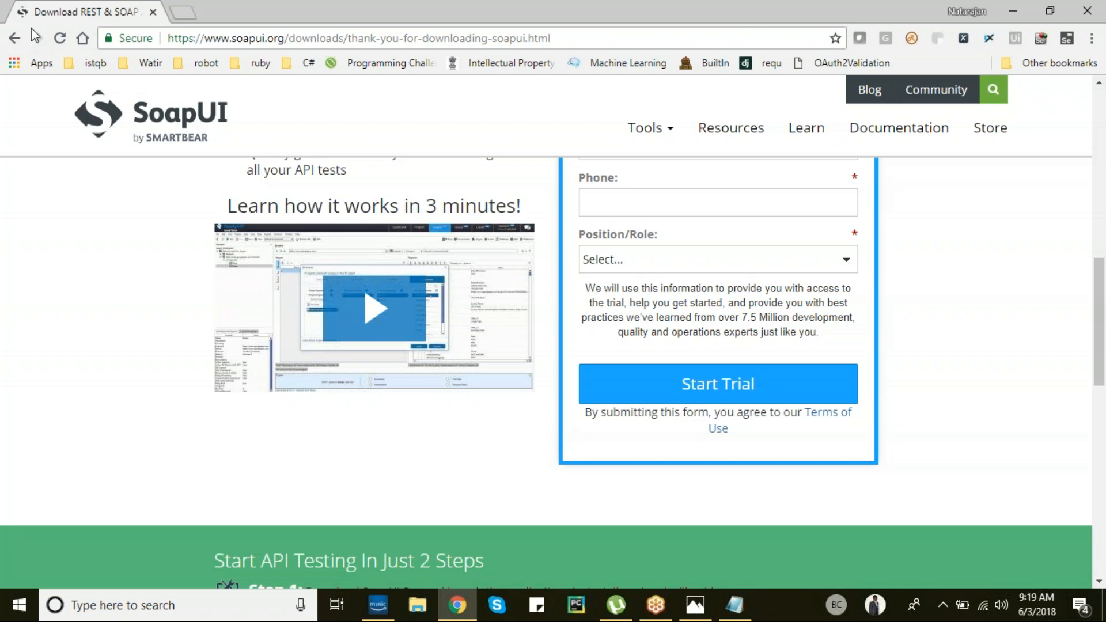
click(153, 12)
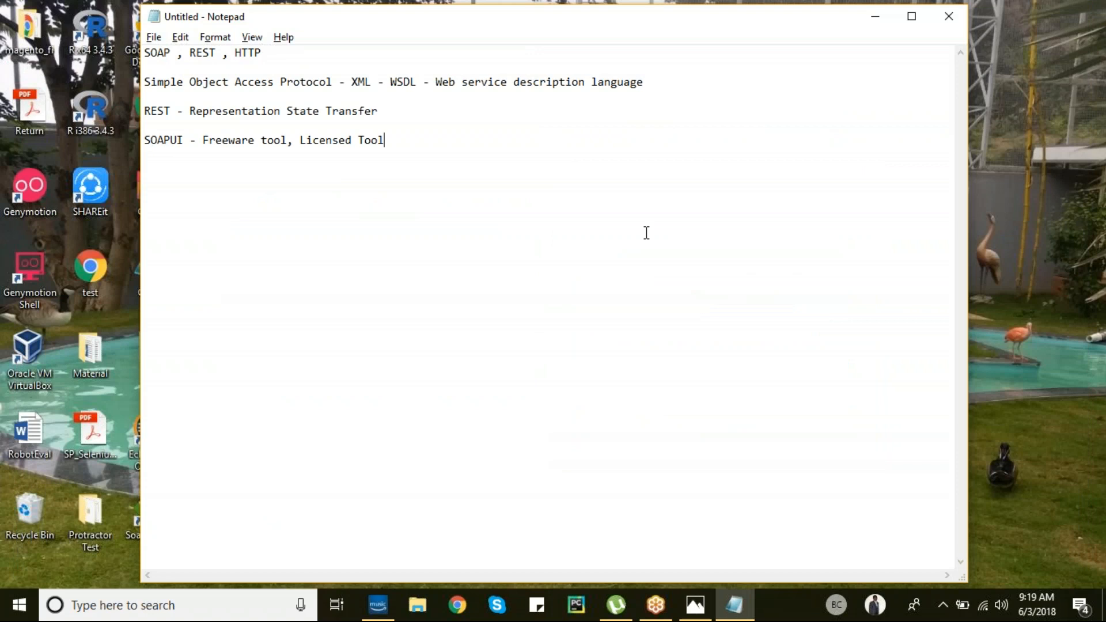
- Launch SoapUI-5.0.0 from a Start menu search for 'soap', then bring up Chrome on a new tab
key(super)
text(soap)
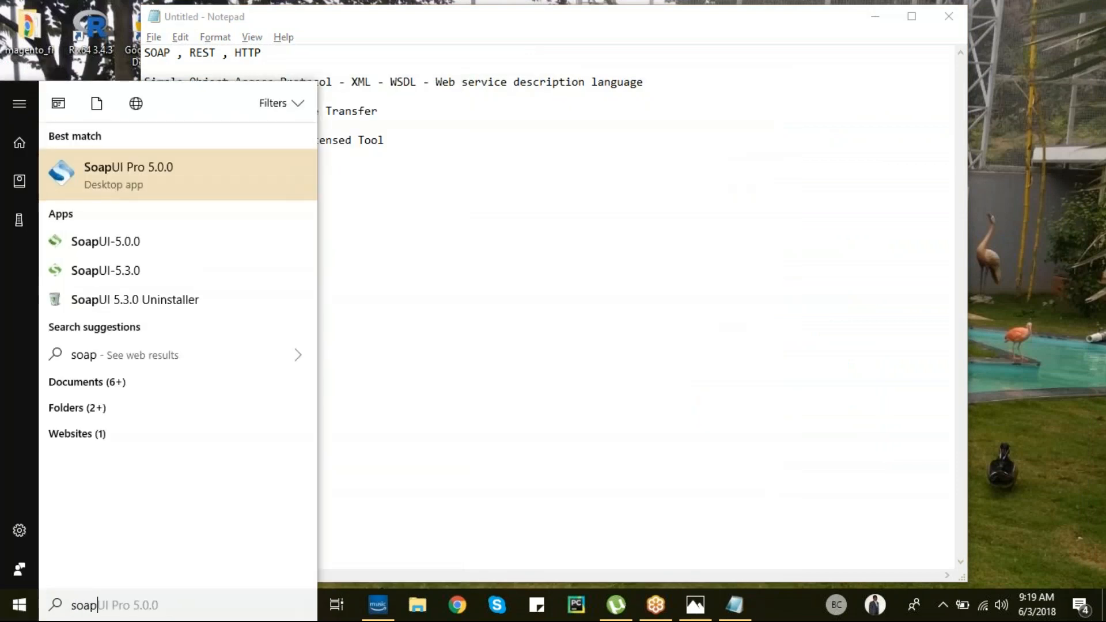
key(Down)
key(Return)
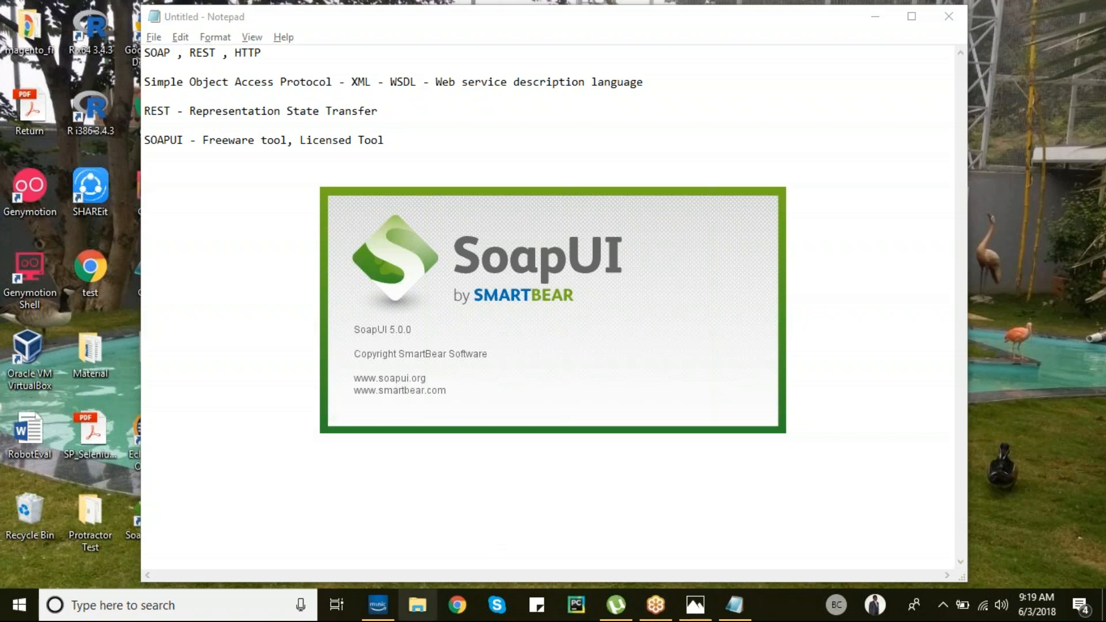
click(457, 605)
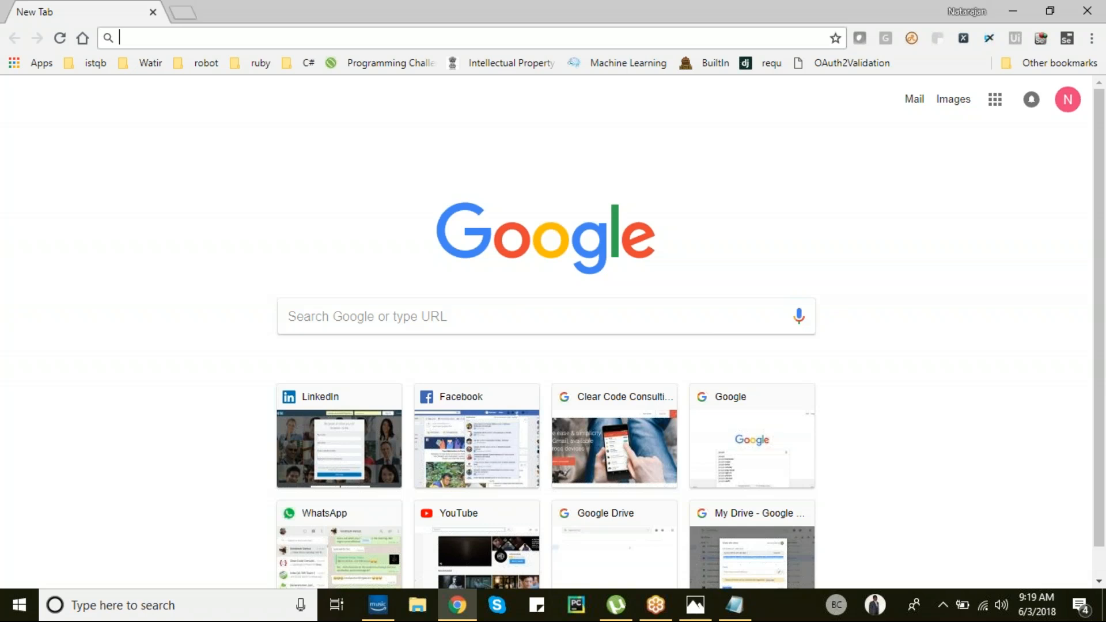
- Search Google for 'weather wsdl' and open the National Weather Service WSDL
text(google.com)
key(Return)
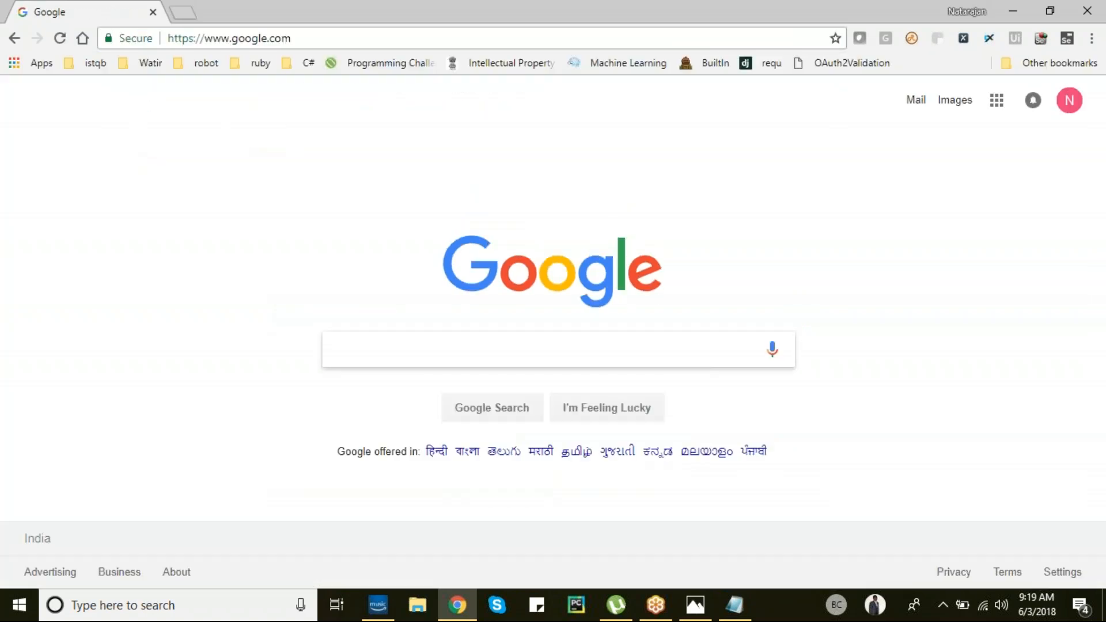
text(w)
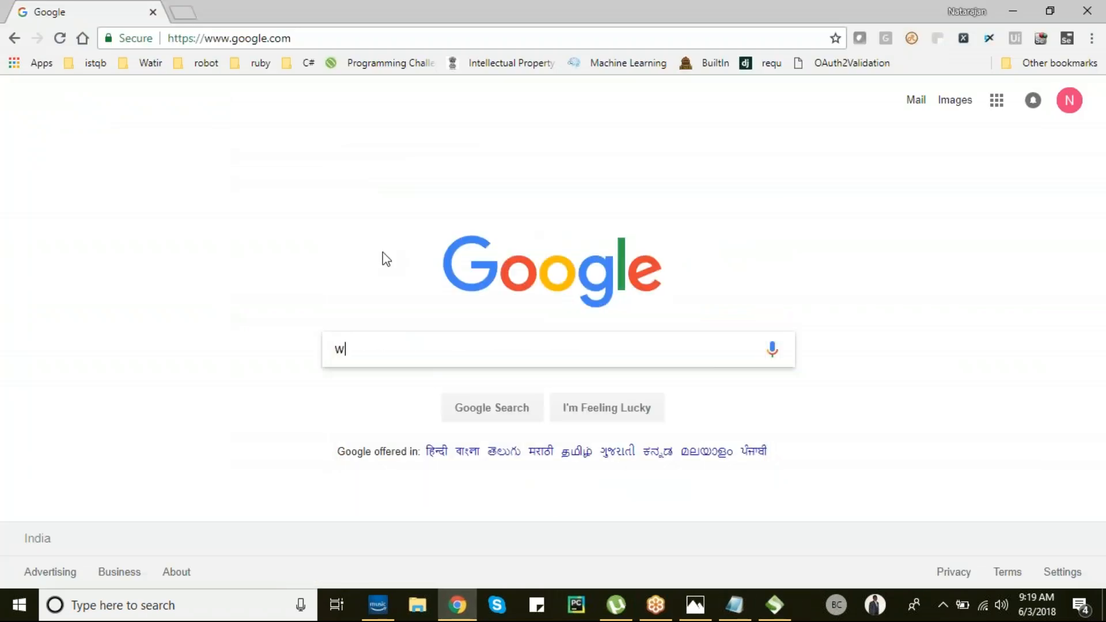
text(eather wsdl)
key(Return)
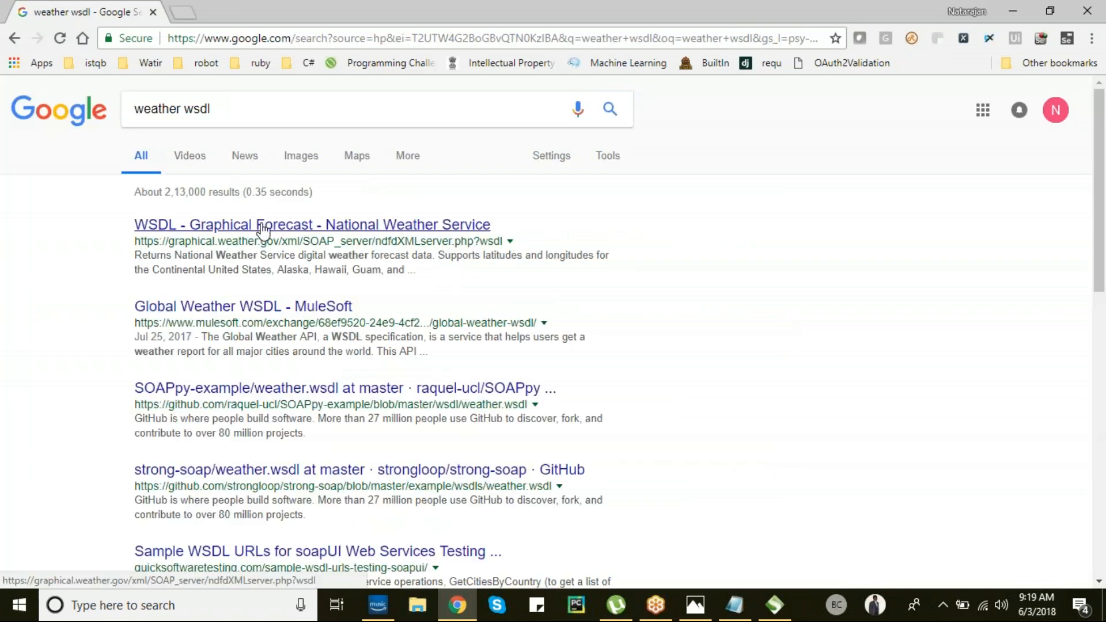
click(262, 229)
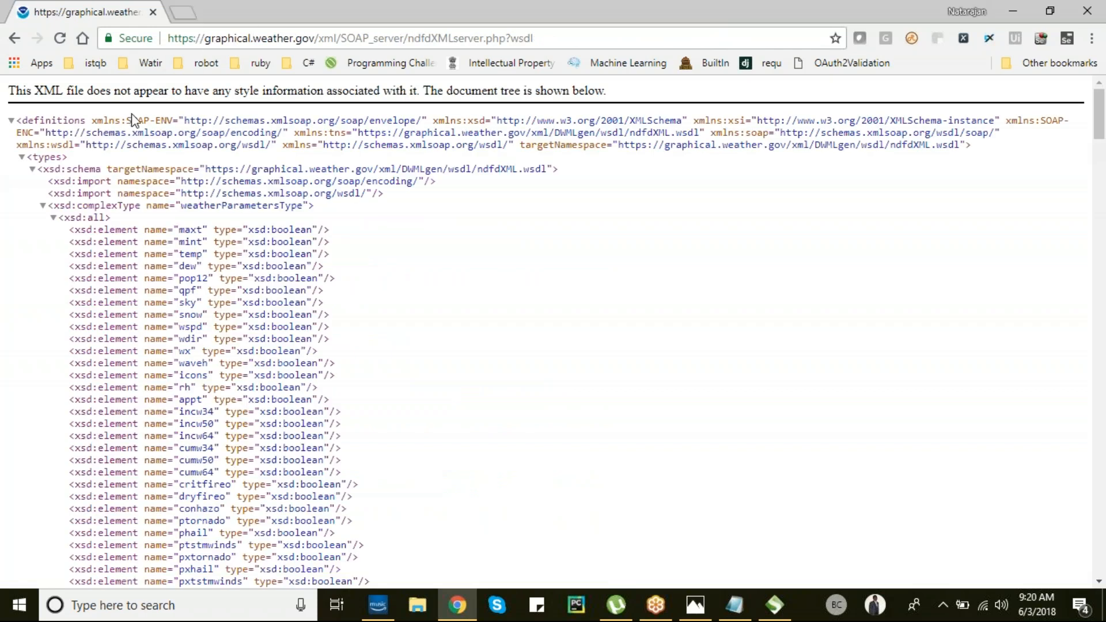
click(216, 38)
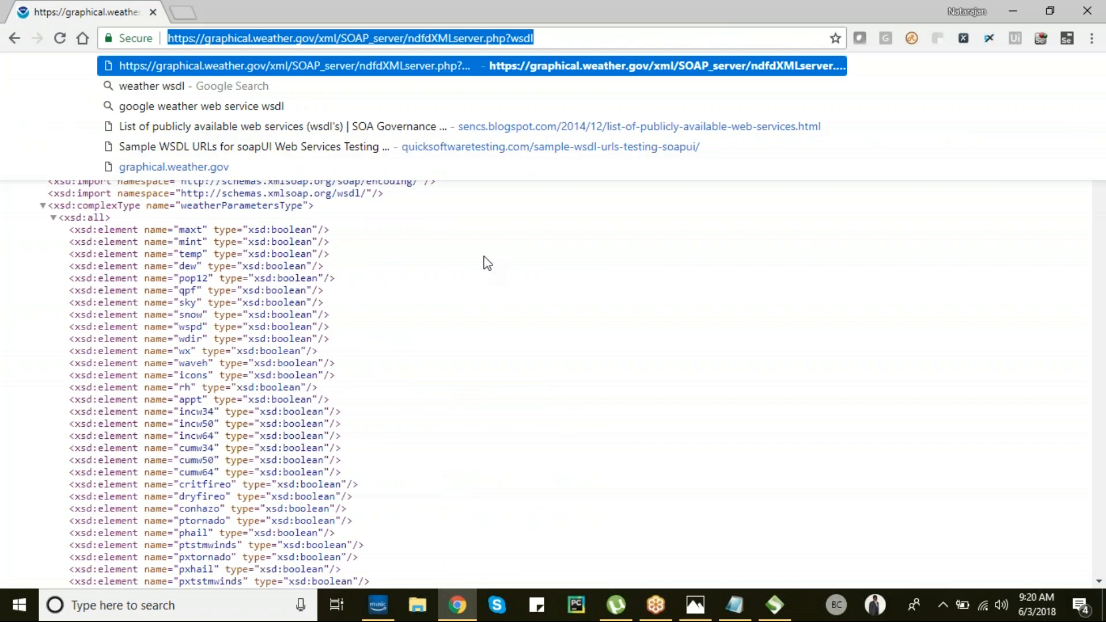
key(alt+Tab)
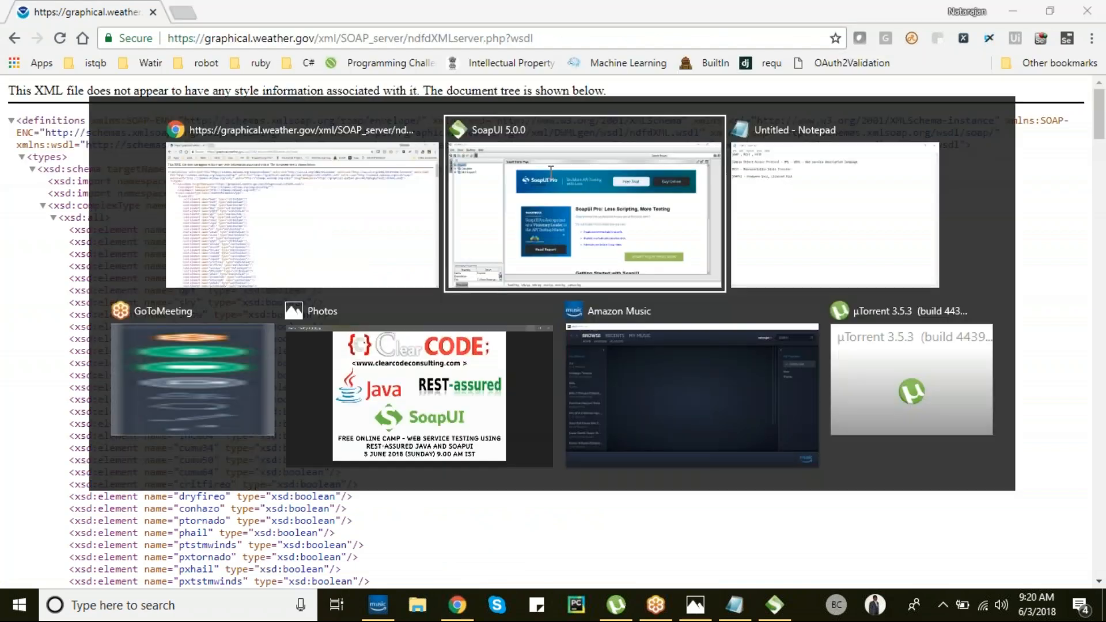
key(alt+Tab)
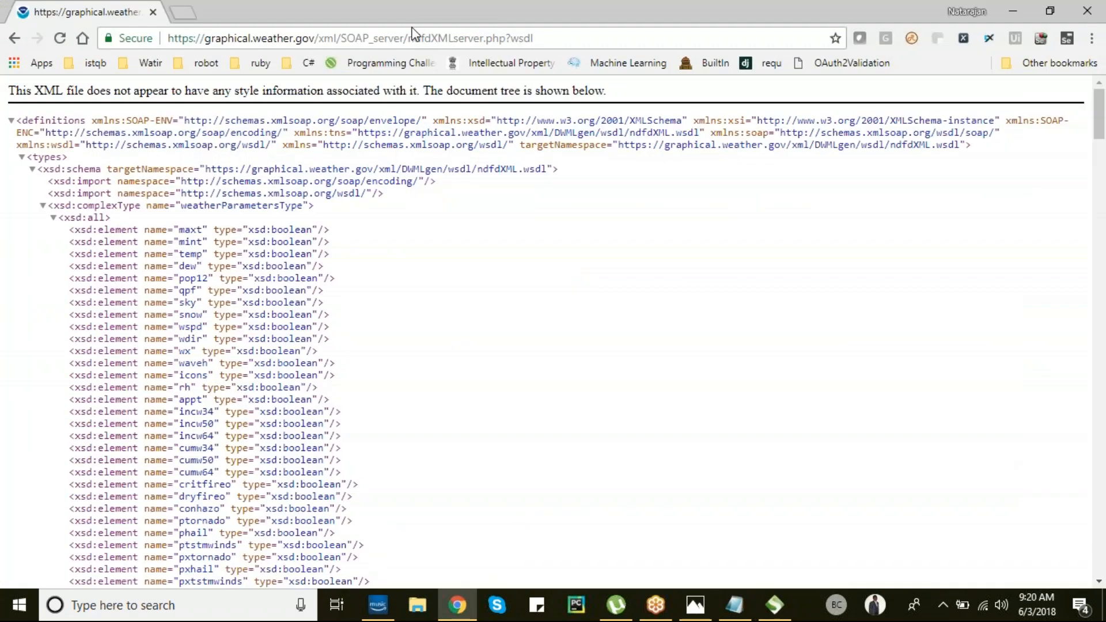
- In a new tab, search 'calculator wsdl' and open the Calculator Web Service WSDL, selecting its address
click(185, 12)
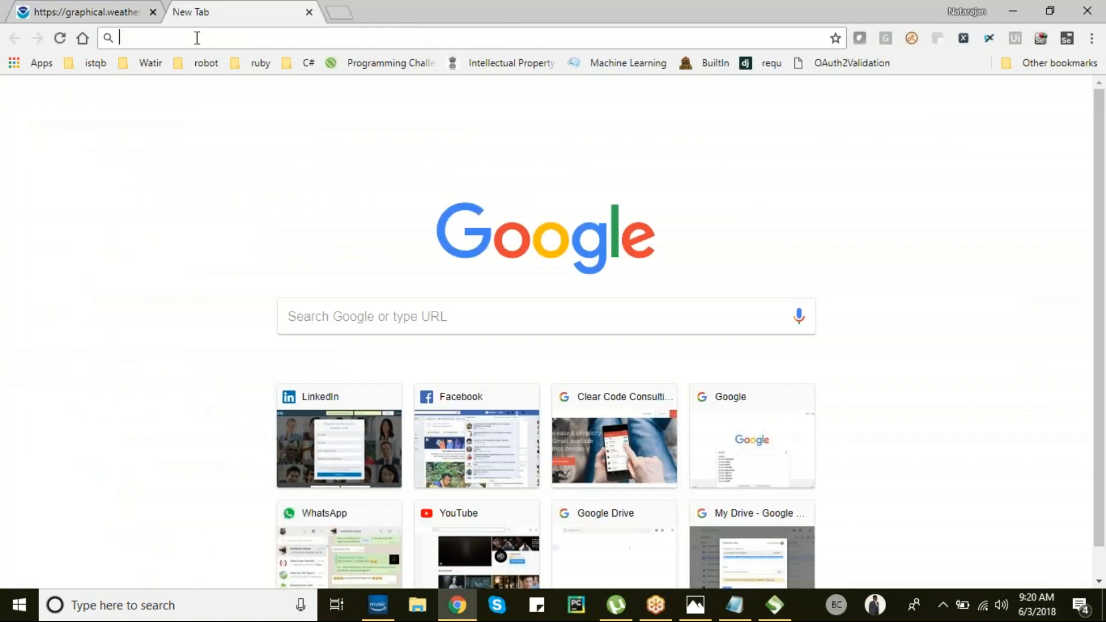
text(calculator)
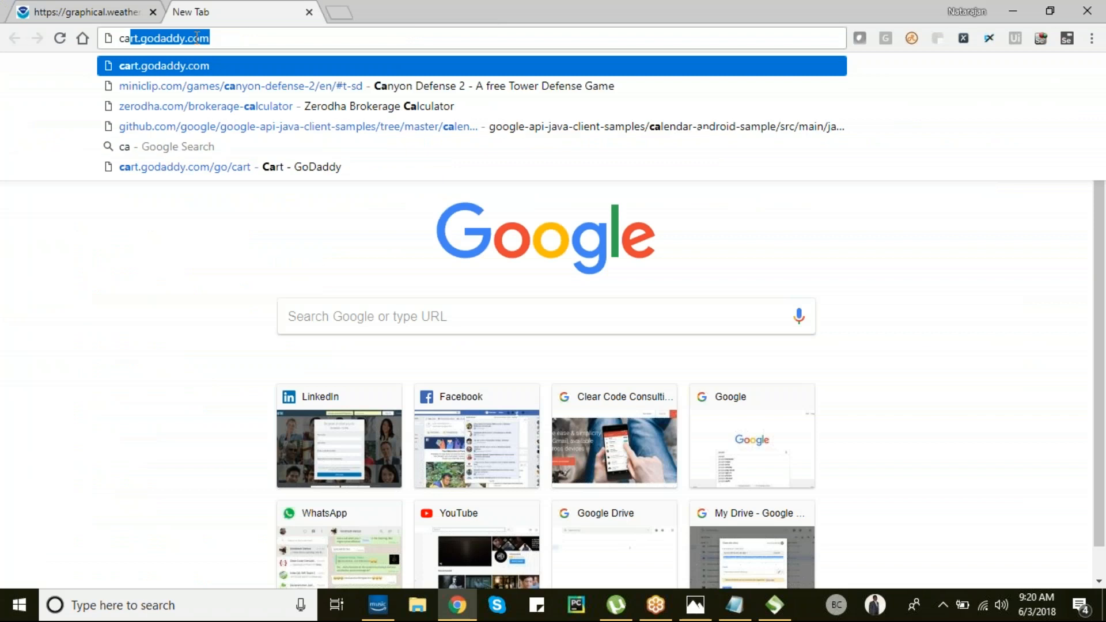
text( wsdl)
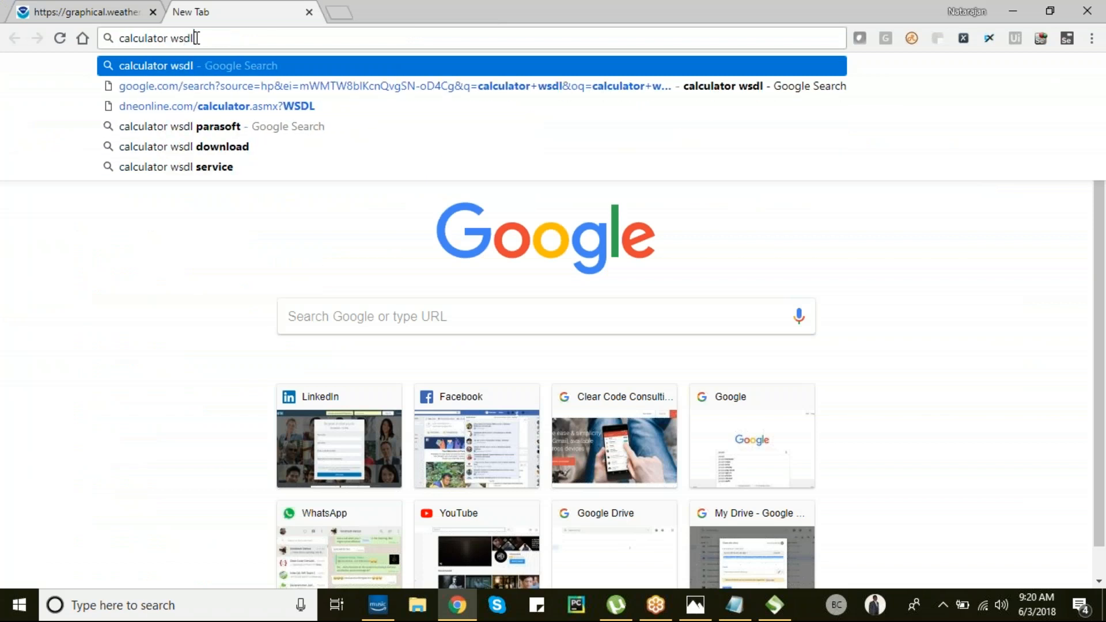
key(Return)
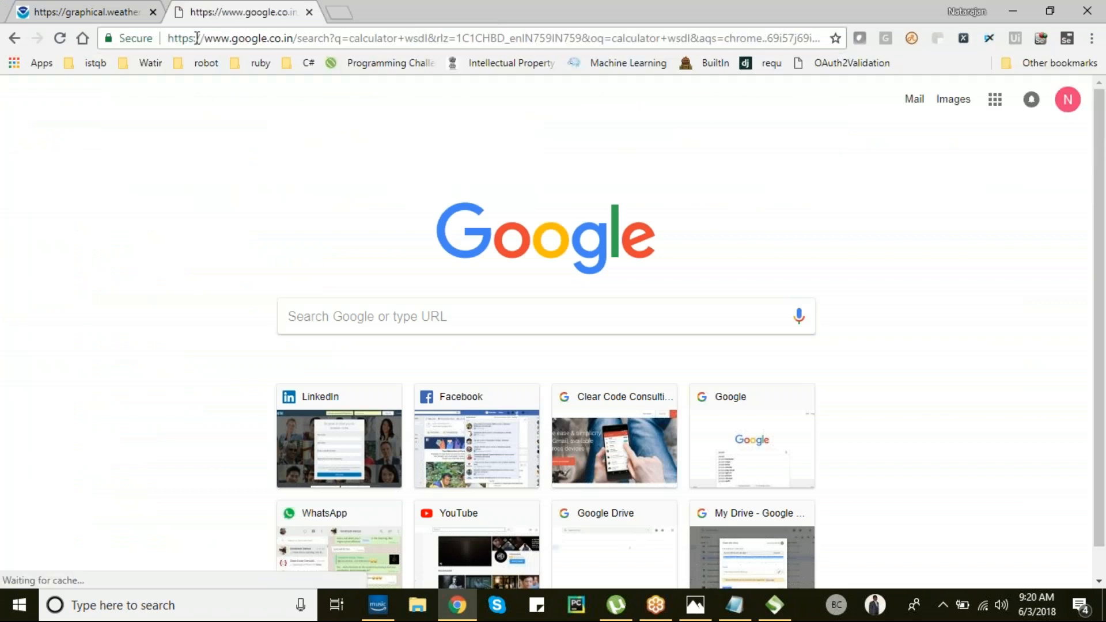
click(208, 226)
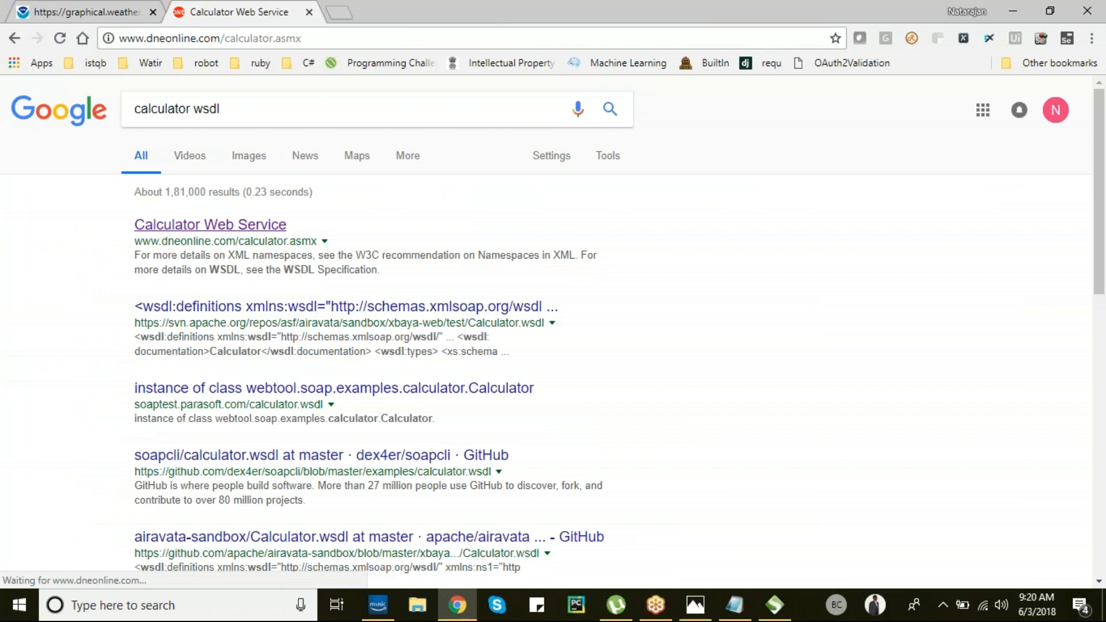
click(435, 128)
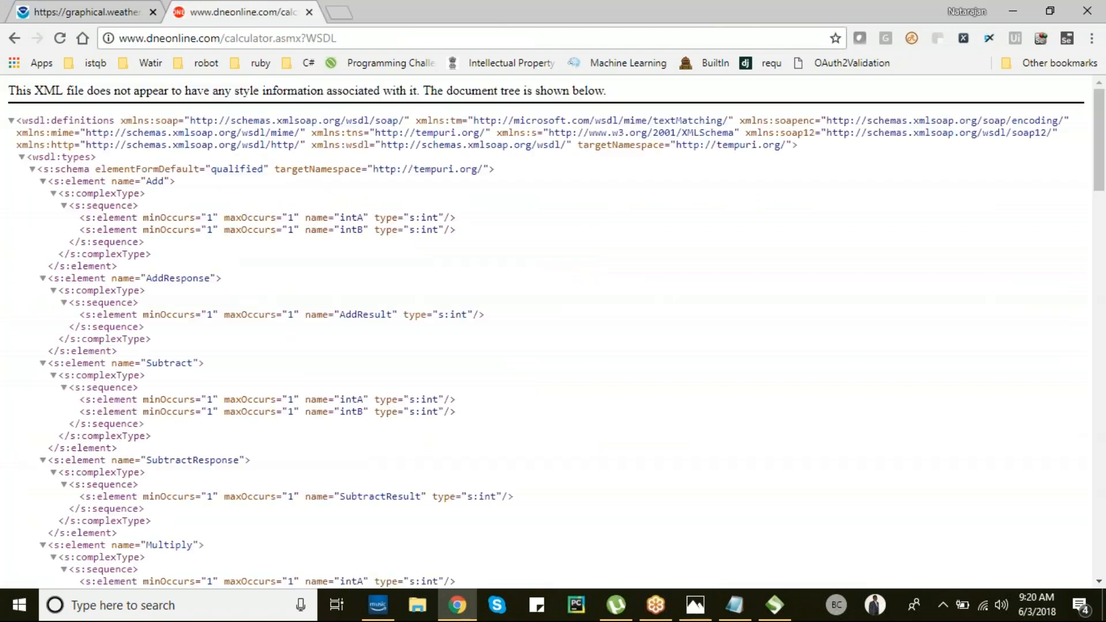
click(345, 37)
key(ctrl+c)
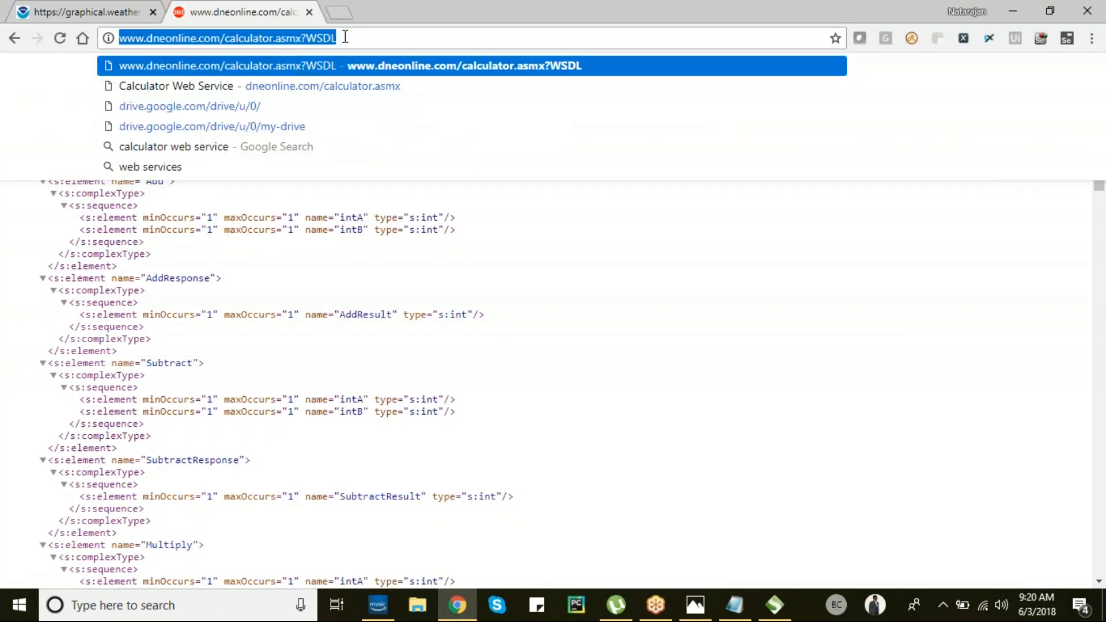
click(775, 605)
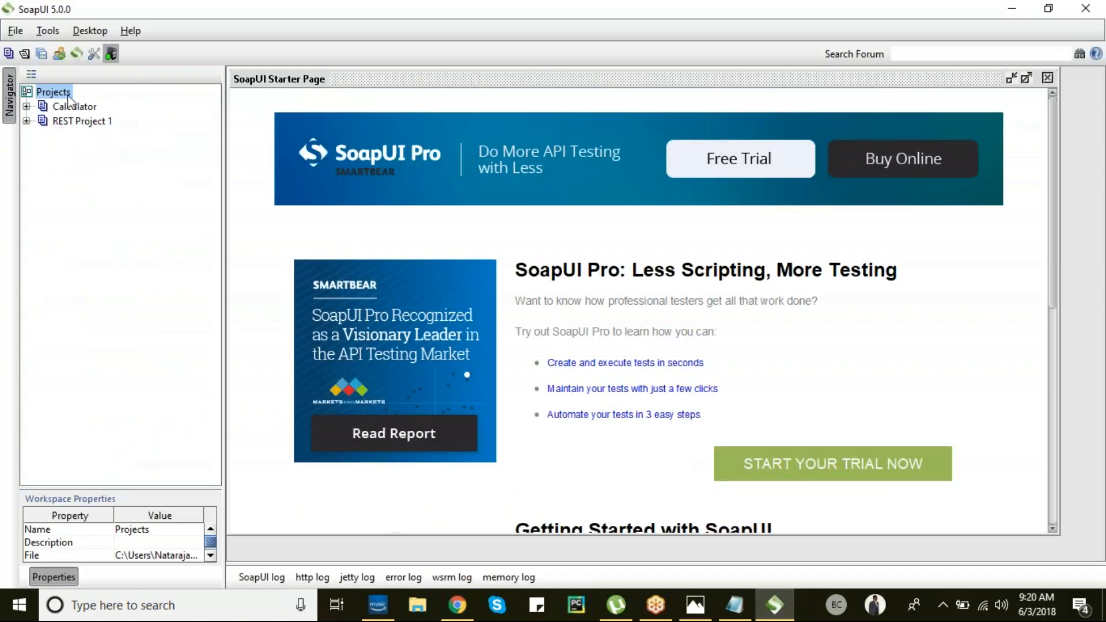
- Start a new SOAP project with the calculator WSDL URL as the Initial WSDL
click(16, 33)
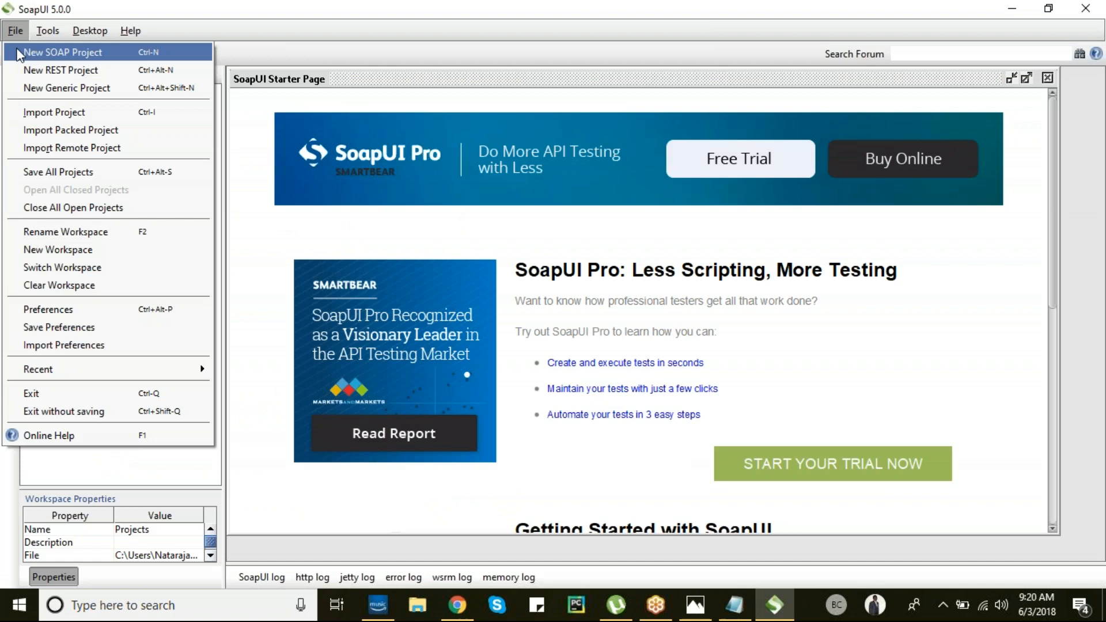
click(58, 56)
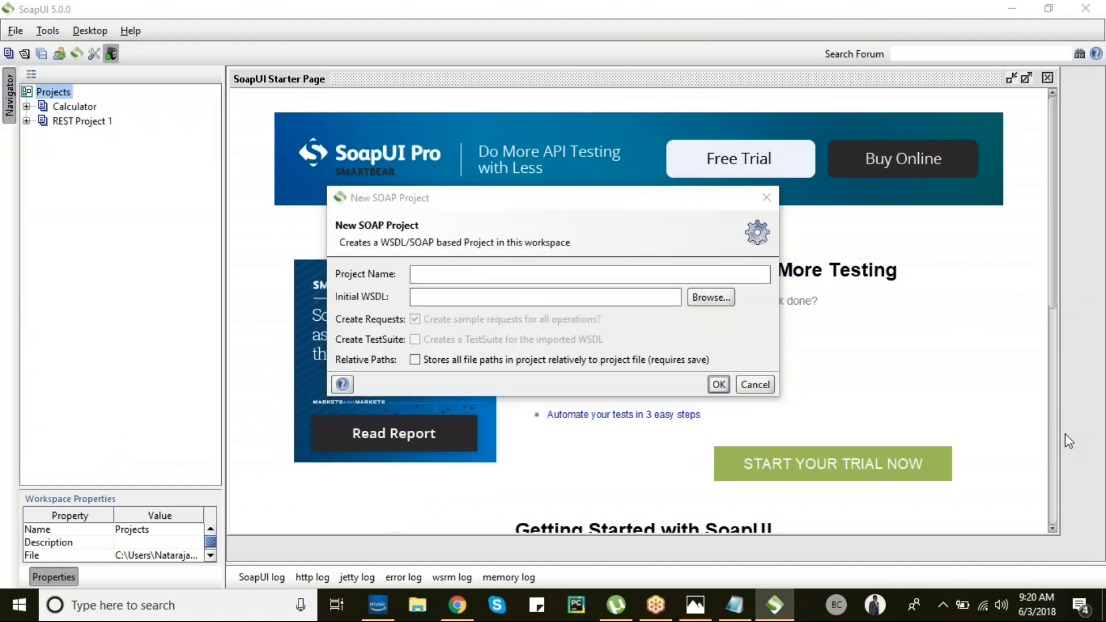
click(512, 276)
key(ctrl+v)
click(456, 294)
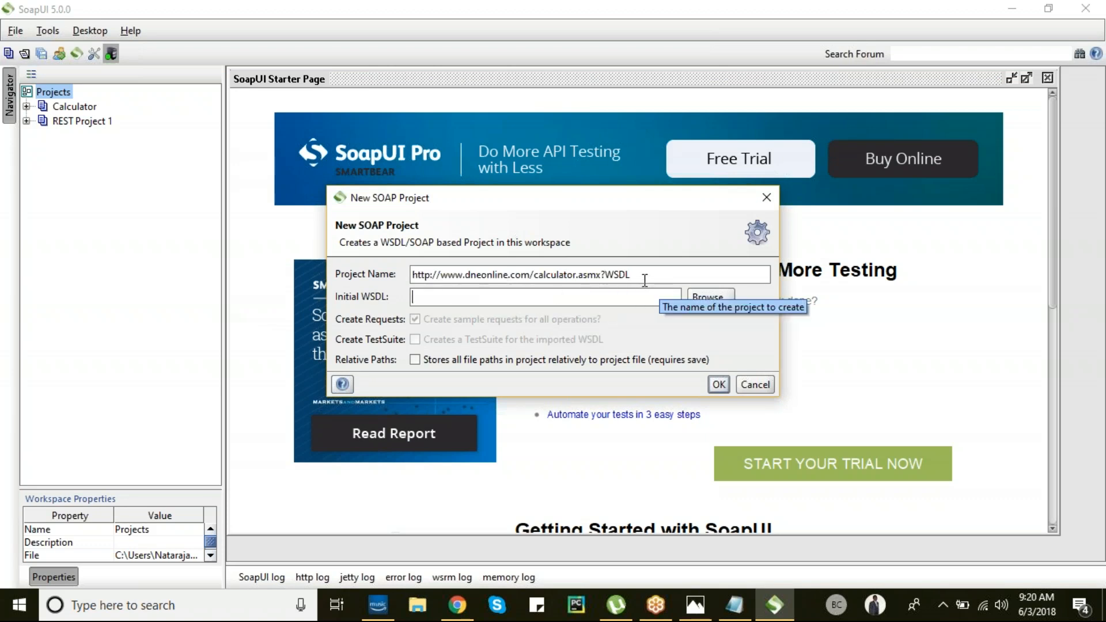
drag(646, 275, 362, 272)
key(ctrl+x)
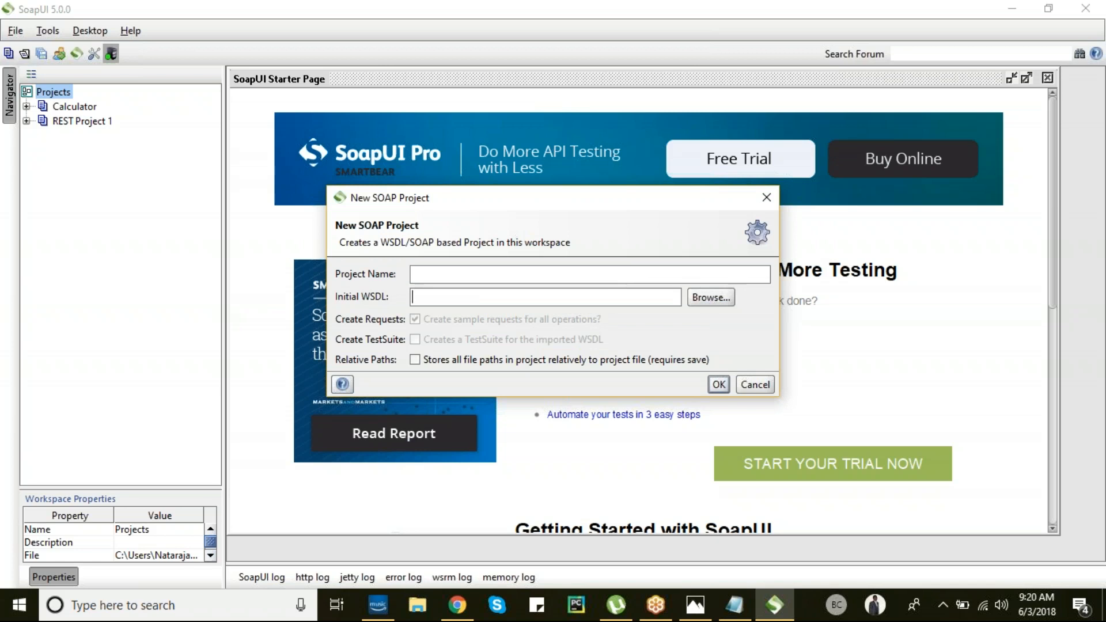
key(ctrl+v)
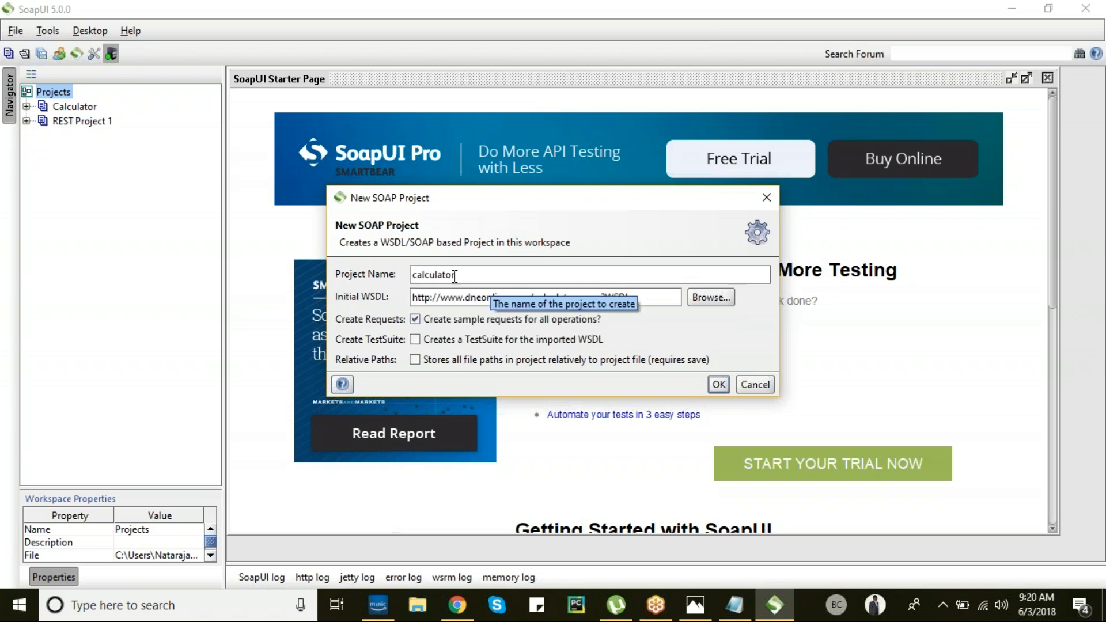
- Keep 'calculator' as the project name, create the project, and expand the Add operation
drag(465, 273, 367, 271)
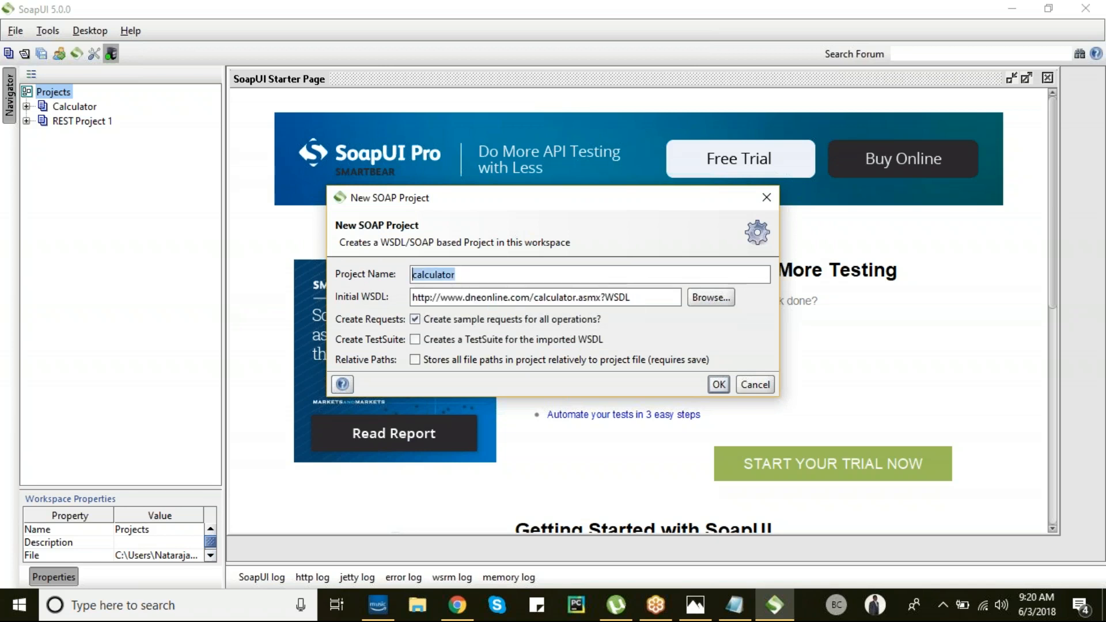
drag(534, 298, 575, 298)
drag(458, 275, 389, 269)
click(526, 271)
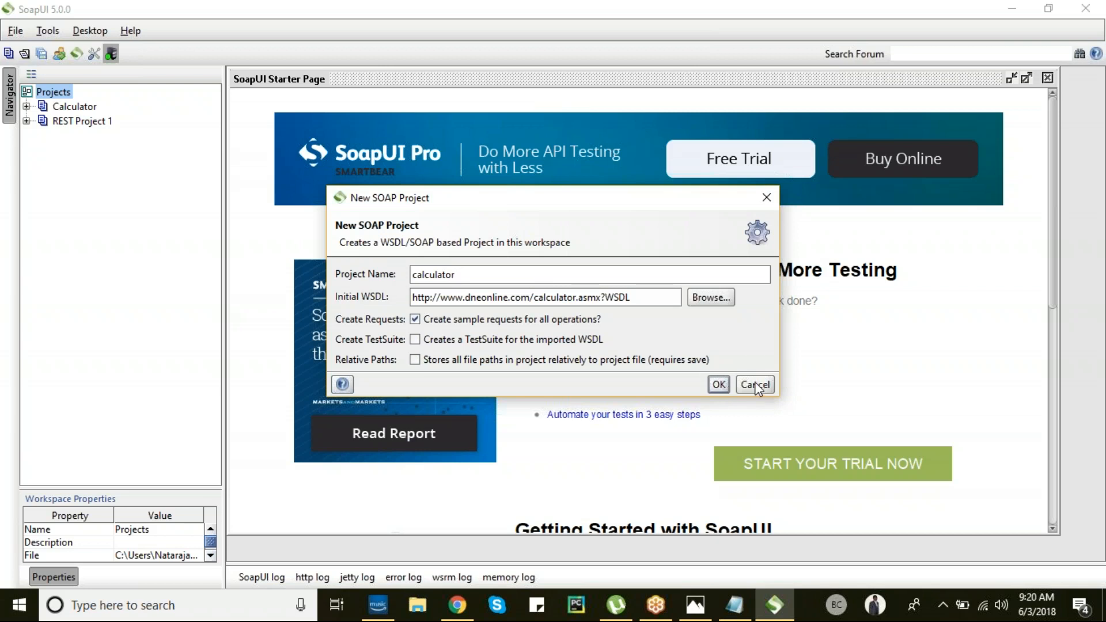
click(716, 386)
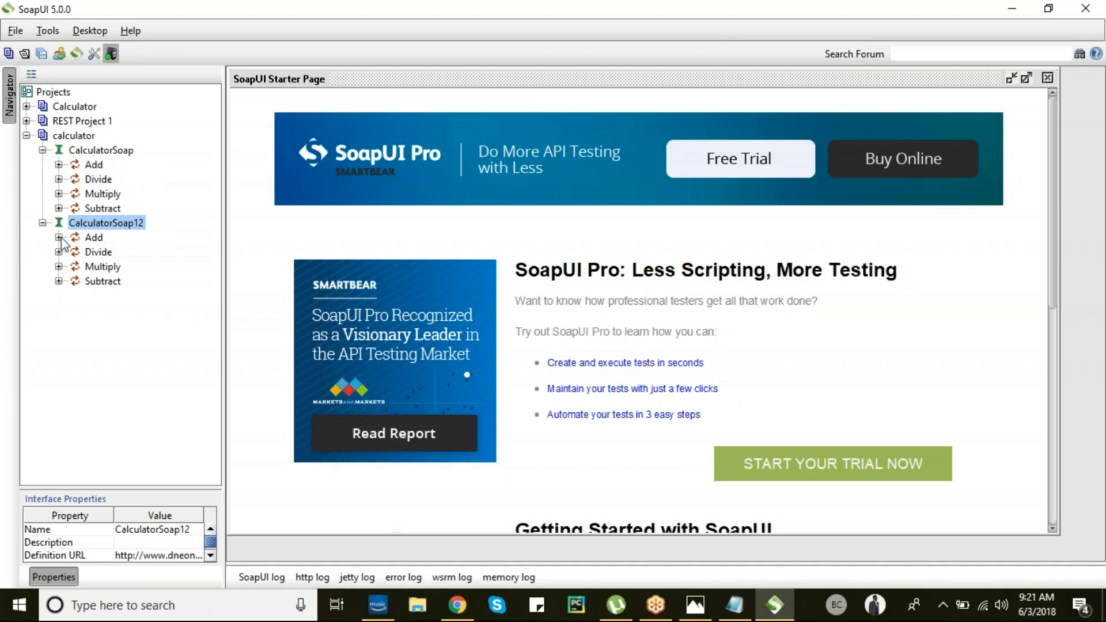
click(59, 164)
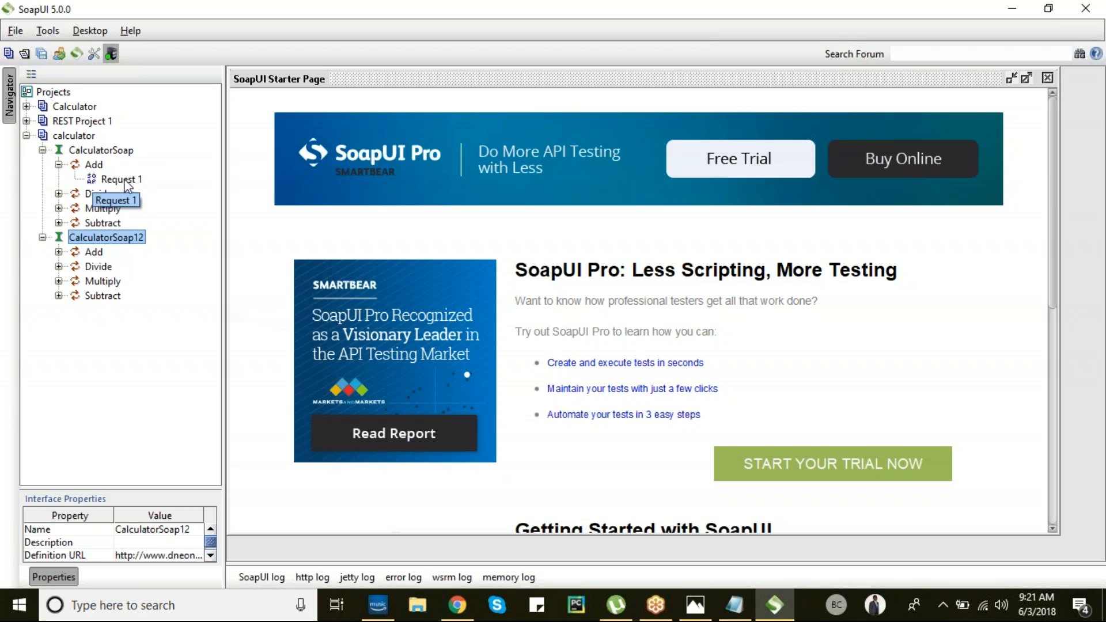
- Open the Add Request 1 editor and inspect its endpoint and intA/intB '?' placeholders
click(128, 183)
double_click(125, 181)
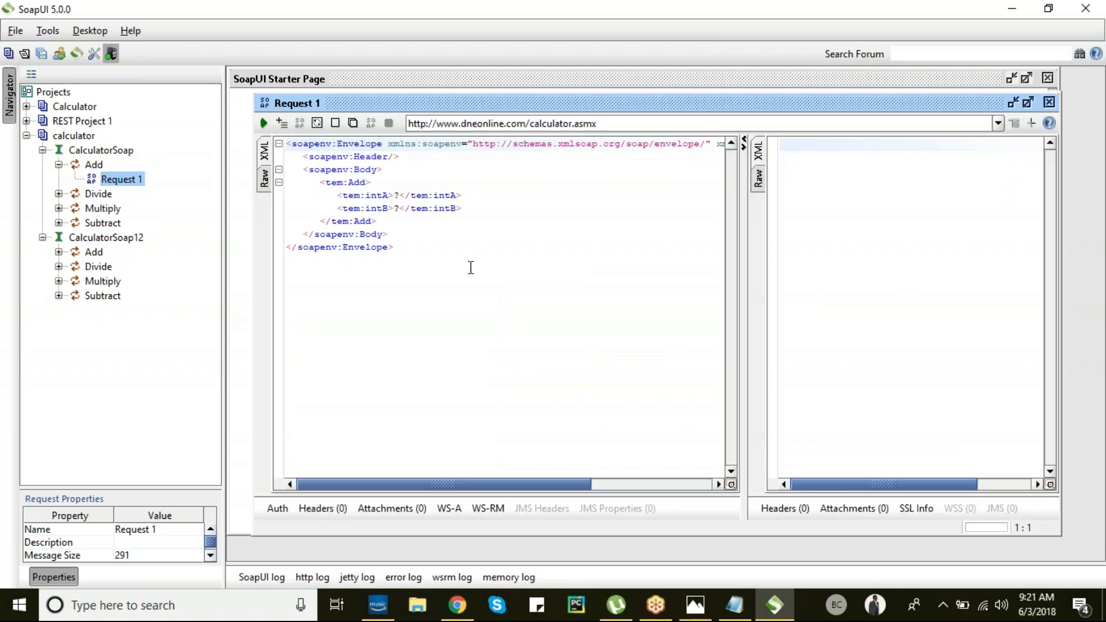
click(400, 208)
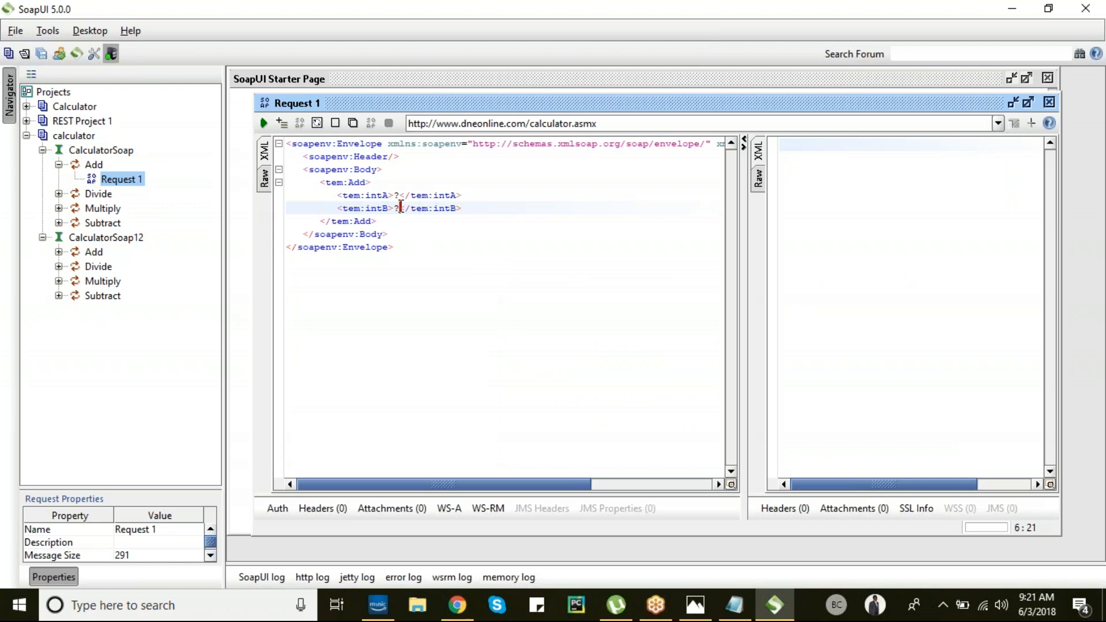
click(94, 165)
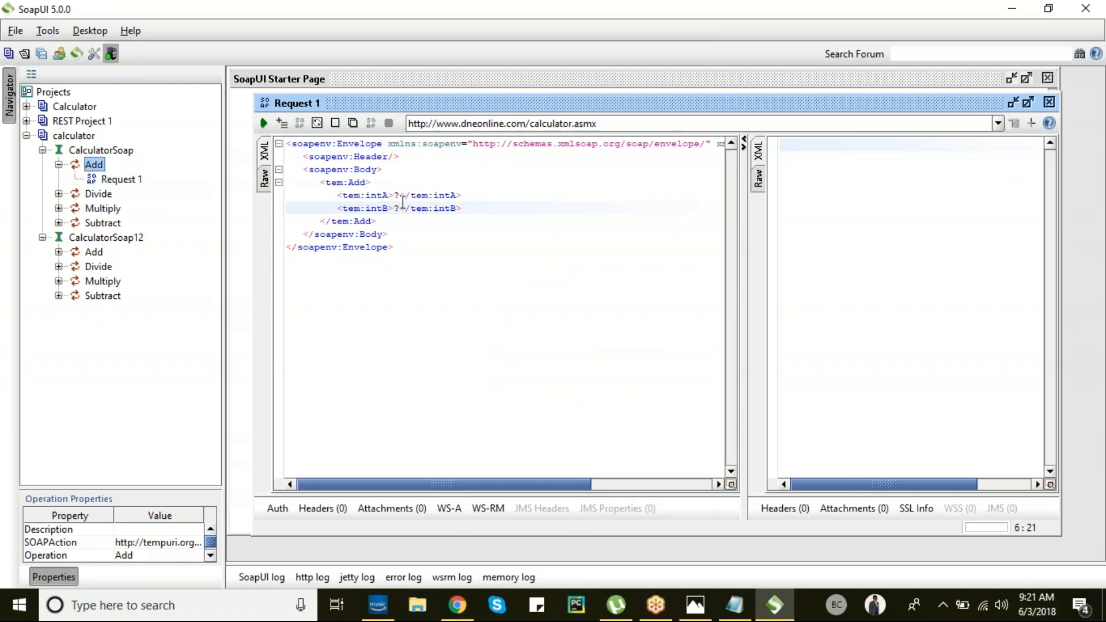
click(625, 124)
key(ctrl+a)
click(463, 254)
drag(449, 257, 274, 138)
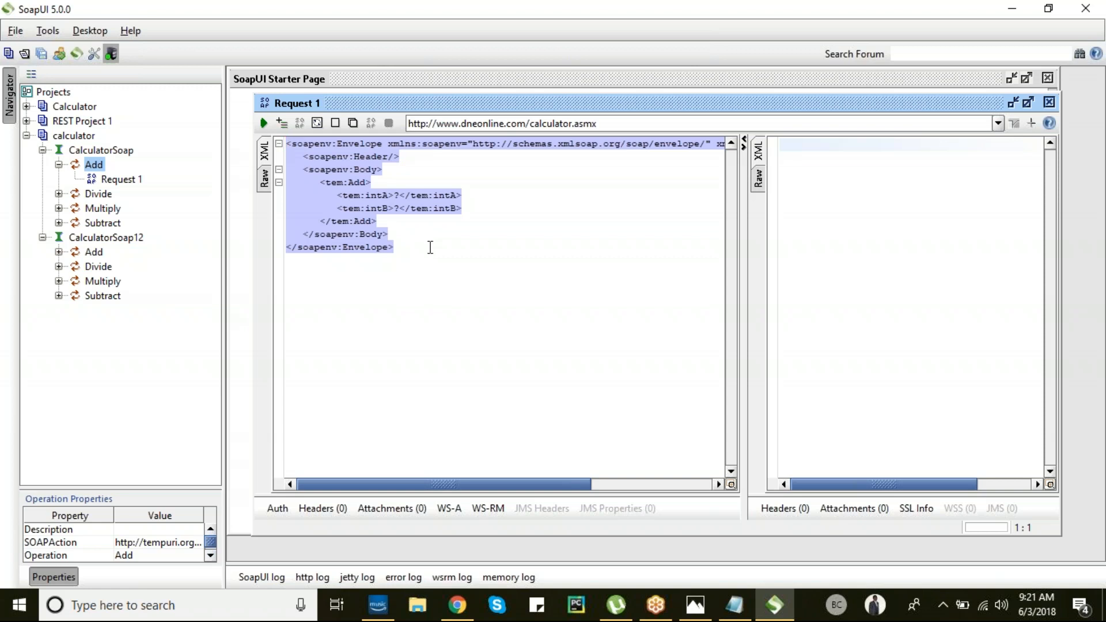
click(402, 196)
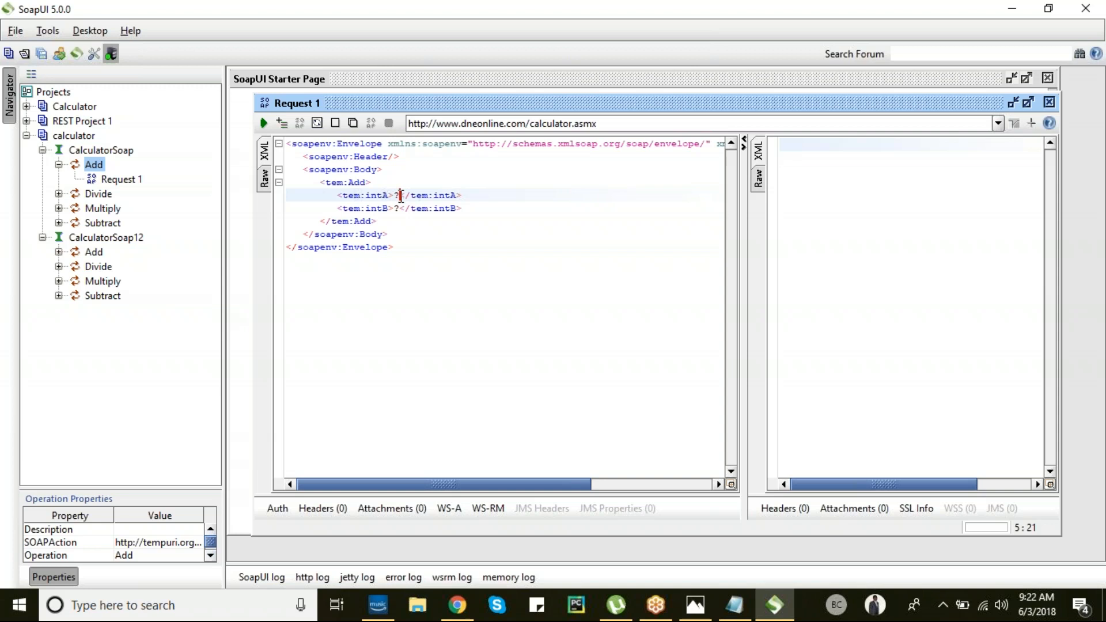
- Set intA to 8 and intB to 9 in the Add request and submit it
key(BackSpace)
text(8)
click(397, 209)
key(BackSpace)
text(9)
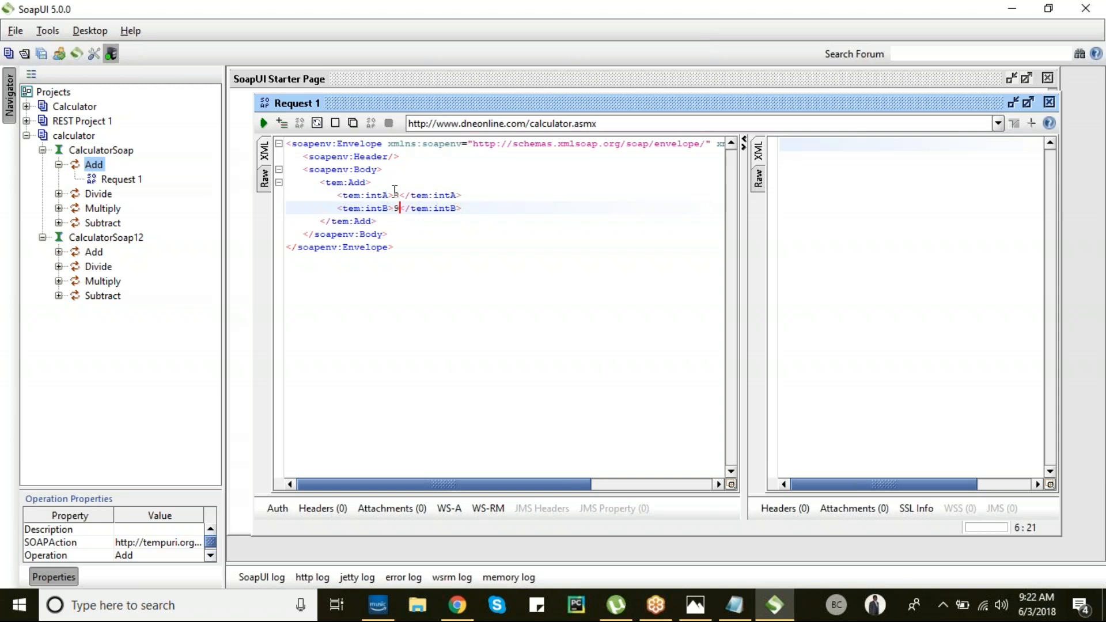
click(264, 122)
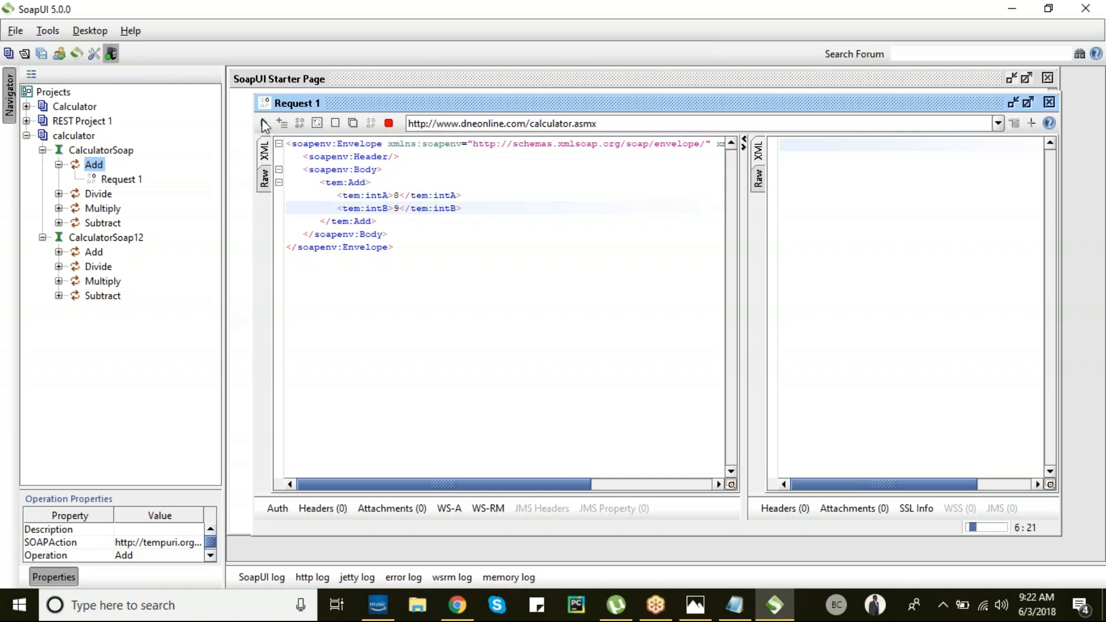
- Check the response: AddResult 17 in XML and HTTP/1.1 200 OK in Raw
click(682, 182)
double_click(684, 183)
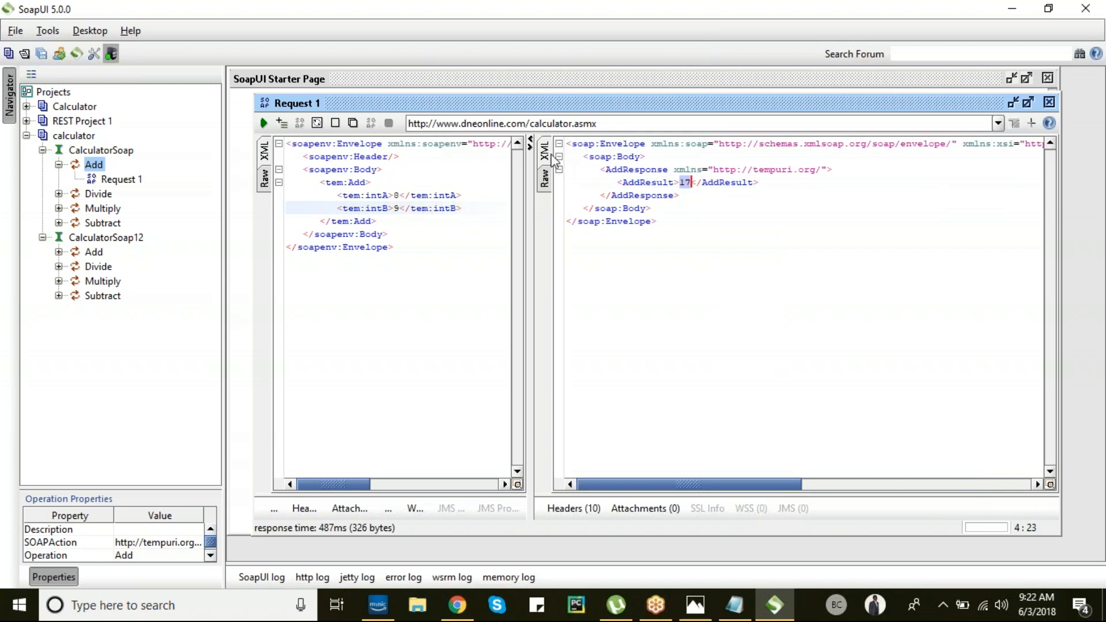
click(545, 179)
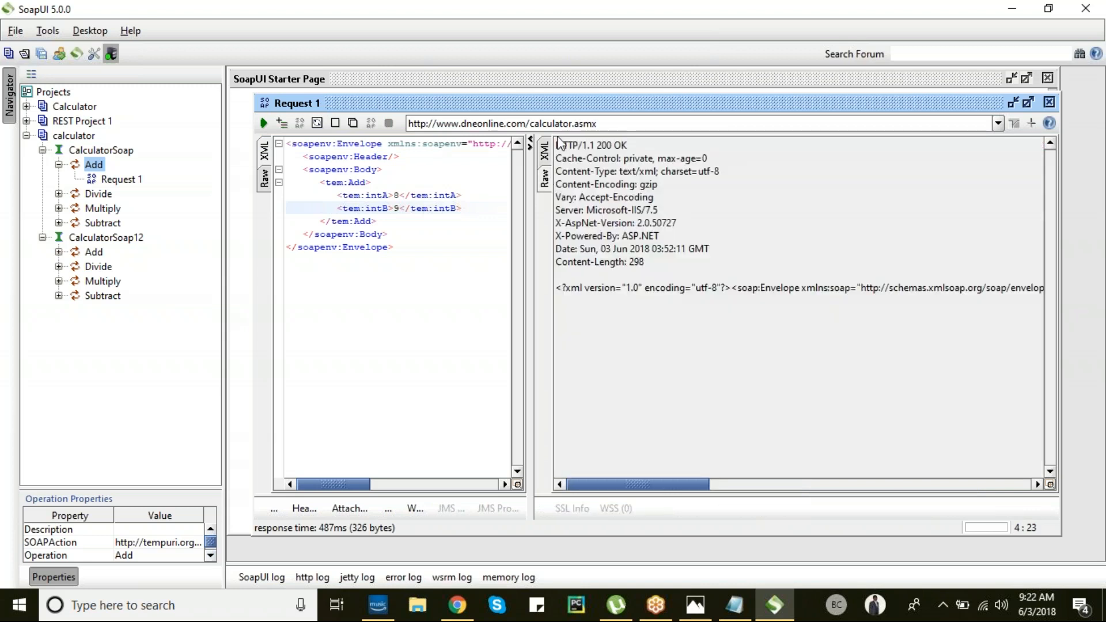
drag(557, 145, 632, 145)
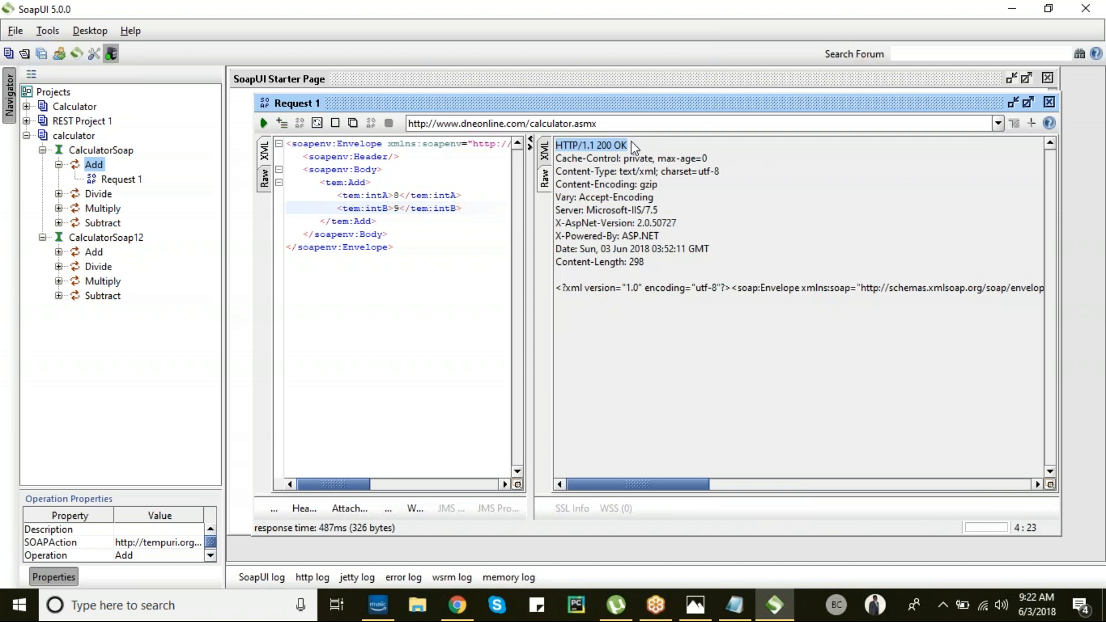
click(606, 146)
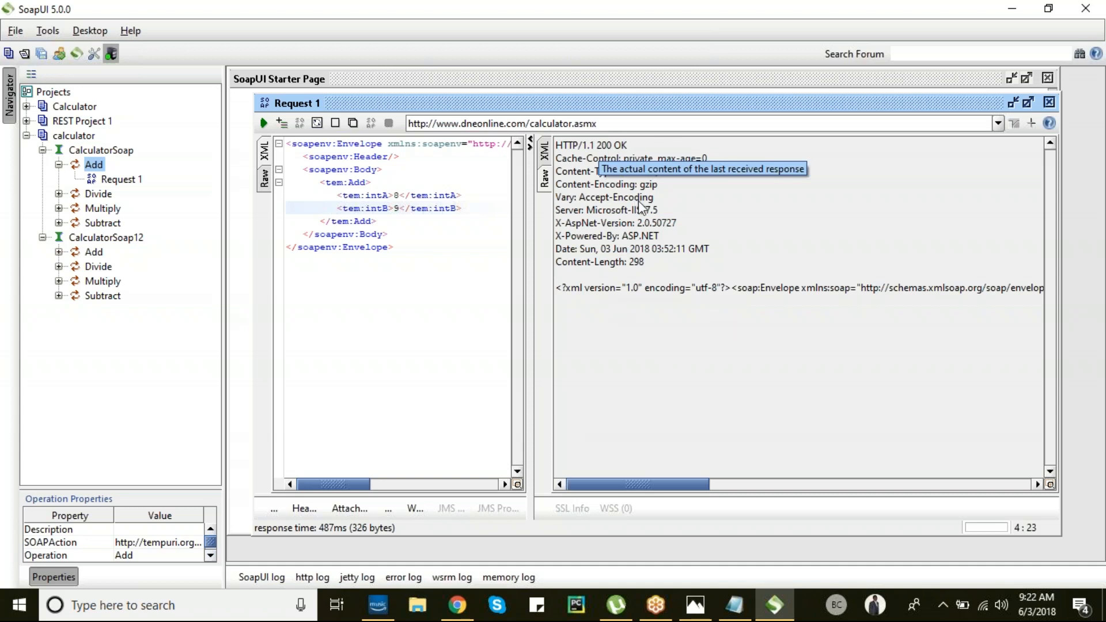
drag(529, 187, 604, 194)
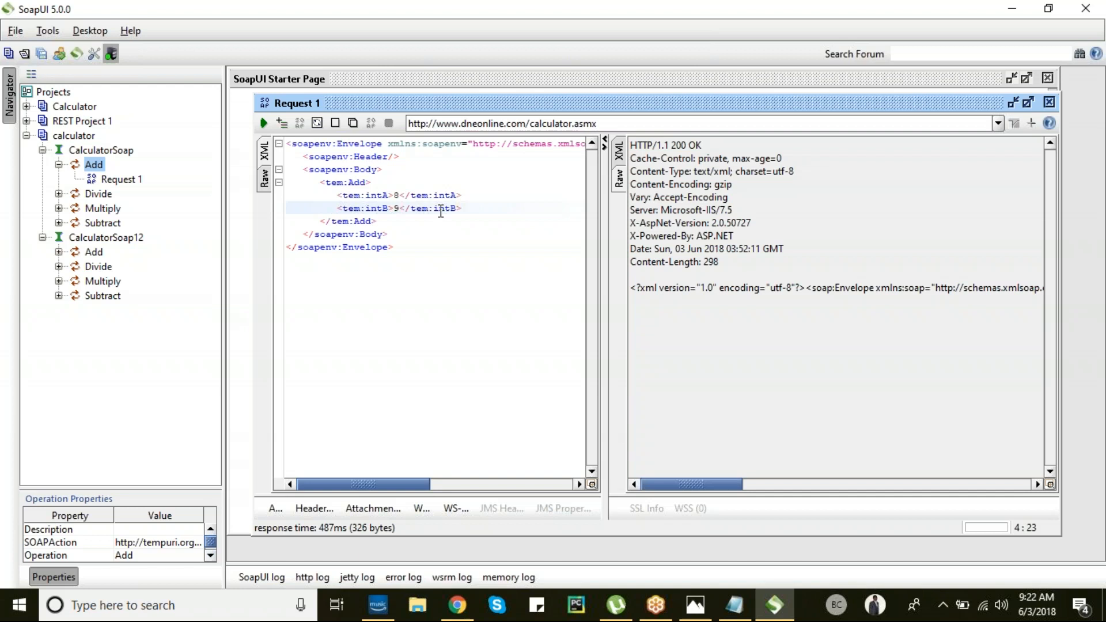
- Review the Add request's intA 8, intB 9 values and endpoint address
click(399, 209)
click(399, 194)
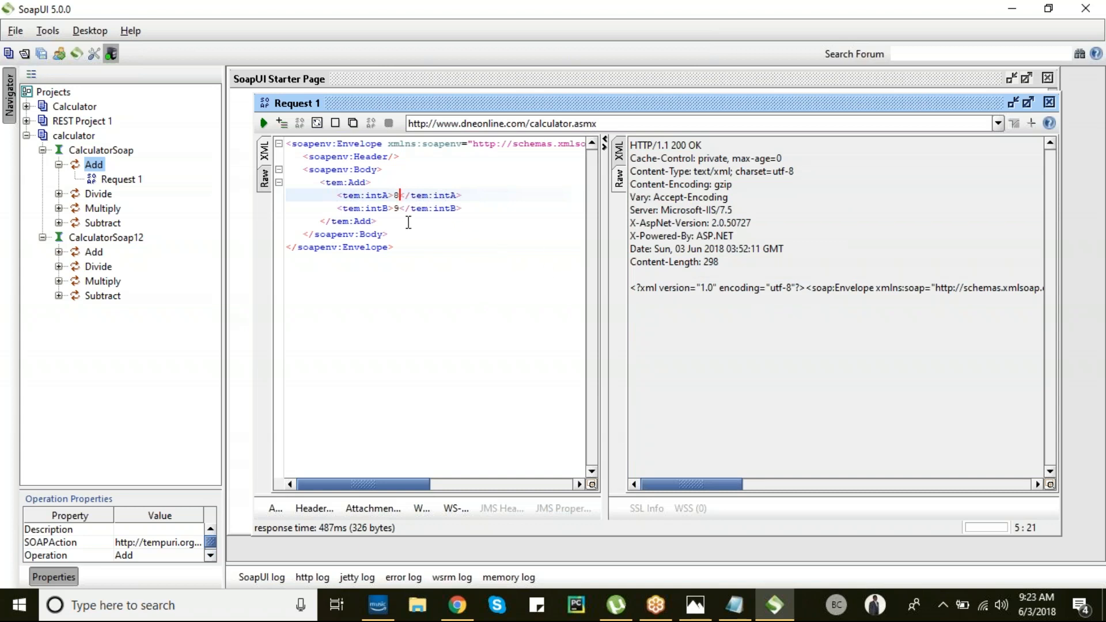
click(631, 122)
click(402, 209)
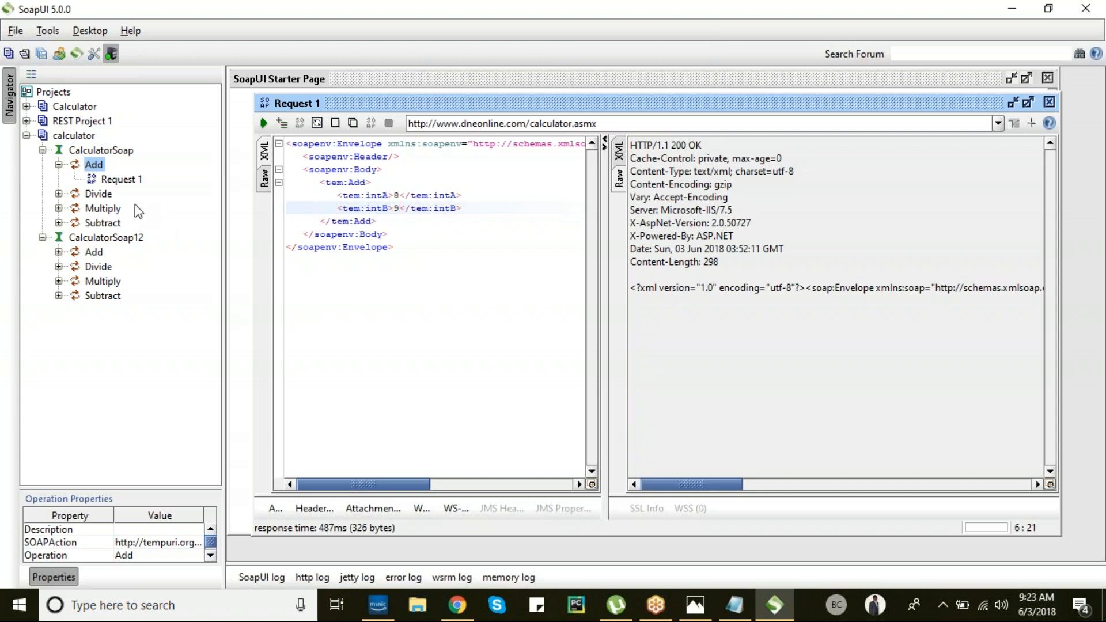
- Open Divide's Request 1, then return to the Add request's XML result 17
click(59, 194)
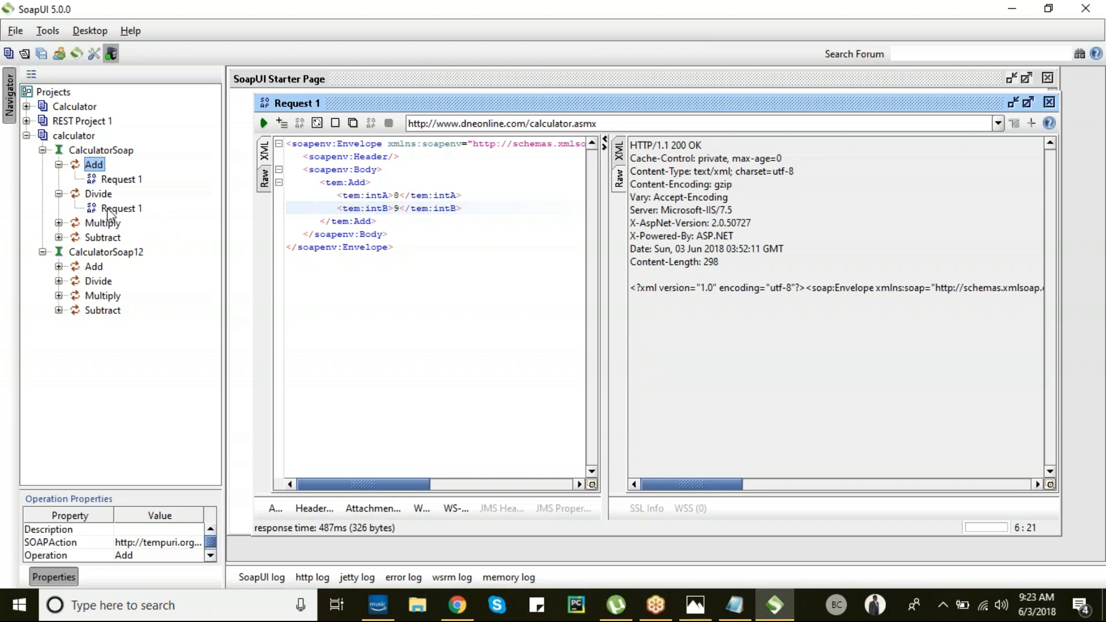
click(108, 209)
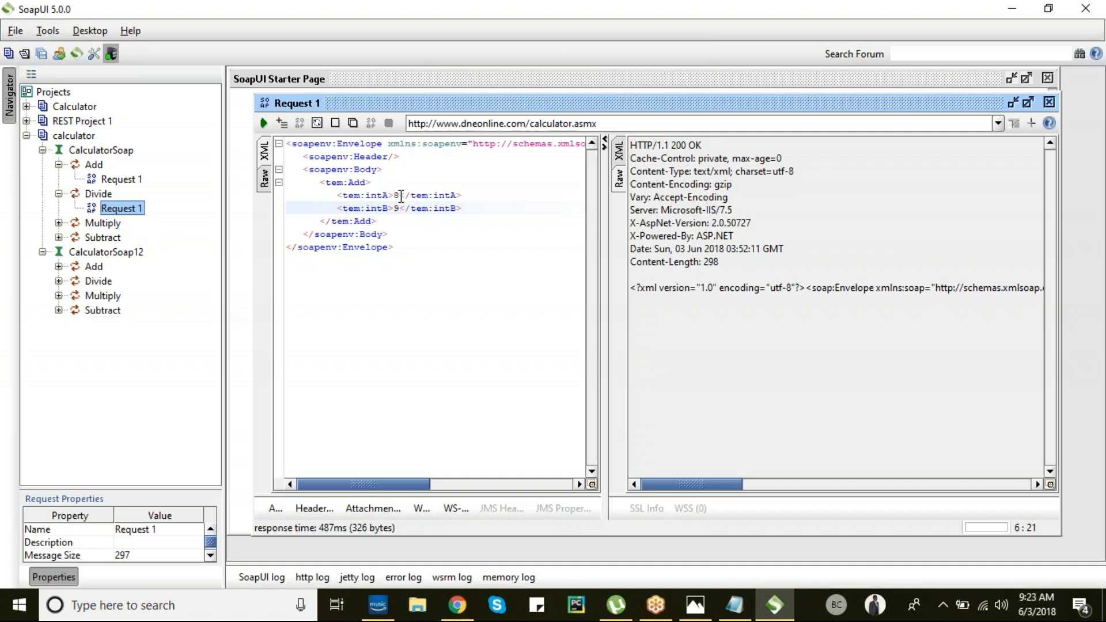
double_click(98, 211)
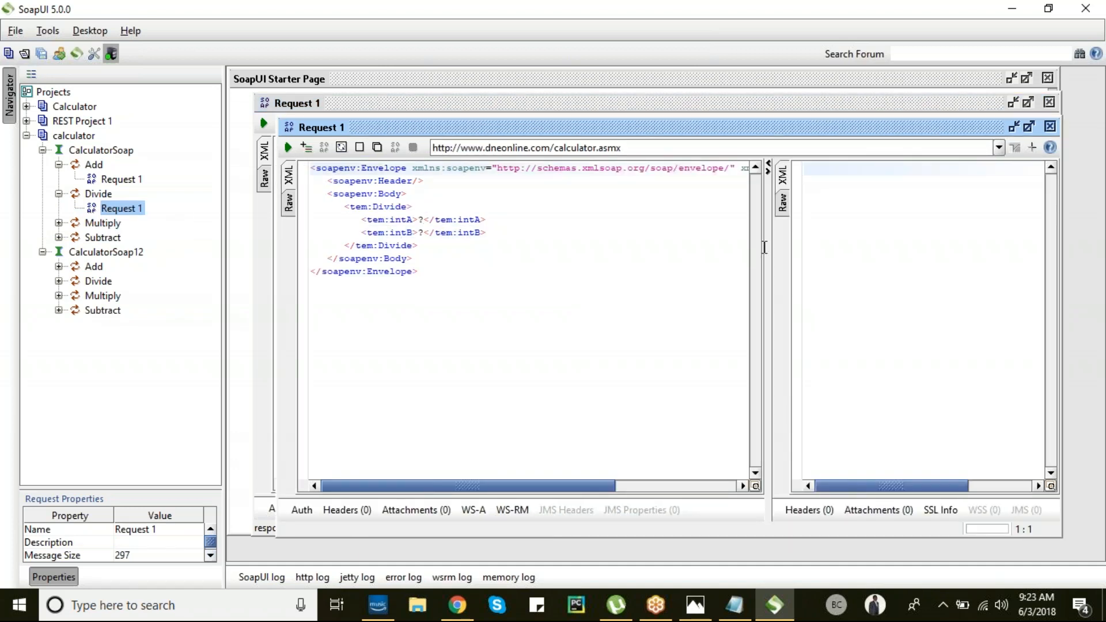
click(359, 102)
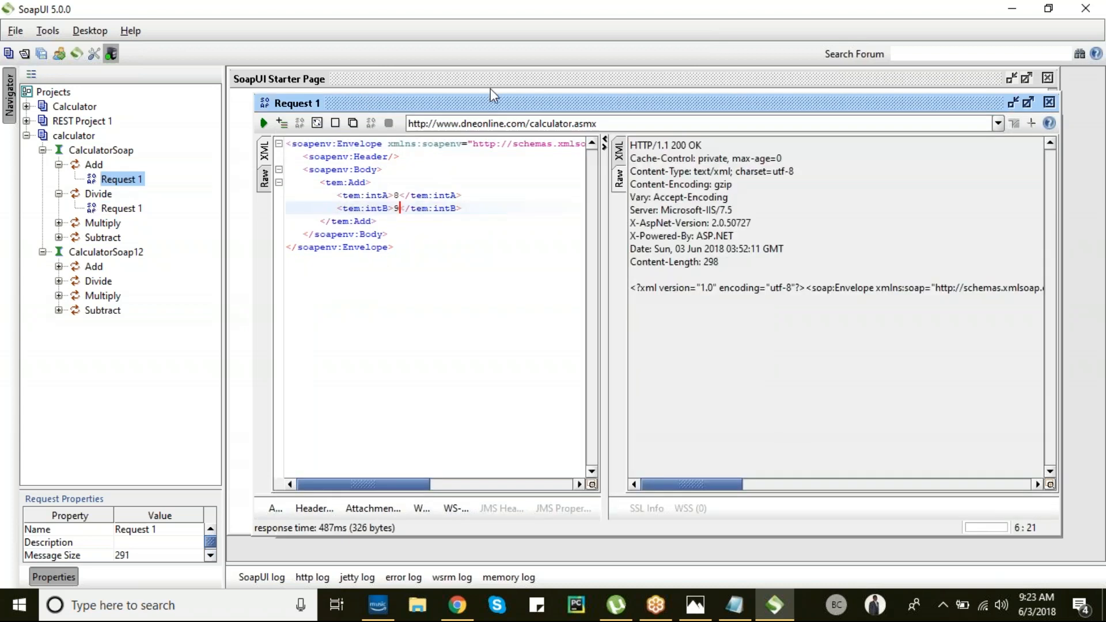
click(619, 153)
double_click(763, 182)
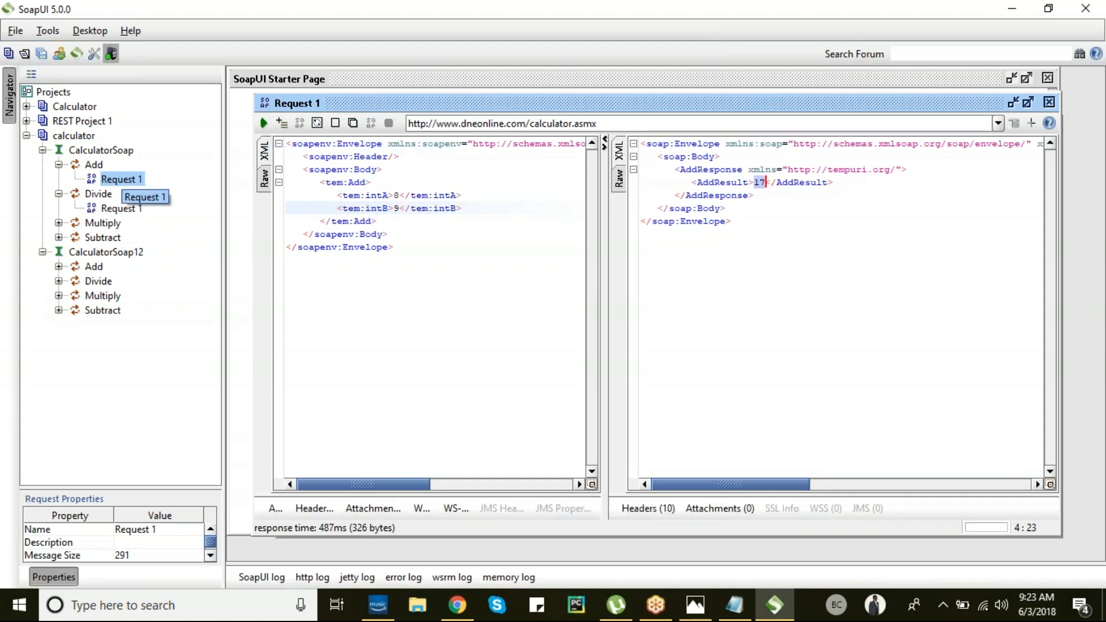
- Add the Add request to a test case, accepting default names TestSuite 1 and TestCase 1
right_click(94, 182)
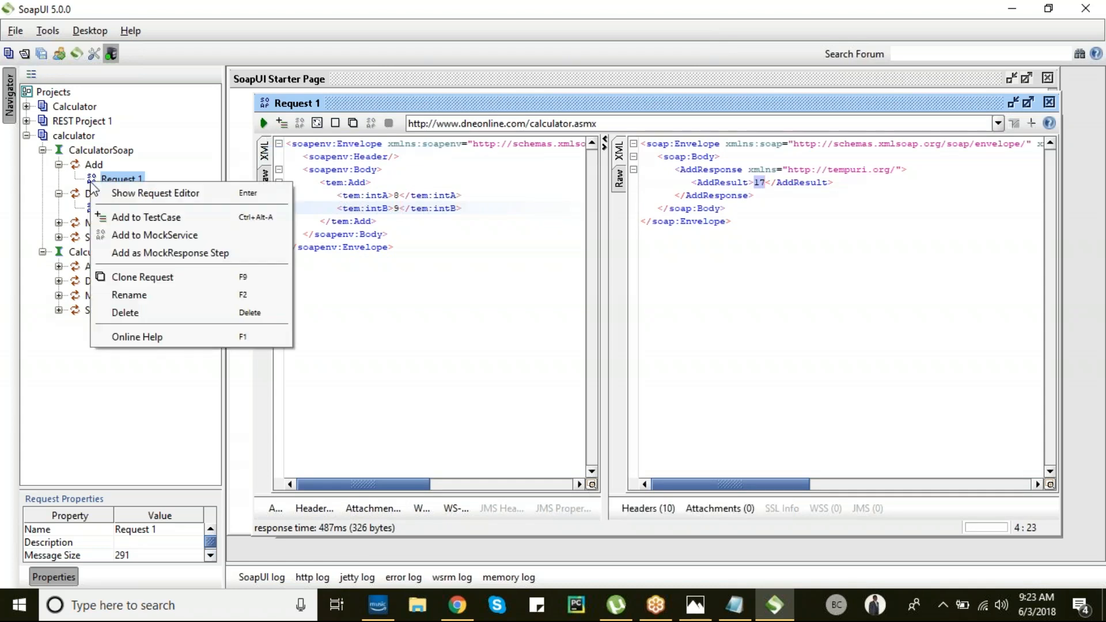
click(151, 220)
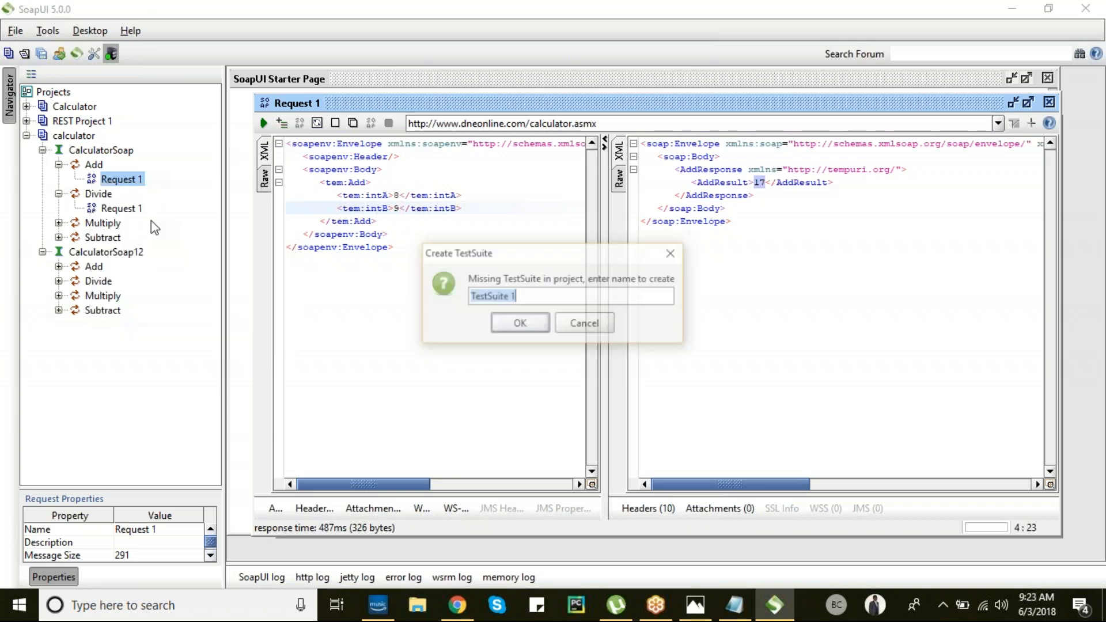
click(510, 321)
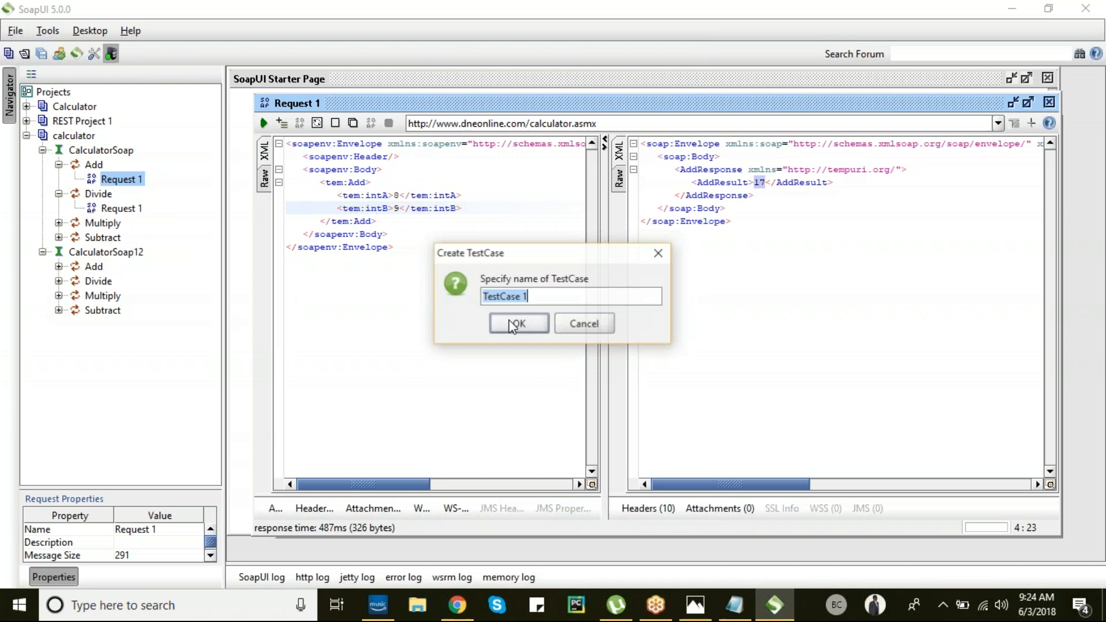
click(531, 322)
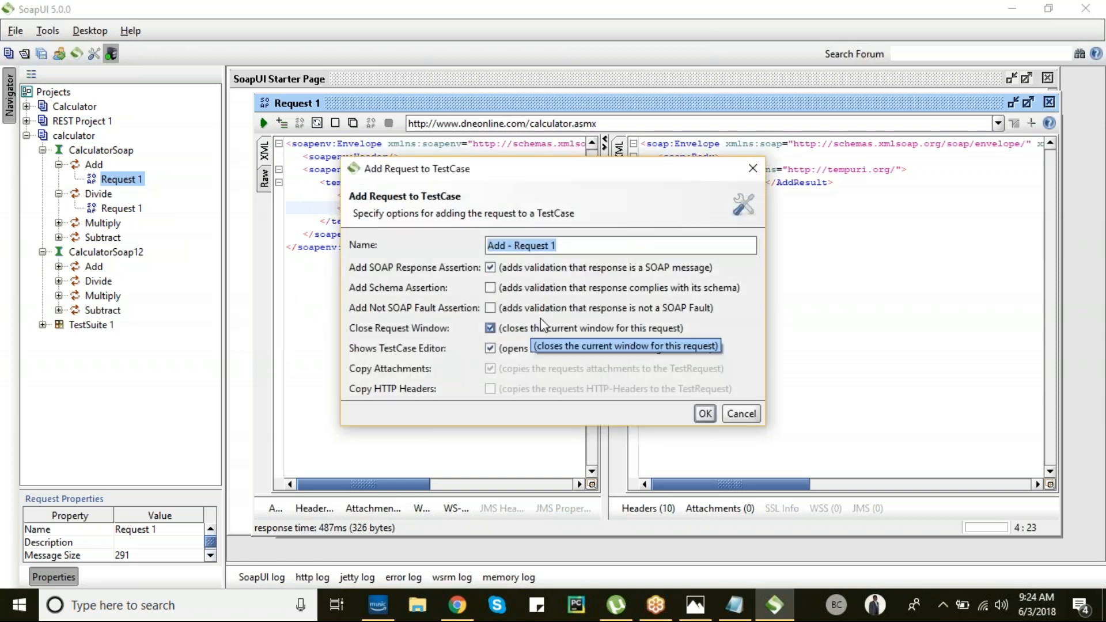
click(703, 413)
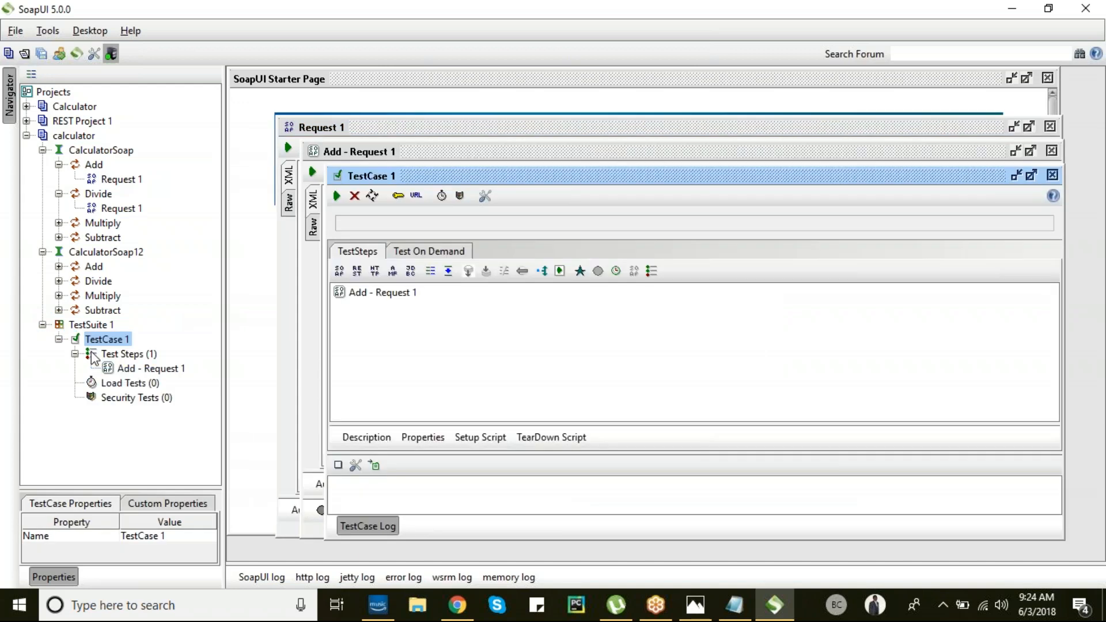
- Open the Add - Request 1 test step and submit it, getting result 17
double_click(128, 370)
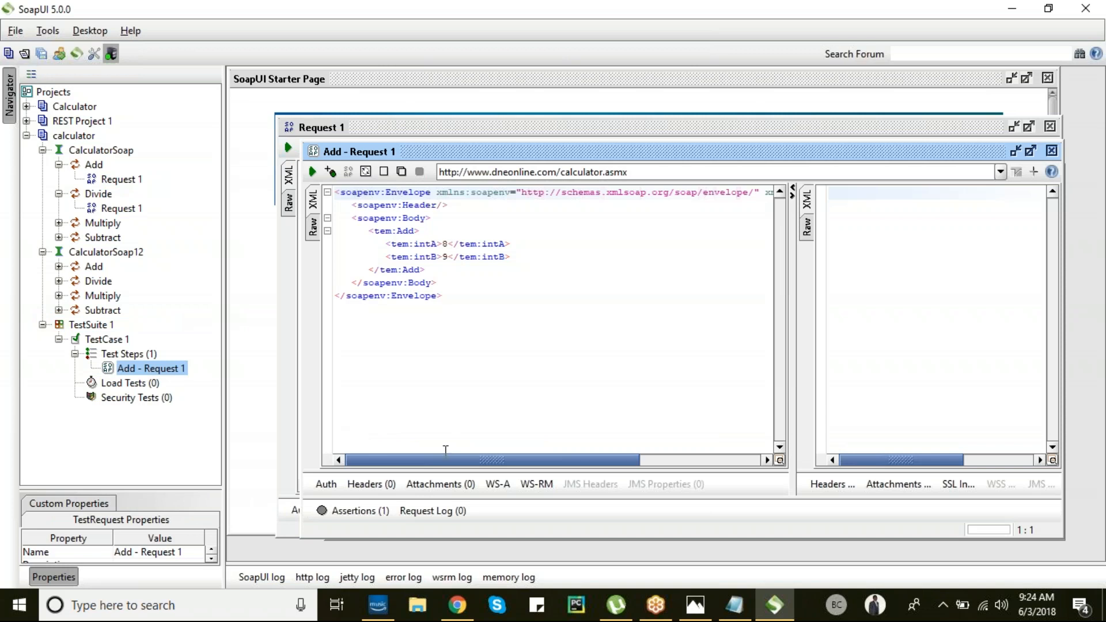
click(354, 511)
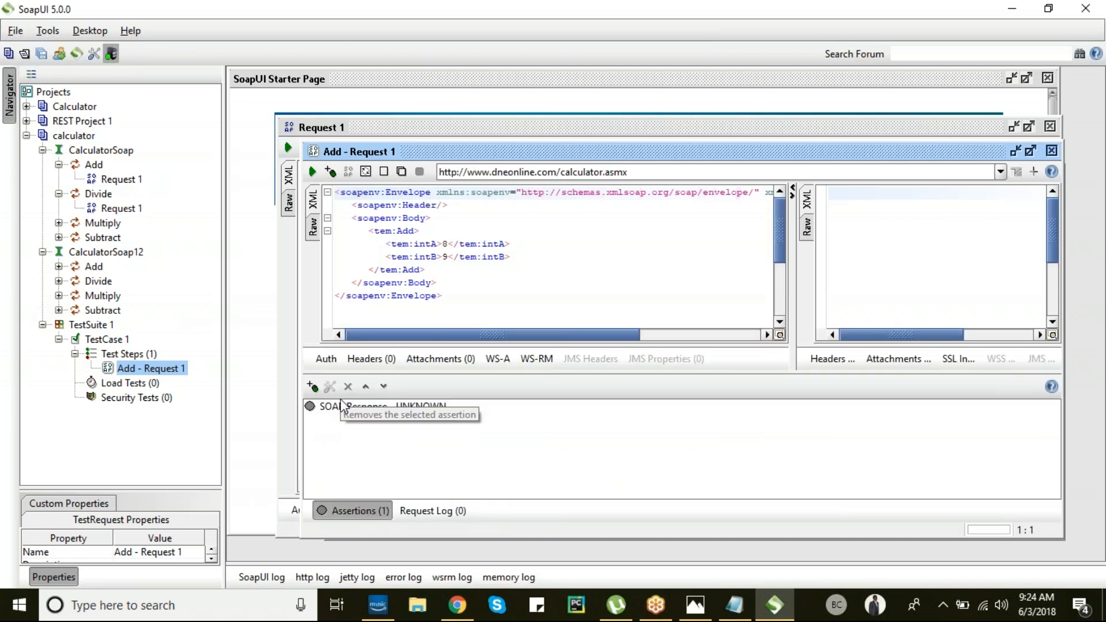
click(311, 390)
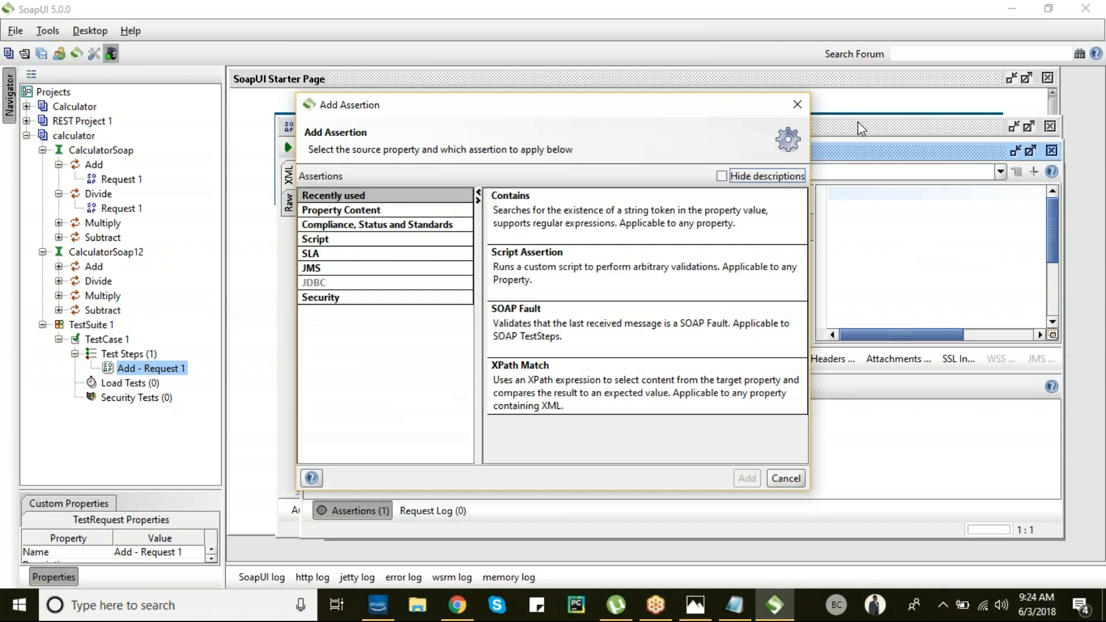
click(798, 107)
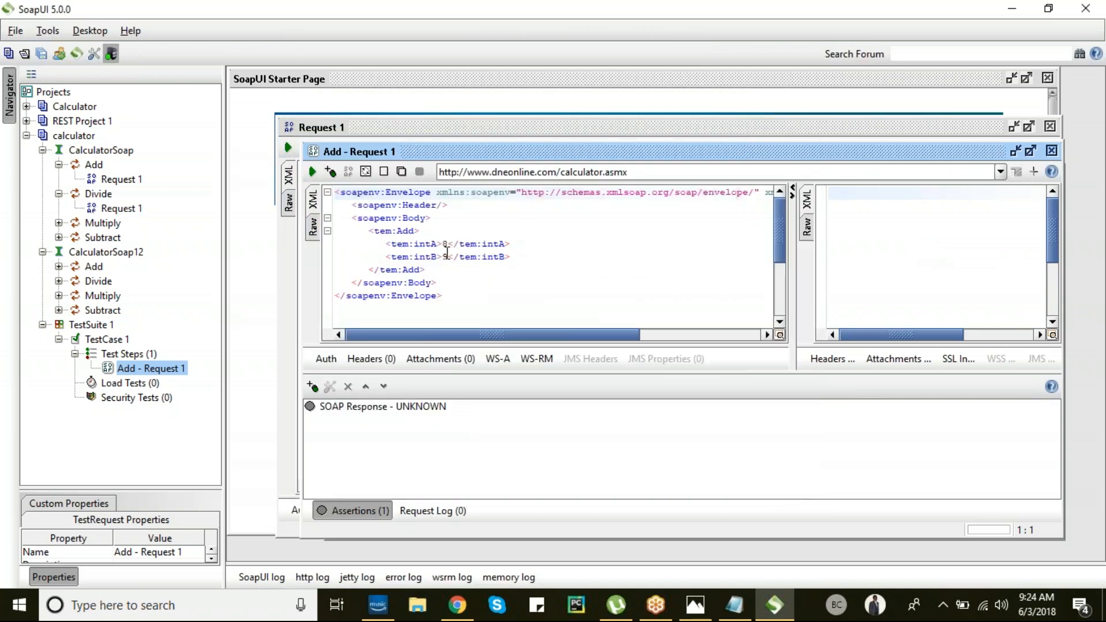
click(312, 171)
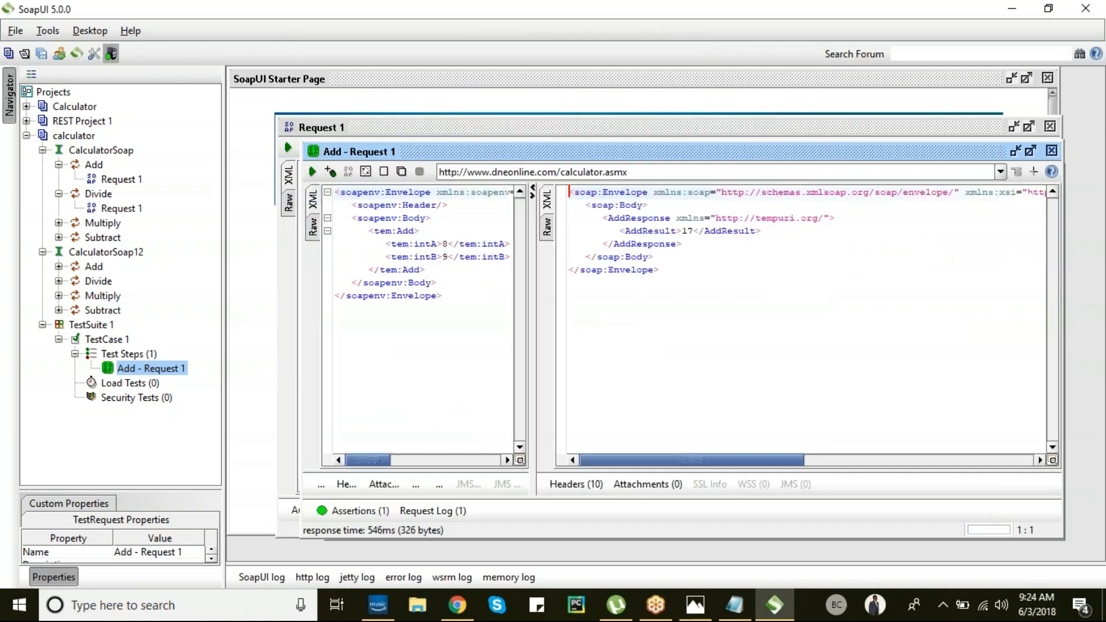
drag(694, 232, 684, 233)
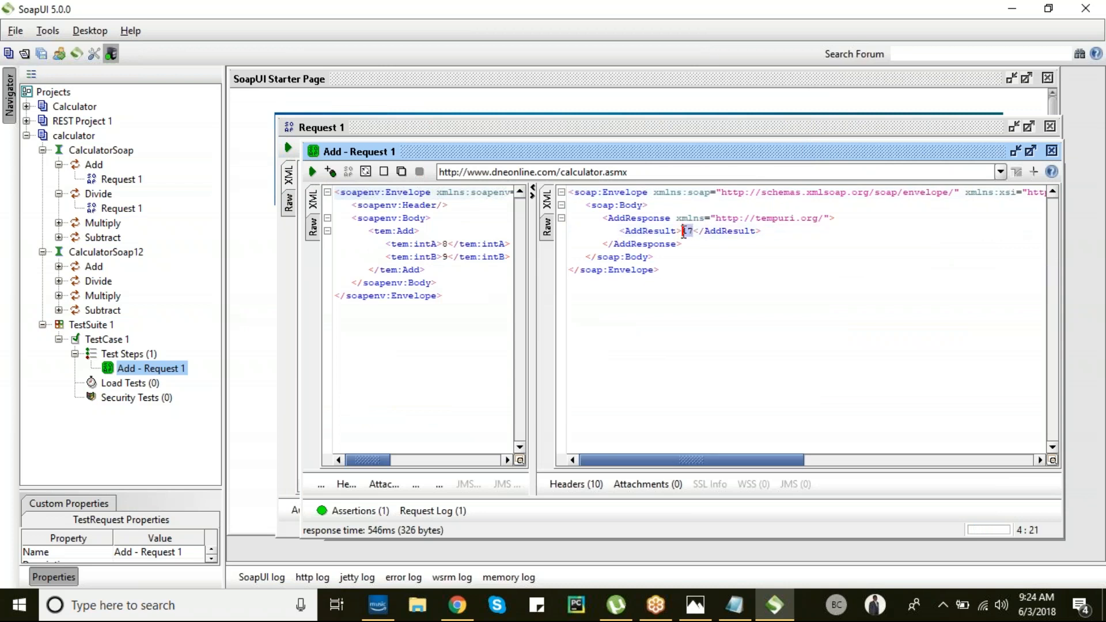
- Start a new assertion from the Assertions tab and list the Property Content types
click(353, 511)
click(311, 387)
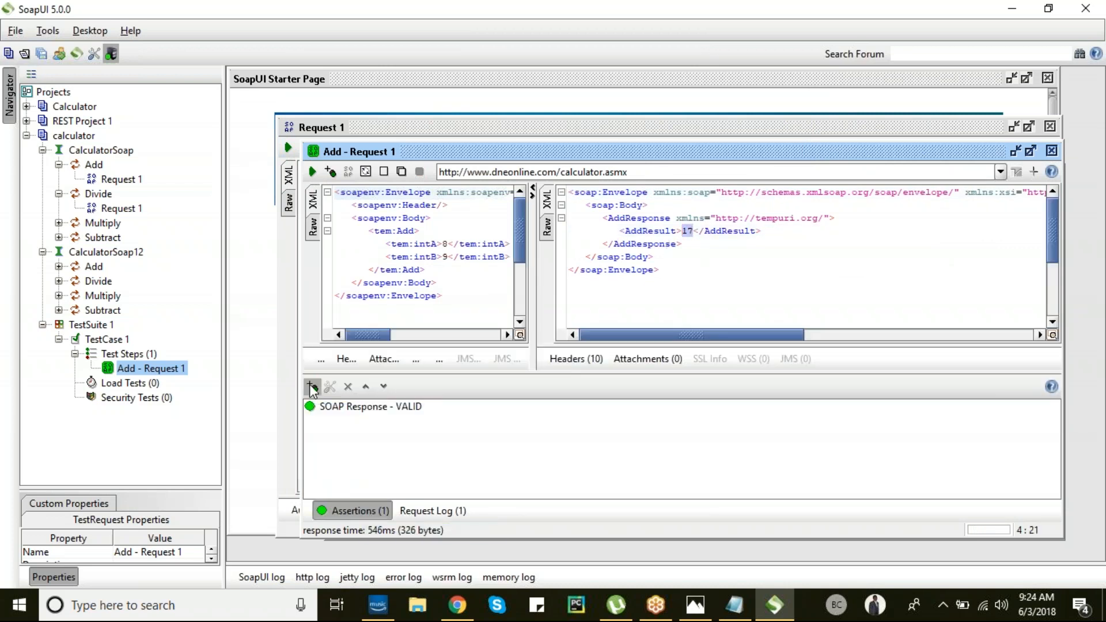
click(356, 211)
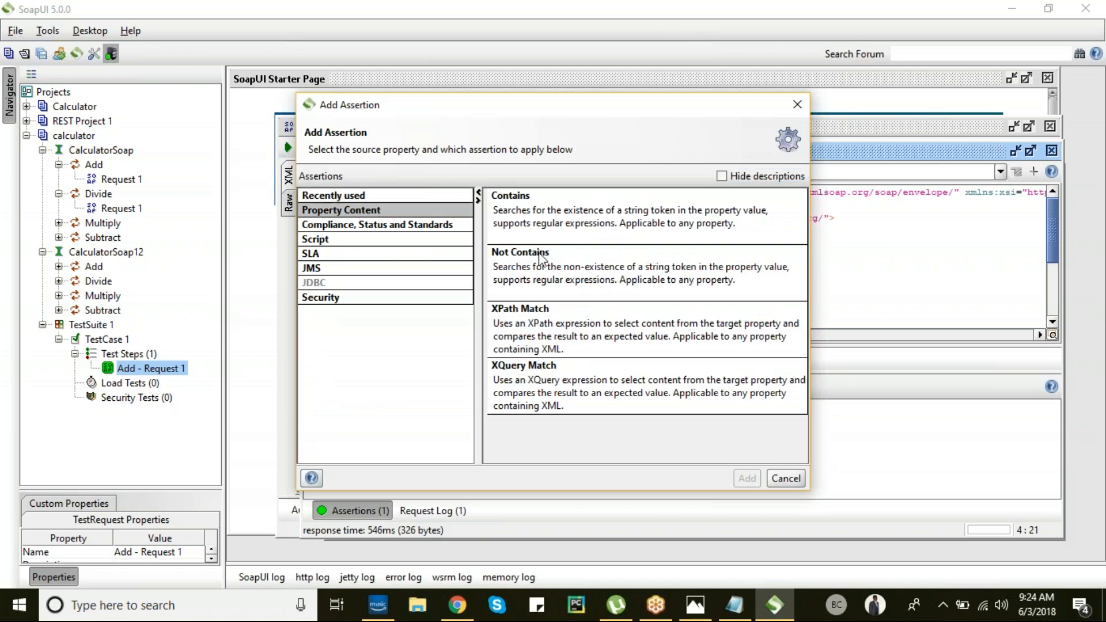
- Add a Contains assertion expecting 17 to the Add step, then change intA to 9
click(540, 226)
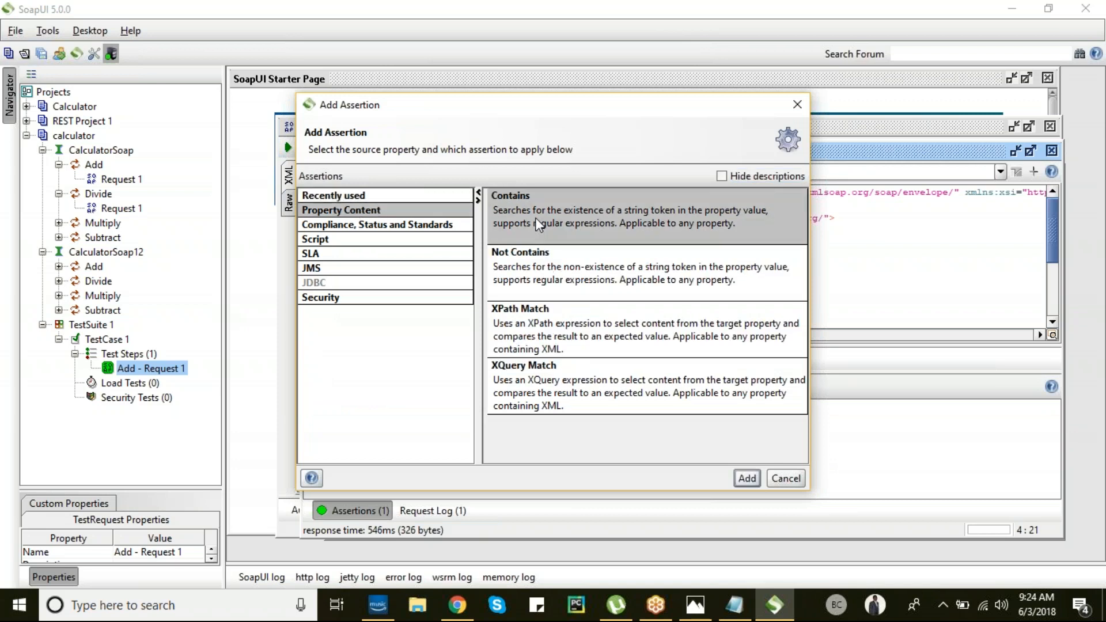
click(746, 479)
text(17)
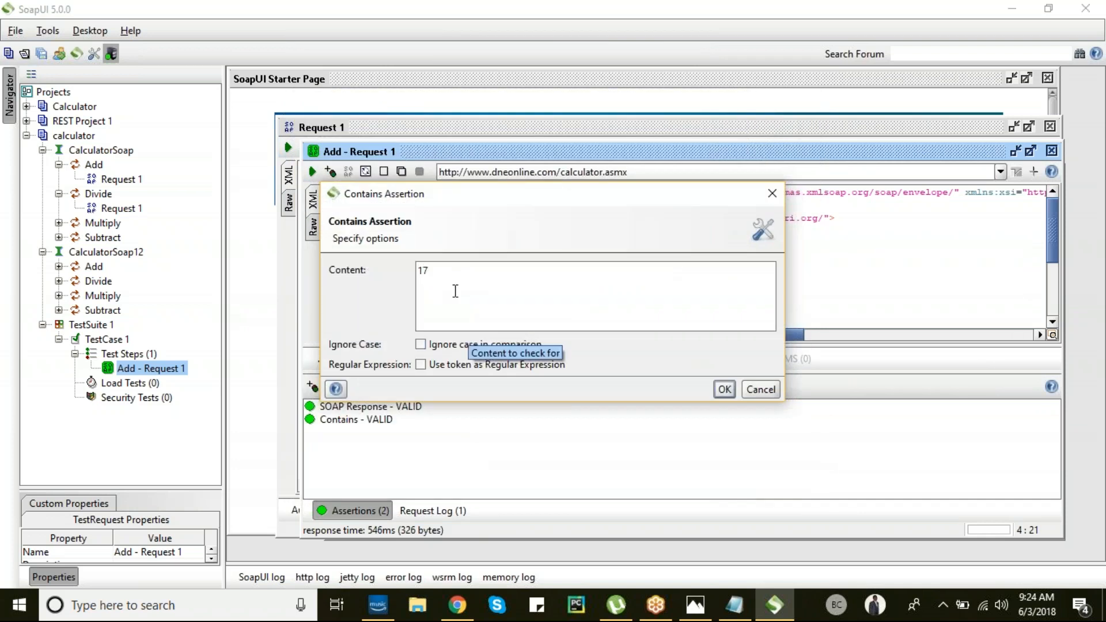
click(730, 392)
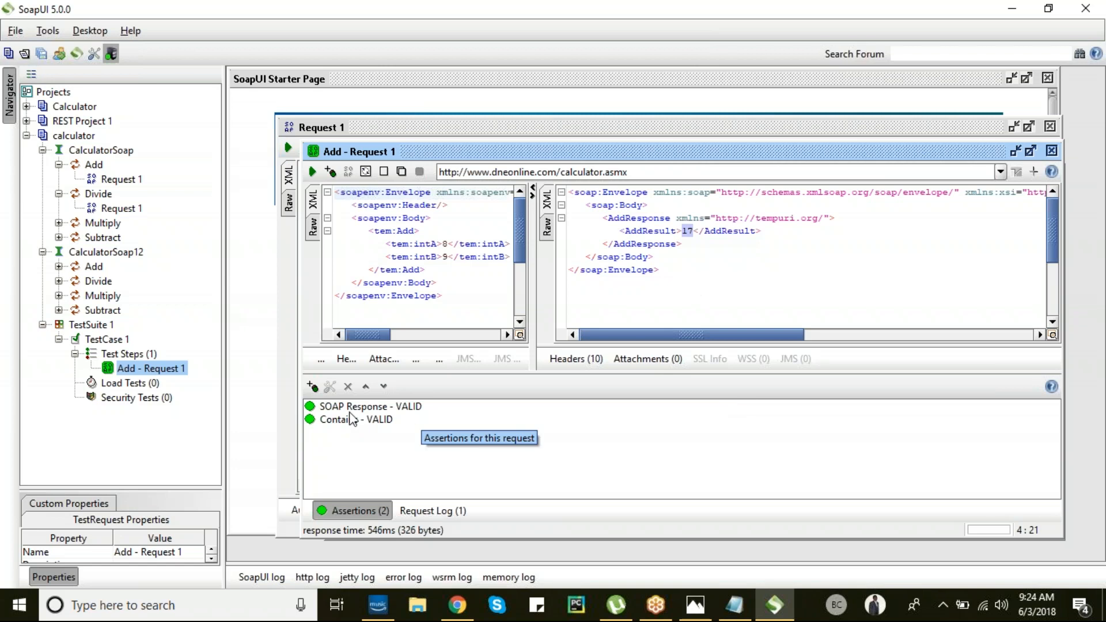
click(448, 244)
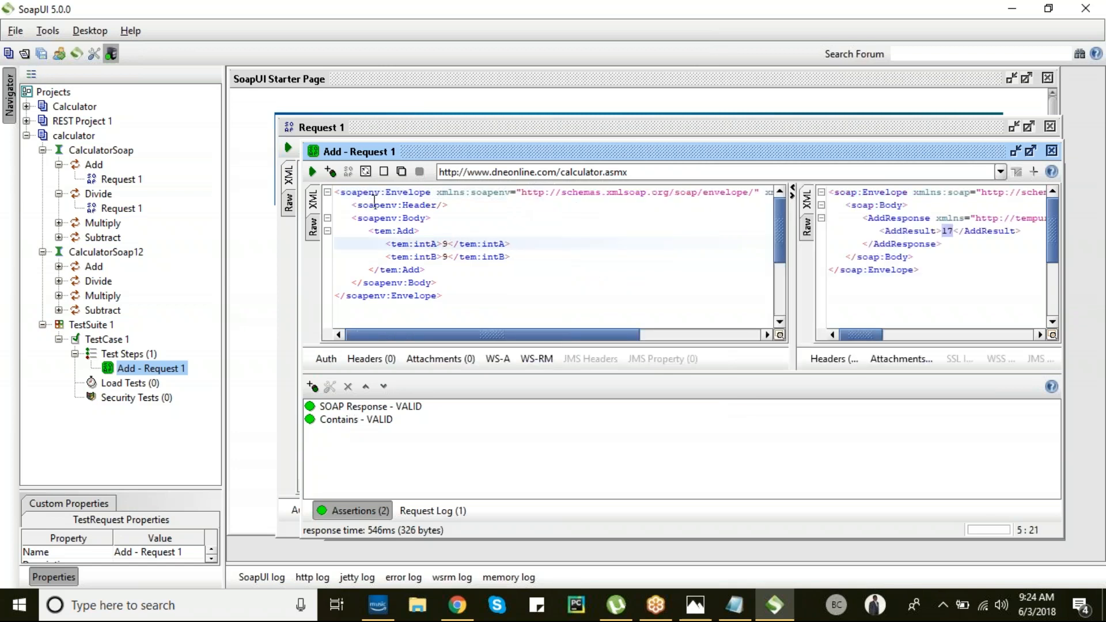
- Resend Add with intA 9, which returns 18 and fails the Contains 17 assertion; then open Divide Request 1's menu
click(313, 173)
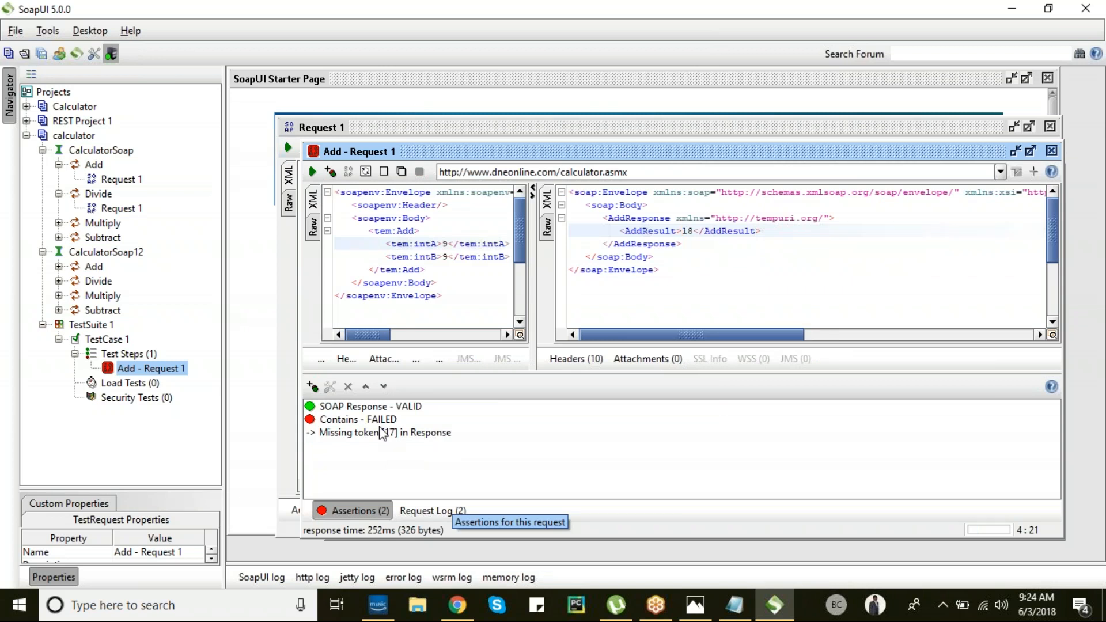
click(312, 386)
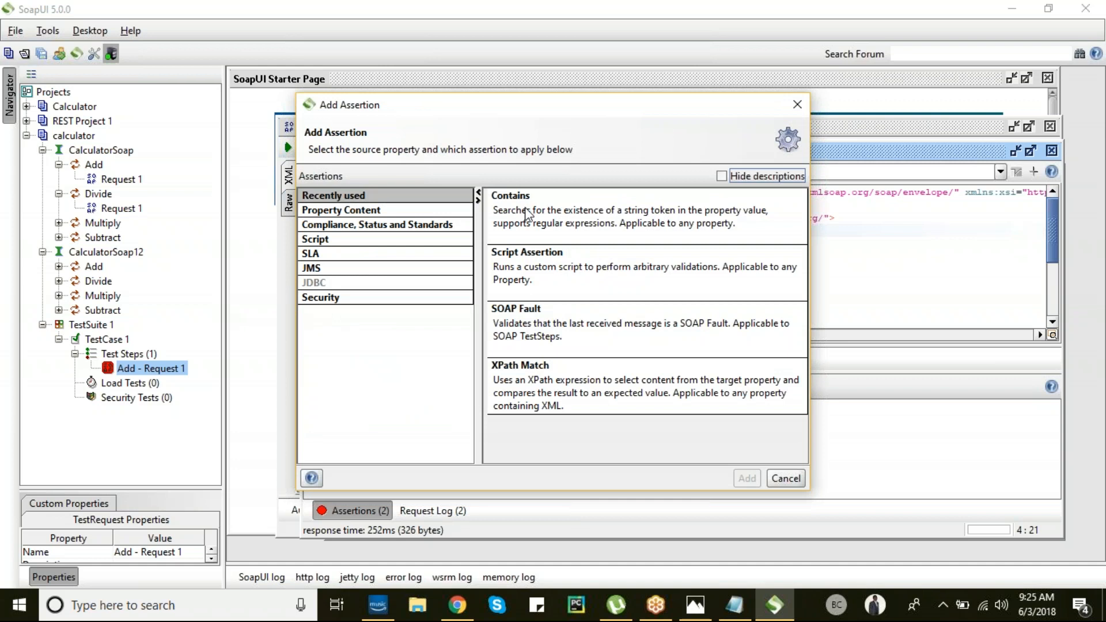
click(544, 383)
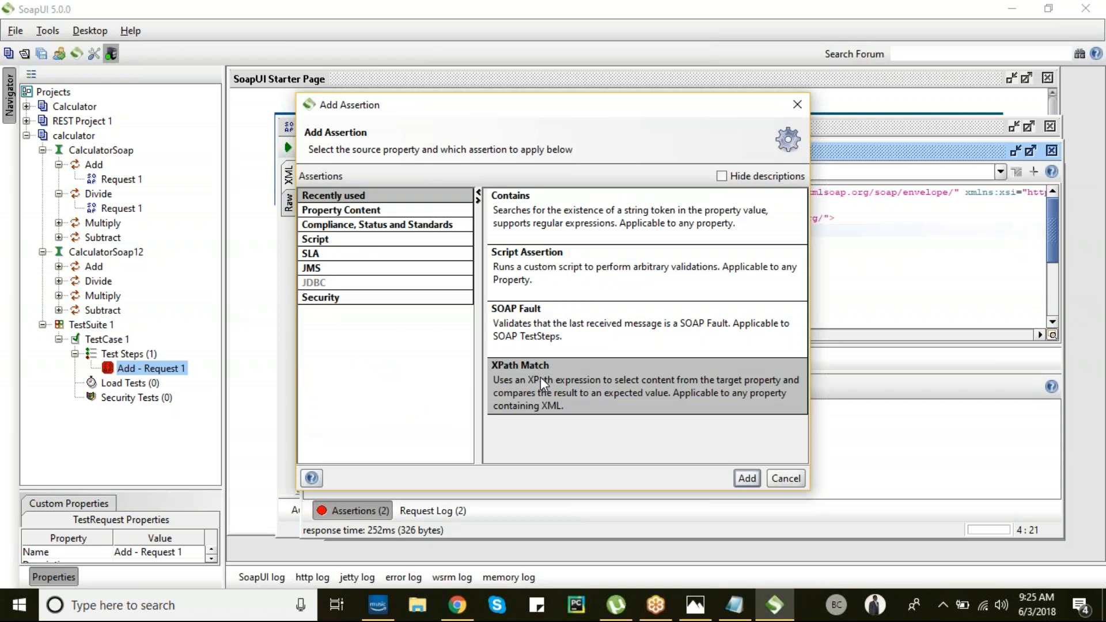
click(797, 105)
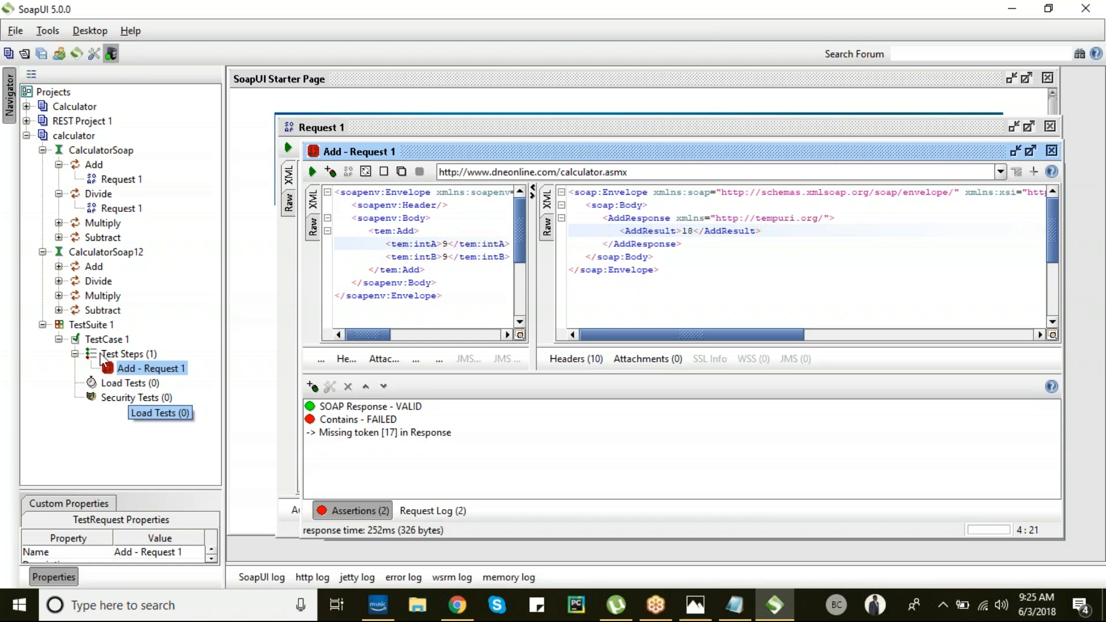
right_click(104, 208)
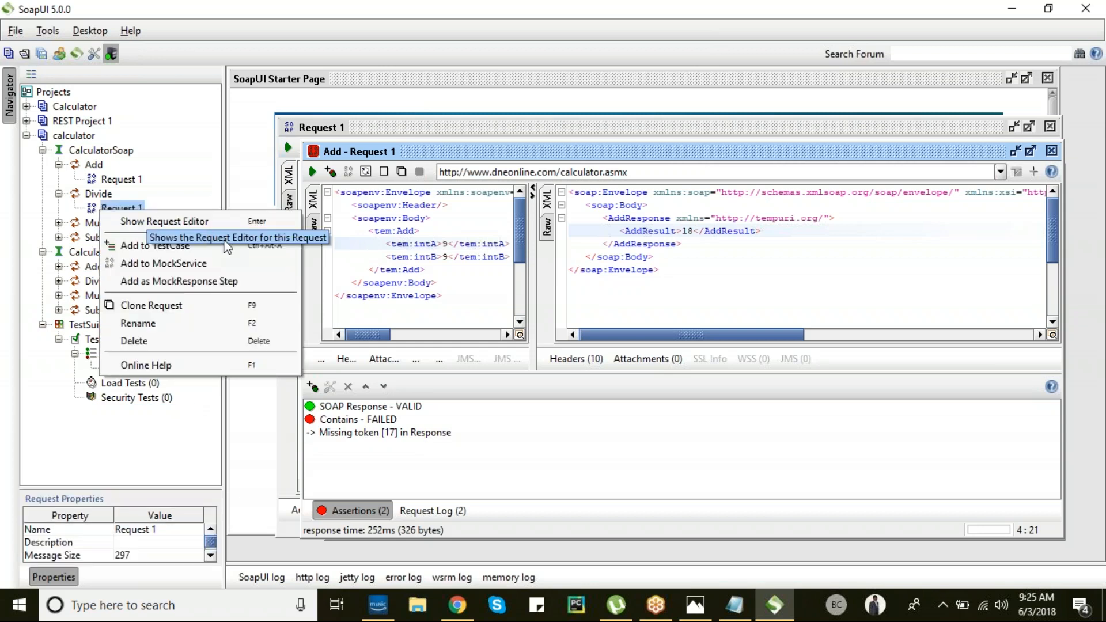
- Add Divide - Request 1 to TestSuite 1 - TestCase 1 as its second test step
click(213, 253)
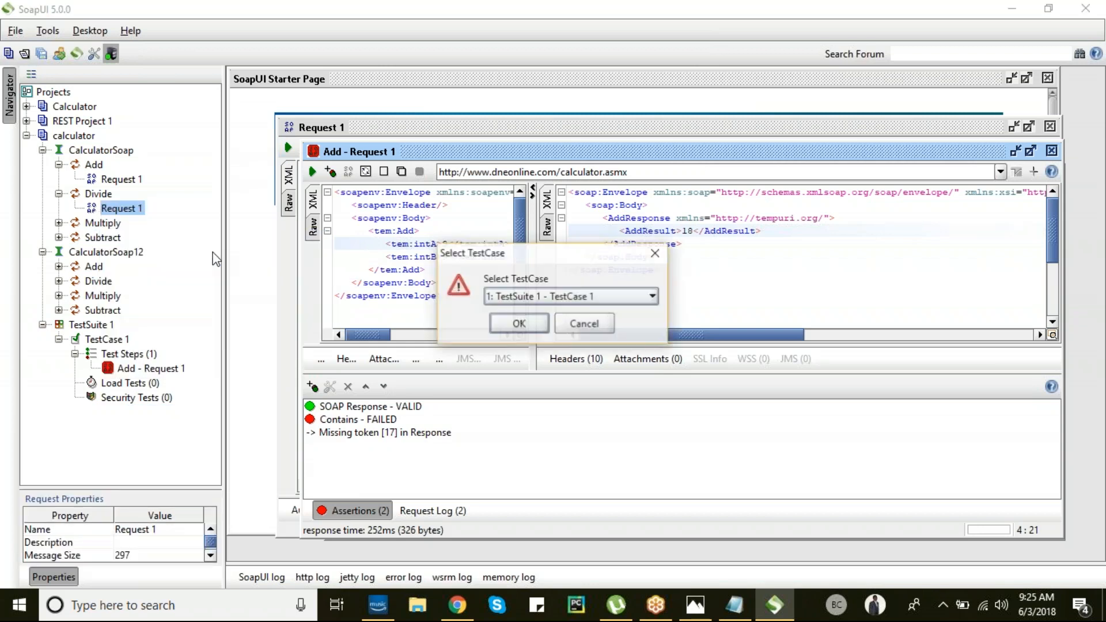
click(599, 305)
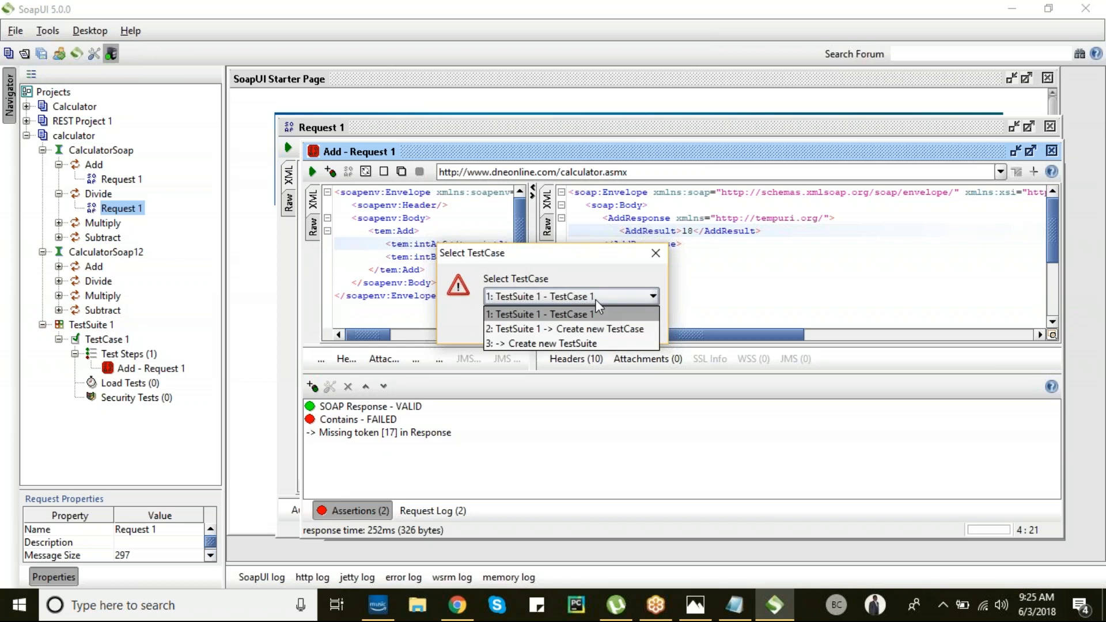
click(600, 296)
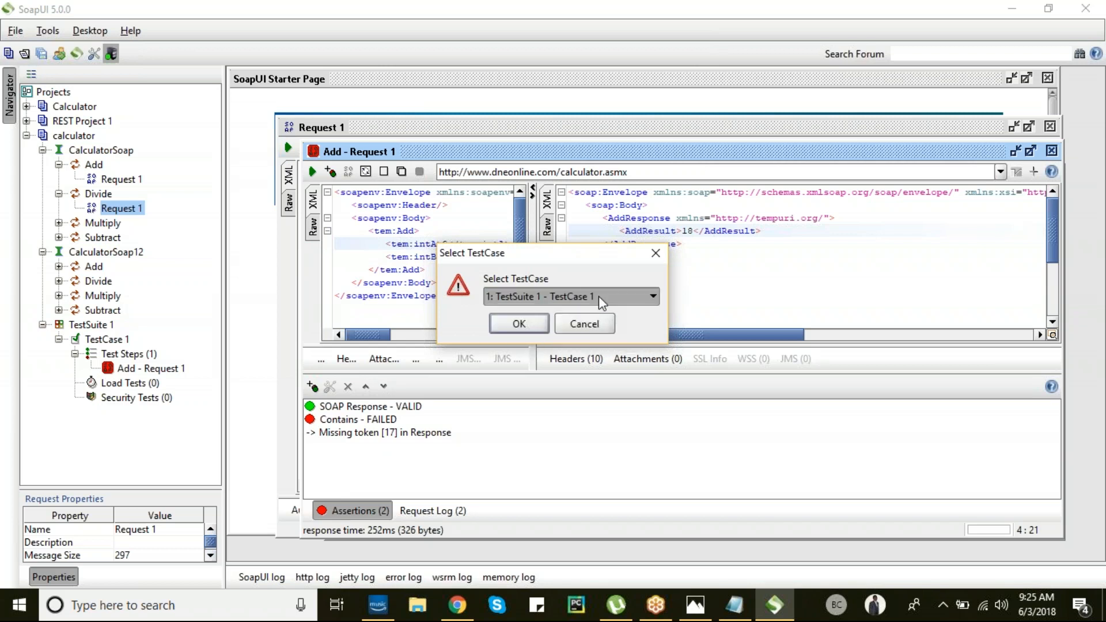
click(524, 321)
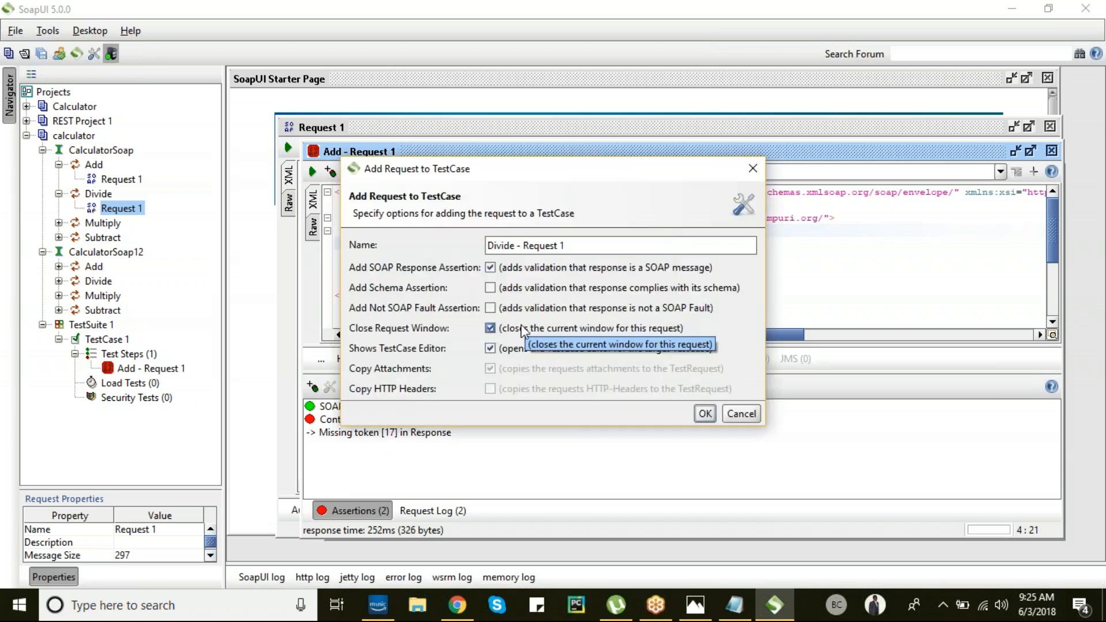
click(714, 414)
drag(121, 382, 109, 358)
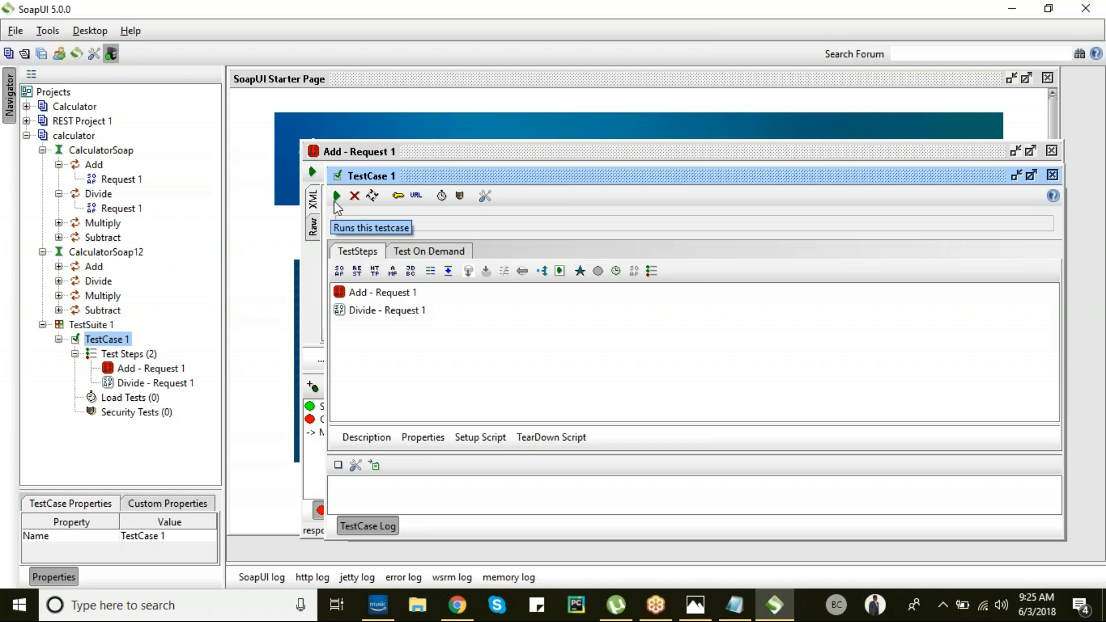
mouse_move(109, 340)
mouse_down()
mouse_move(124, 345)
mouse_move(96, 345)
mouse_up()
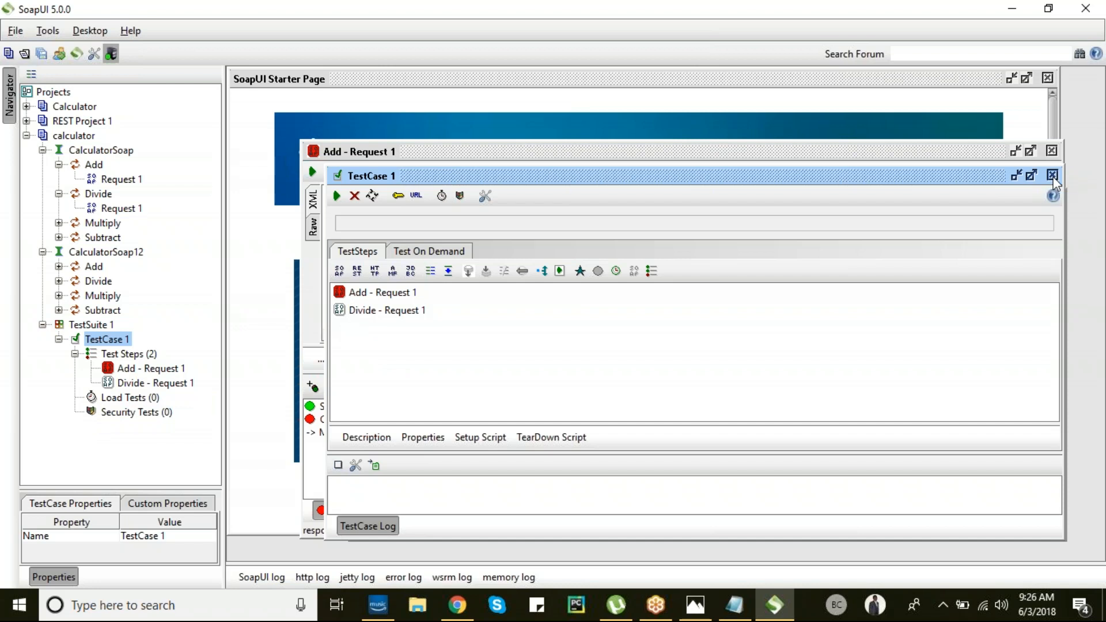
- Start a property expansion in the Add request's intA by typing ${
click(415, 155)
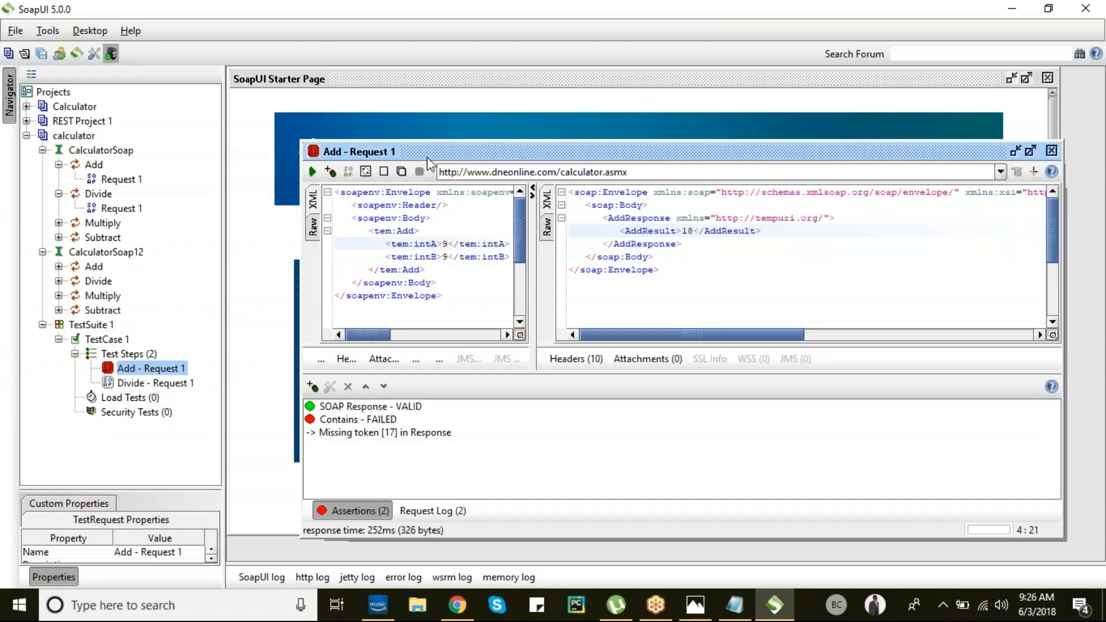
click(444, 244)
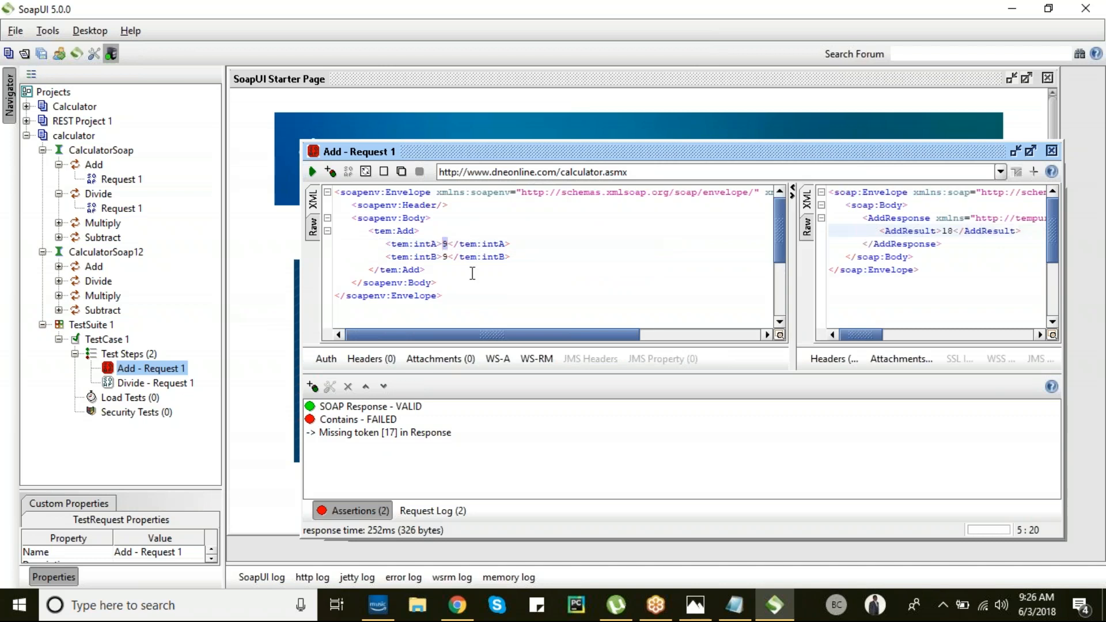
text(${)
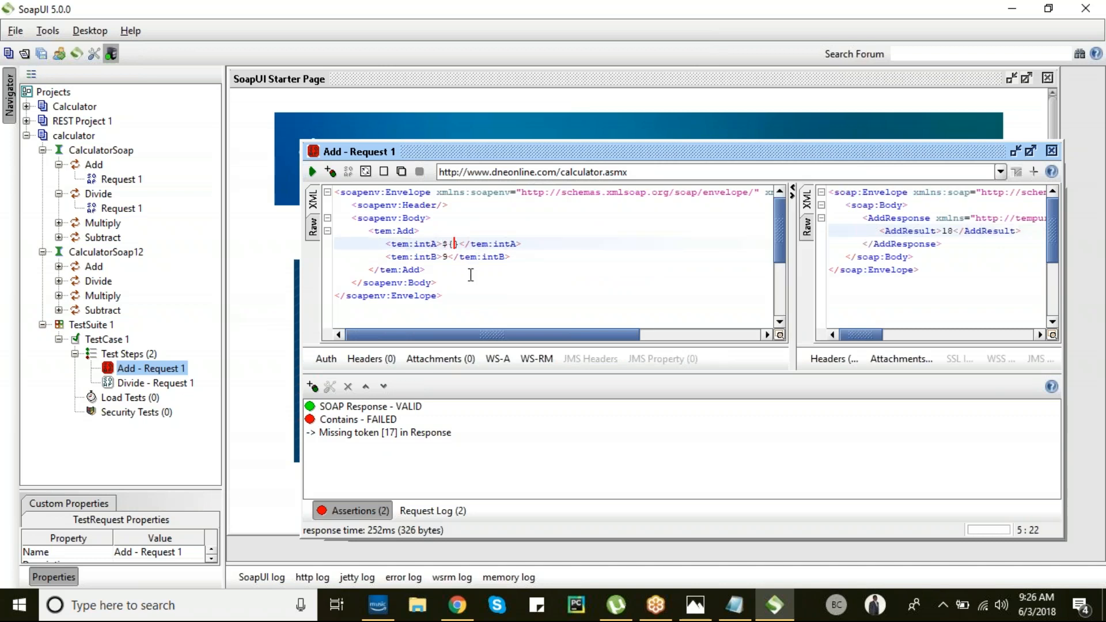
- Insert a Properties test step and drag it to the top of TestCase 1
right_click(102, 354)
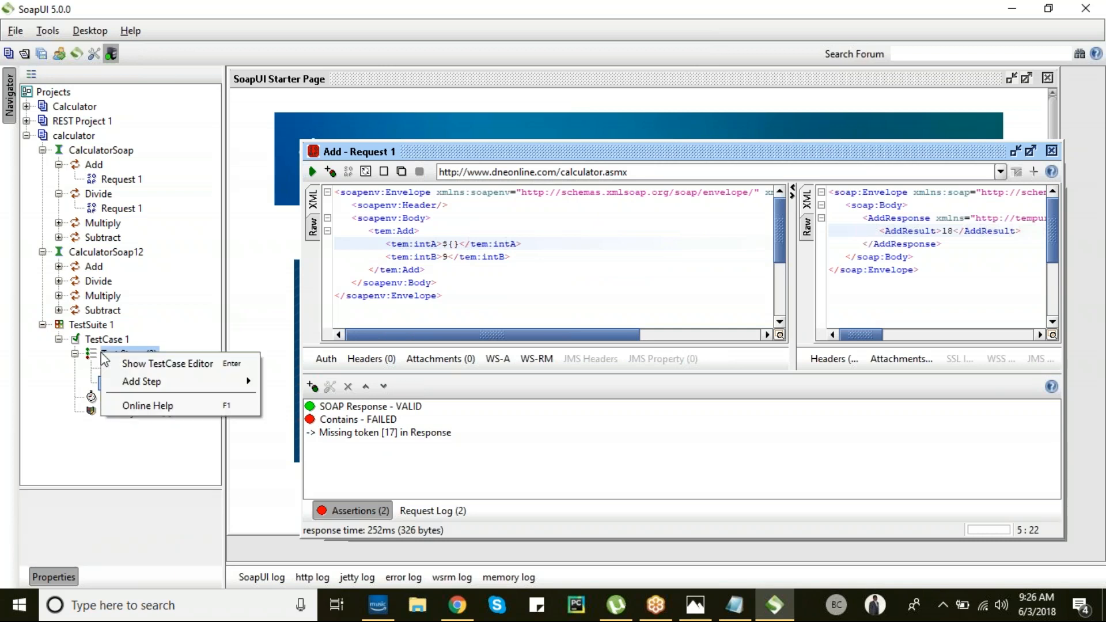
mouse_move(202, 387)
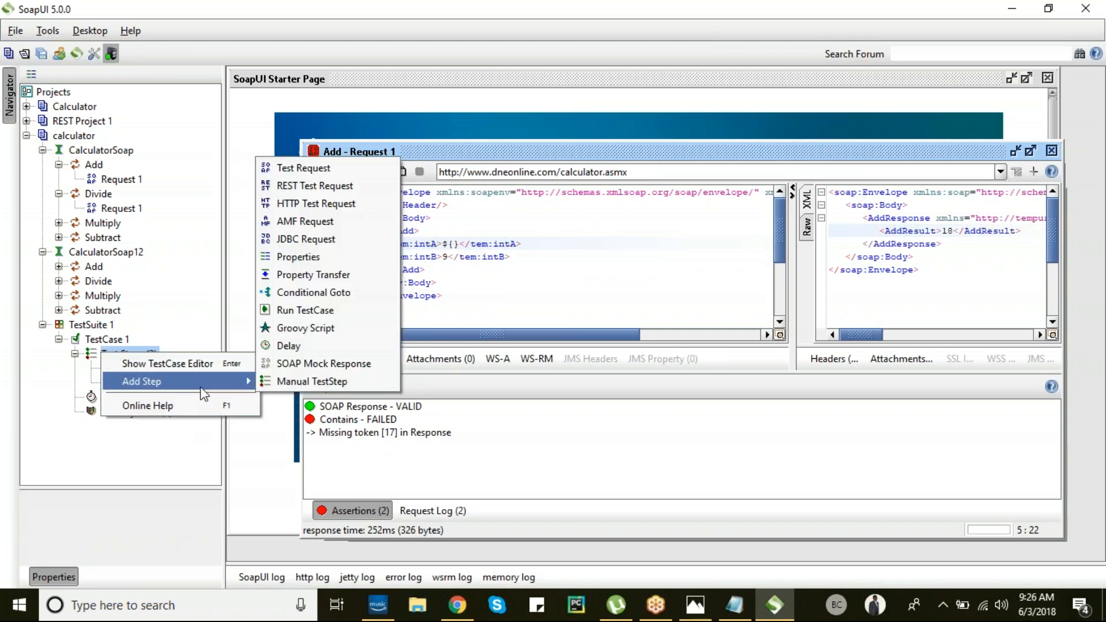
click(280, 257)
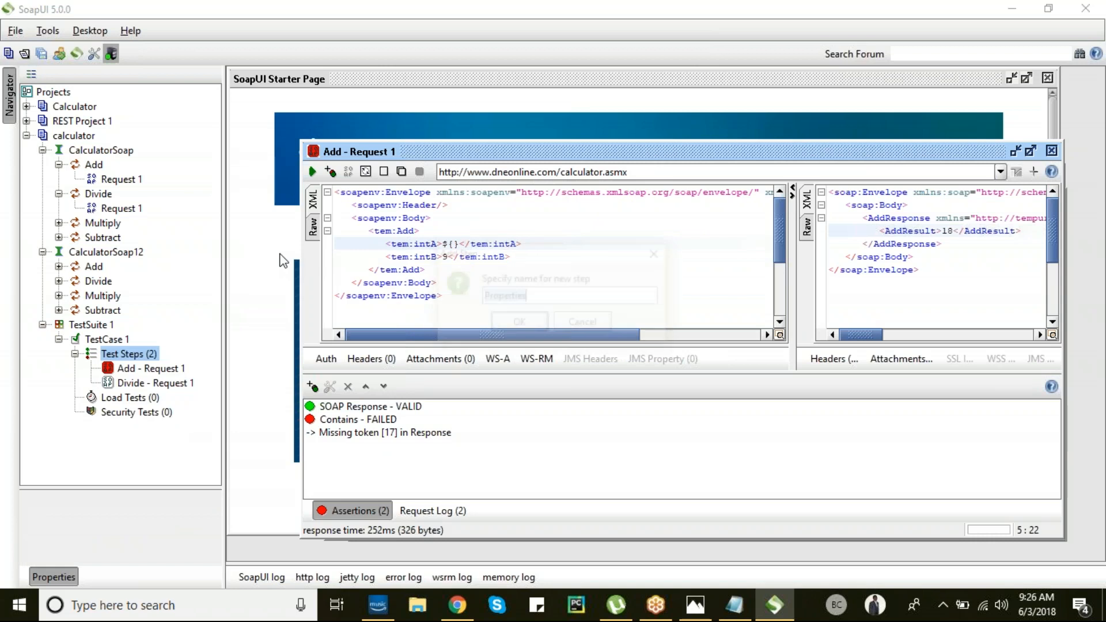
click(521, 323)
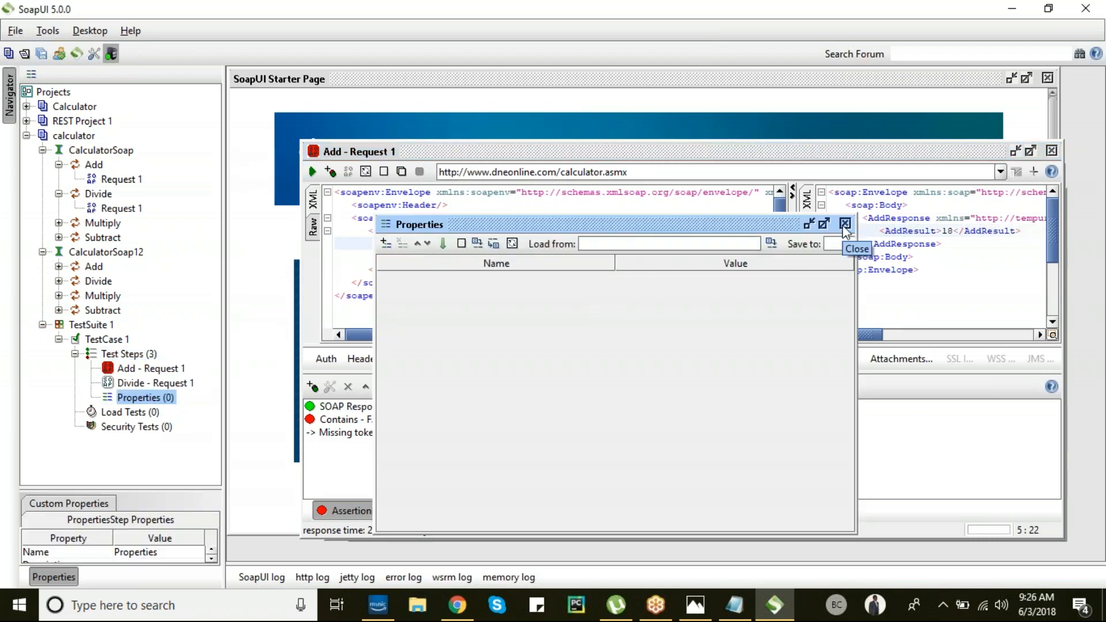
drag(110, 407, 124, 369)
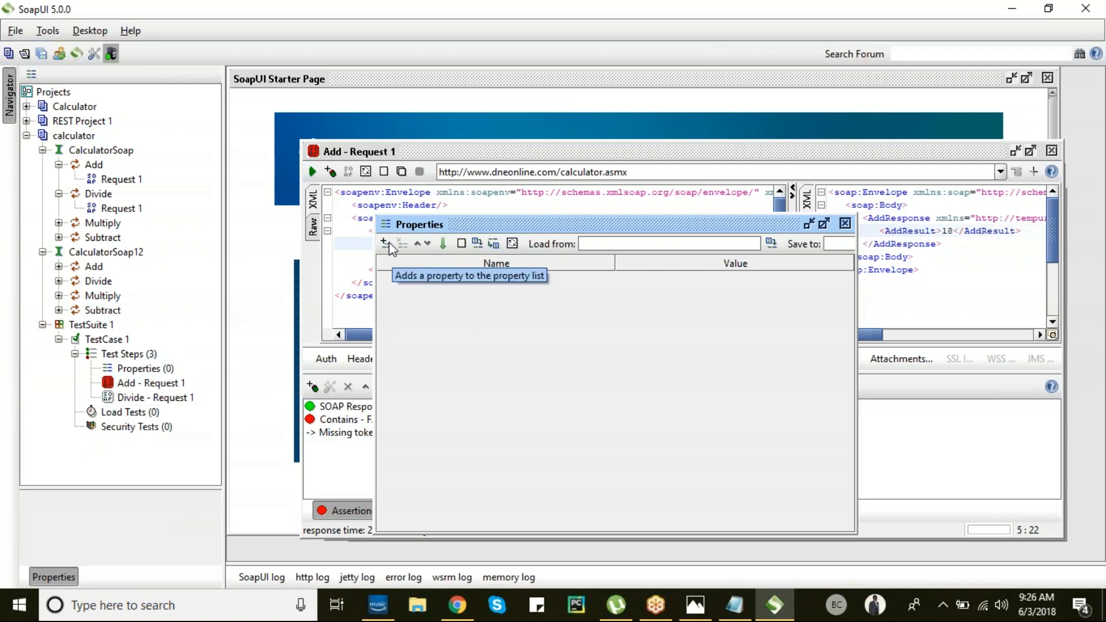
- Create properties a = 20 and b = 25 in the Properties step
click(384, 243)
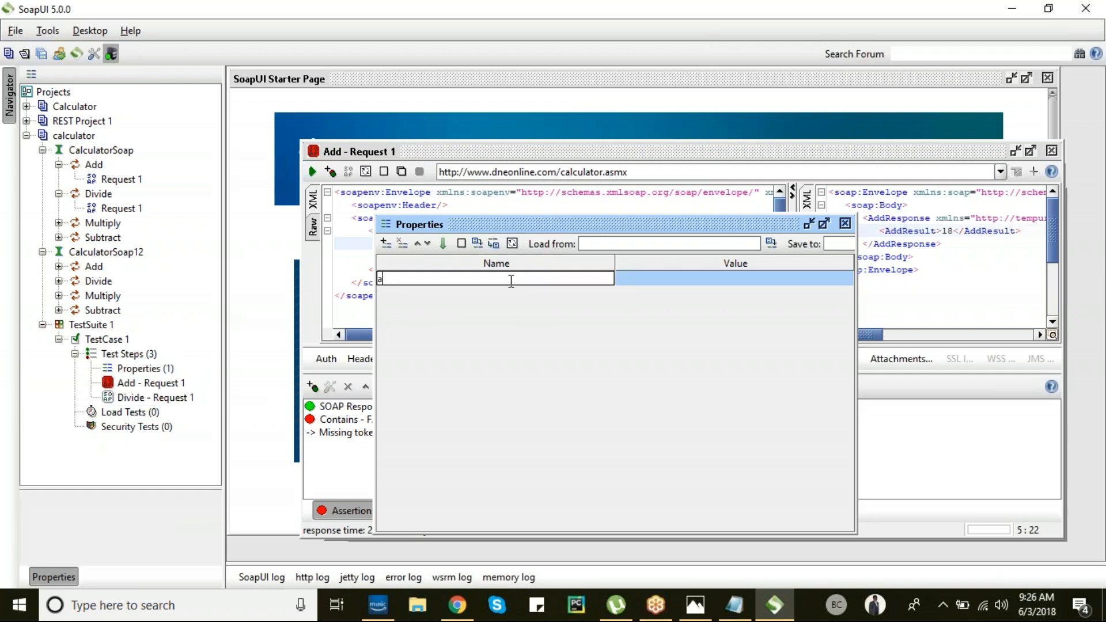
text(a)
key(Tab)
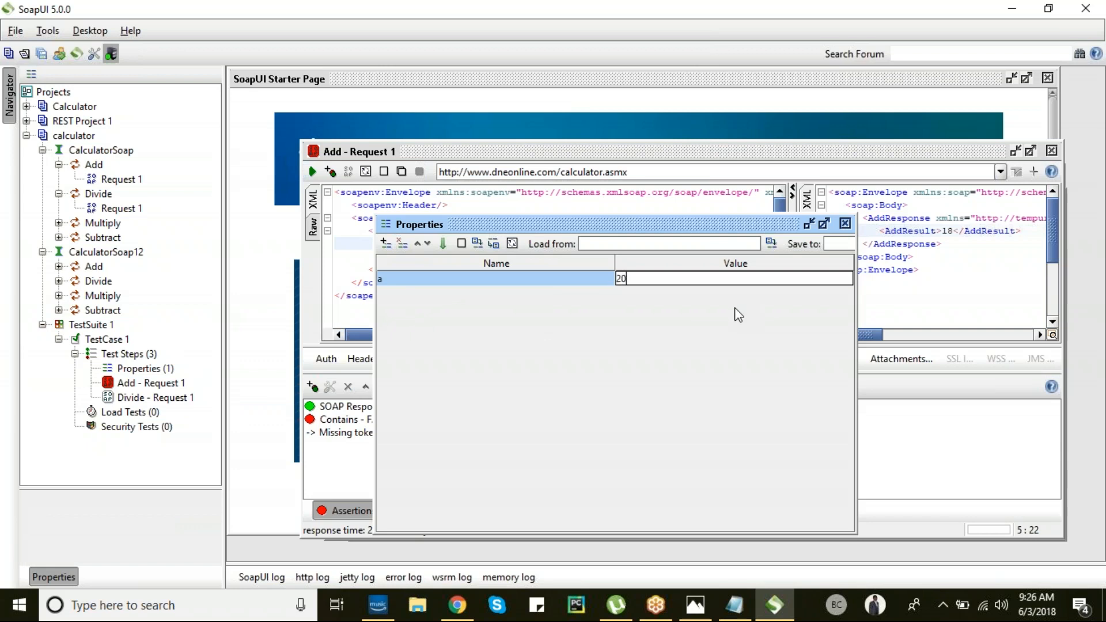
text(20)
click(385, 242)
text(b)
key(Tab)
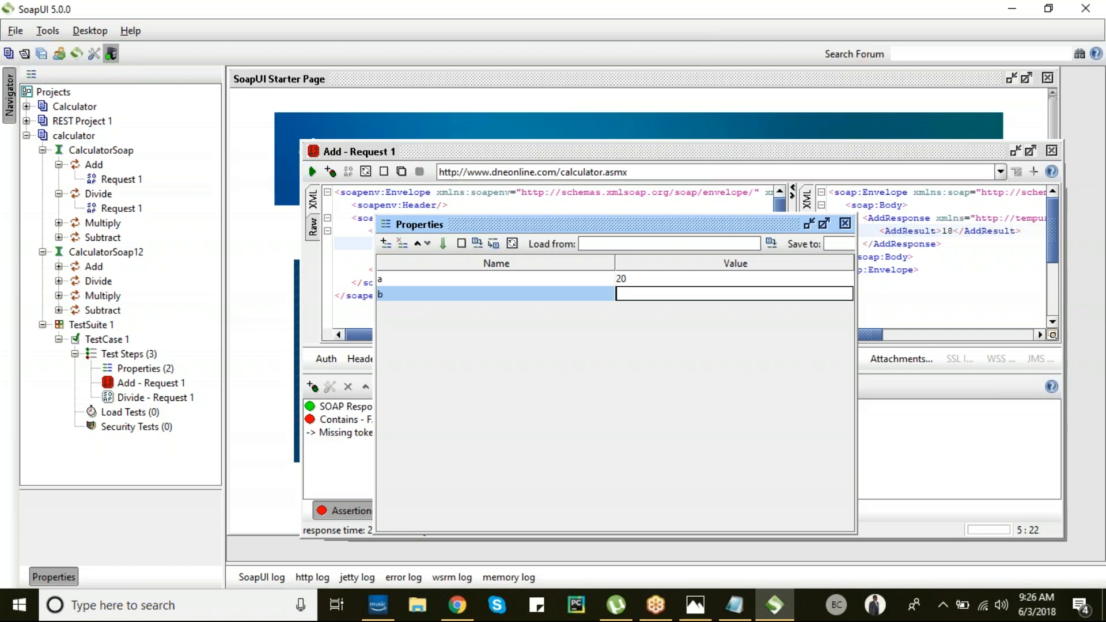
click(845, 223)
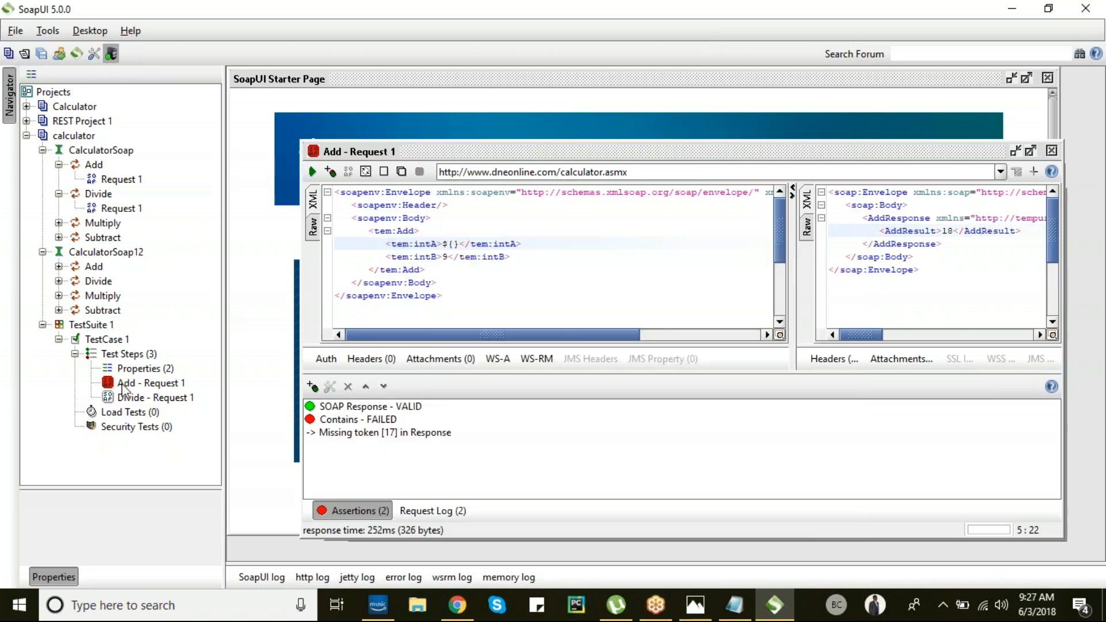
- Set the Add request's intA to ${TestCase 1#Properties#a}
click(147, 383)
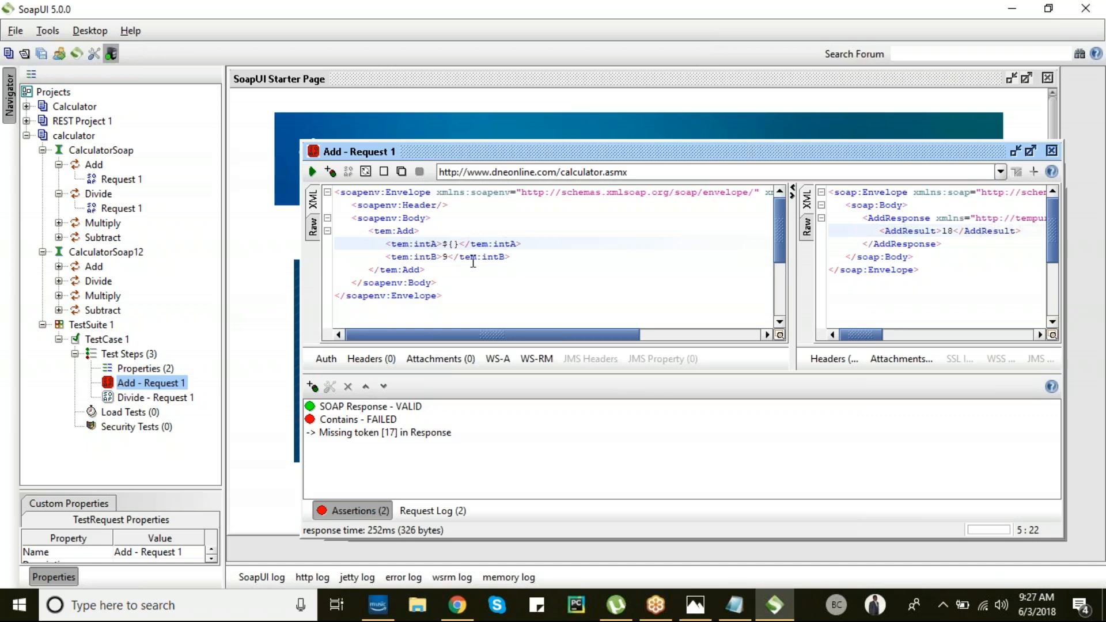
text(P)
text(rope)
key(BackSpace)
key(BackSpace)
key(BackSpace)
key(BackSpace)
key(BackSpace)
text(TestCase1#Propertie)
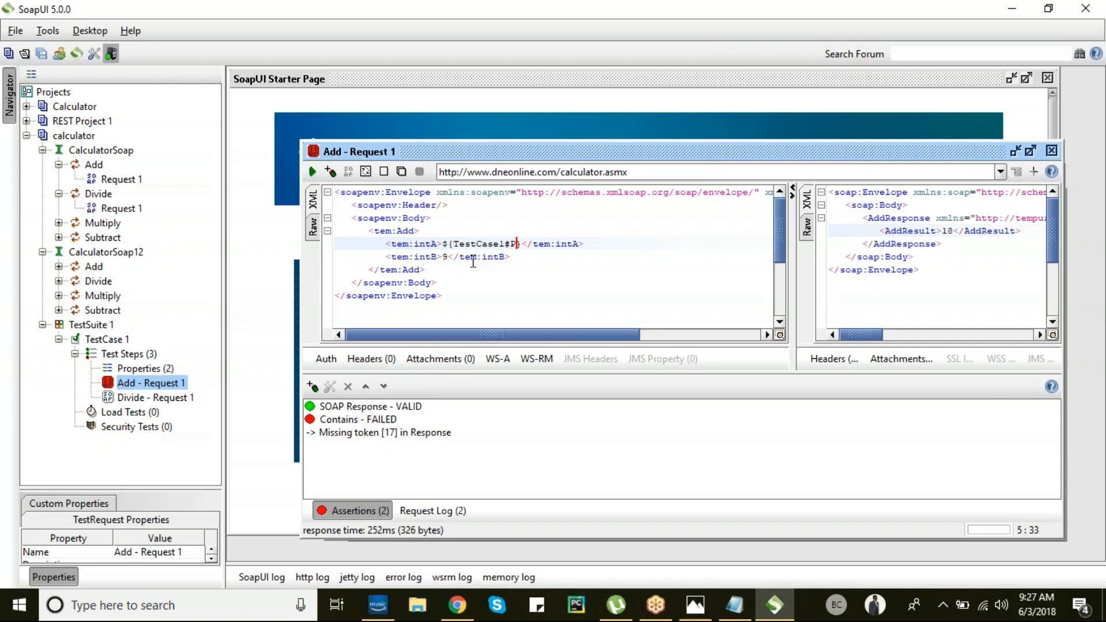
text(s#)
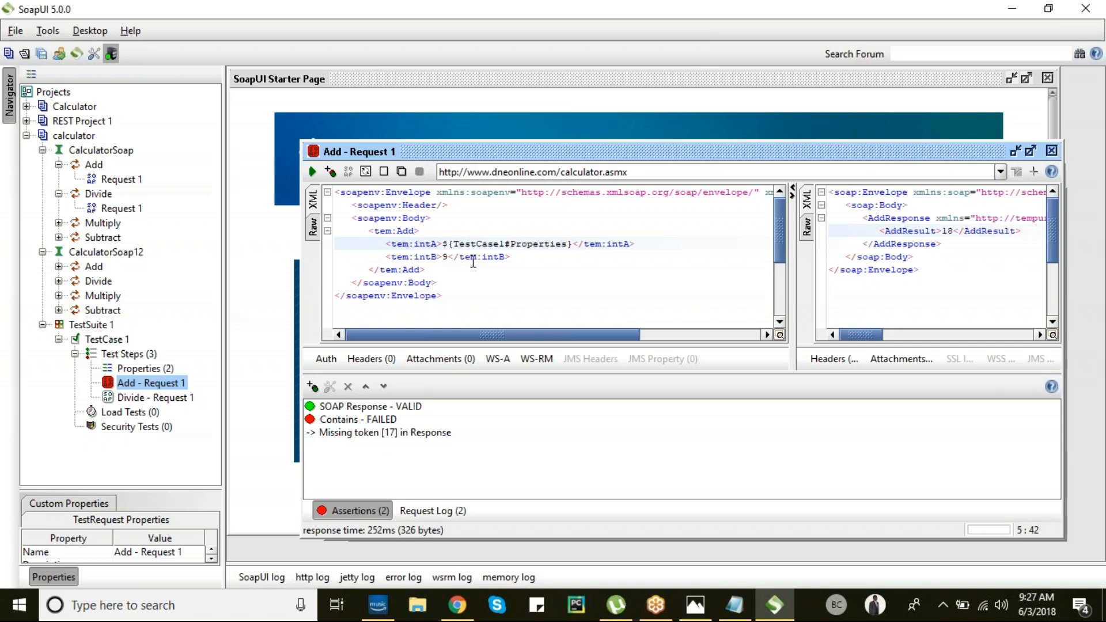
text(a)
- Replace intB's 9 with a TestCase 1 Properties reference, fixing the 'TestCase 1' spacing in both fields
click(444, 257)
key(Delete)
text($)
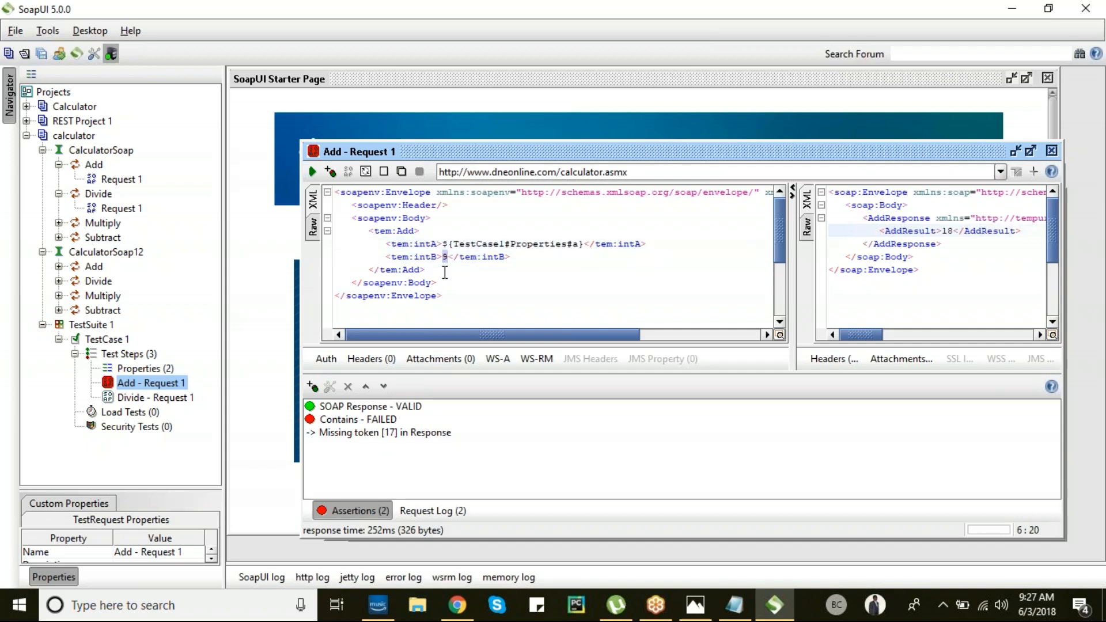
text({Test)
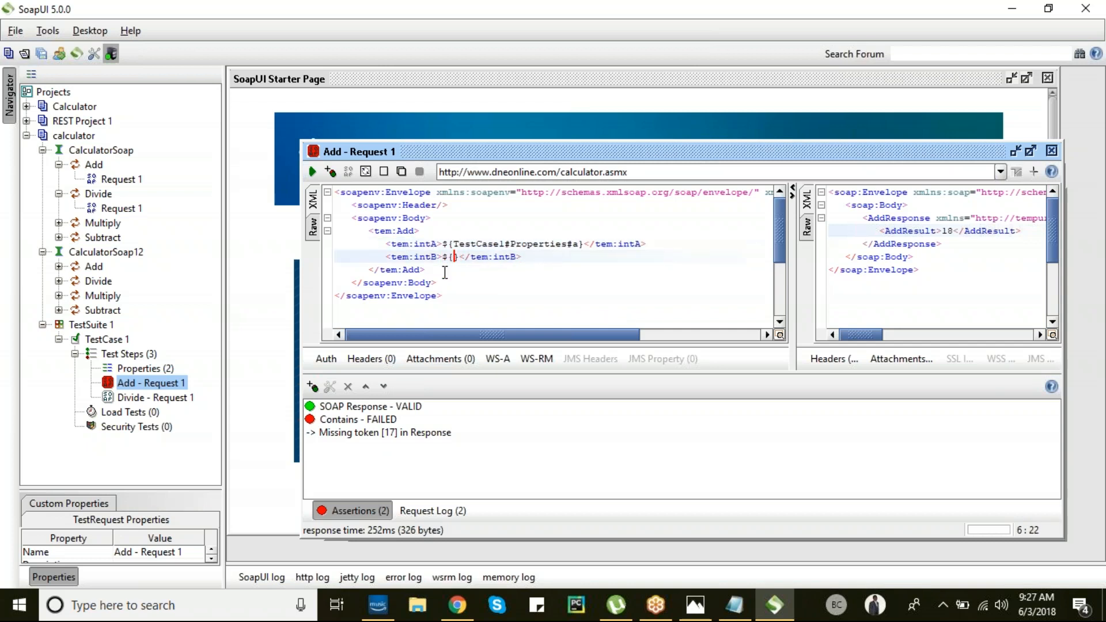
text(Case1)
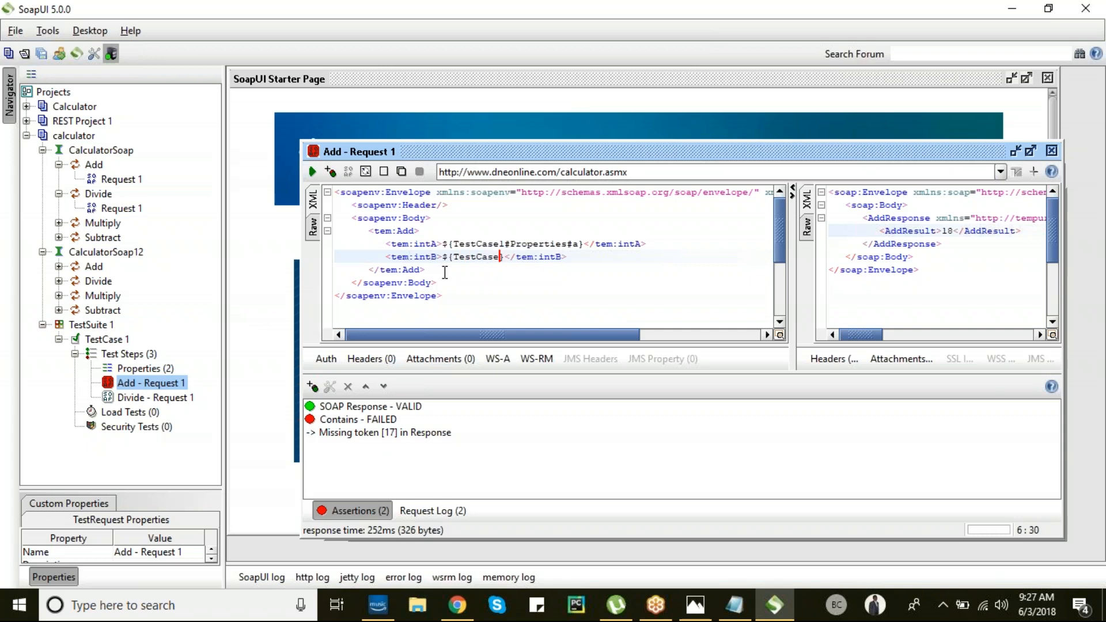
key(Up)
key(Left)
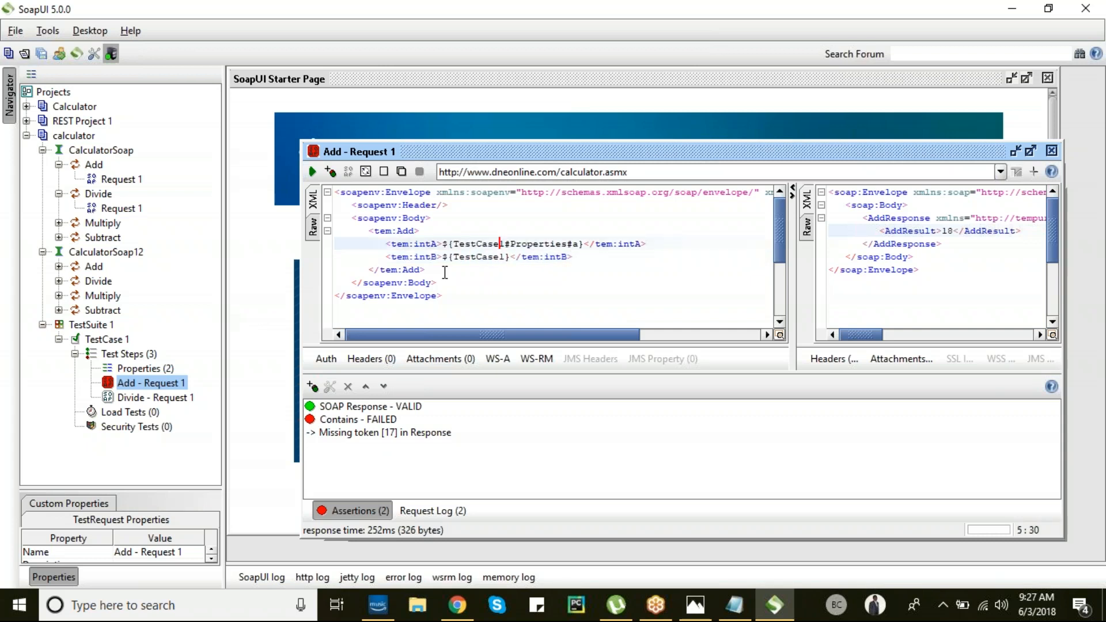
key(Down)
key(Left)
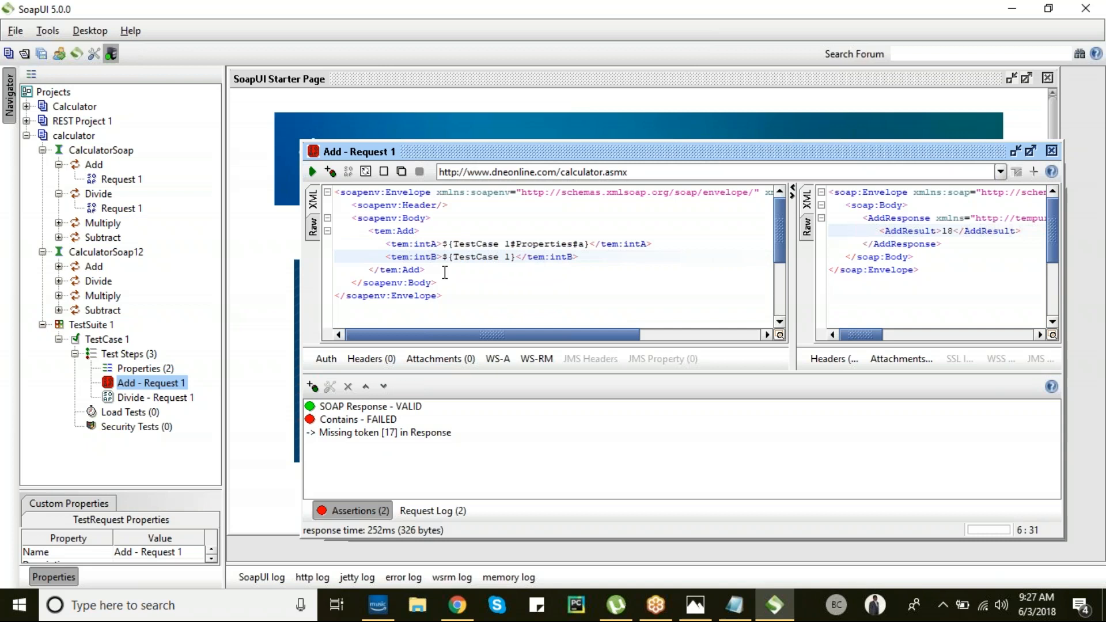
key(Right)
text(#Properties#)
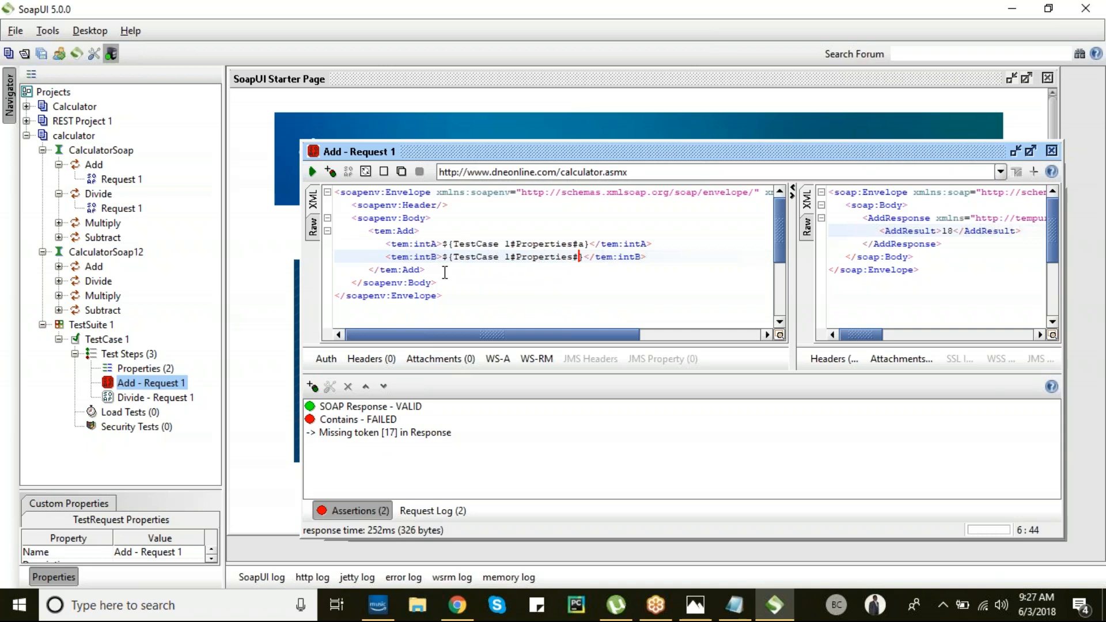
text(b)
- After the fault, shorten the inputs to ${Properties#a} and ${Properties#b} and resend, getting AddResult 45
click(313, 172)
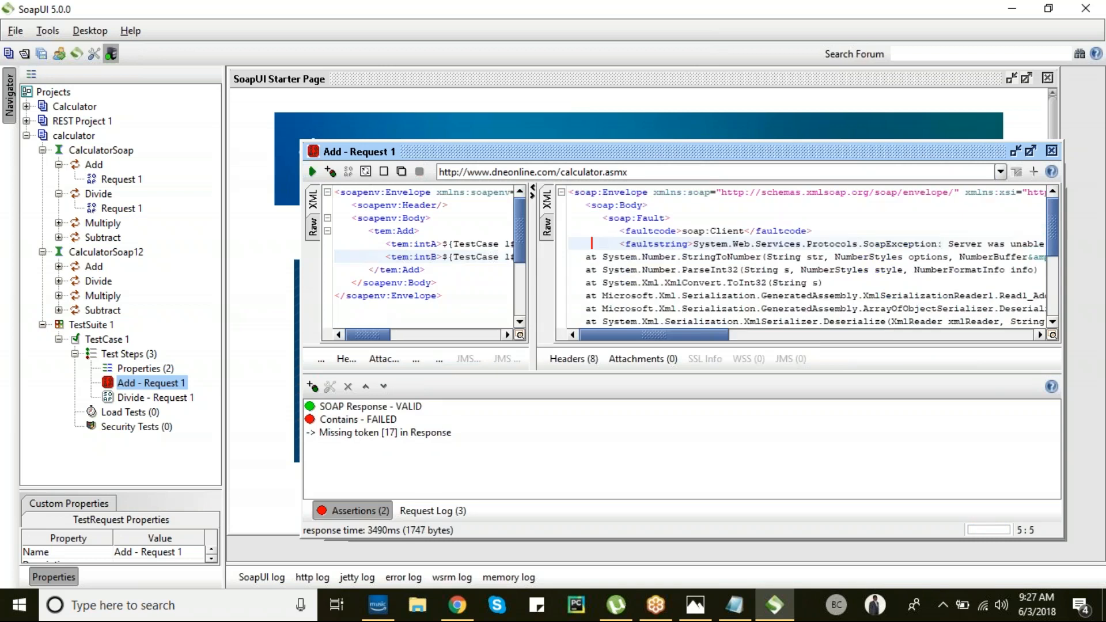
click(455, 245)
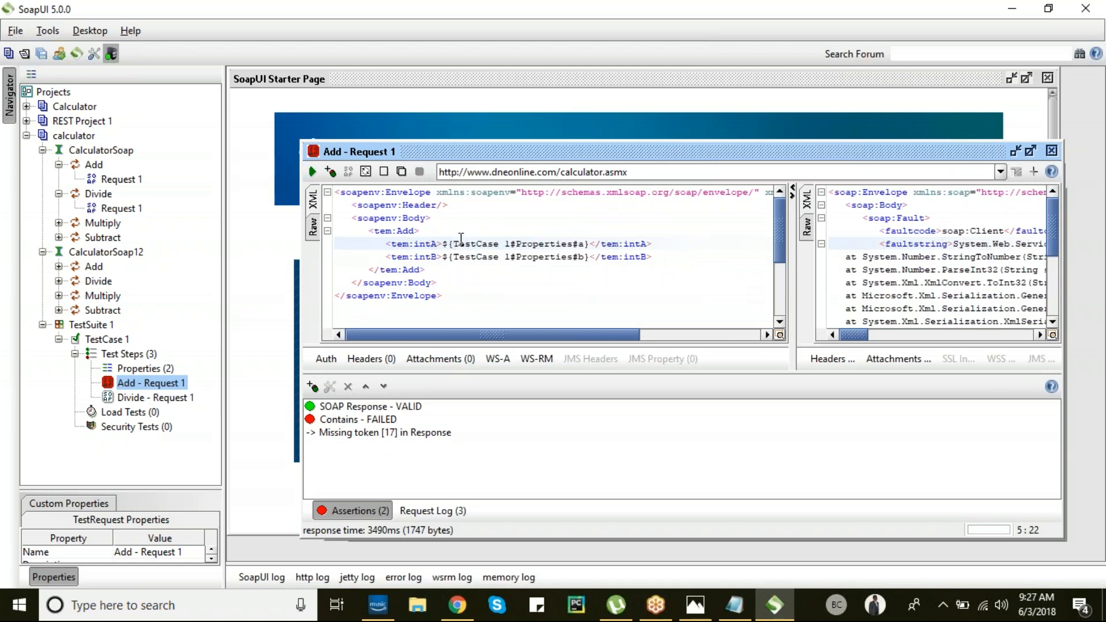
text(Tes)
key(BackSpace)
key(BackSpace)
key(BackSpace)
key(BackSpace)
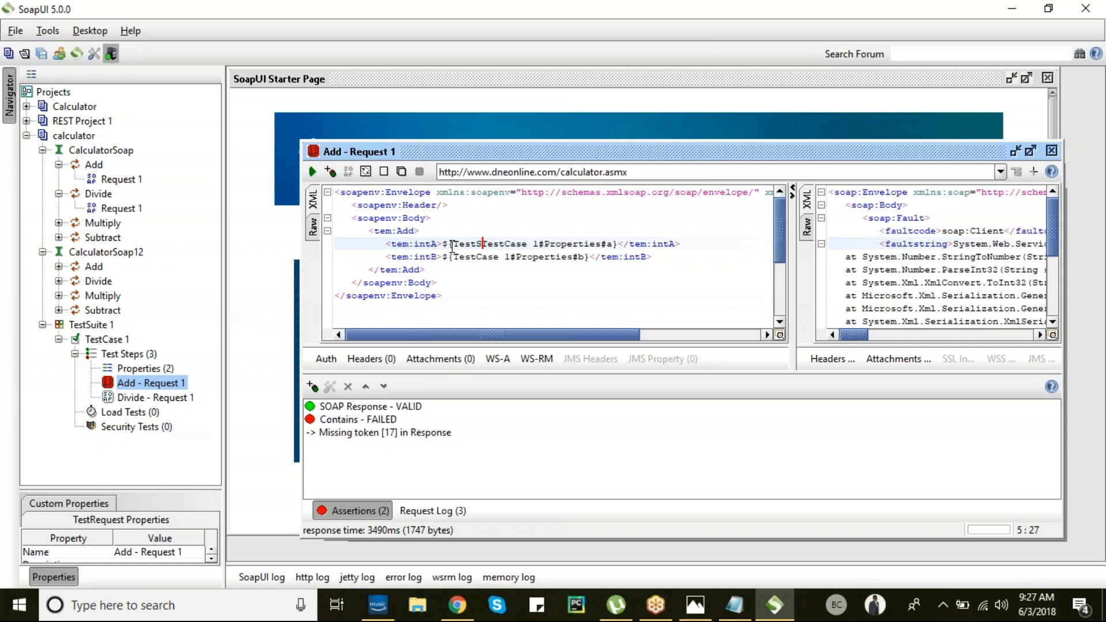
key(Delete)
key(Delete)
key(Delete)
key(Delete)
key(Delete)
key(Delete)
key(Delete)
key(Delete)
key(Delete)
key(Delete)
key(Delete)
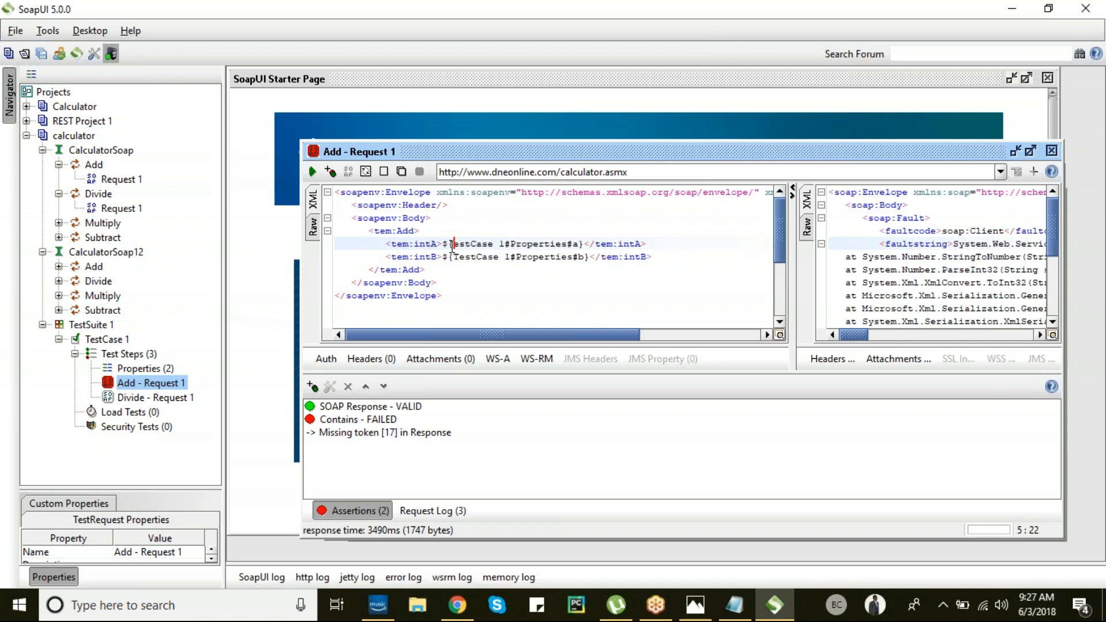
key(Down)
key(Delete)
key(Delete)
key(Delete)
key(Delete)
key(Delete)
key(Delete)
key(Delete)
key(Delete)
key(Delete)
key(Delete)
key(Delete)
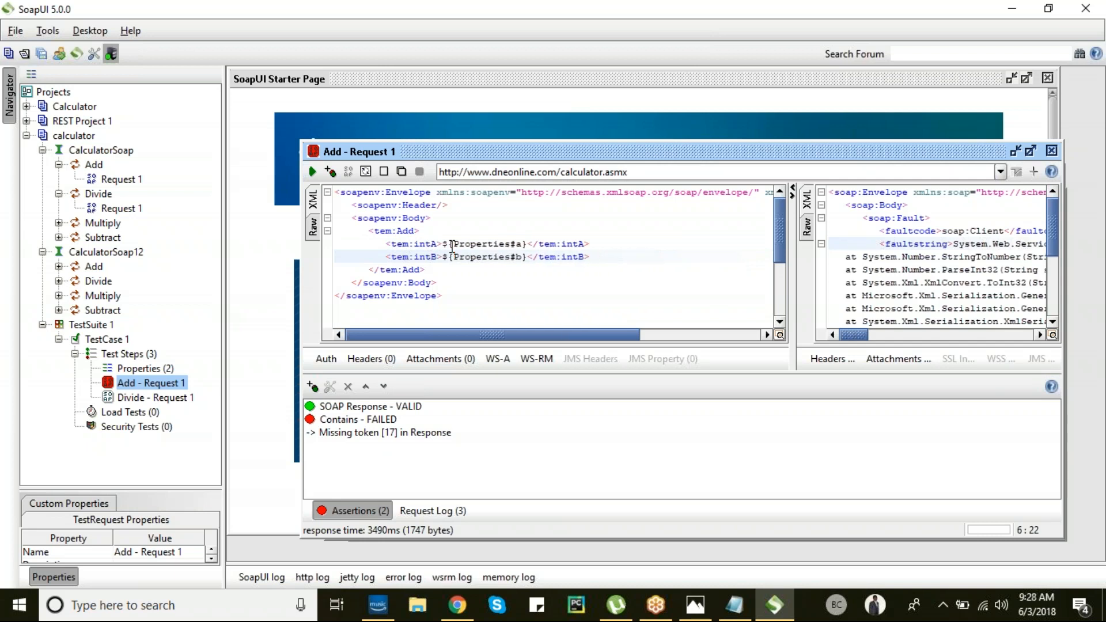
click(312, 172)
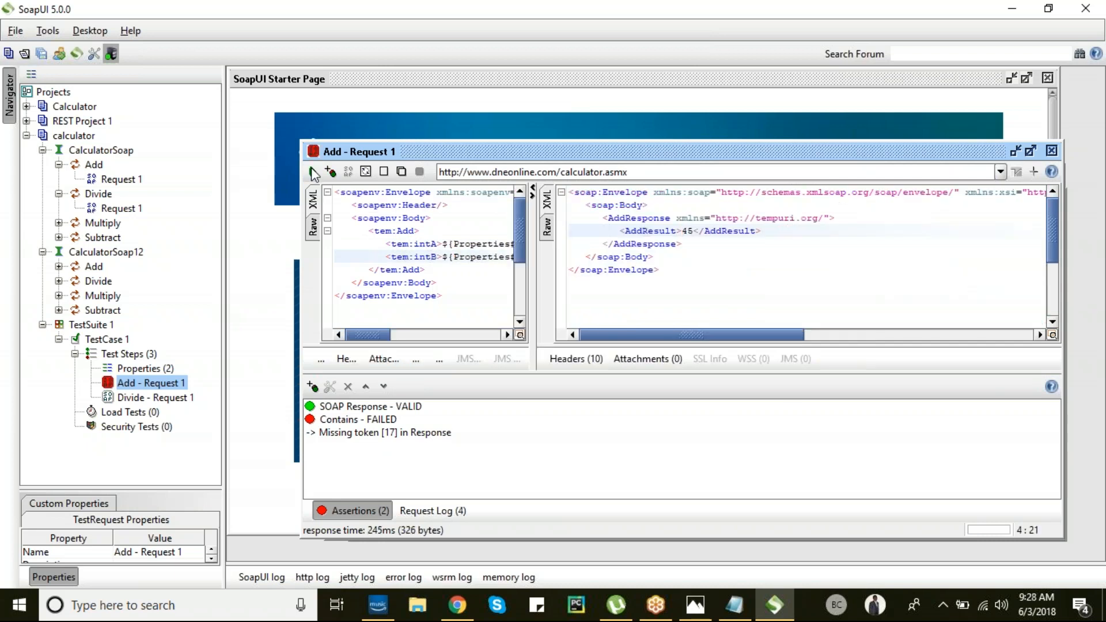
- Review the ${Properties#a} and ${Properties#b} references against the 45 result in the Add request
drag(530, 231, 640, 231)
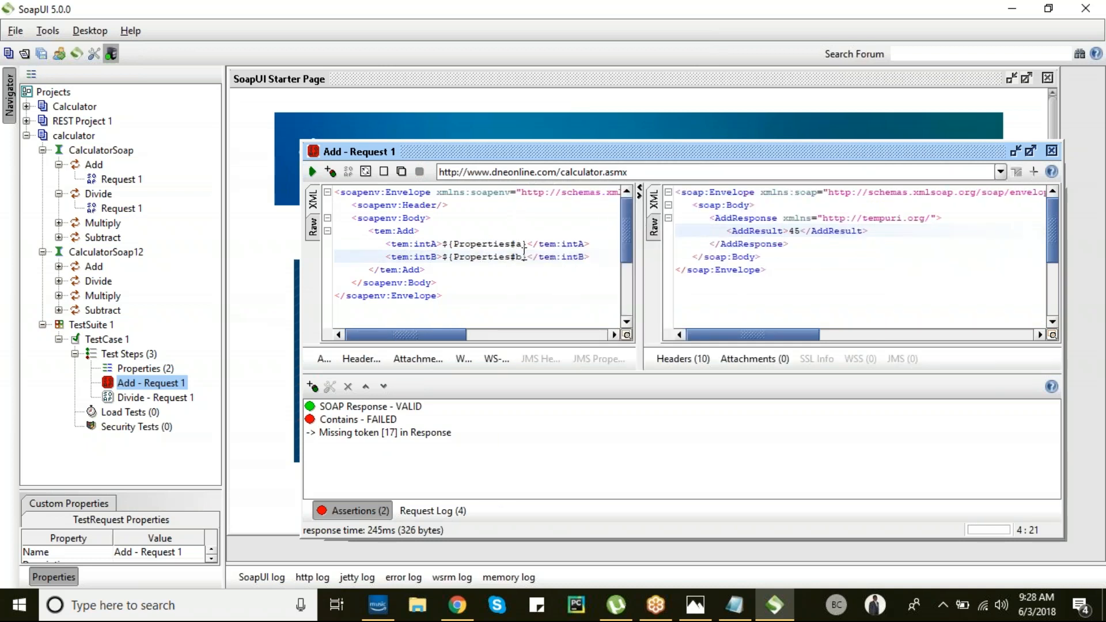
drag(447, 244, 529, 245)
click(801, 233)
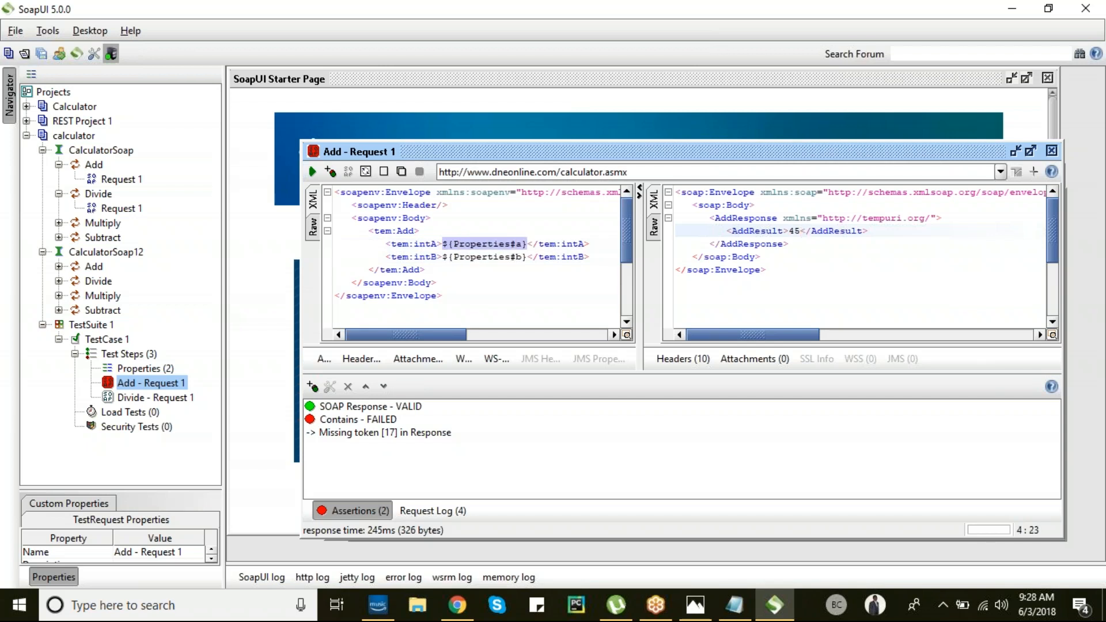
click(525, 257)
mouse_move(522, 257)
mouse_down()
mouse_move(445, 257)
mouse_move(528, 244)
mouse_up()
click(529, 257)
- Check that the Properties step holds a = 20 and b = 25, then bring up its Insert Step list
double_click(140, 370)
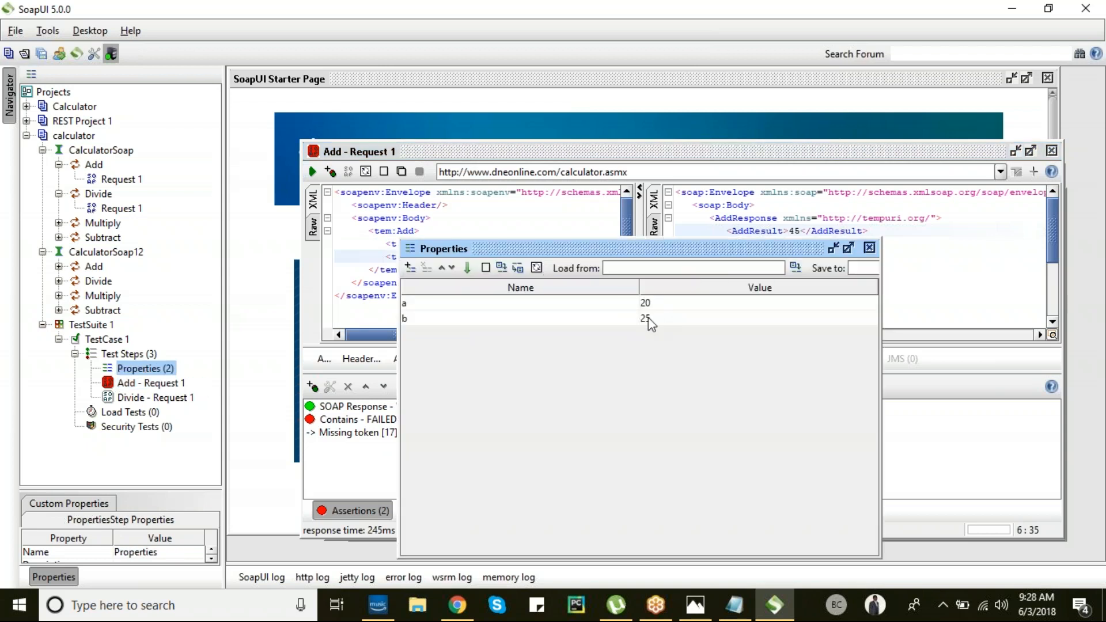
click(870, 249)
right_click(130, 375)
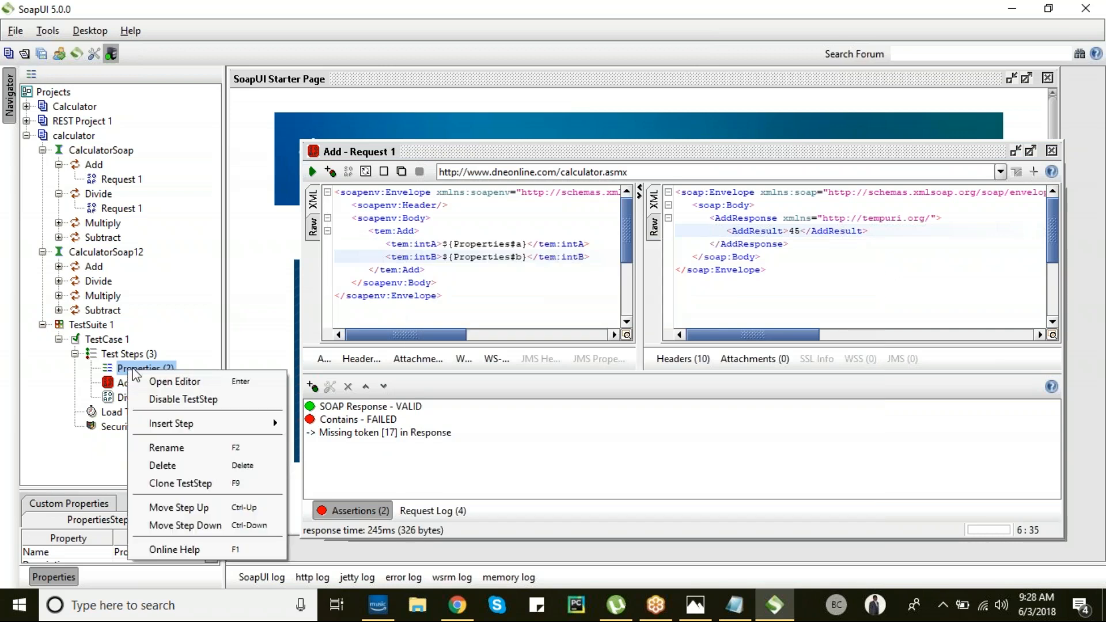
mouse_move(226, 433)
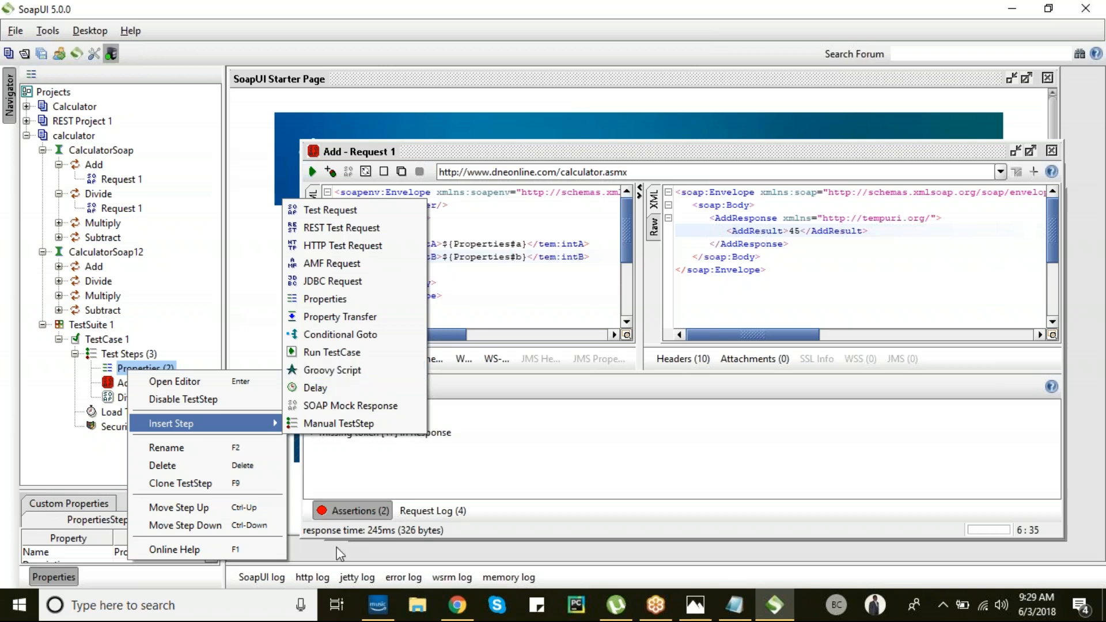
- Dismiss the Insert Step menu without adding anything and bring File Explorer to the front
click(417, 605)
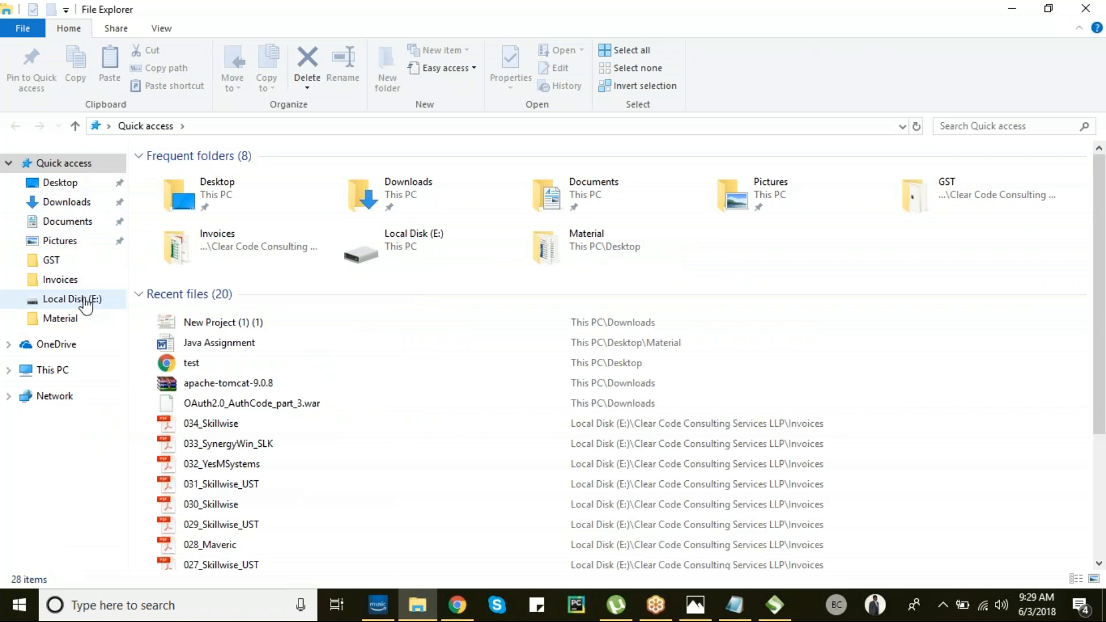
- Open the Program Files folder on Local Disk (C:) from This PC
click(86, 300)
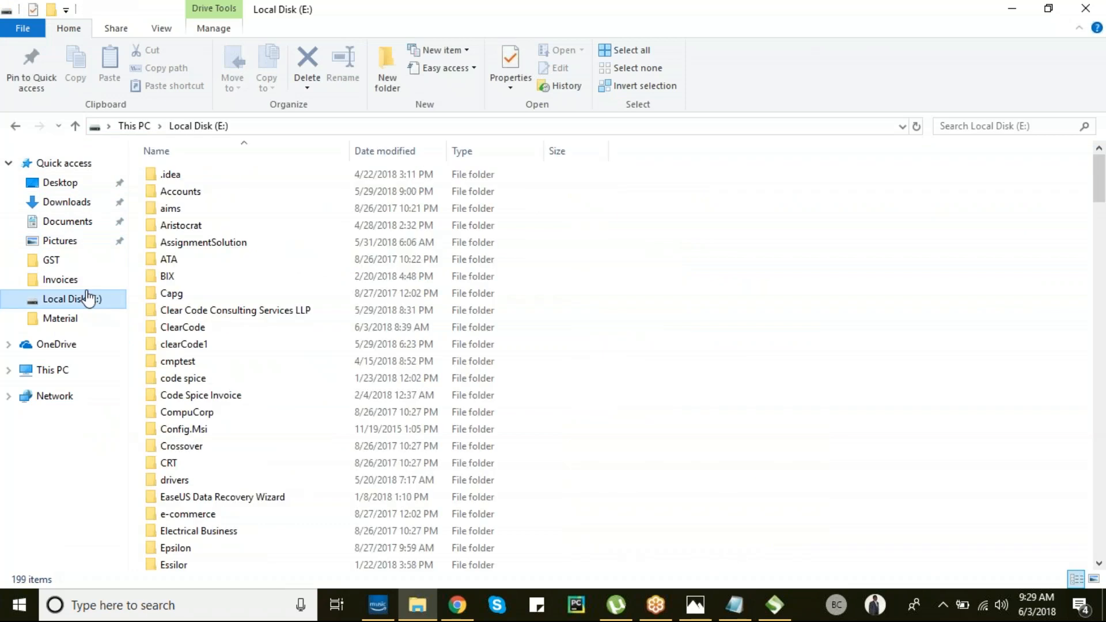
click(57, 370)
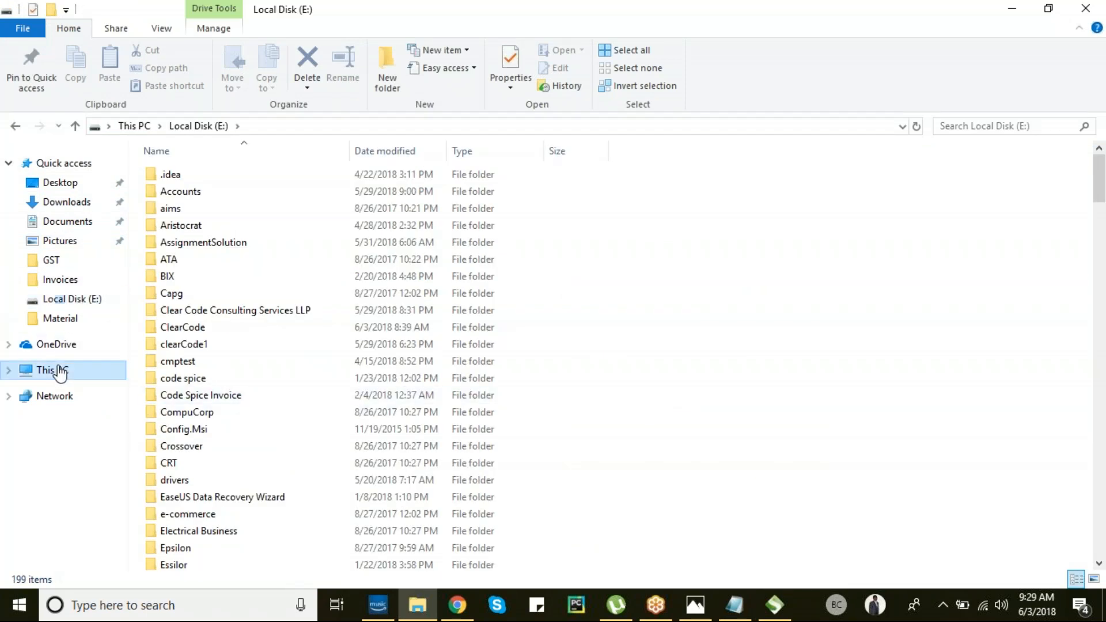
click(339, 310)
double_click(337, 303)
click(213, 328)
double_click(212, 327)
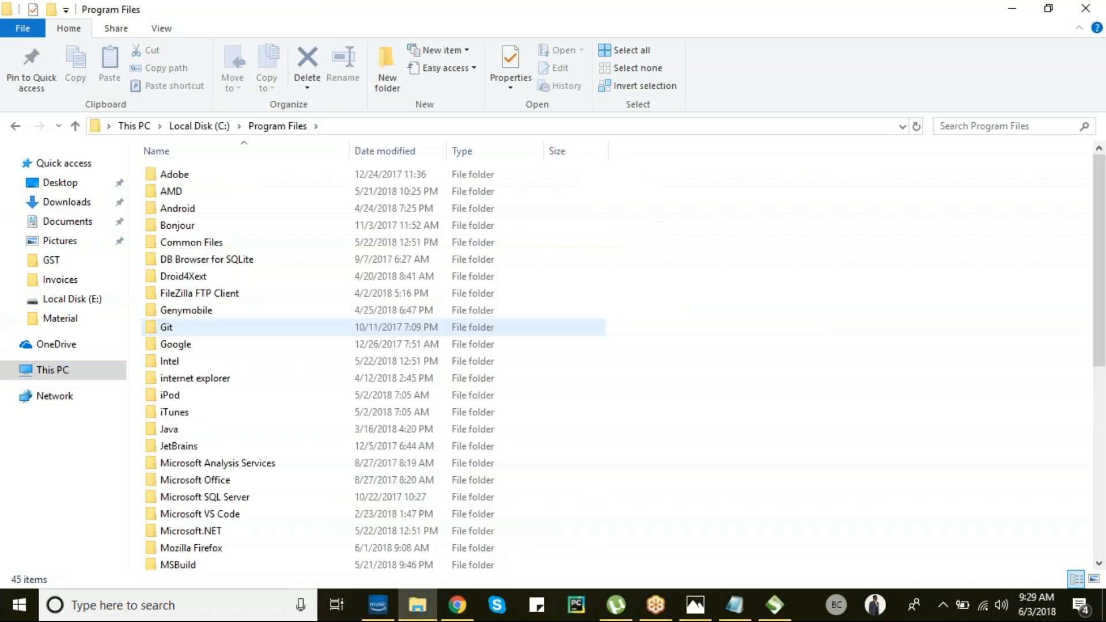
- Go into SmartBear\SoapUI-5.0.0 and look inside its lib folder
key(s)
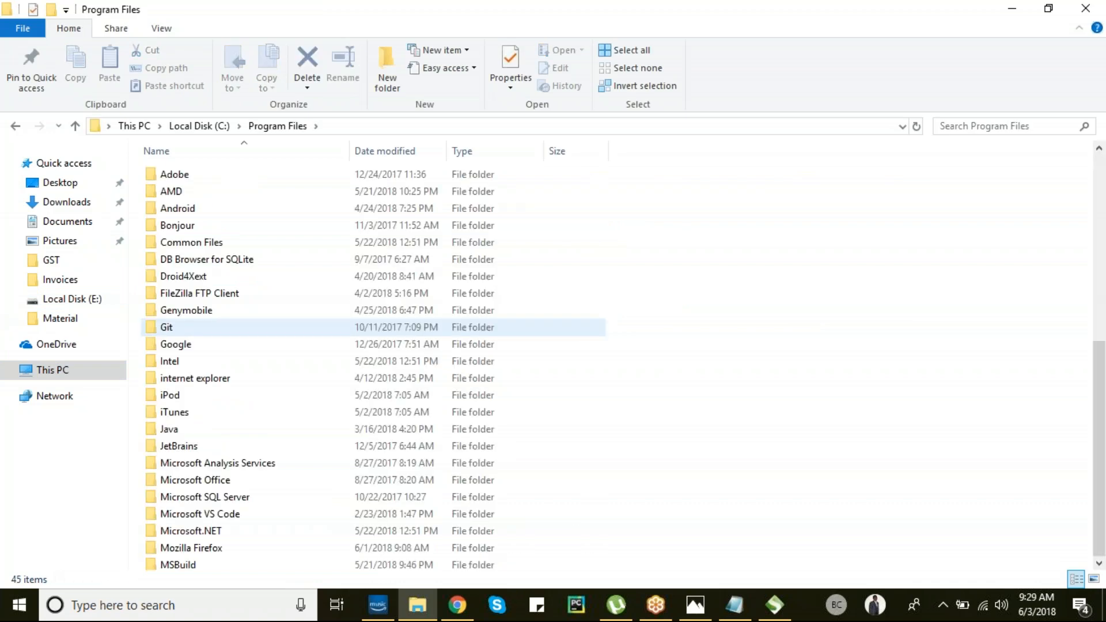
key(Return)
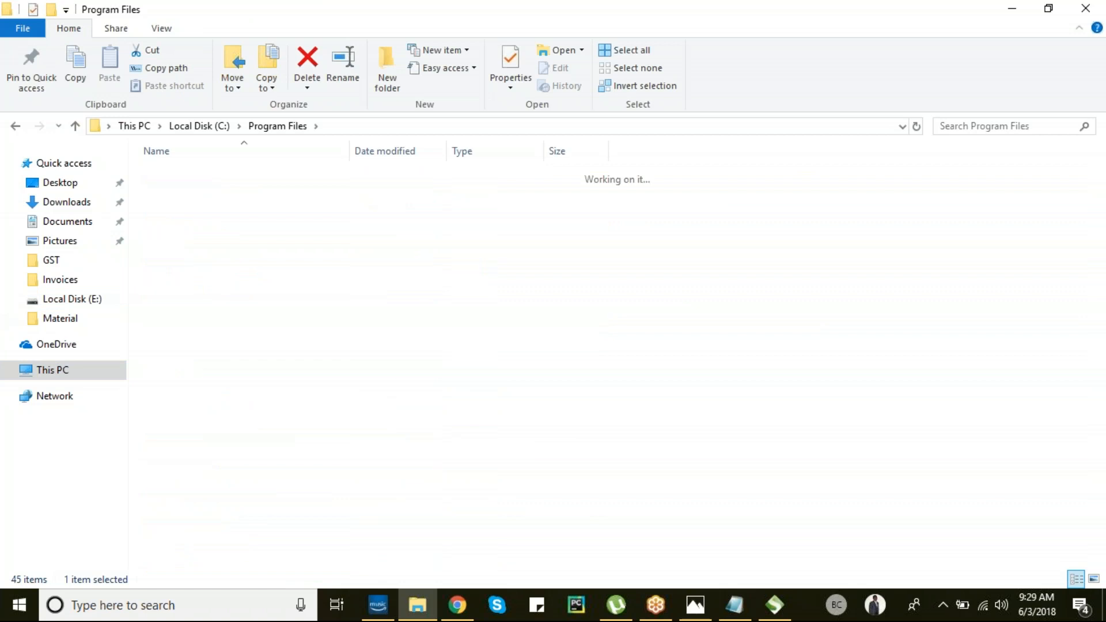
key(s)
key(s)
key(s)
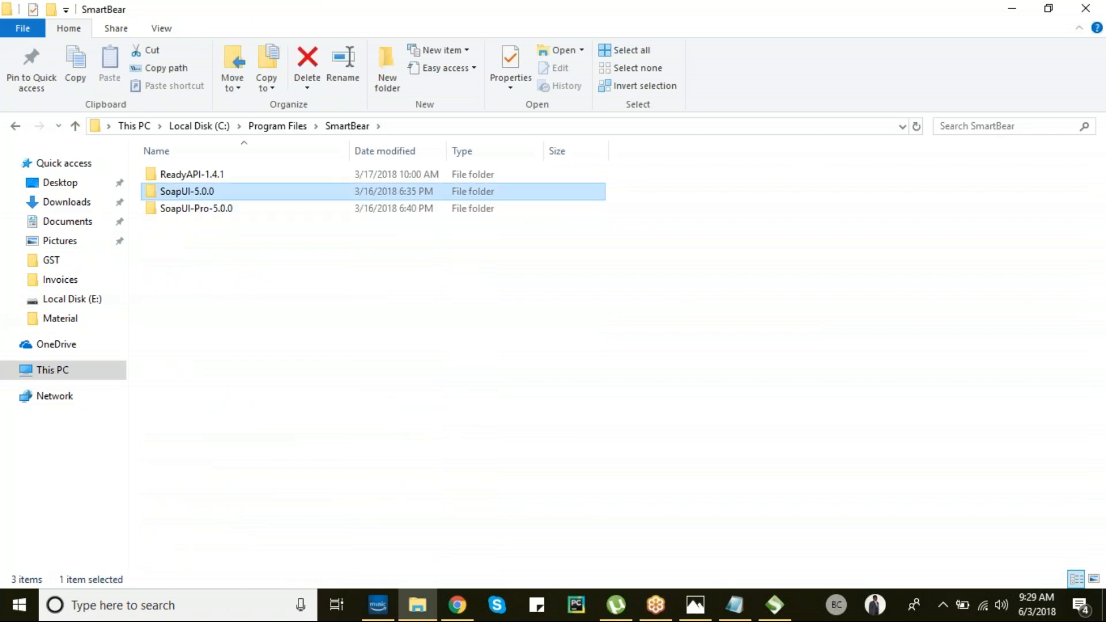
key(Return)
key(j)
key(r)
key(Down)
key(Down)
key(Down)
key(Down)
key(Up)
key(Up)
key(Up)
key(Up)
key(Up)
key(Up)
key(Down)
key(Down)
key(Down)
key(Return)
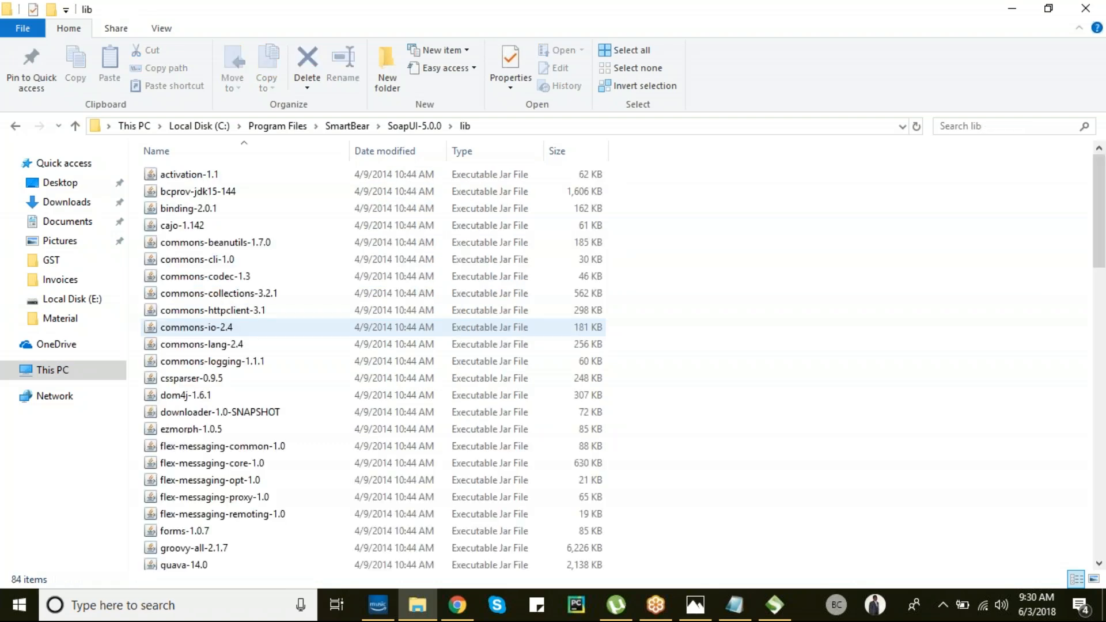
- Return to SoapUI-5.0.0, open bin\ext and select its full folder path
key(BackSpace)
key(Return)
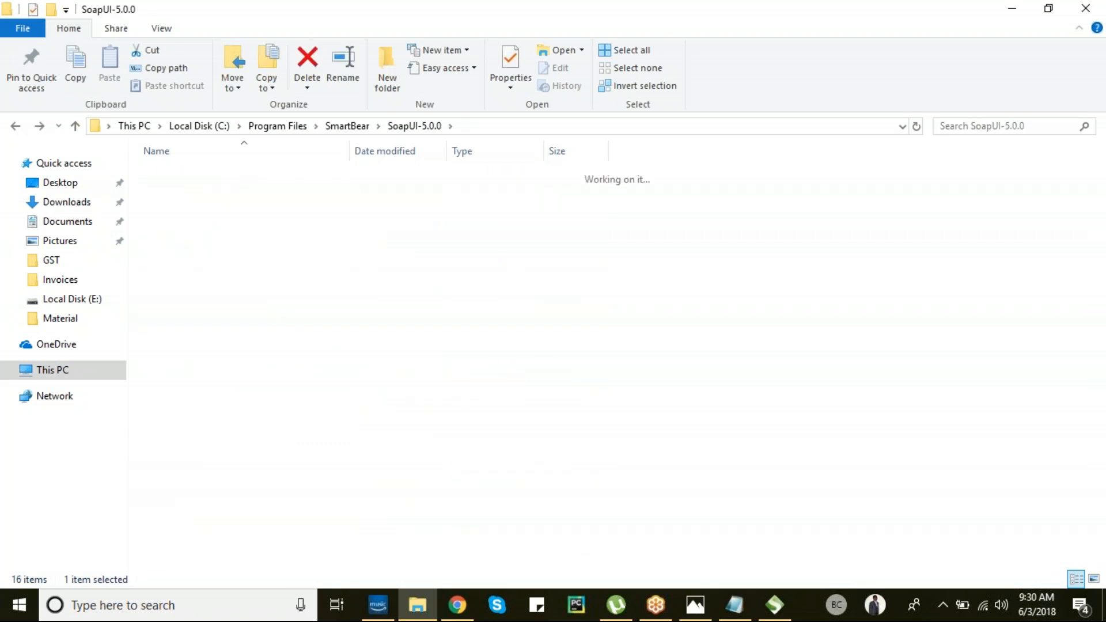
key(e)
key(Return)
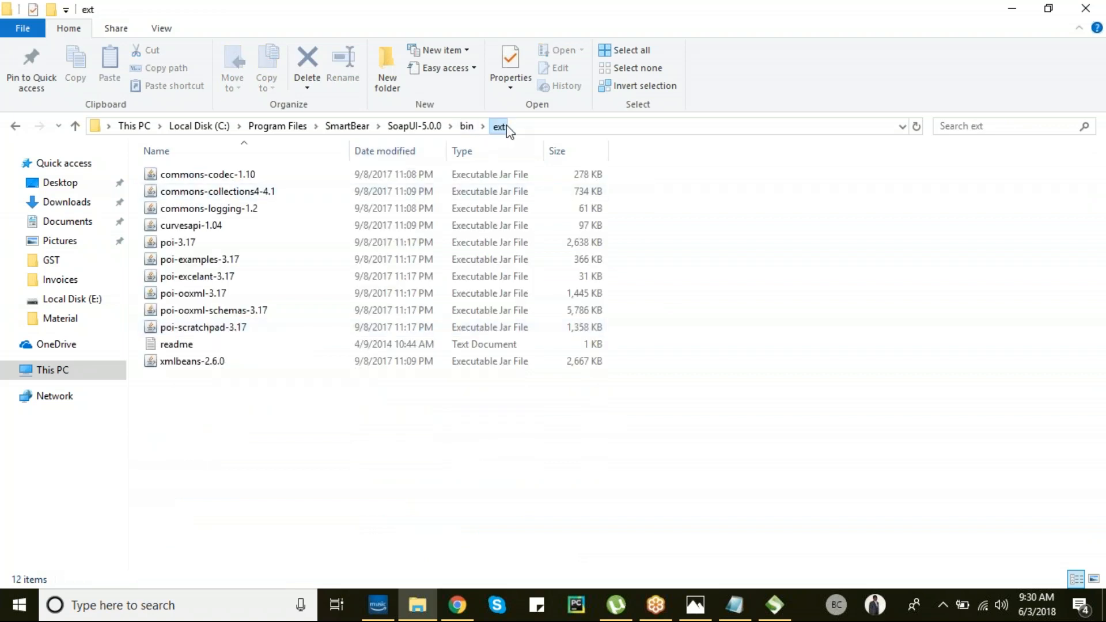
click(525, 126)
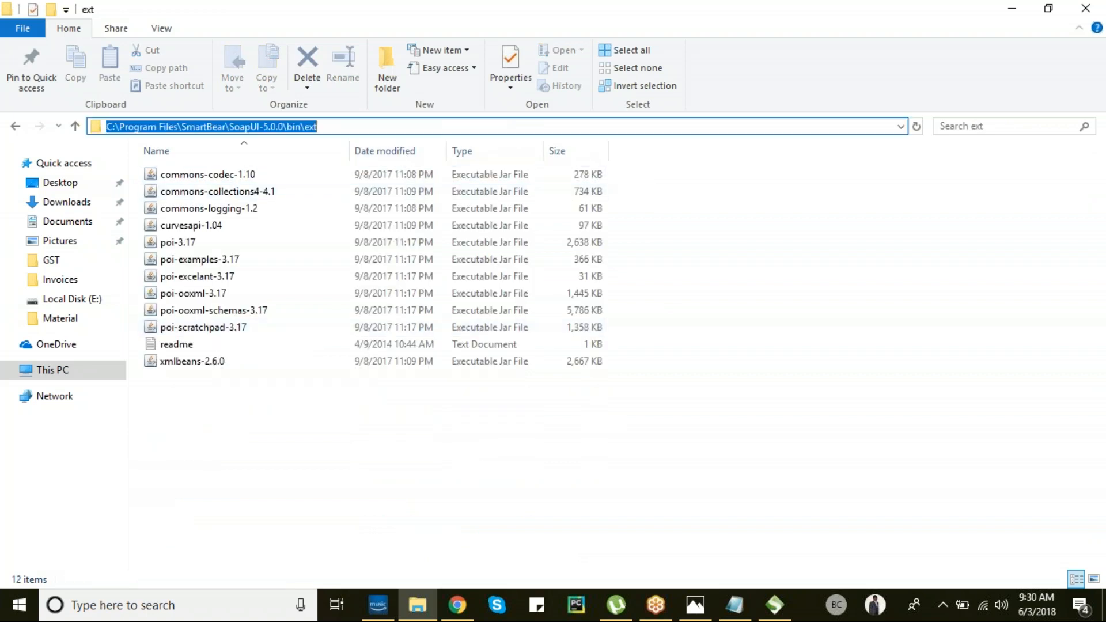
double_click(187, 346)
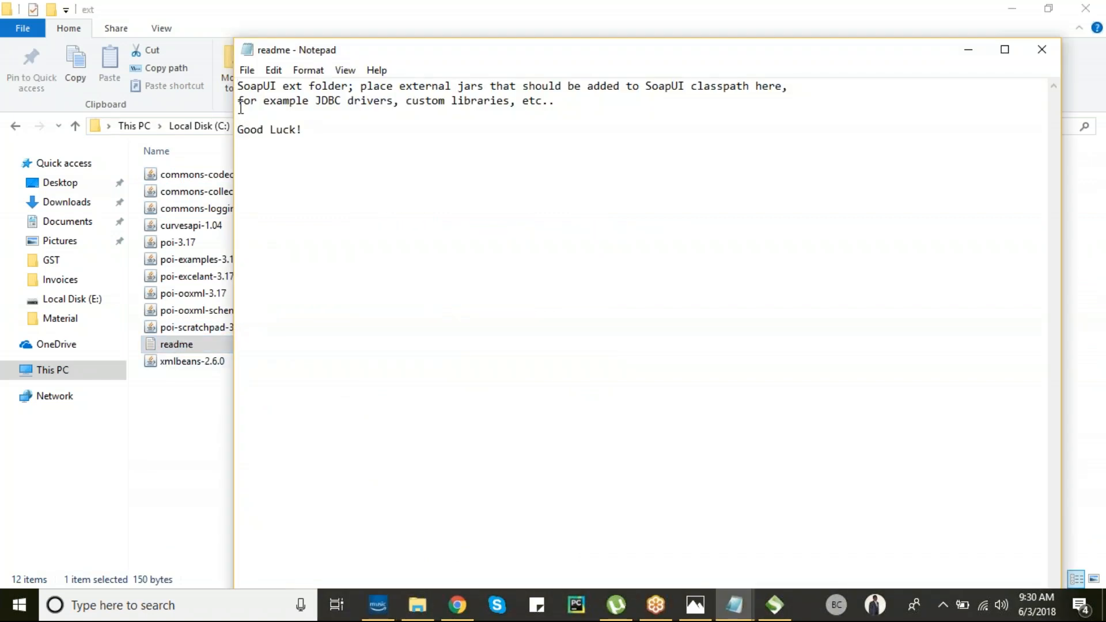
drag(237, 87, 571, 164)
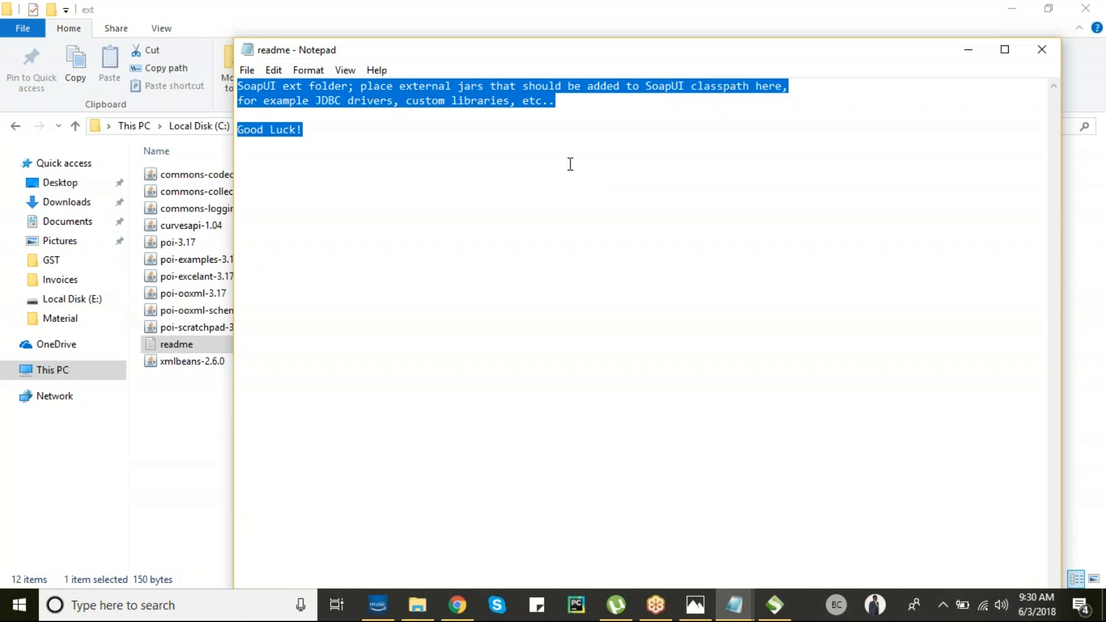
click(433, 145)
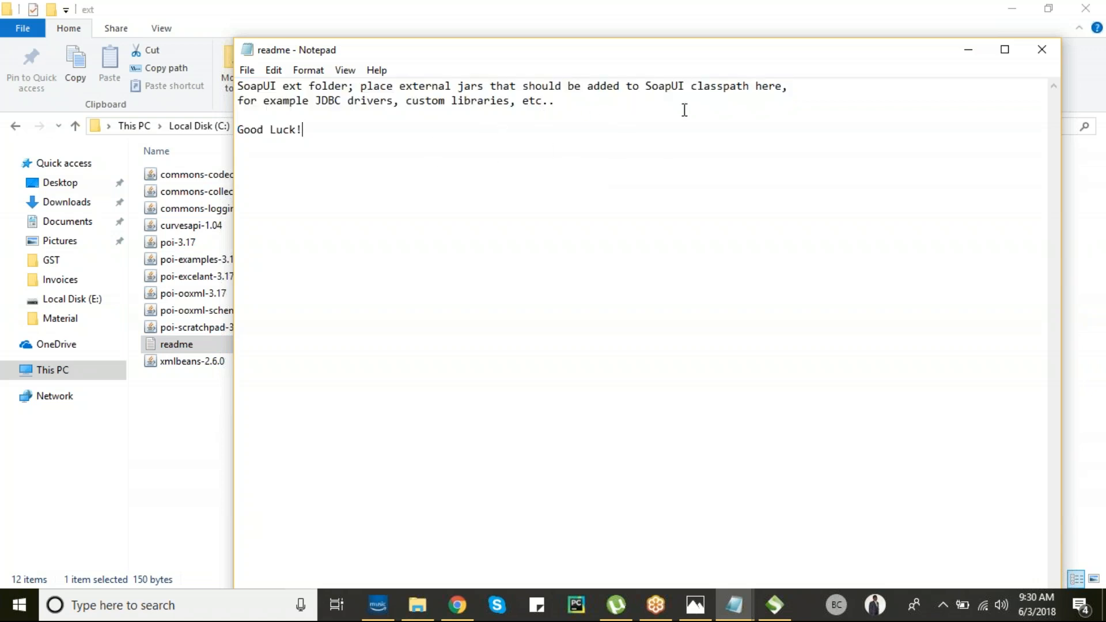
click(1042, 55)
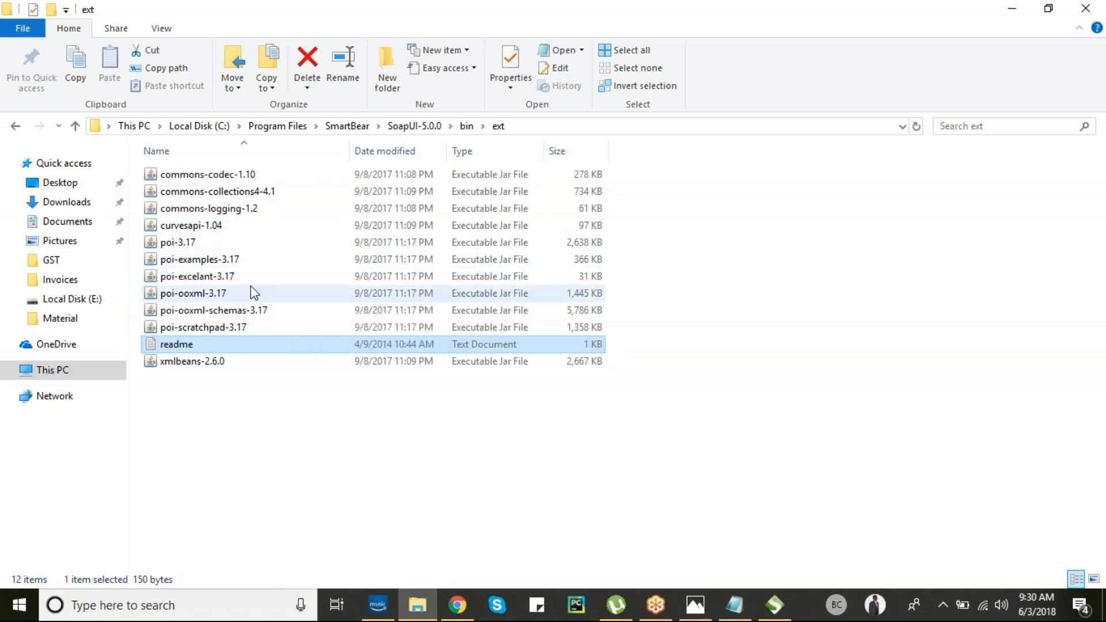
- Bring SoapUI Pro 5.0.0 back in front, abandoning a Windows search for 'soap'
click(775, 605)
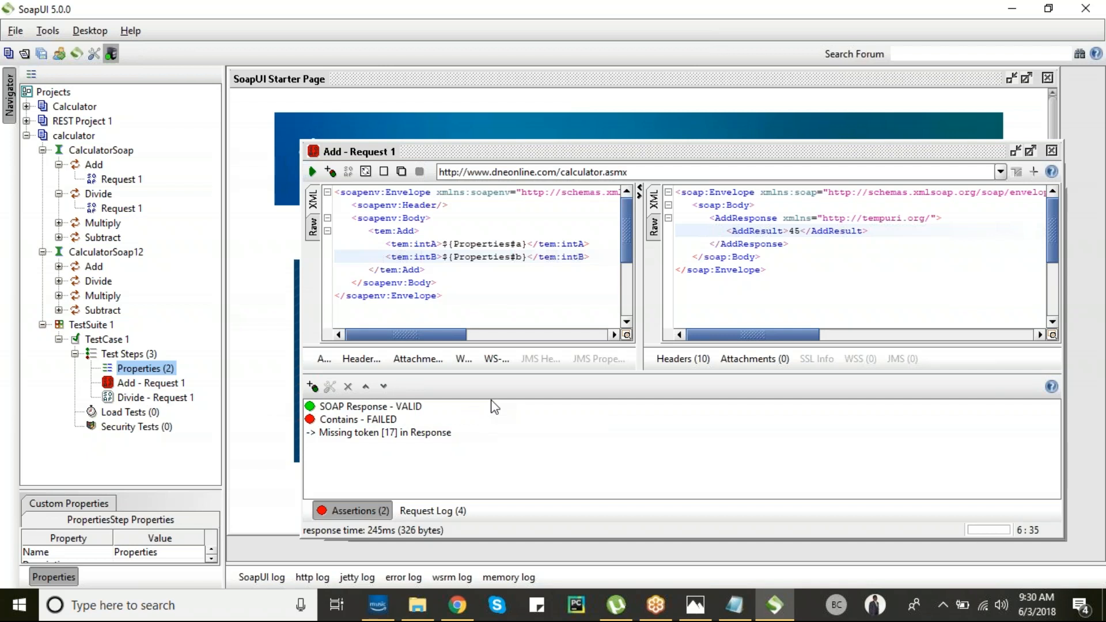
key(super)
text(soap)
key(Escape)
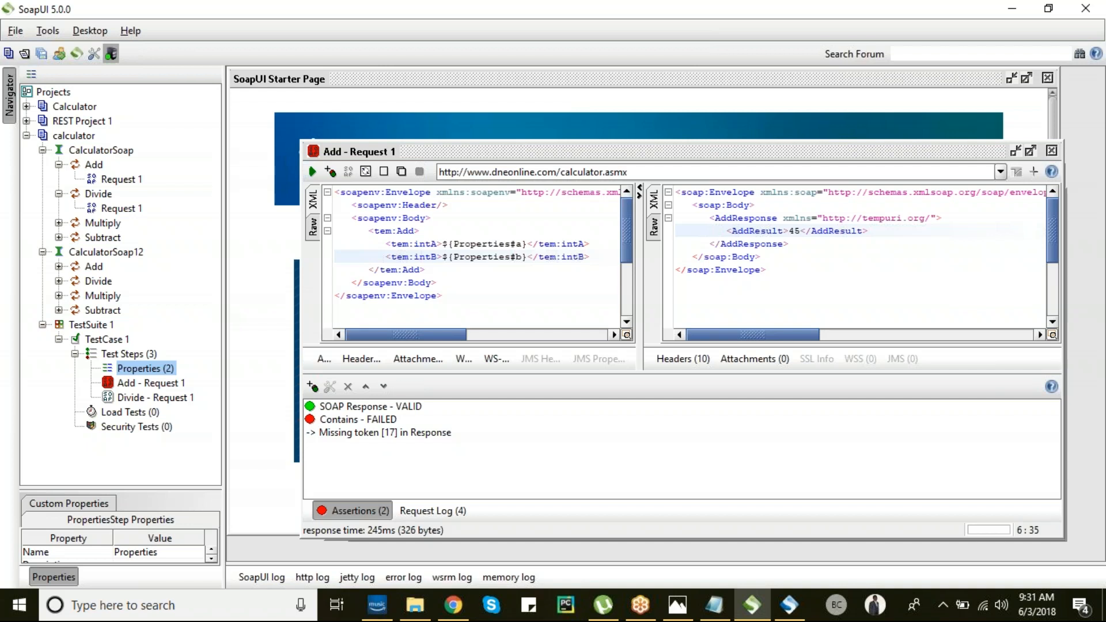
click(790, 605)
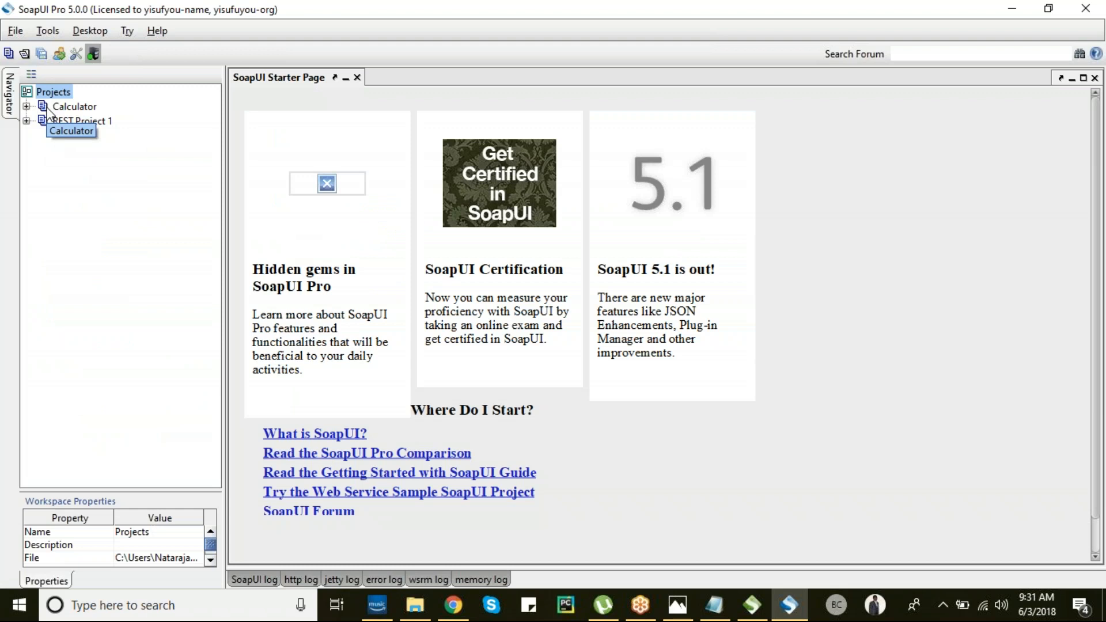
- Add a DataSource step under Calculator > TestSuite 1 > TestCase 1 and drag it to the top
click(26, 106)
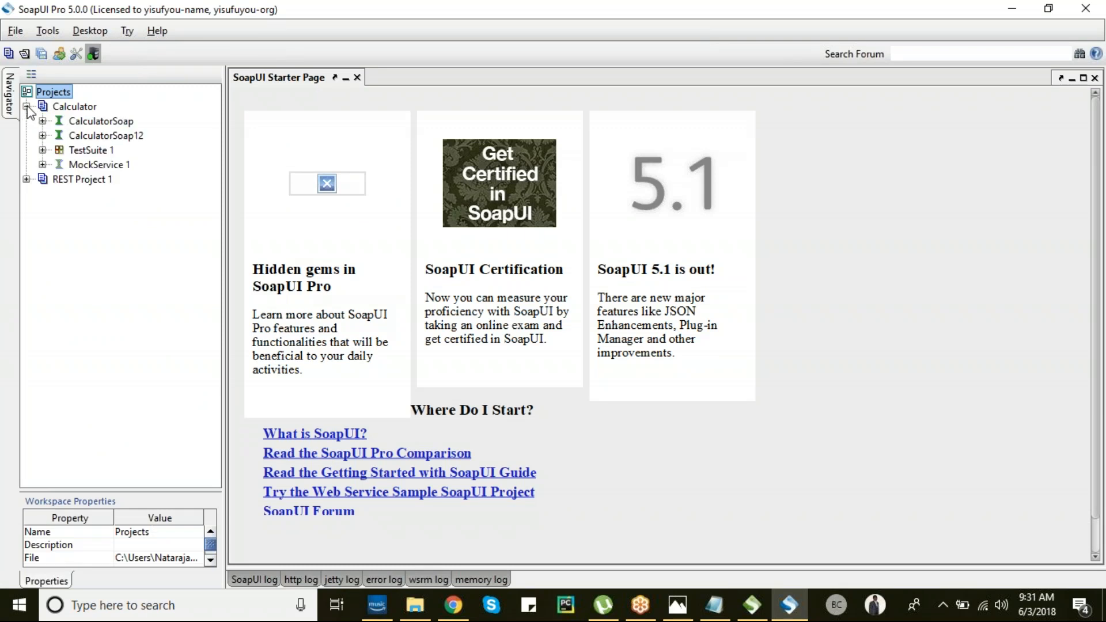
click(42, 150)
click(59, 164)
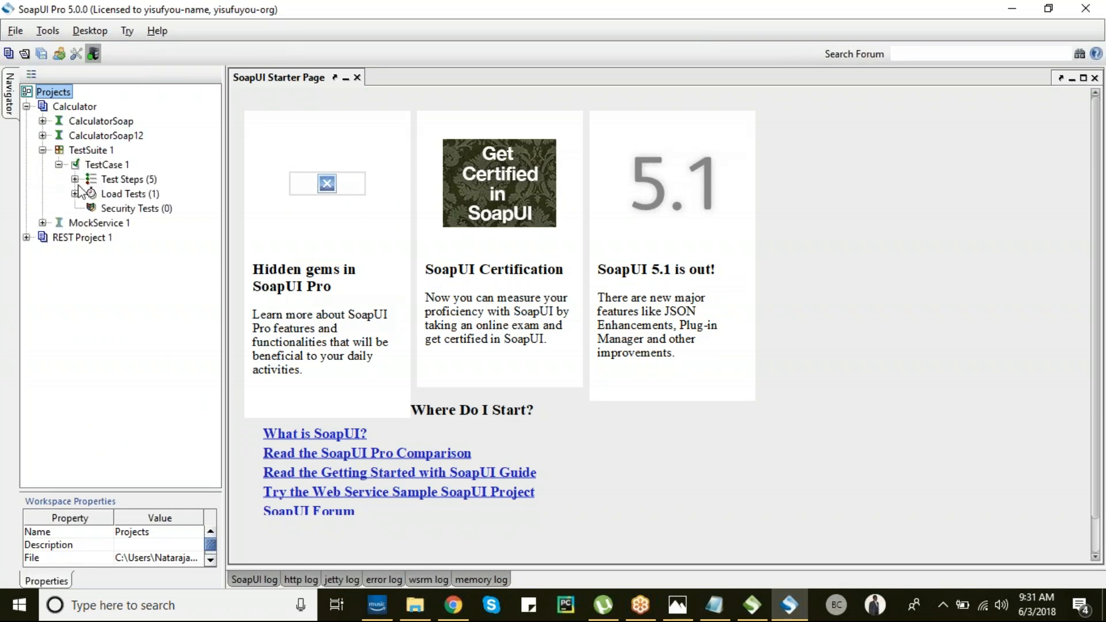
click(75, 179)
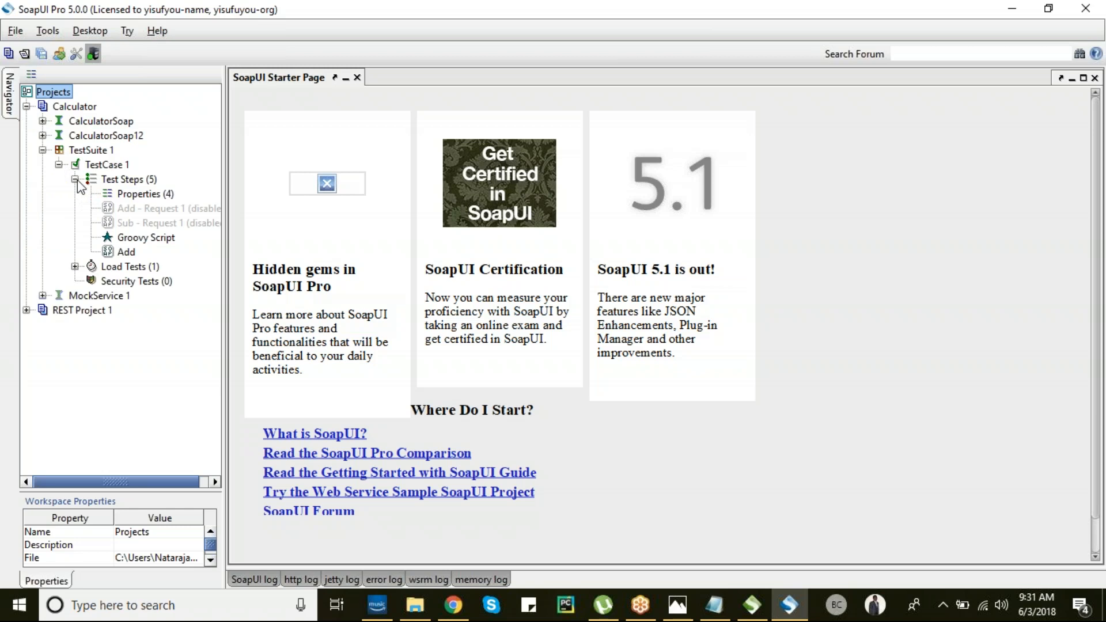
right_click(140, 181)
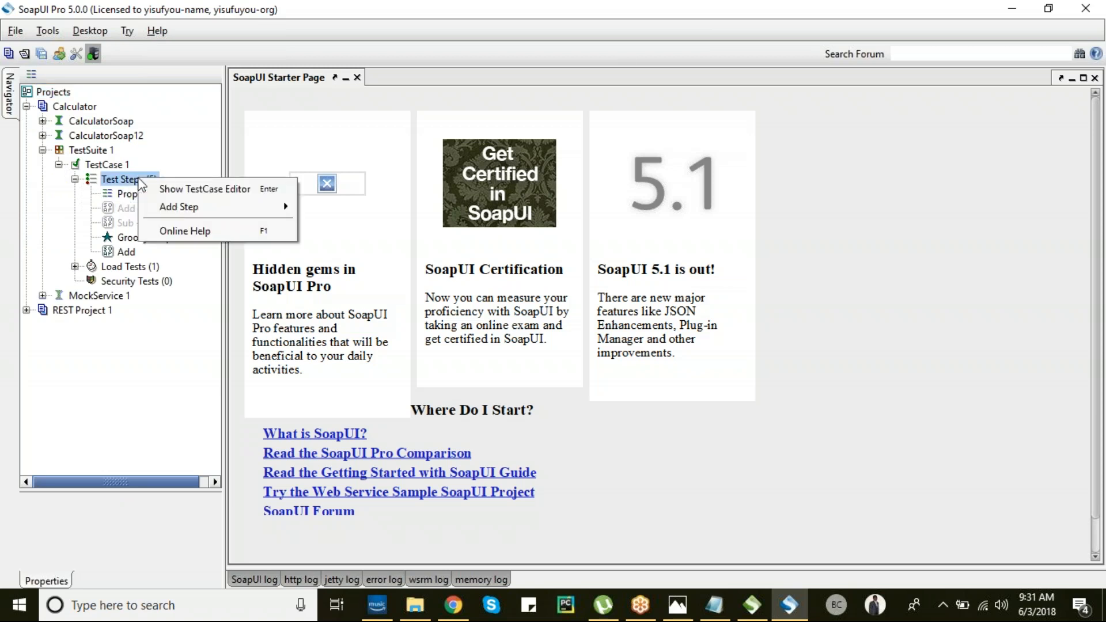
mouse_move(217, 205)
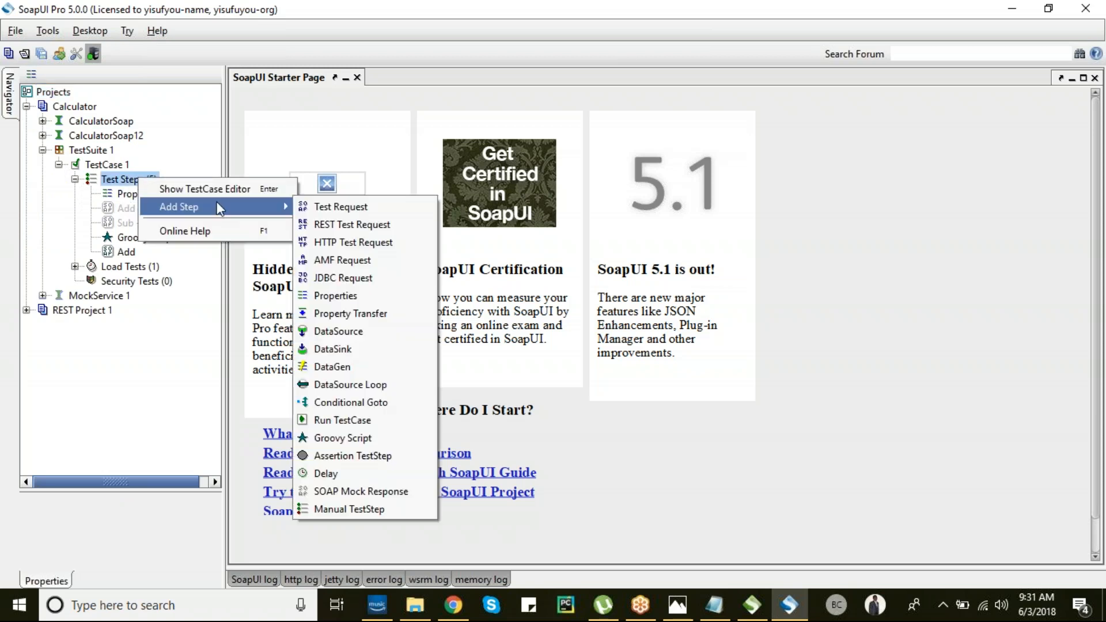
click(345, 332)
click(532, 323)
drag(110, 268, 144, 198)
- Set the DataSource type to Grid
click(562, 99)
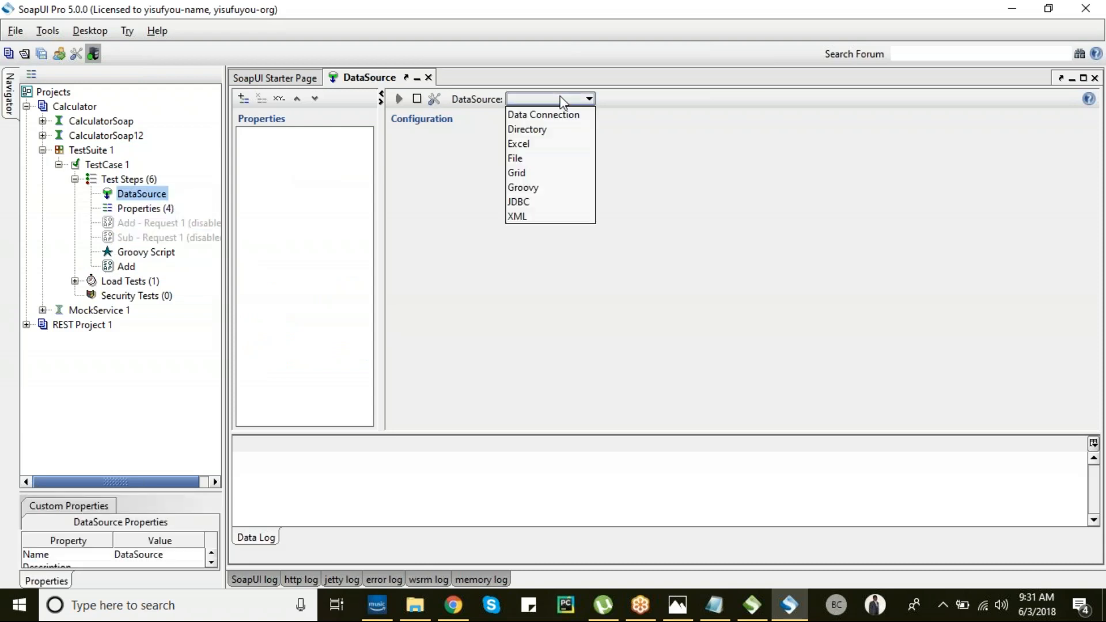
click(522, 172)
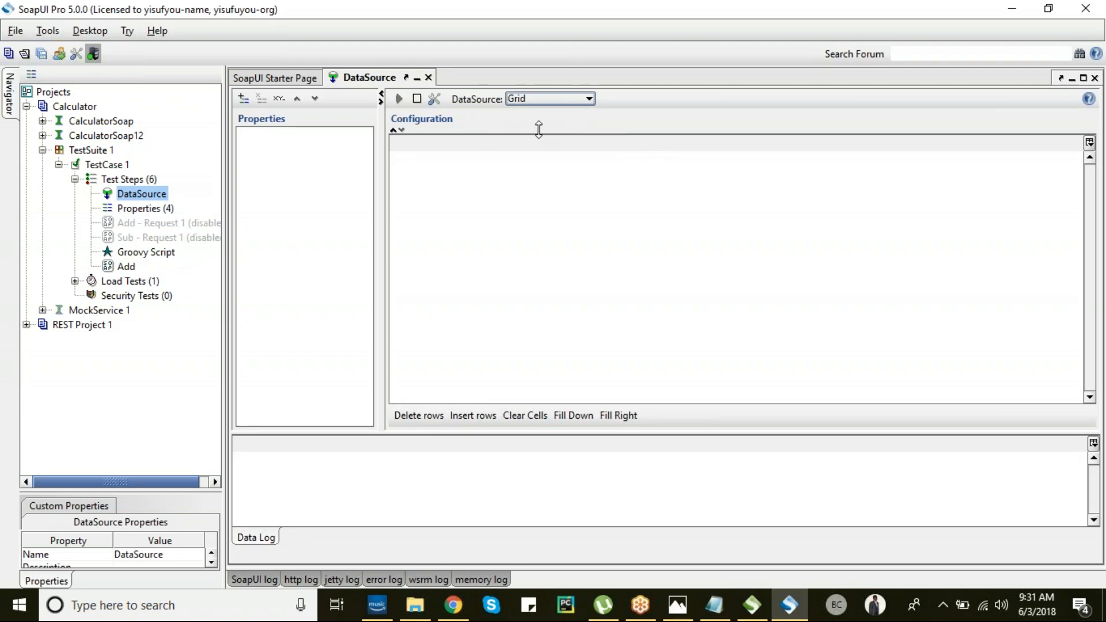
click(340, 132)
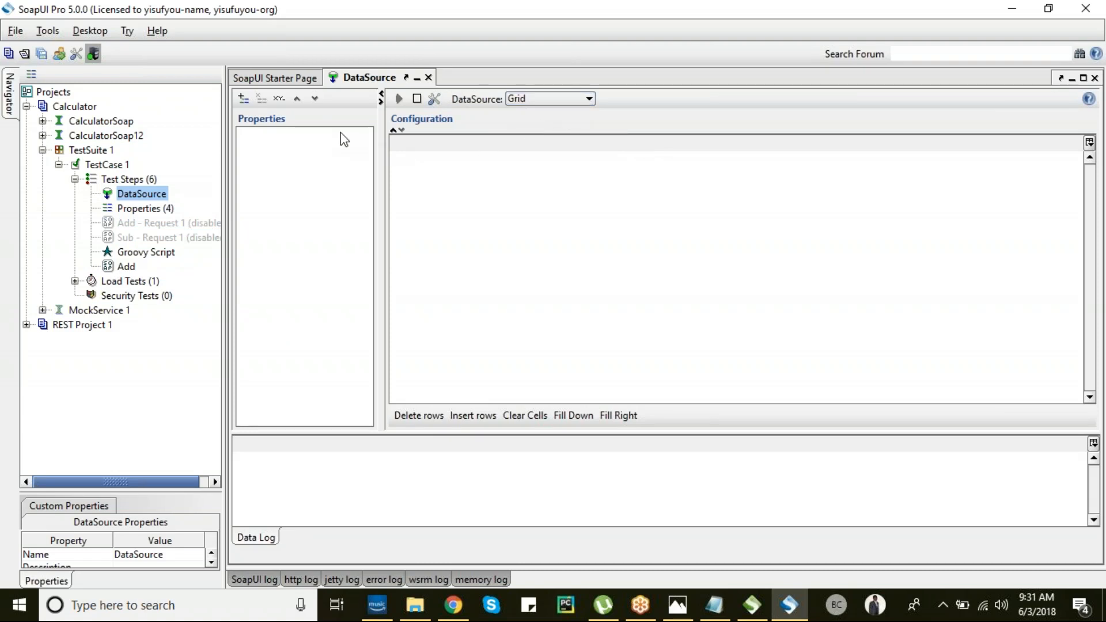
- Add properties a and b and begin editing the first value in column a
click(244, 98)
text(a)
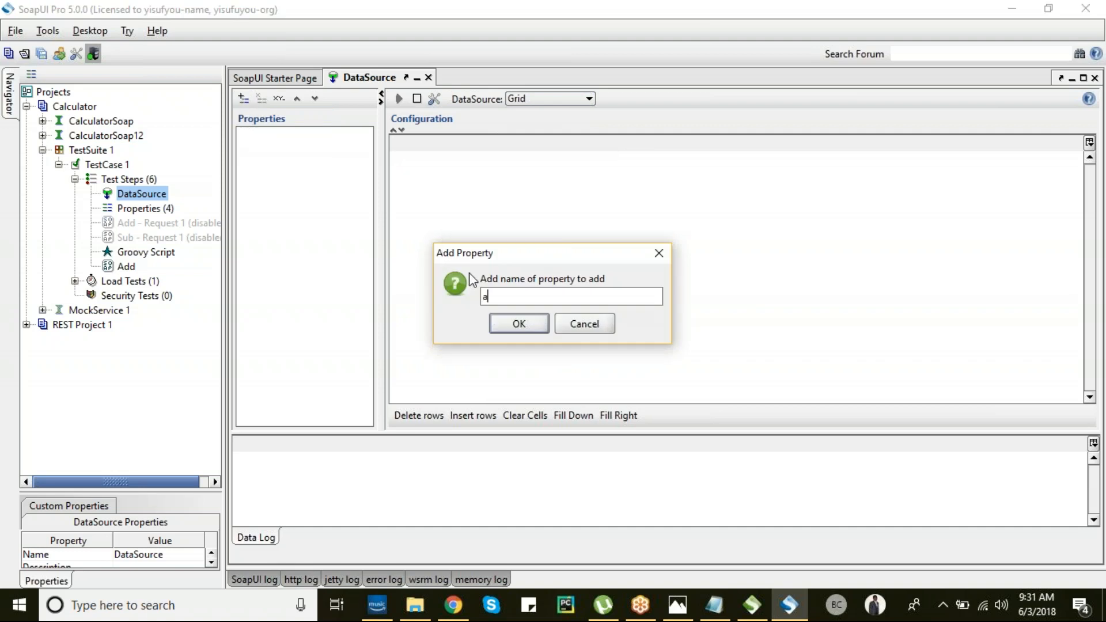
click(518, 324)
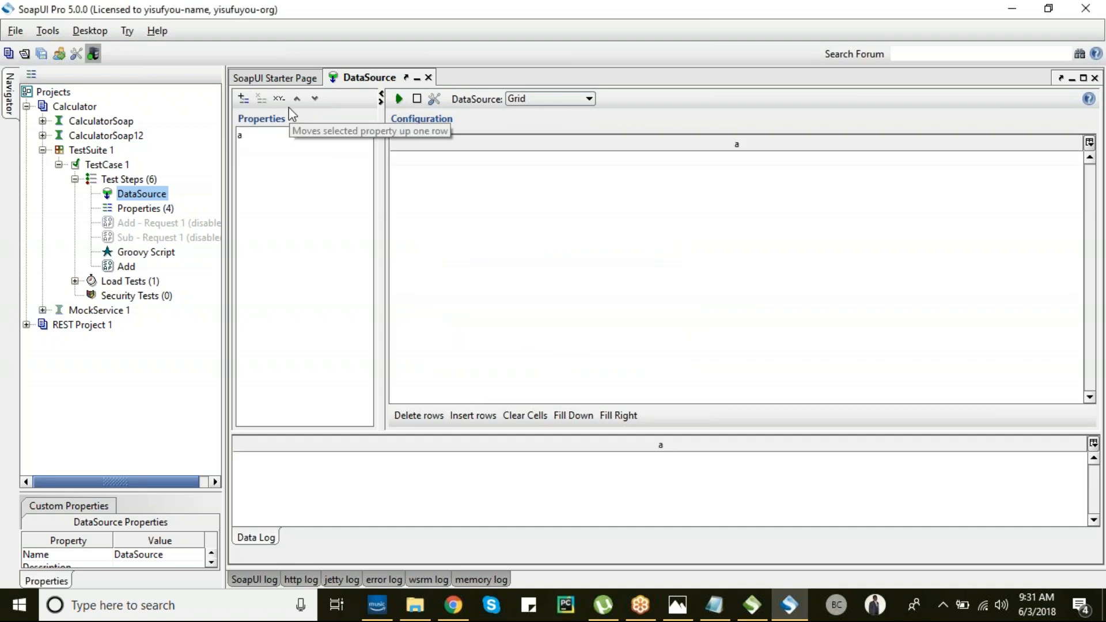
click(243, 98)
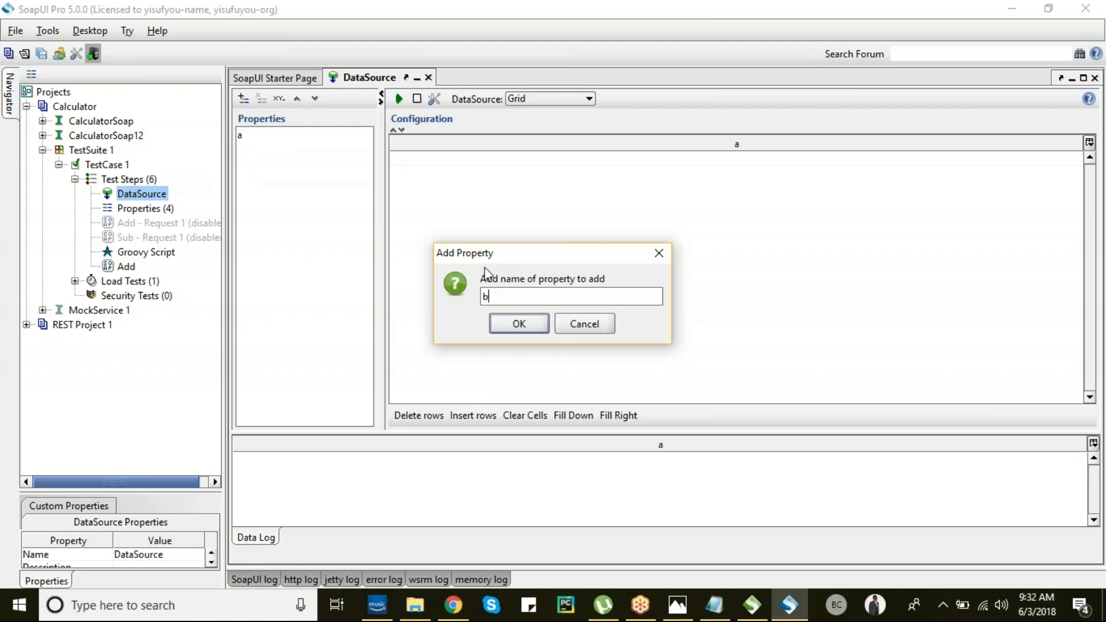
click(519, 331)
click(489, 161)
double_click(500, 160)
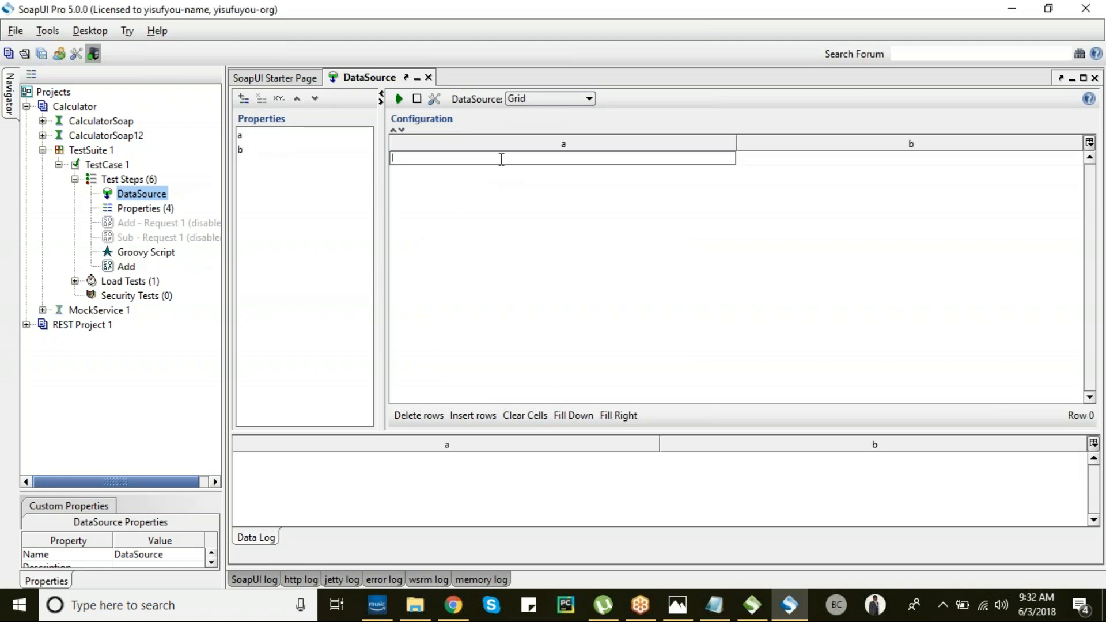
- Fill grid column a with 10, 20, 30, 40 and 50
key(Return)
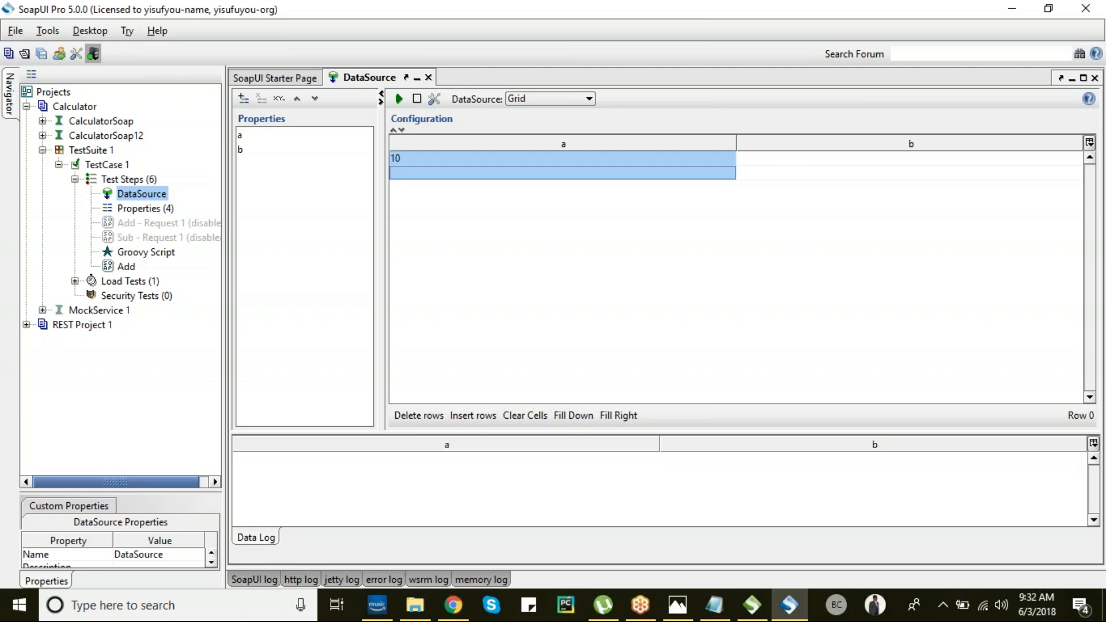
text(20)
key(Return)
text(30)
key(Return)
text(40)
key(Return)
text(50)
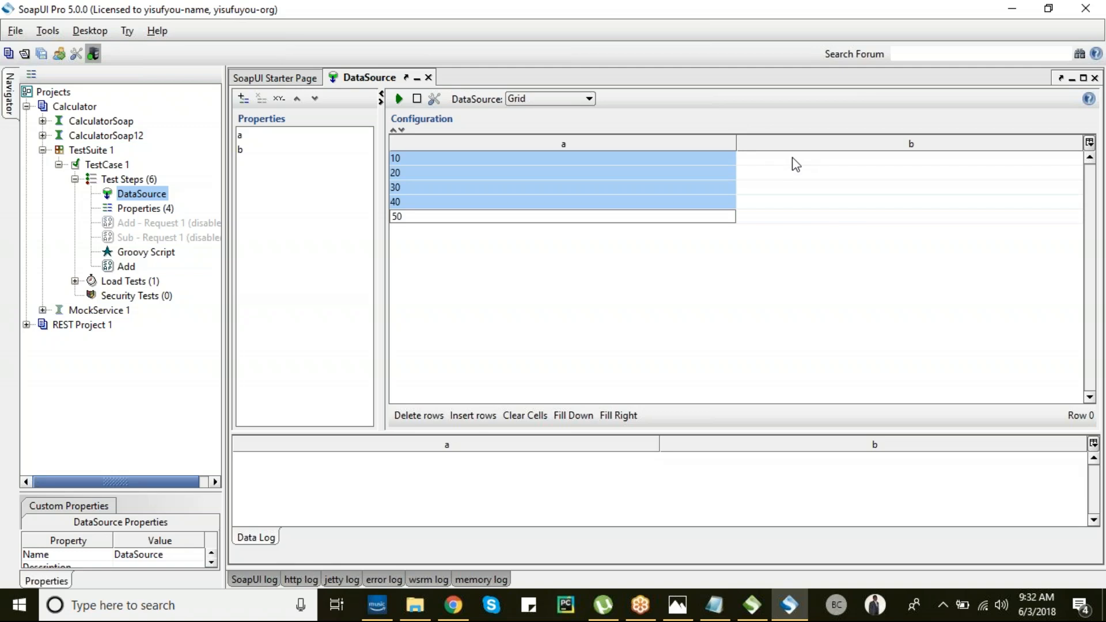
- Fill grid column b with 60, 70, 80, 90, 100 and 110
click(793, 158)
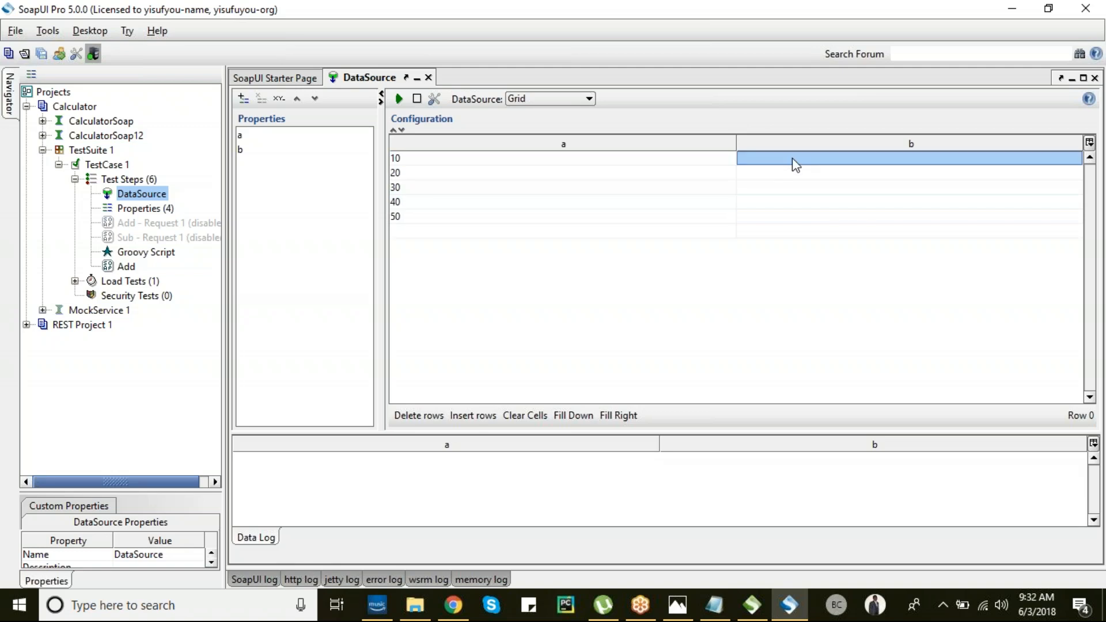
text(60)
key(Return)
text(70)
key(Return)
text(80)
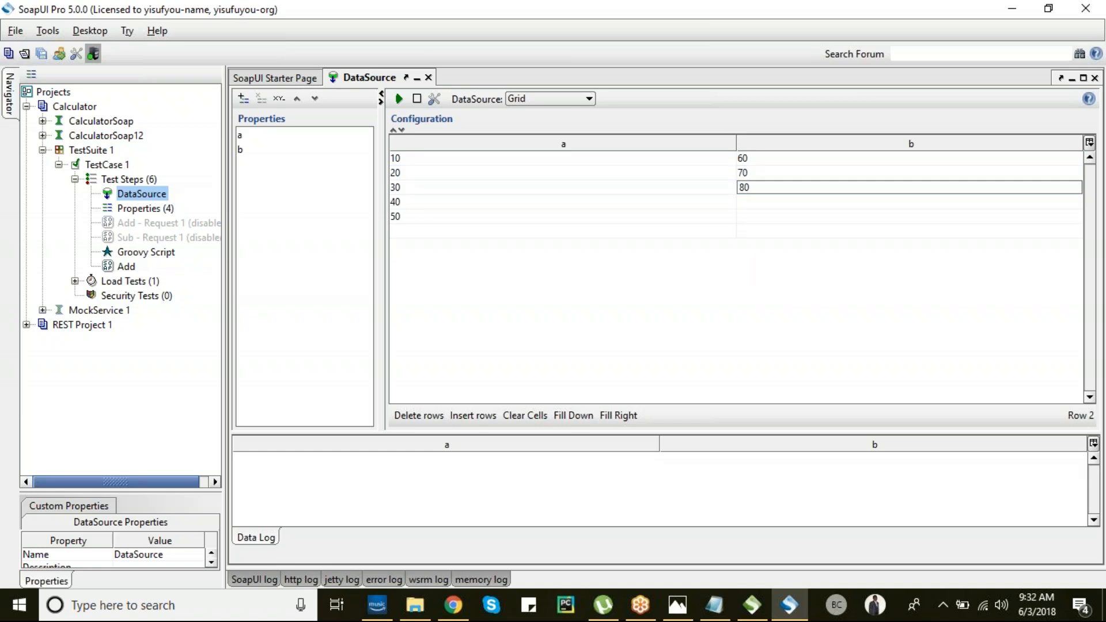
key(Return)
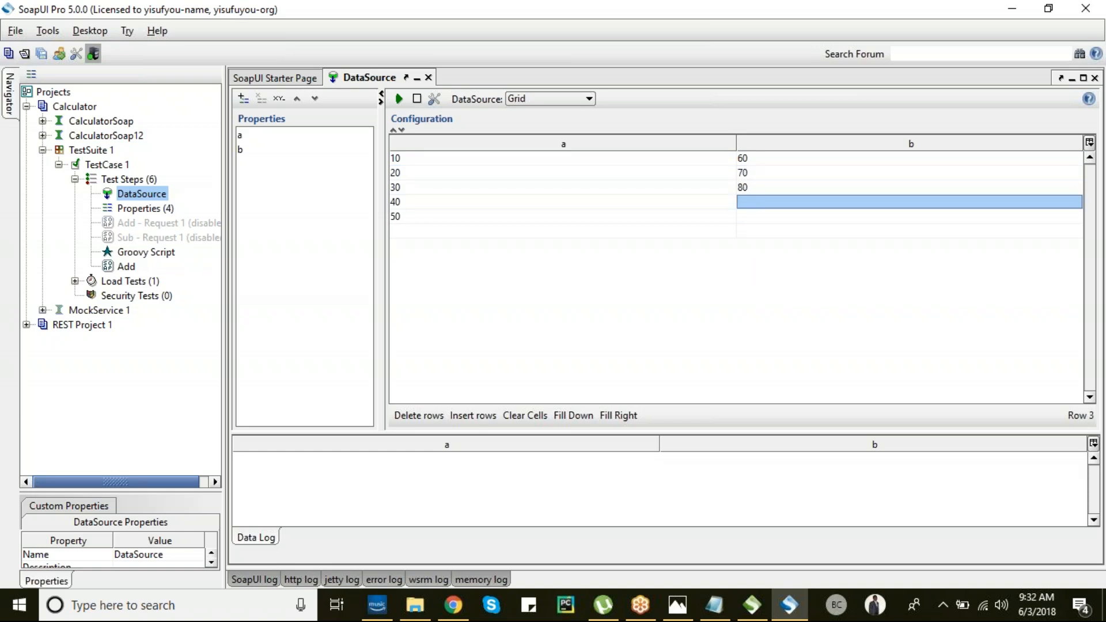
text(90)
key(Return)
text(100)
key(Return)
text(110)
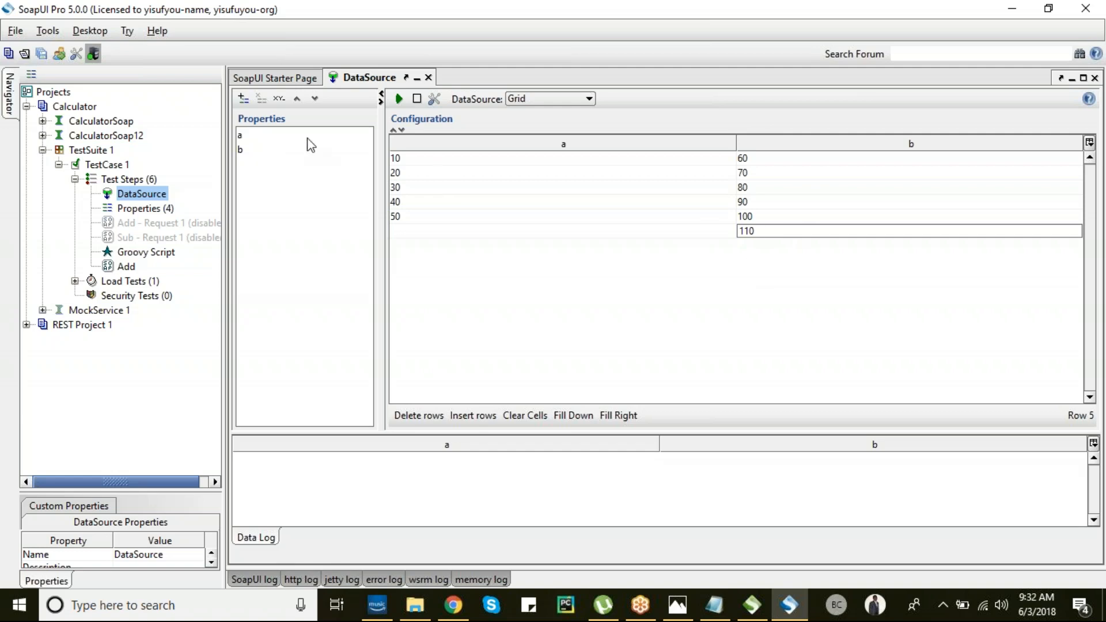
mouse_move(134, 212)
mouse_down()
mouse_move(135, 237)
mouse_move(134, 209)
mouse_up()
- Delete the Properties test step from TestCase 1
right_click(134, 211)
click(167, 301)
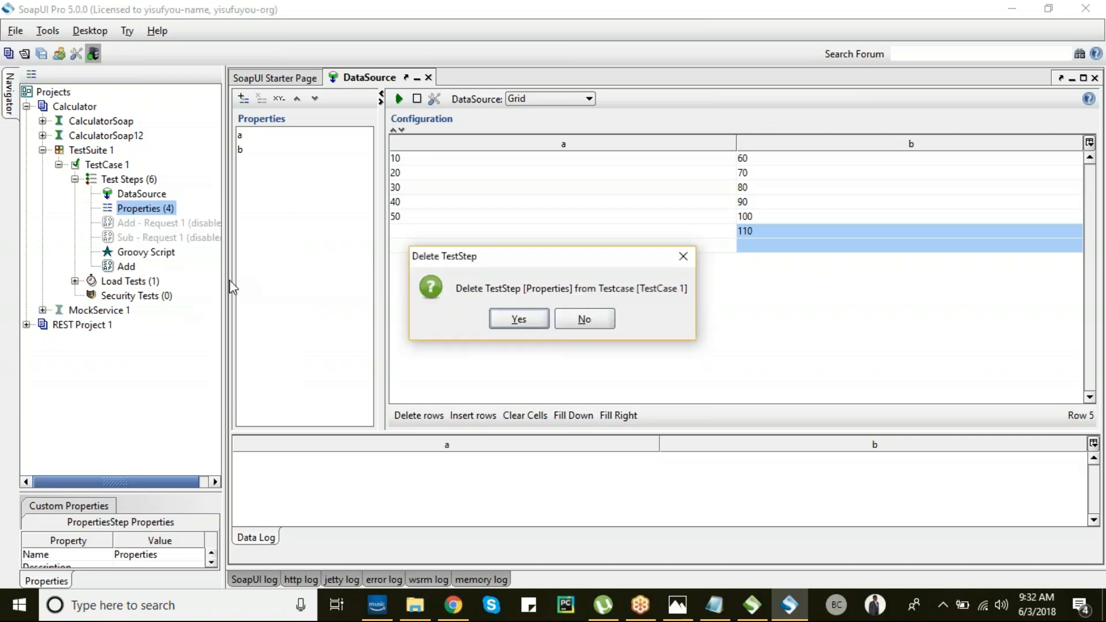
click(516, 318)
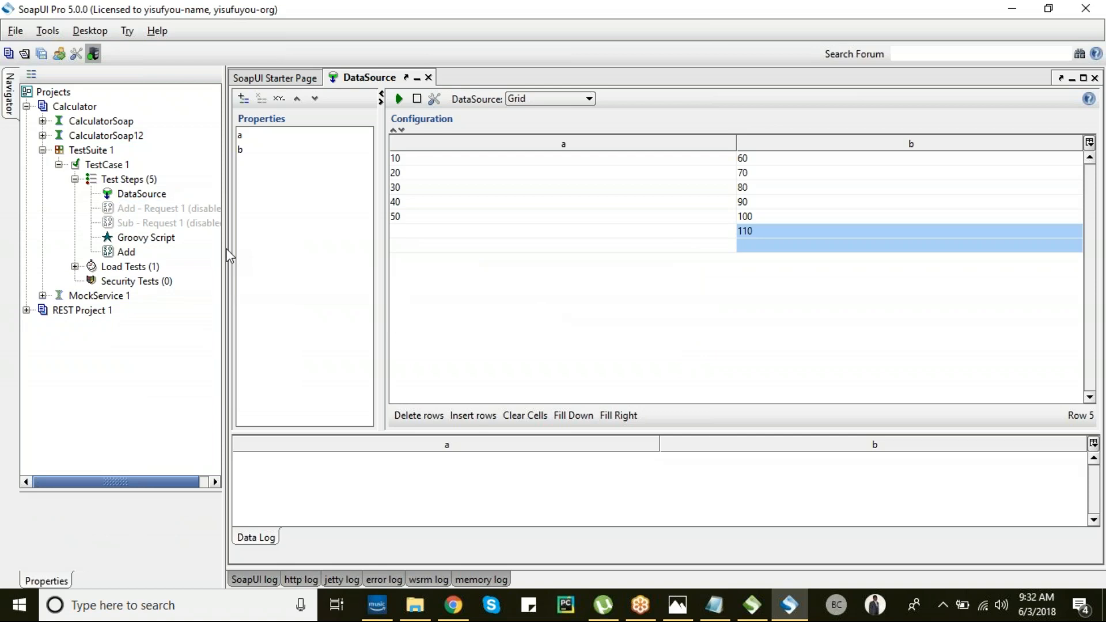
- Open Add - Request 1, check its XML and form views, then switch to SoapUI 5.0.0
click(152, 210)
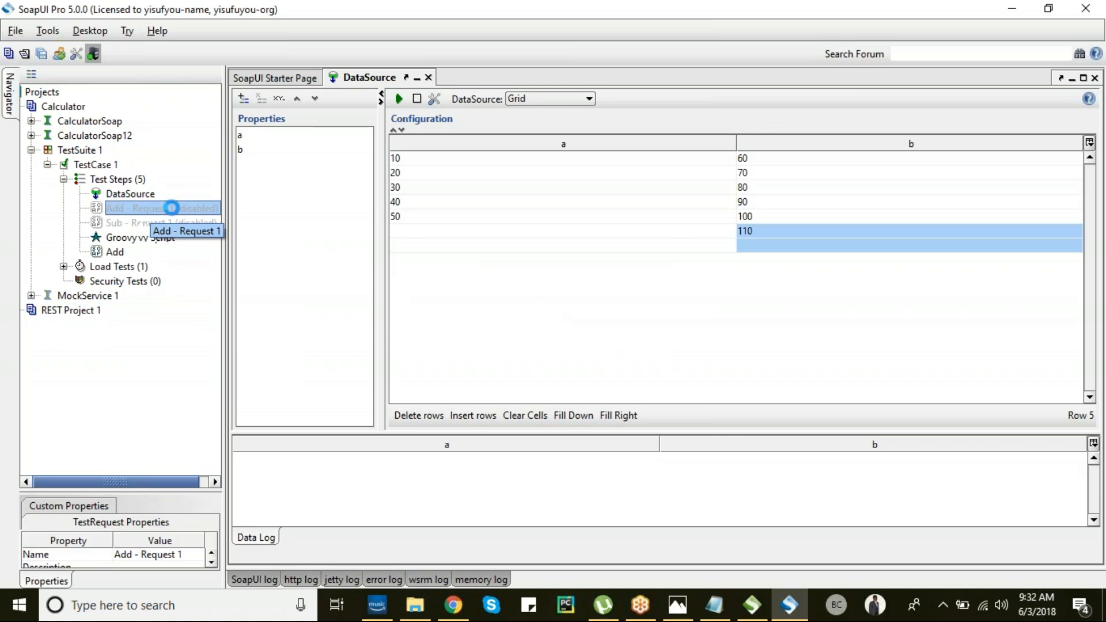
double_click(153, 224)
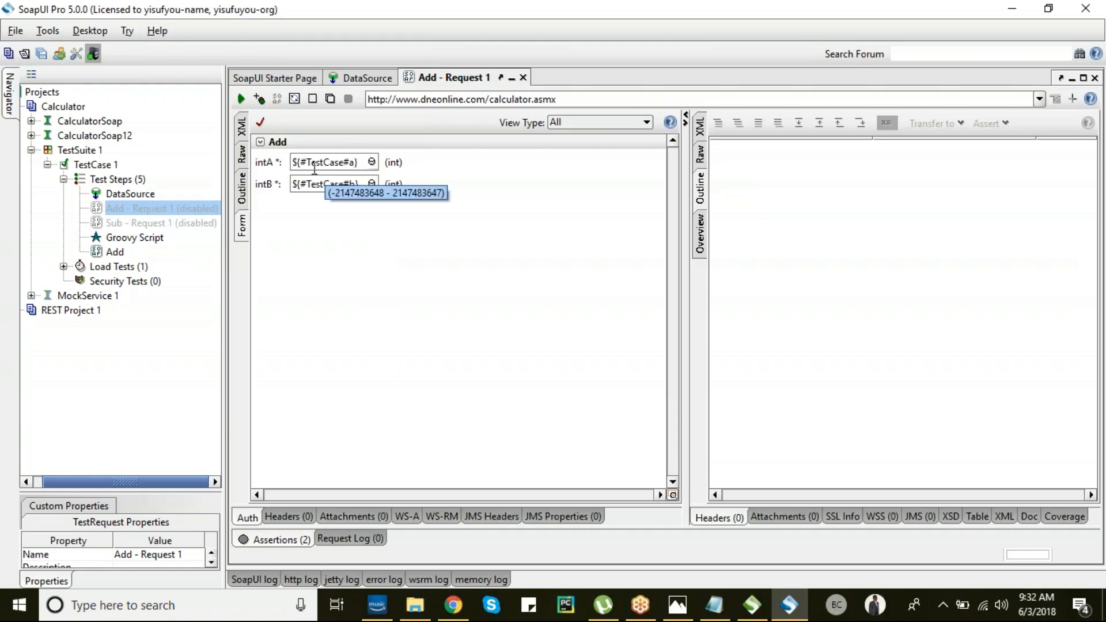
click(242, 133)
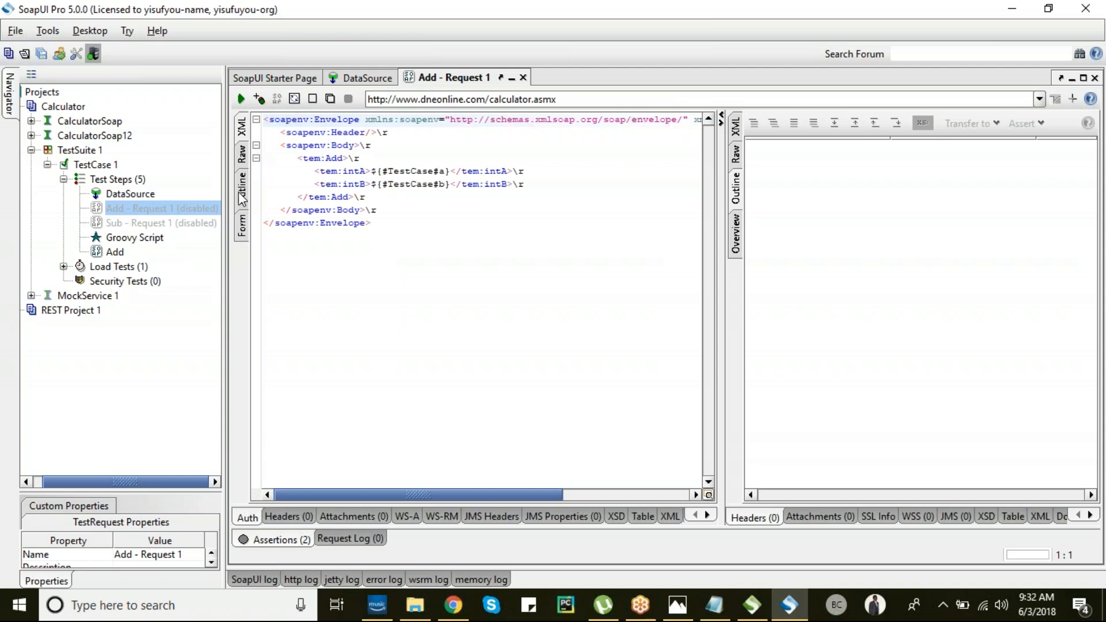
click(242, 225)
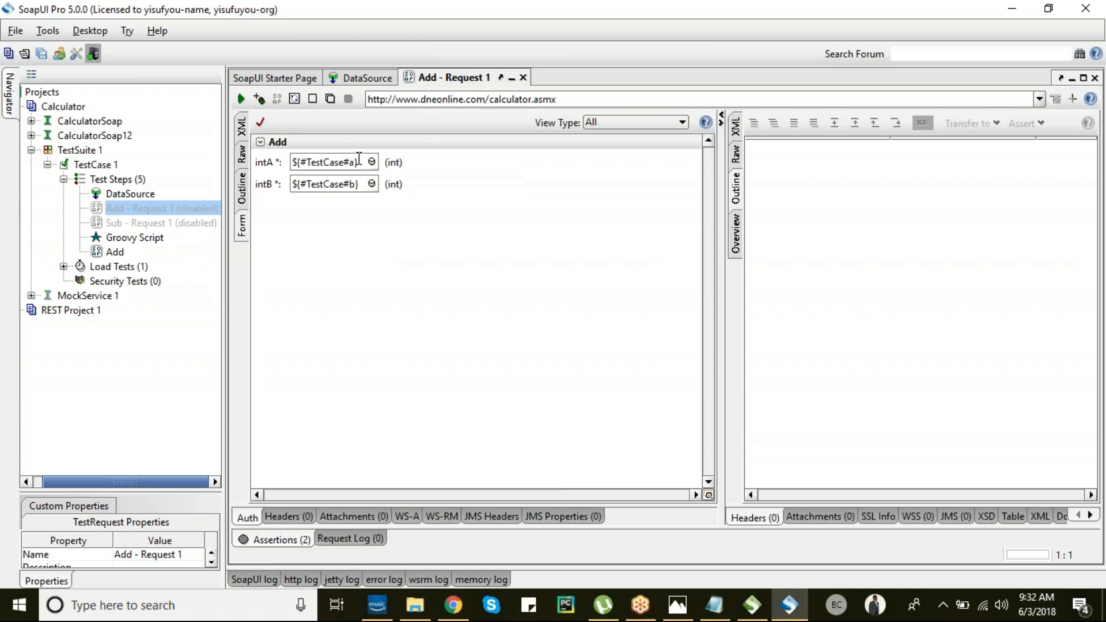
drag(358, 162, 344, 162)
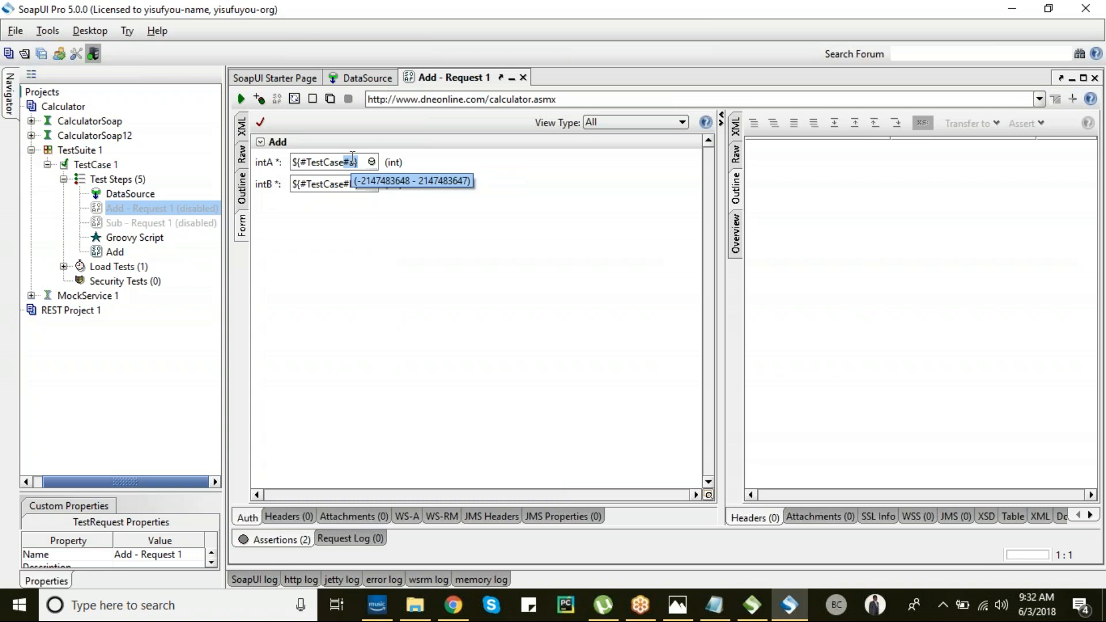
key(alt+Tab)
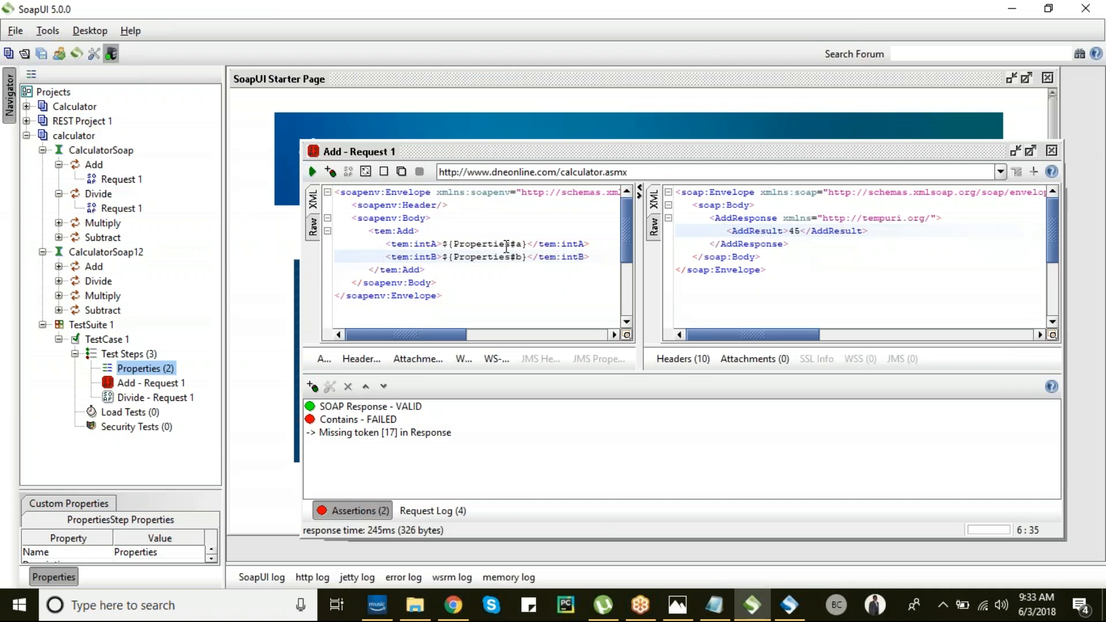
- Compare Add - Request 1's intA value between the SoapUI windows, viewing it as XML
key(alt+Tab)
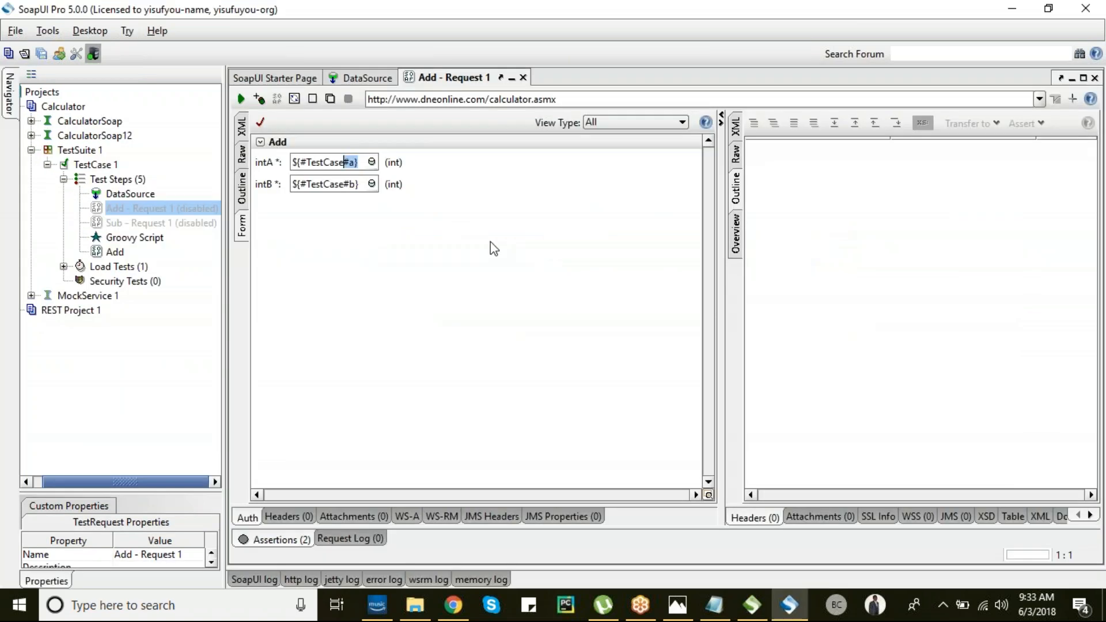
click(363, 162)
key(ctrl+a)
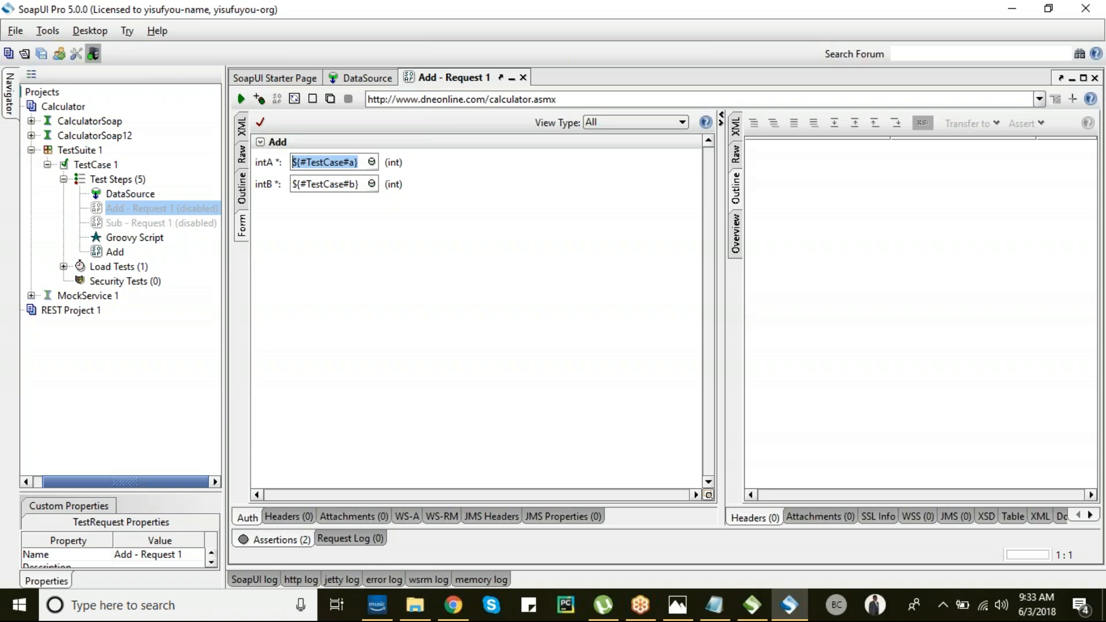
key(alt+Tab)
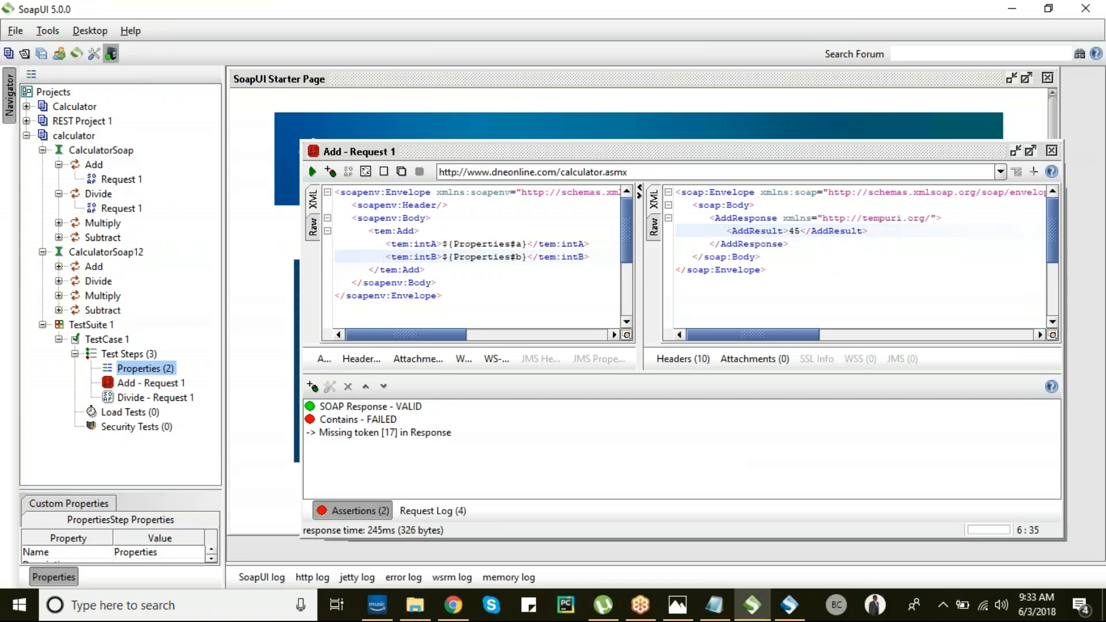
key(alt+Tab)
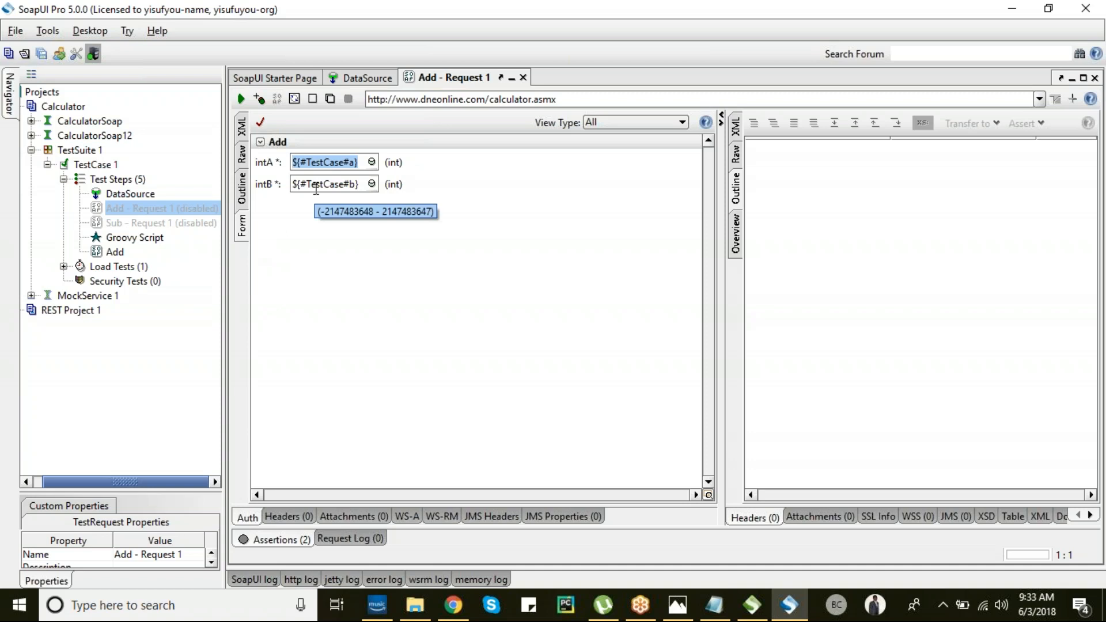
click(241, 130)
click(380, 171)
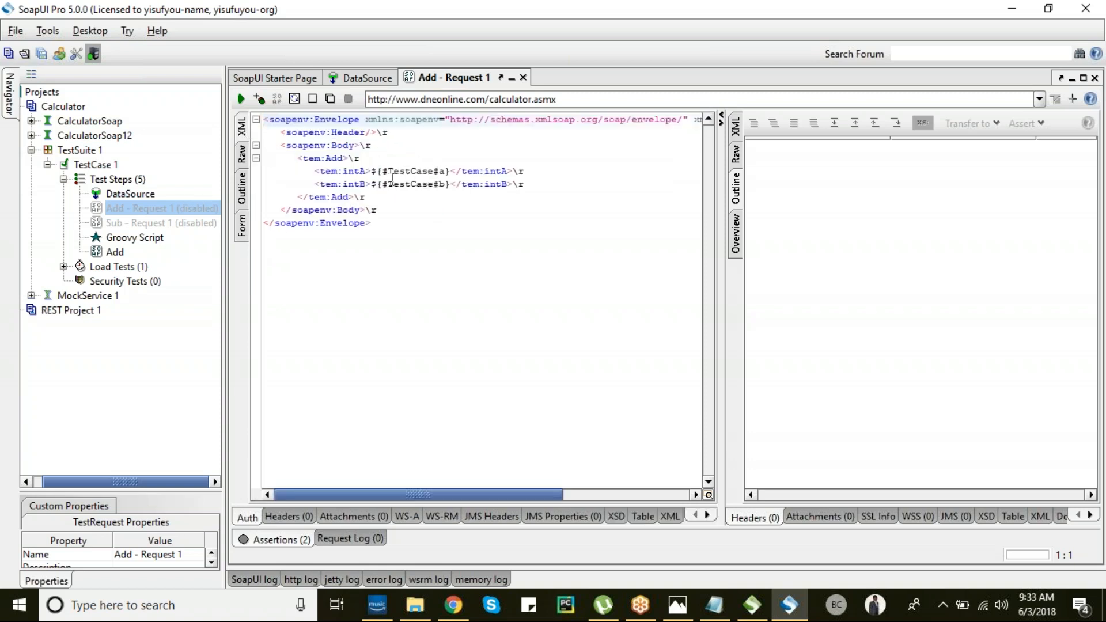
- Open CalculatorSoap Add's Request 1 (intA 5, intB 8), then return to Add - Request 1's form
click(31, 121)
click(81, 138)
click(47, 136)
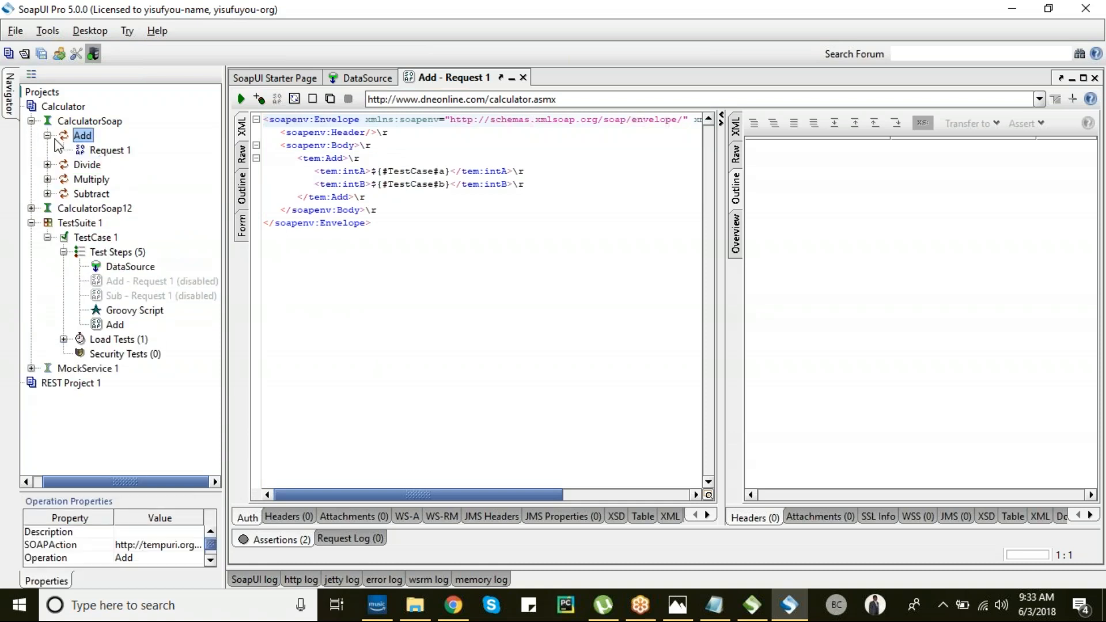
click(95, 149)
double_click(104, 146)
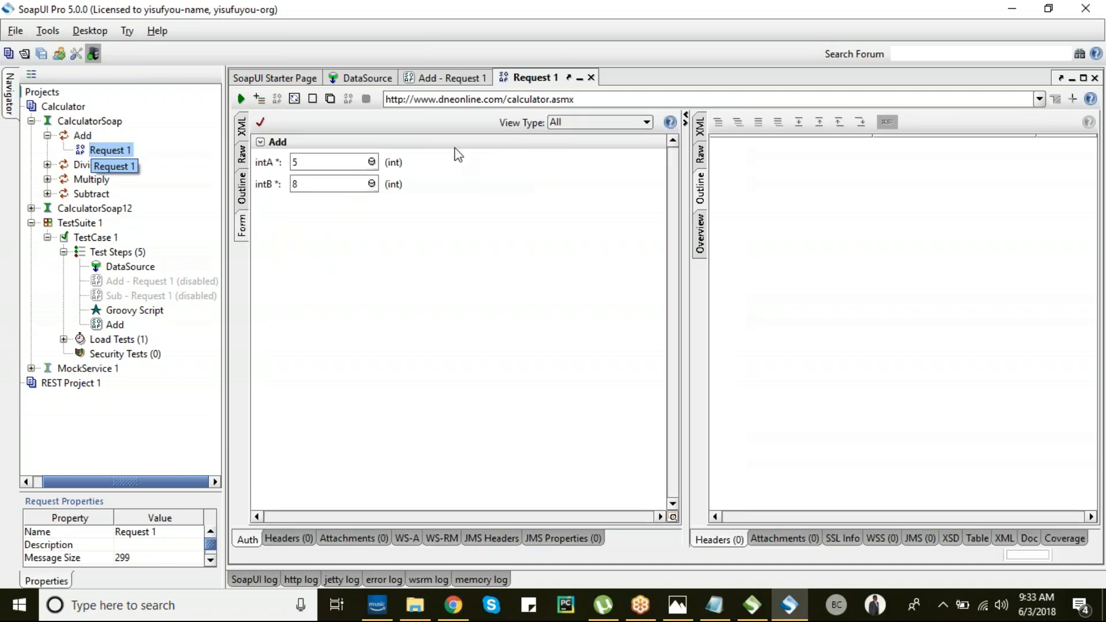
click(241, 124)
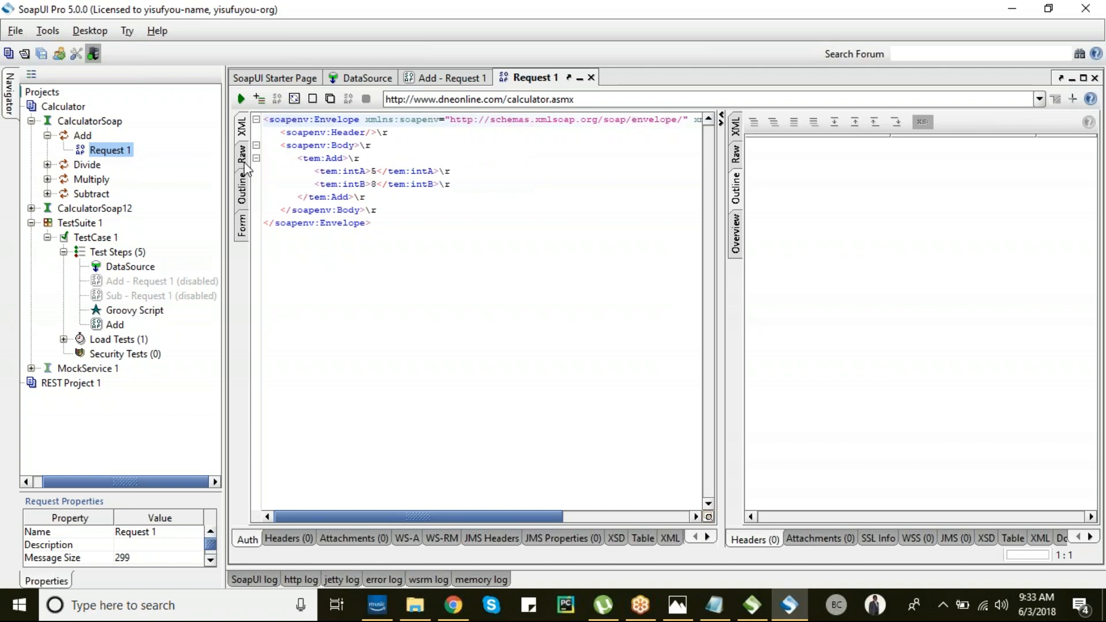
click(241, 224)
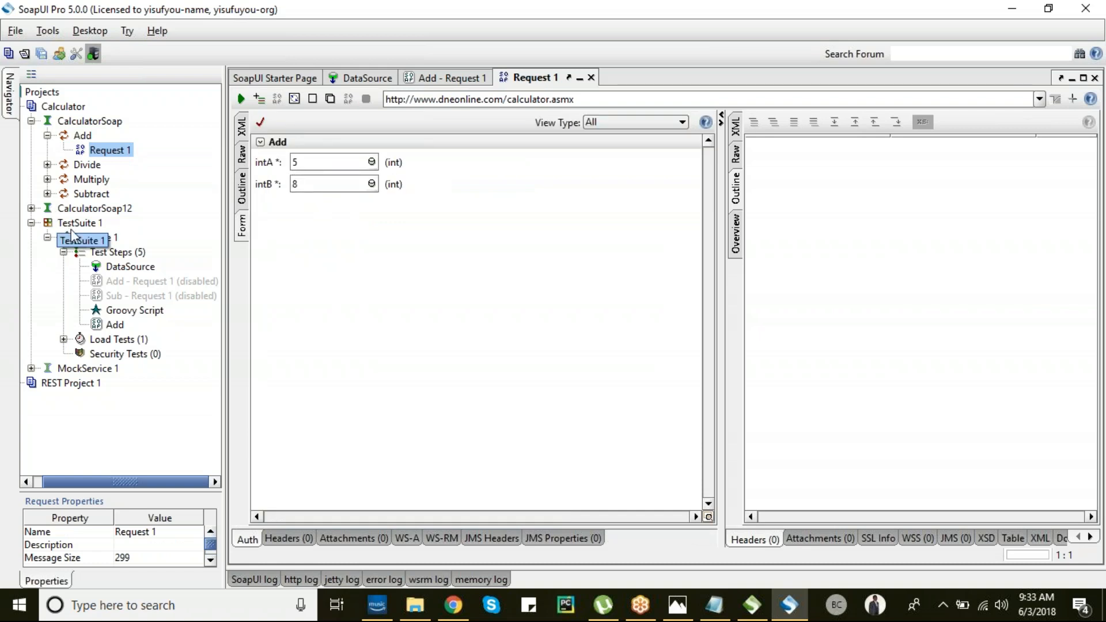
double_click(127, 281)
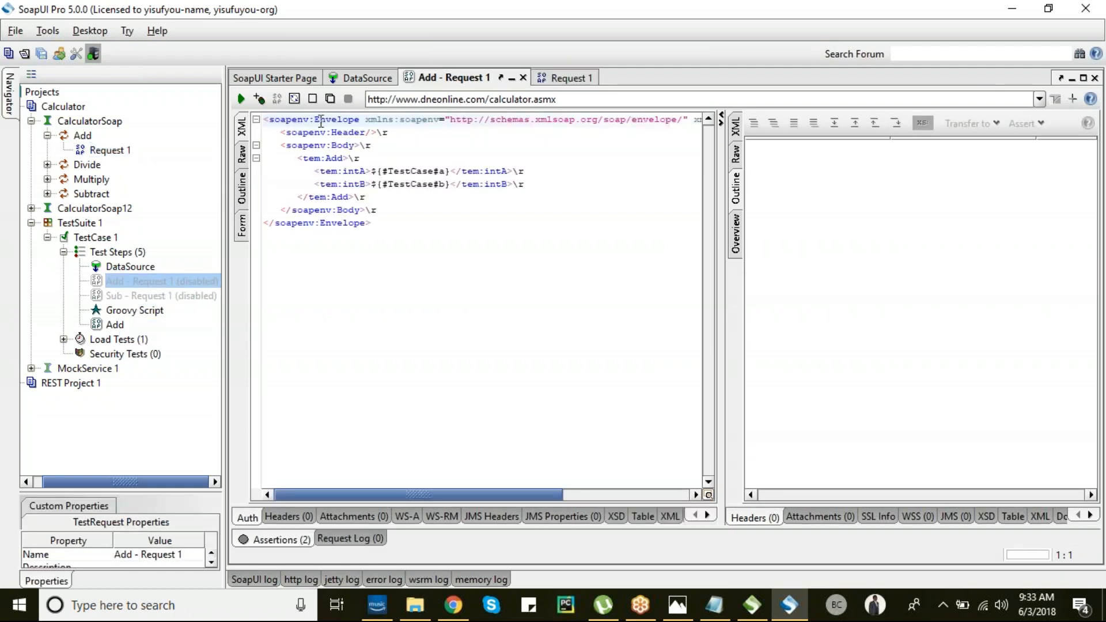
click(242, 226)
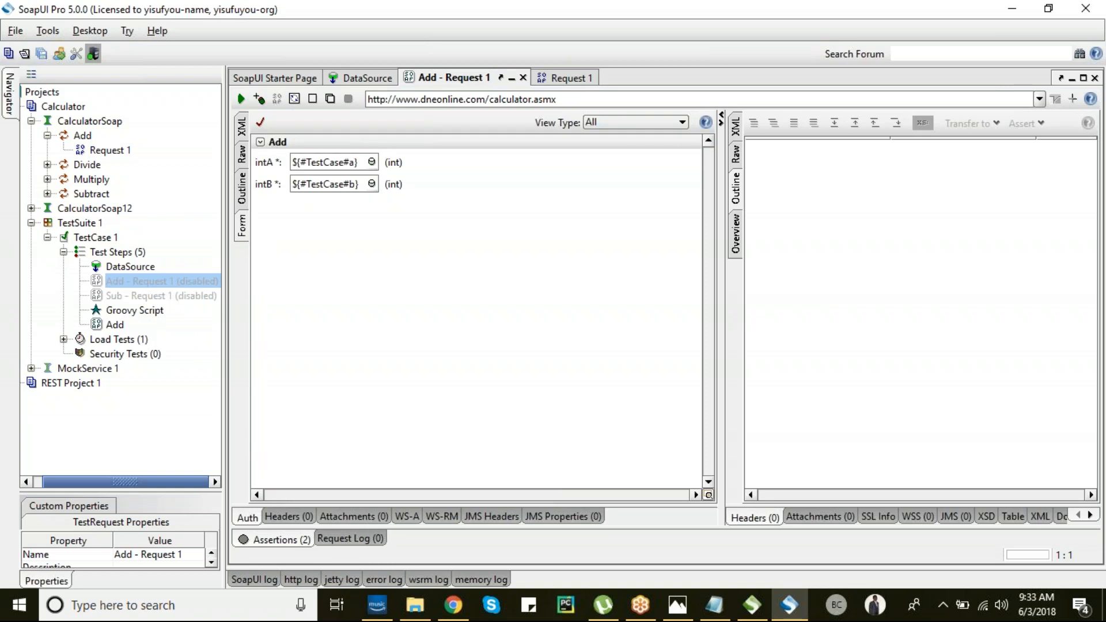
- Map intA to ${DataSource#a} and intB to ${DataSource#b} via Get Data, then show the assertions
right_click(371, 163)
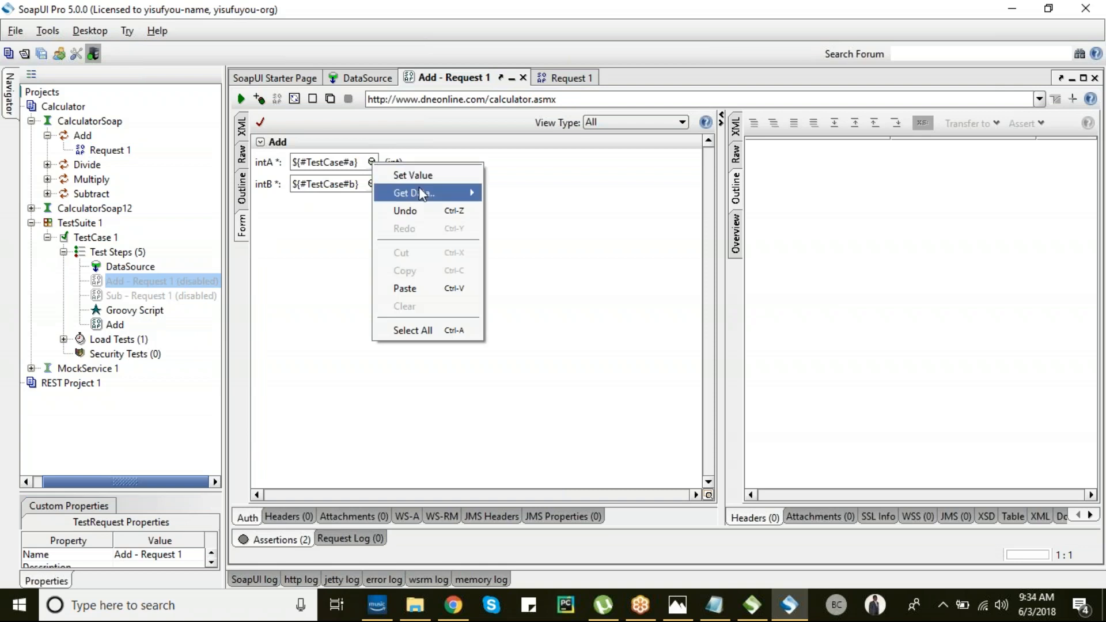
mouse_move(421, 193)
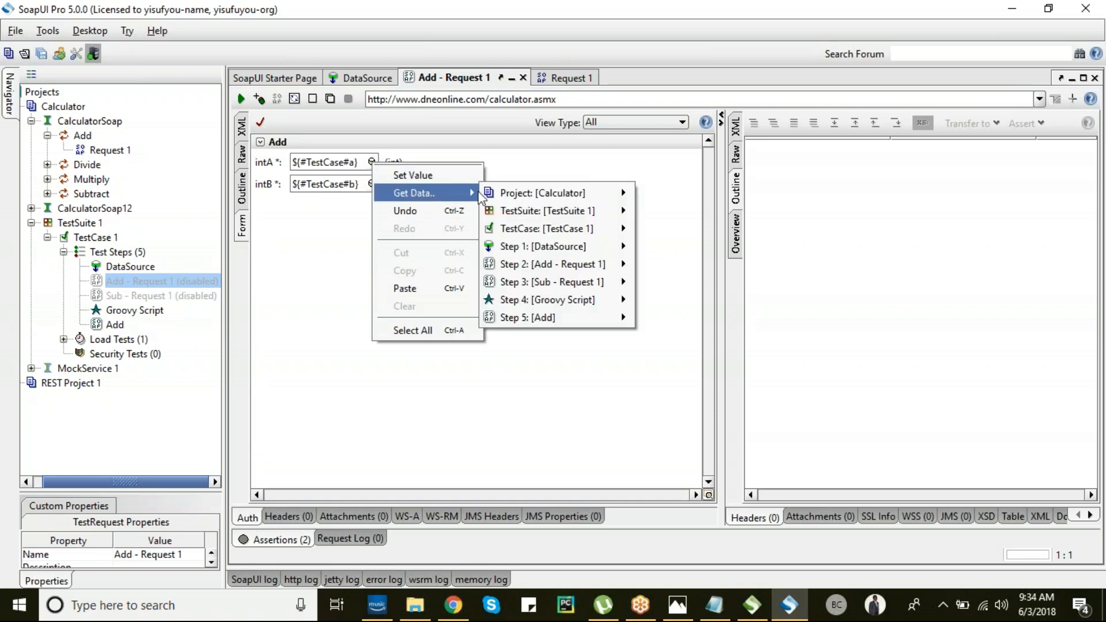
mouse_move(562, 237)
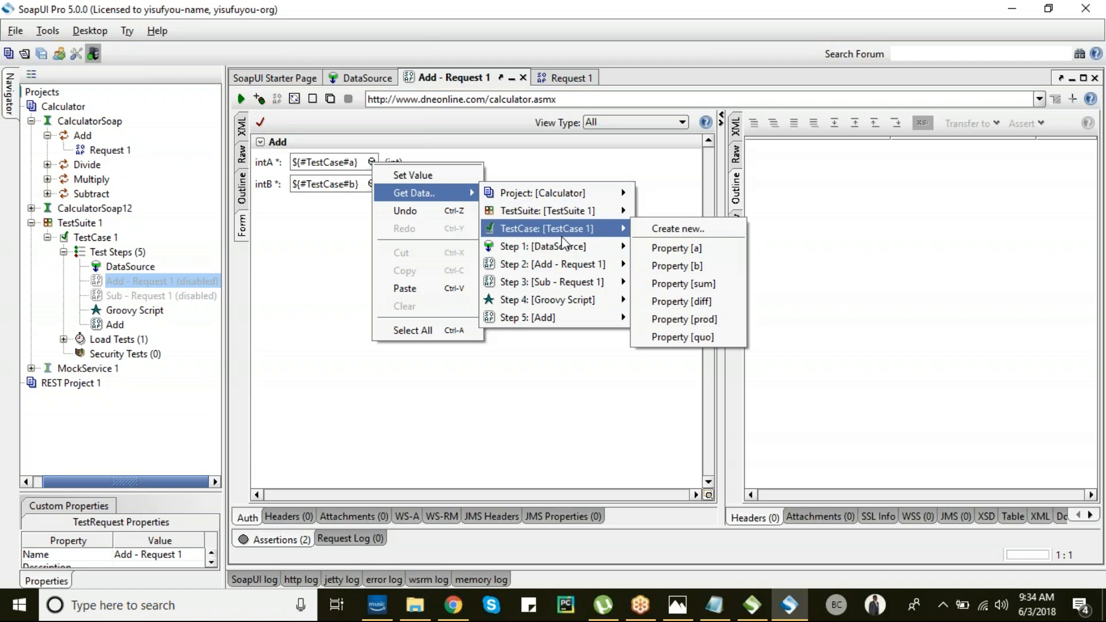
mouse_move(622, 254)
click(661, 265)
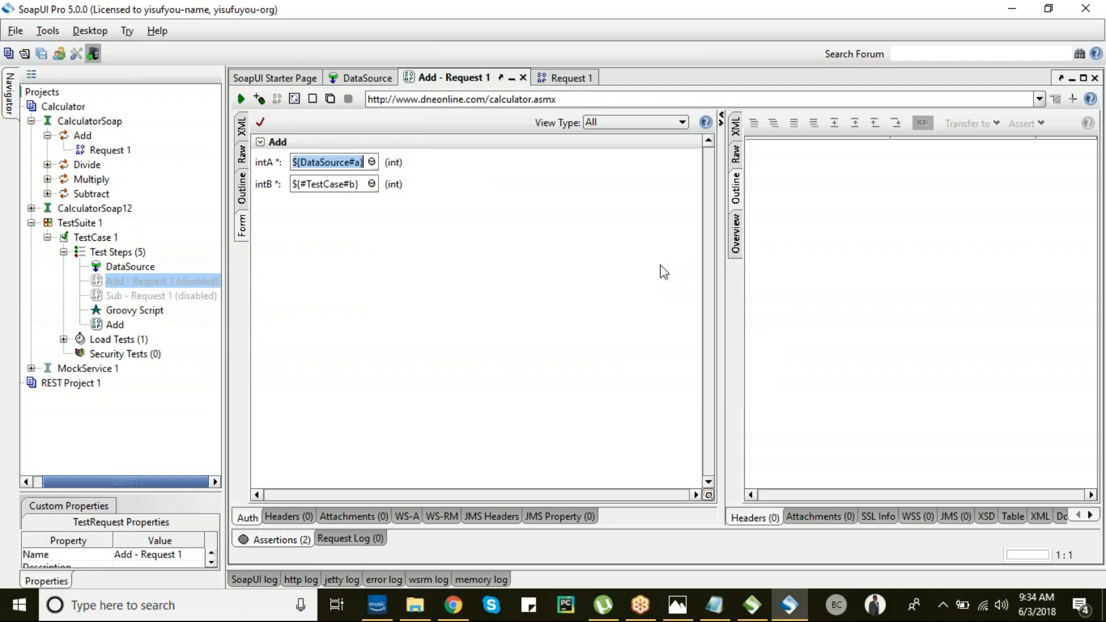
click(372, 184)
mouse_move(456, 222)
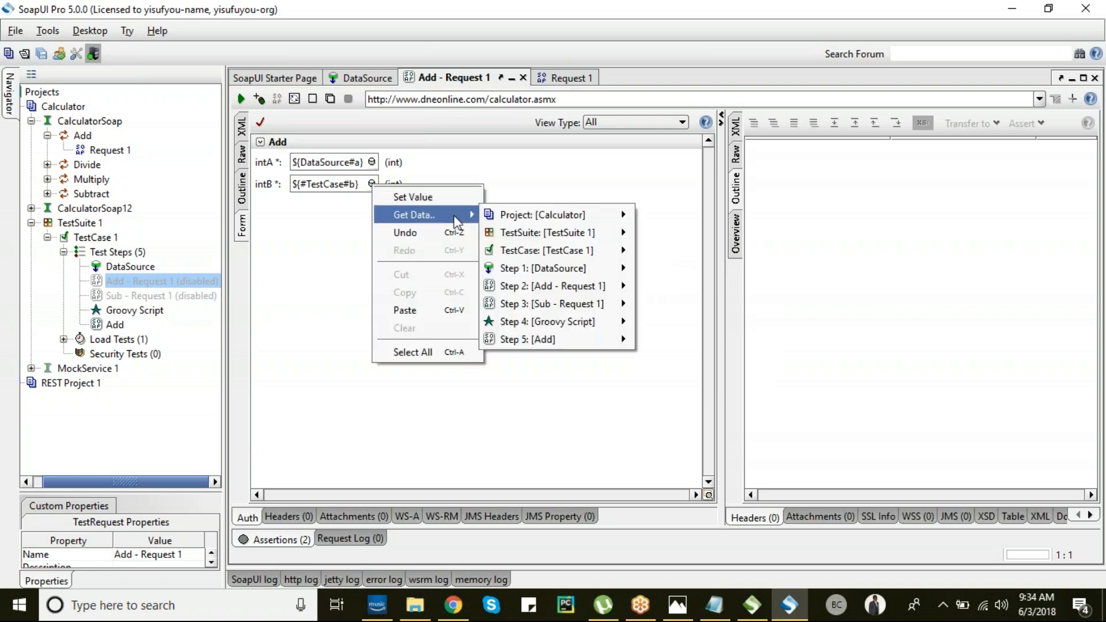
mouse_move(623, 277)
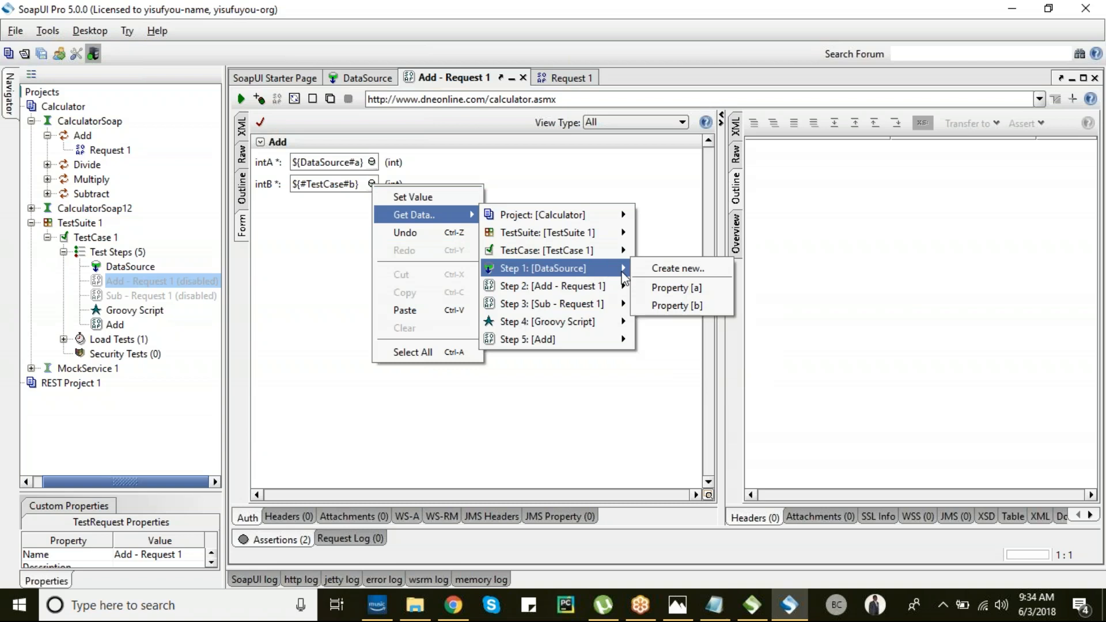
click(673, 304)
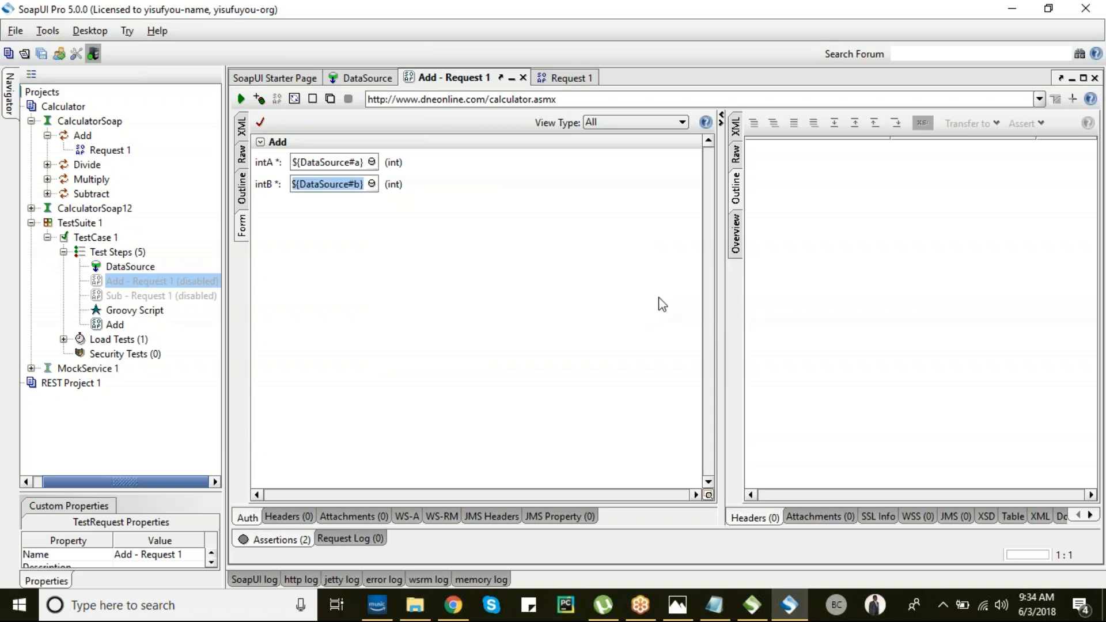
click(288, 540)
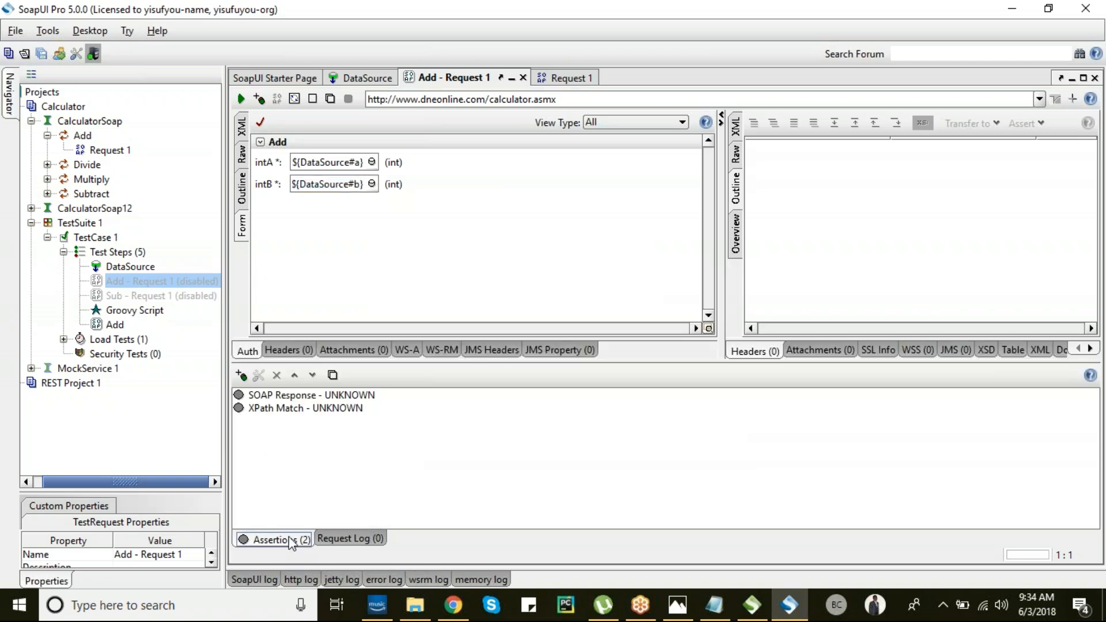
- Delete the XPath Match assertion from Add - Request 1
click(258, 409)
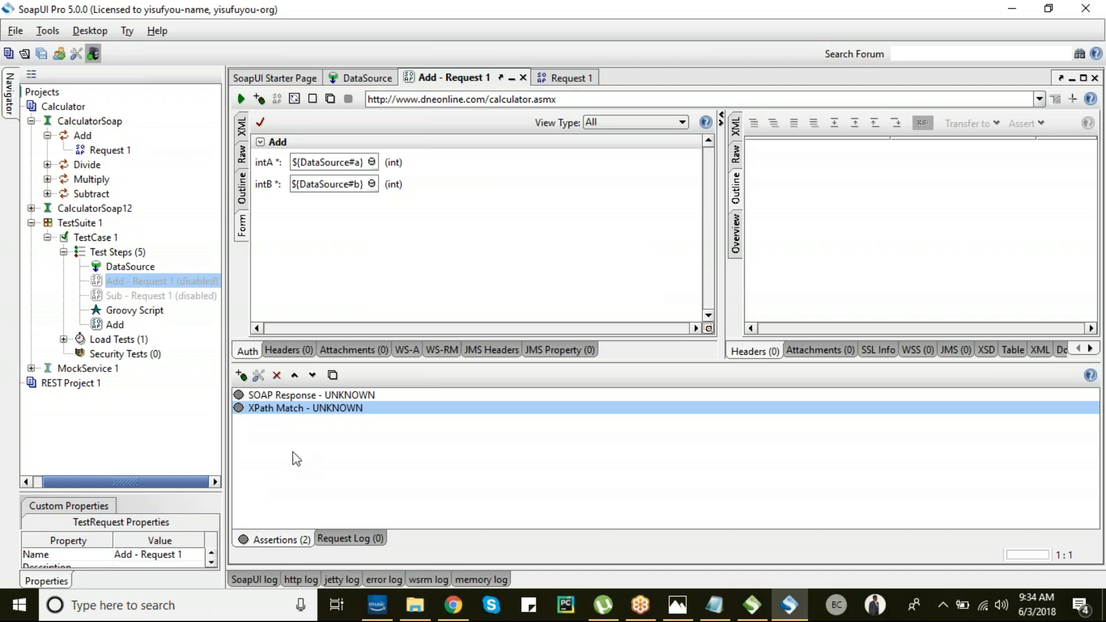
key(Delete)
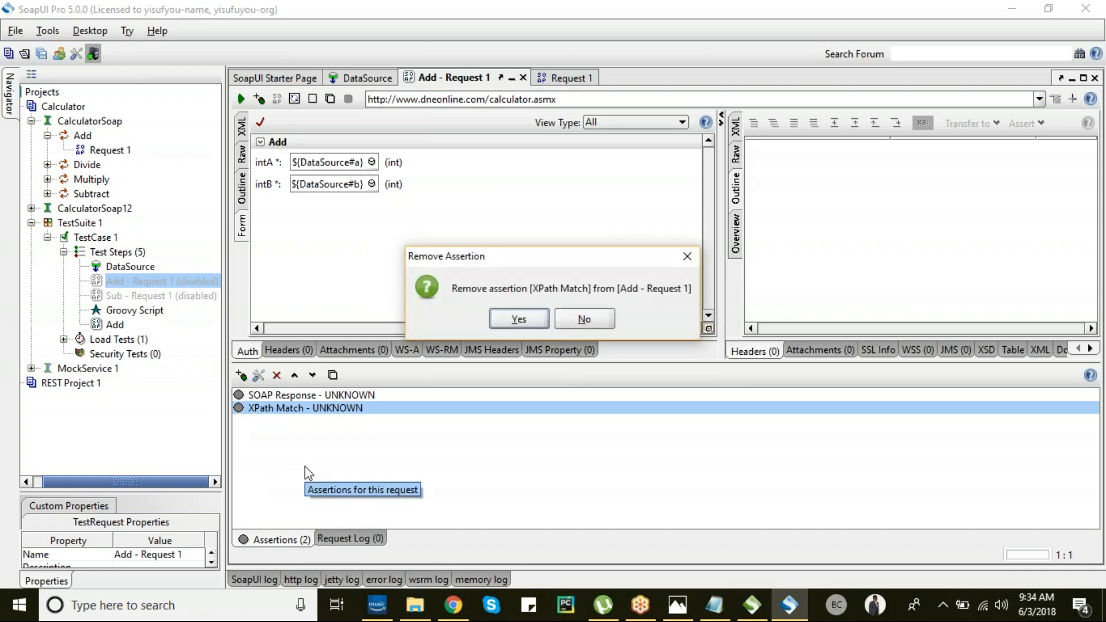
key(Return)
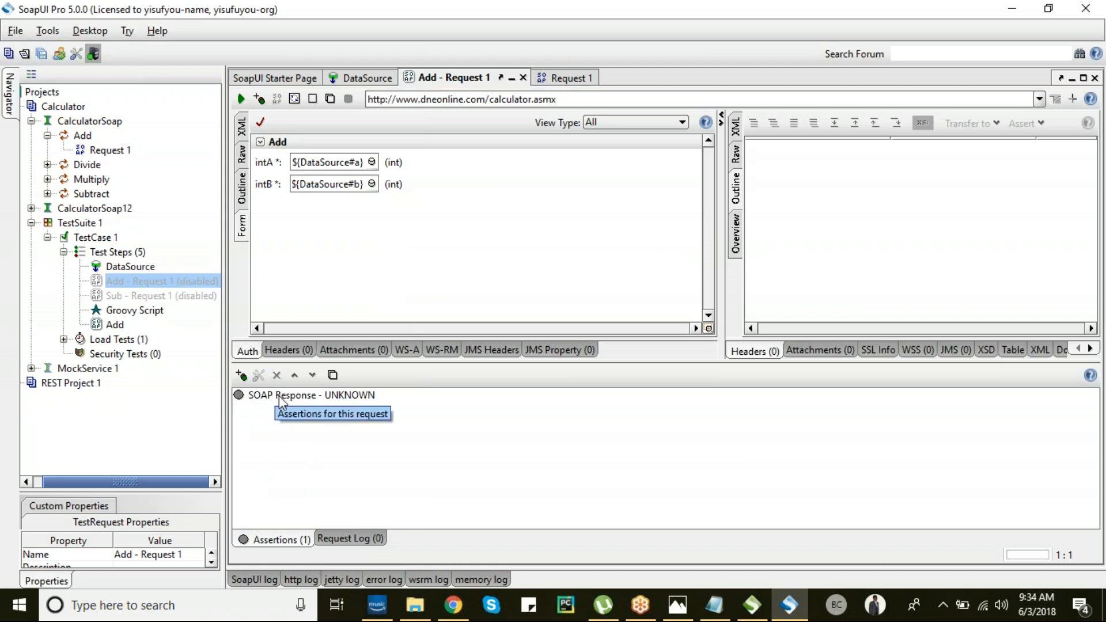
- Re-enable Add - Request 1 and disable the Groovy Script and Add steps
right_click(101, 283)
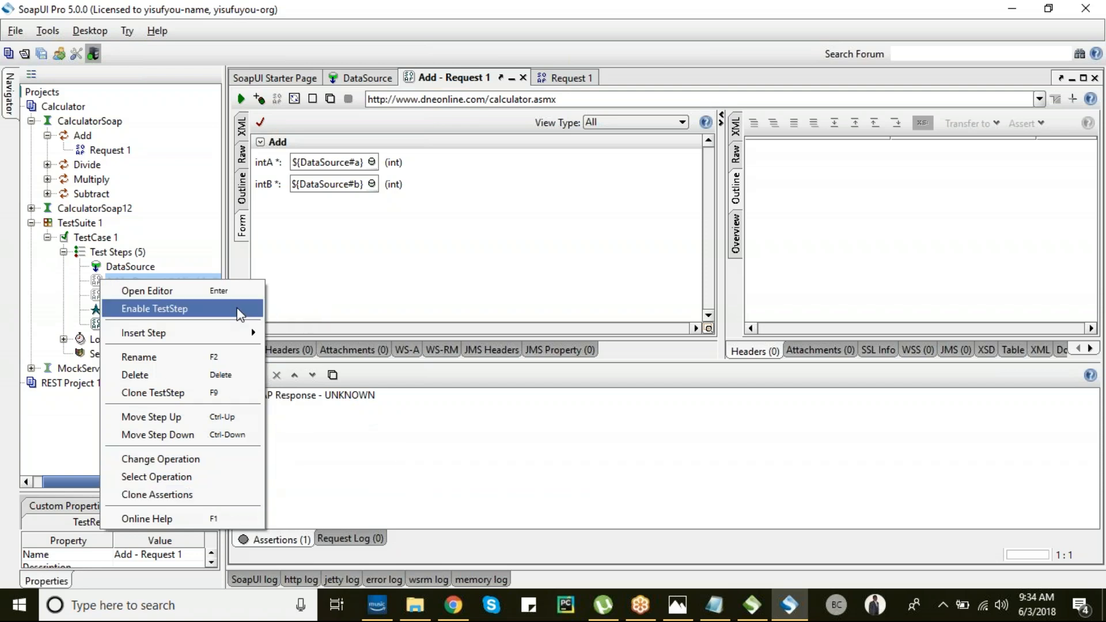
click(237, 310)
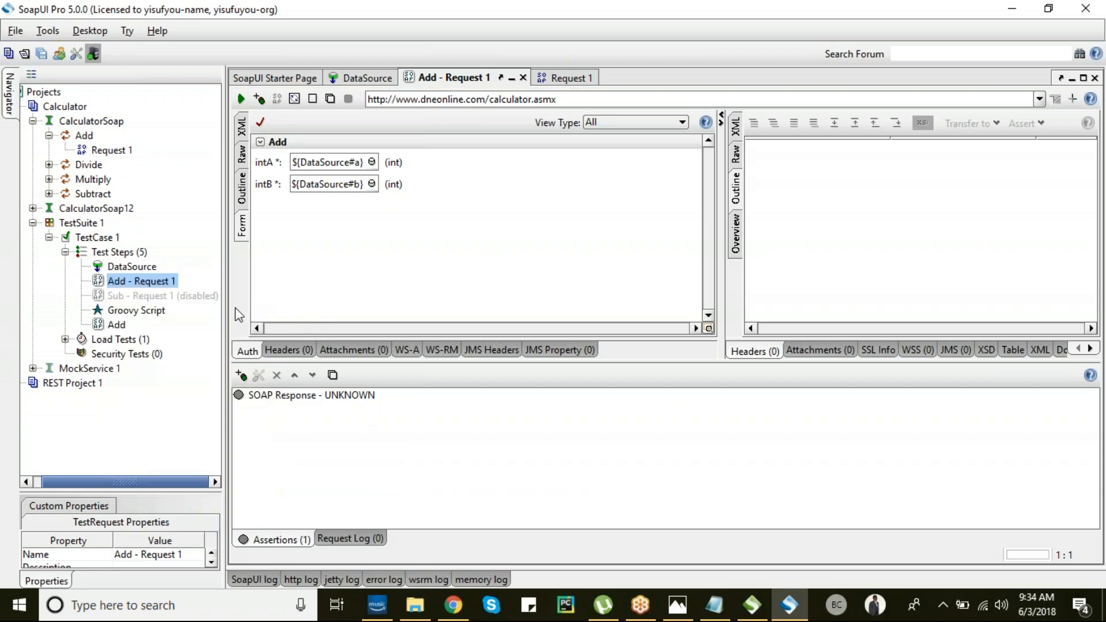
right_click(101, 313)
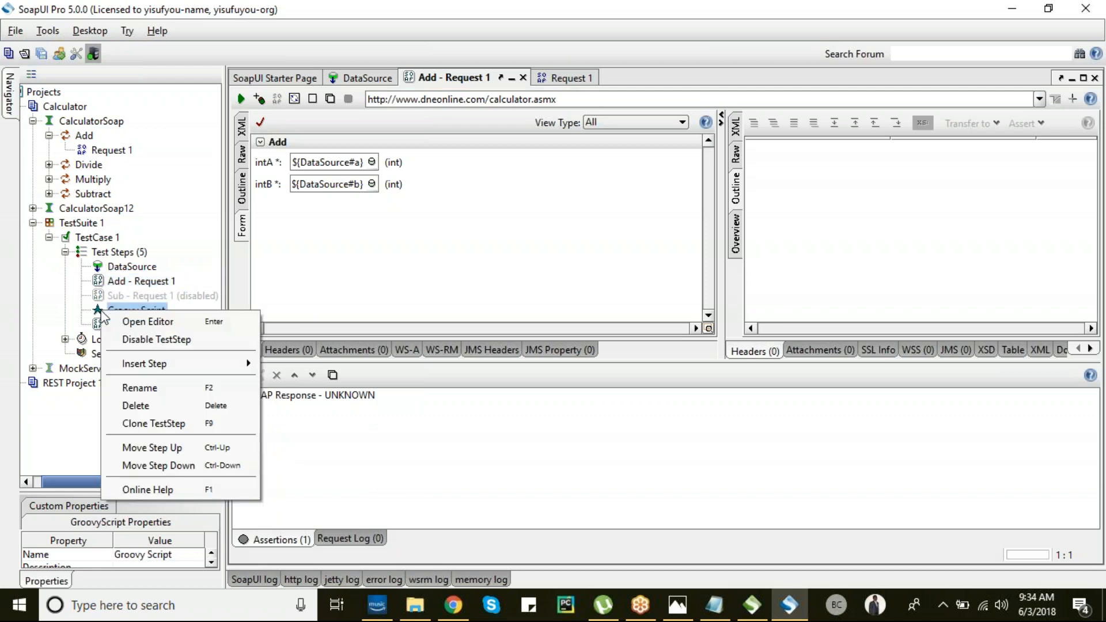
click(155, 339)
right_click(110, 325)
click(133, 353)
click(124, 283)
right_click(123, 282)
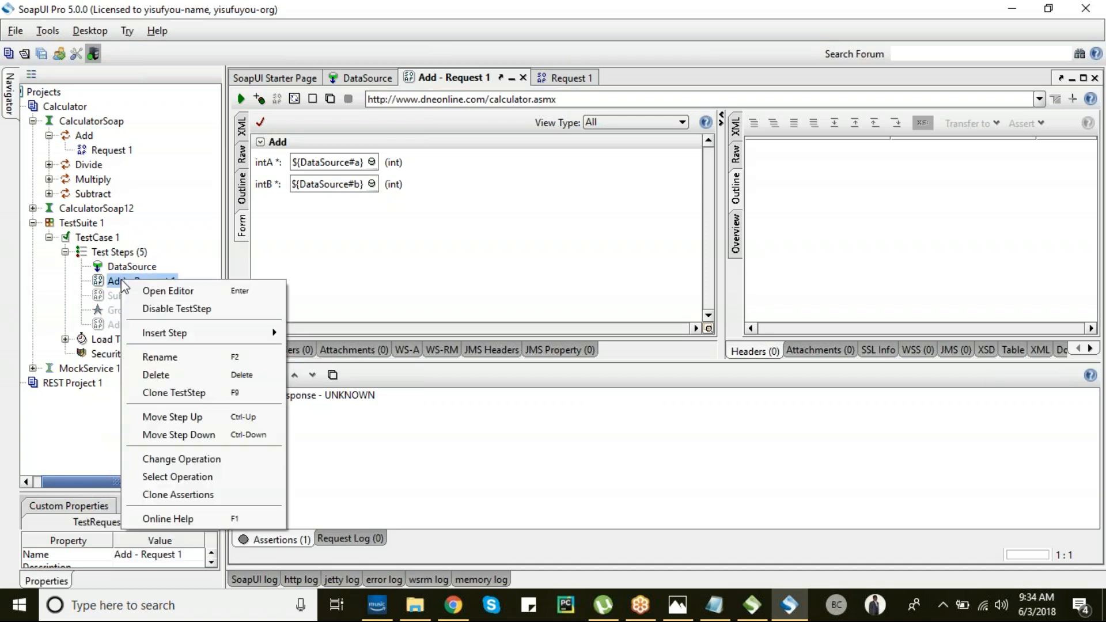
- Insert a step named 'DataSource Loop' after Add - Request 1 and dismiss the mail notification
mouse_move(220, 330)
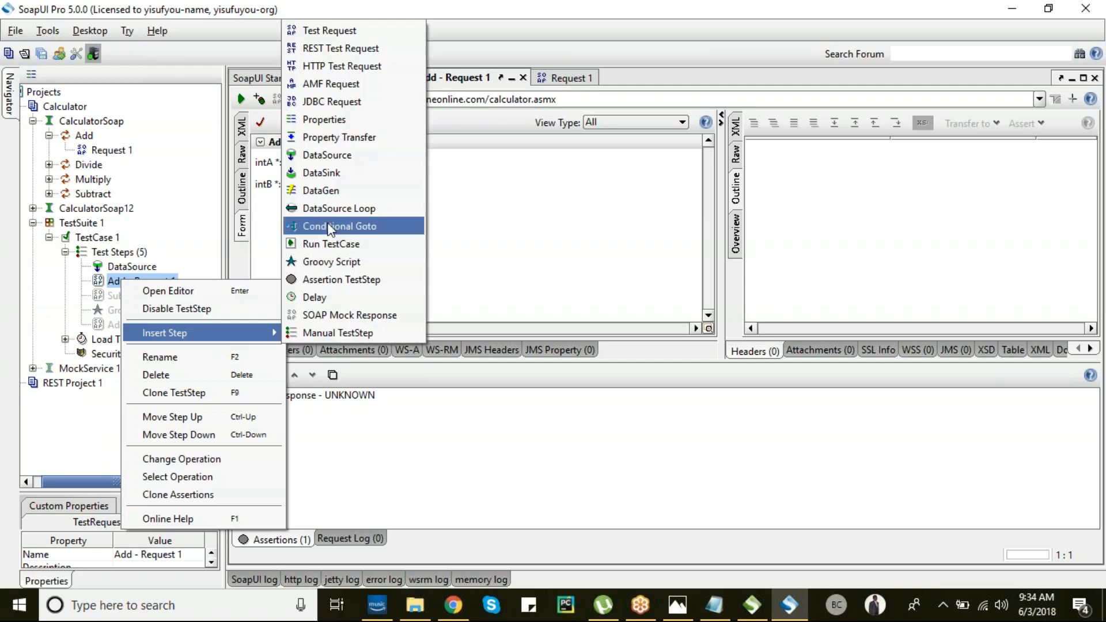
click(338, 208)
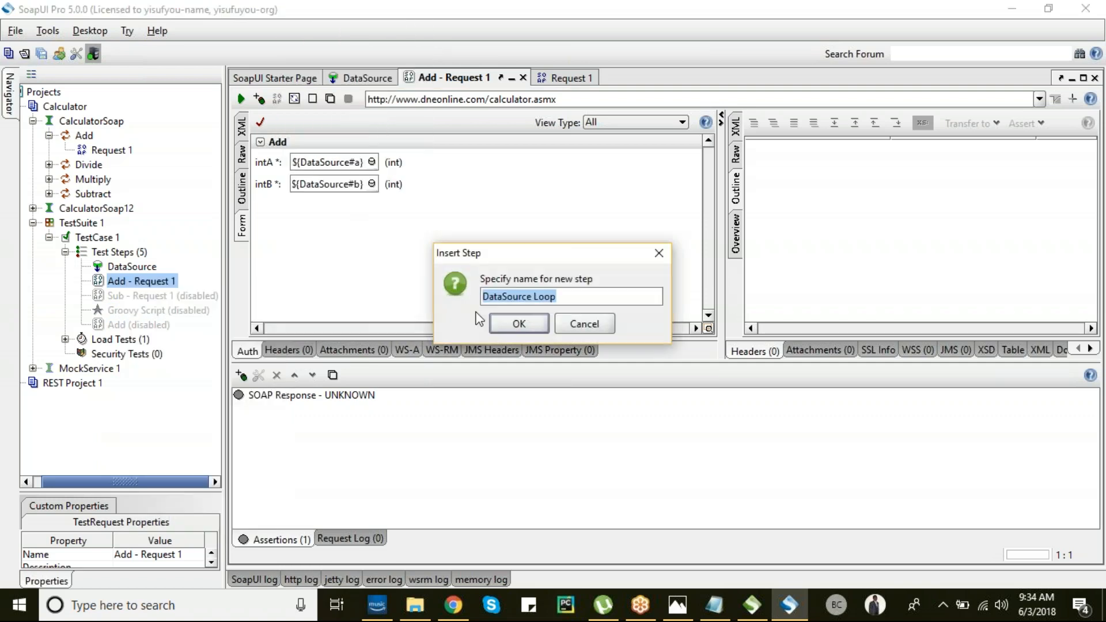
click(510, 323)
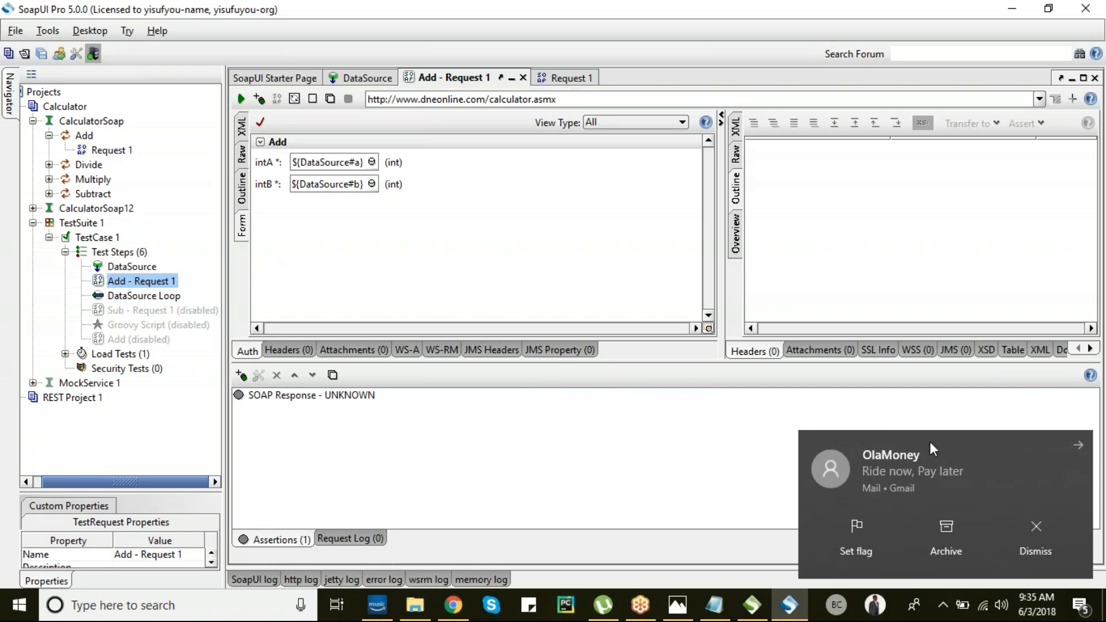
click(1080, 455)
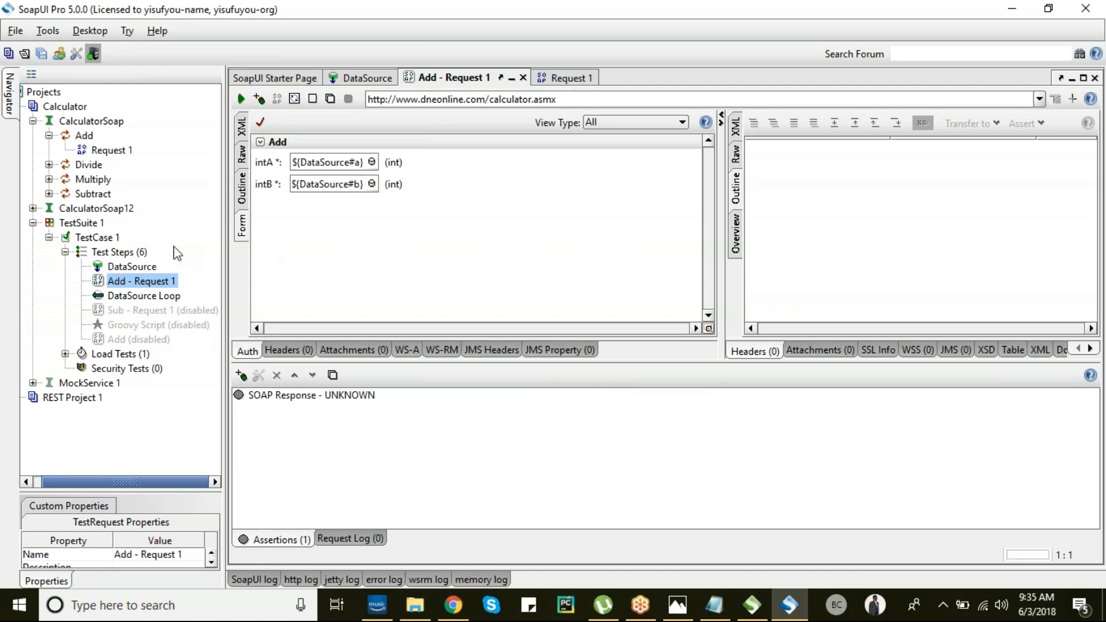
- Open the TestCase 1 editor and run the whole test case
click(83, 223)
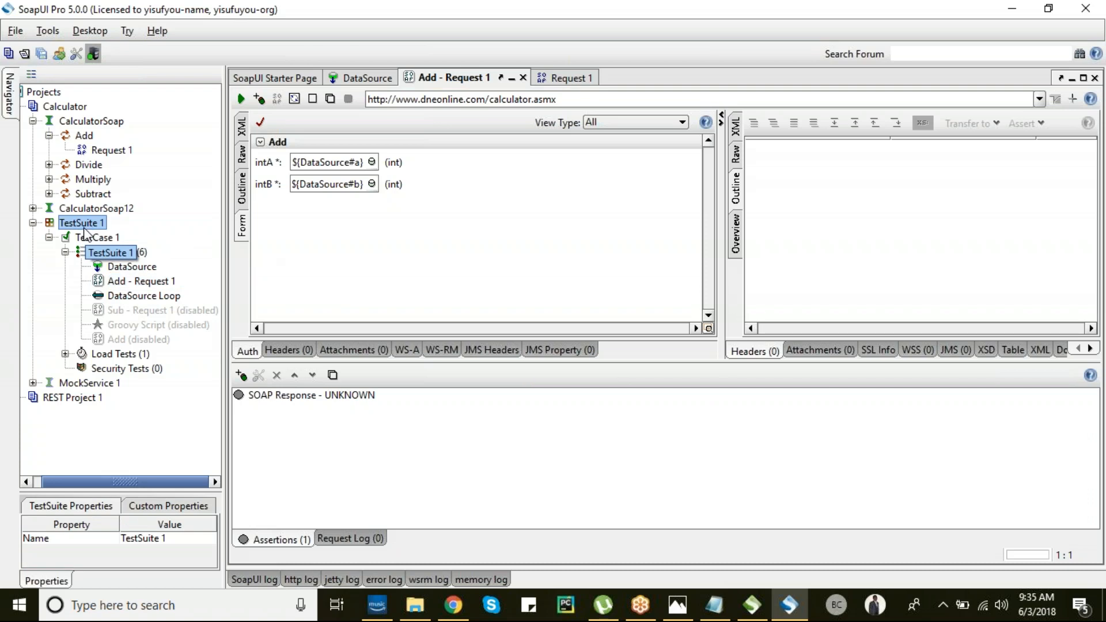
click(91, 237)
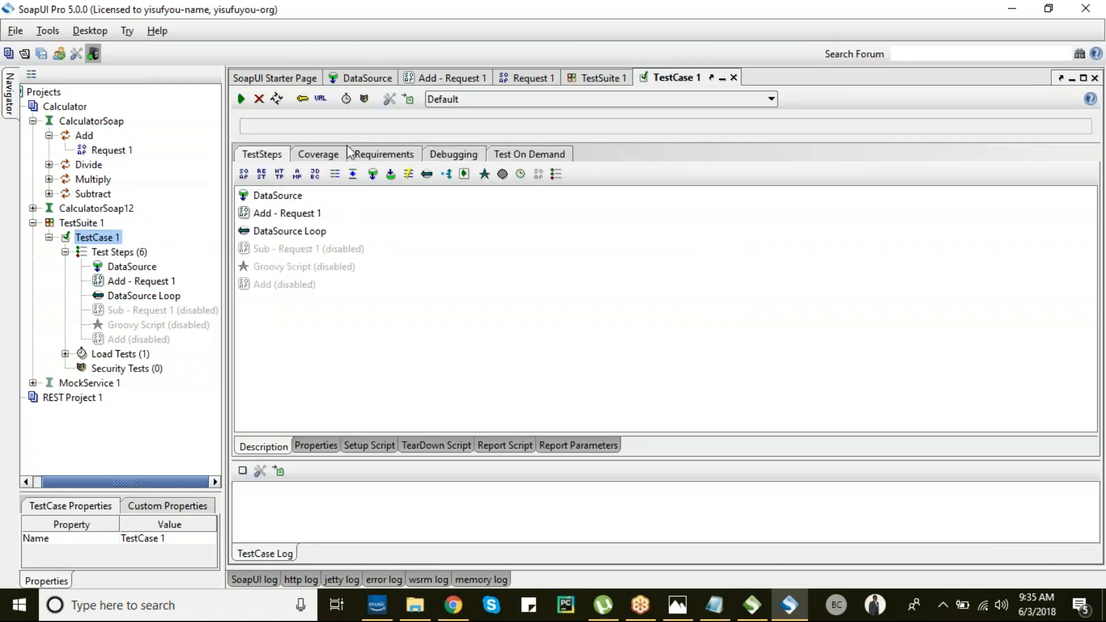
click(242, 100)
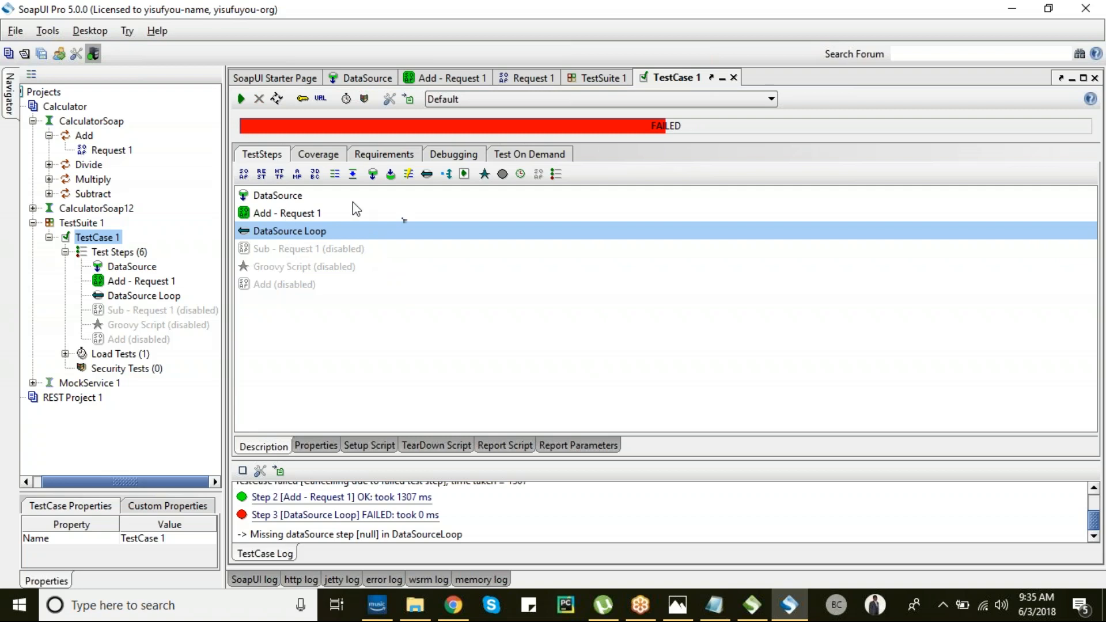
- Browse the Coverage, Requirements, Debugging and On Demand views, then enlarge the log to read the failure
click(327, 155)
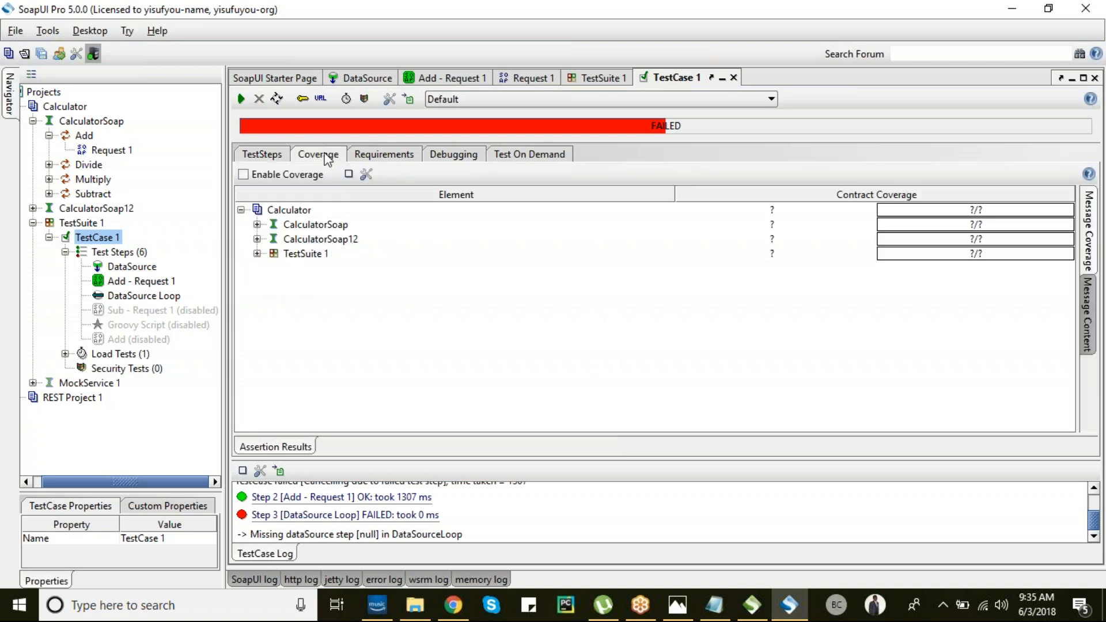
click(372, 156)
click(465, 157)
click(514, 154)
click(267, 156)
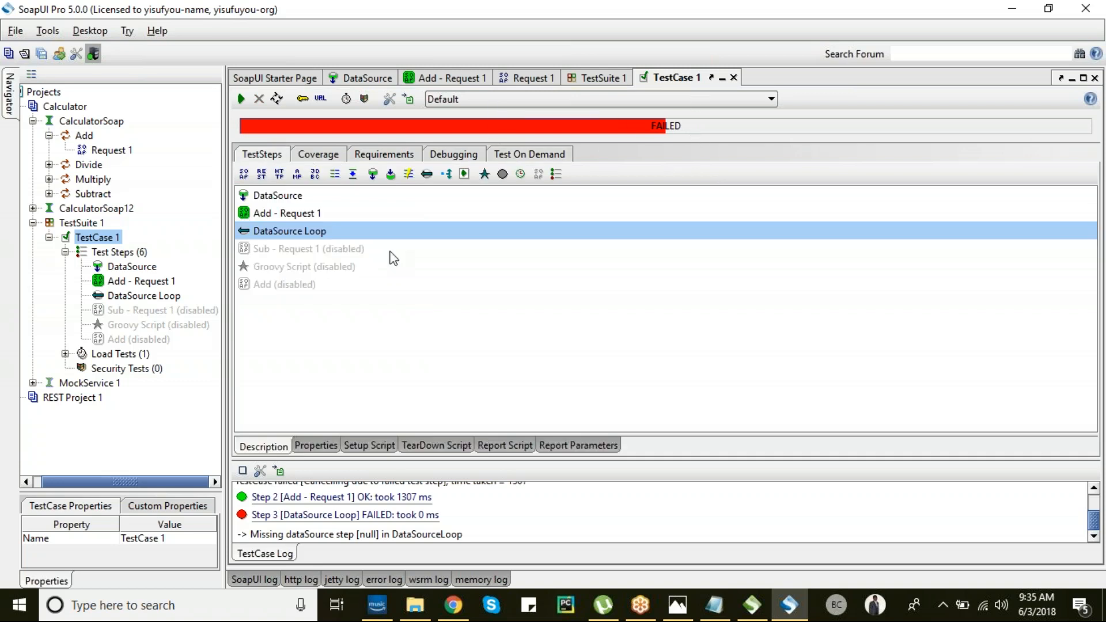
drag(391, 468, 412, 346)
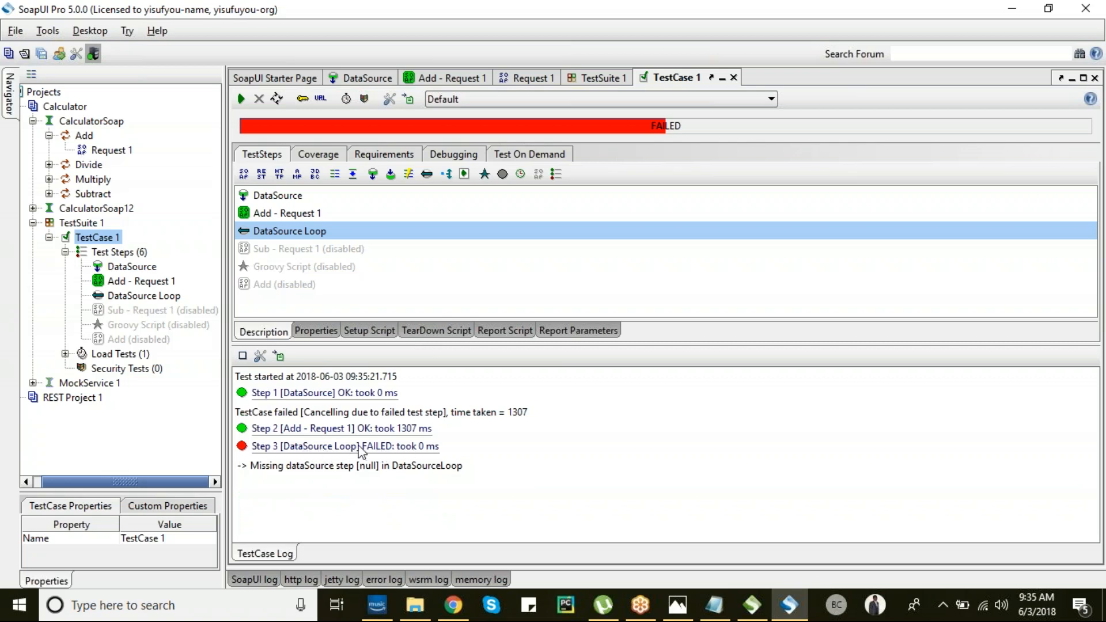
- Set the DataSource Loop's DataSource Step to DataSource and Target Step to Add - Request 1, then rerun TestCase 1
double_click(158, 296)
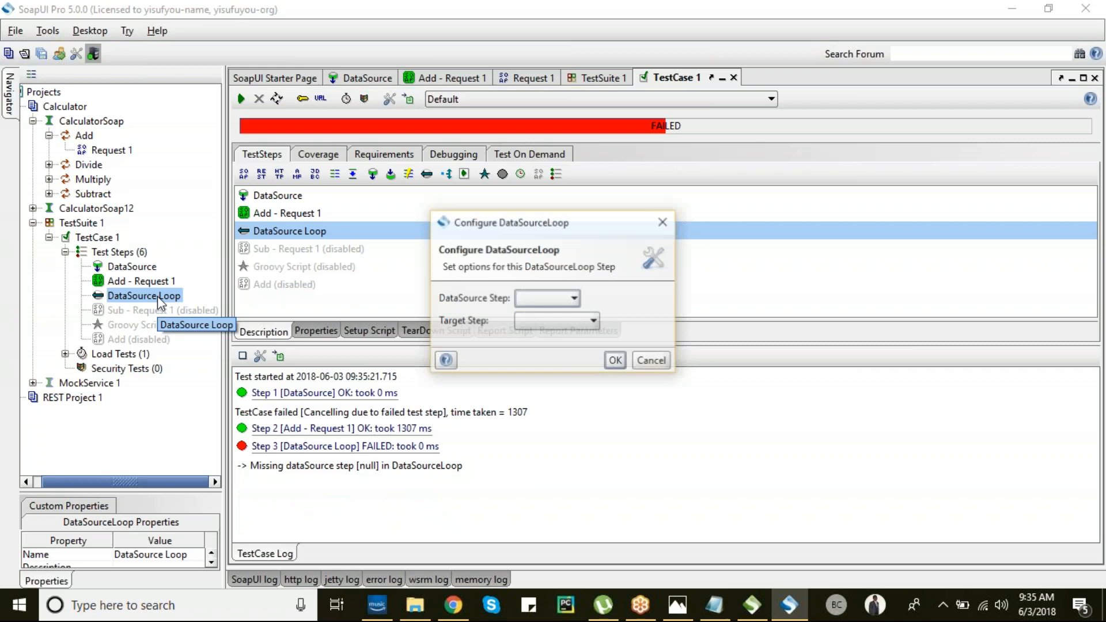
click(571, 304)
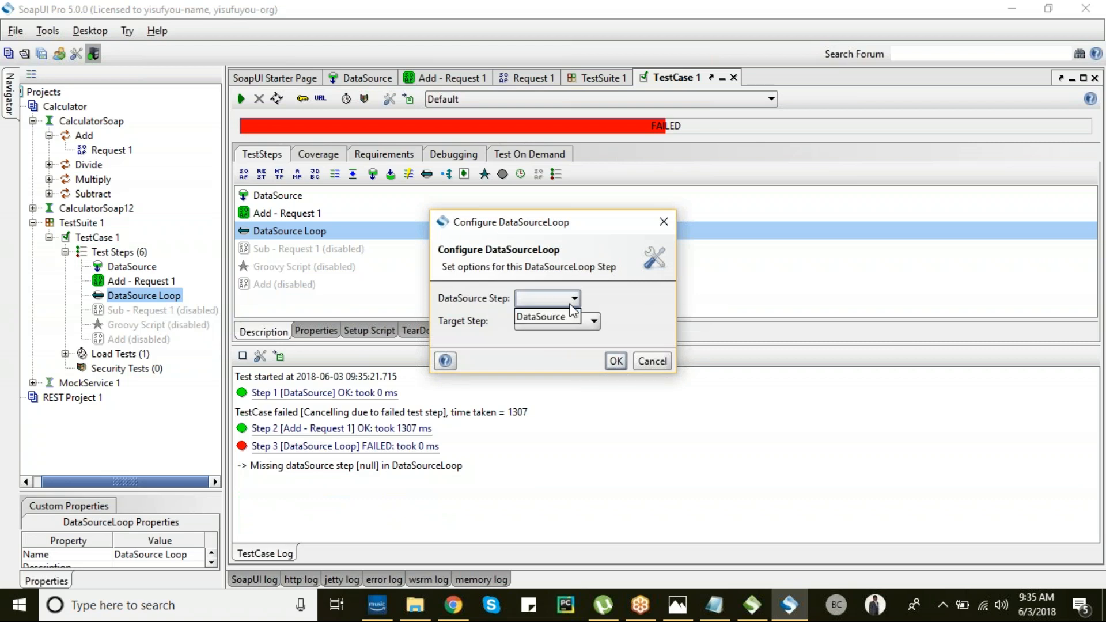
click(566, 316)
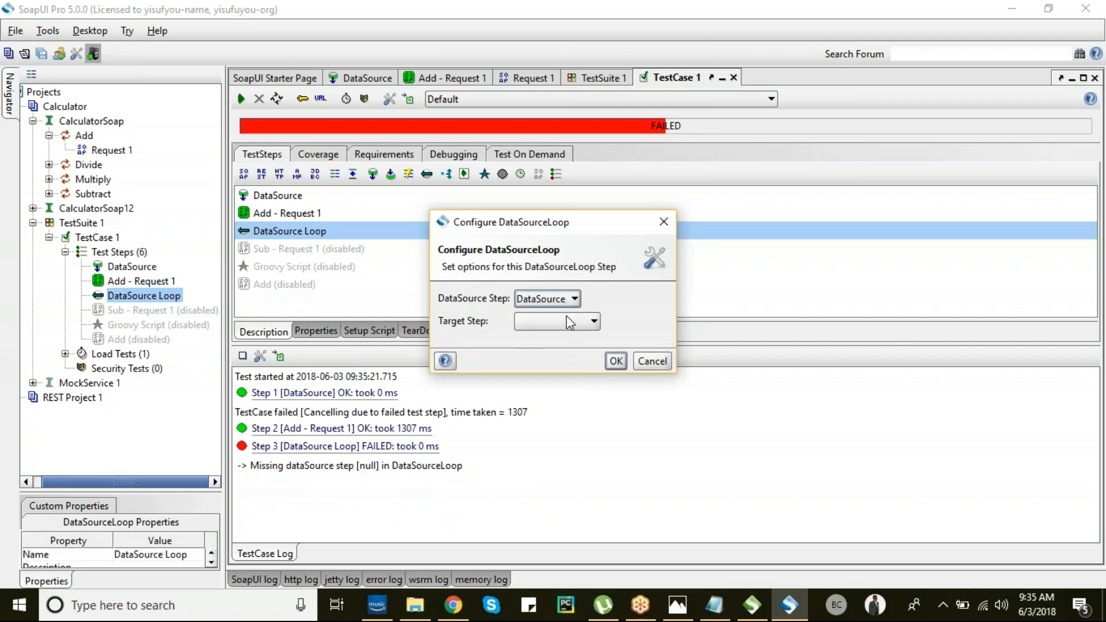
click(572, 322)
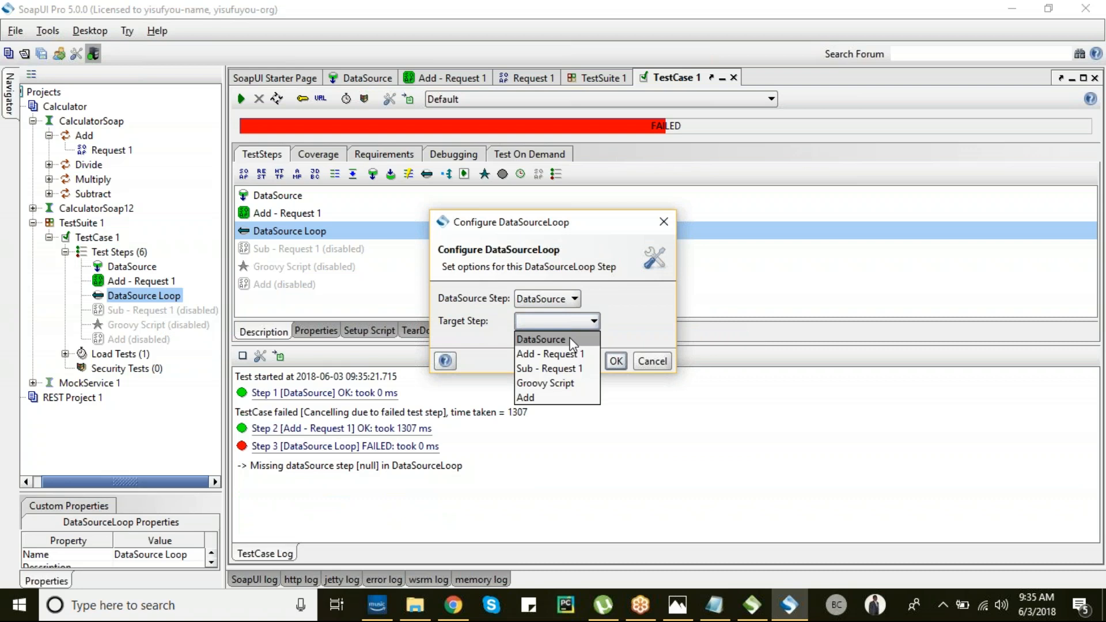
click(572, 356)
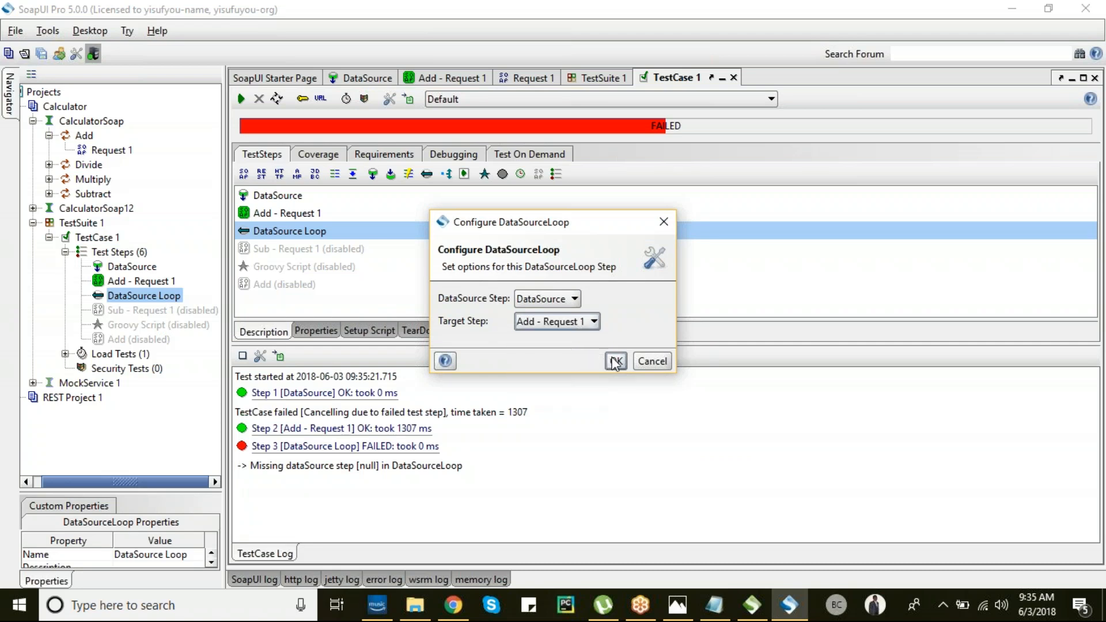
click(534, 299)
click(534, 312)
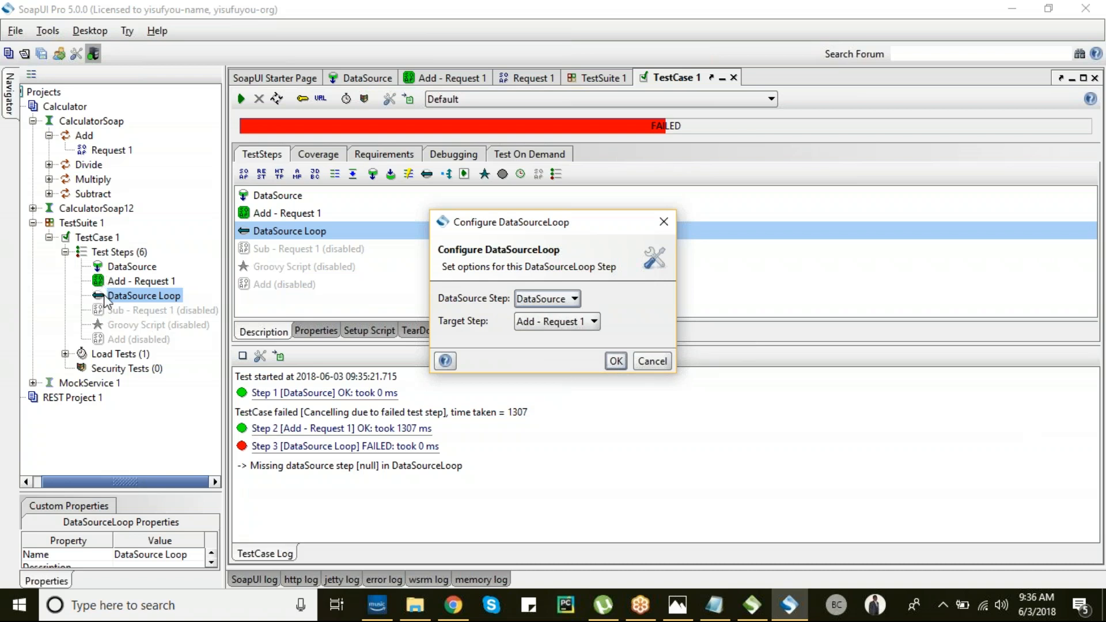
click(616, 361)
click(241, 99)
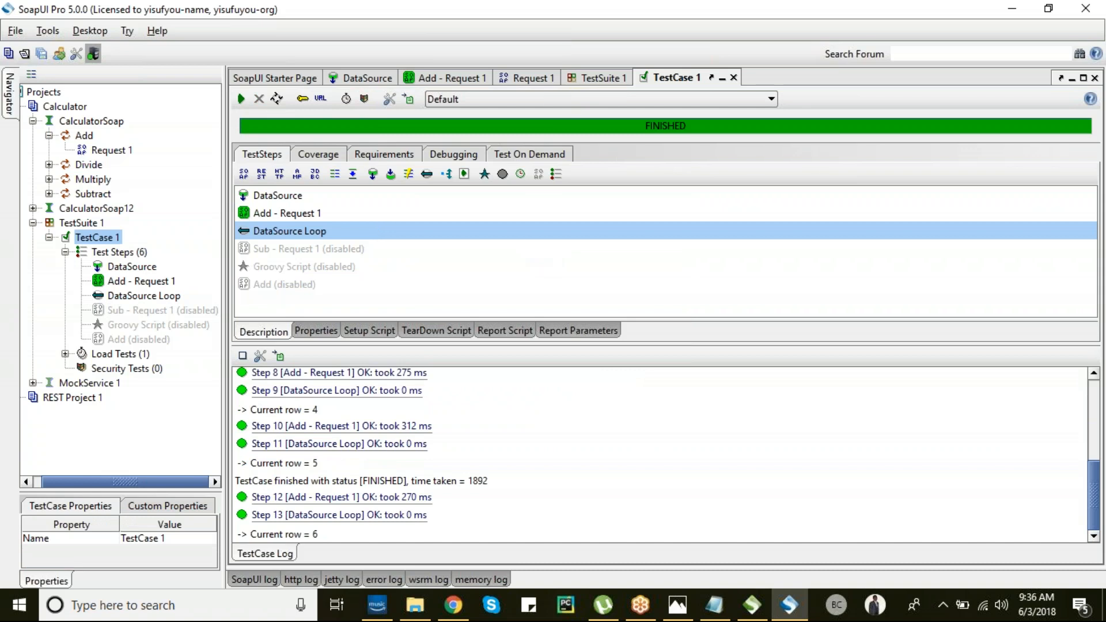
- Resize the TestCase Log and step list panes to review each step's OK results
drag(513, 340, 502, 271)
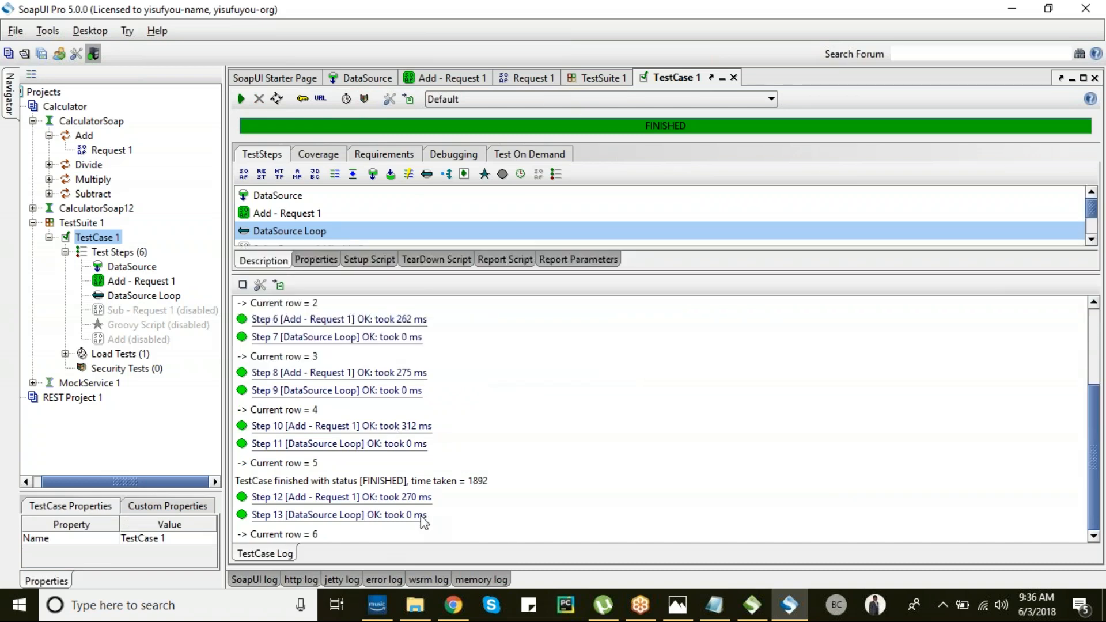
drag(1097, 459, 1100, 312)
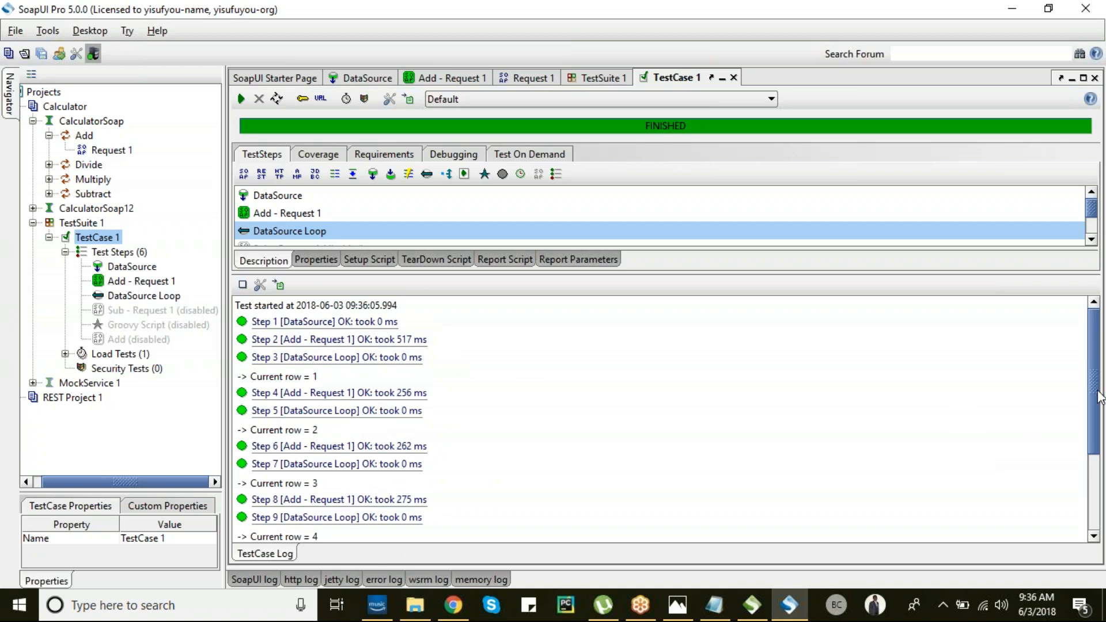
mouse_move(1101, 398)
mouse_down()
mouse_move(1093, 507)
mouse_move(1088, 363)
mouse_move(1091, 507)
mouse_move(1092, 395)
mouse_up()
drag(759, 290, 759, 458)
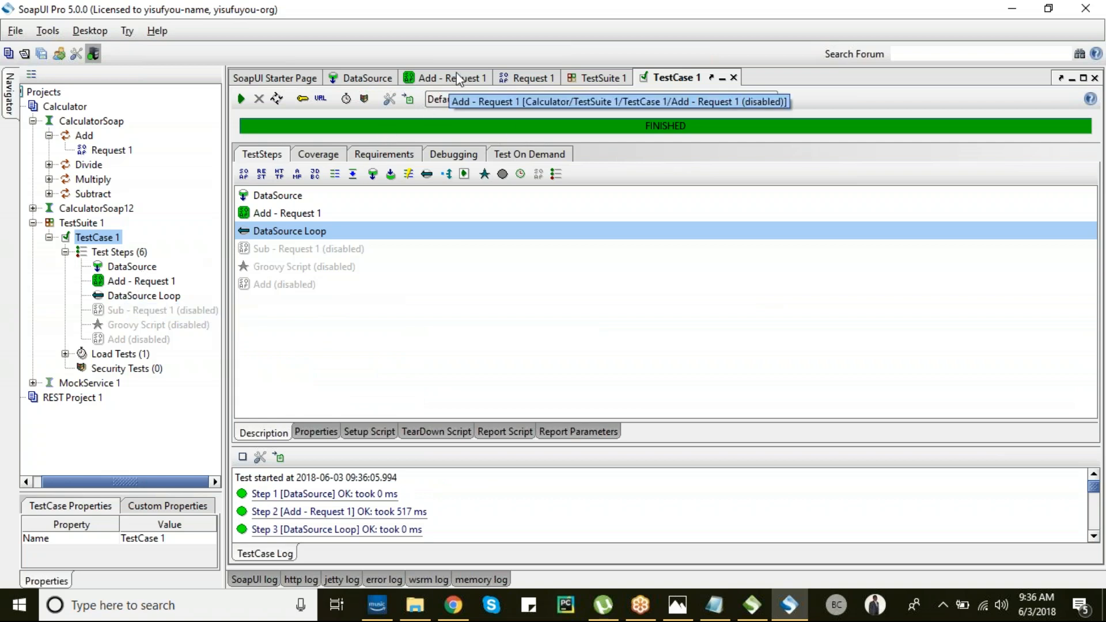
- Check the value options for Request 1's intA field, then open the Add - Request 1 test step
click(600, 77)
click(524, 78)
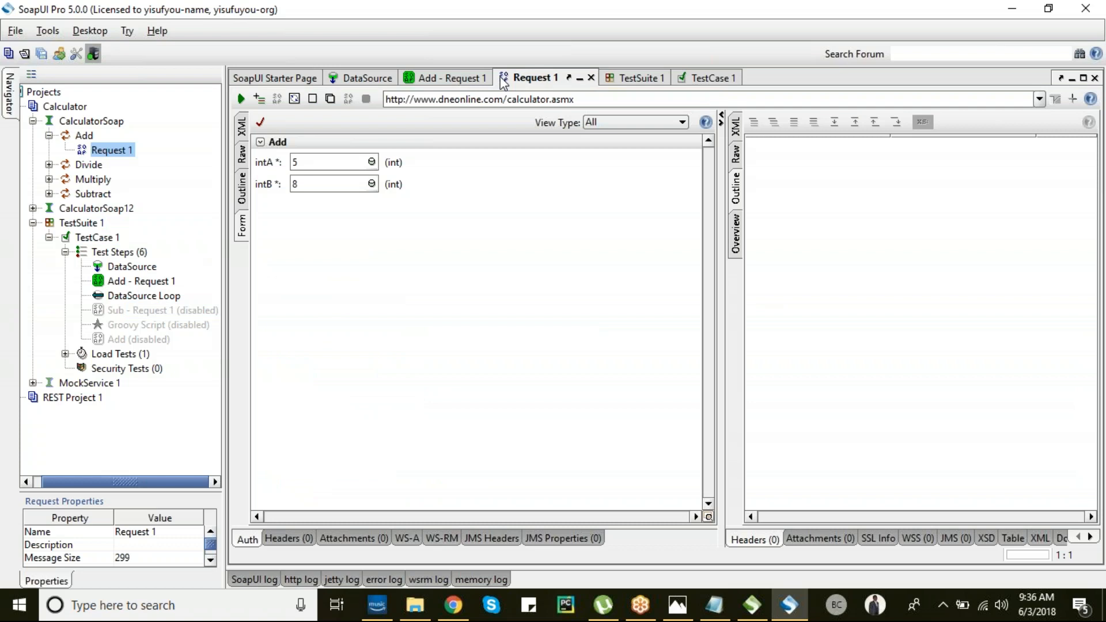
right_click(372, 165)
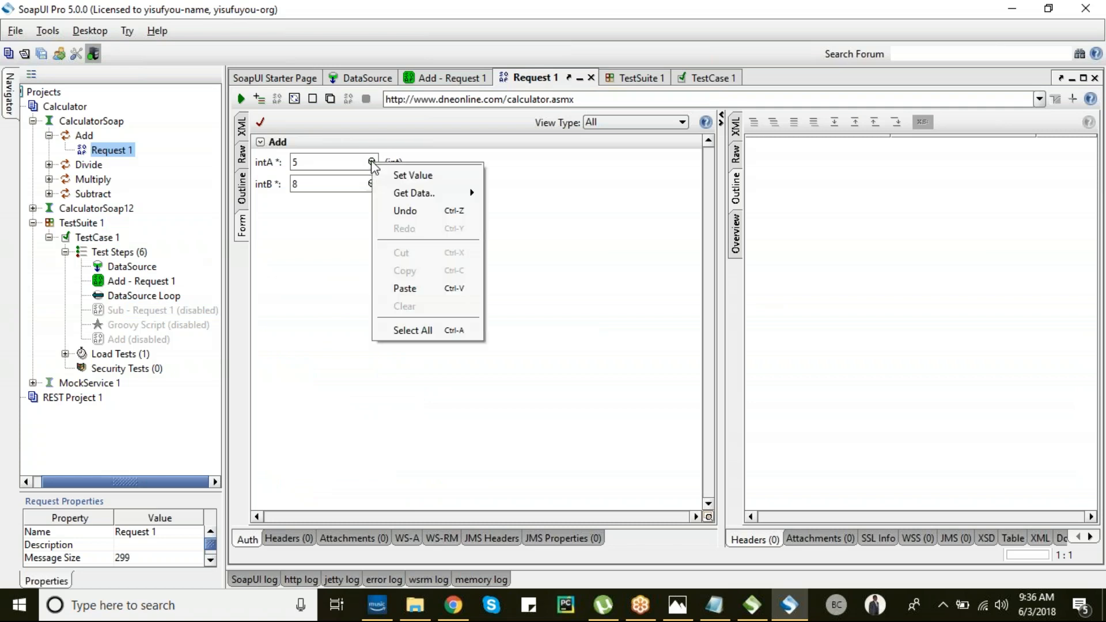
mouse_move(431, 193)
mouse_move(537, 202)
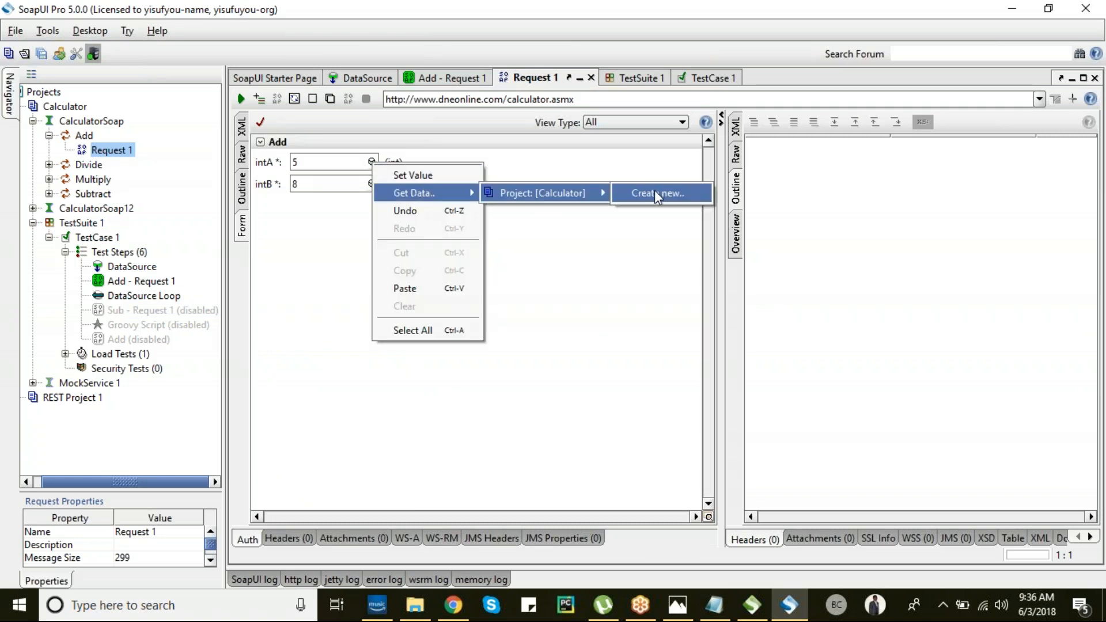
click(637, 80)
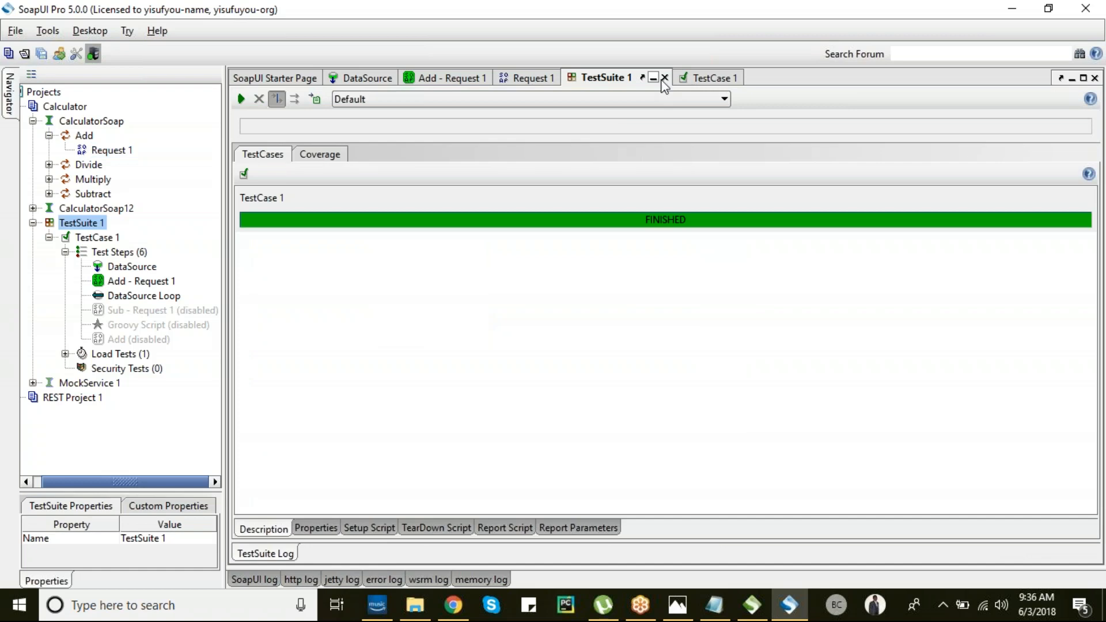
double_click(129, 281)
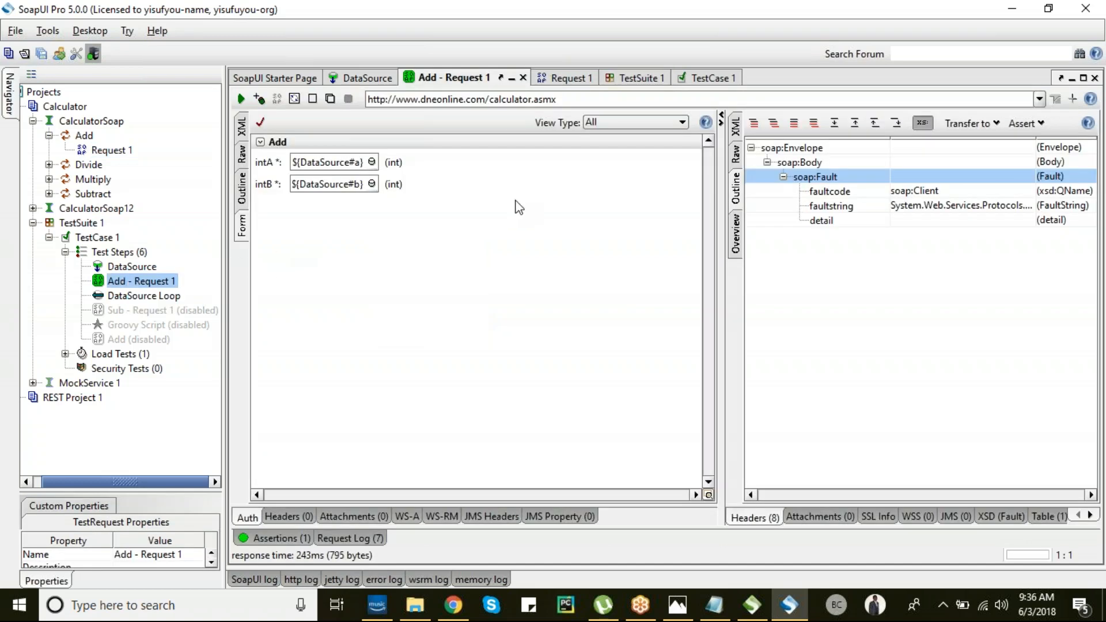
- Widen the response panes and show the request's Assertions list
drag(722, 211, 547, 203)
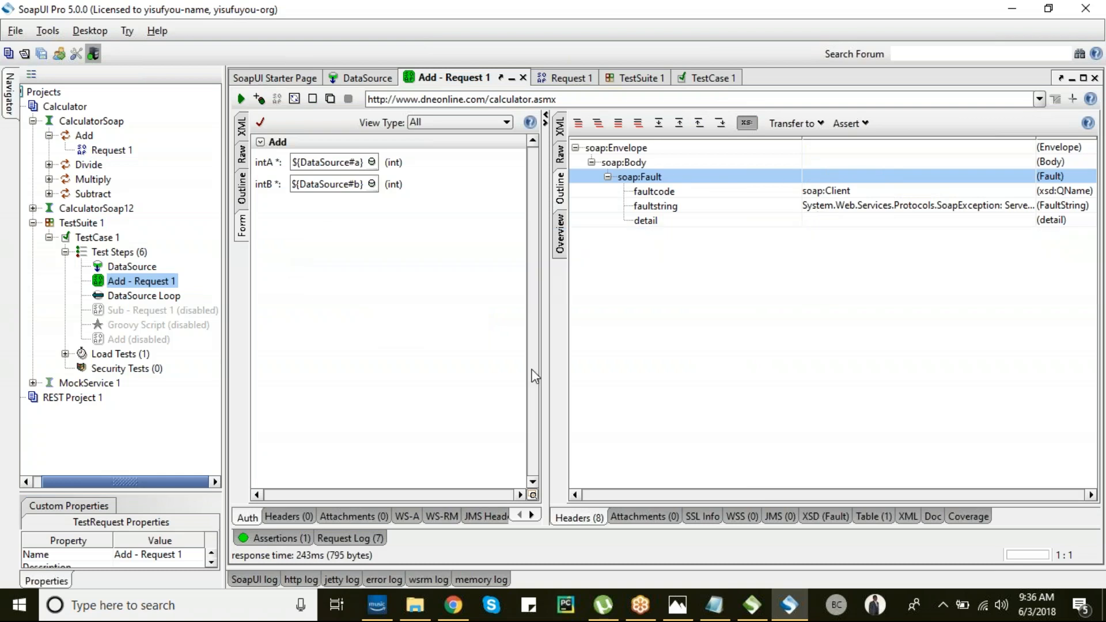
drag(481, 502, 465, 366)
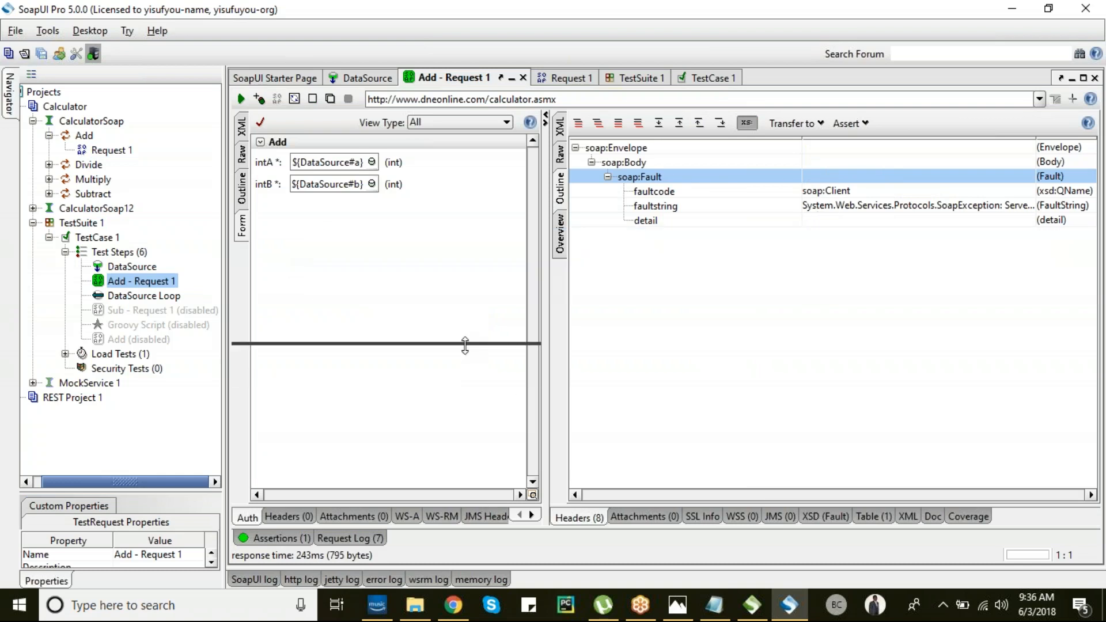
drag(569, 530, 577, 372)
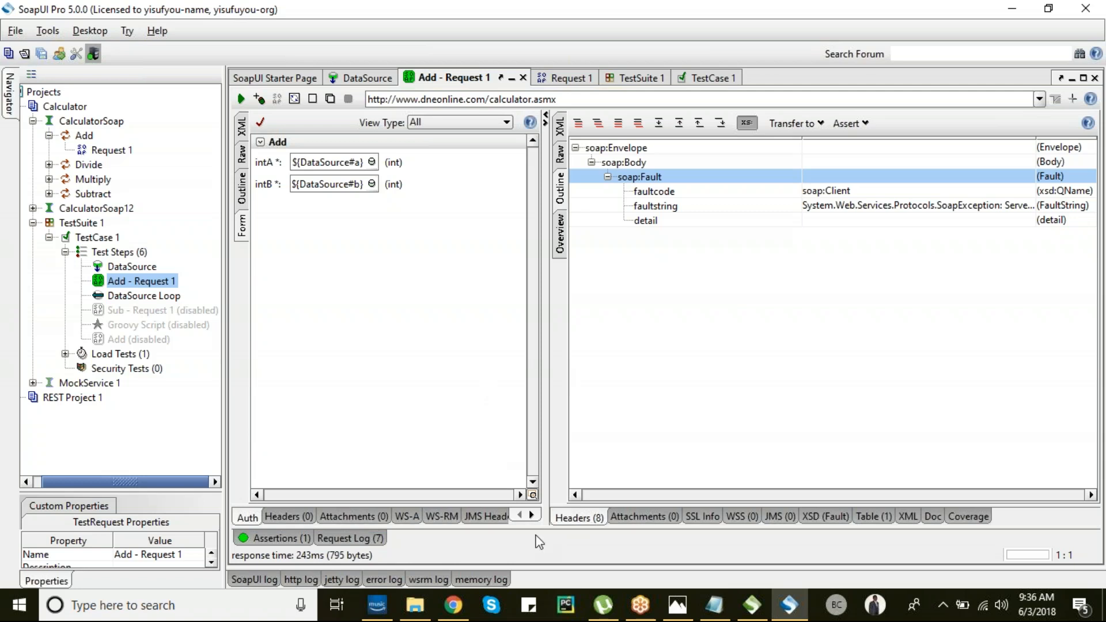
click(279, 541)
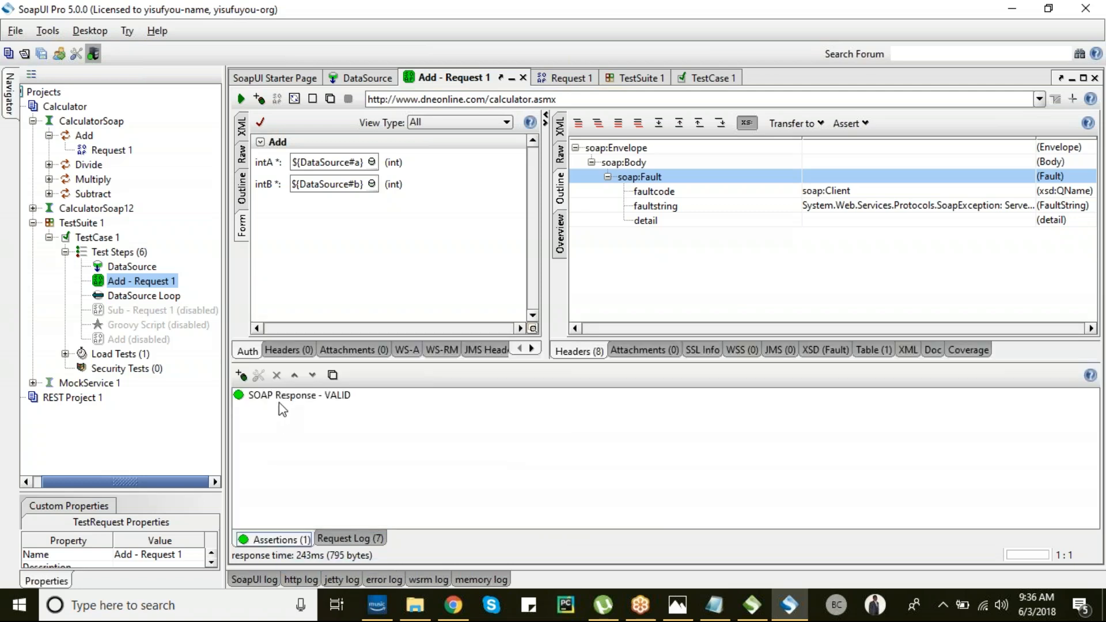
- Add an XPath Match assertion from the Property Content category
click(241, 375)
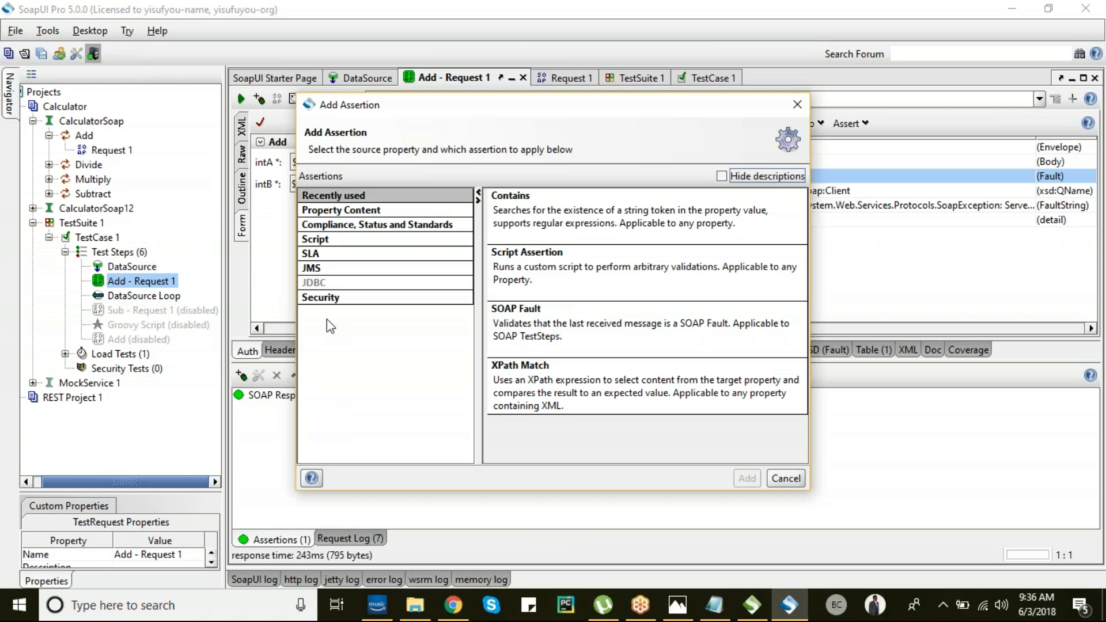
click(349, 211)
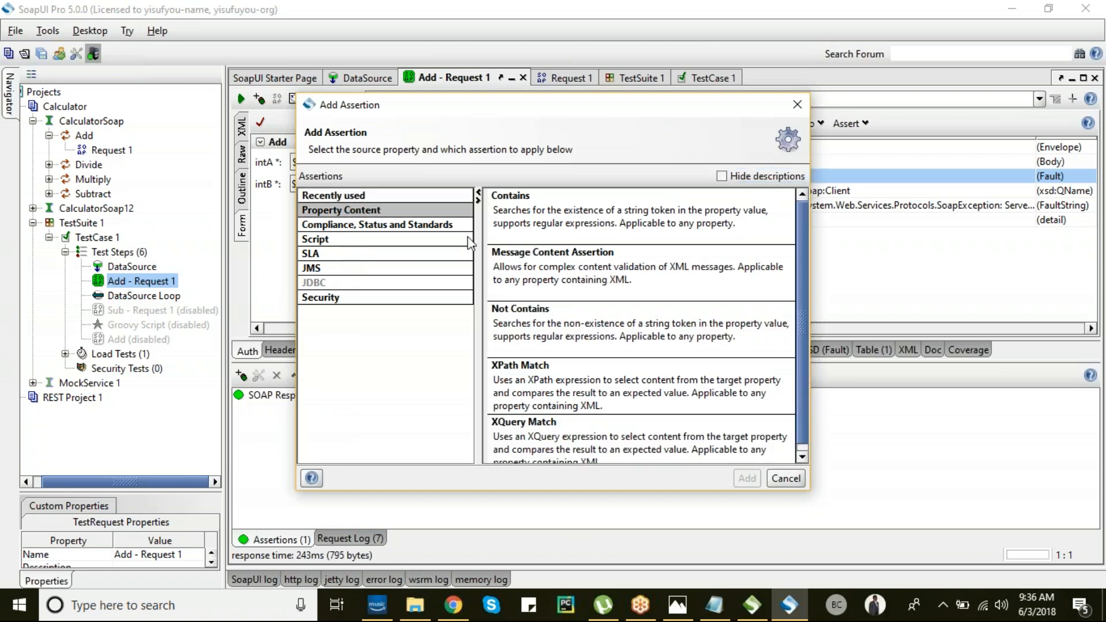
click(576, 403)
click(748, 479)
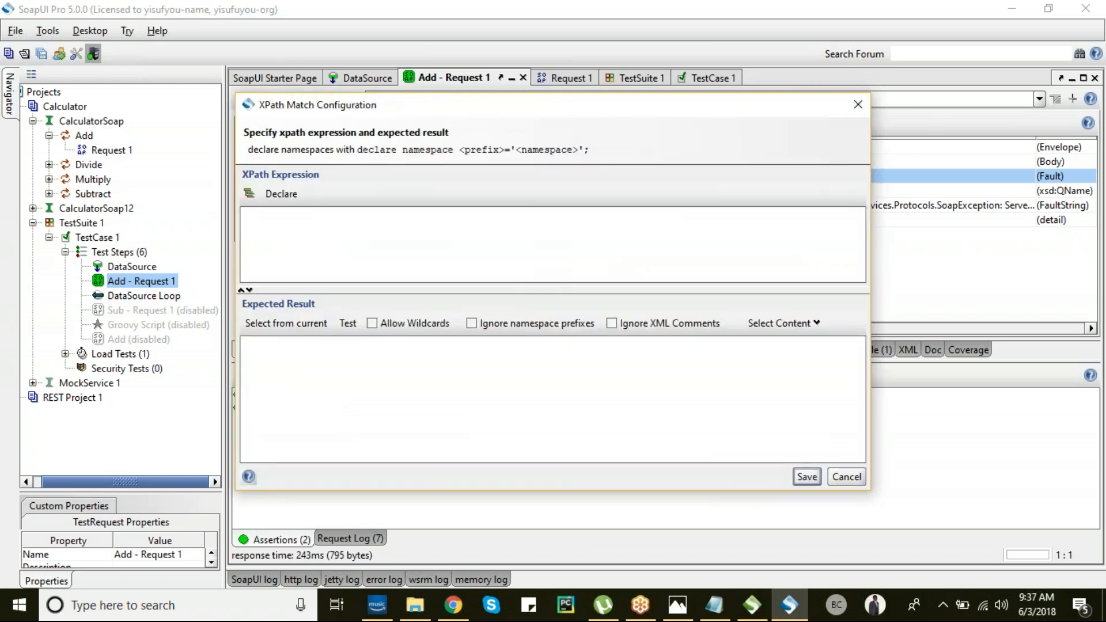
- Declare the soap namespace, cancel the XPath settings, and view the fault response as XML
click(250, 195)
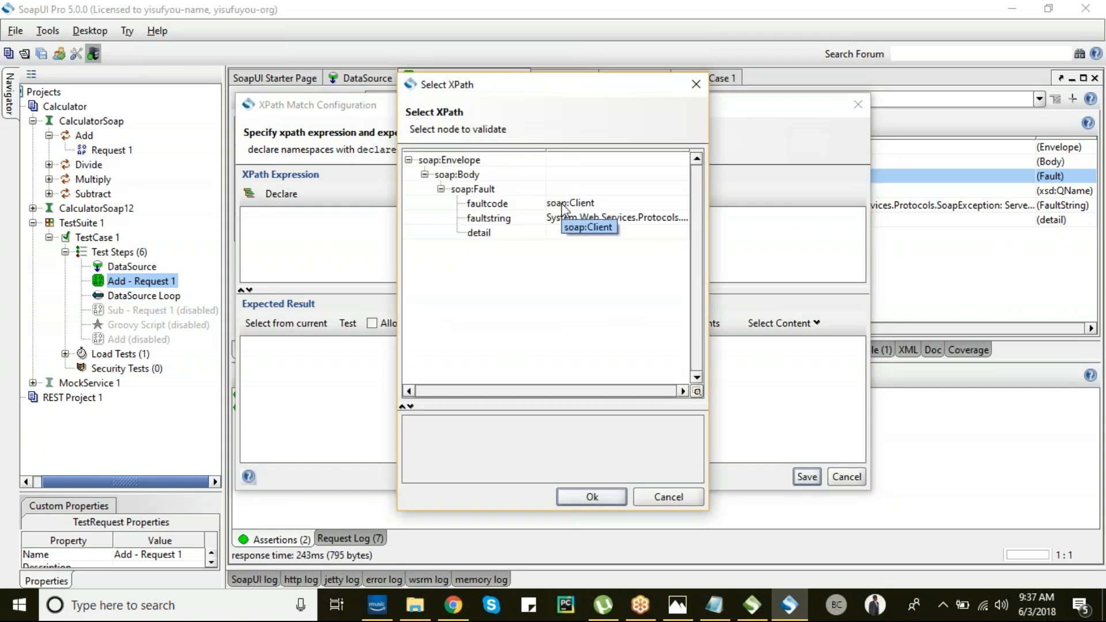
click(644, 496)
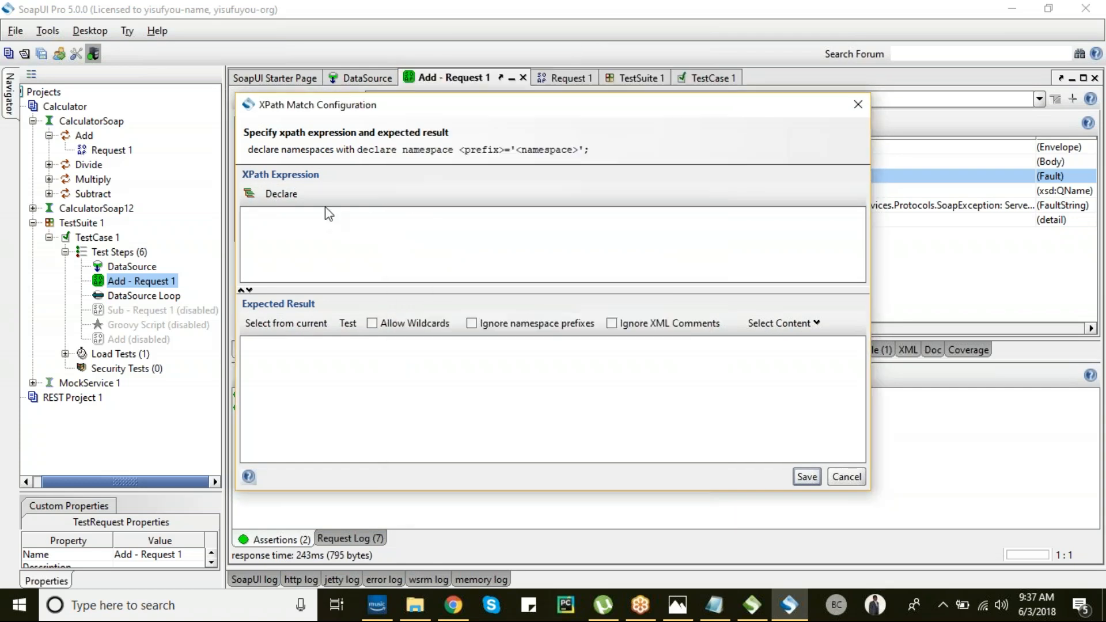
click(277, 192)
click(250, 196)
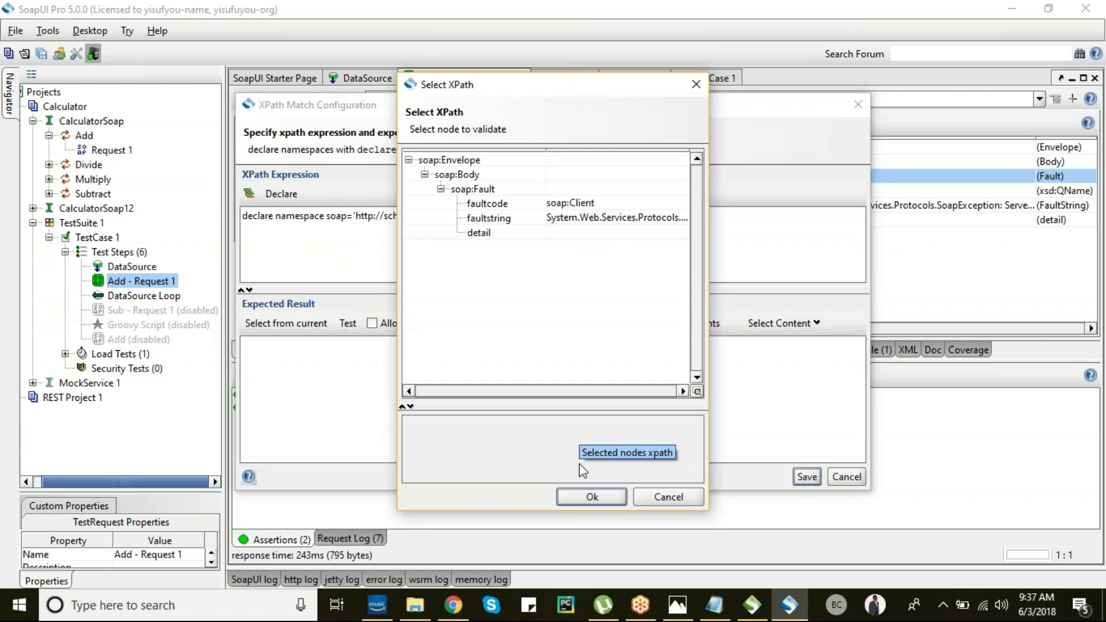
click(651, 497)
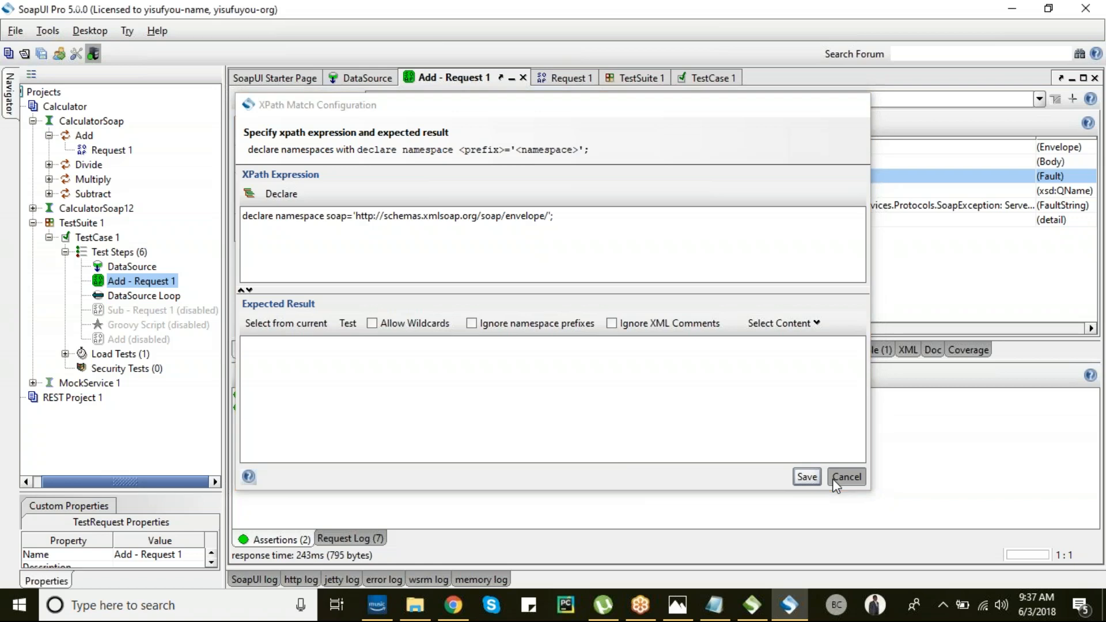
click(834, 480)
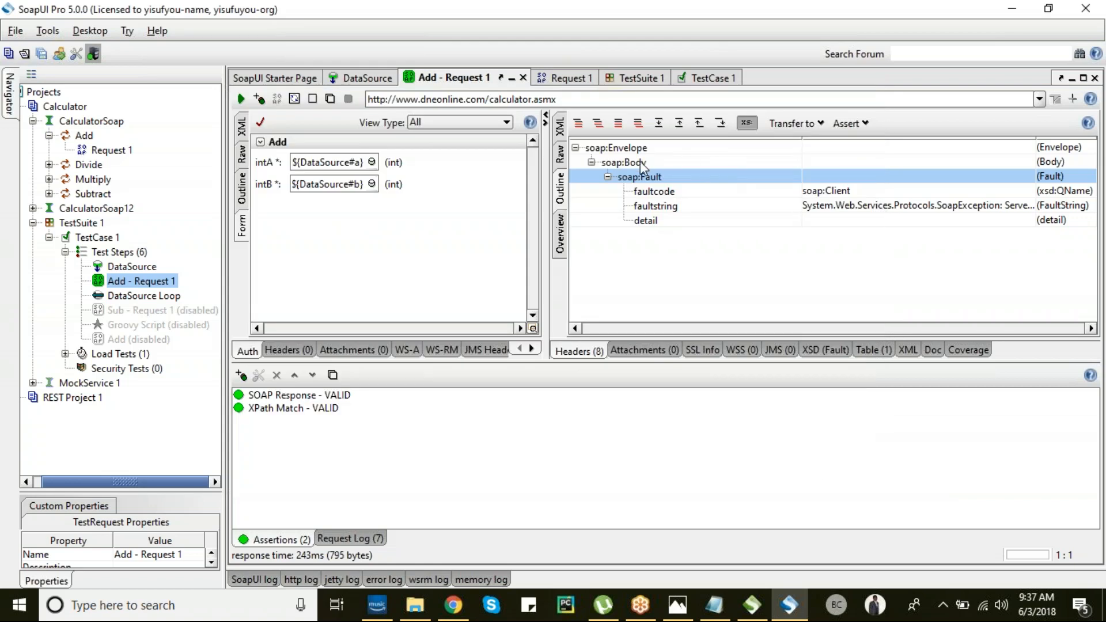
click(561, 128)
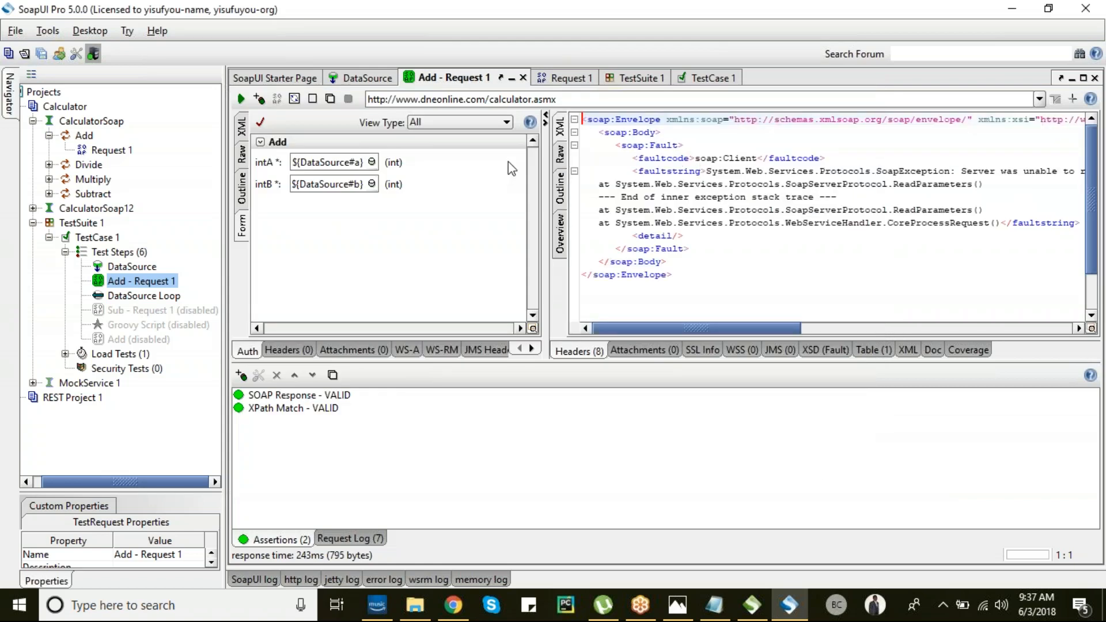
- Resend the Add request, enter 120 in the sixth DataSource row's a cell, and test the row count
click(241, 99)
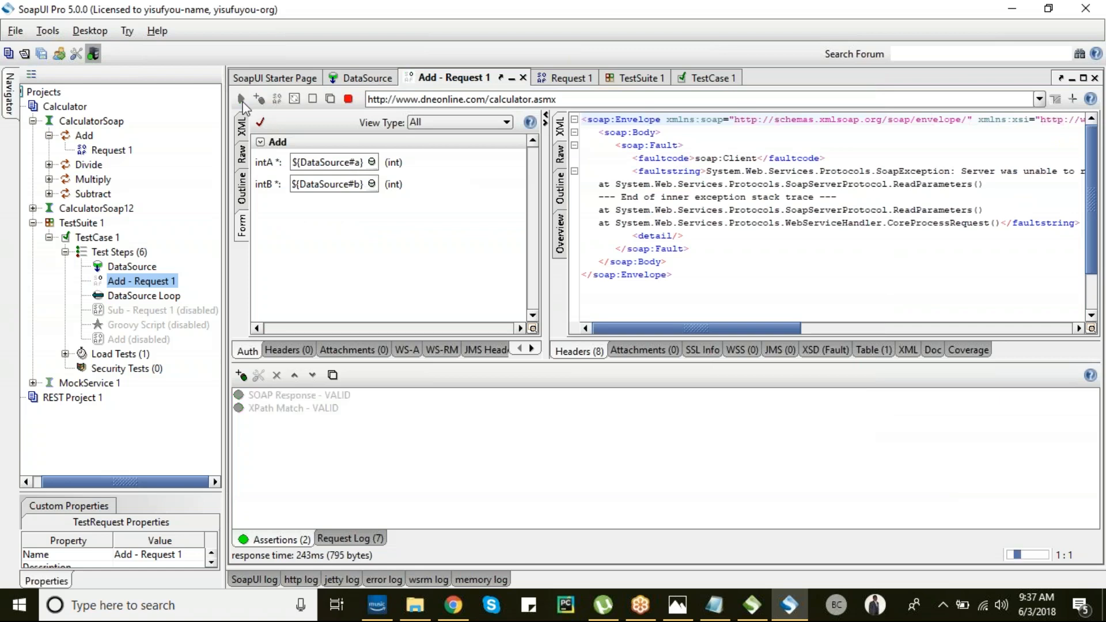
click(242, 100)
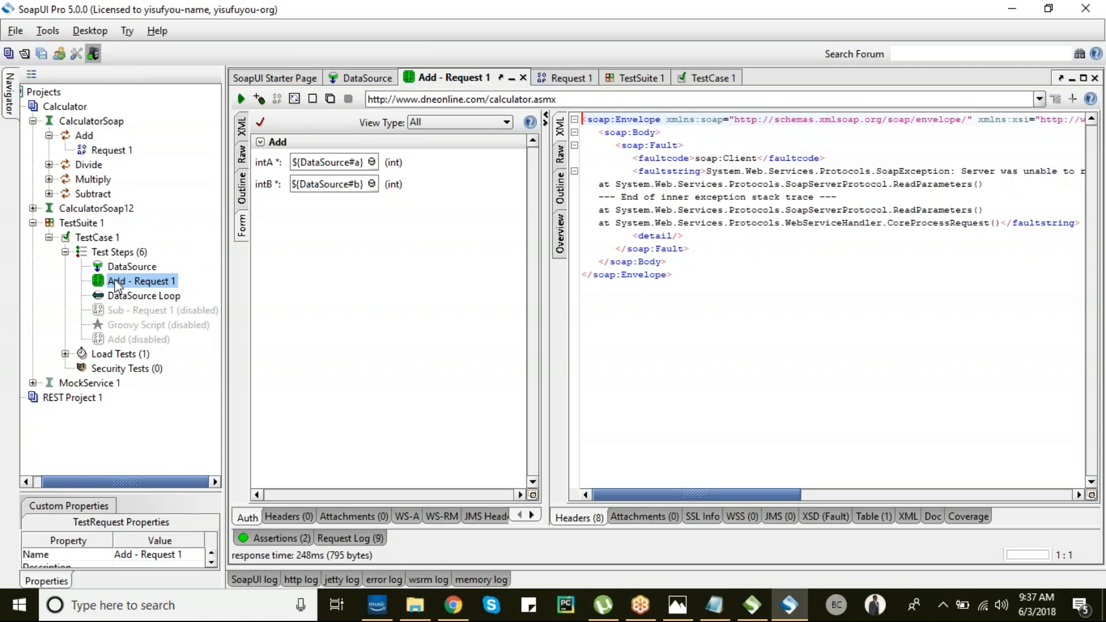
double_click(122, 267)
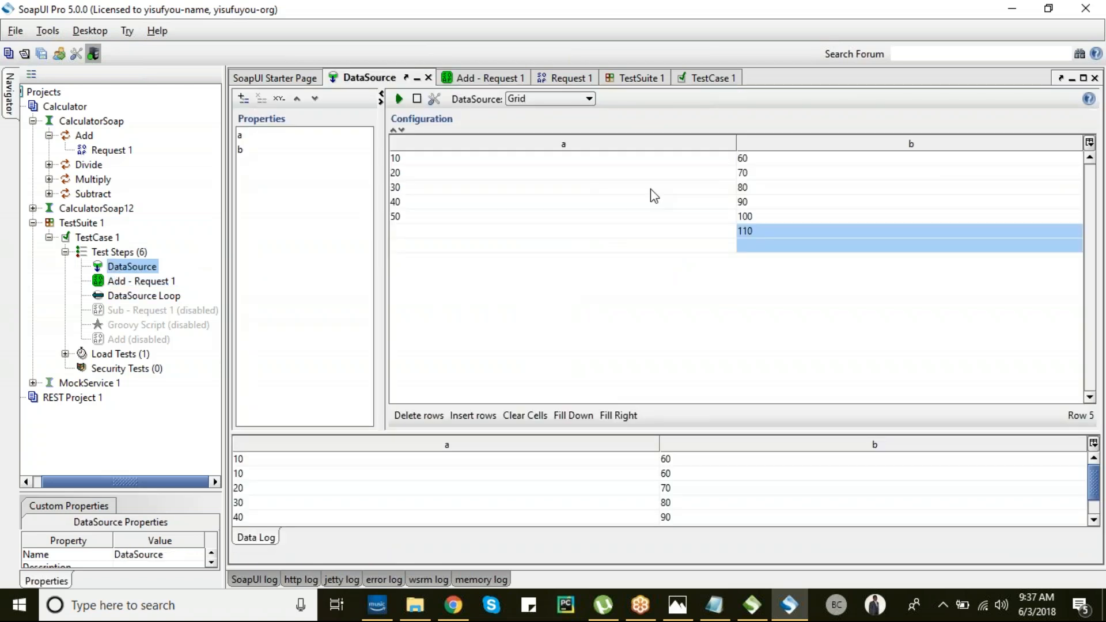
click(755, 247)
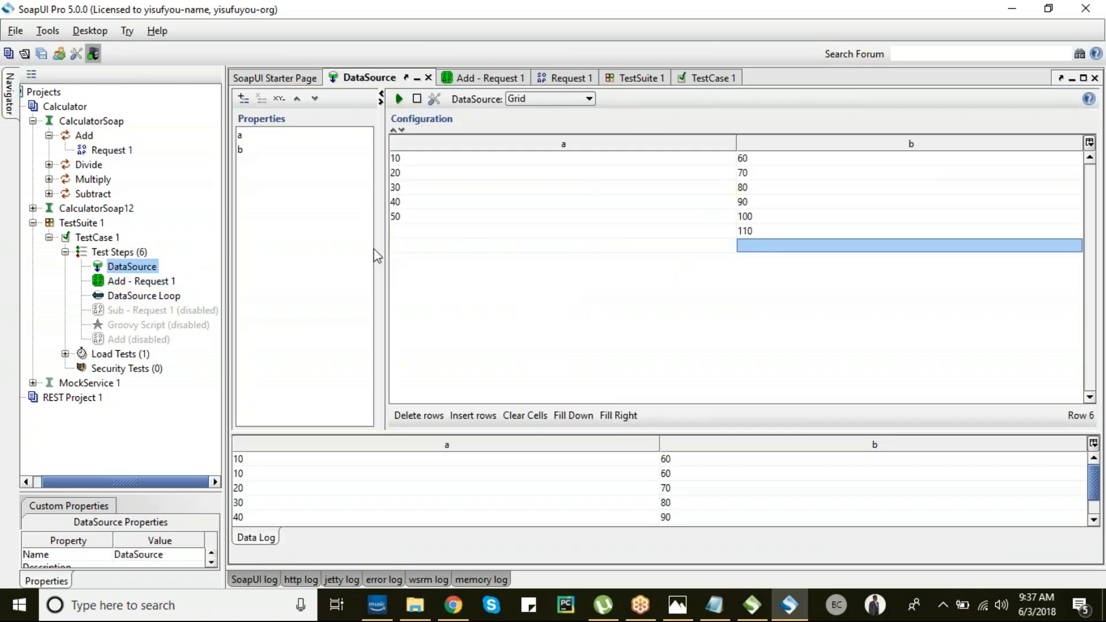
click(470, 231)
text(120)
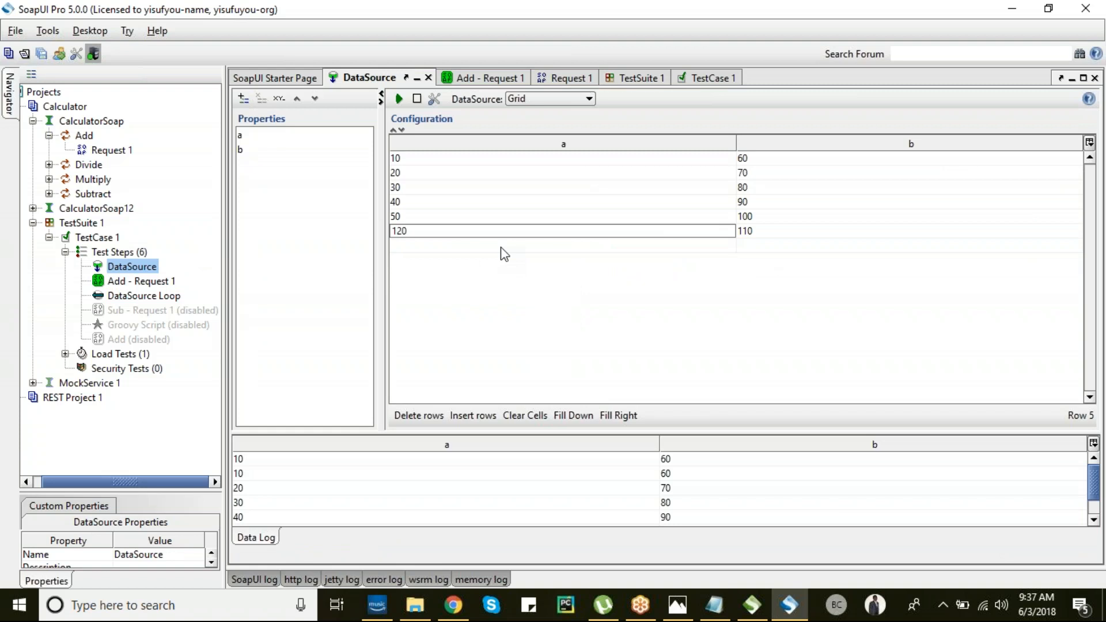
click(399, 99)
click(514, 315)
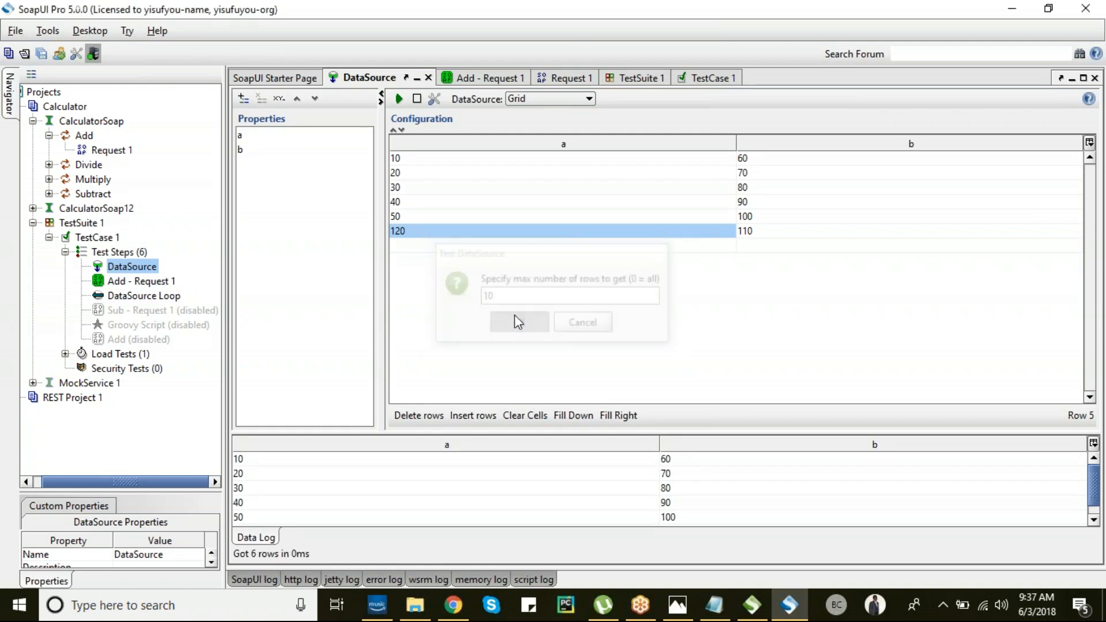
- Reopen Add - Request 1 and send it again
drag(123, 282, 124, 286)
double_click(125, 285)
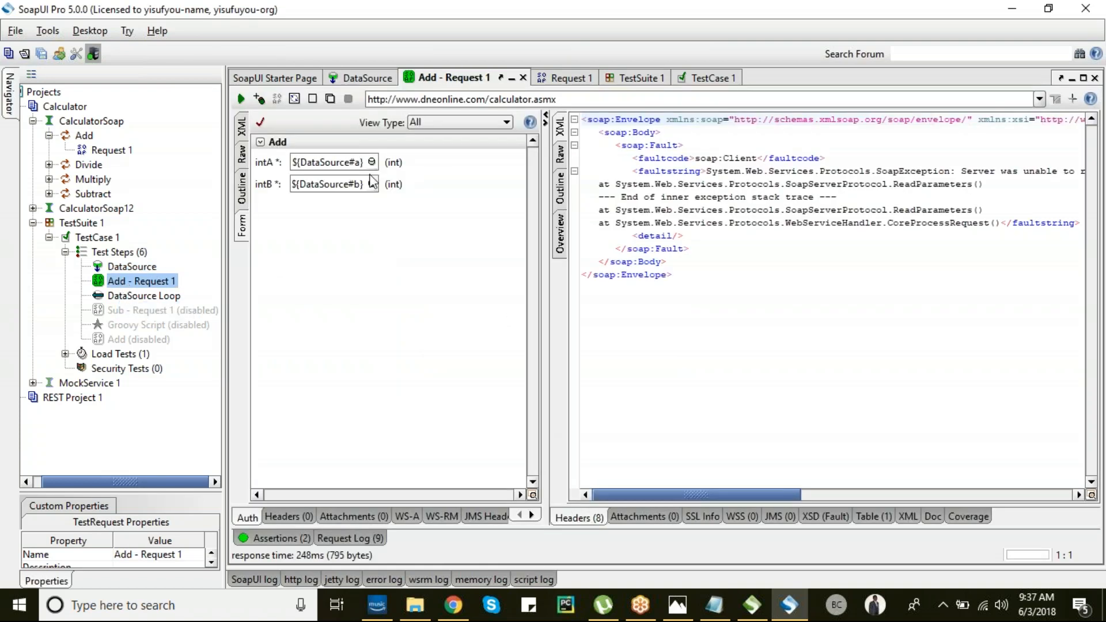
click(242, 100)
click(242, 100)
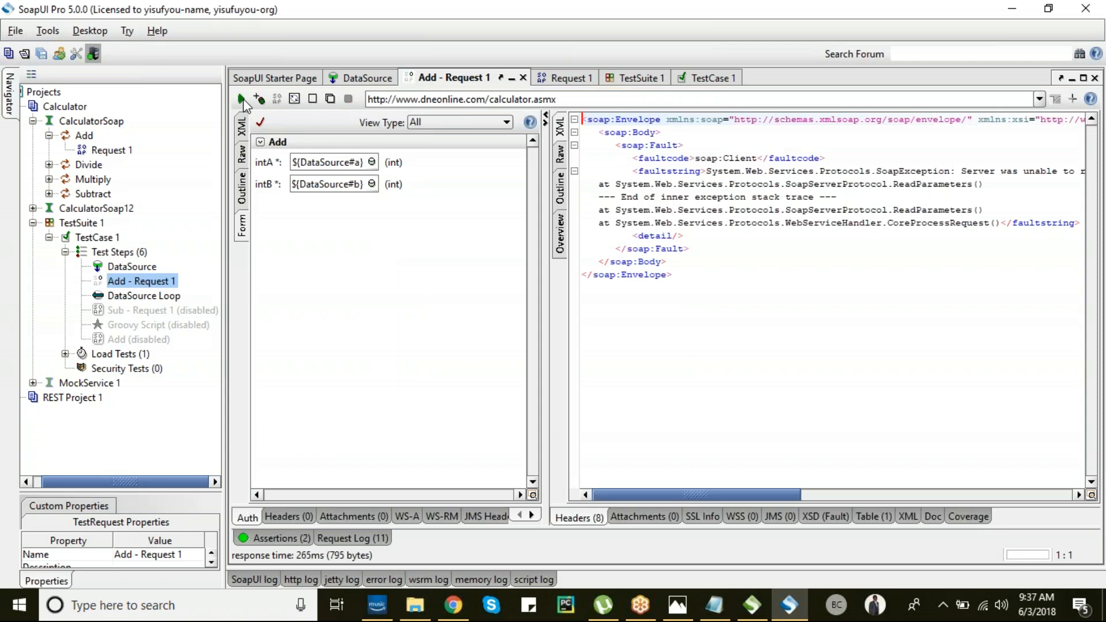
click(105, 297)
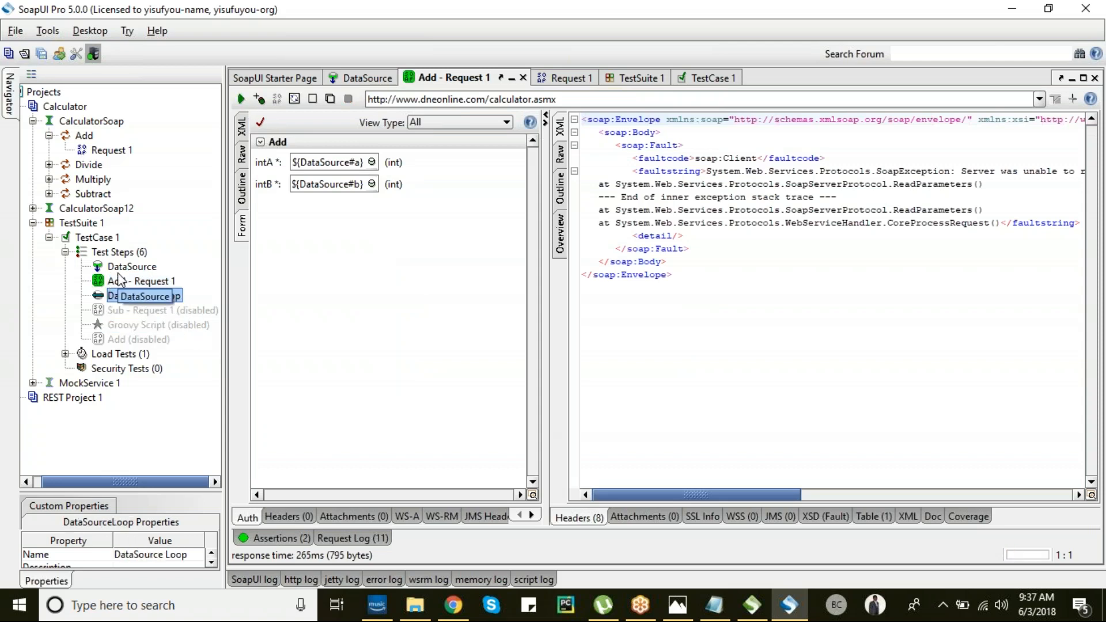
double_click(115, 267)
double_click(113, 281)
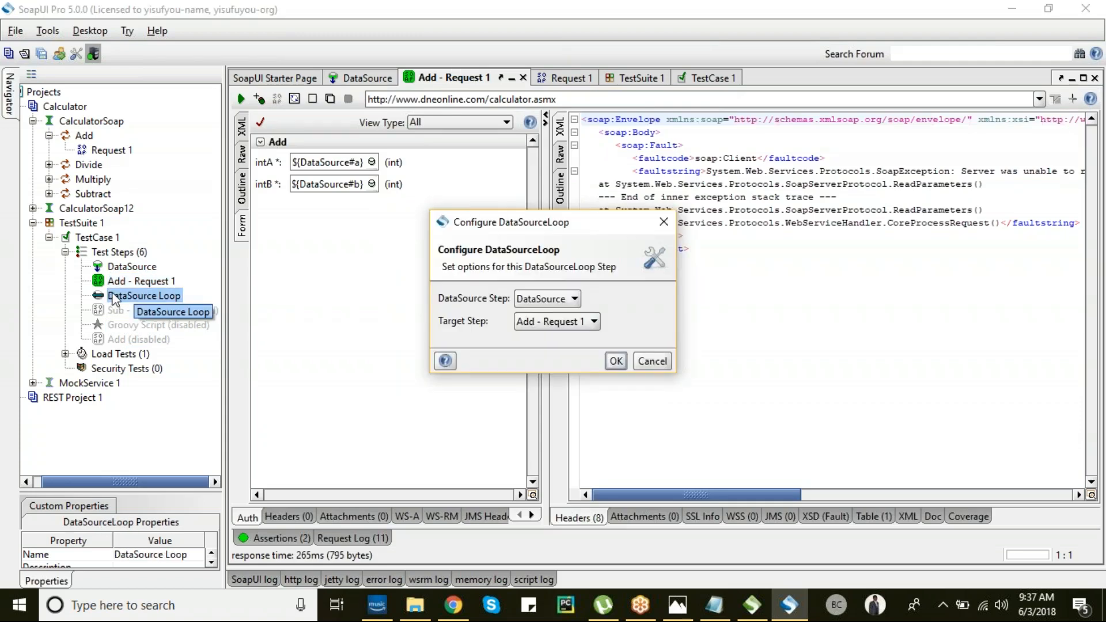
click(653, 361)
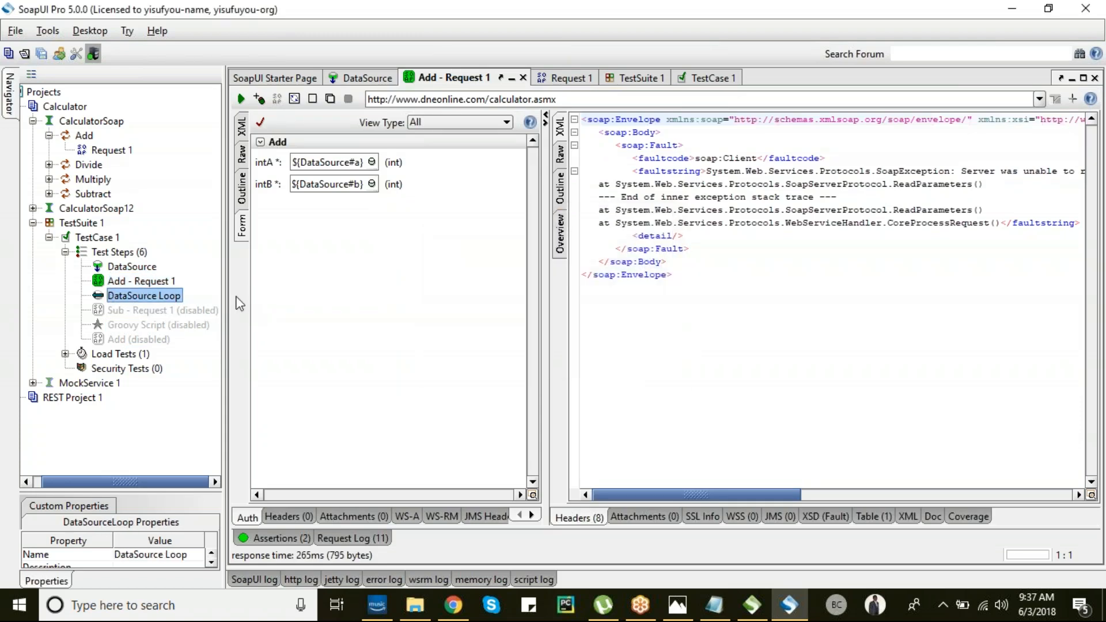
drag(93, 280, 93, 252)
right_click(93, 252)
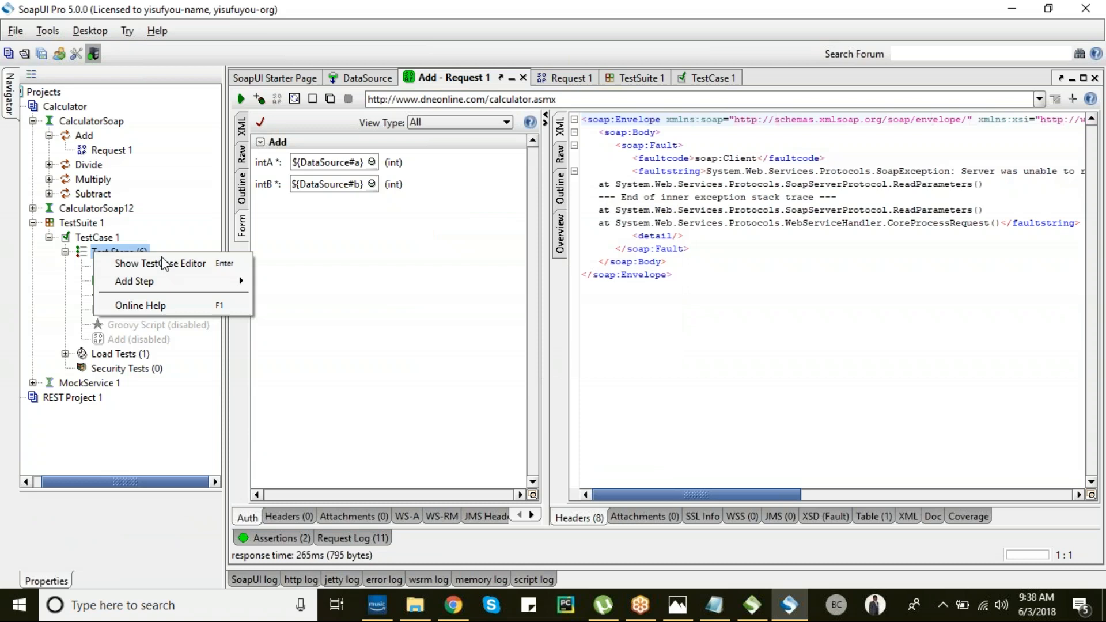
mouse_move(166, 282)
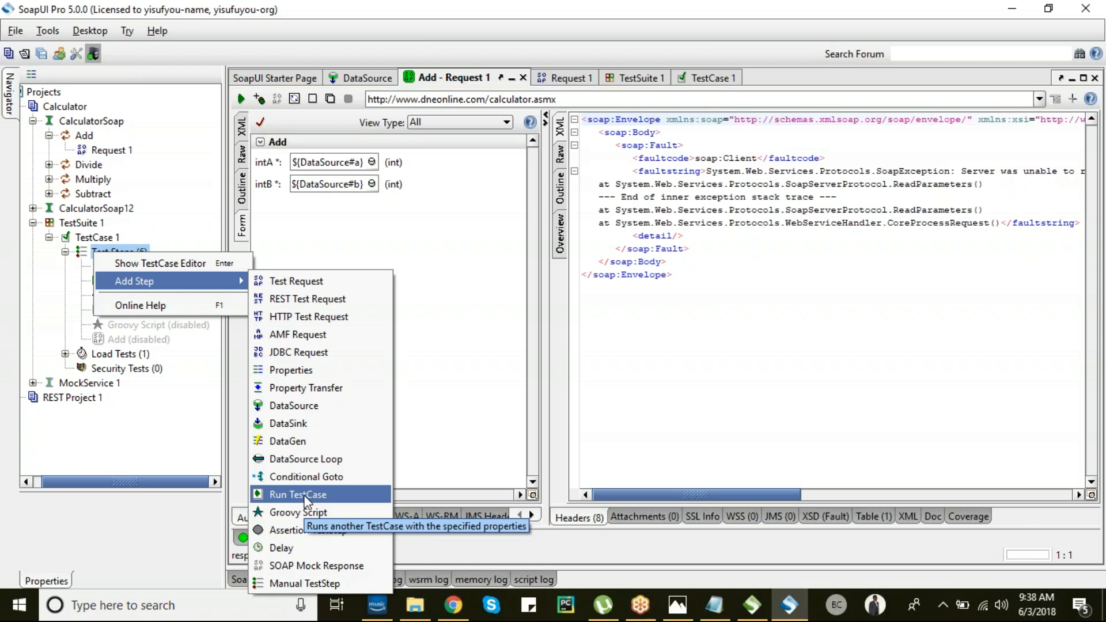
click(51, 291)
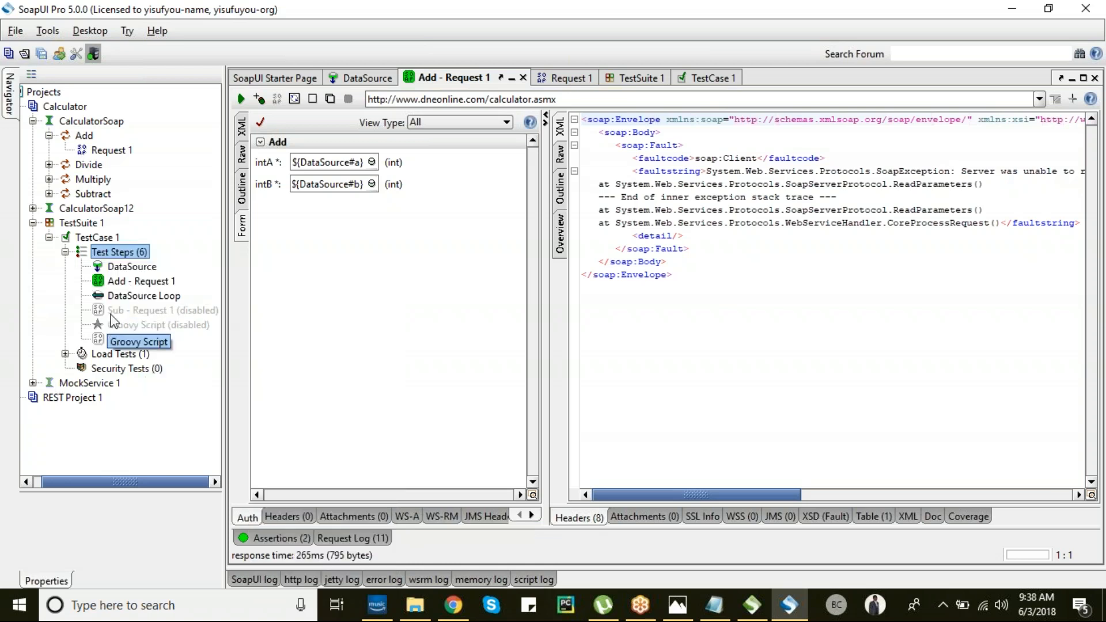
- Add a Manual TestStep described 'Test for value' expecting 'Success', and move it below Add - Request 1
right_click(116, 254)
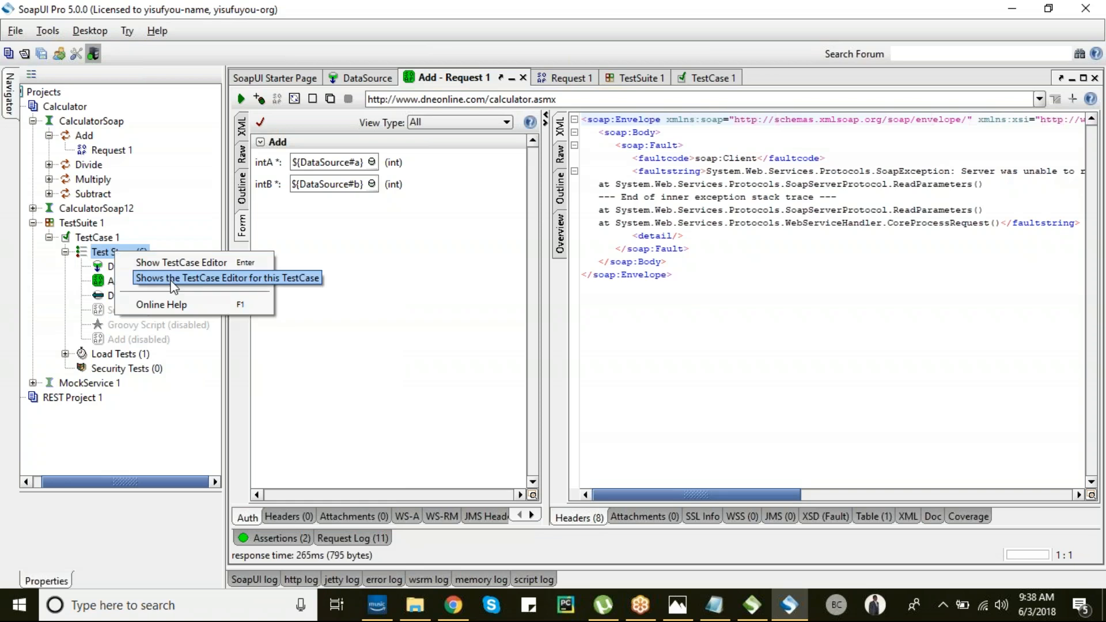
mouse_move(218, 280)
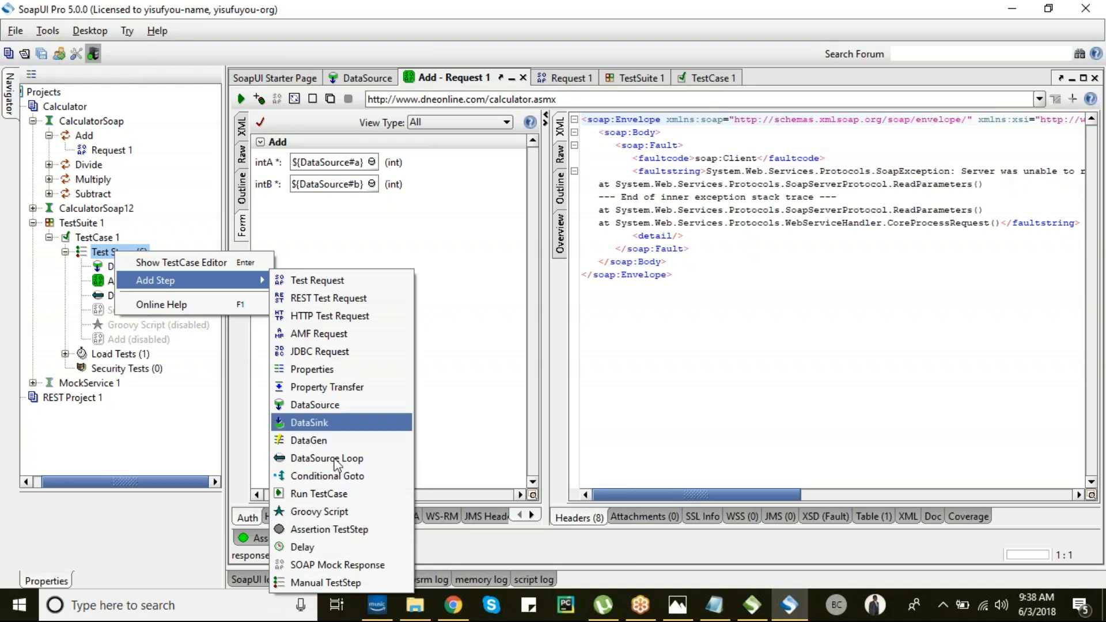
click(293, 584)
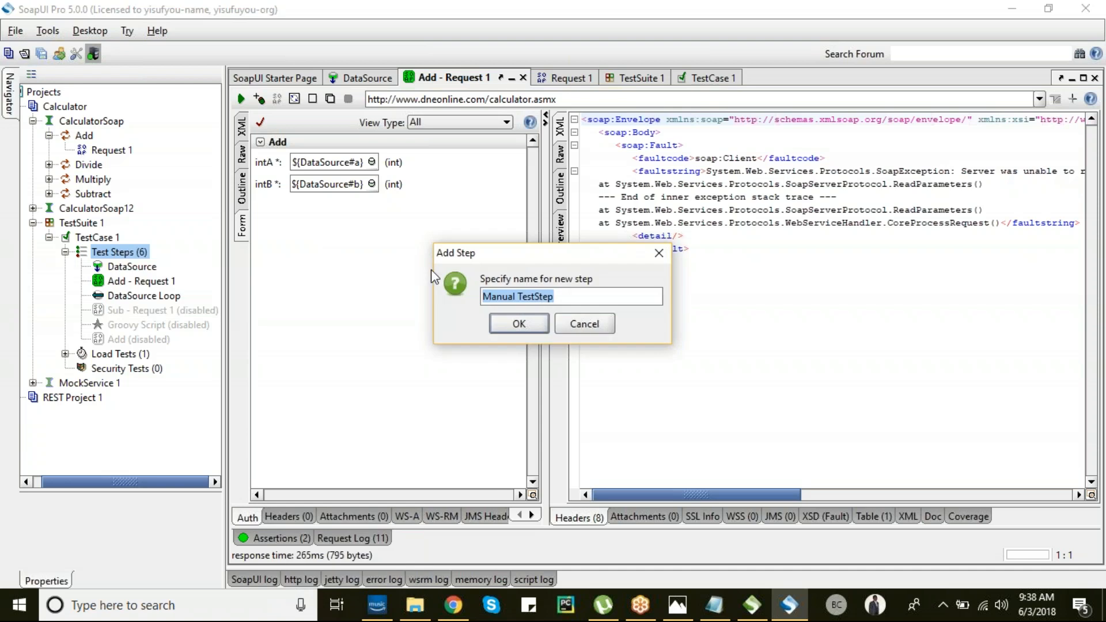
key(Return)
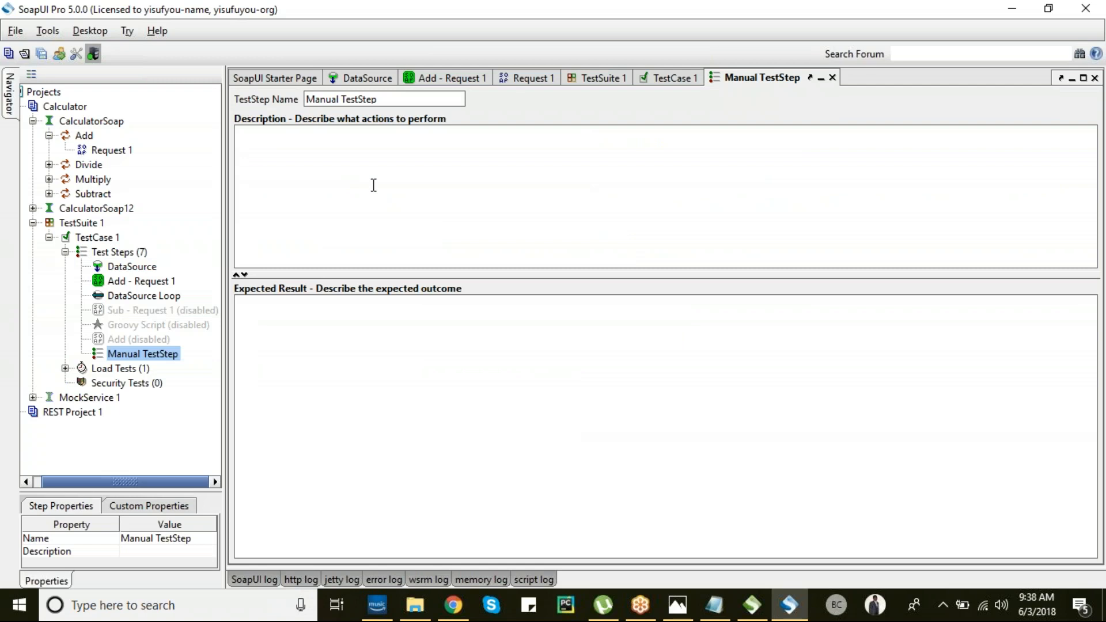
text(Test for value )
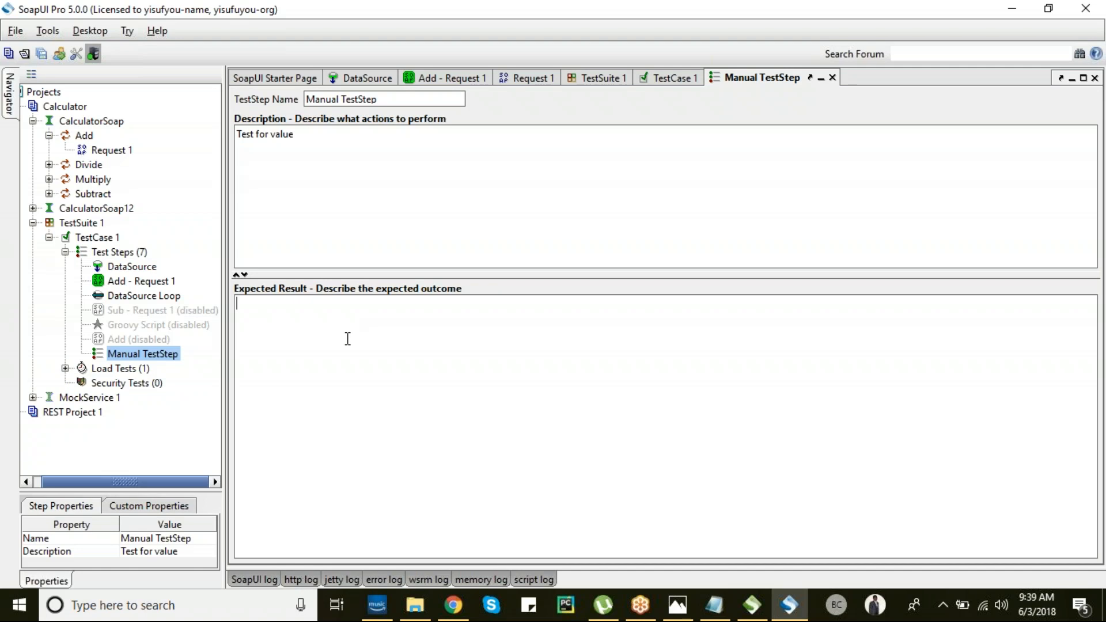
text(uccess)
drag(97, 358, 99, 308)
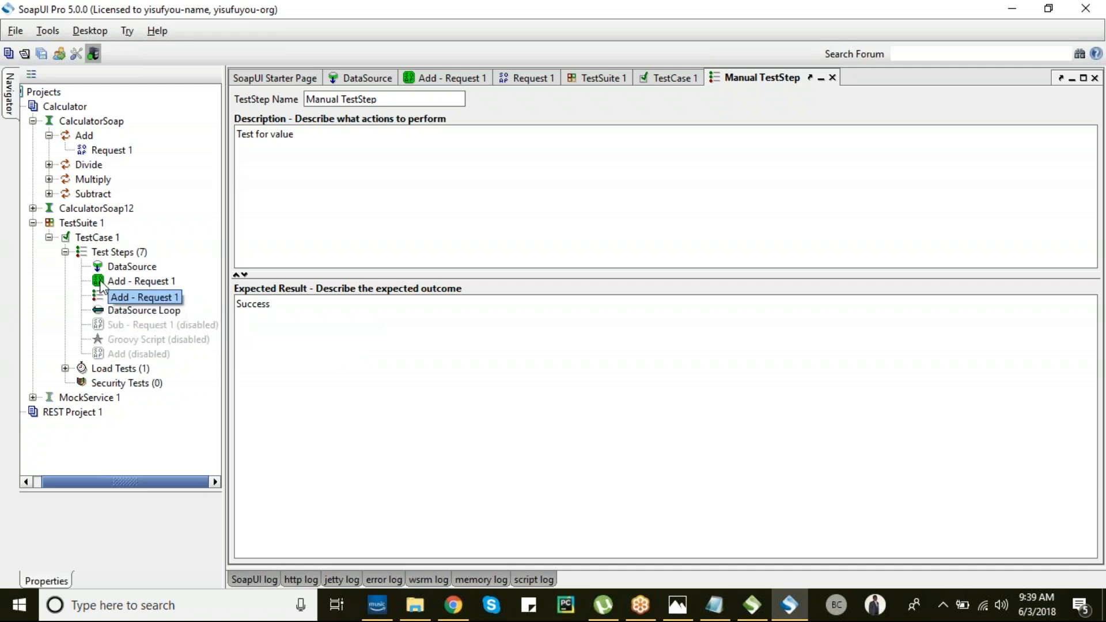
- Open the TestCase 1 editor, run it, and review the manual step's description
right_click(101, 255)
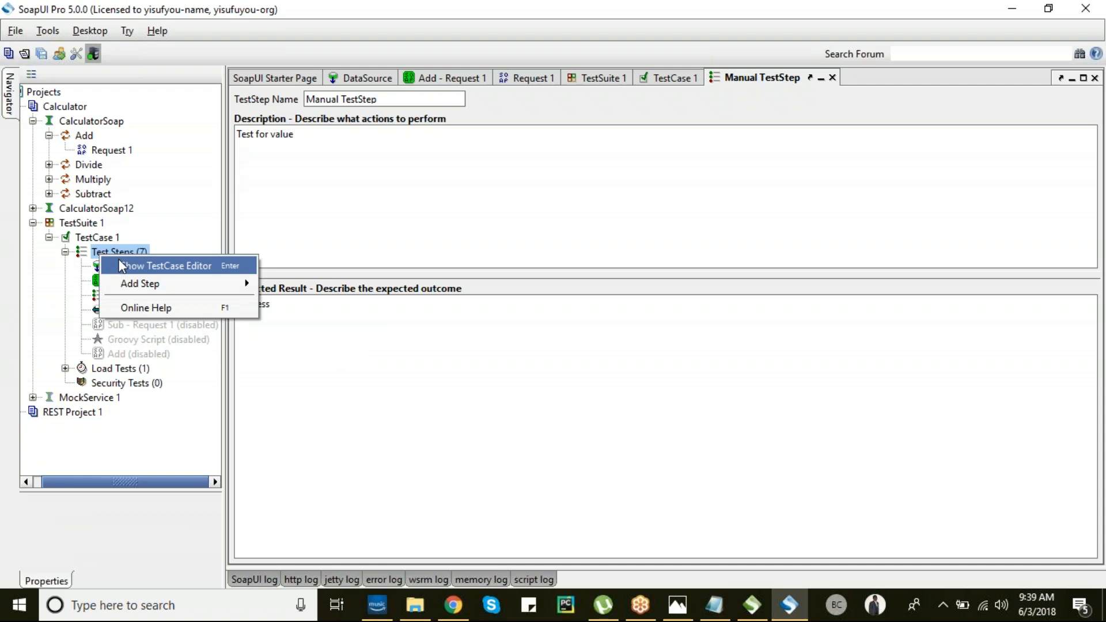
key(Return)
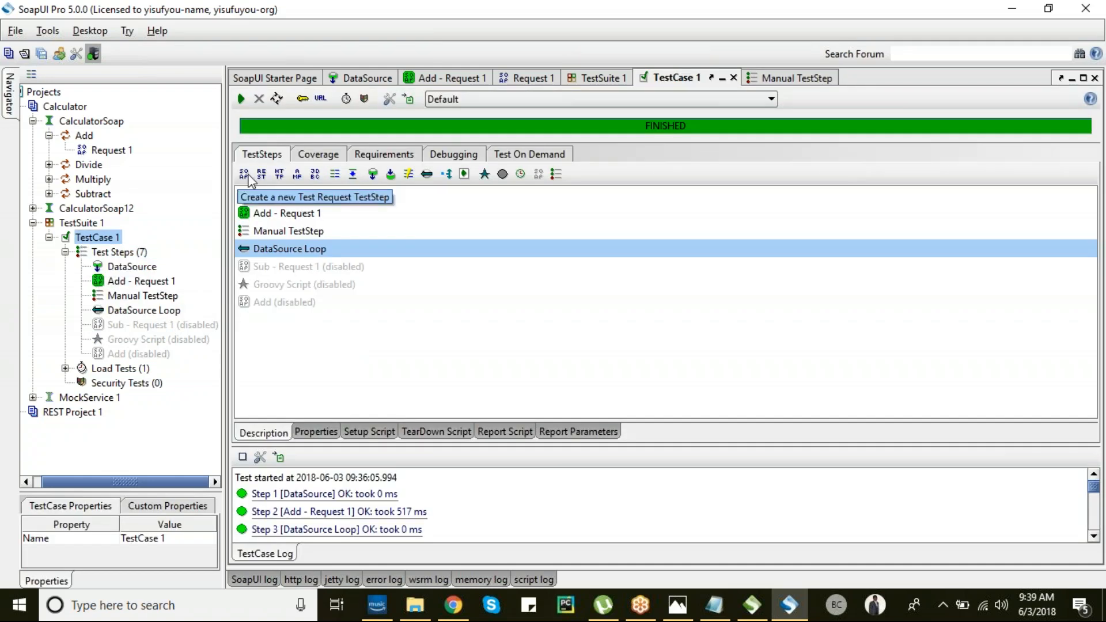
click(241, 99)
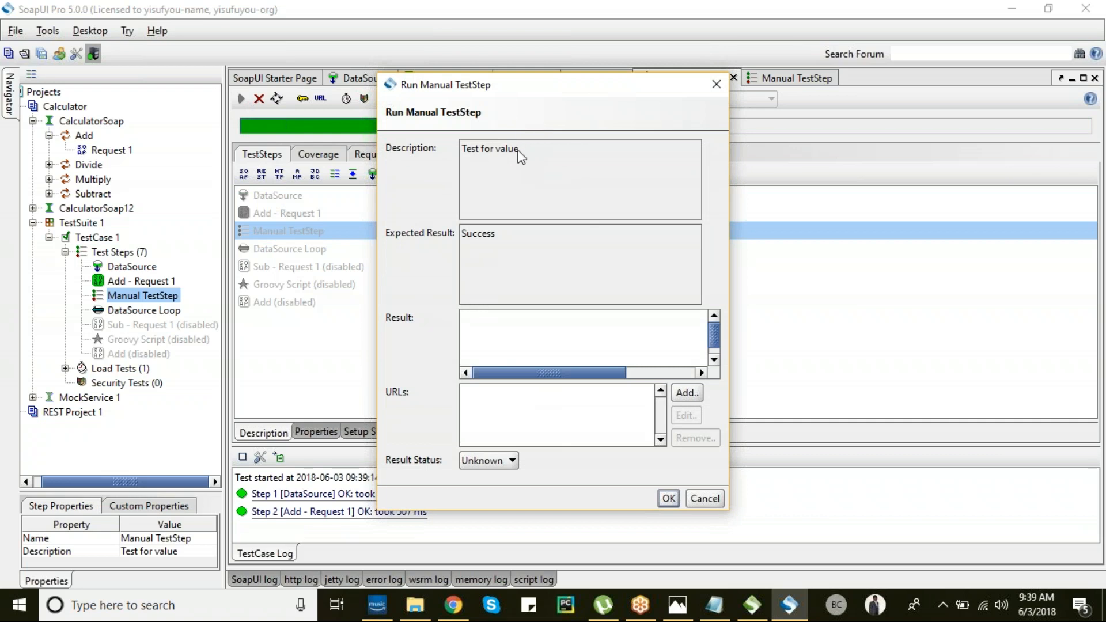
drag(523, 150, 444, 159)
click(570, 269)
- Mark the manual step Pass on the first prompt and Fail on the second
click(507, 460)
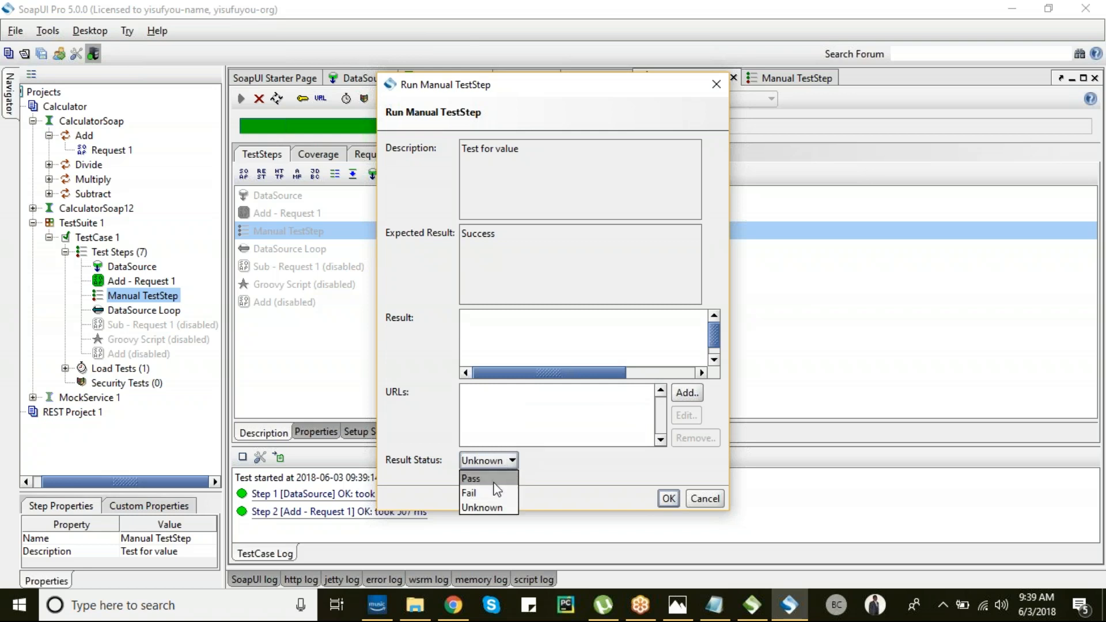
click(494, 481)
click(667, 499)
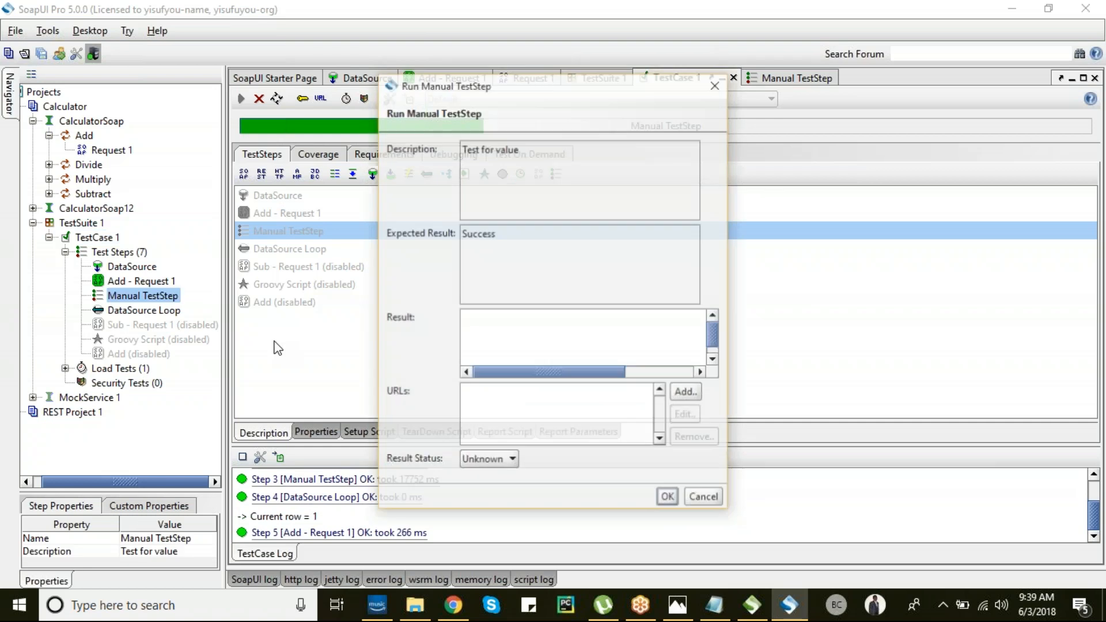
click(503, 461)
click(478, 492)
click(668, 499)
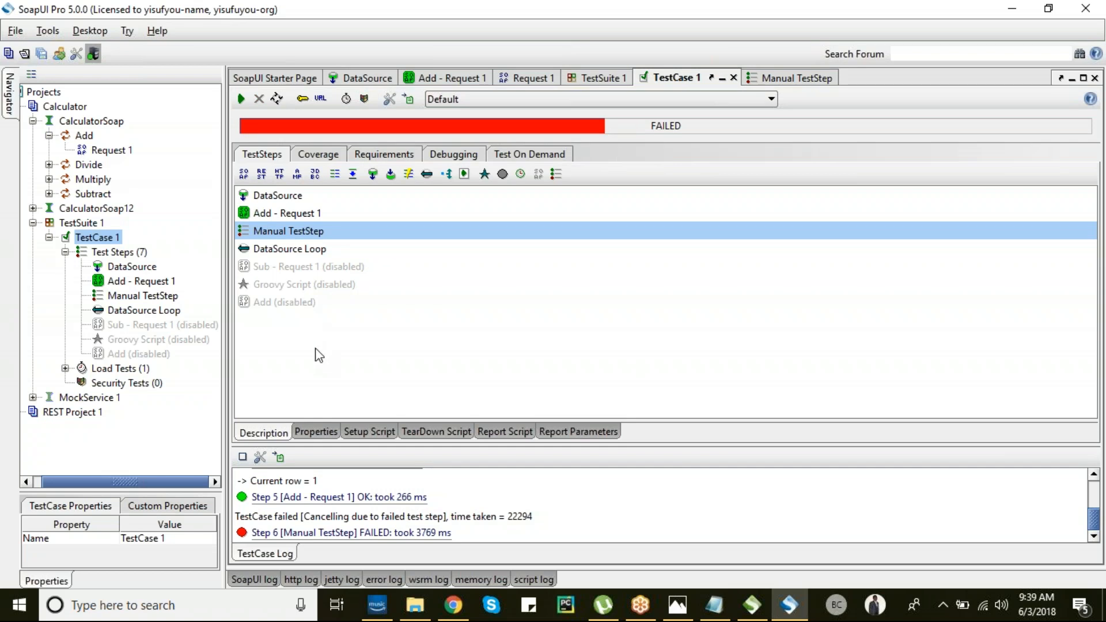
- Enlarge the TestCase Log, then switch to the browser showing the calculator WSDL
drag(438, 448, 438, 311)
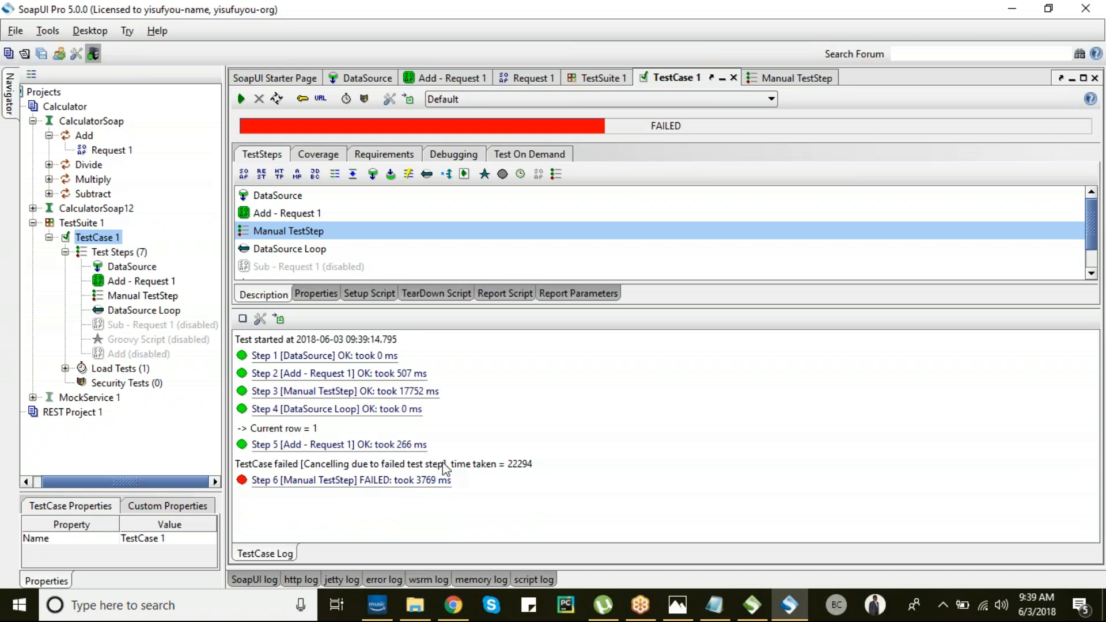
drag(110, 268, 123, 343)
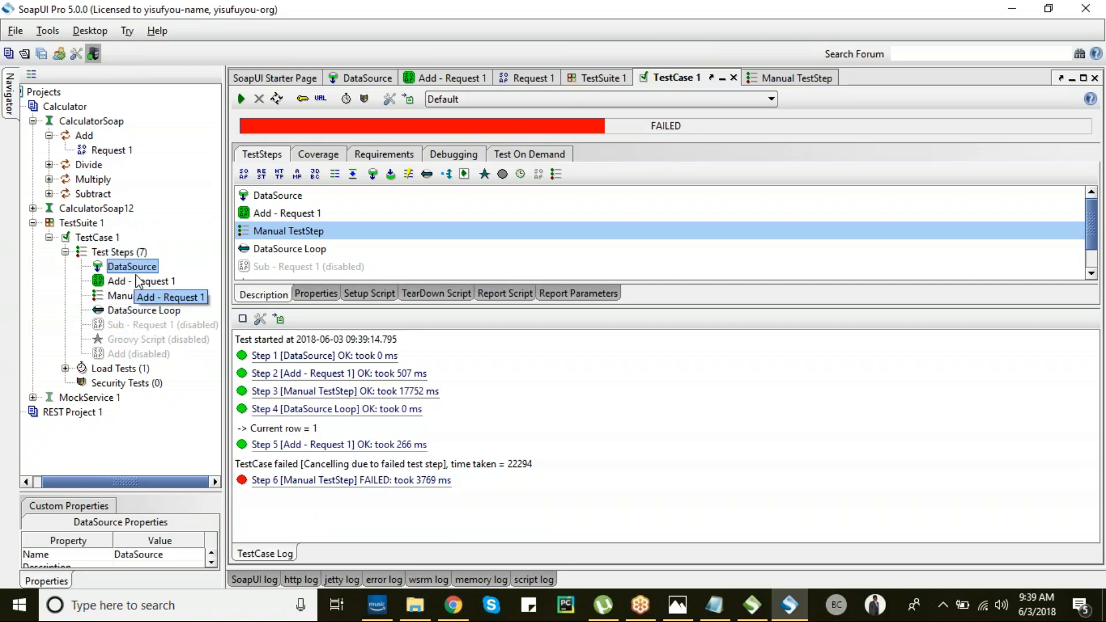
key(alt+Tab)
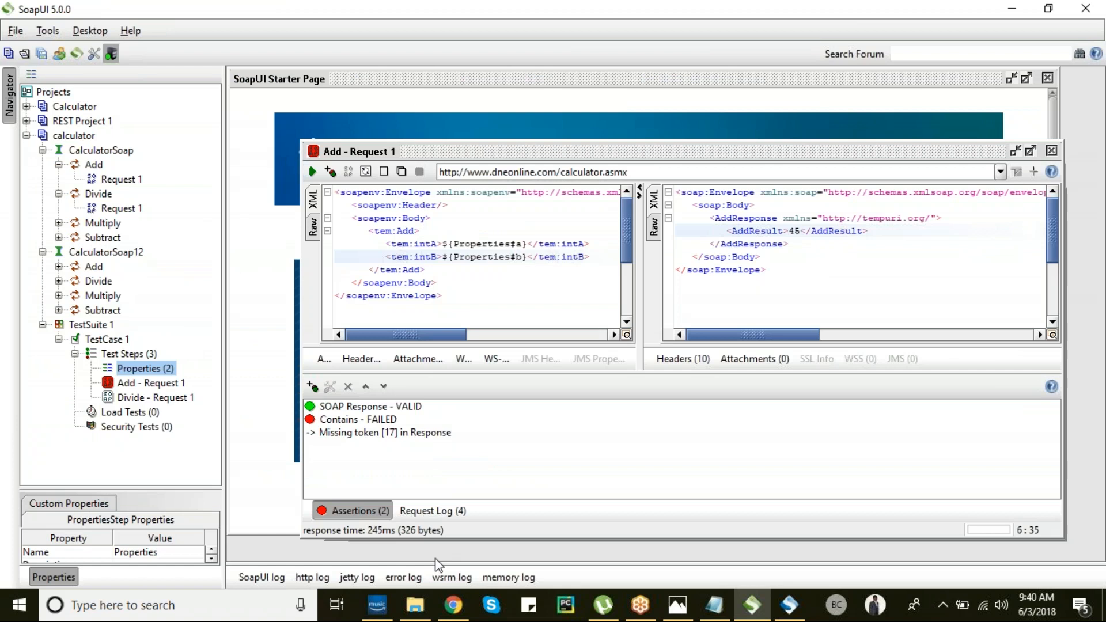
click(453, 612)
- Open soapui.org's SoapUI Projects docs in a new Chrome tab and scroll to 3.1 Create New Project
key(ctrl+l)
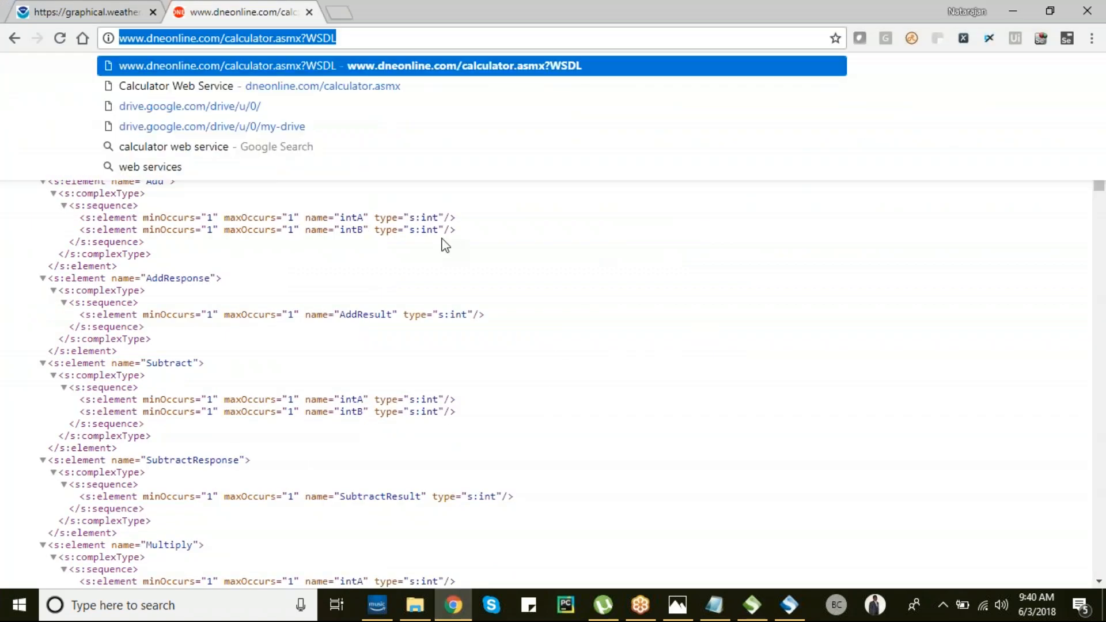
click(346, 7)
text(so)
key(Return)
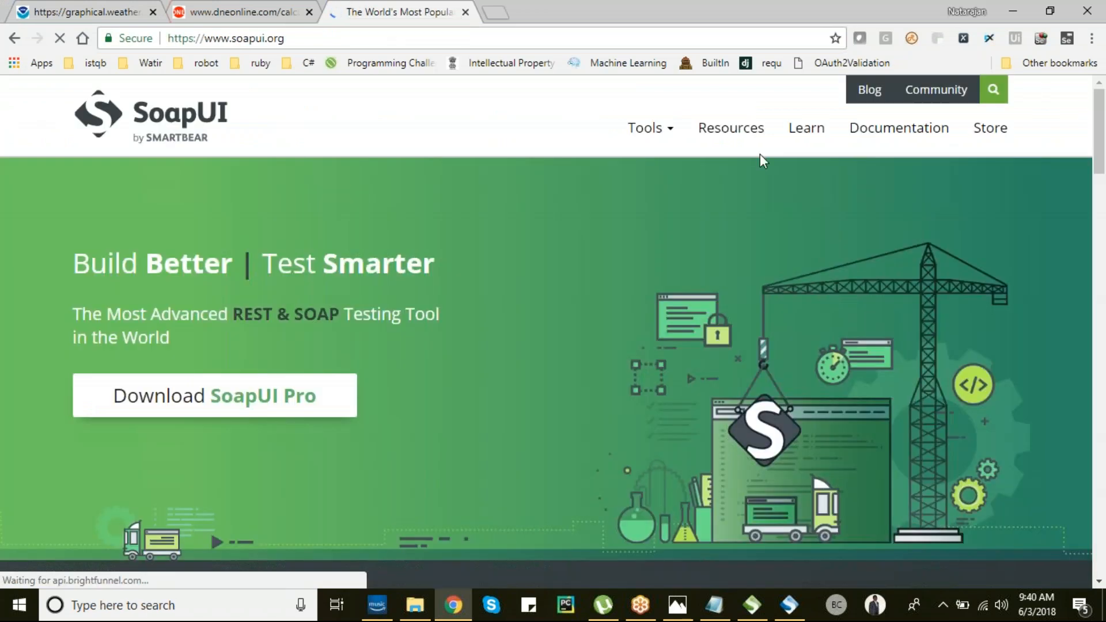
click(899, 130)
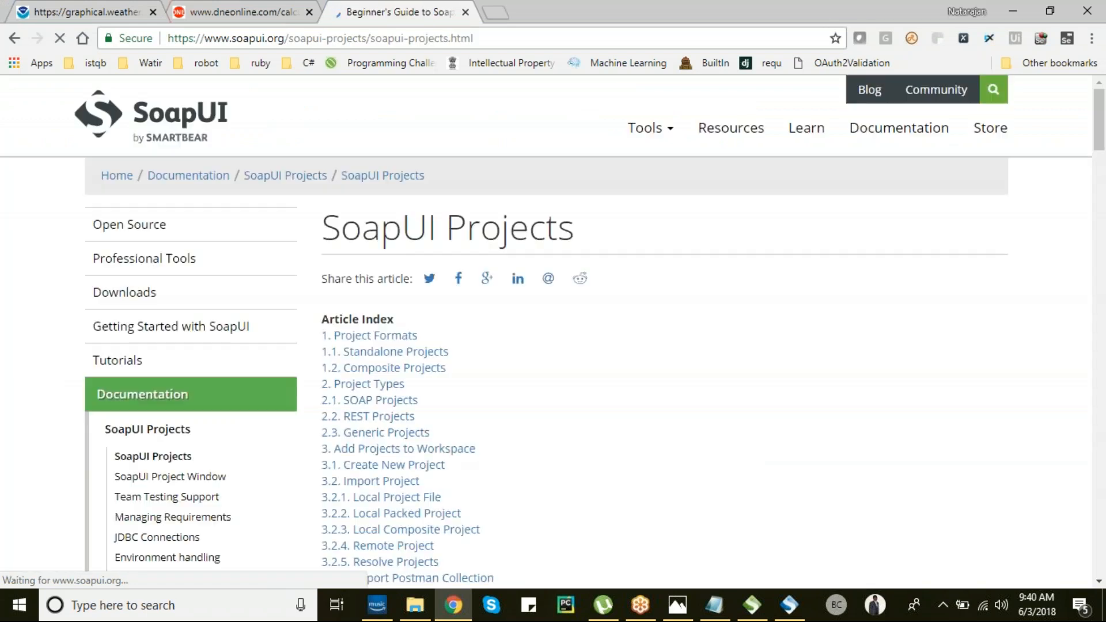
scroll(458, 351, down, 3)
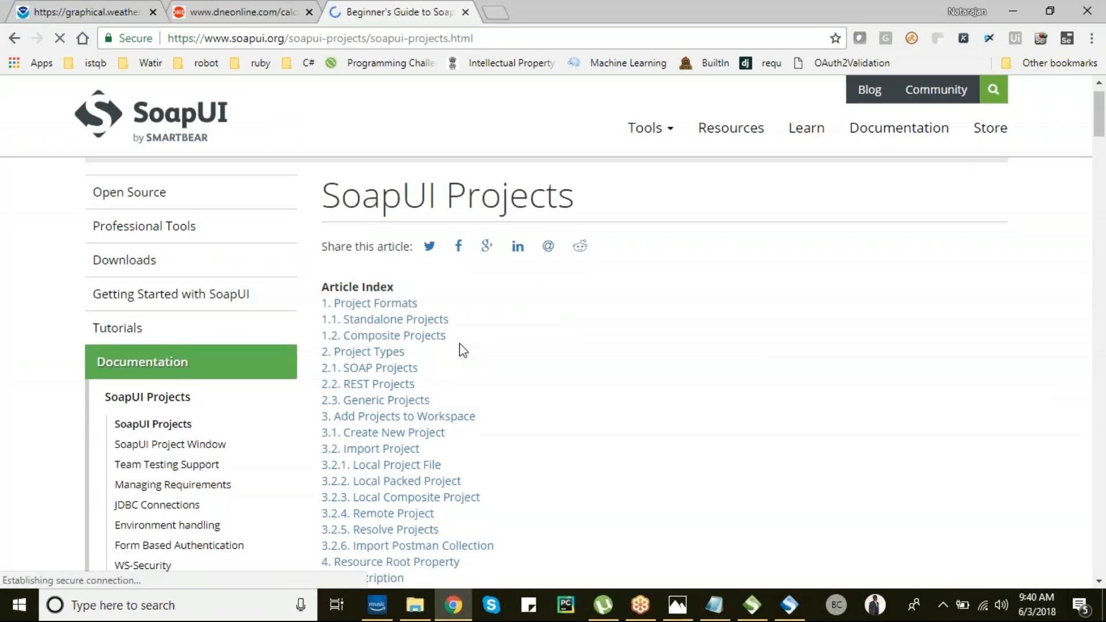
scroll(461, 349, down, 4)
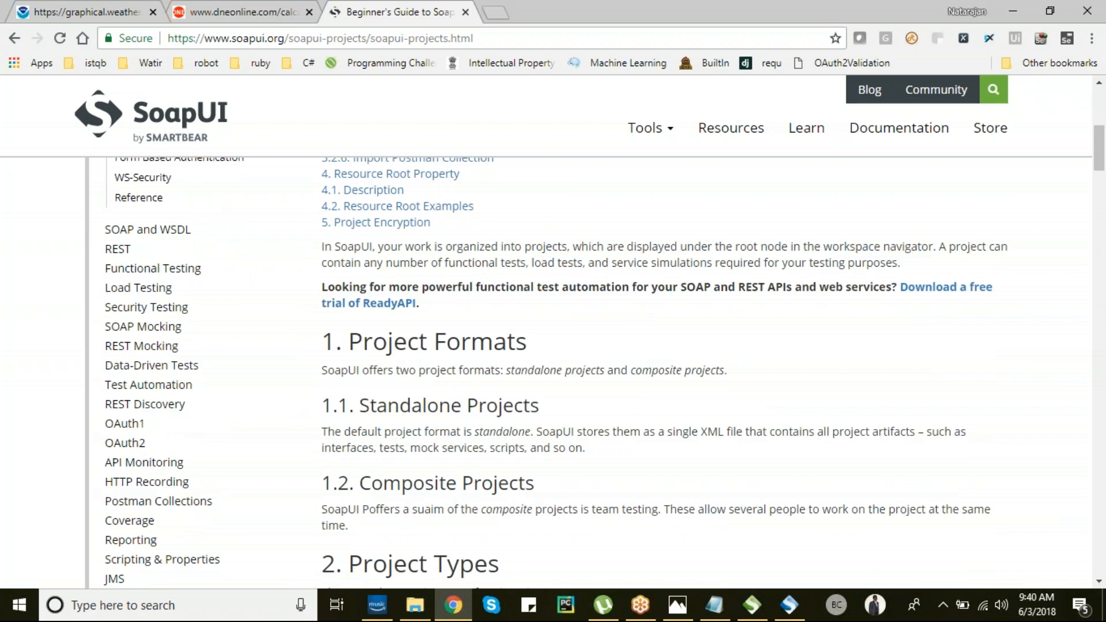
scroll(599, 369, down, 5)
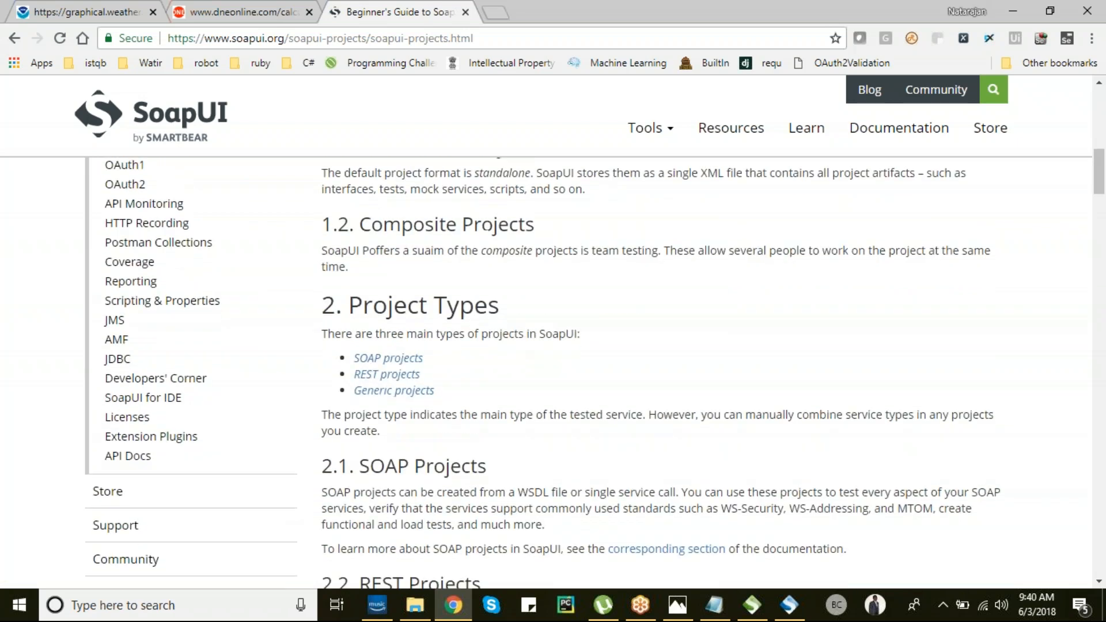
scroll(595, 369, down, 5)
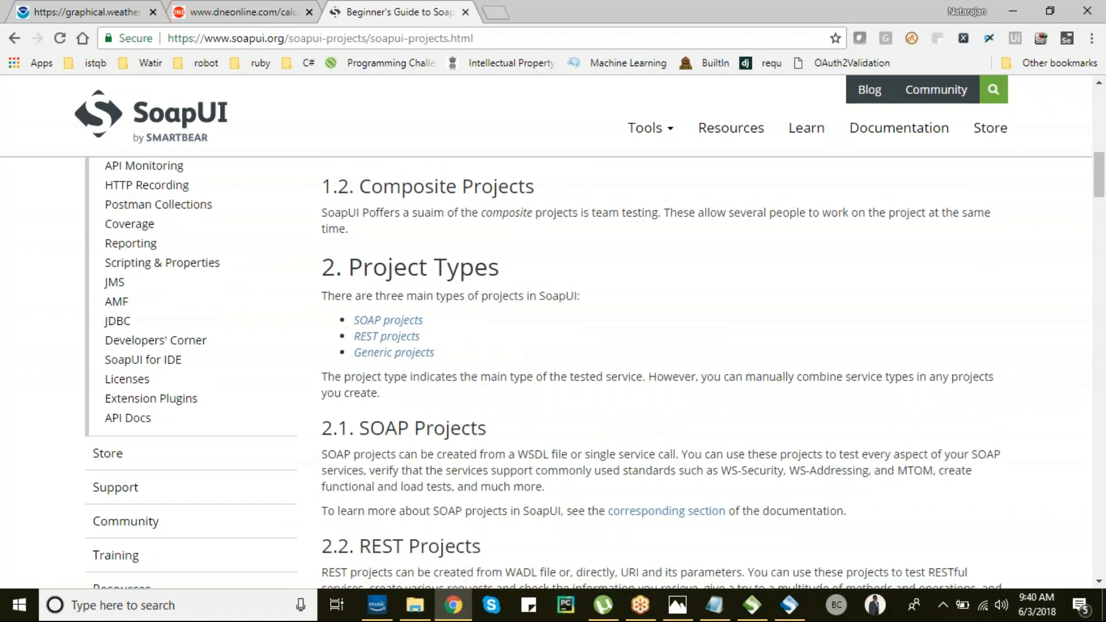
scroll(595, 369, down, 8)
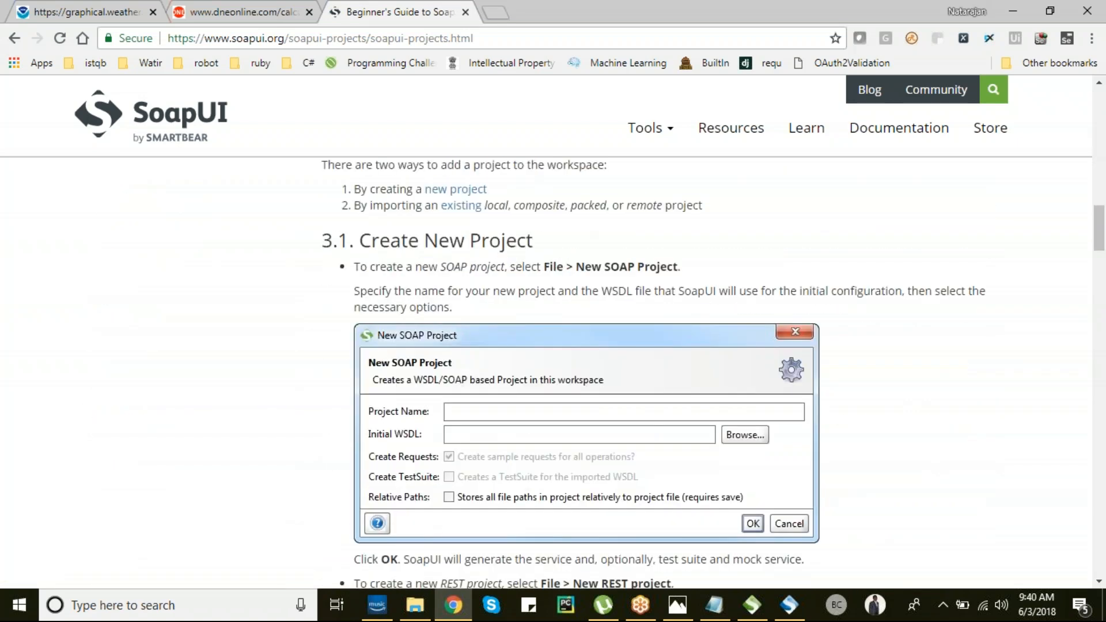
scroll(600, 369, down, 12)
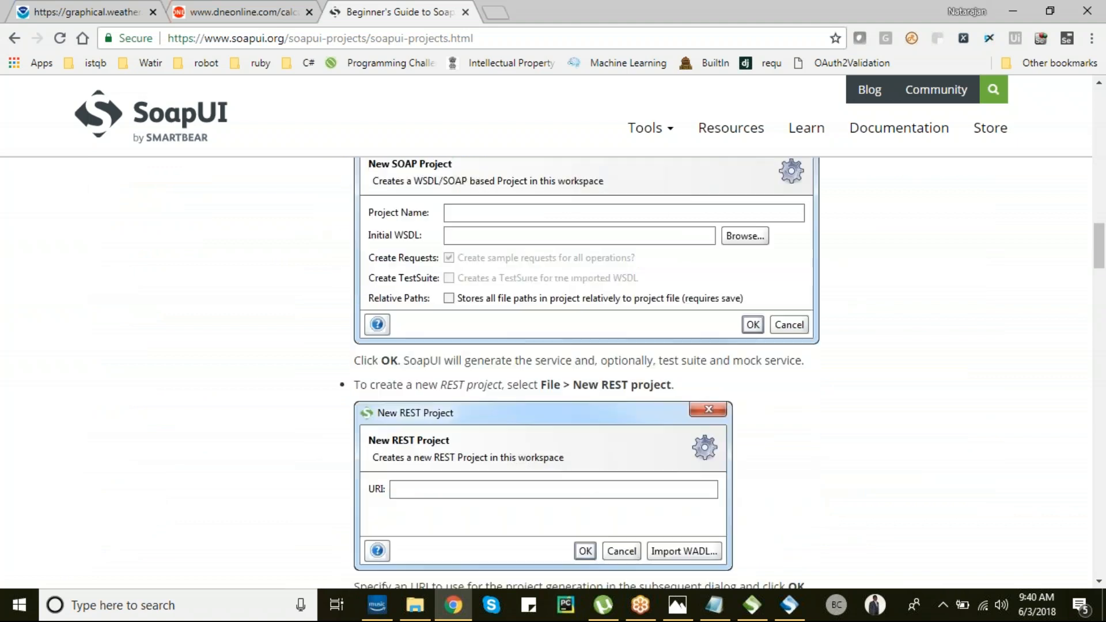
- In SoapUI 5.0.0, open the calculator project's TestCase 1 editor
scroll(599, 369, down, 4)
key(alt+Tab)
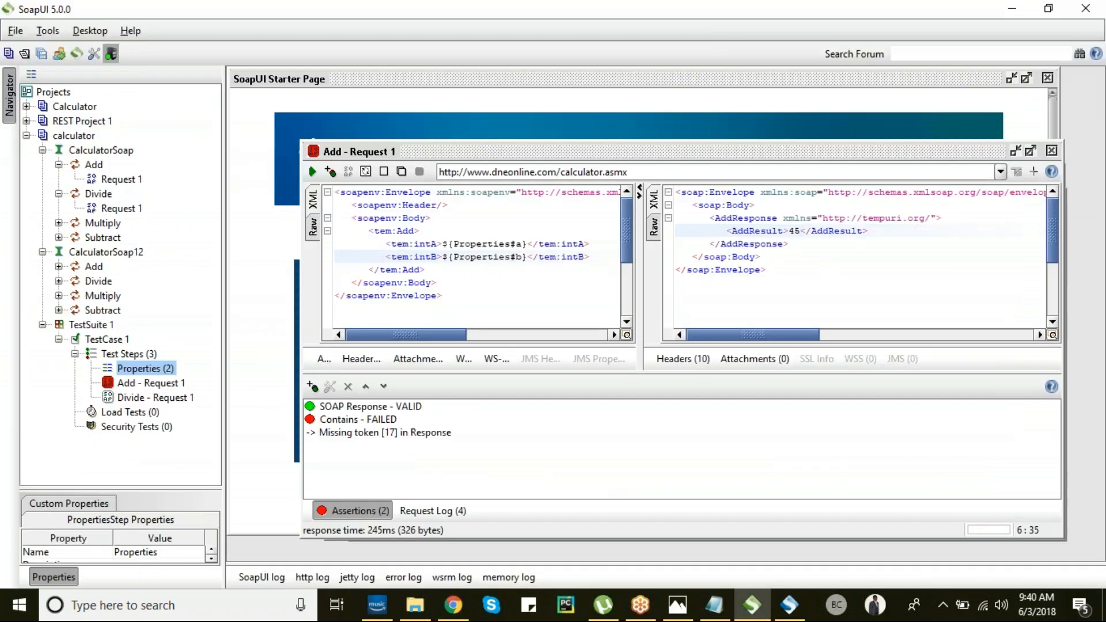
drag(115, 366, 121, 454)
double_click(86, 340)
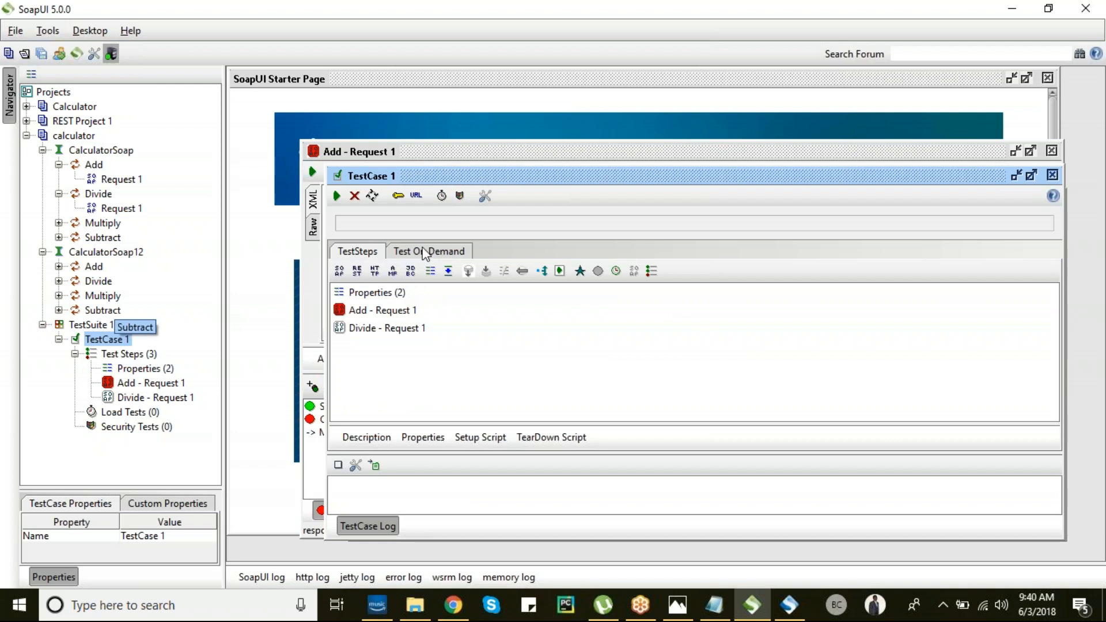
- Return to SoapUI Pro and select TestCase 1 to show its failed run log
key(alt+Tab)
key(Tab)
click(94, 238)
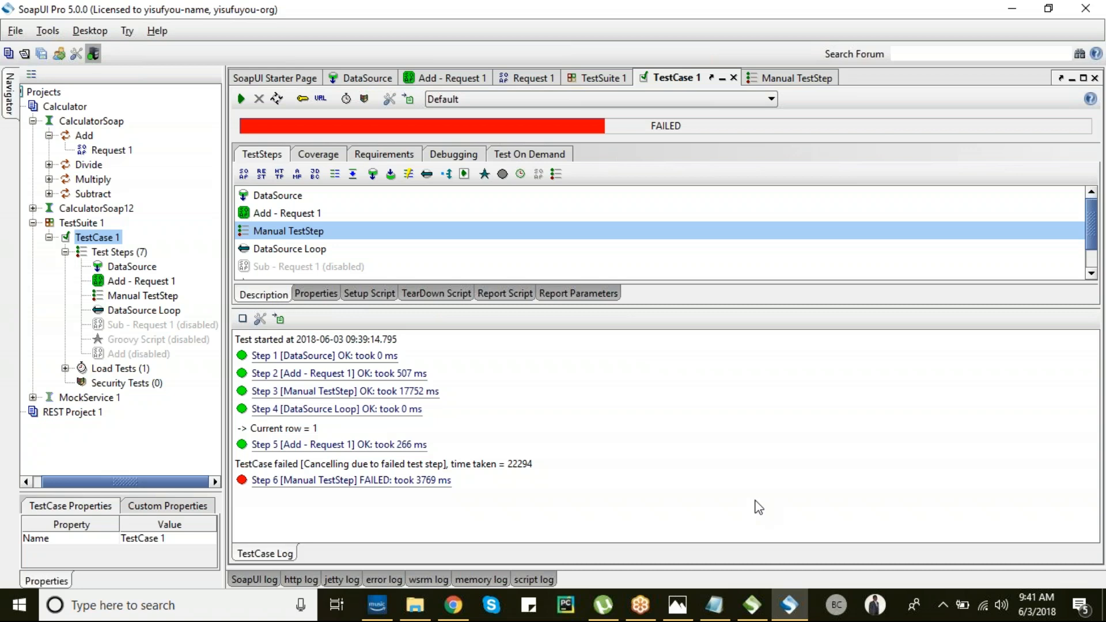
- Open Request 1 under Calculator > CalculatorSoap > Add, showing intA 5 and intB 8
mouse_move(752, 614)
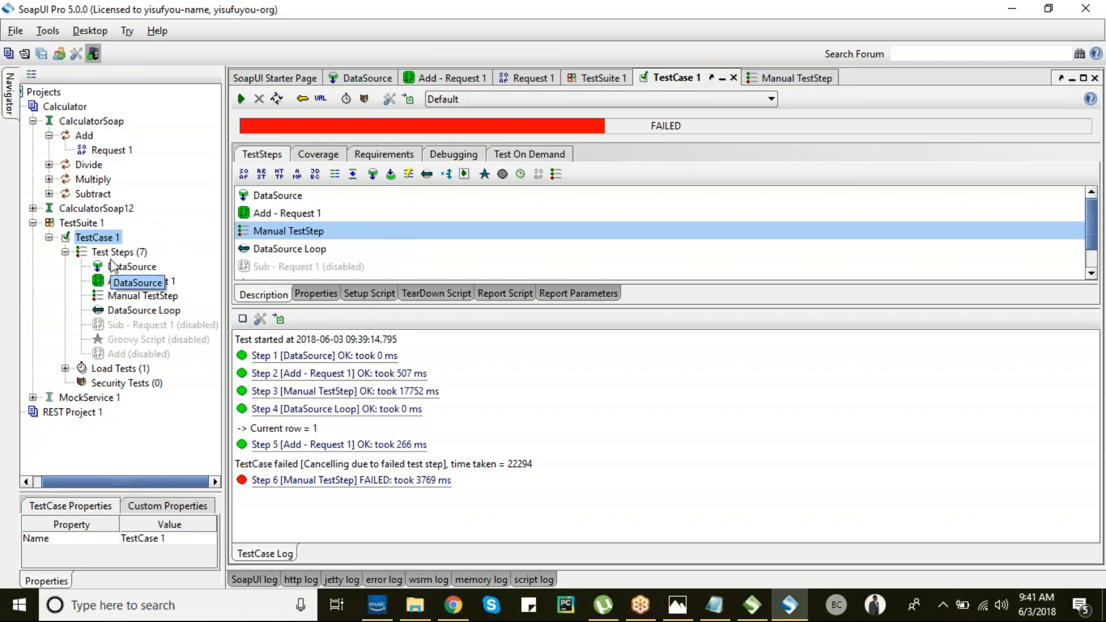
double_click(85, 151)
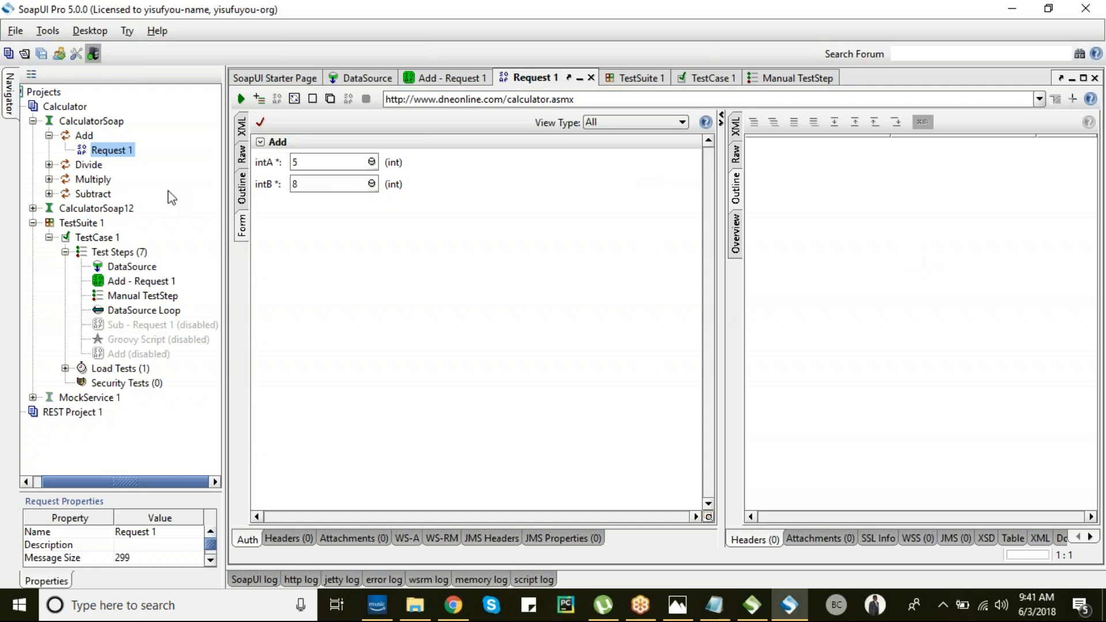
click(39, 108)
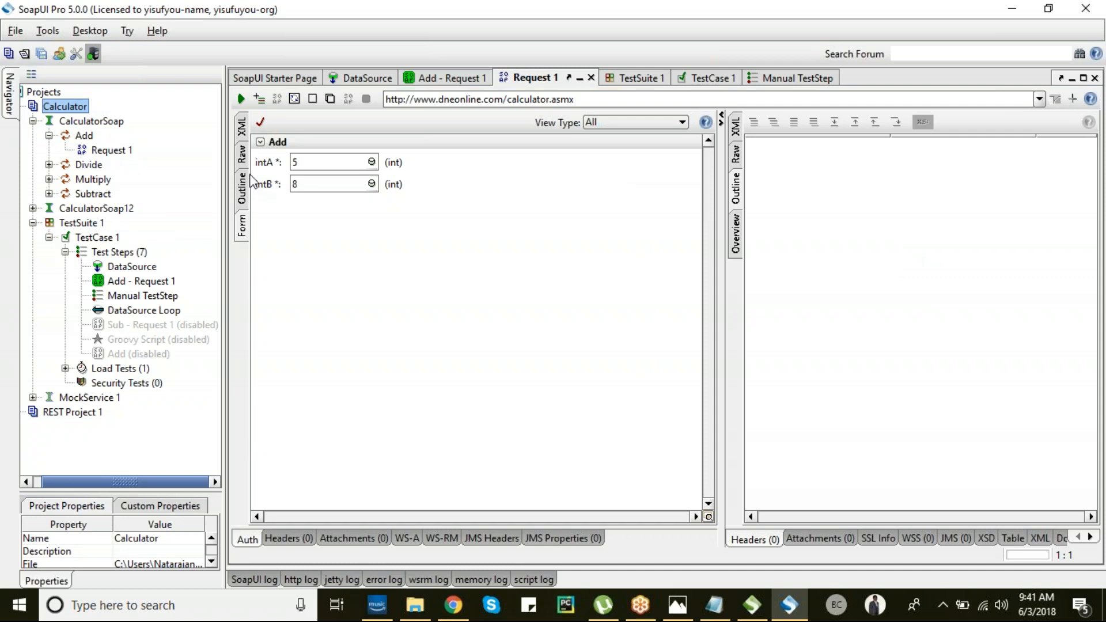
click(311, 163)
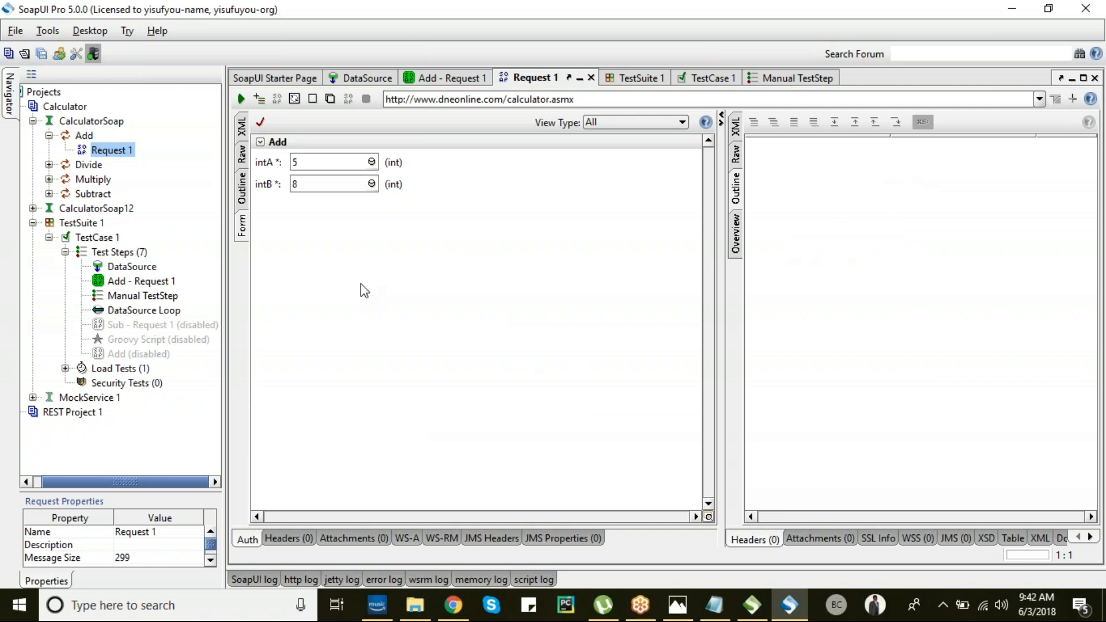
drag(97, 150, 153, 276)
- Back in Chrome, scroll through the SoapUI Projects beginner's guide
key(alt+Tab)
key(alt+Tab)
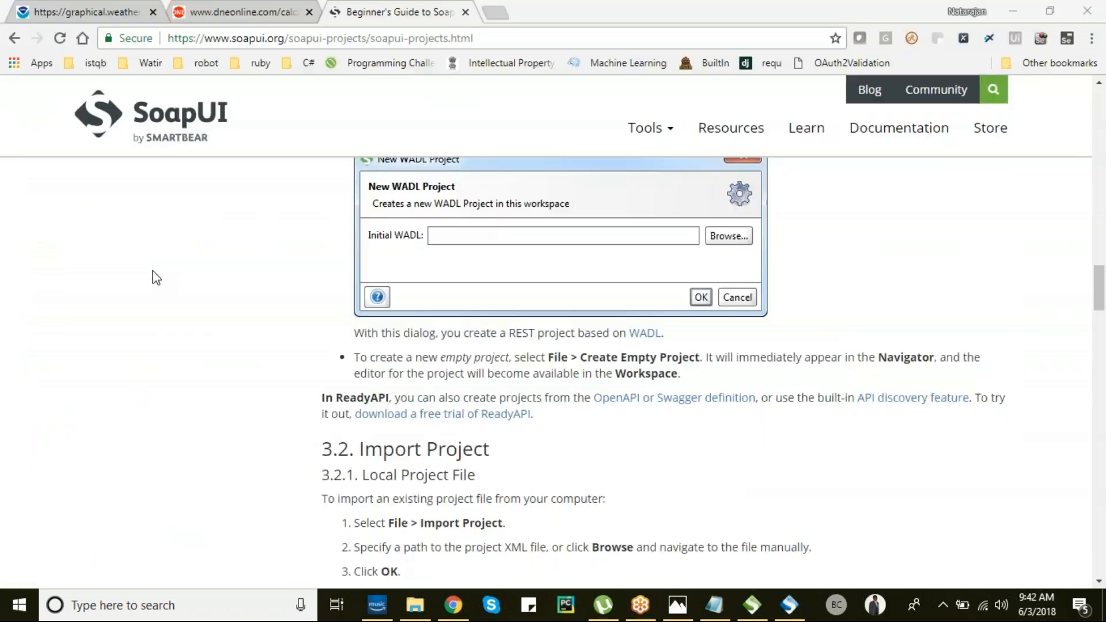
scroll(295, 261, up, 10)
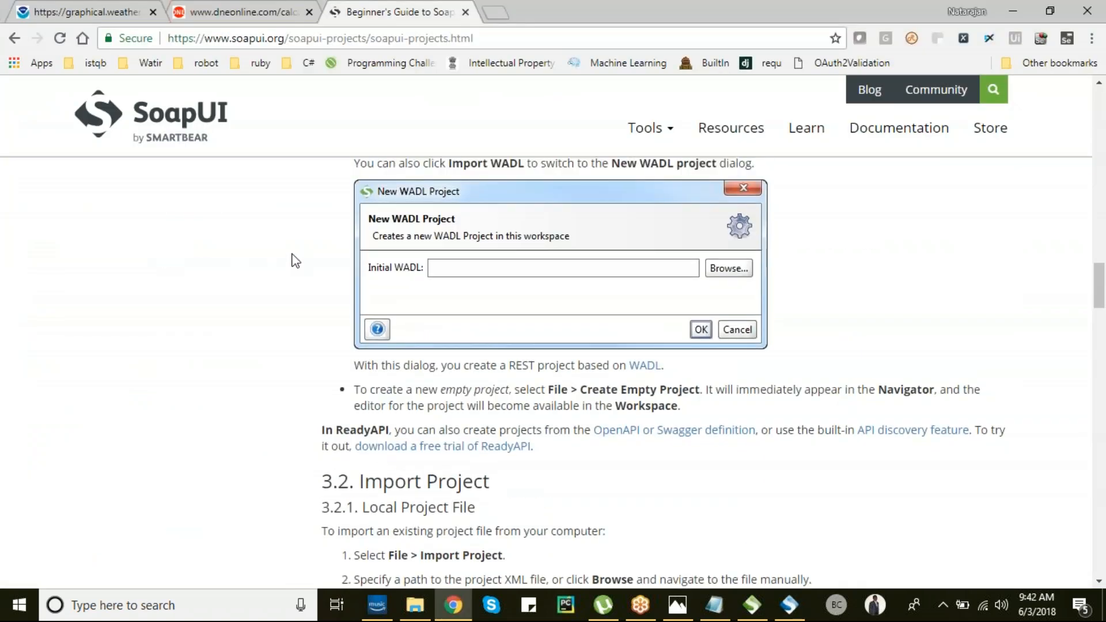
scroll(295, 261, up, 10)
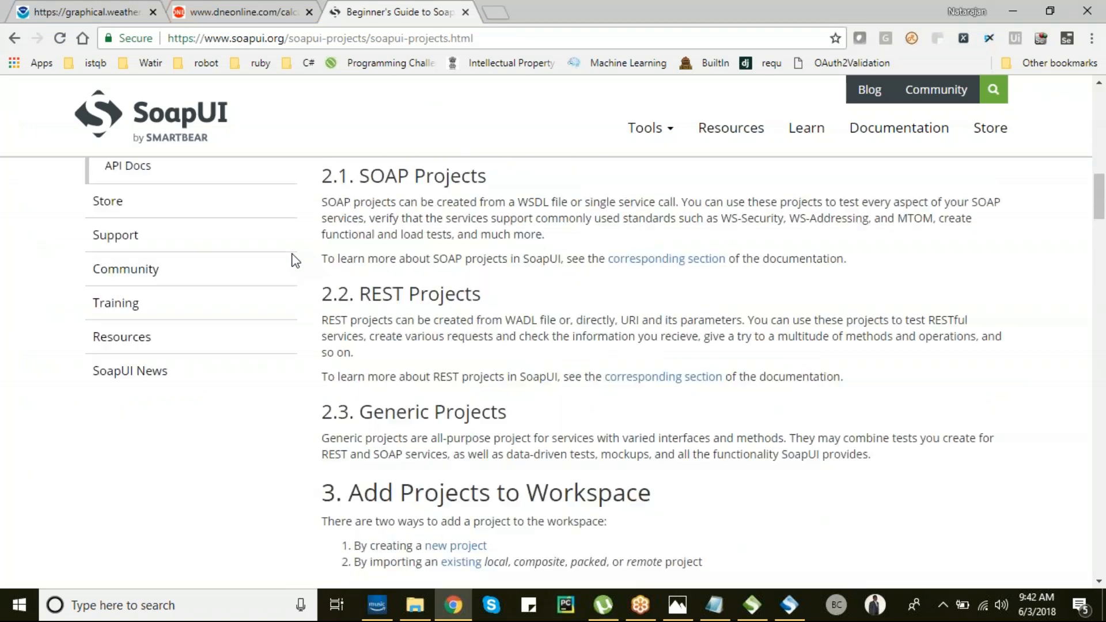
scroll(295, 261, up, 8)
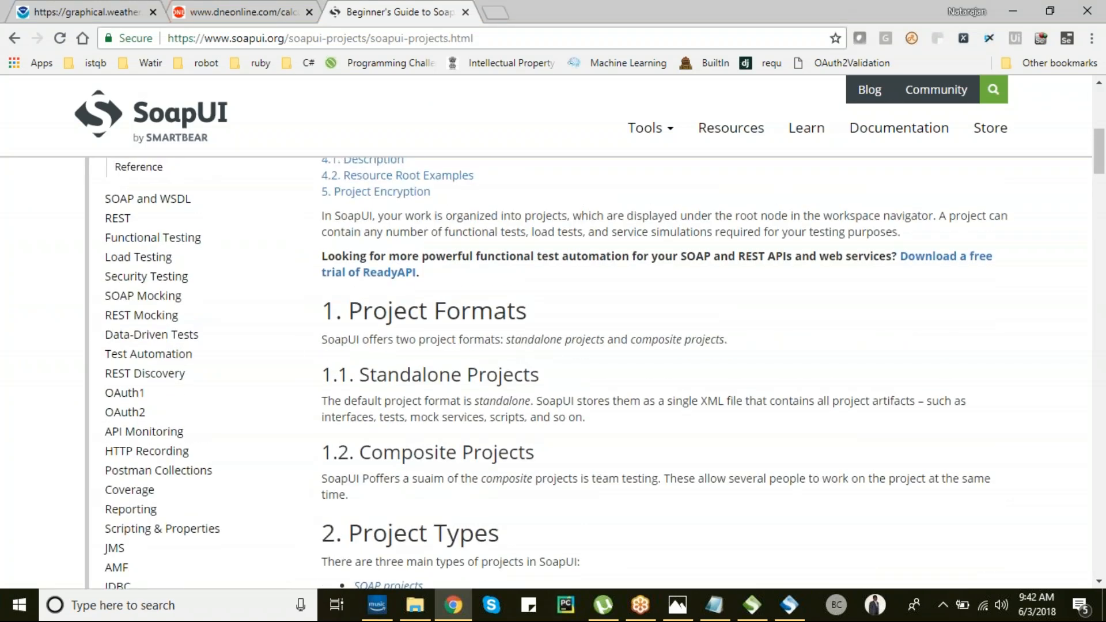
scroll(295, 261, down, 1)
scroll(295, 261, down, 1)
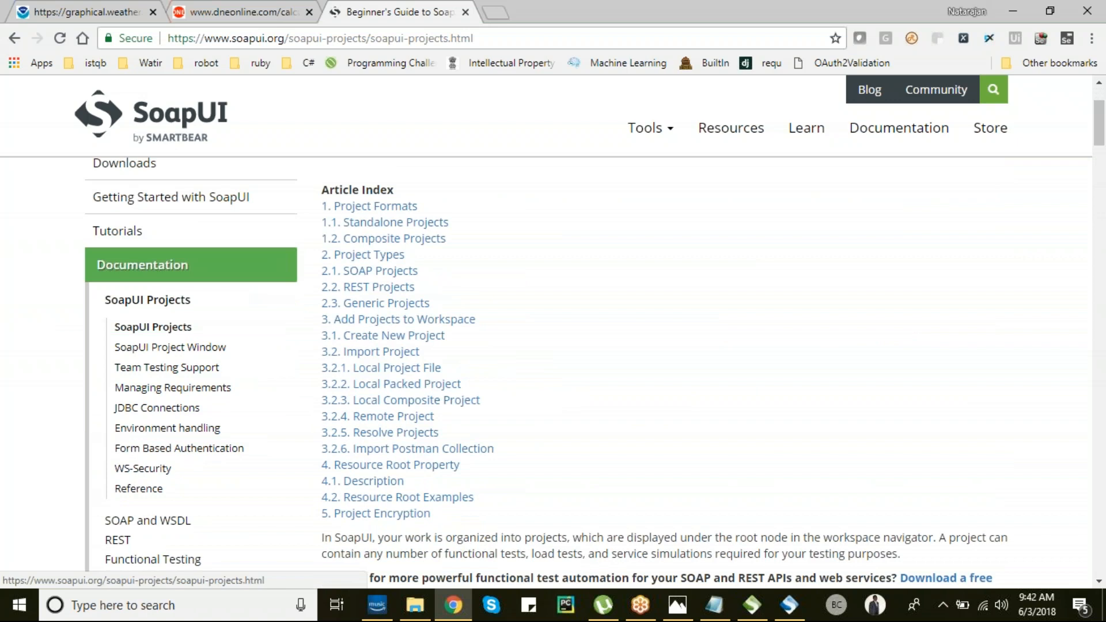
scroll(295, 261, down, 1)
scroll(295, 261, down, 5)
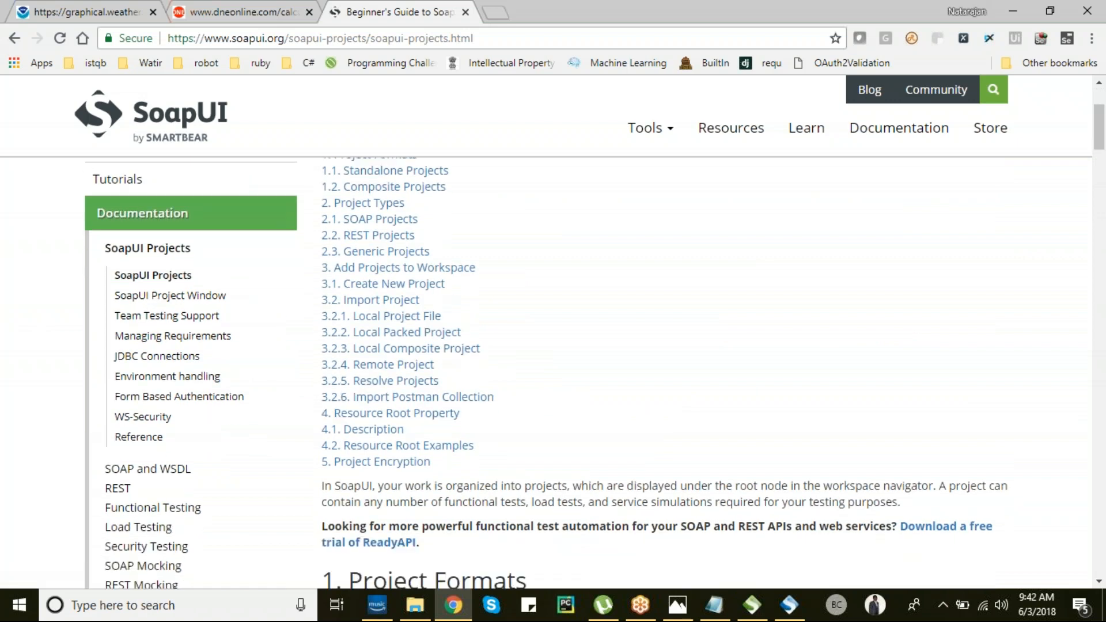
scroll(595, 365, down, 2)
scroll(595, 364, up, 7)
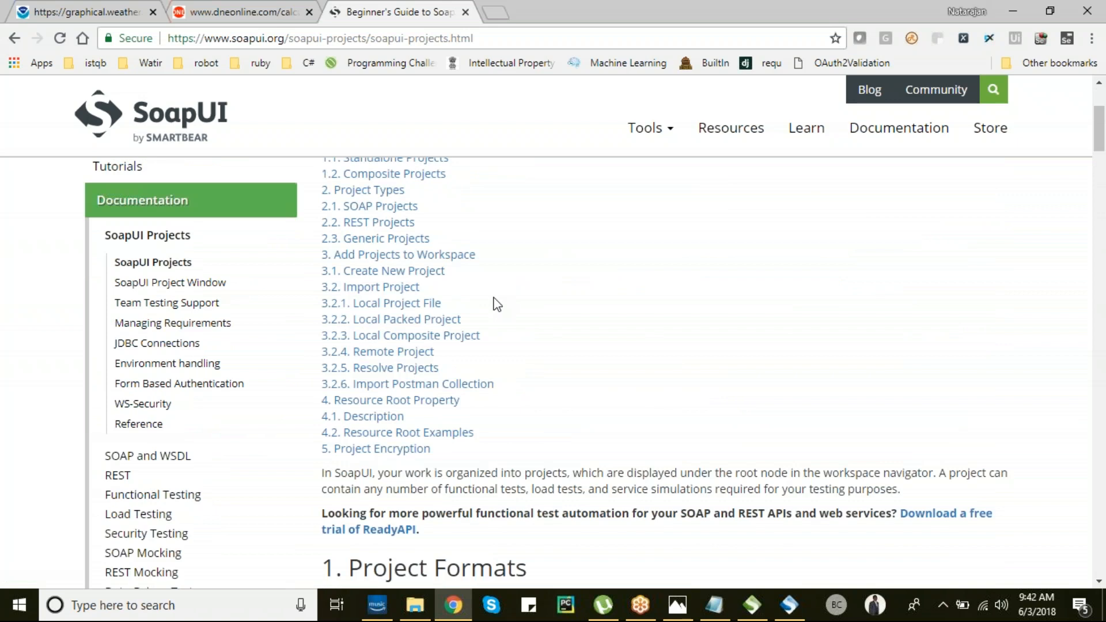
- Go to the SOAP and WSDL Getting Started page and find its New SOAP Project example
click(160, 458)
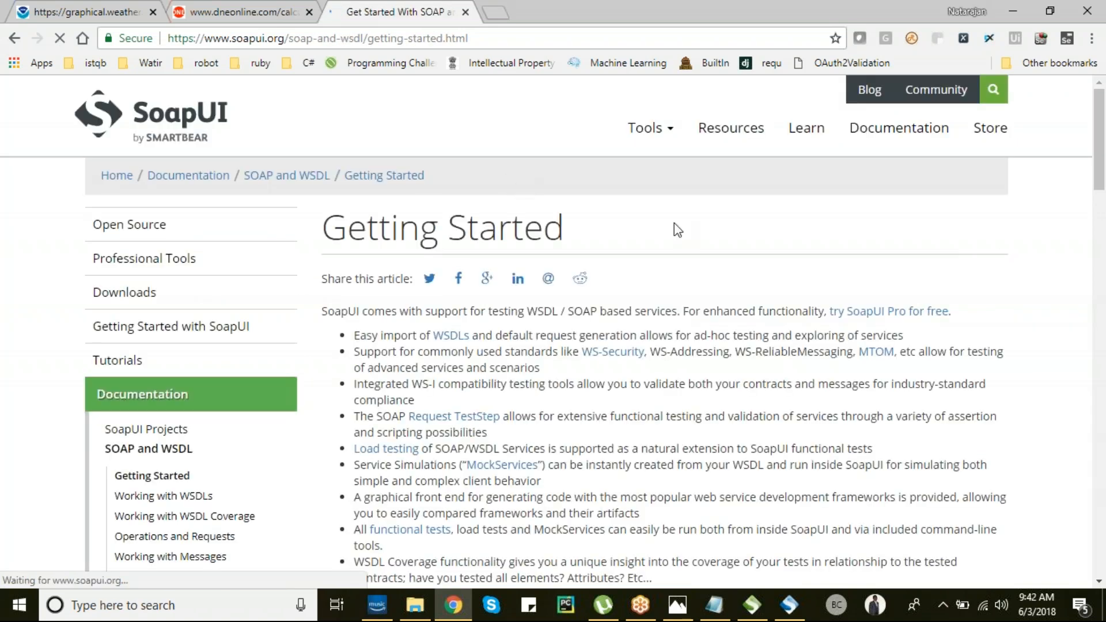
scroll(674, 223, down, 9)
scroll(675, 222, down, 13)
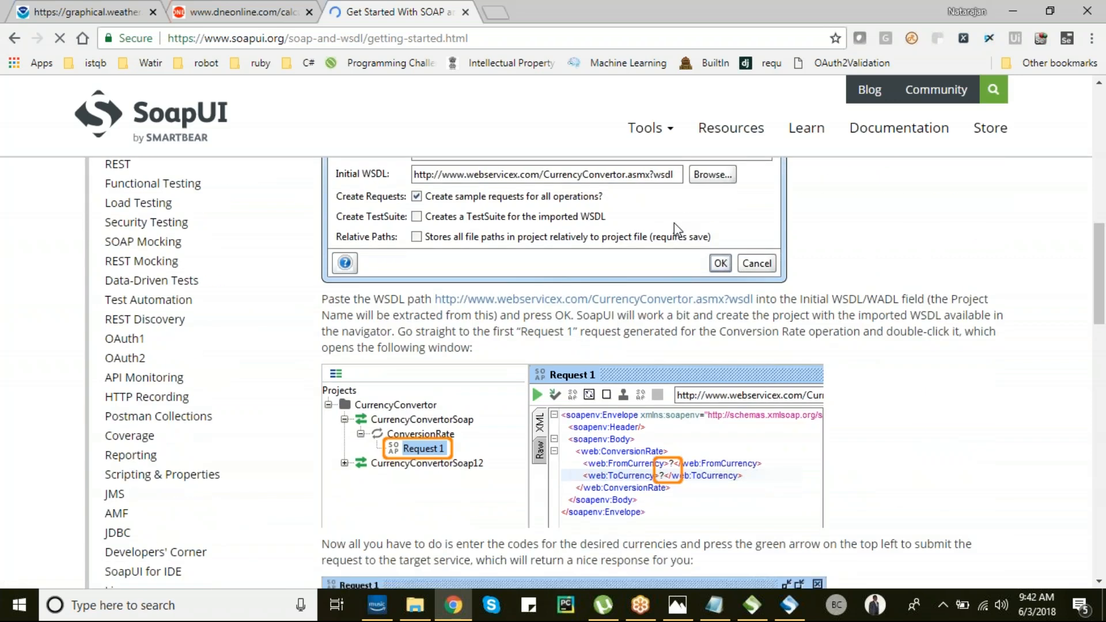
scroll(674, 225, down, 4)
scroll(674, 223, down, 4)
scroll(674, 223, up, 14)
scroll(674, 222, up, 3)
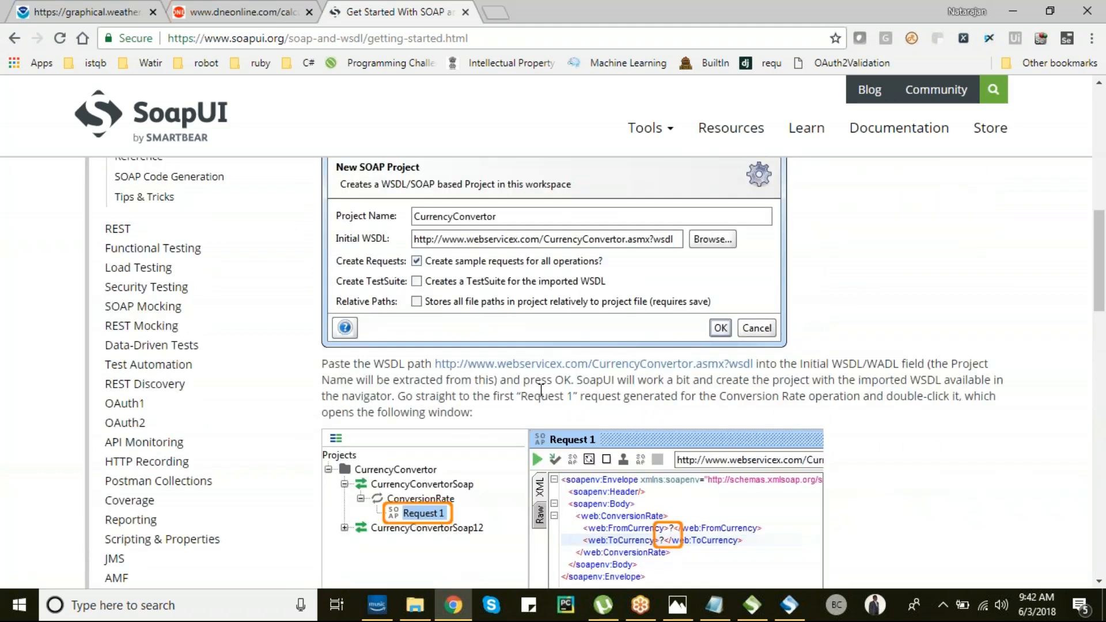
scroll(541, 391, up, 7)
scroll(540, 391, up, 3)
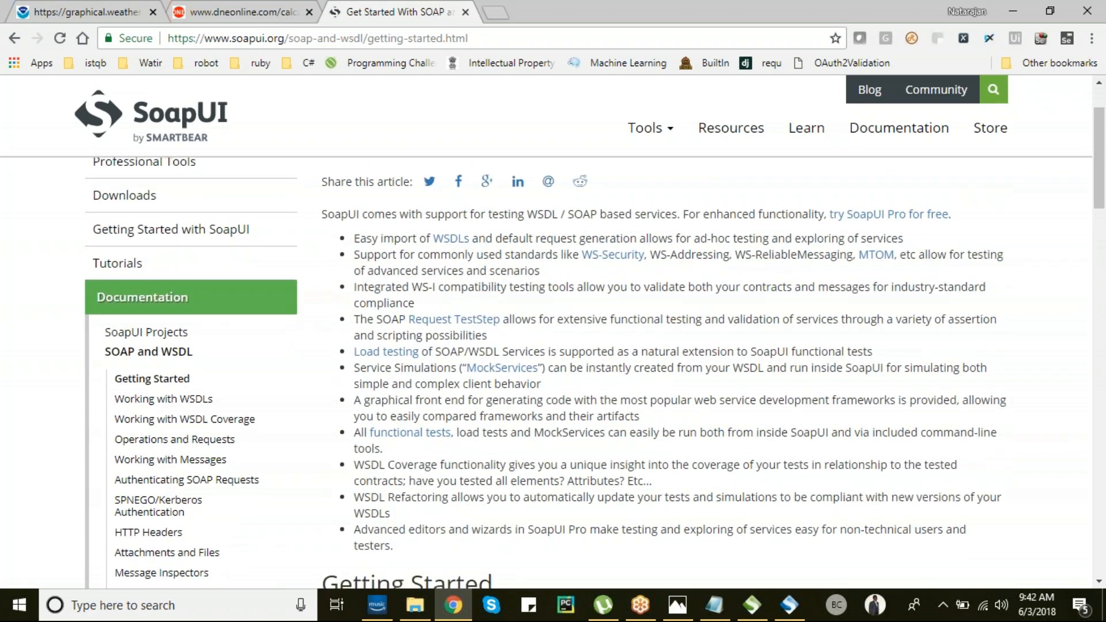
scroll(541, 342, down, 3)
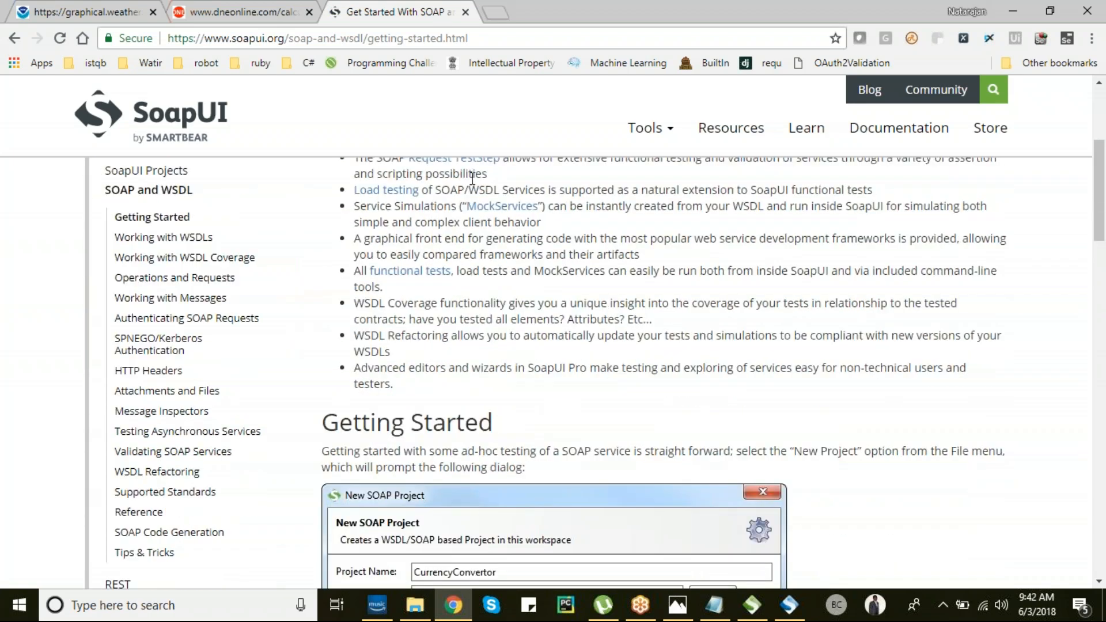
scroll(604, 365, down, 5)
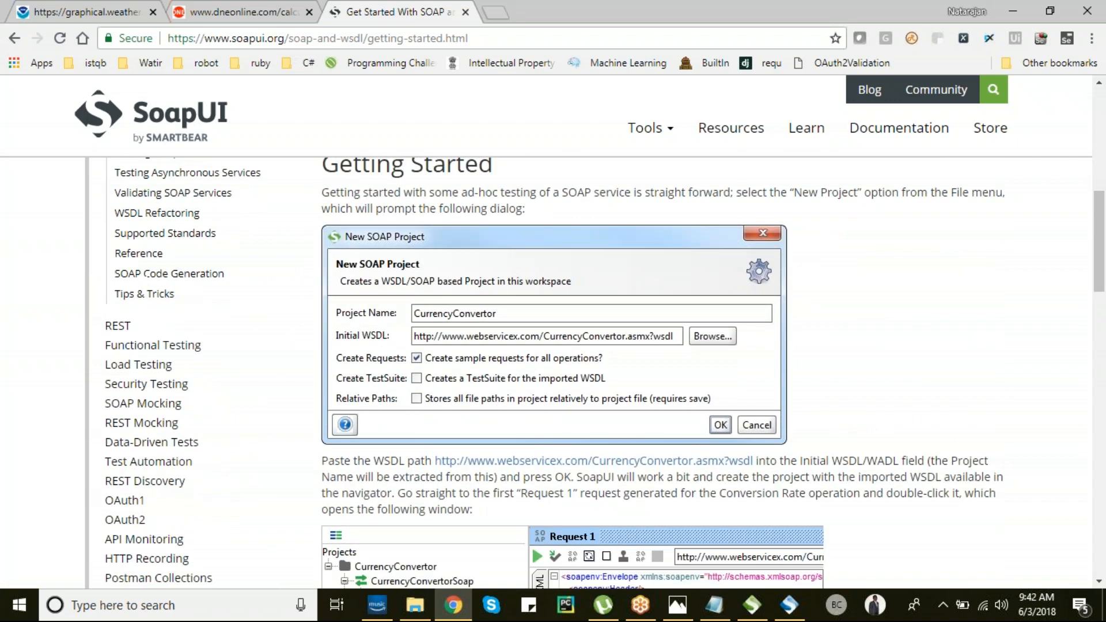
scroll(448, 320, down, 1)
- Skim soapui.org's REST Getting Started page, then go back to SoapUI Pro's Add Request 1 editor
click(129, 297)
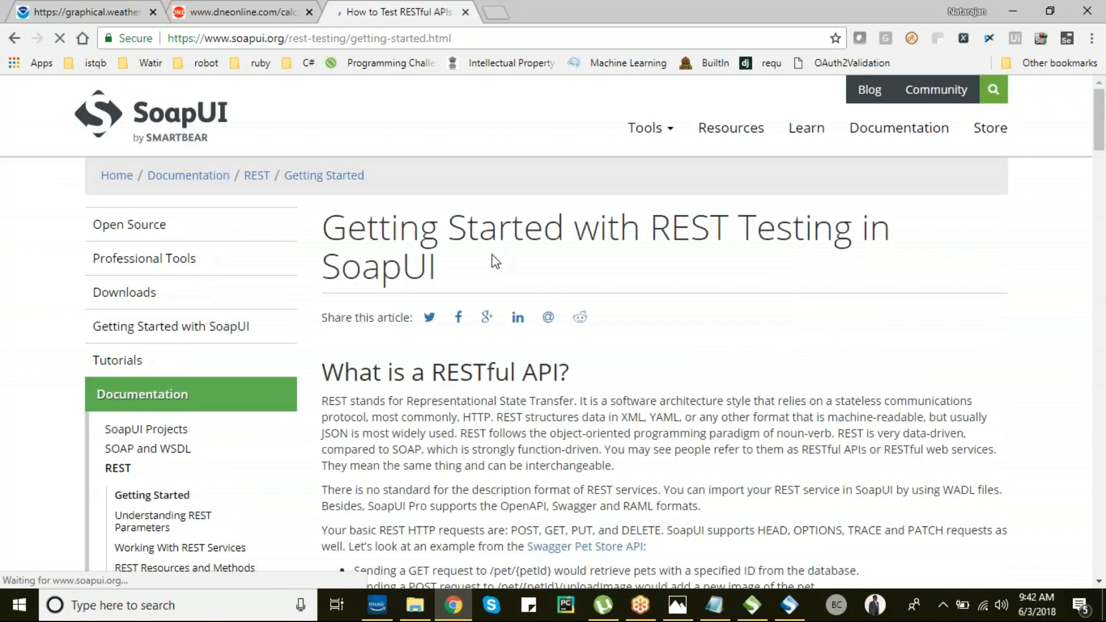
scroll(493, 261, down, 7)
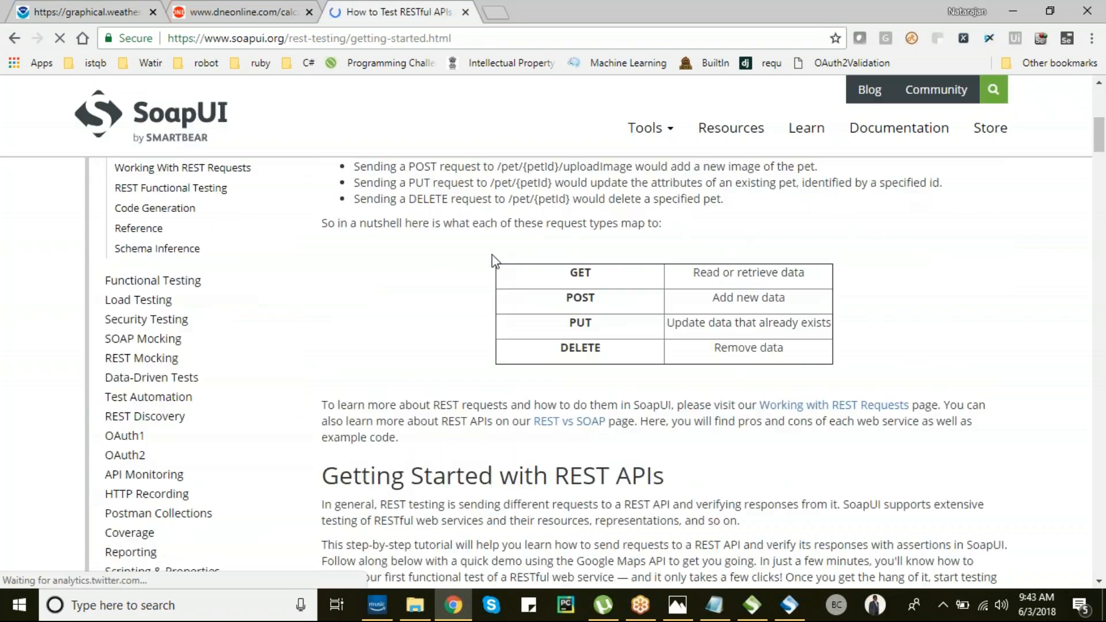
scroll(494, 257, down, 10)
key(alt+Tab)
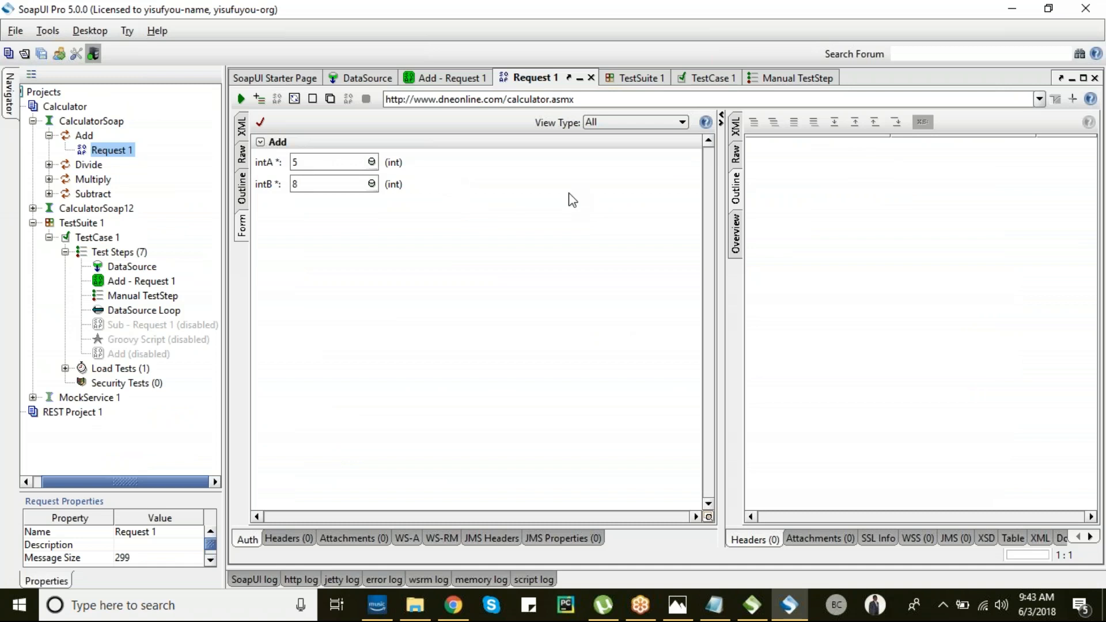
- Open the Rest1 notes file from the desktop SOAPUI folder in Notepad
click(753, 605)
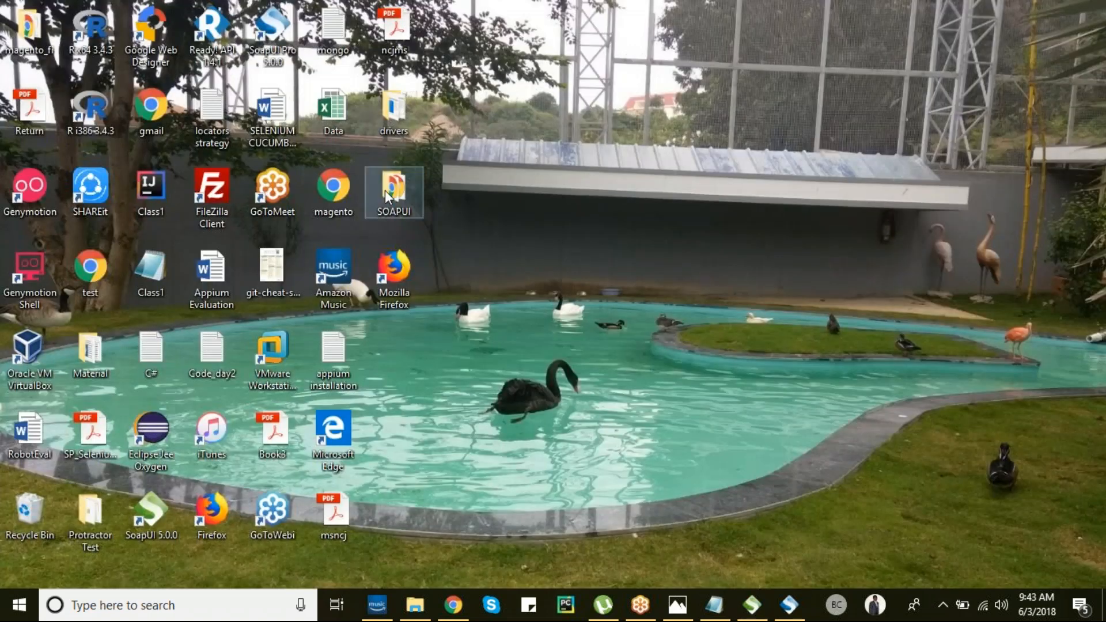
click(398, 193)
double_click(399, 196)
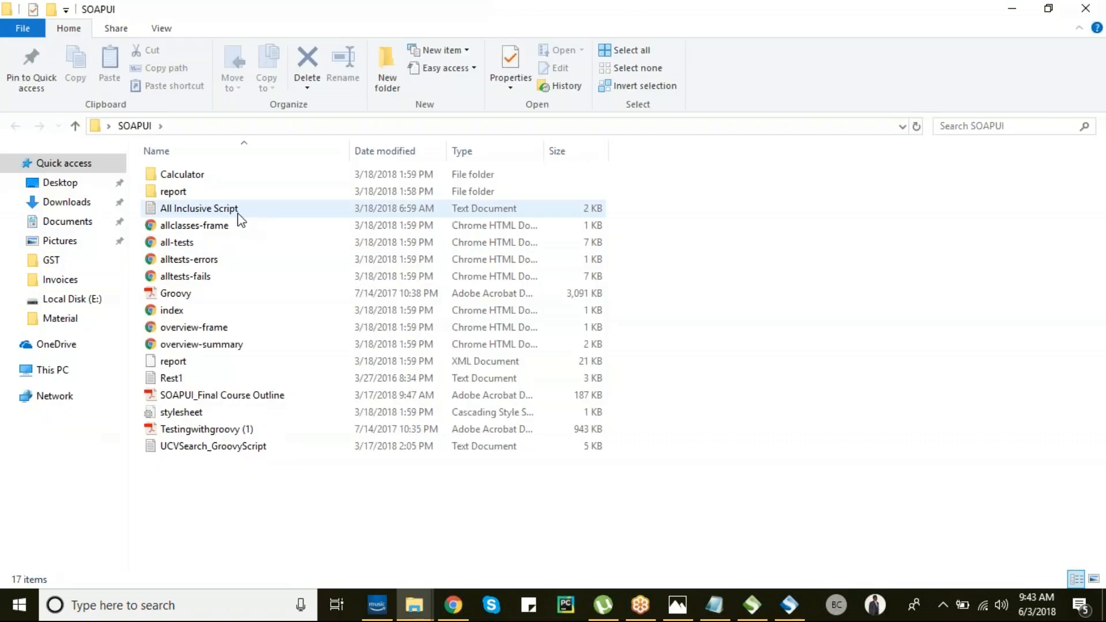
double_click(173, 378)
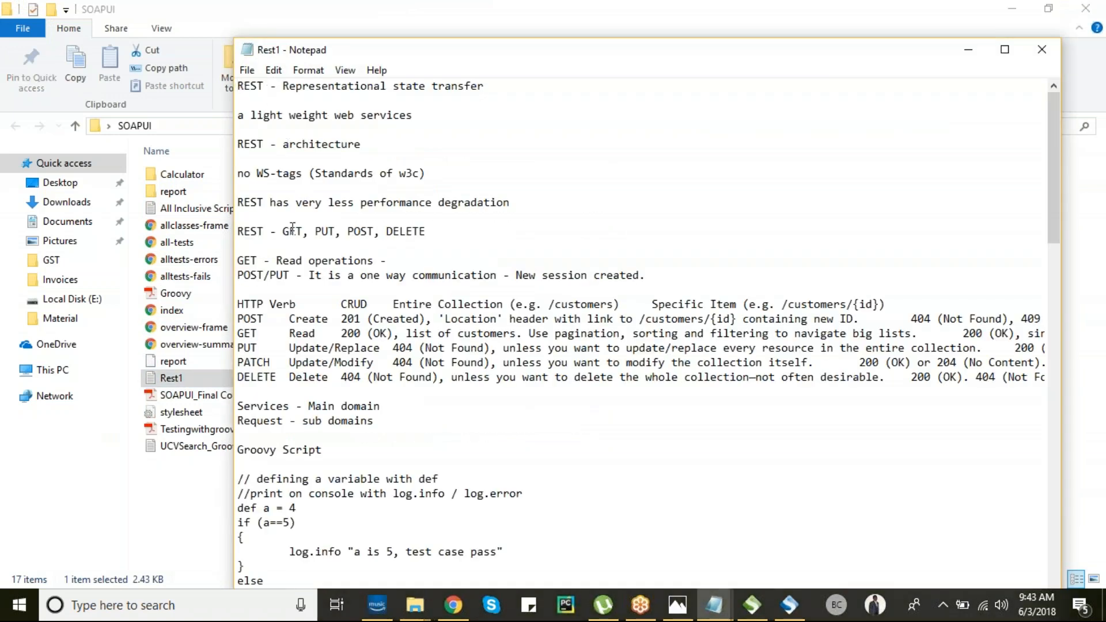
- Highlight the GET, PUT, POST, DELETE line and the HTTP verb table, then switch to SoapUI 5.0.0
drag(284, 233, 428, 232)
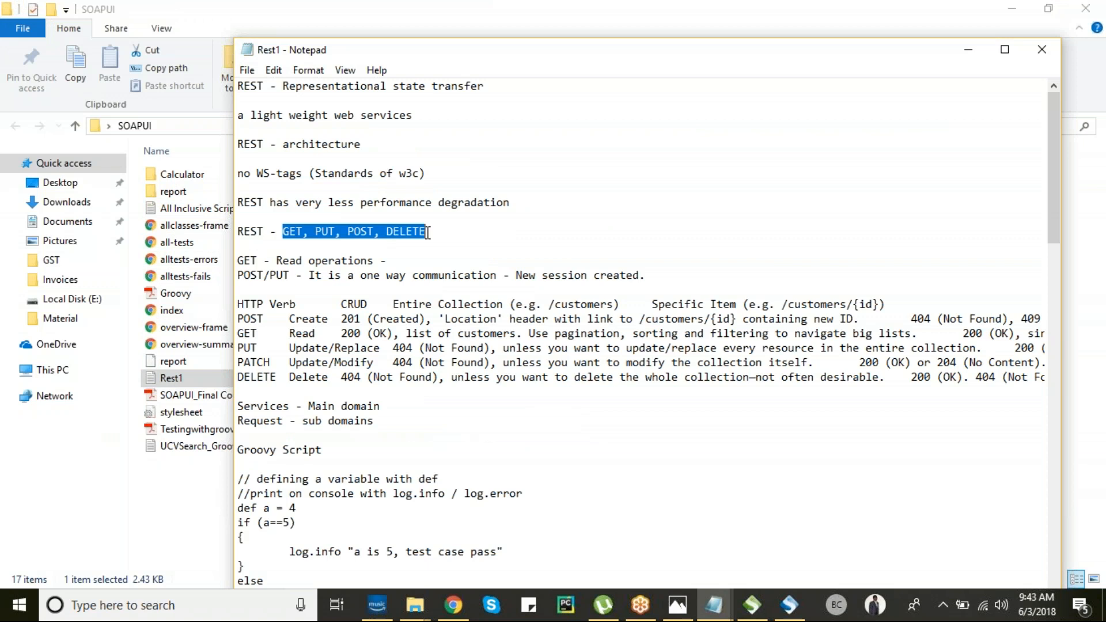
click(301, 231)
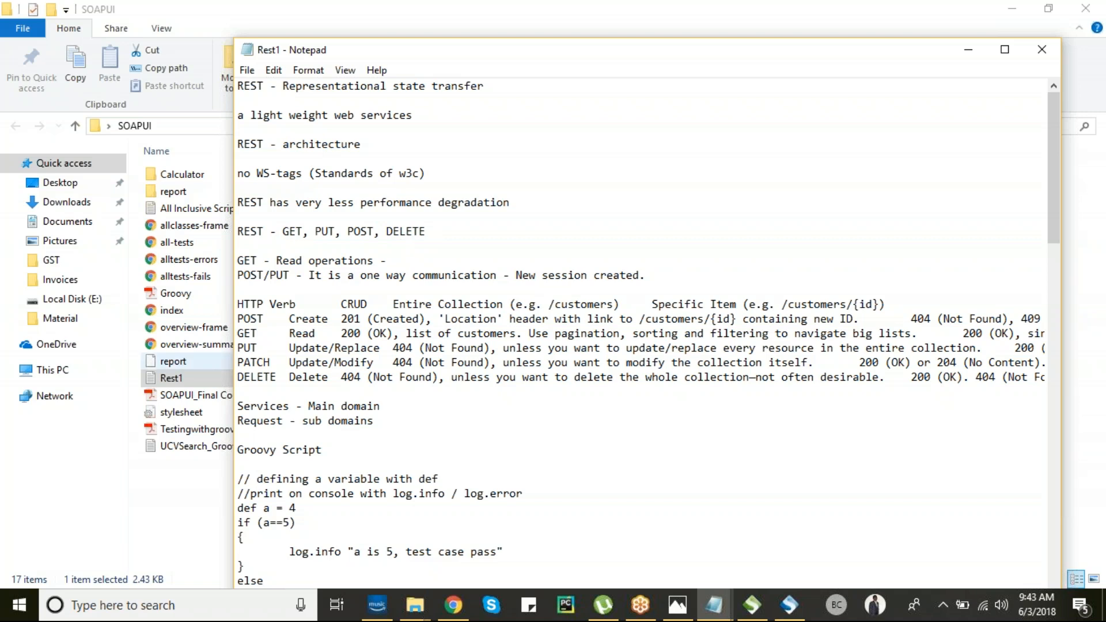
drag(238, 305, 403, 387)
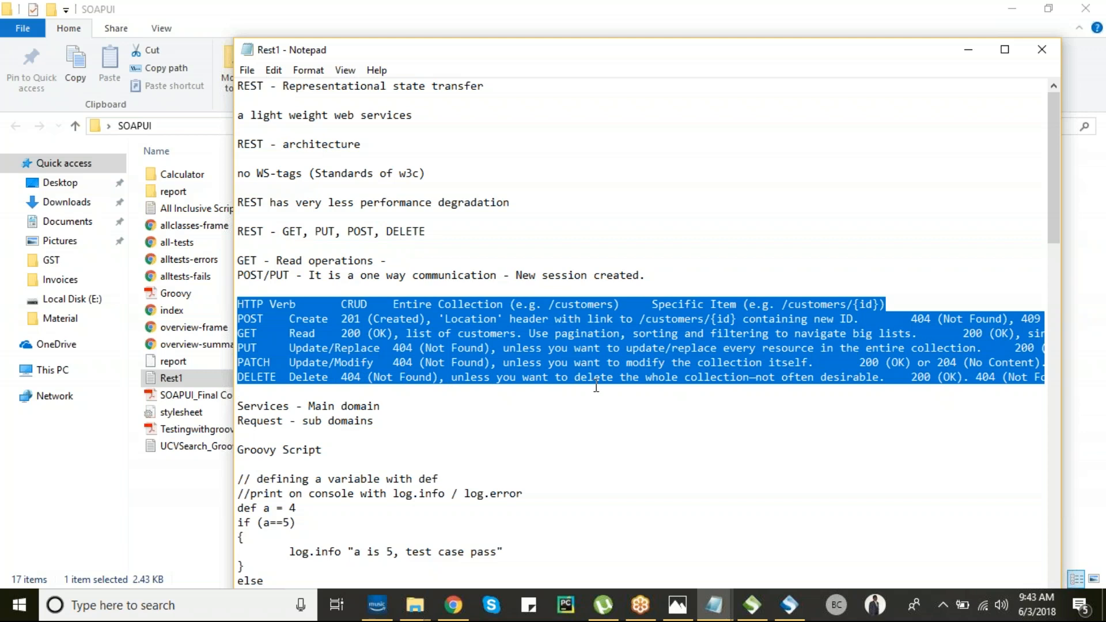
key(alt+Tab)
key(alt+Tab)
key(Tab)
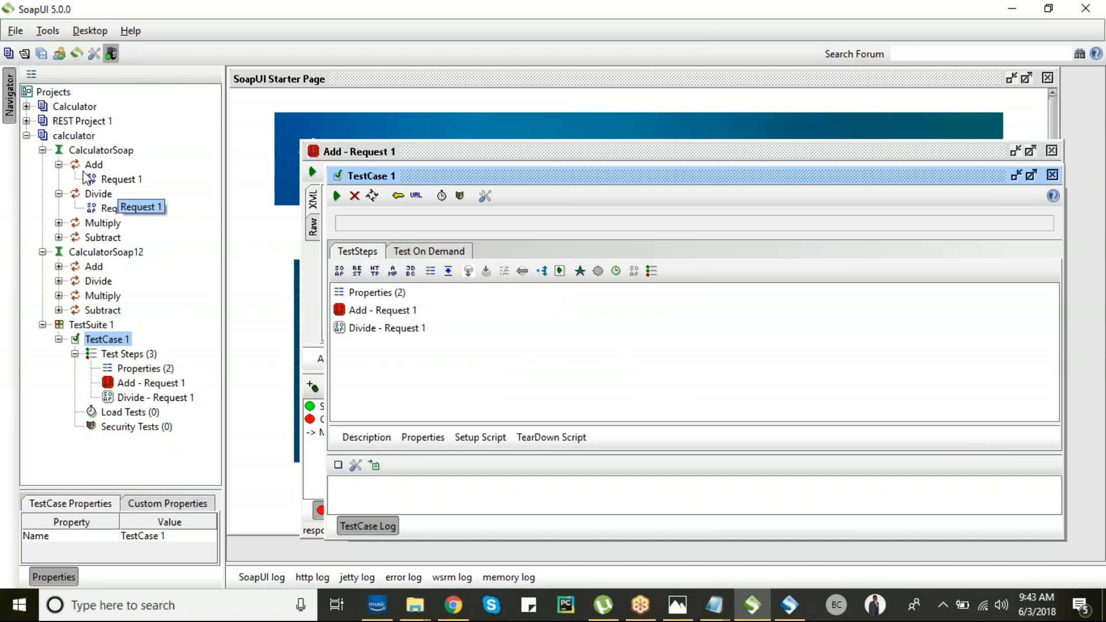
- Collapse the calculator project, cancel an Empty Project dialog, and start File > New REST Project
click(26, 135)
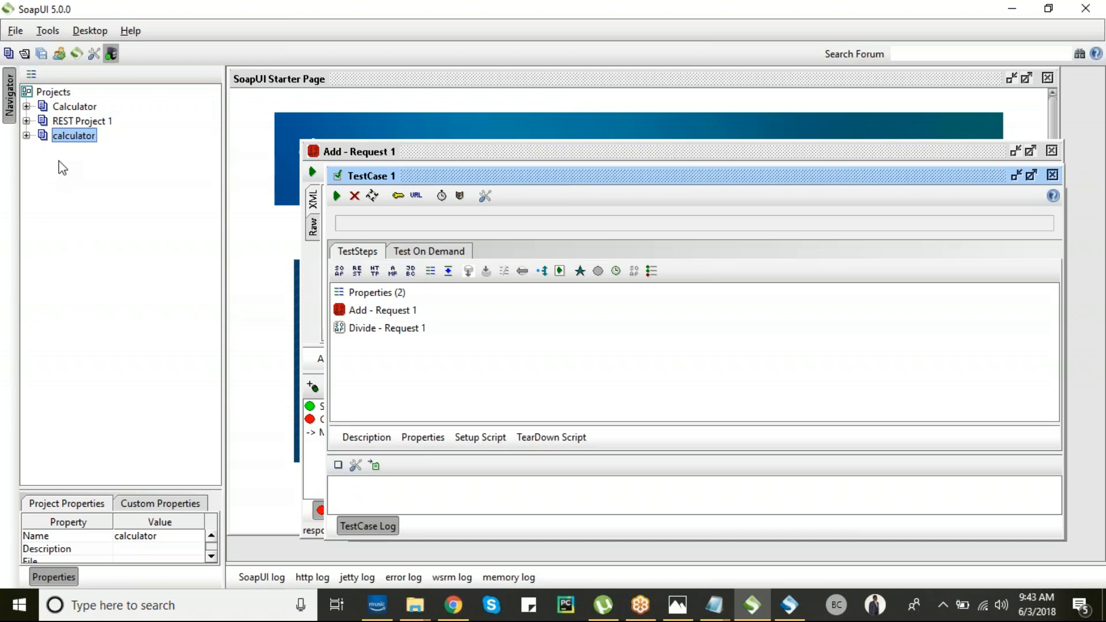
click(10, 55)
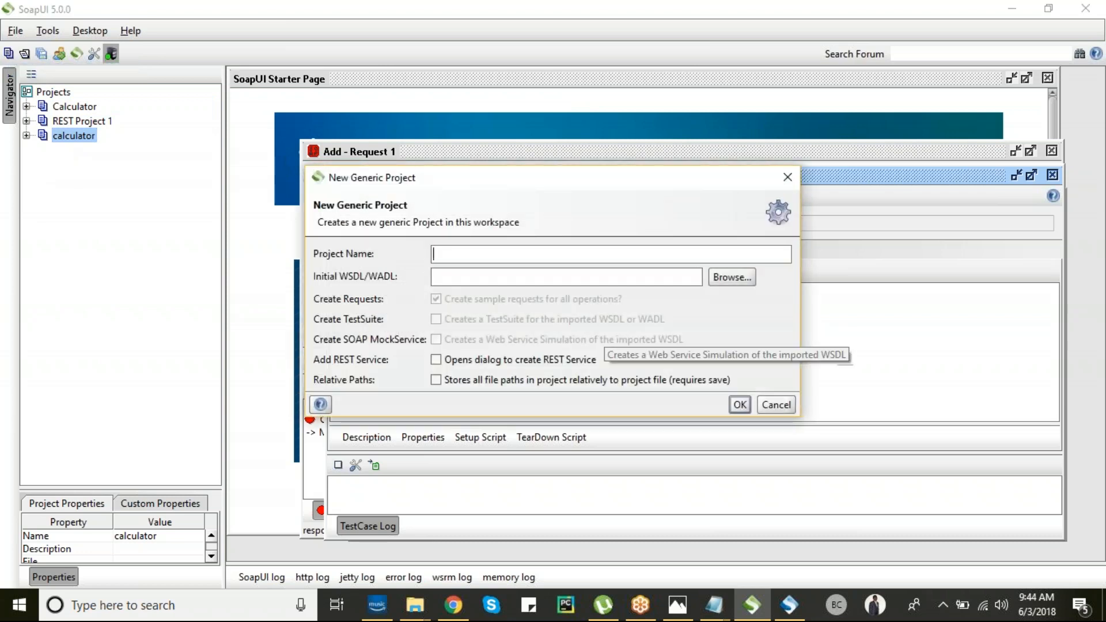
click(775, 405)
click(15, 32)
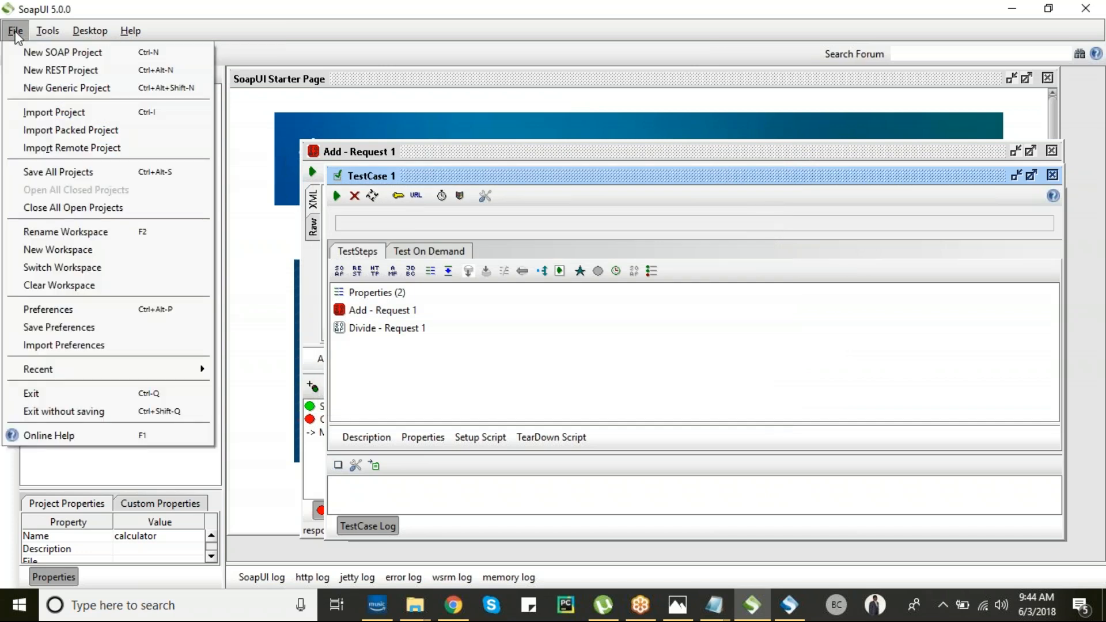
click(50, 70)
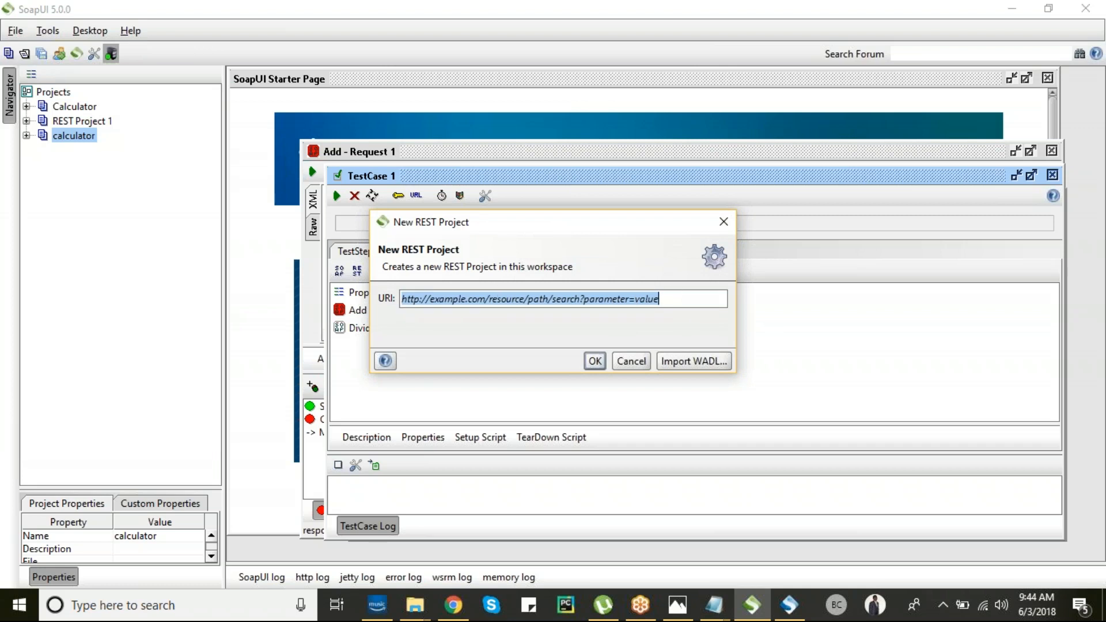
click(454, 605)
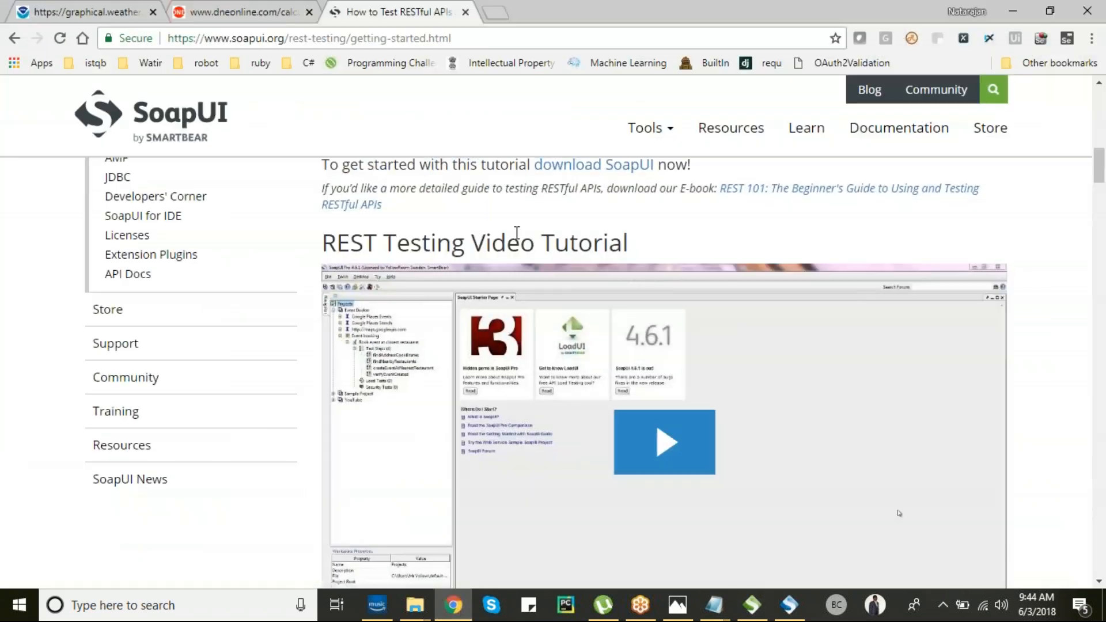
- Copy the example geocode URL from the Create REST Request instructions and return to the New REST Project dialog
scroll(644, 218, up, 10)
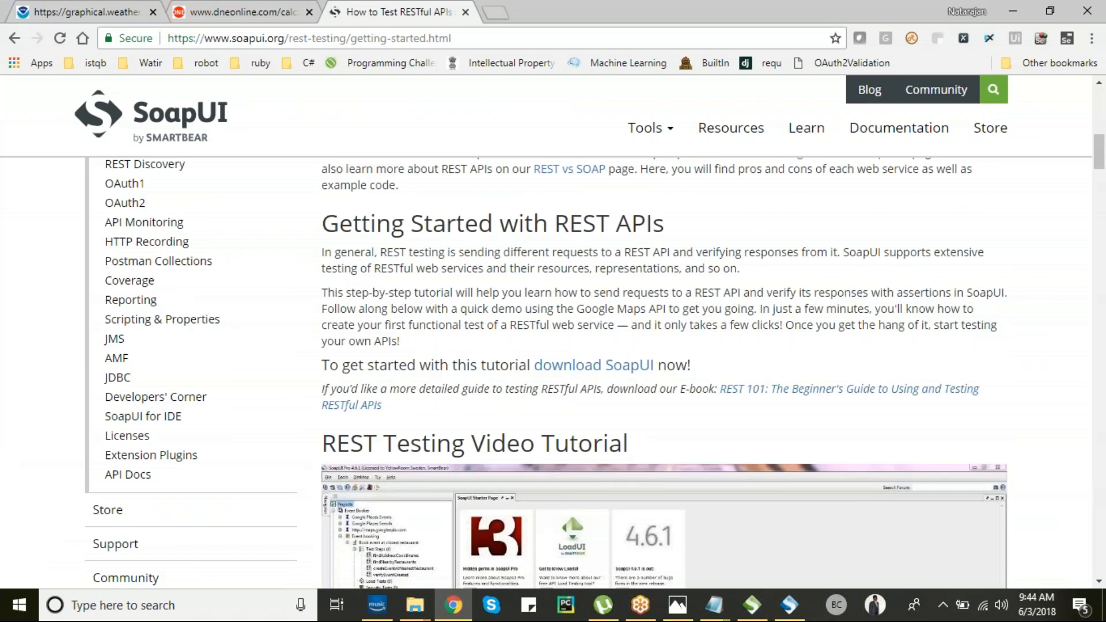
scroll(644, 218, up, 5)
scroll(645, 218, down, 10)
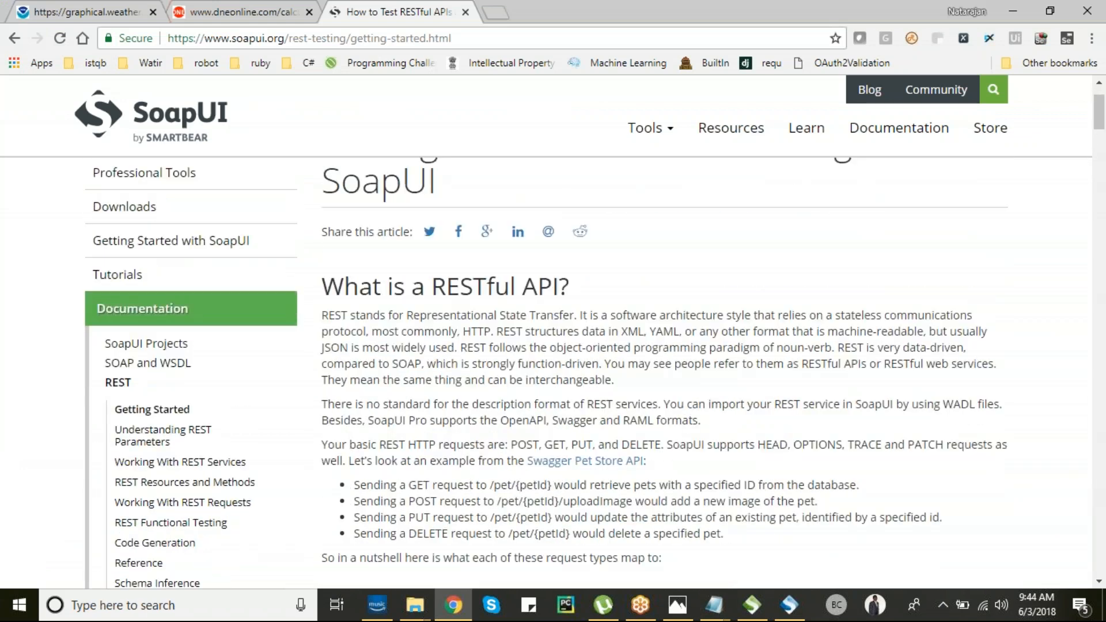
scroll(897, 279, down, 12)
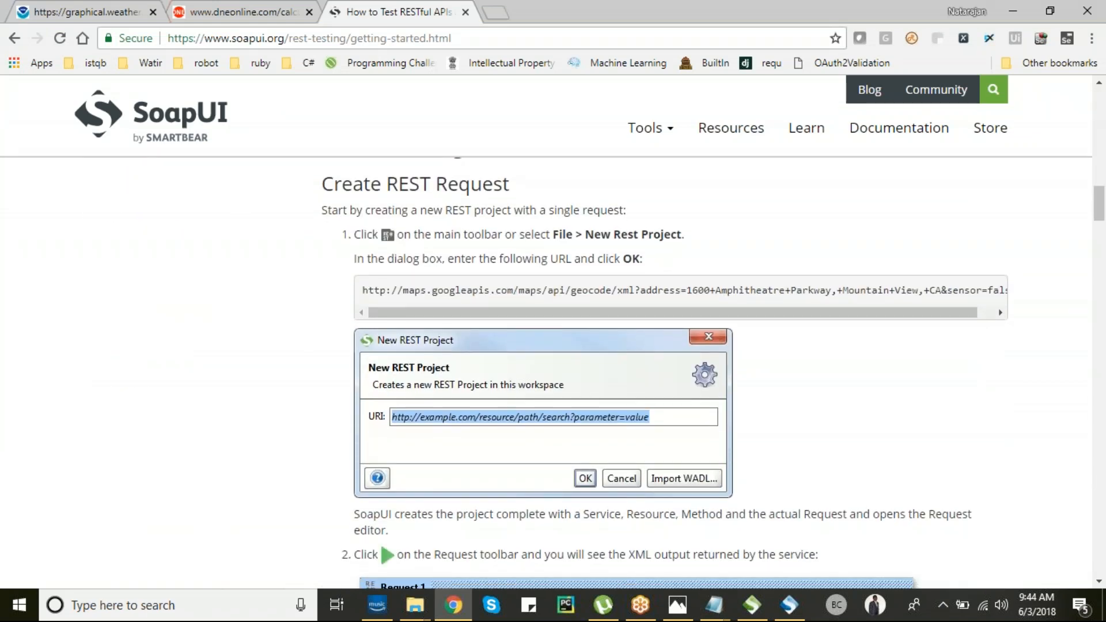
drag(363, 264, 1014, 265)
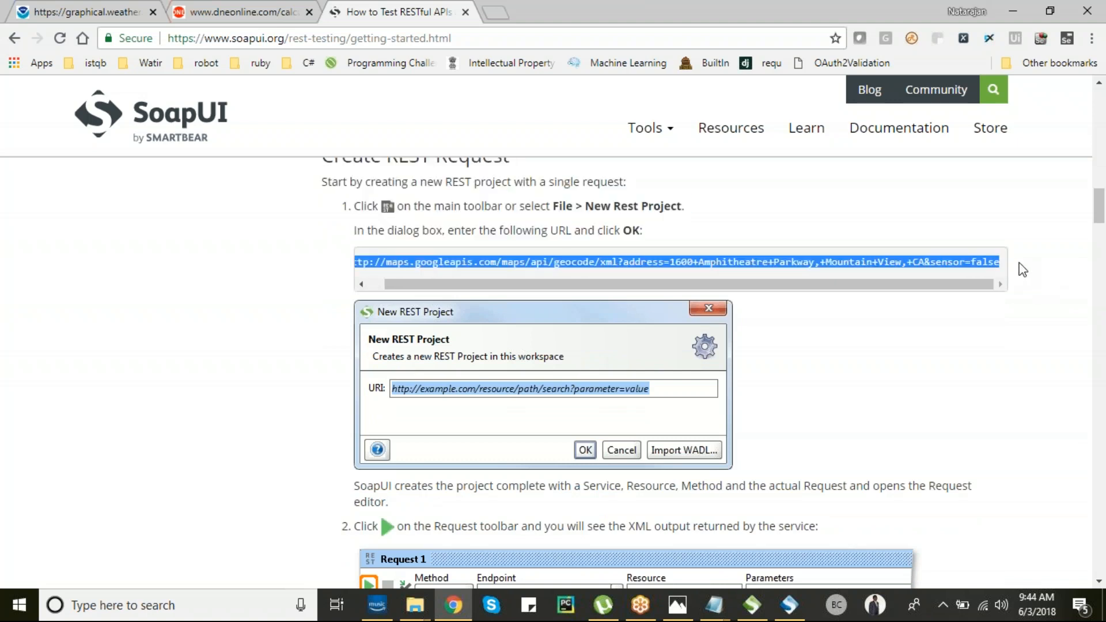
key(alt+Tab)
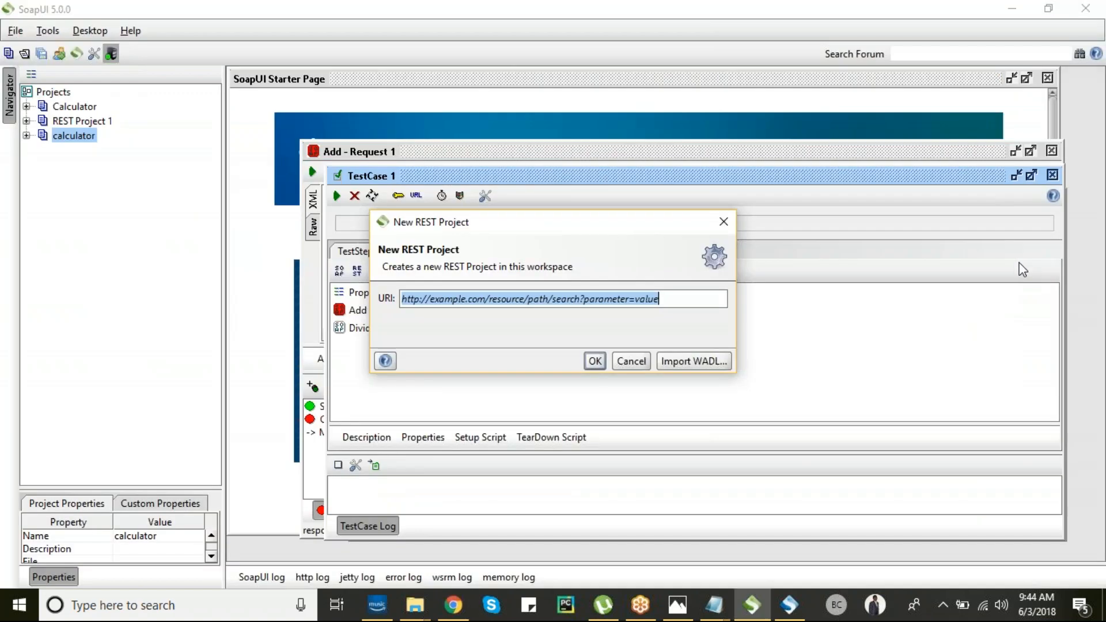
- Create REST Project 2 from the pasted geocode URL and maximize its Request 1 editor
text(ddress=1600+Amphitheatre+Parkway,+Mountain+View,+CA&sensor=false)
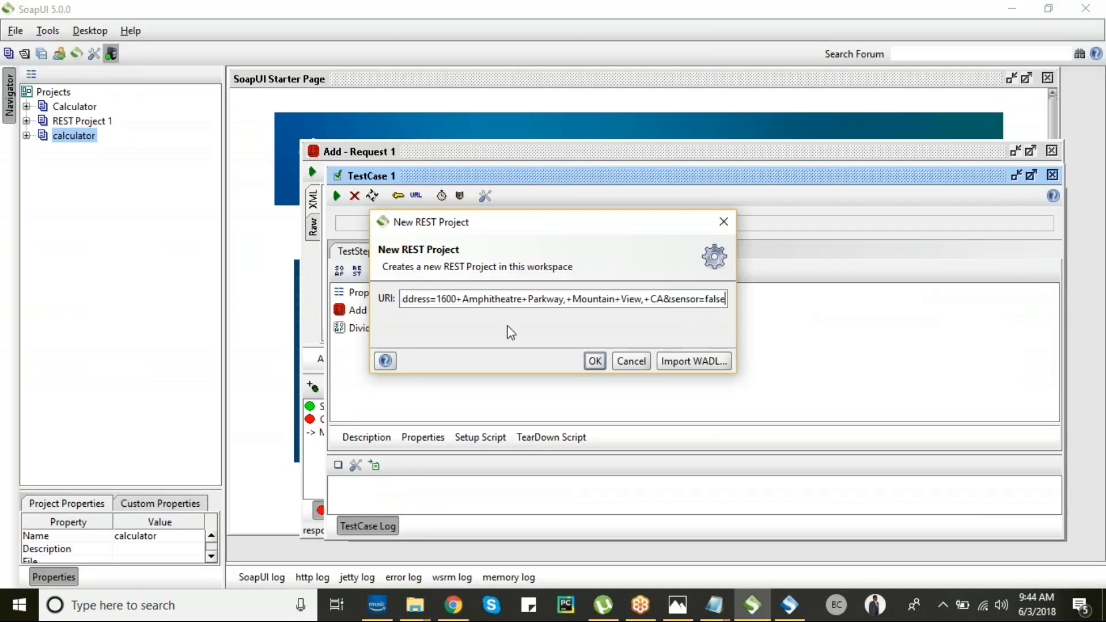
click(598, 362)
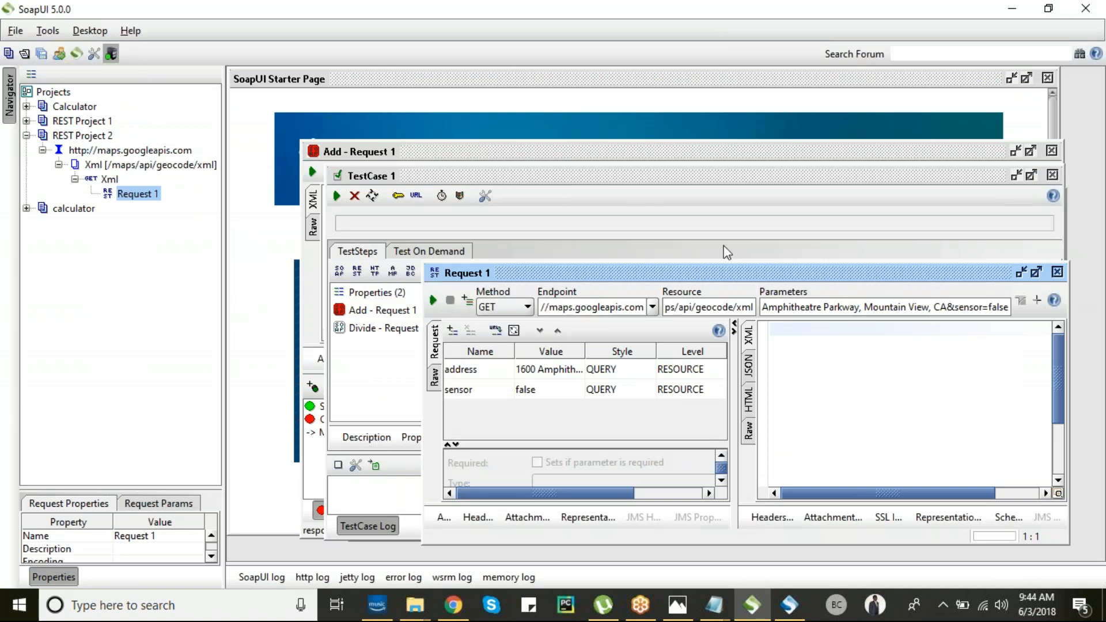
double_click(782, 276)
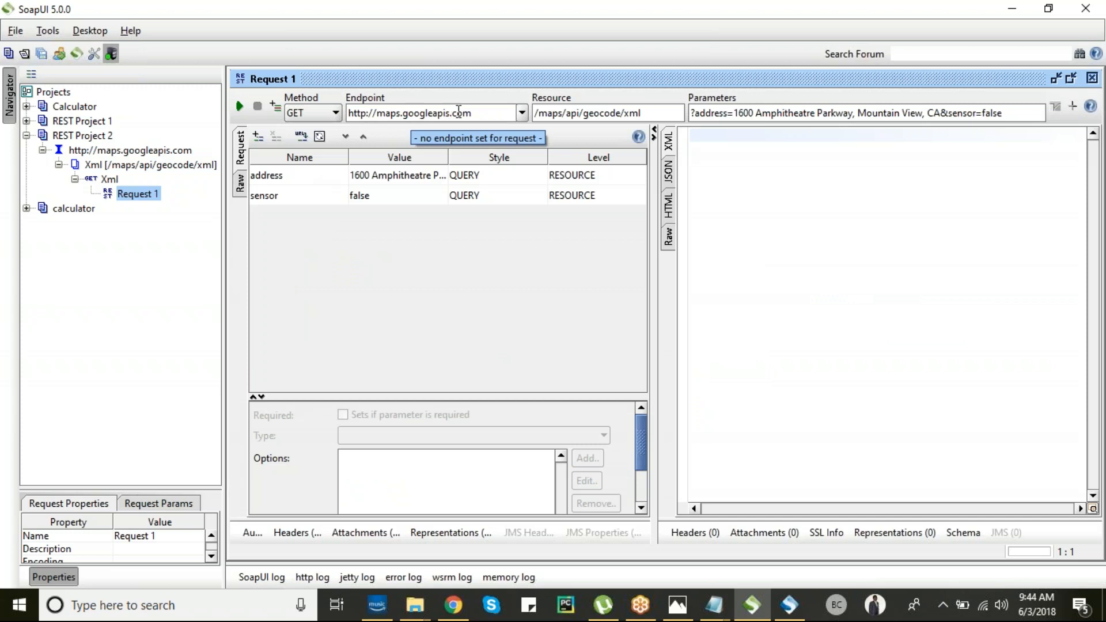
- Highlight the endpoint, the /maps/api/geocode/xml resource path and the address query parameters
drag(348, 113, 1007, 122)
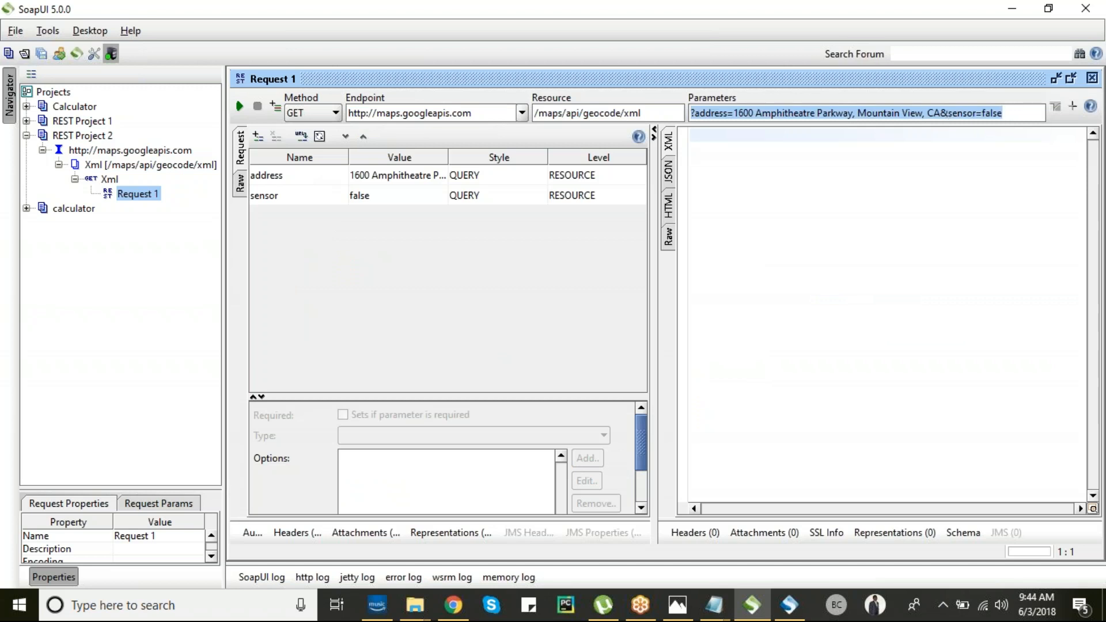
click(498, 113)
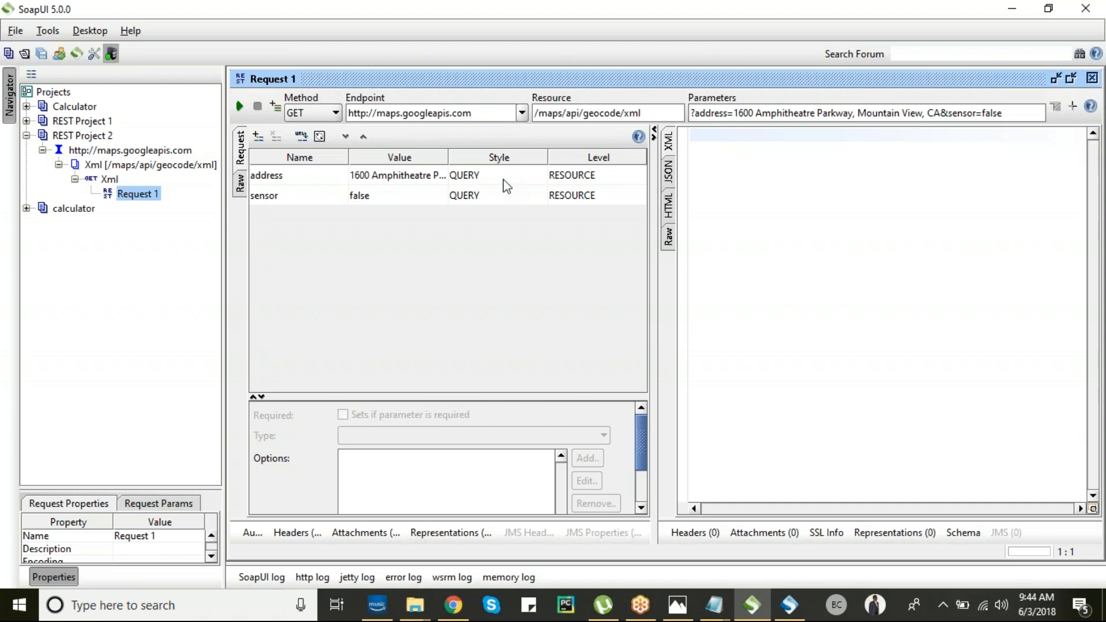
drag(536, 113, 654, 113)
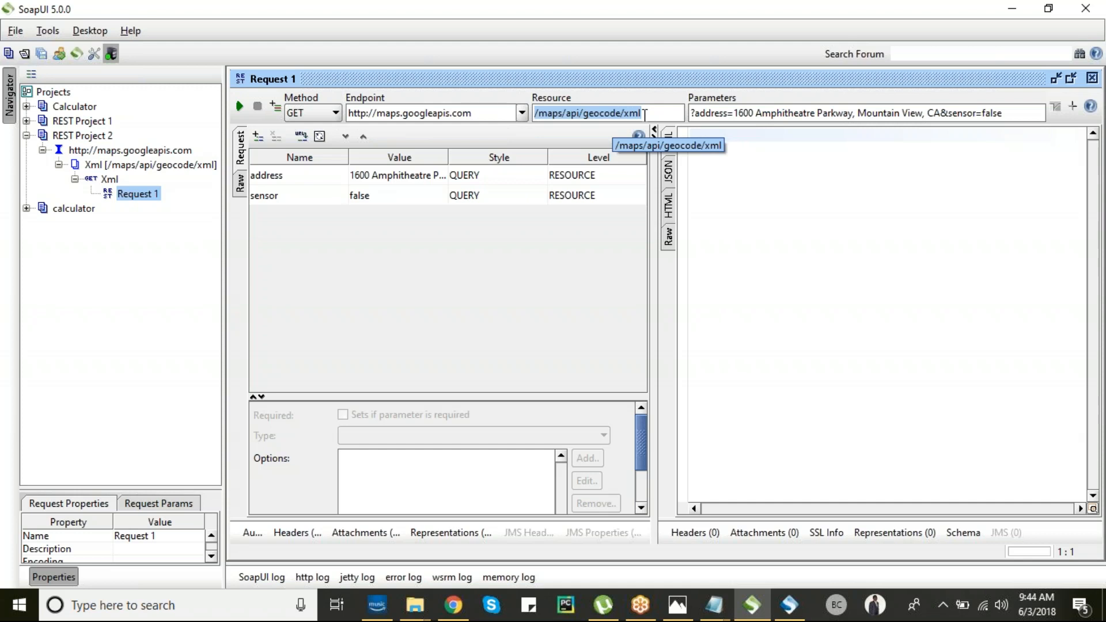
drag(690, 113, 1007, 114)
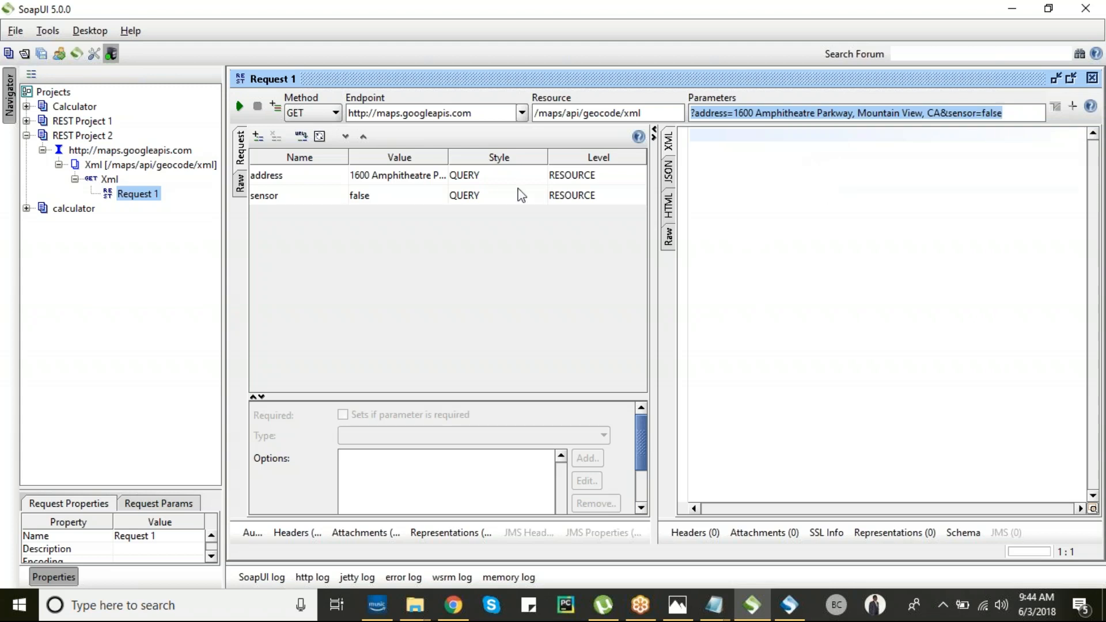
- Submit the geocode request and highlight the XML response and the location's lat and lng tags
click(240, 107)
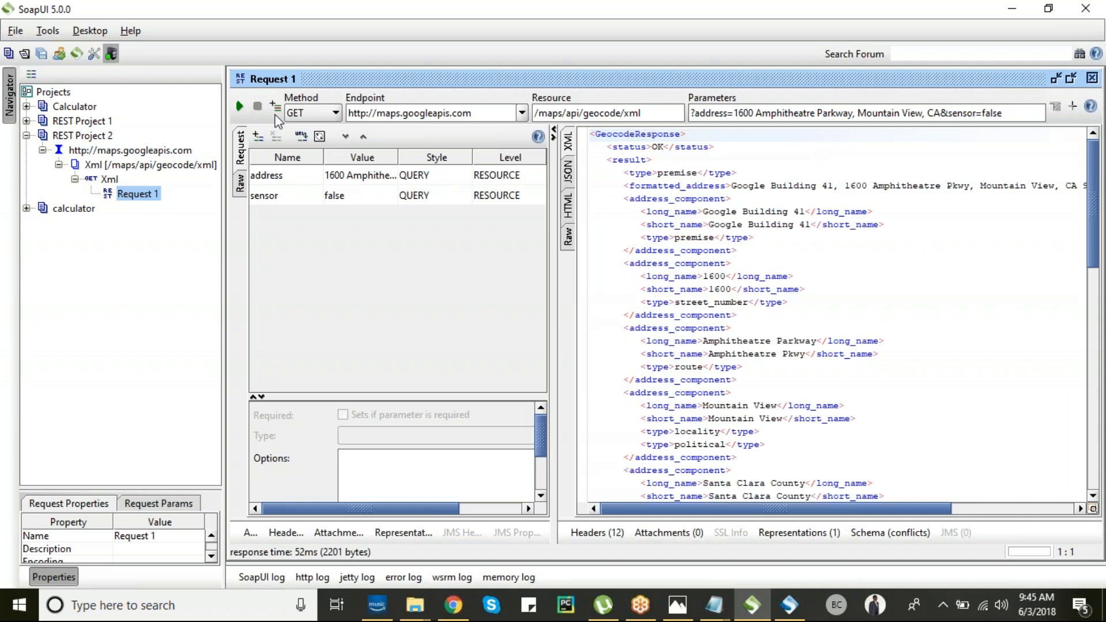
drag(590, 133, 748, 538)
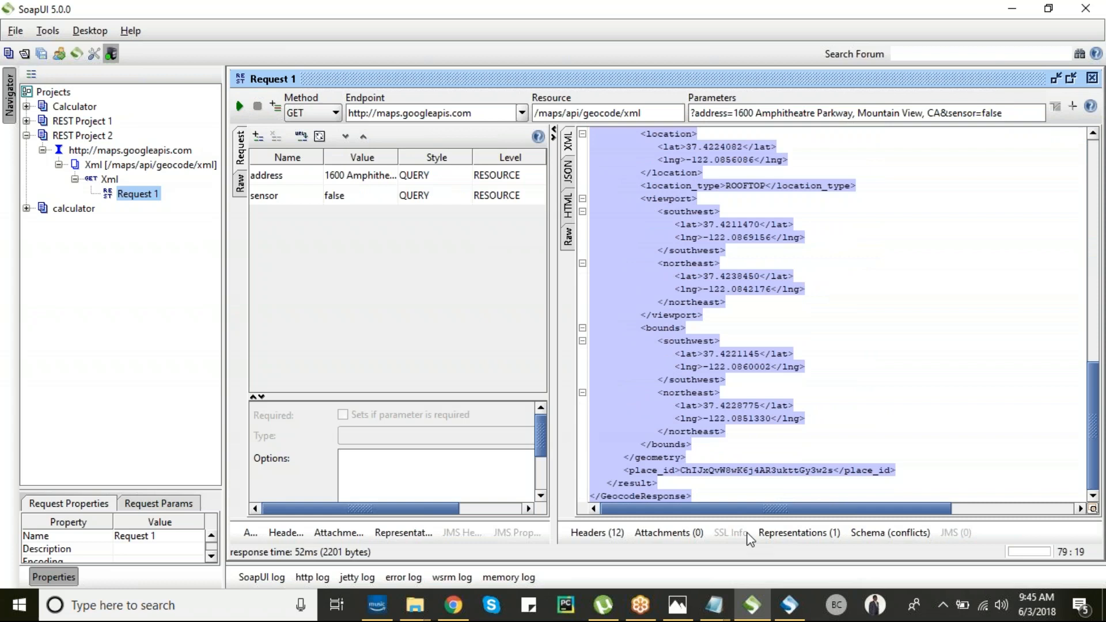
click(740, 491)
drag(1093, 427, 1101, 392)
double_click(667, 260)
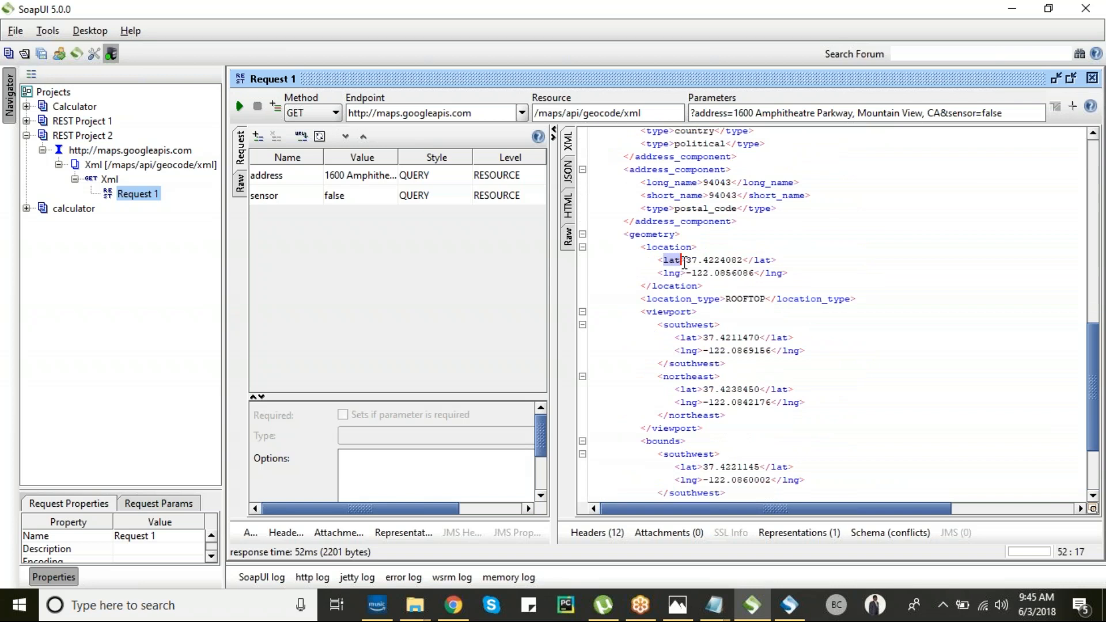
double_click(670, 273)
drag(1093, 409, 1081, 205)
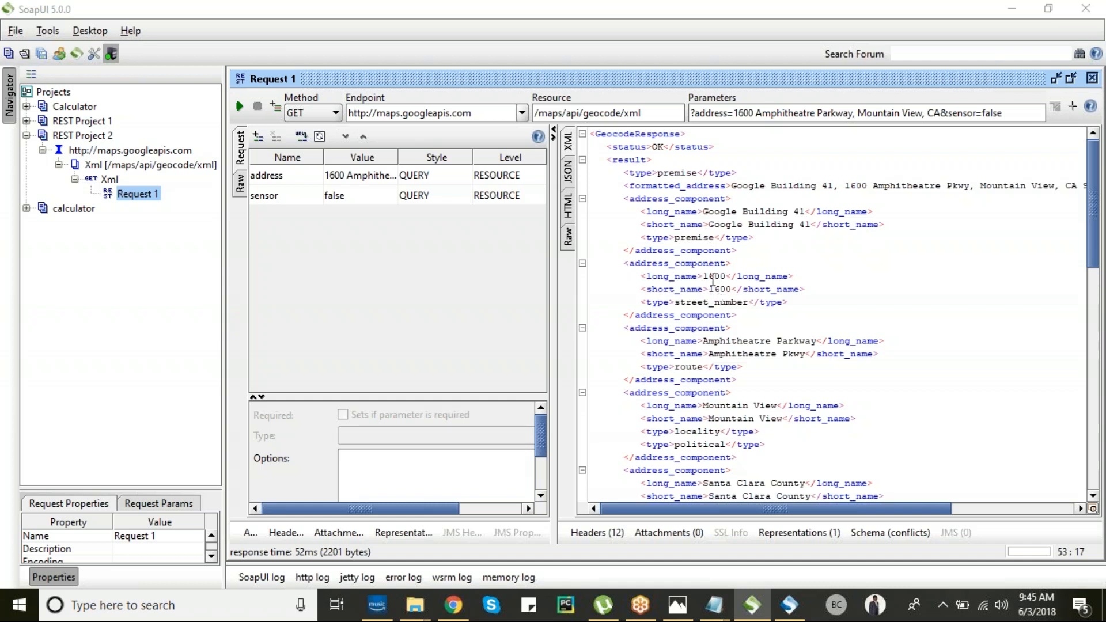
- Highlight street number 1600 and its street_number type, keeping the request method as GET
drag(703, 277, 732, 289)
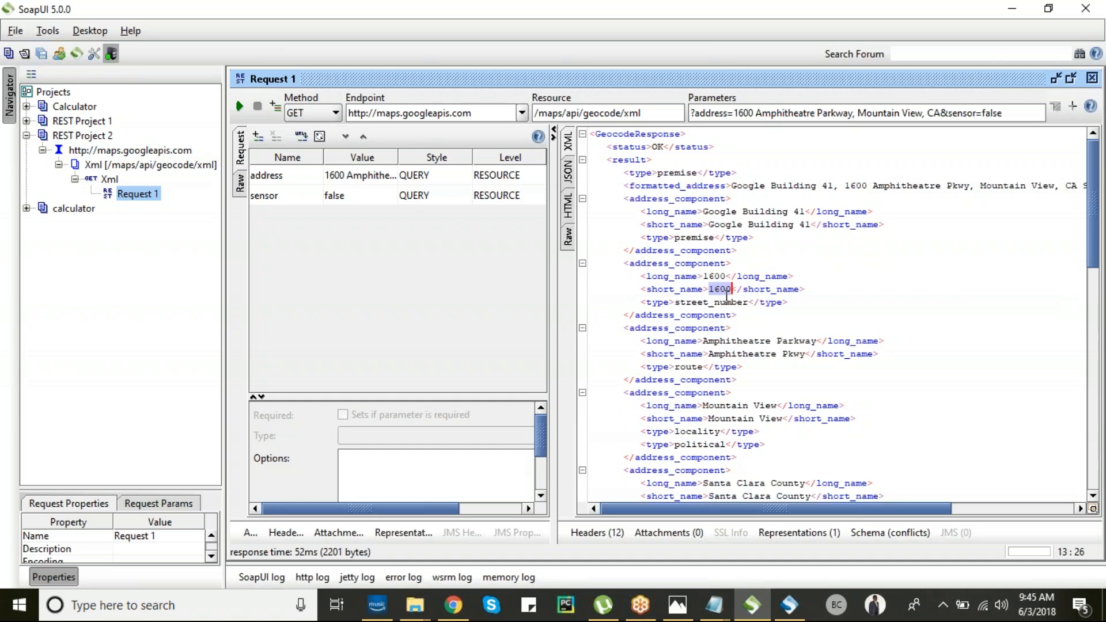
drag(675, 302, 748, 302)
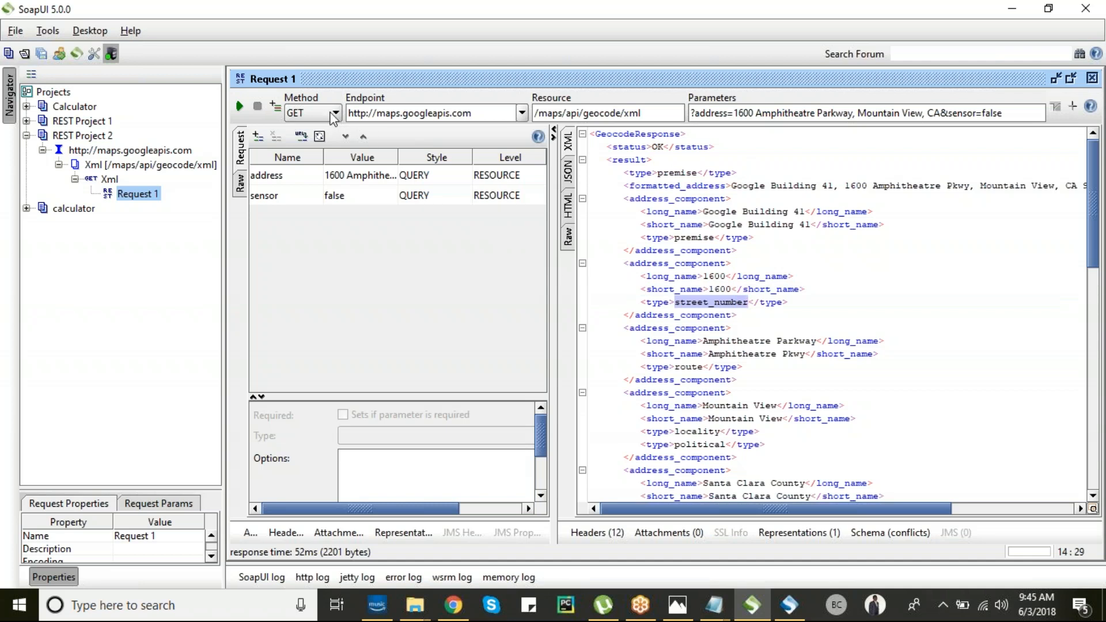
click(330, 115)
click(330, 115)
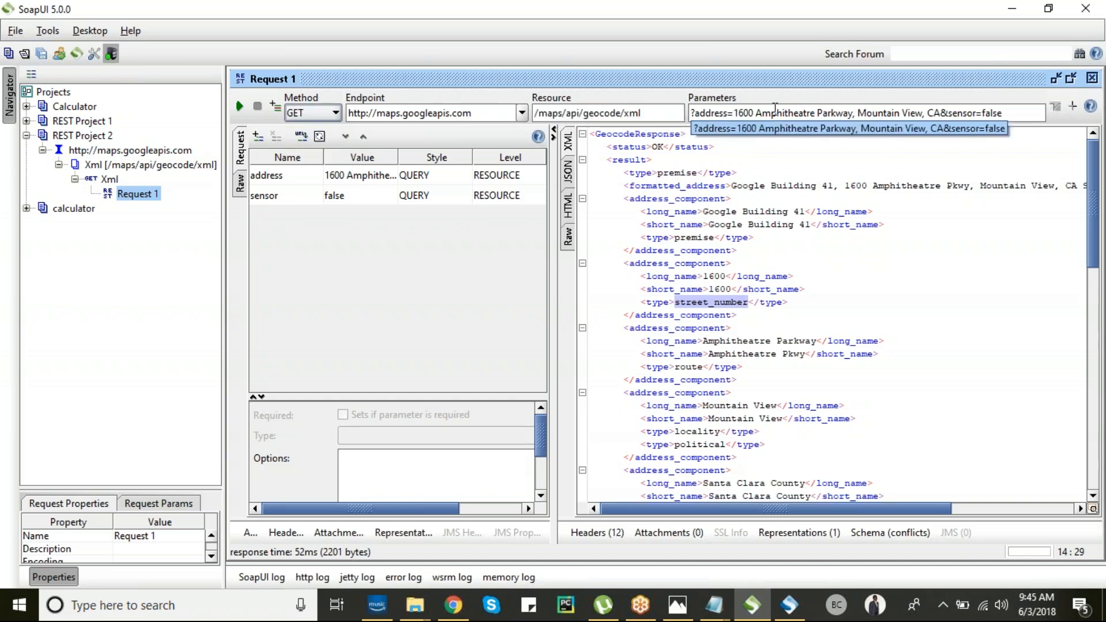
drag(348, 113, 552, 109)
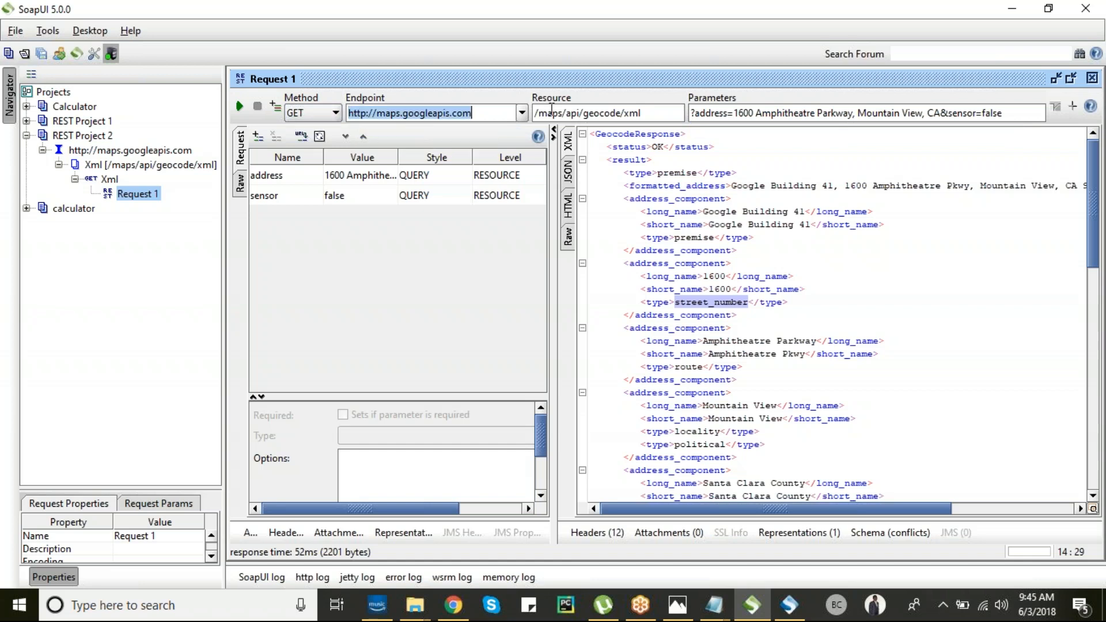
click(909, 110)
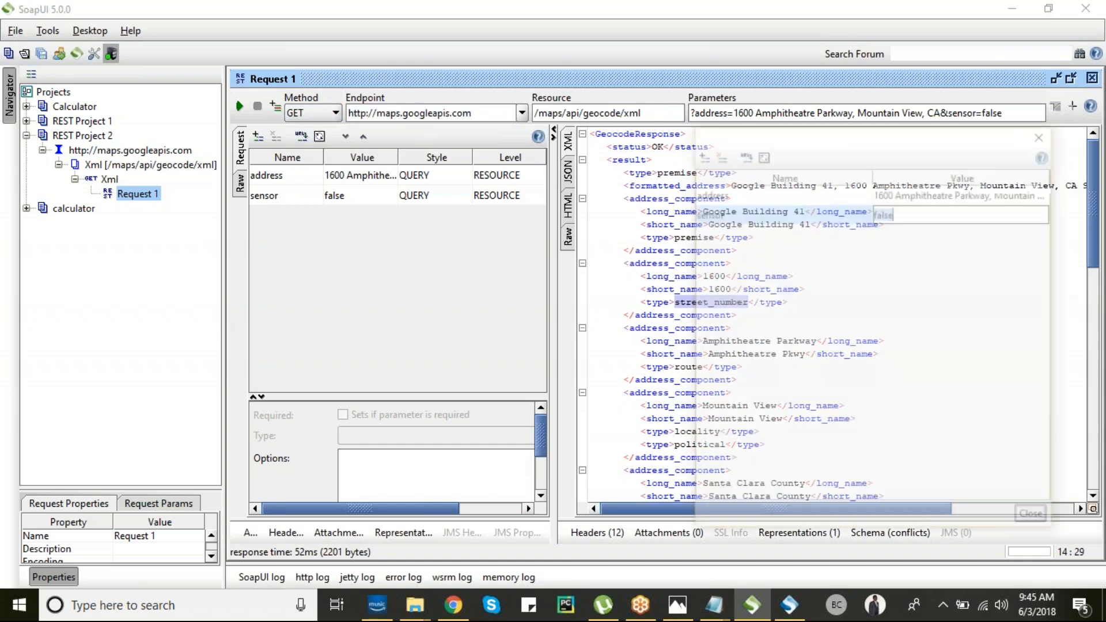
click(1044, 132)
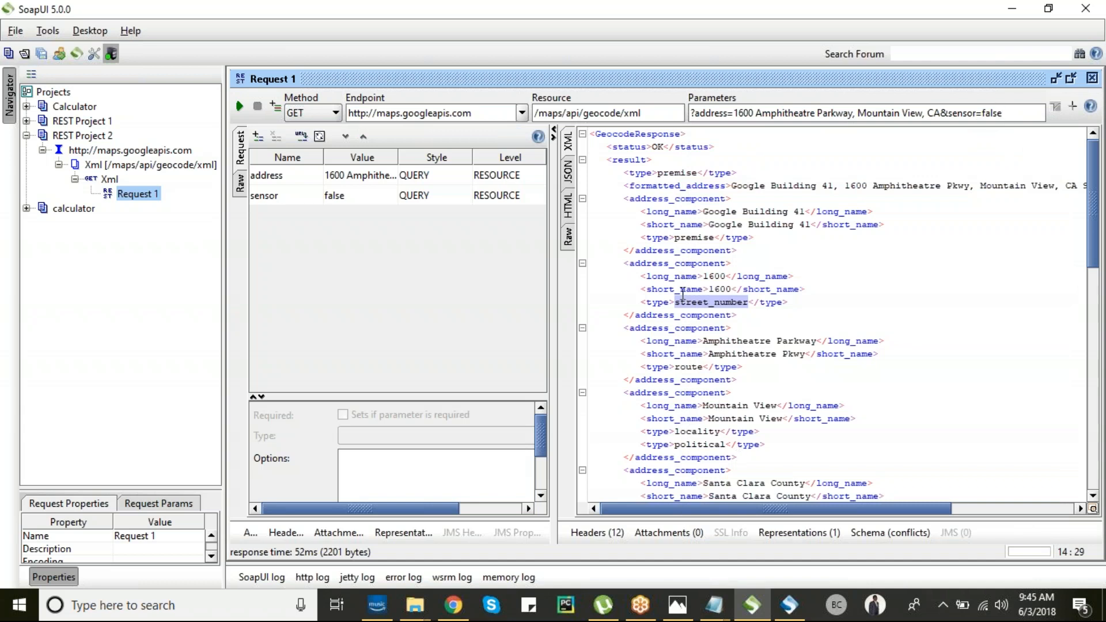
click(312, 117)
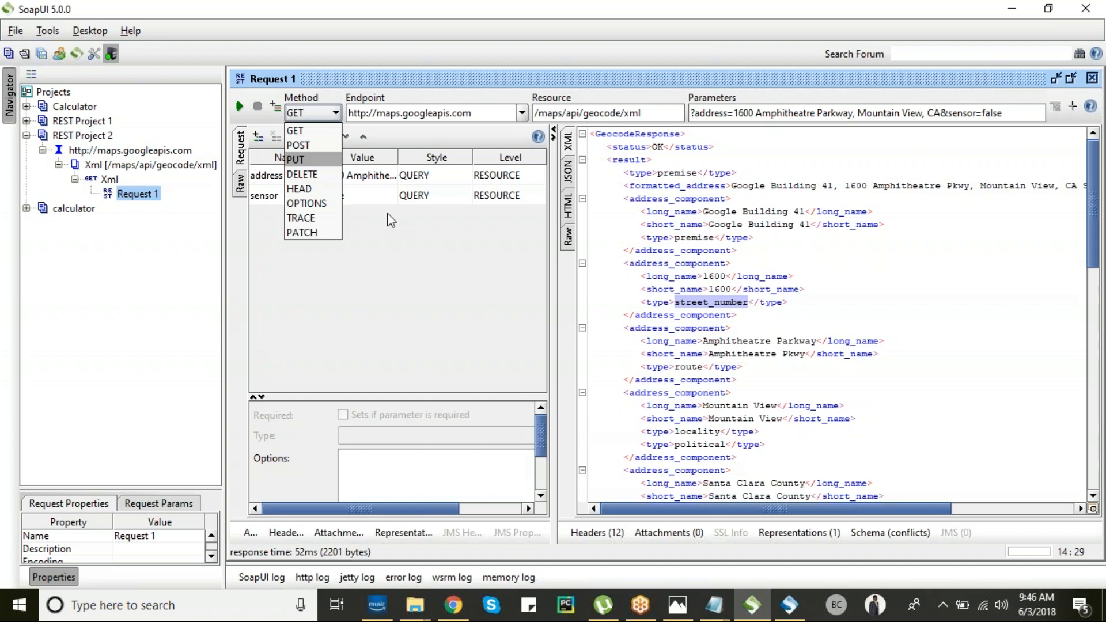
click(409, 254)
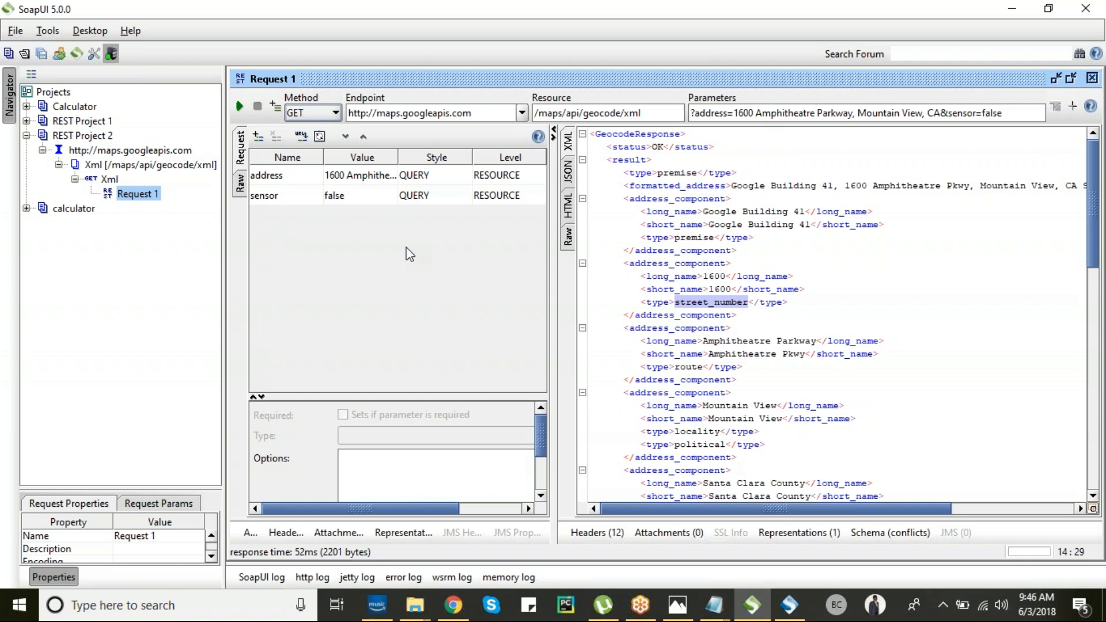
drag(349, 110, 514, 111)
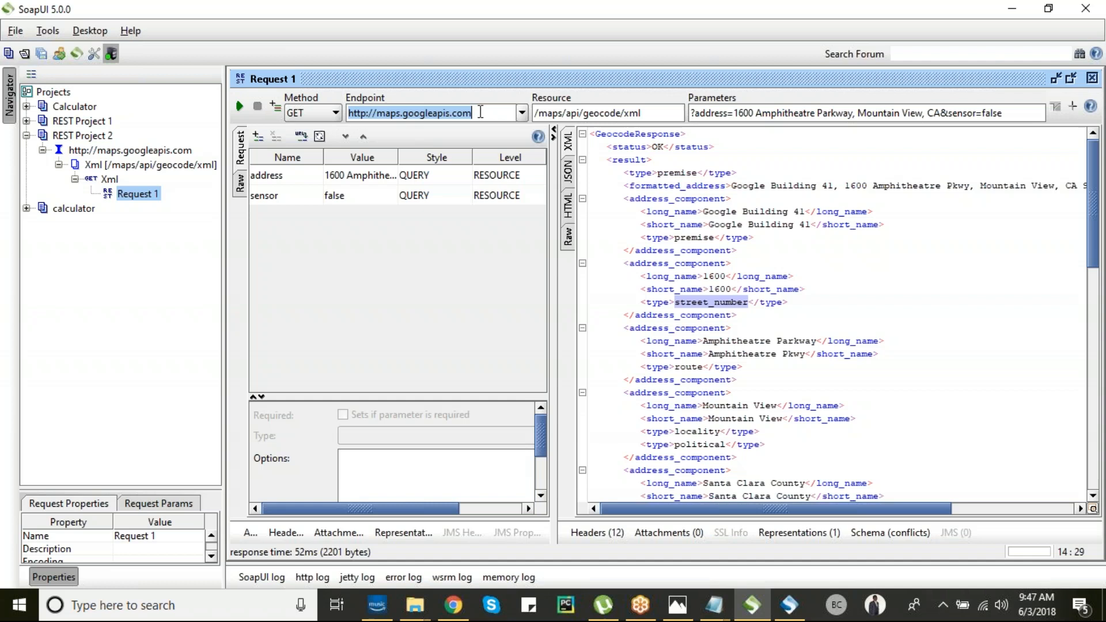
- In Chrome, load the Google developer console dashboard in a new tab
mouse_move(455, 611)
click(454, 605)
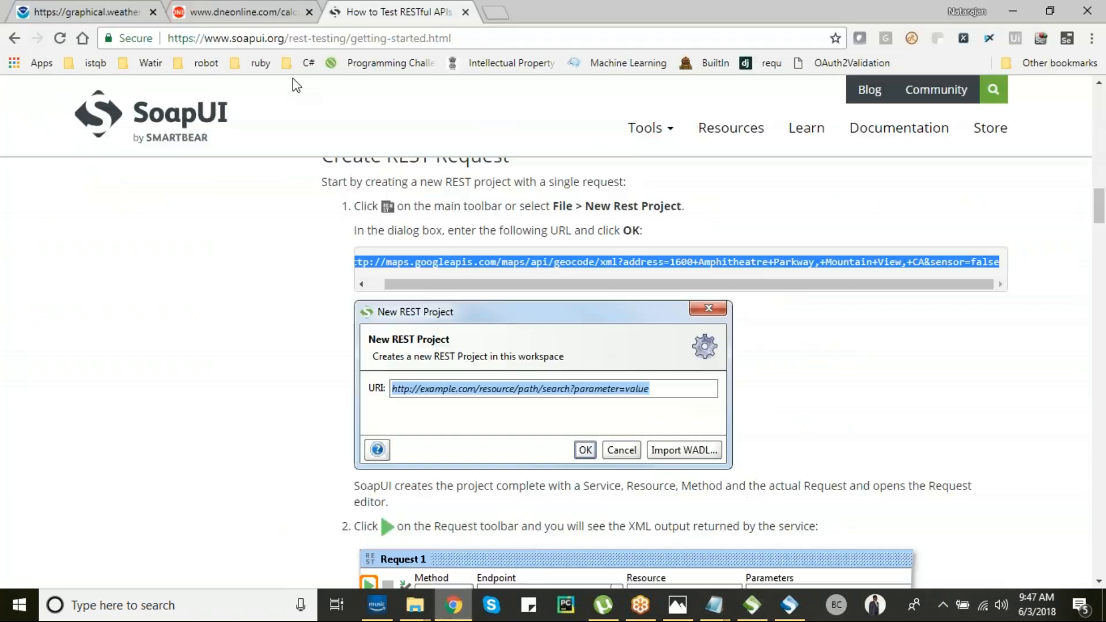
click(489, 13)
text(con)
key(Return)
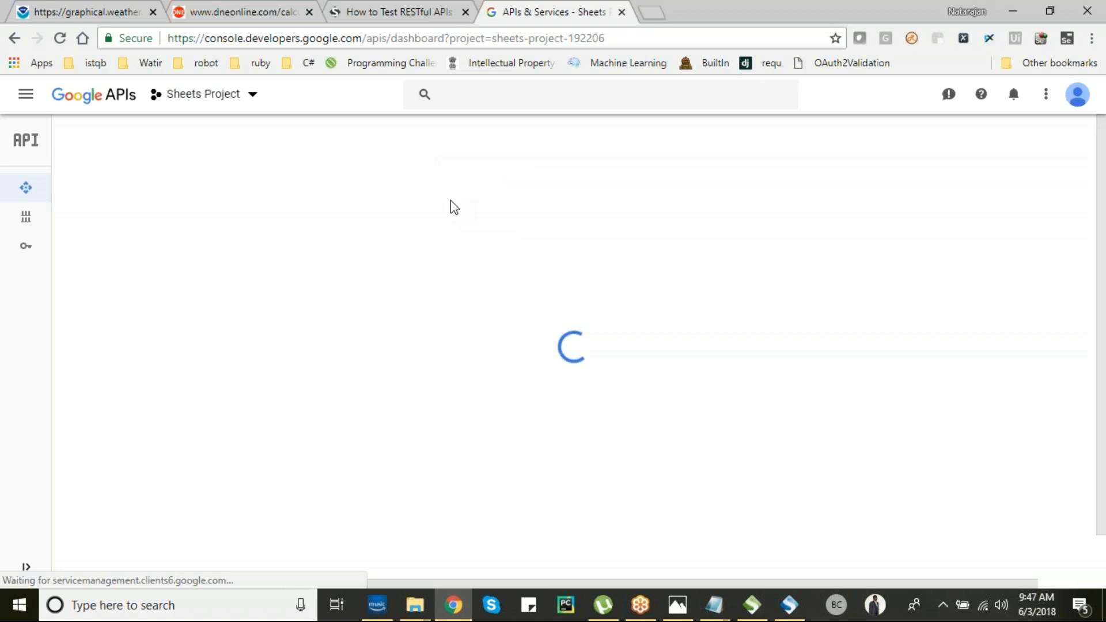
- Check the signed-in Google accounts, then open a new incognito window
click(1079, 96)
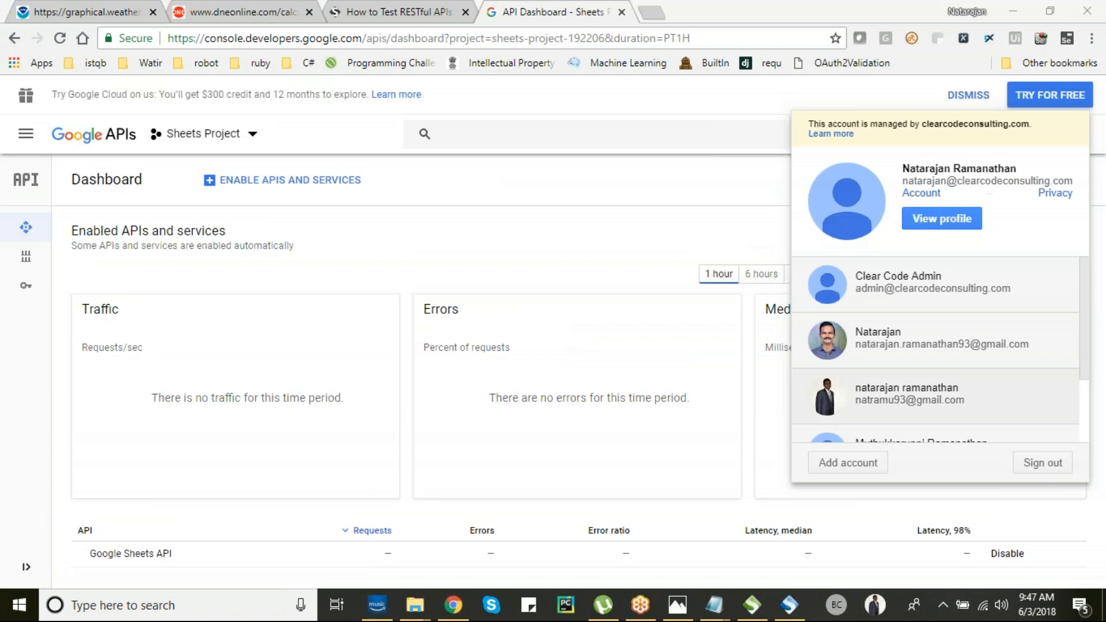
click(1091, 44)
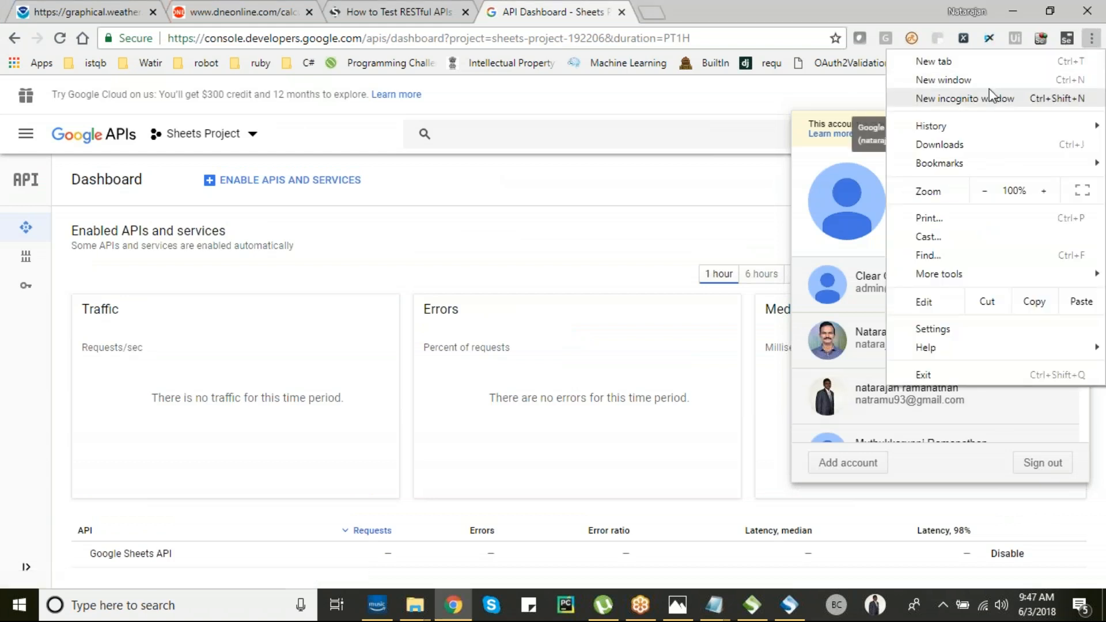
click(987, 97)
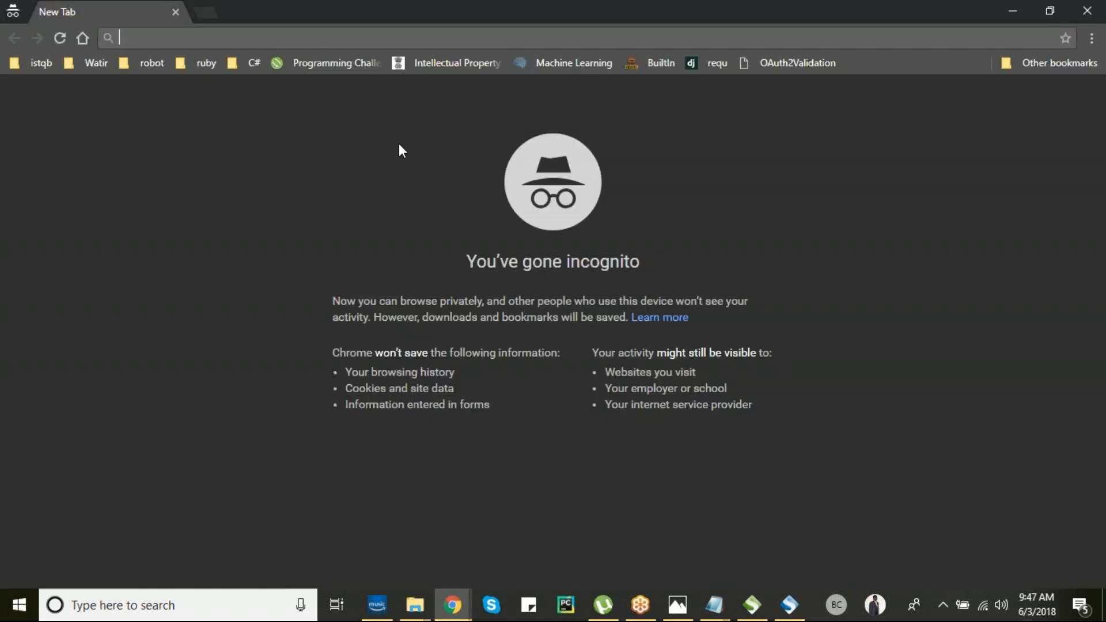
- Load console.developers.google.com in the incognito window
text(conse)
key(BackSpace)
text(ole.d)
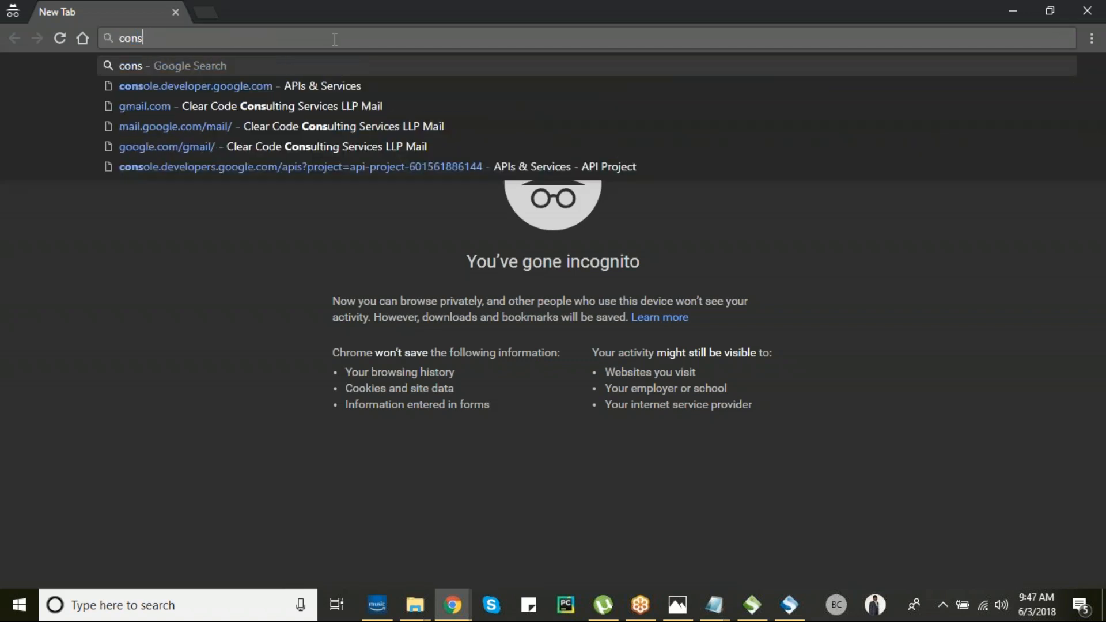
key(Return)
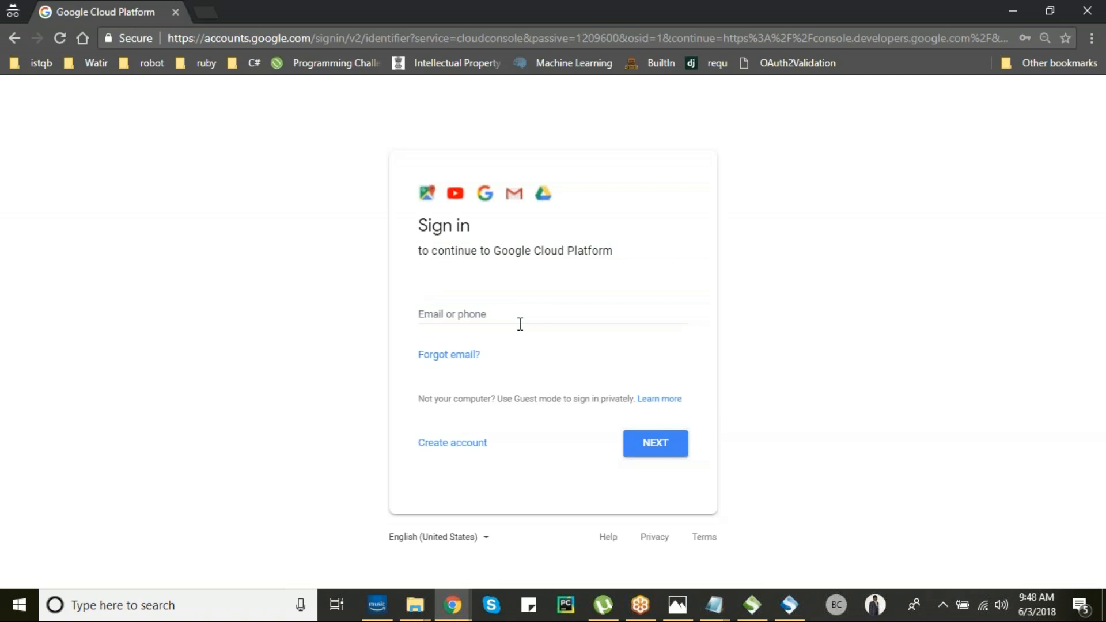
- Sign in with the test Google account's e-mail and password
click(520, 316)
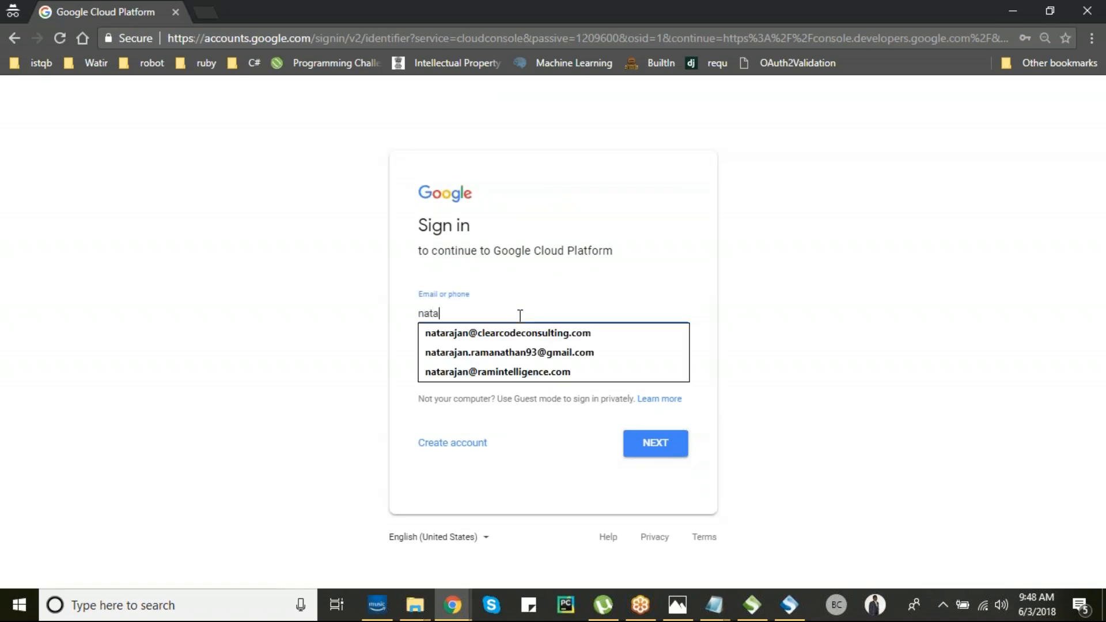
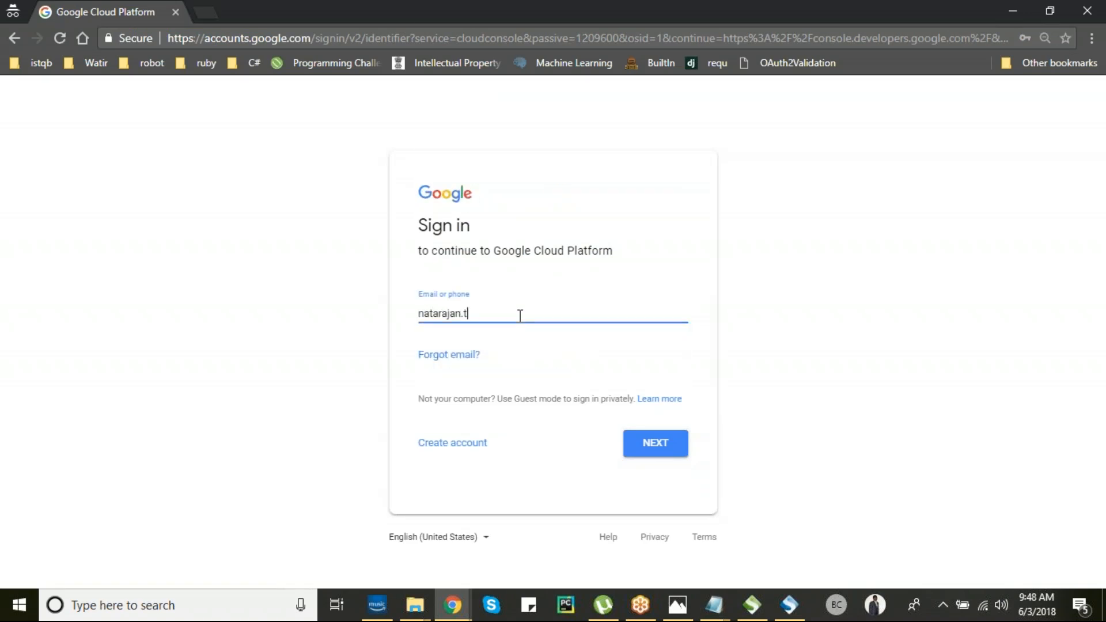
key(Return)
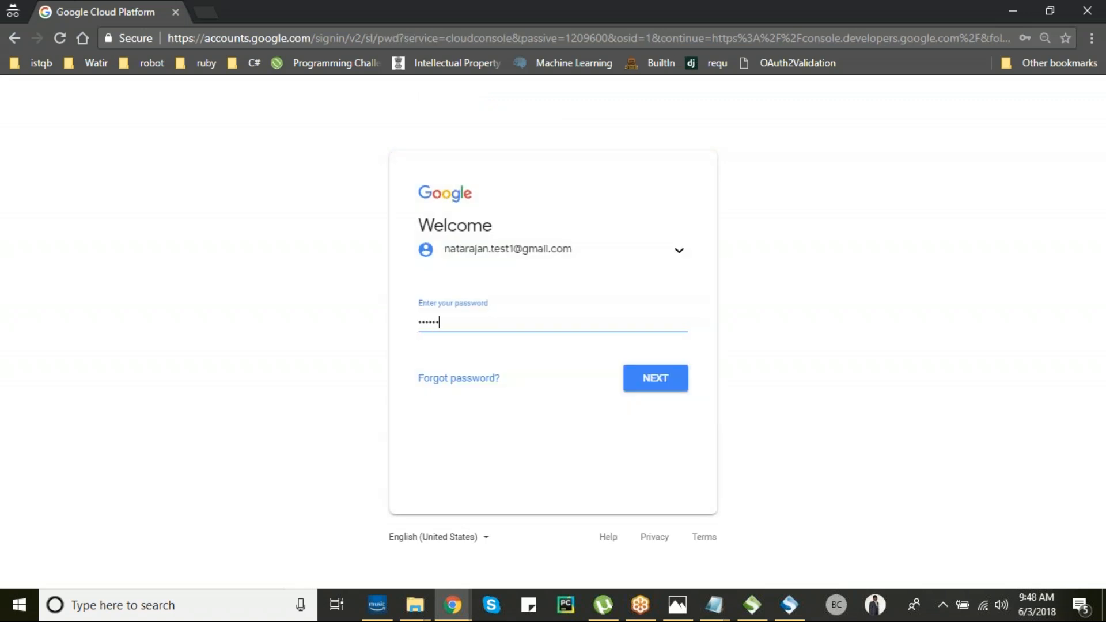
key(Return)
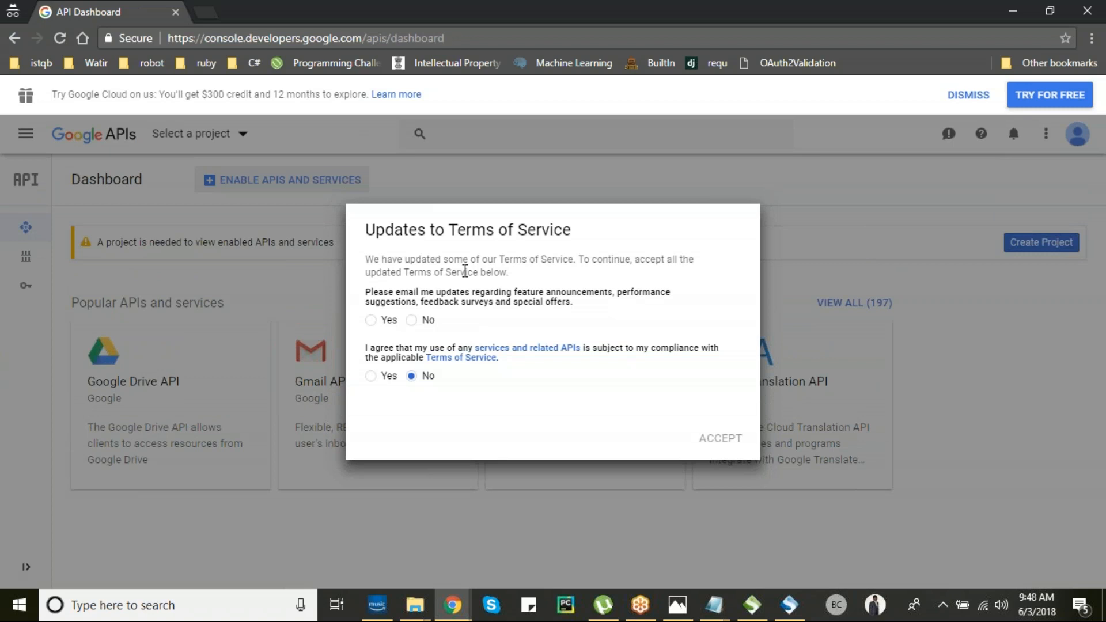
- Accept the updated Terms of Service, answering No to e-mail updates and Yes to agreement
click(412, 321)
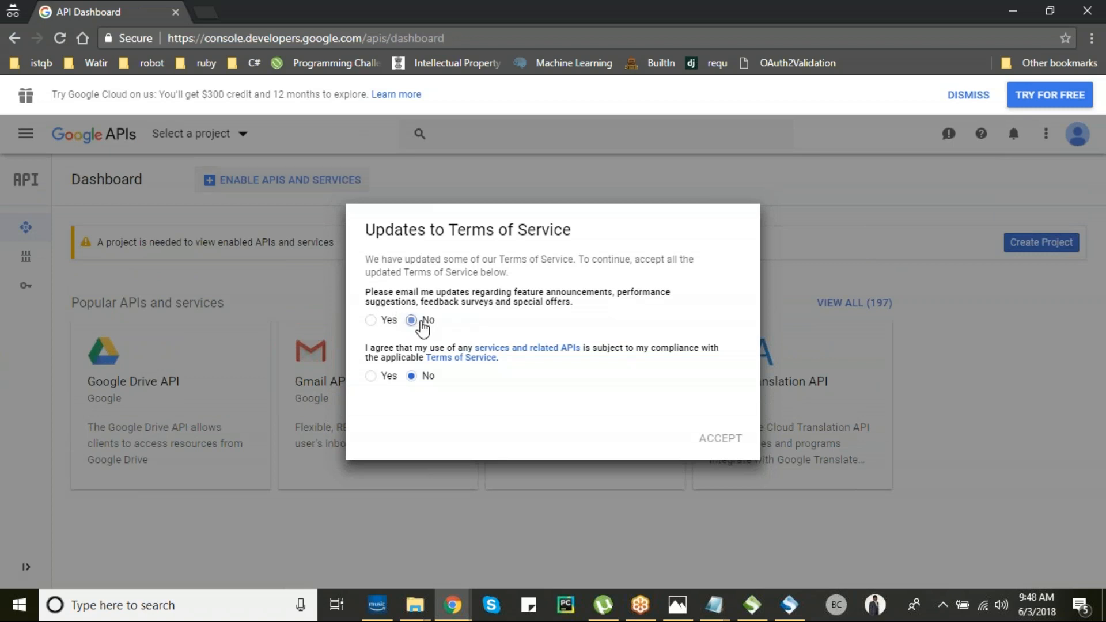
click(370, 377)
click(709, 444)
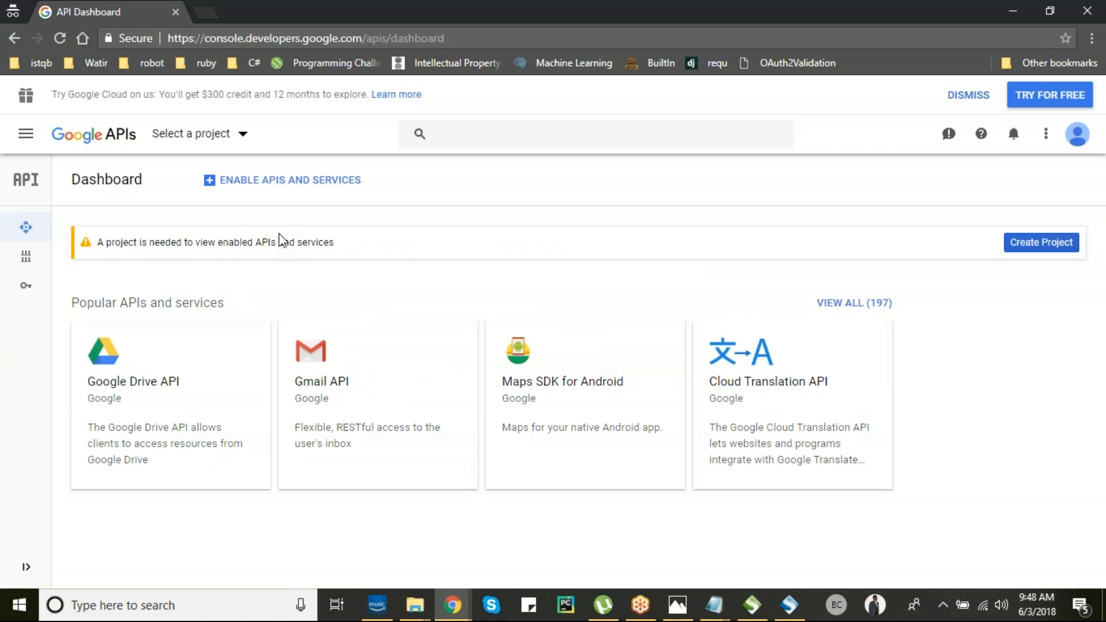
- Open the API Library via ENABLE APIS AND SERVICES
click(460, 134)
click(317, 181)
click(299, 182)
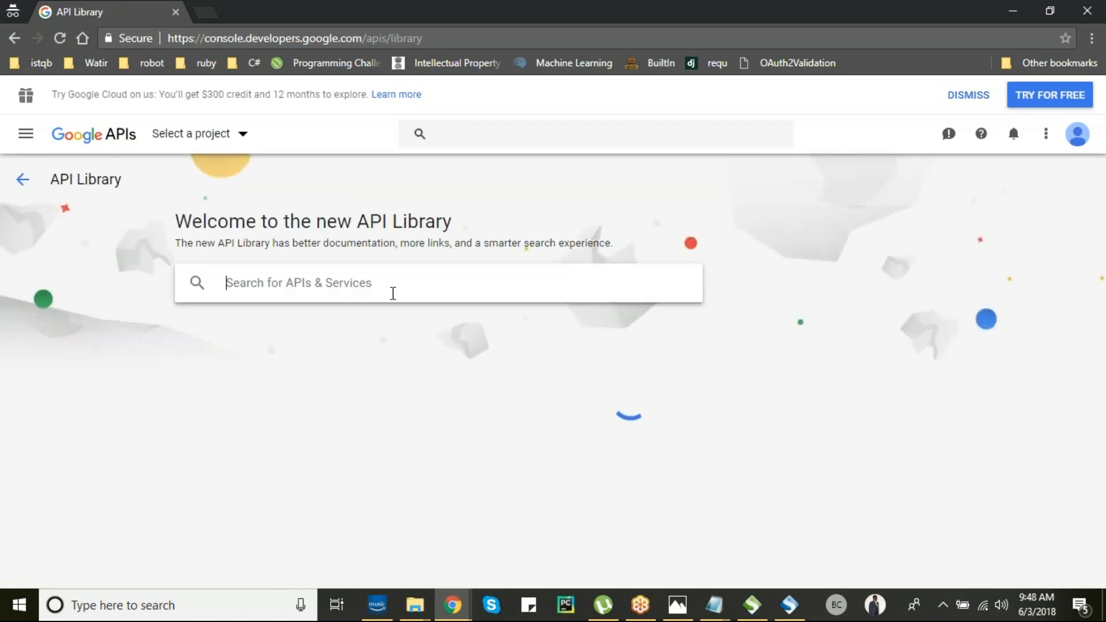
- Search the API Library for 'calendar' and click ENABLE on the Google Calendar API
text(calendar)
key(Return)
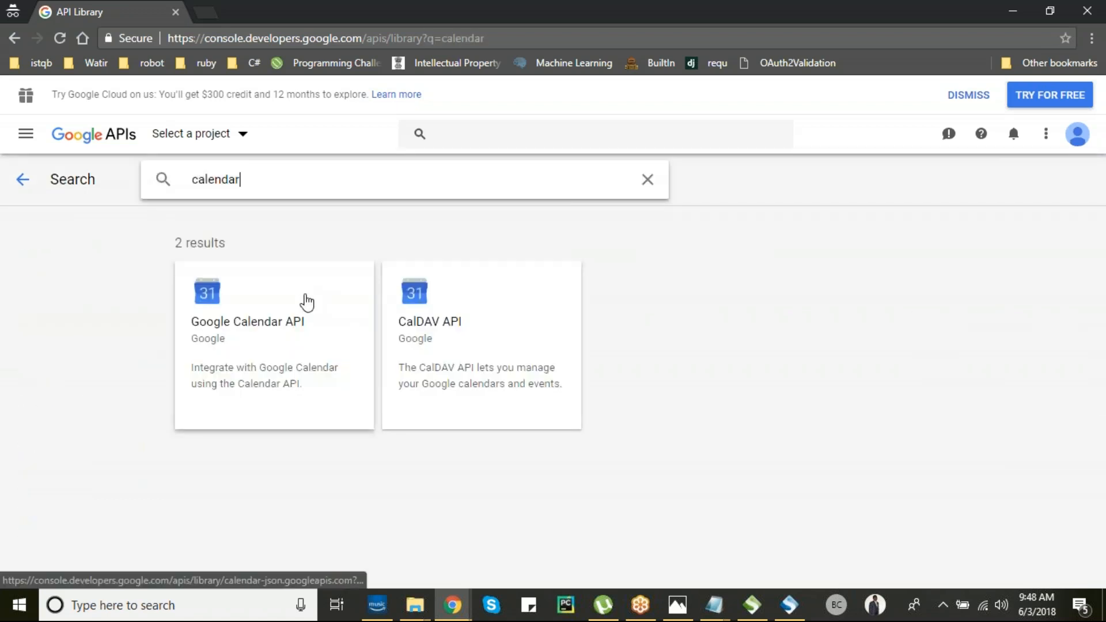
click(261, 325)
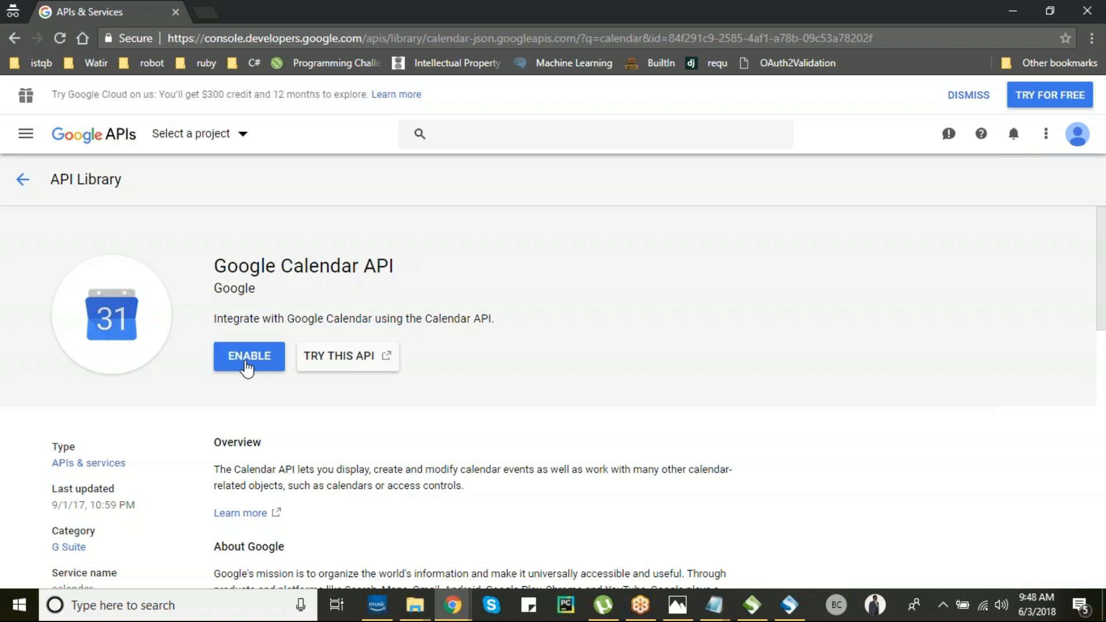
click(247, 363)
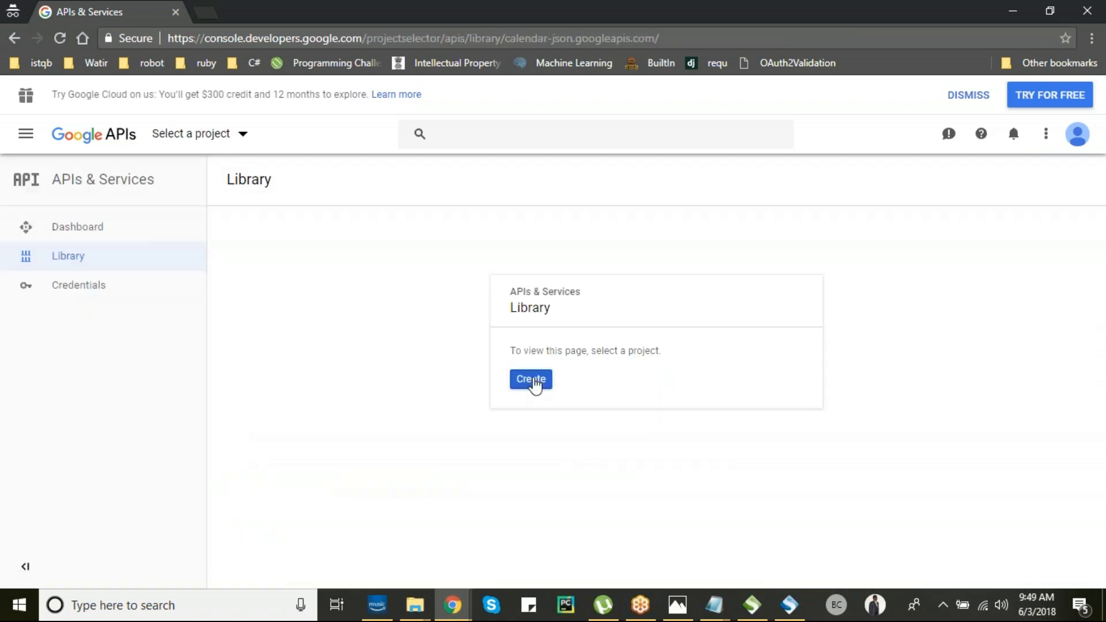
- Create a new project named 'ClearCodeCamp', leaving the parent location unchanged
click(533, 380)
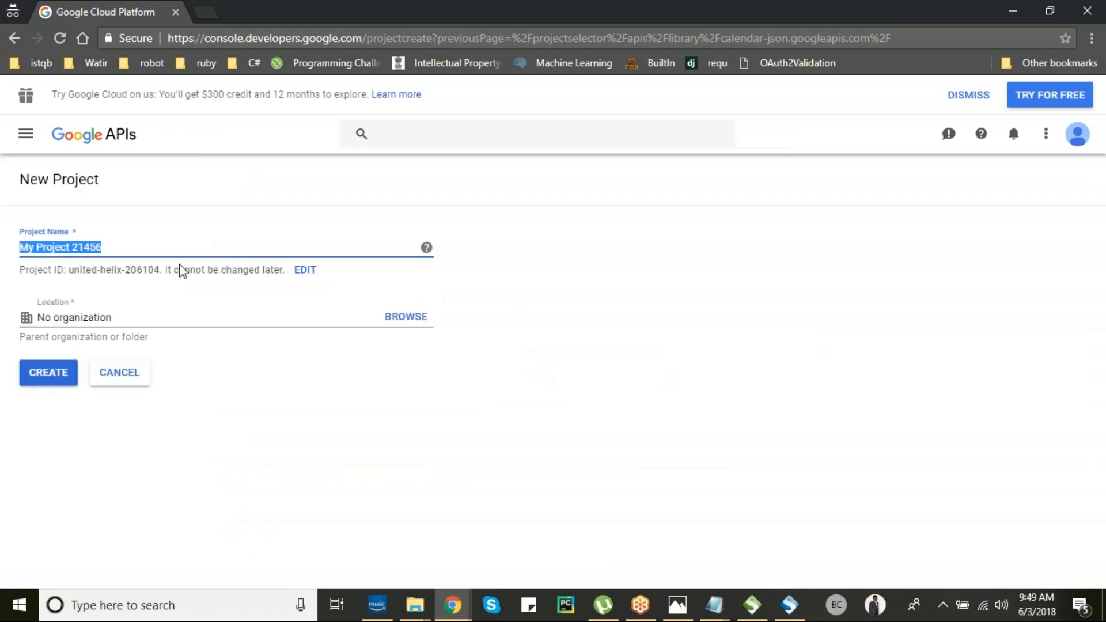
text(ClearCodeCamp)
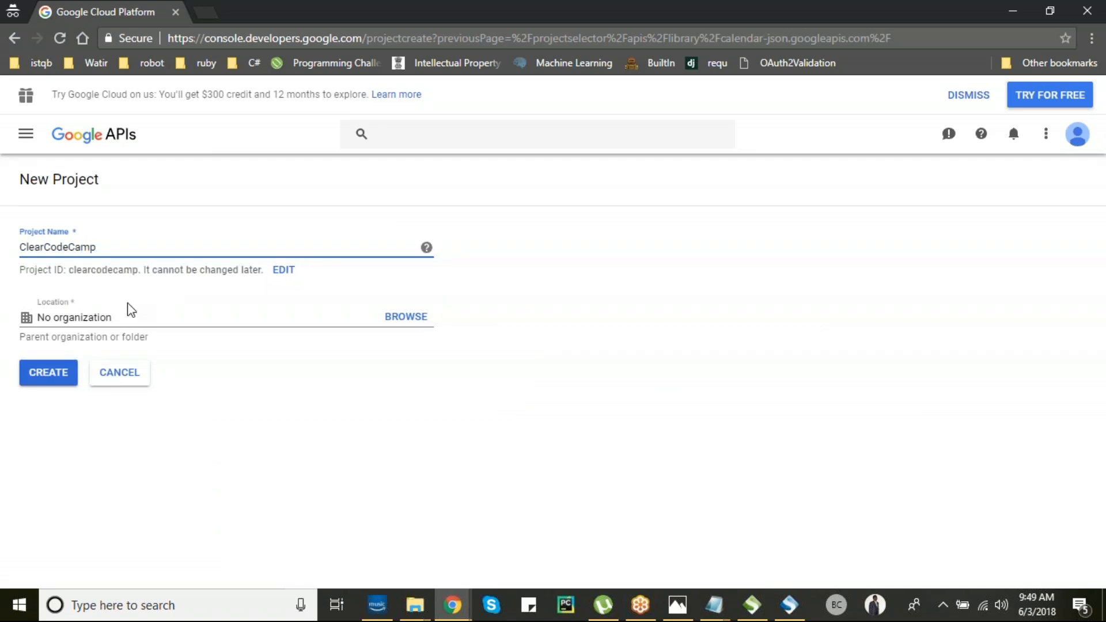
click(70, 316)
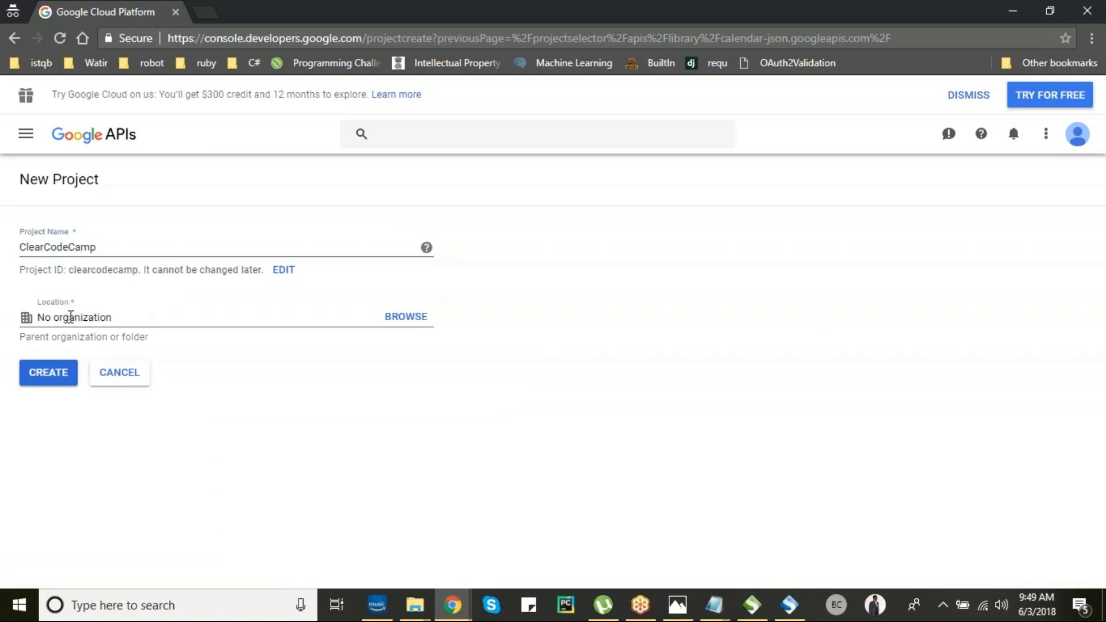
click(396, 318)
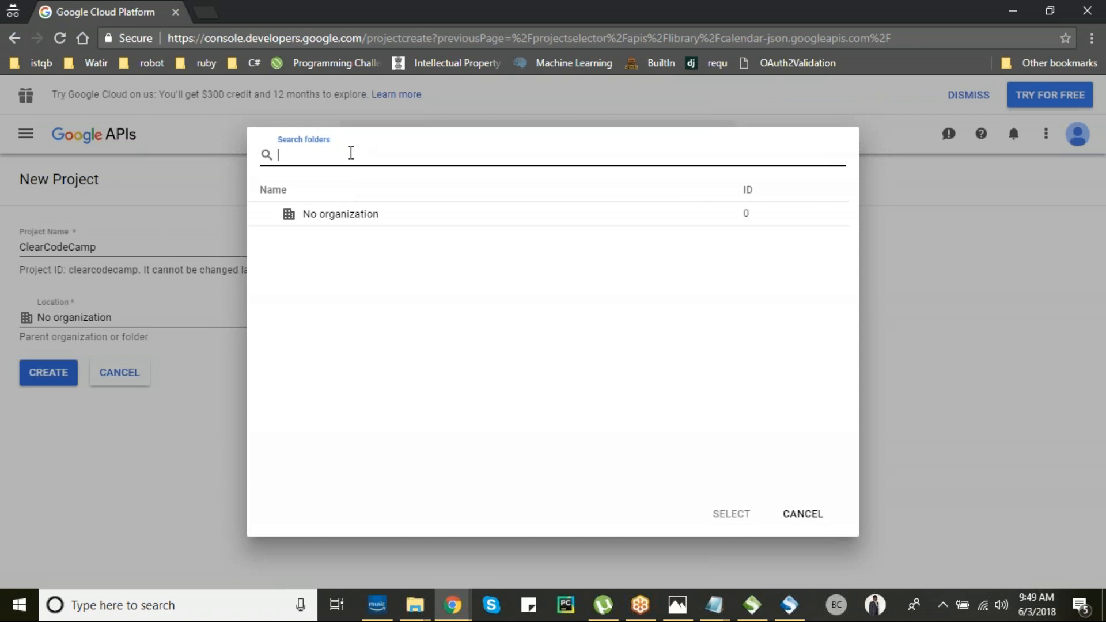
click(801, 514)
click(59, 377)
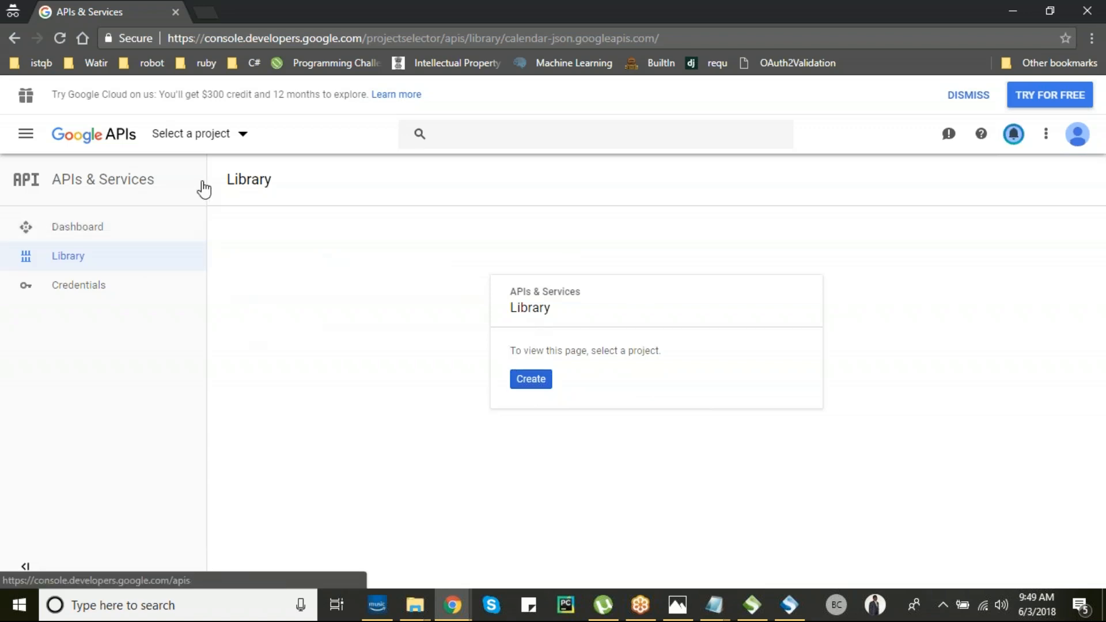
- Retry enabling Google Calendar API, then cancel the extra New Project form to reach ClearCodeCamp's dashboard
click(75, 235)
click(440, 180)
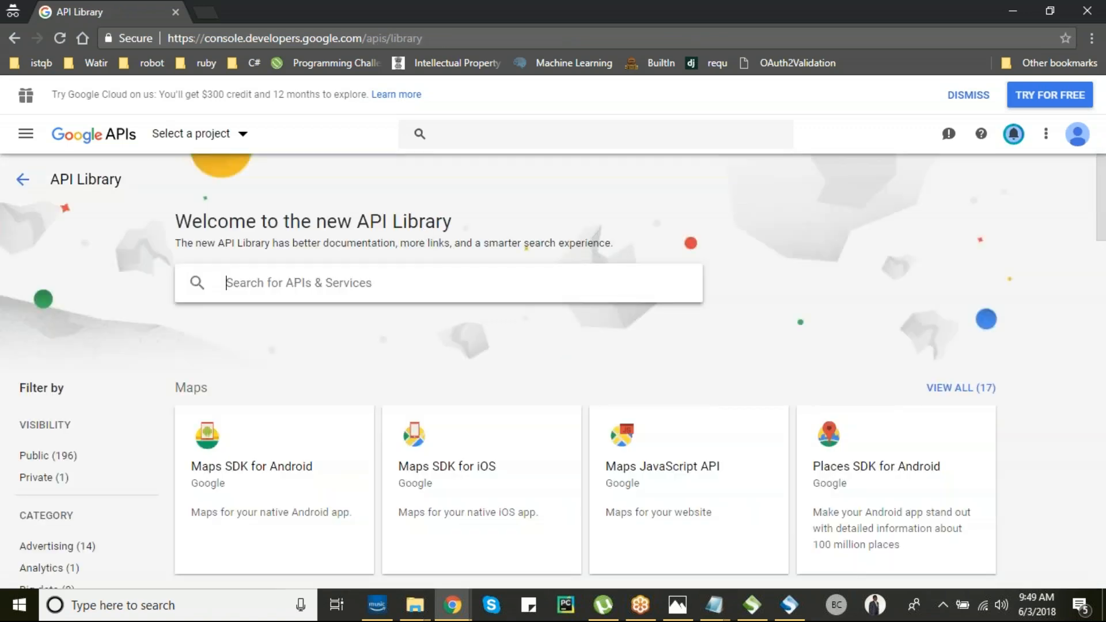
text(google calendar)
click(266, 356)
click(247, 361)
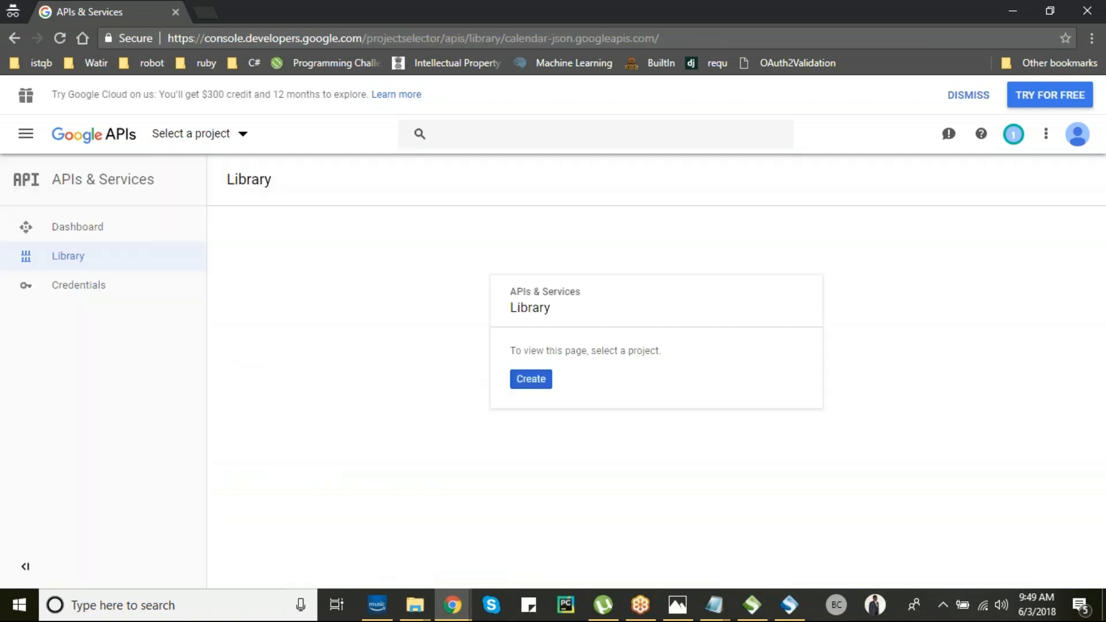
click(532, 380)
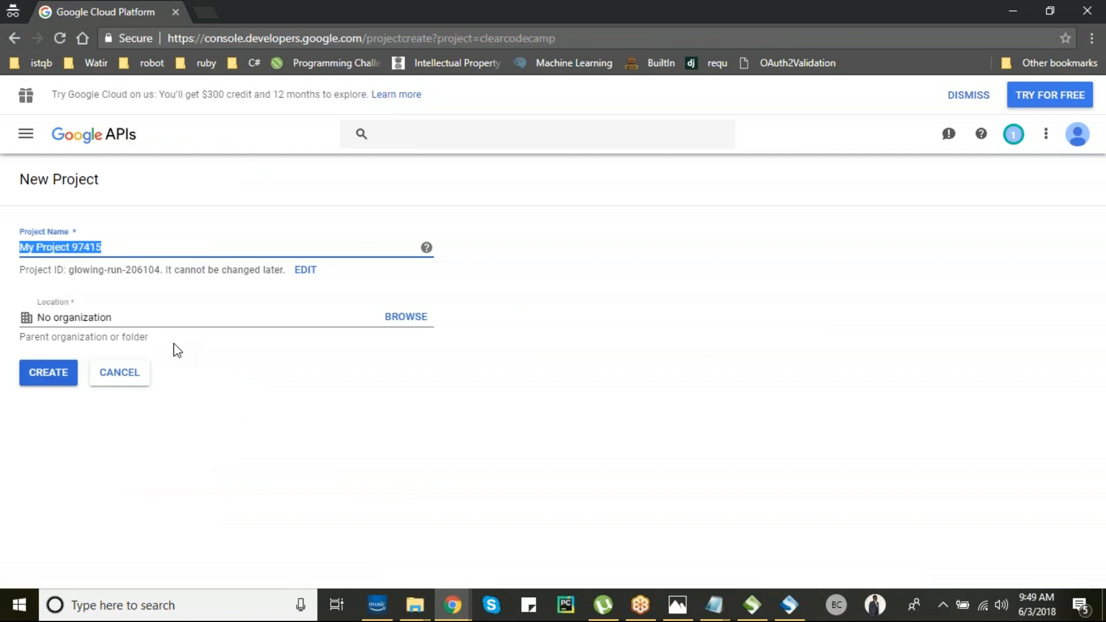
click(114, 378)
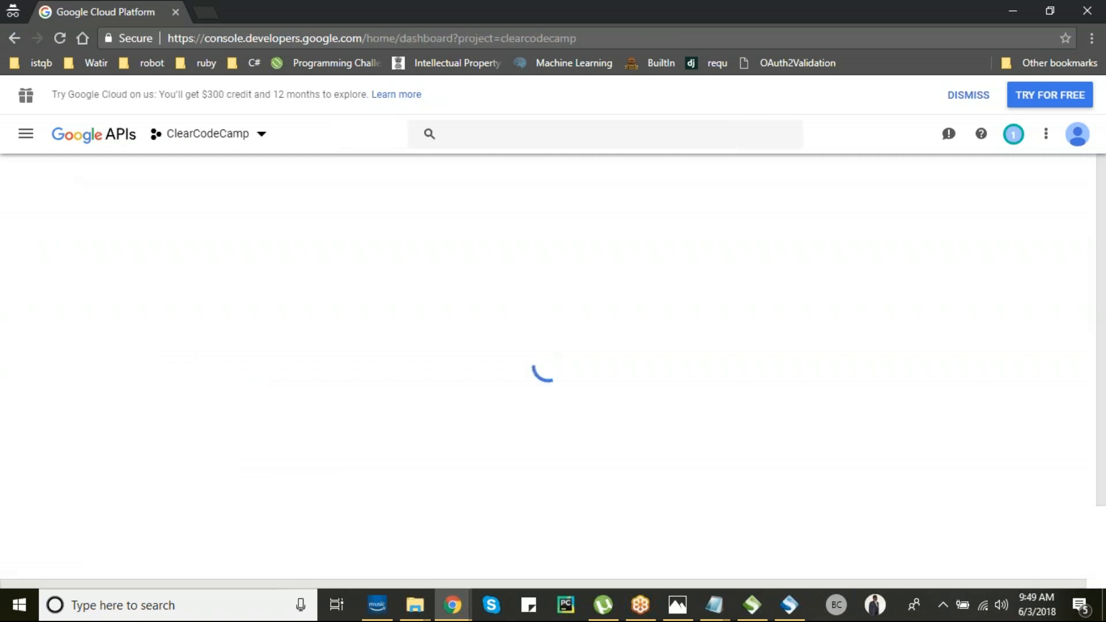
- Go to APIs & Services > Dashboard from the Navigation menu for ClearCodeCamp
click(250, 143)
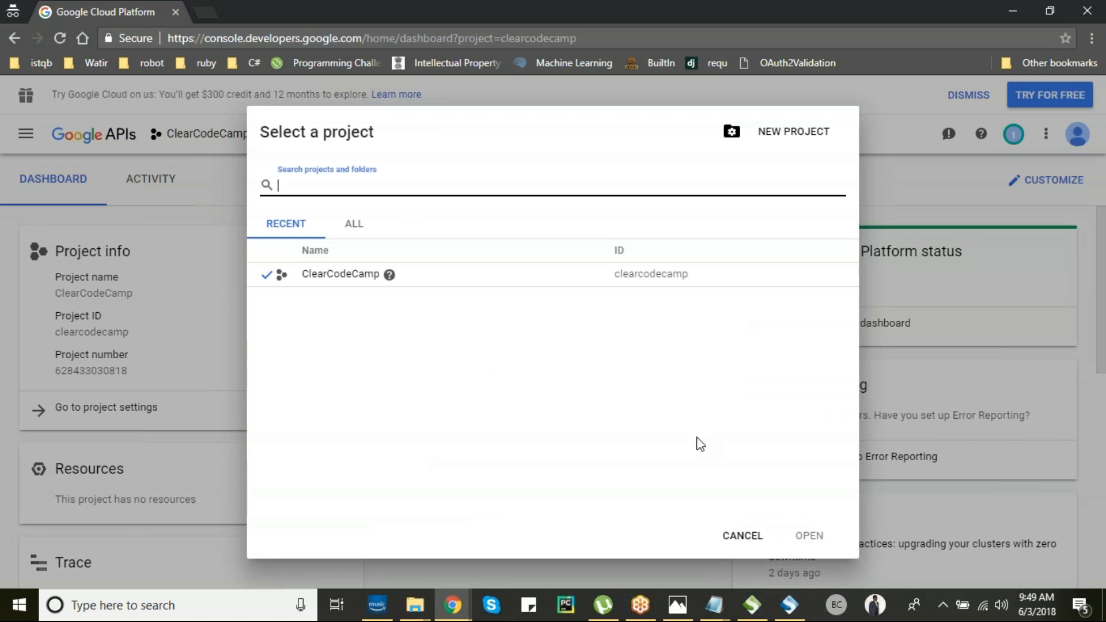
click(743, 536)
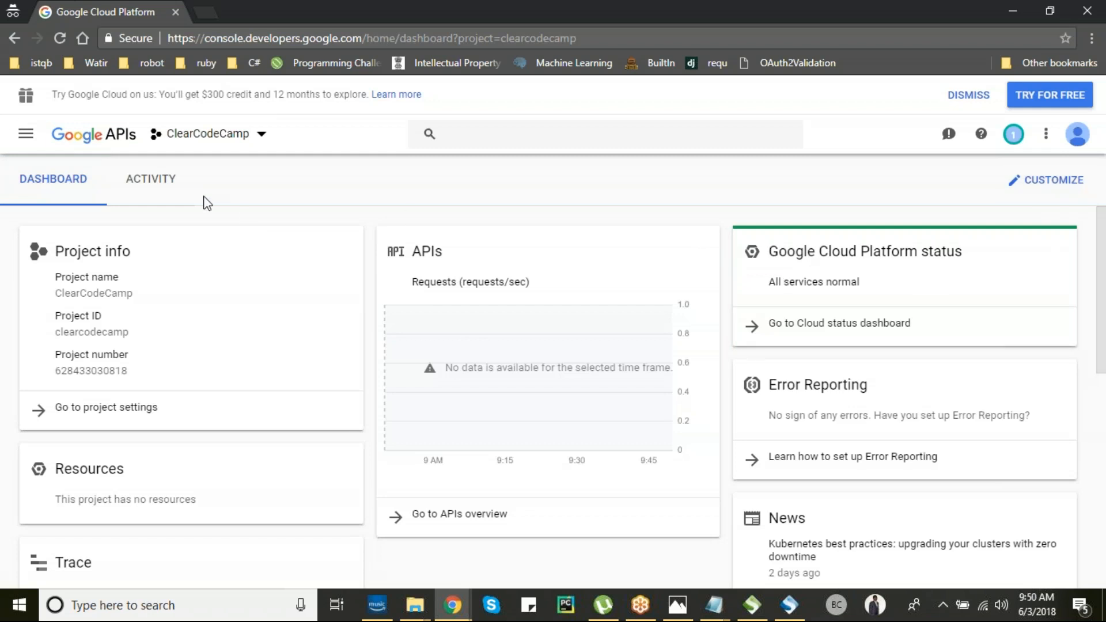
click(32, 137)
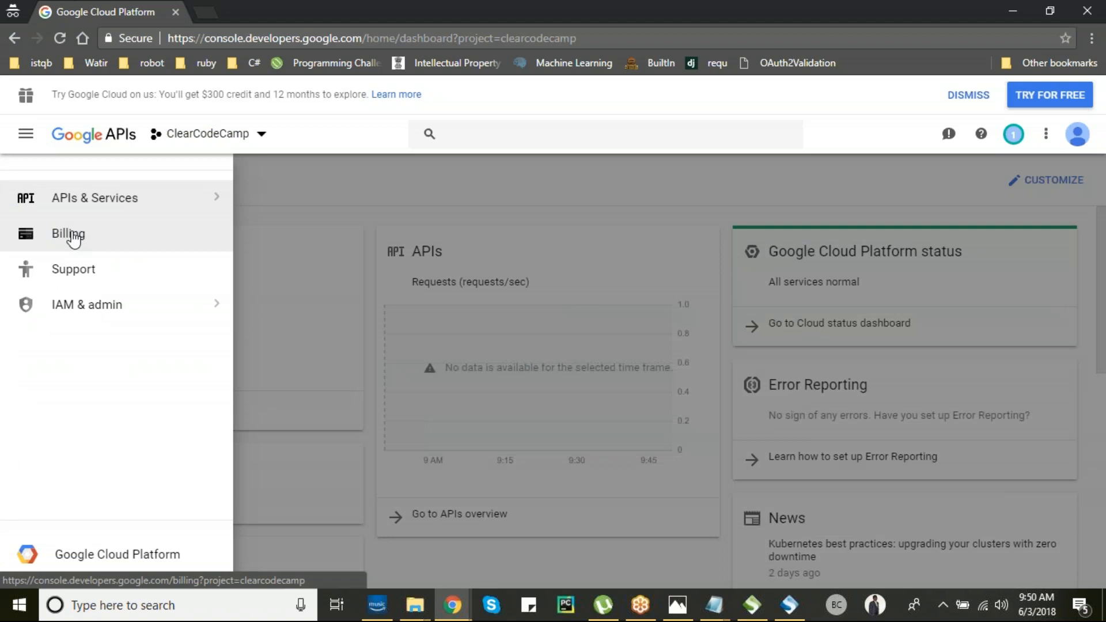
click(146, 201)
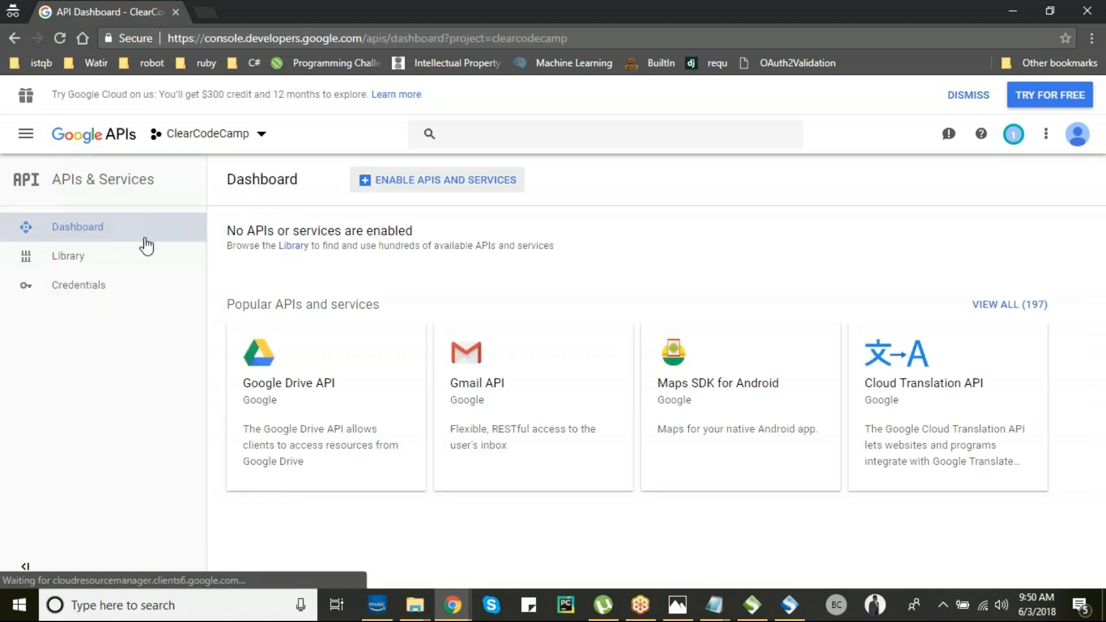
- Search the API Library for 'calendar' and enable the Google Calendar API for ClearCodeCamp
click(425, 183)
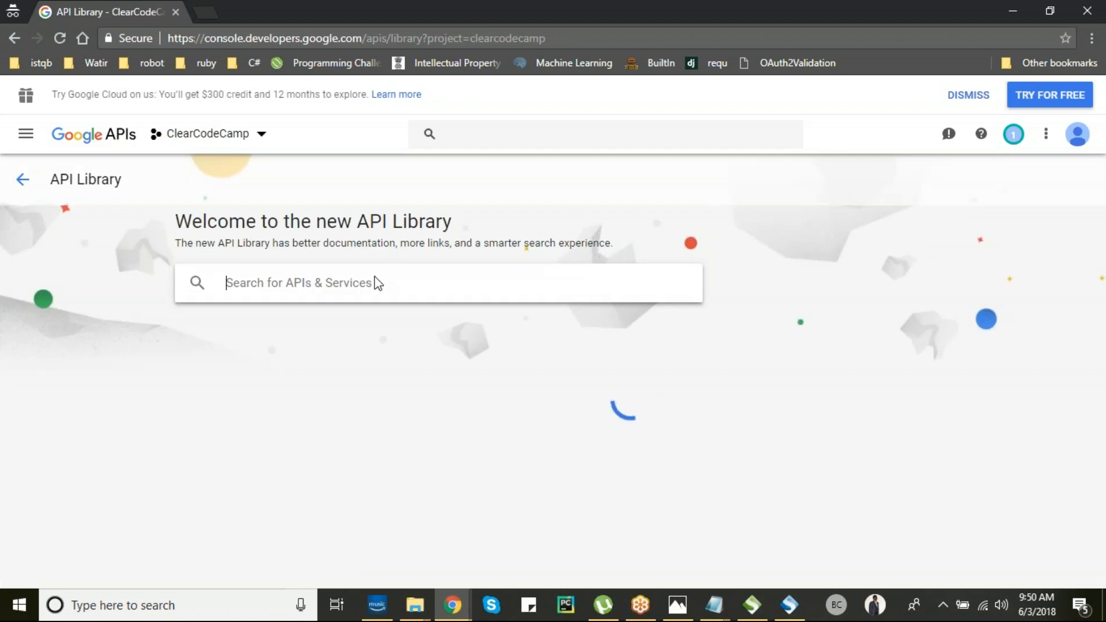
text(calendar)
key(Return)
click(262, 333)
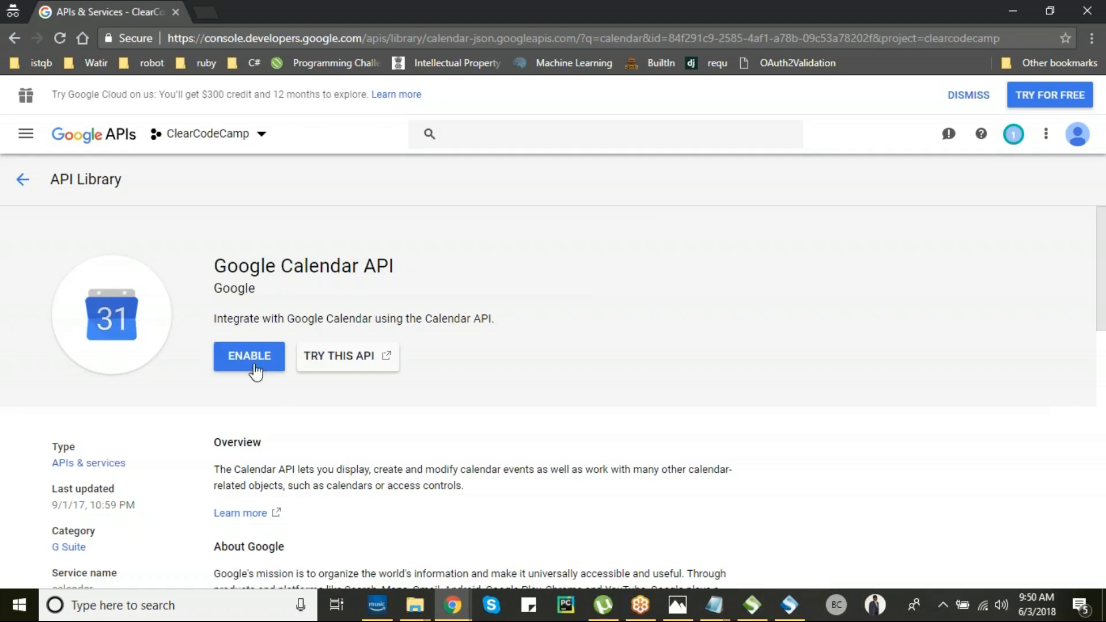
click(253, 360)
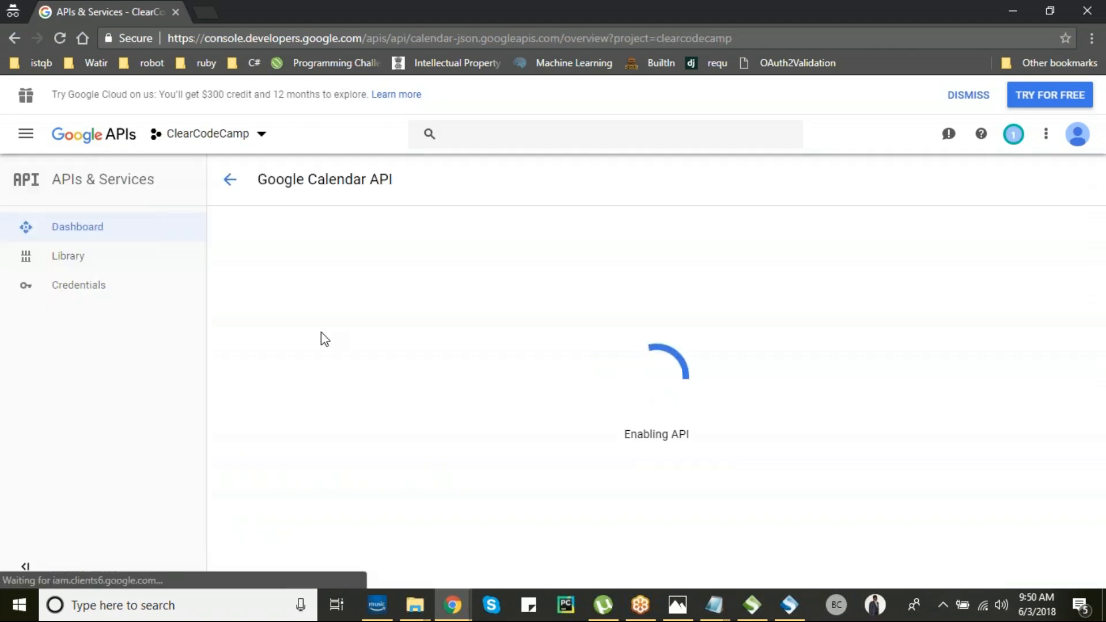
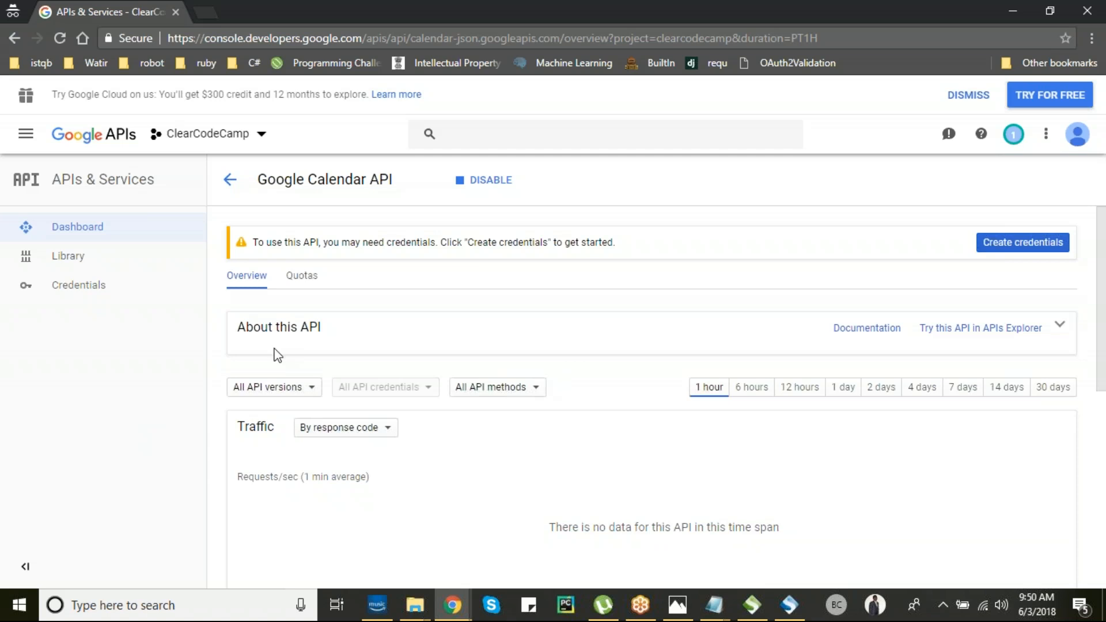
- Search the console for 'calend' and open the Google Calendar API page
scroll(219, 319, down, 2)
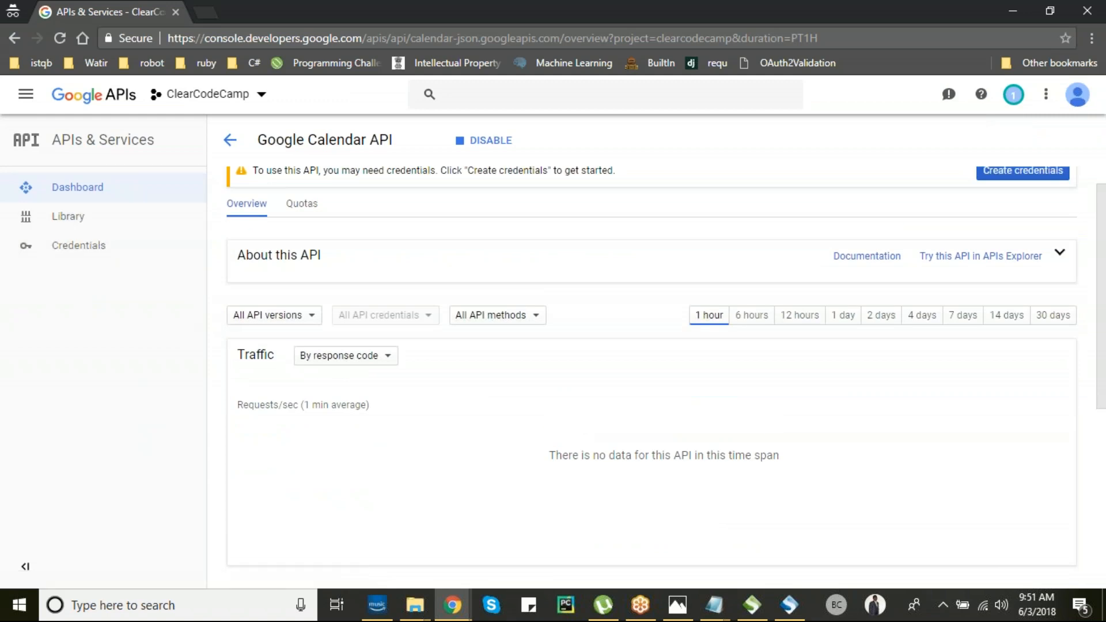
scroll(395, 266, up, 2)
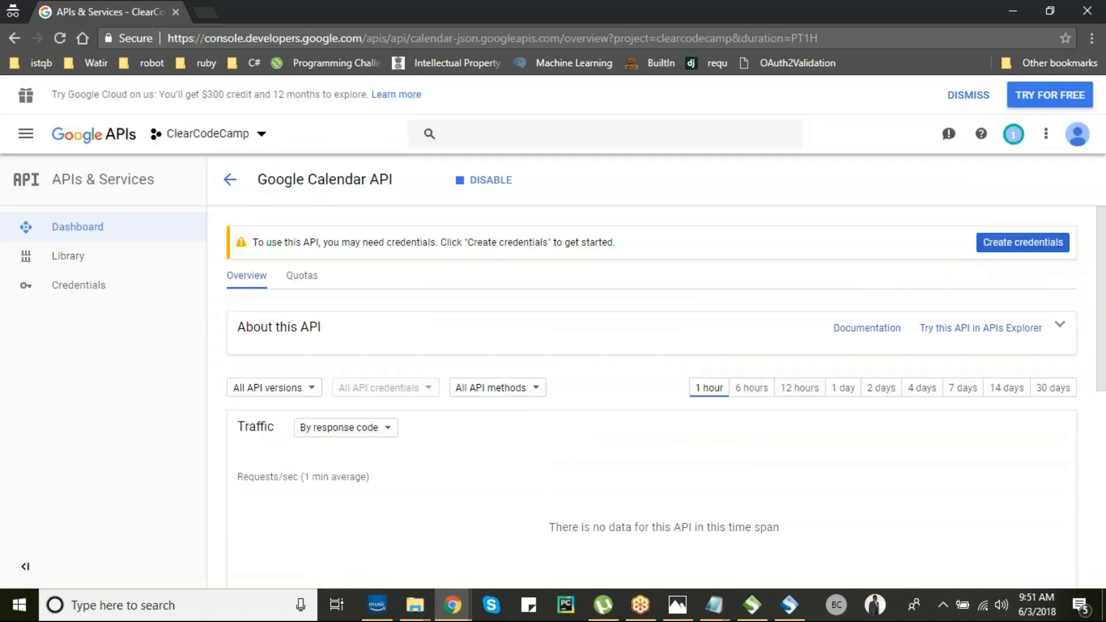
click(478, 132)
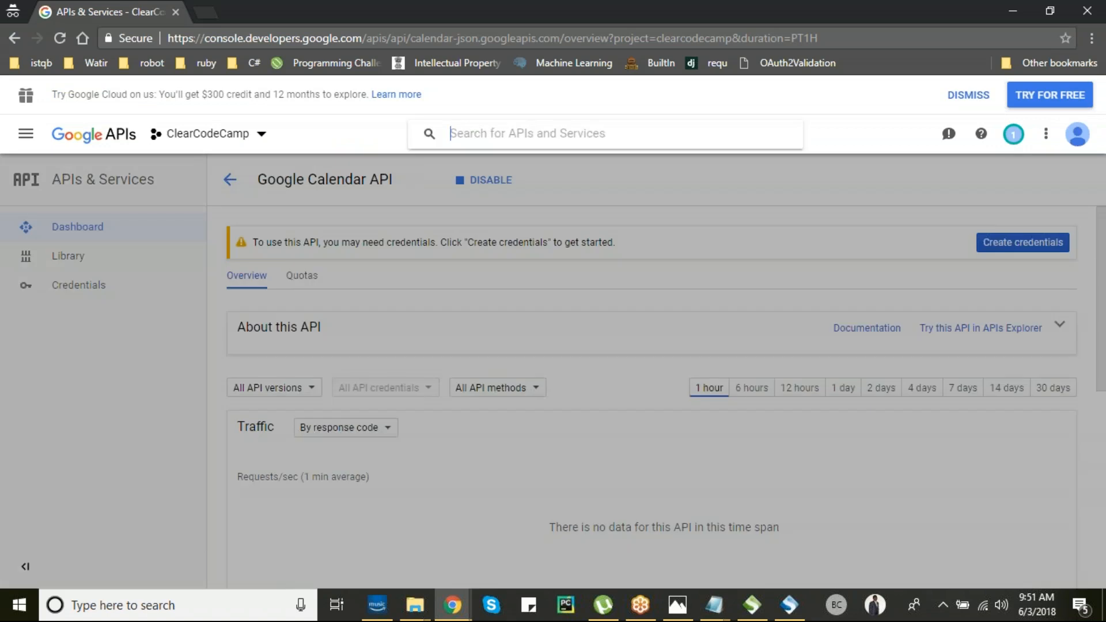
text(calendar)
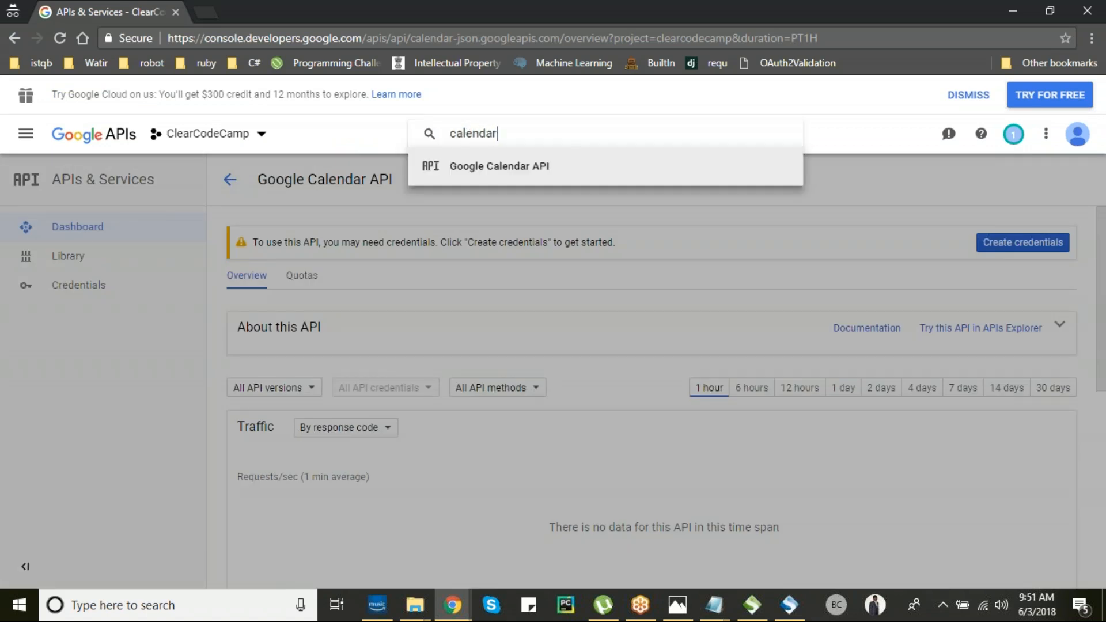
click(500, 170)
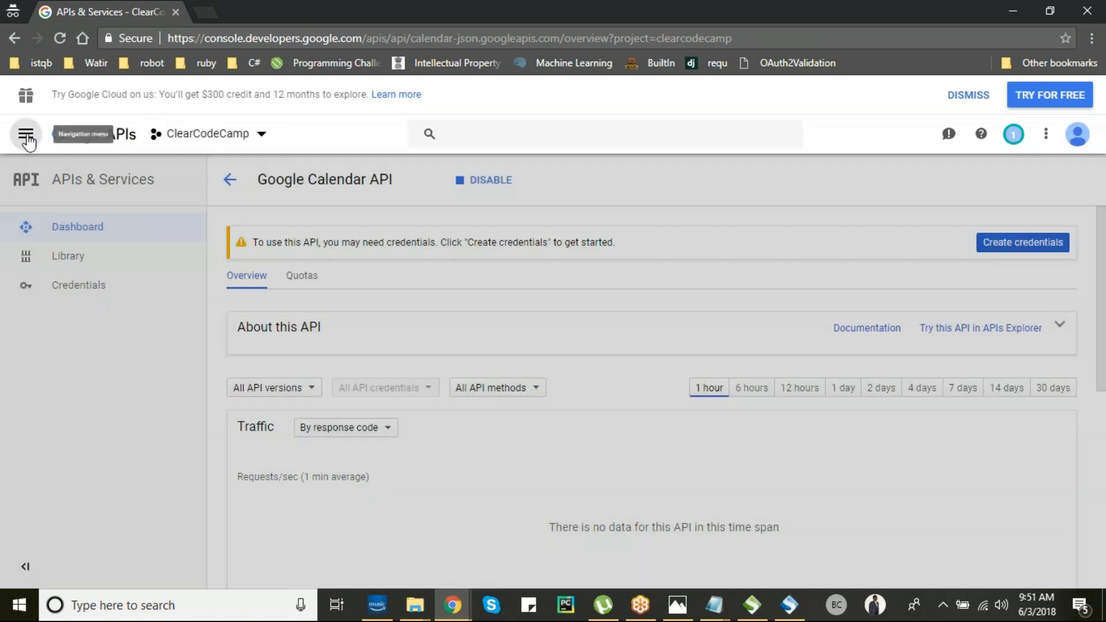
- Find Google Calendar API via APIs & Services > Library search 'calendar' and launch TRY THIS API
click(26, 135)
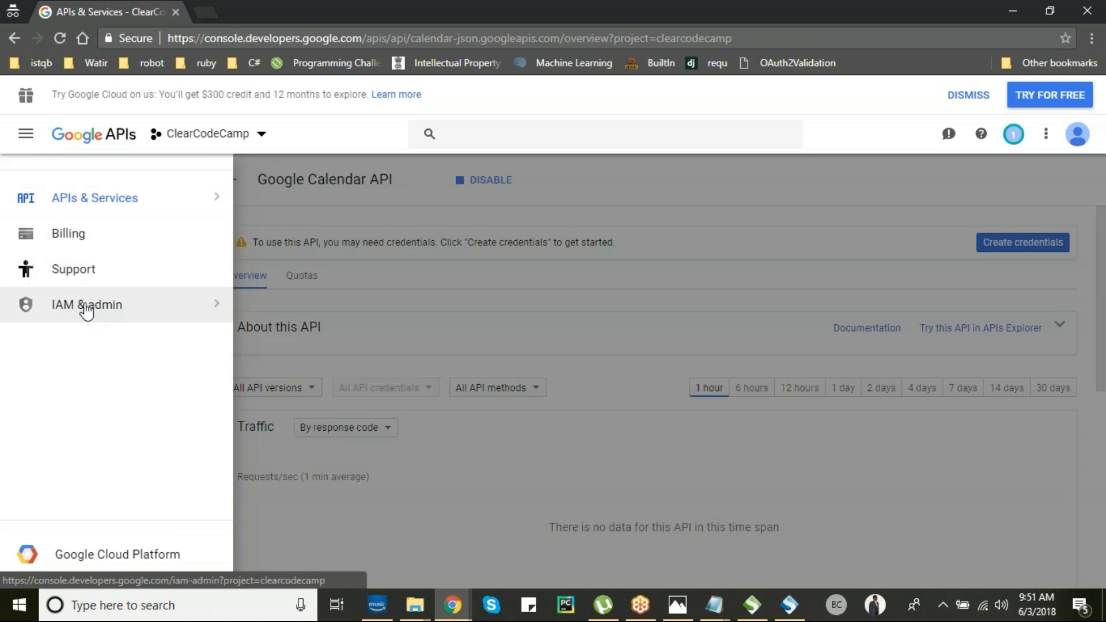
click(129, 200)
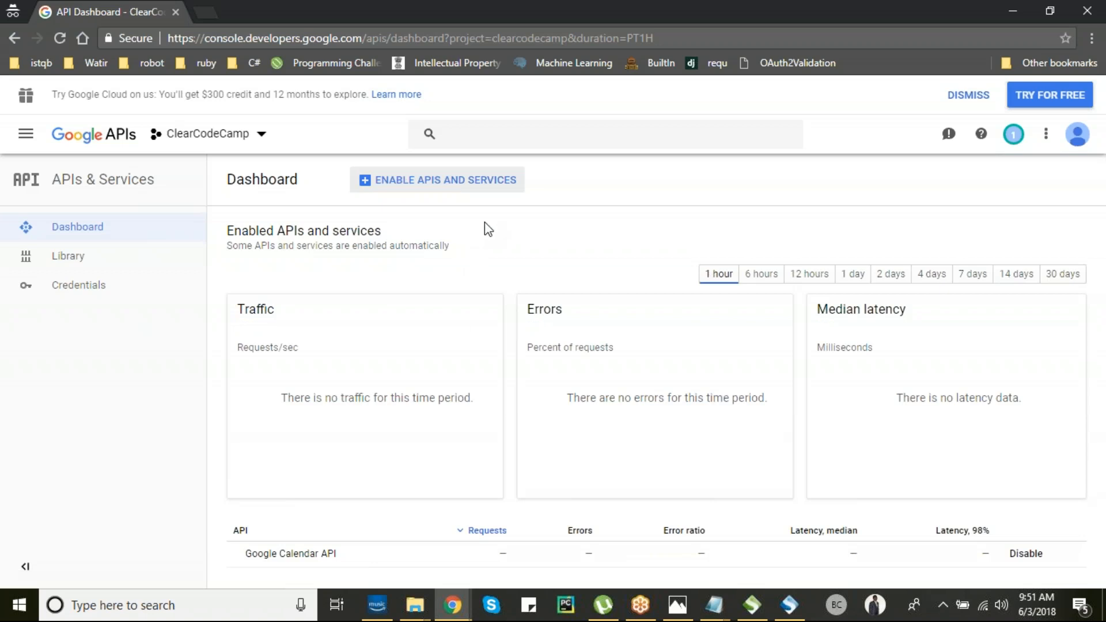
click(133, 257)
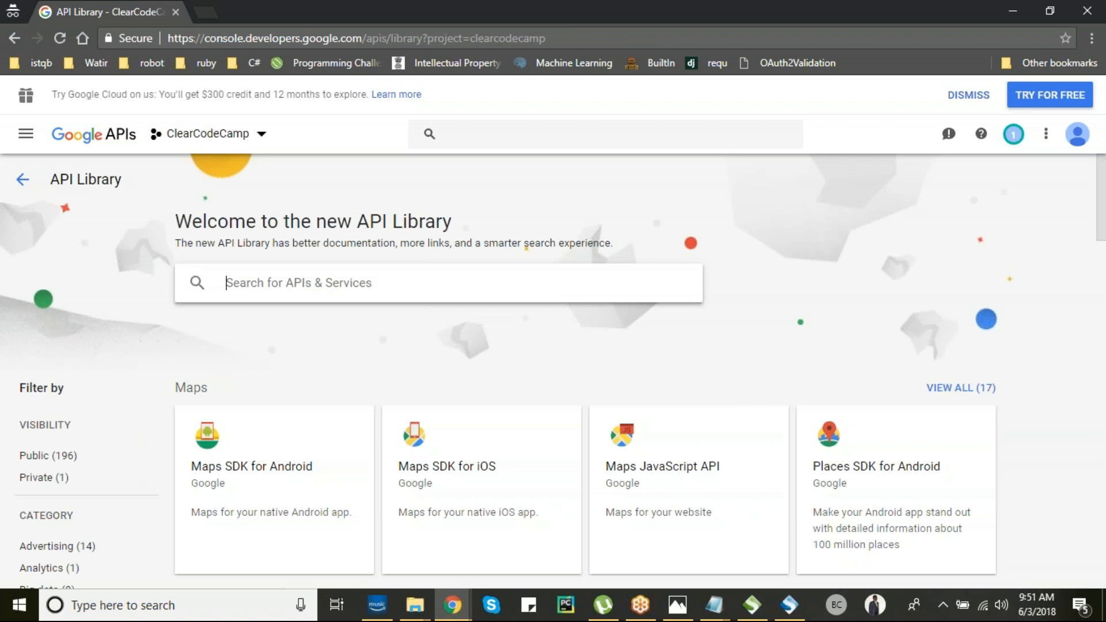
text(calendar)
key(Return)
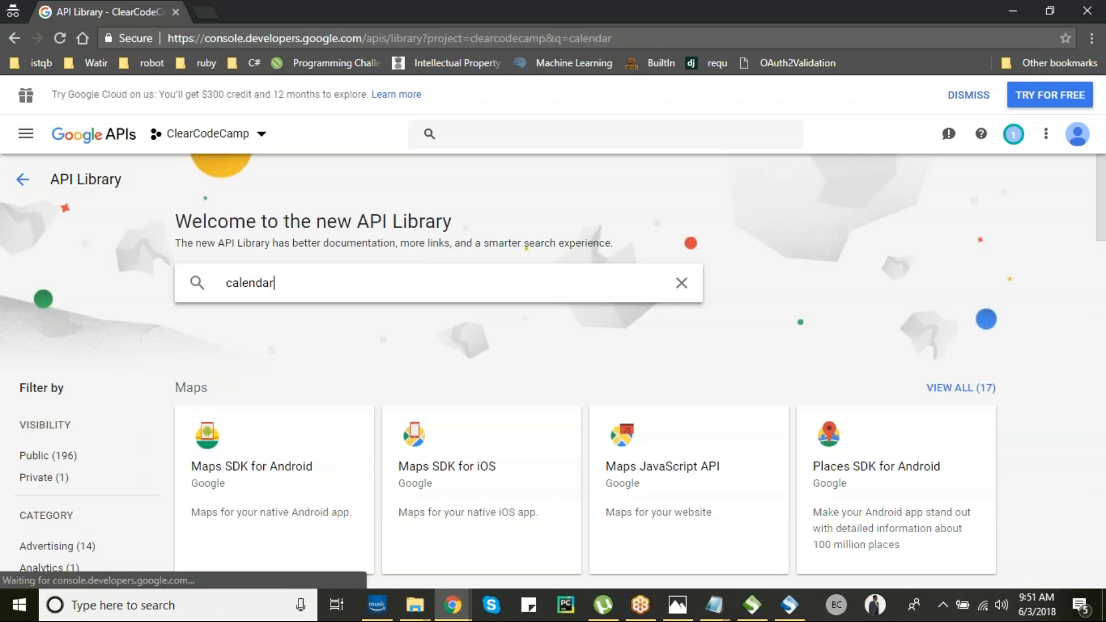
click(273, 320)
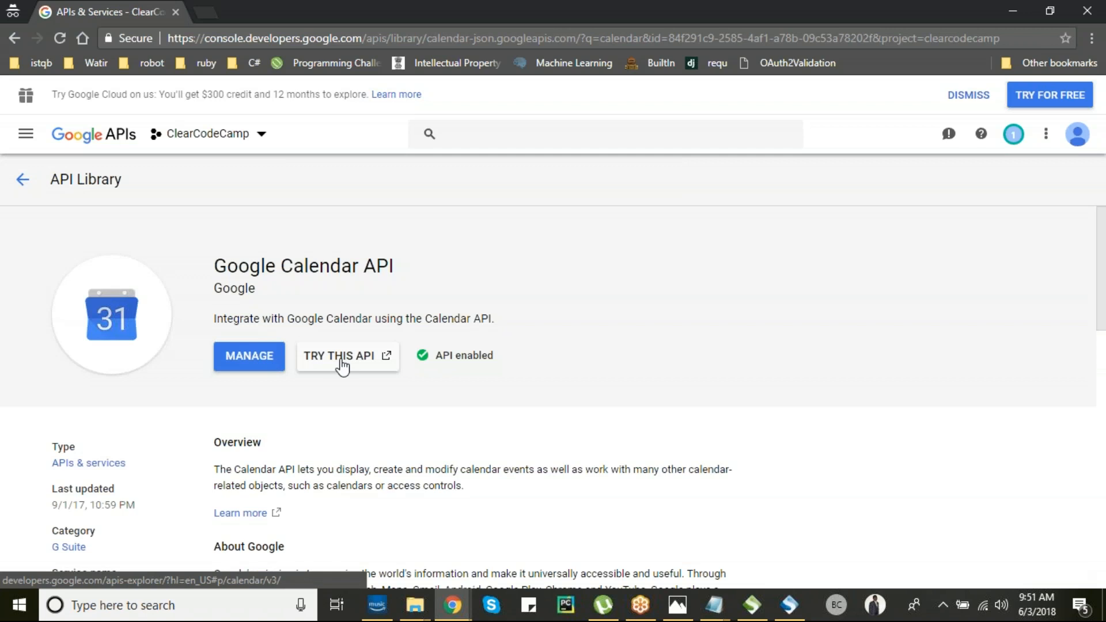
click(331, 361)
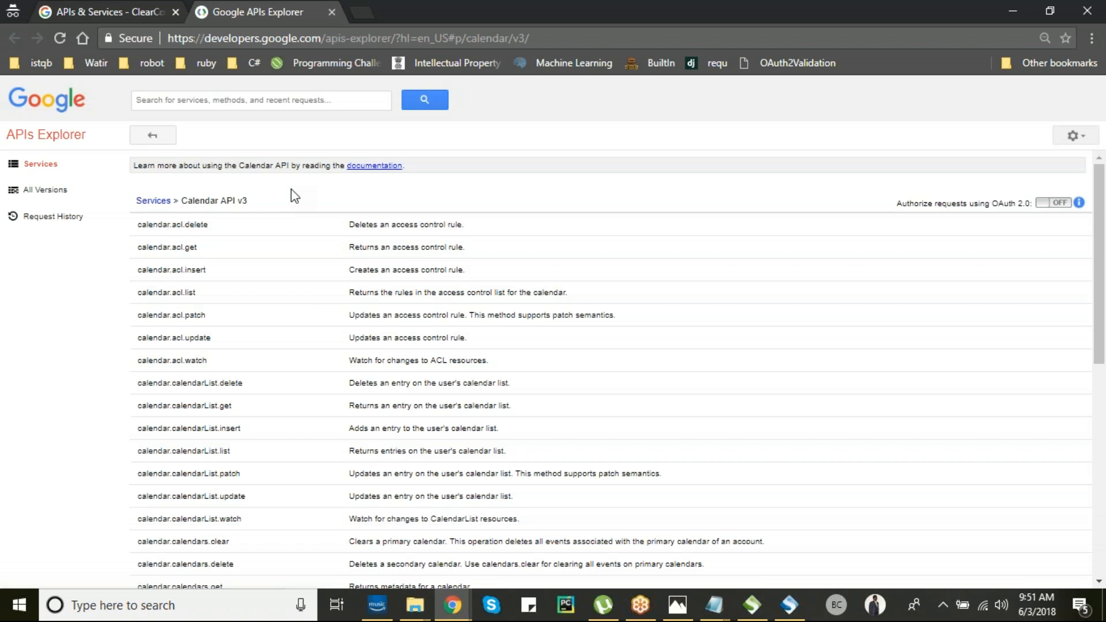
- Search the APIs Explorer for 'calendarlist'
scroll(295, 196, down, 3)
scroll(295, 212, up, 3)
click(269, 100)
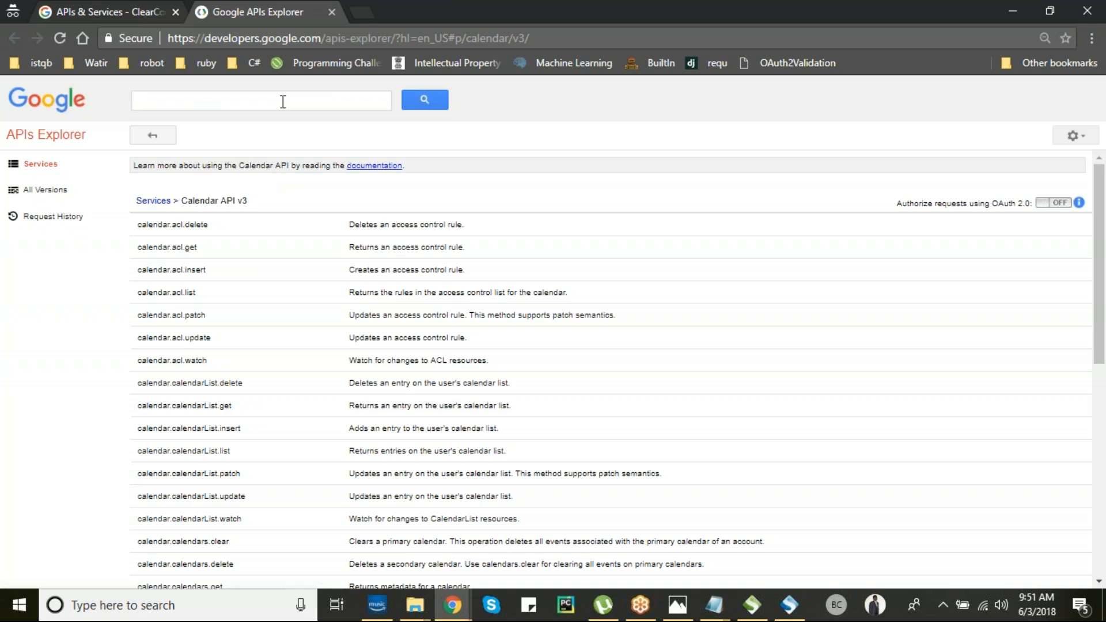
text(calendarlist)
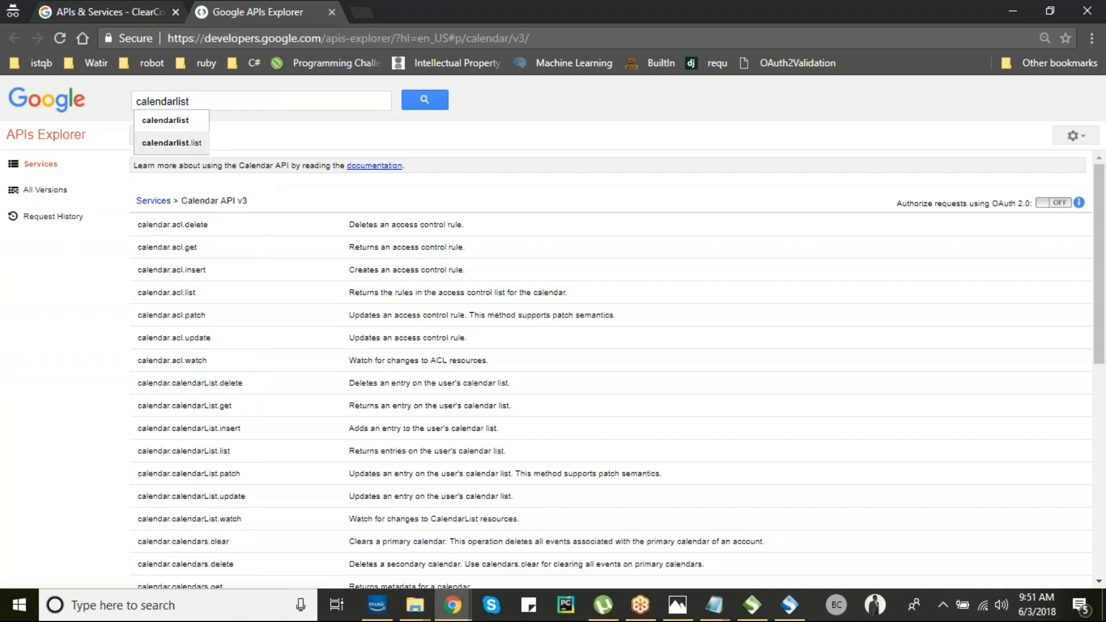
click(190, 143)
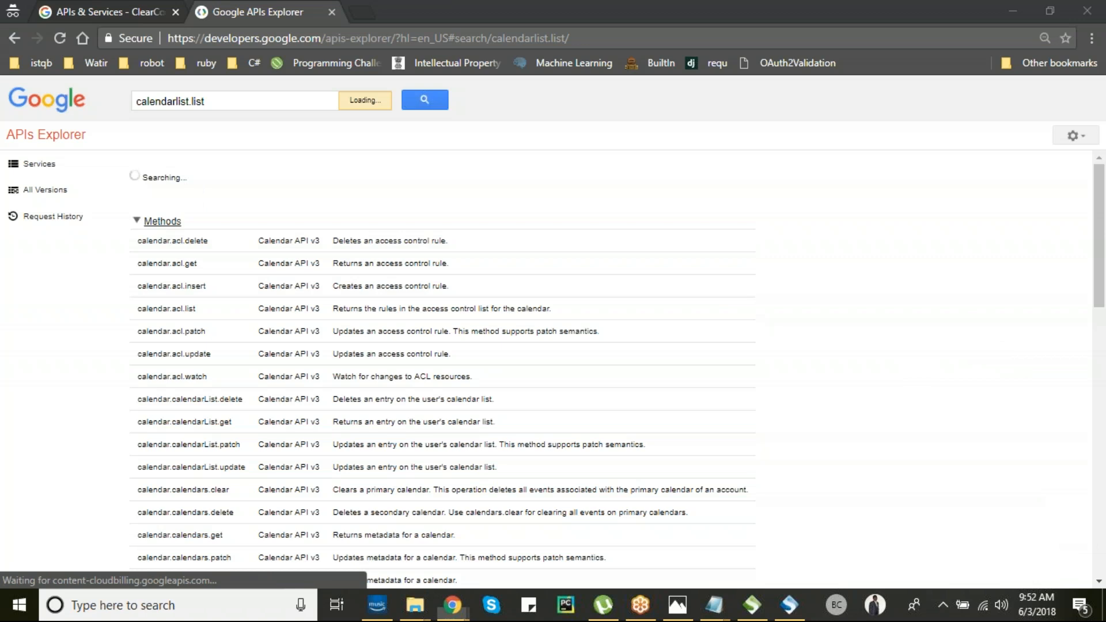
- Refine the search, open calendar.calendarList.list and start Authorize and execute
key(BackSpace)
key(BackSpace)
key(BackSpace)
key(BackSpace)
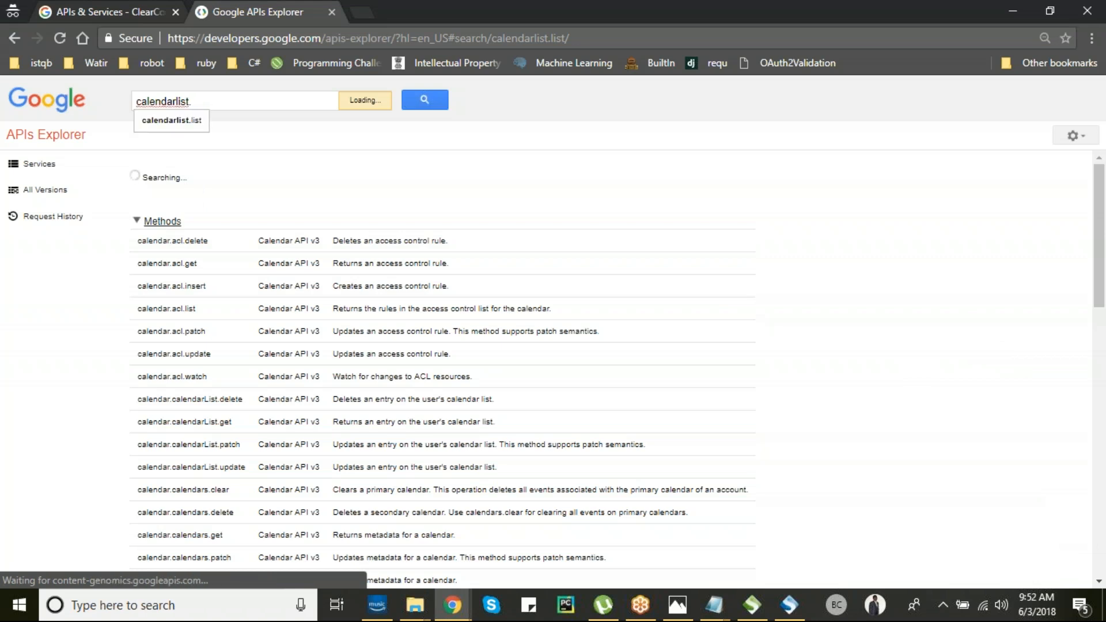
key(BackSpace)
key(Return)
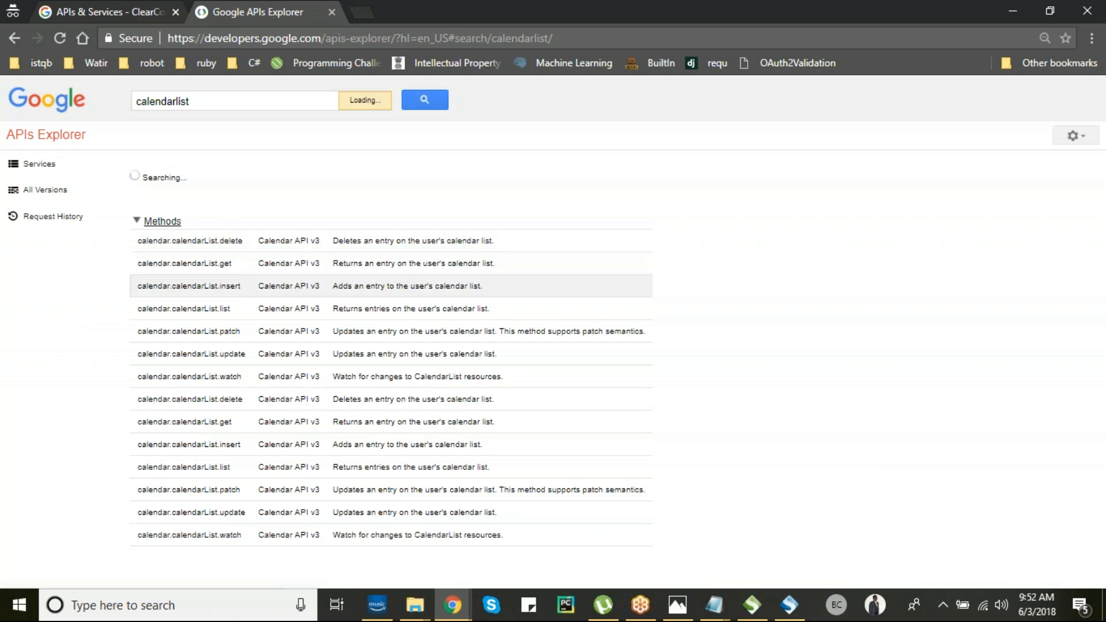
click(200, 312)
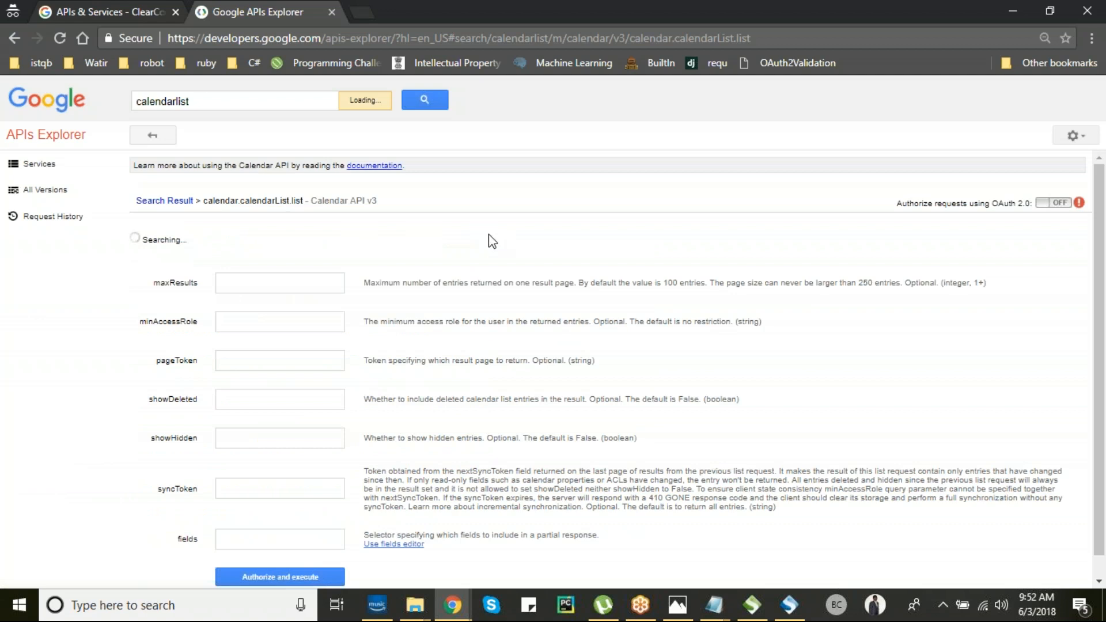
scroll(489, 233, down, 1)
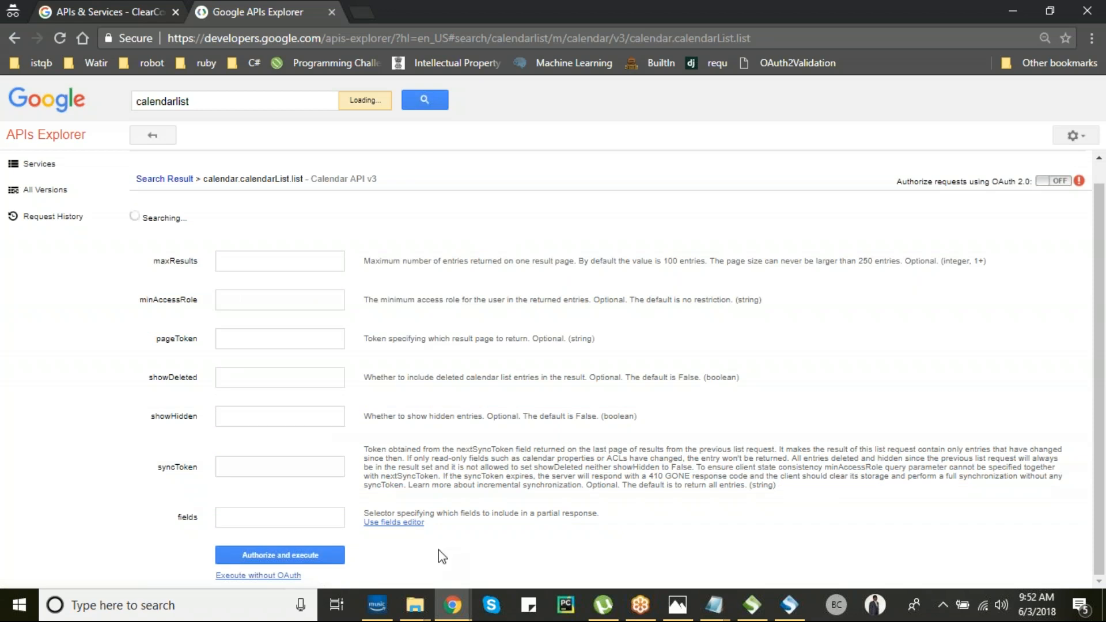
click(310, 555)
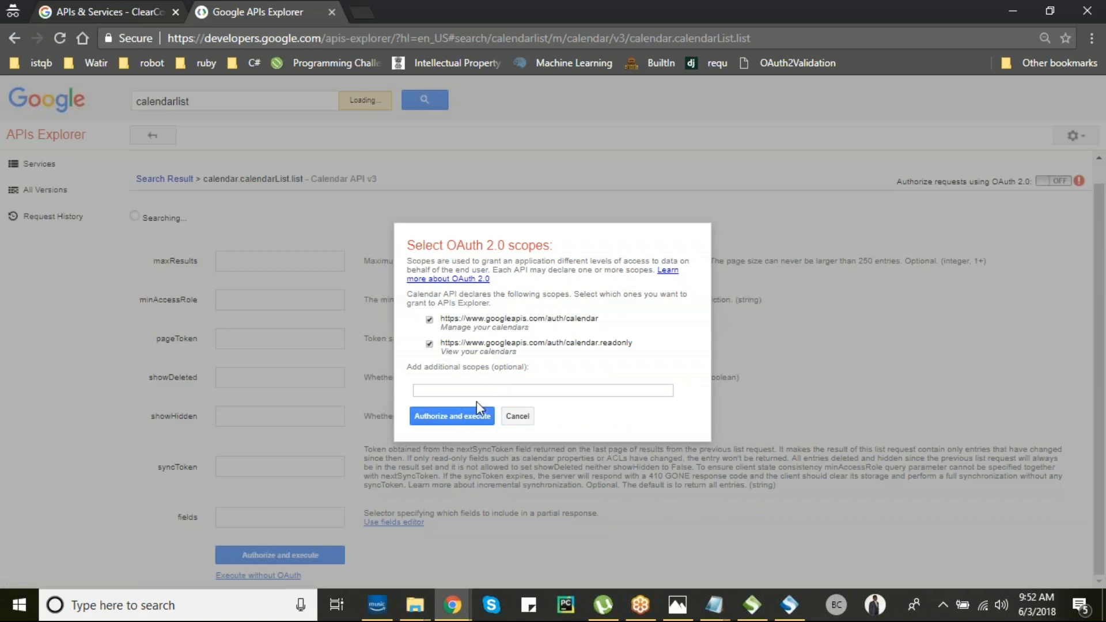
- Accept the Calendar scopes with the demo account, execute for a 200, and copy the GET URL
click(471, 422)
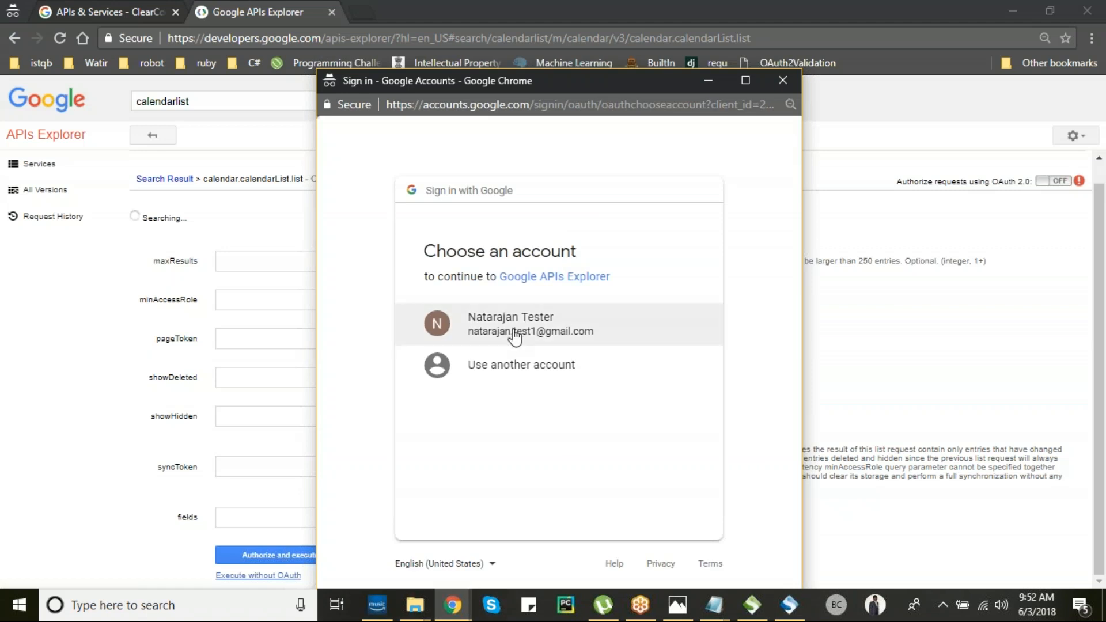
click(516, 336)
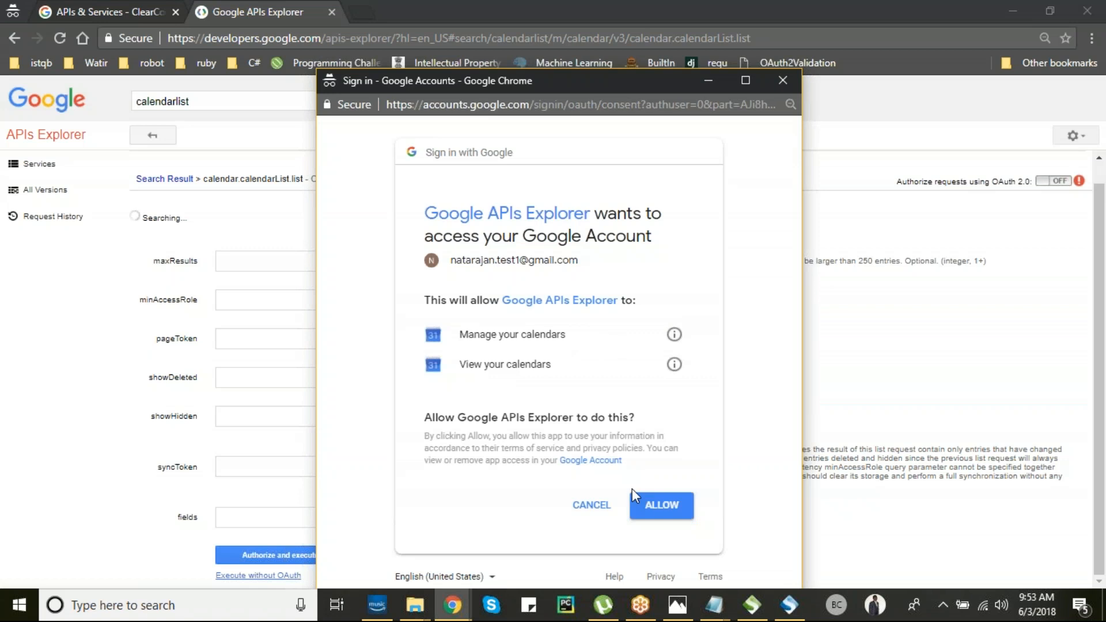
click(644, 505)
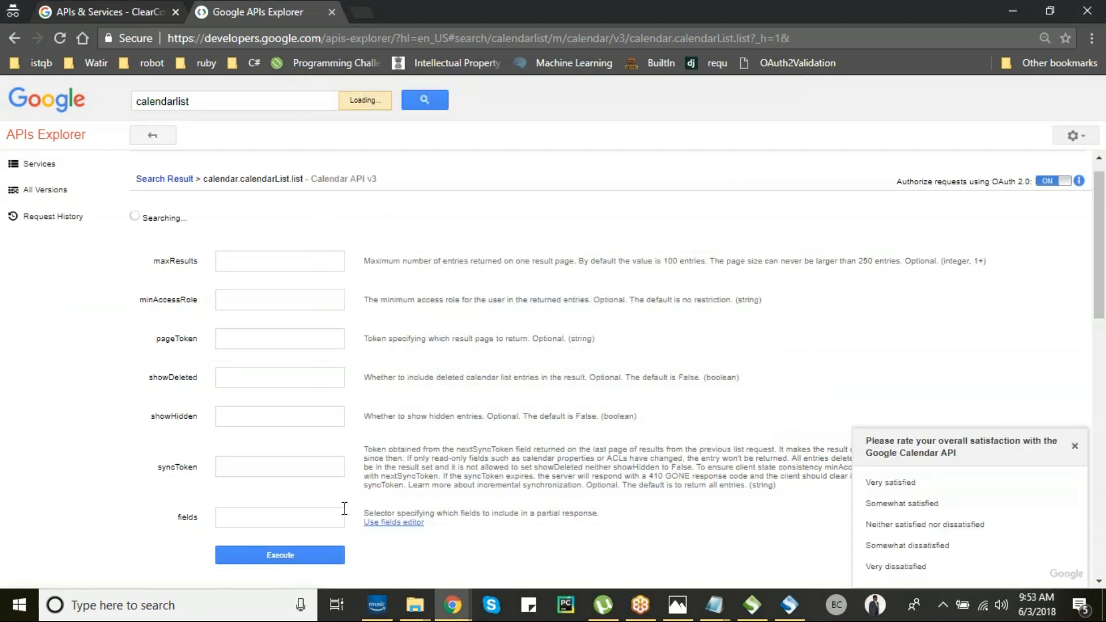
click(307, 555)
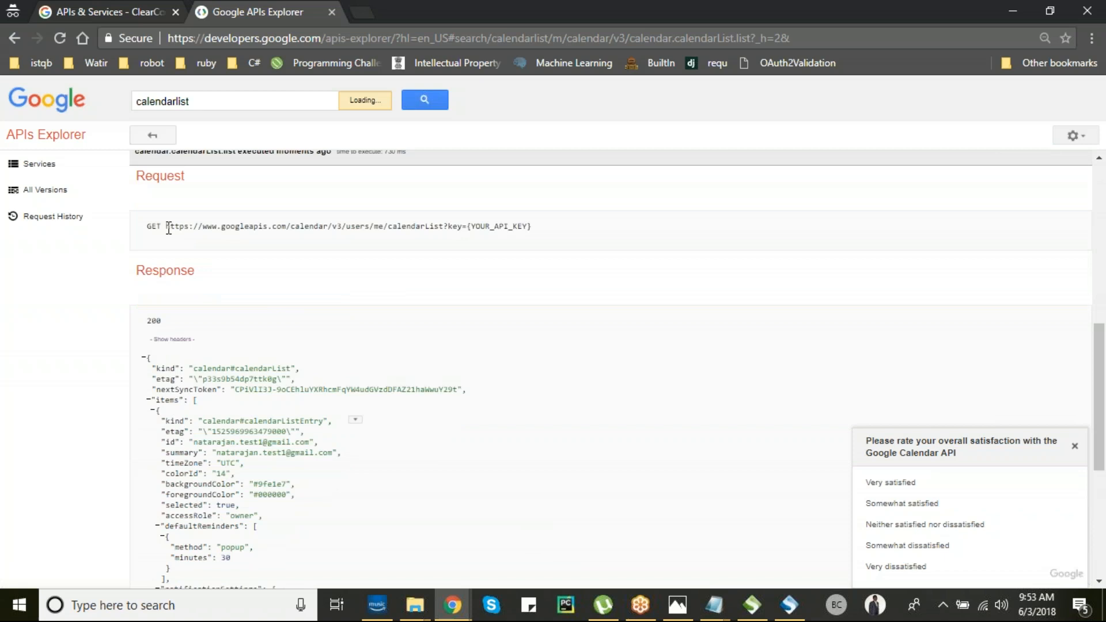
drag(167, 226, 531, 228)
key(ctrl+c)
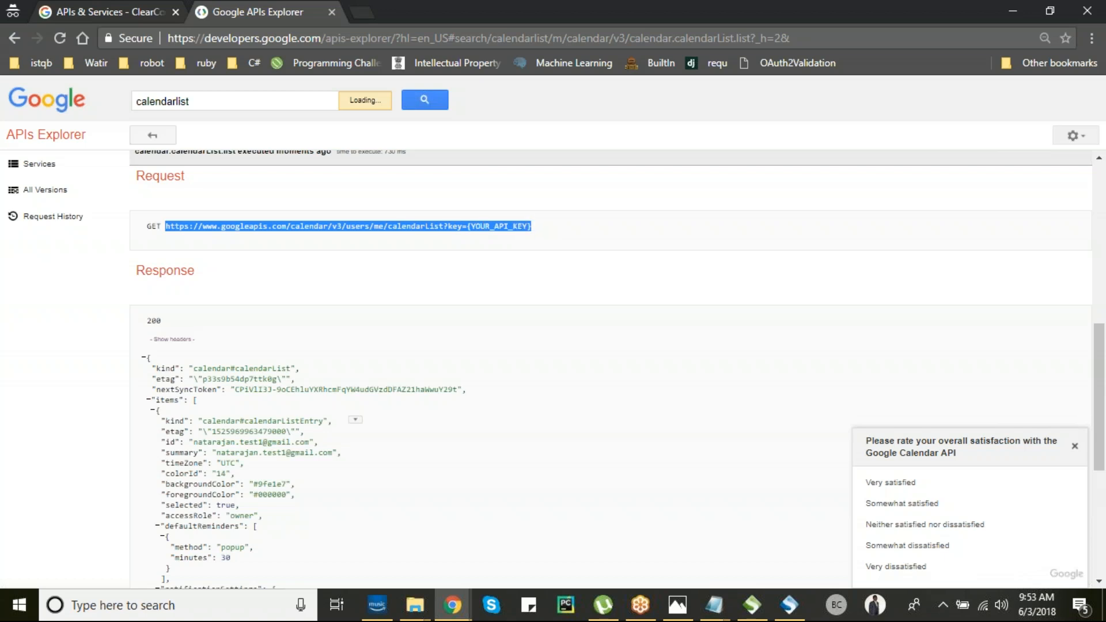
key(alt+Tab)
key(alt+Tab)
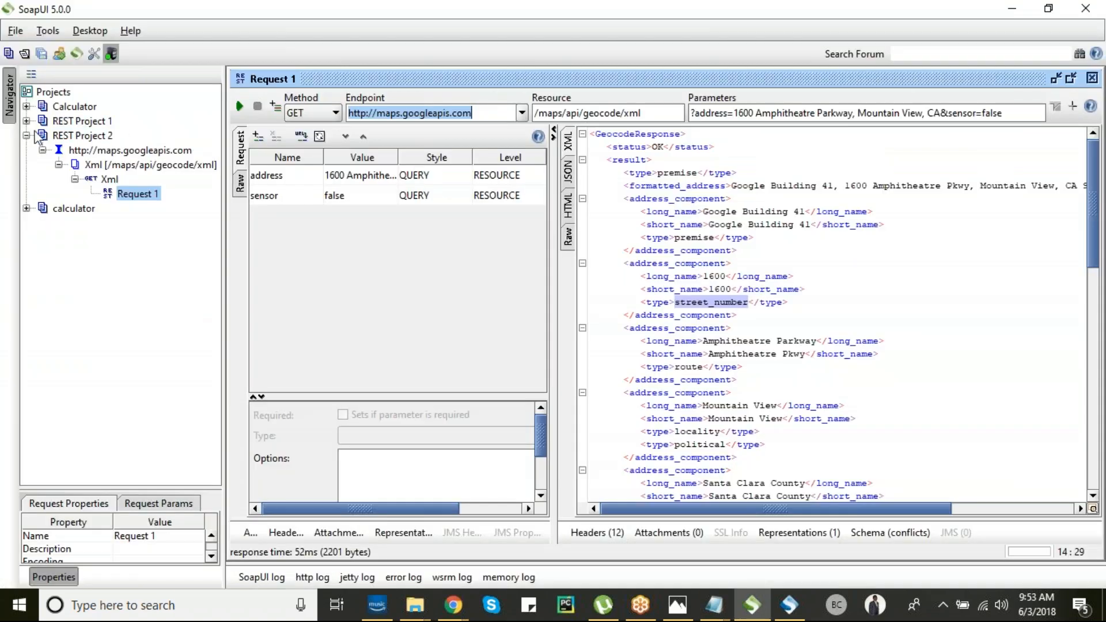
- Paste the calendarList URL into a New REST Project and delete the YOUR_API_KEY placeholder
click(27, 136)
click(15, 31)
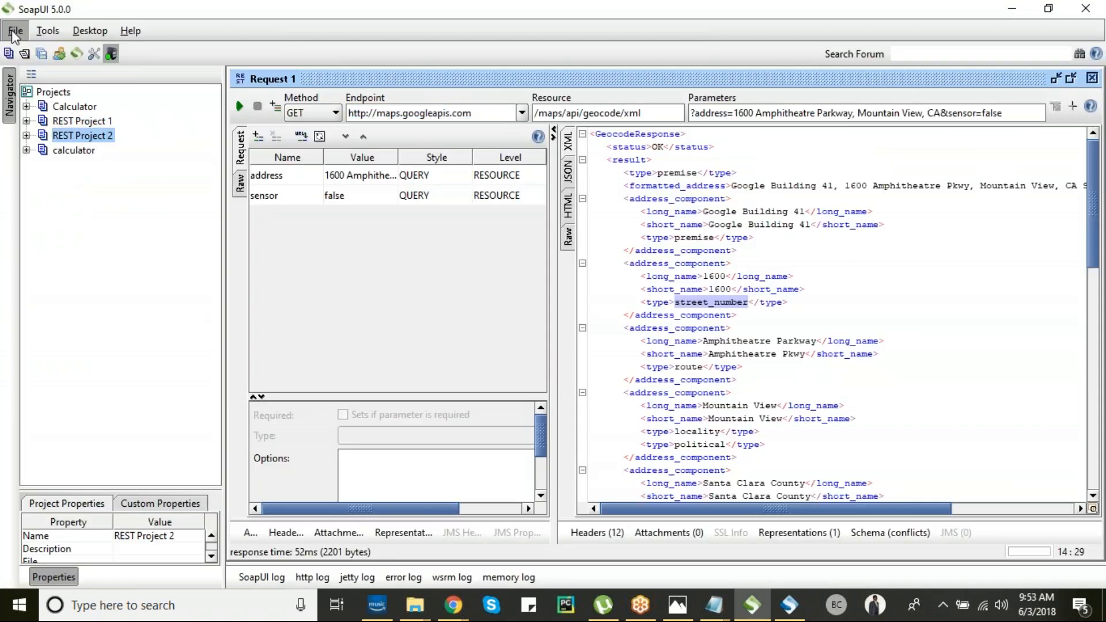
click(74, 70)
key(ctrl+v)
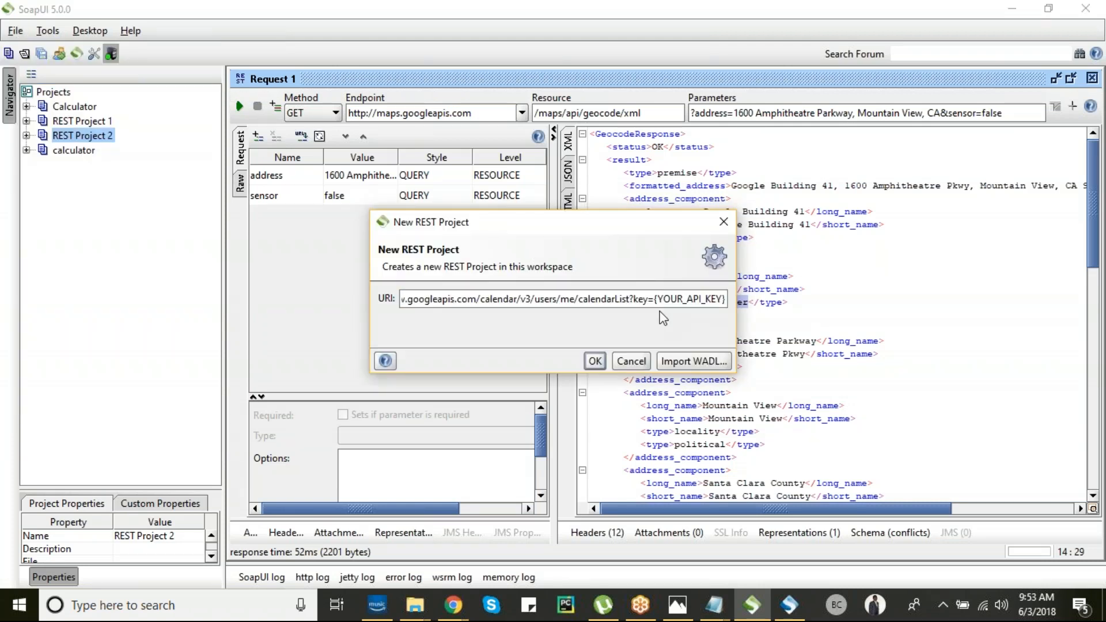
drag(663, 299, 722, 299)
key(BackSpace)
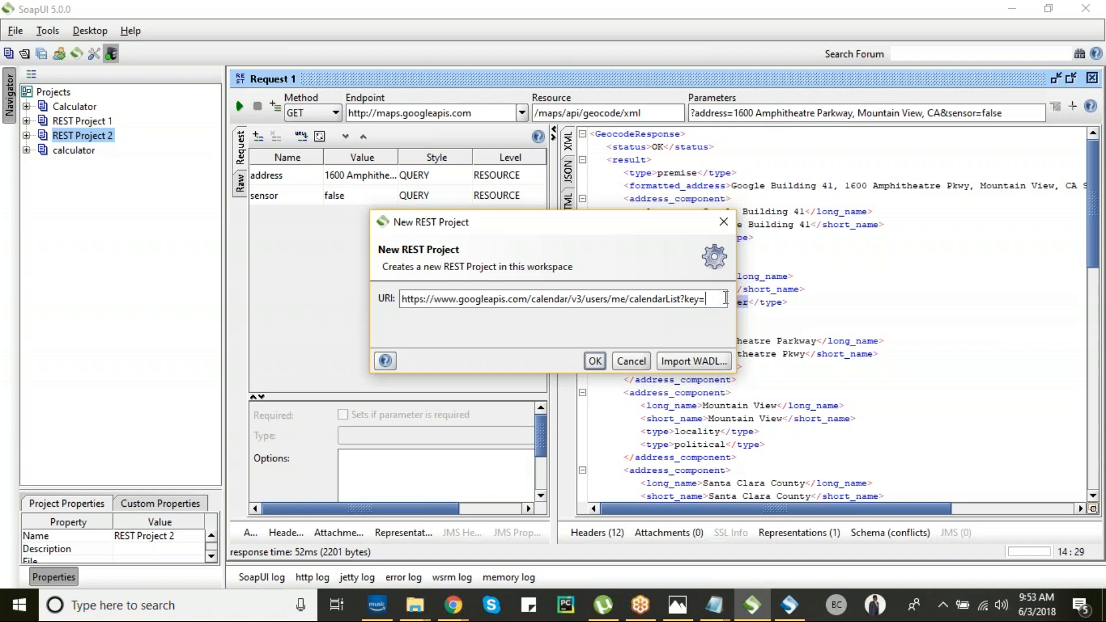
key(alt+Tab)
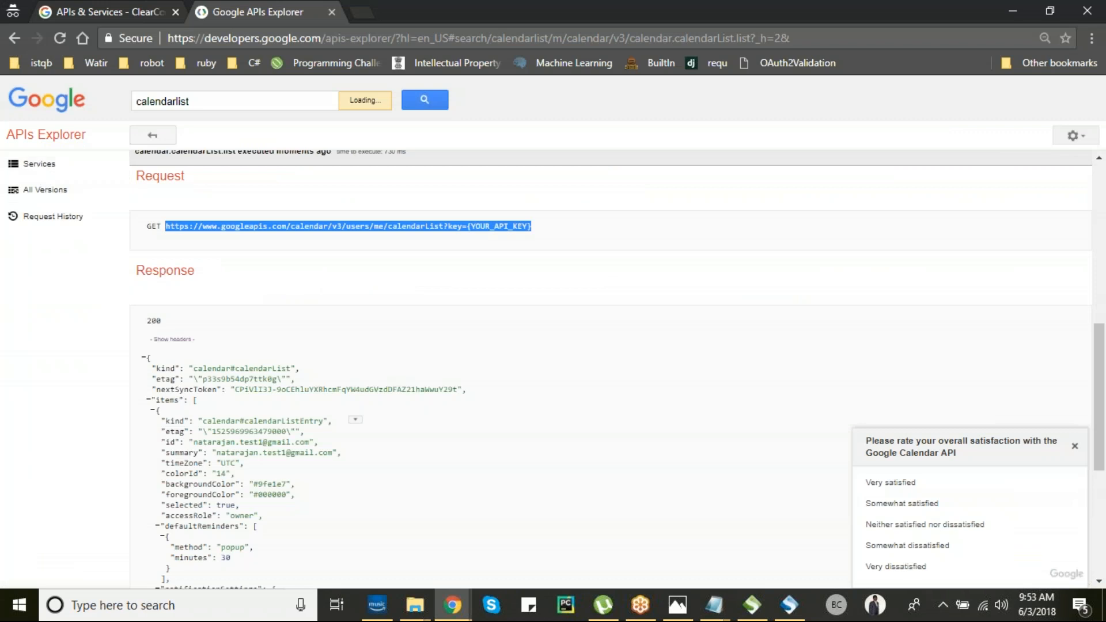
- Create a new API key under APIs & Services > Credentials and copy it
click(120, 12)
click(22, 182)
click(26, 138)
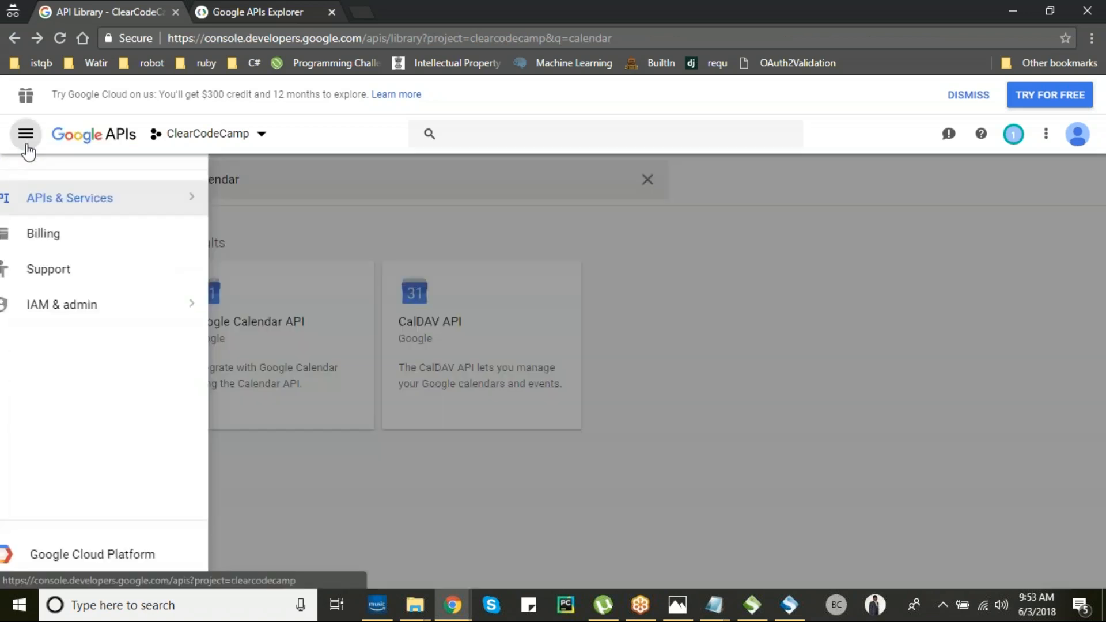
mouse_move(206, 208)
click(265, 245)
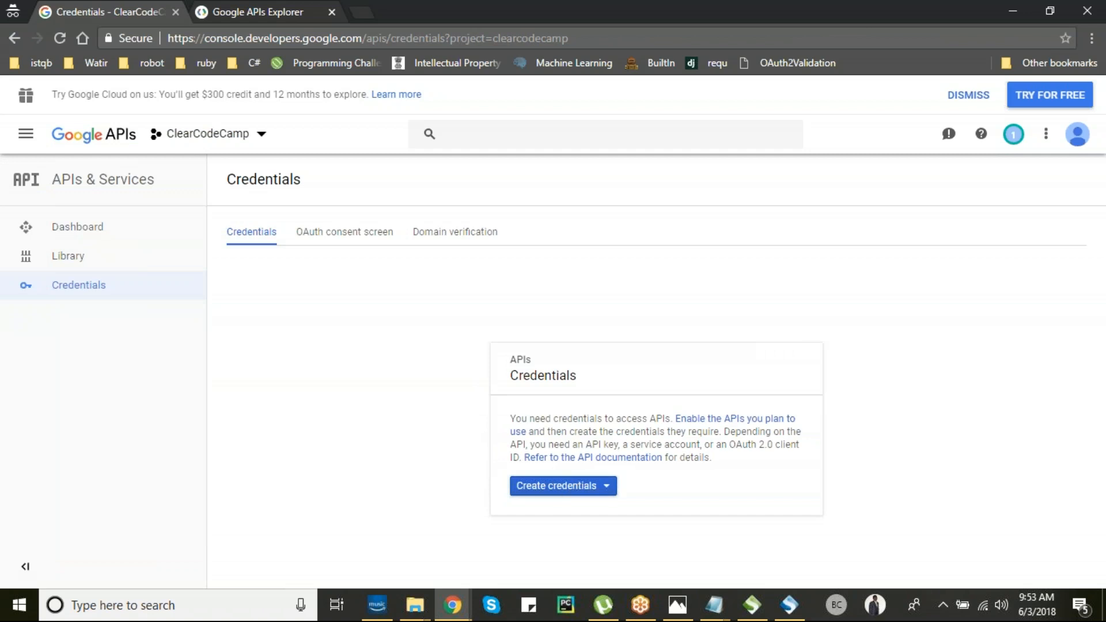
click(555, 487)
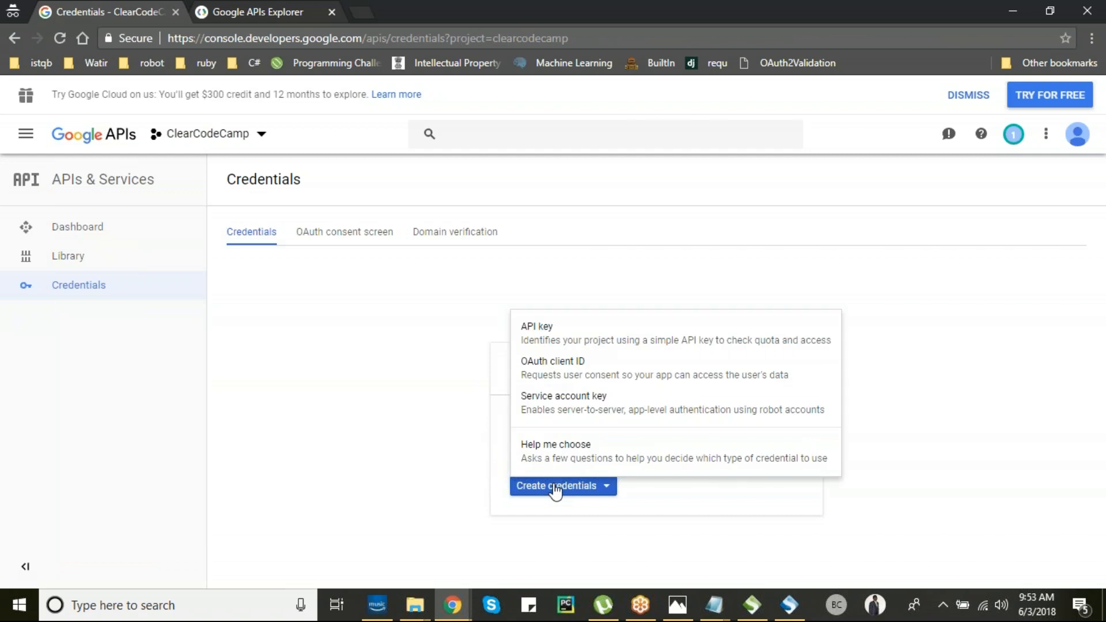
click(545, 340)
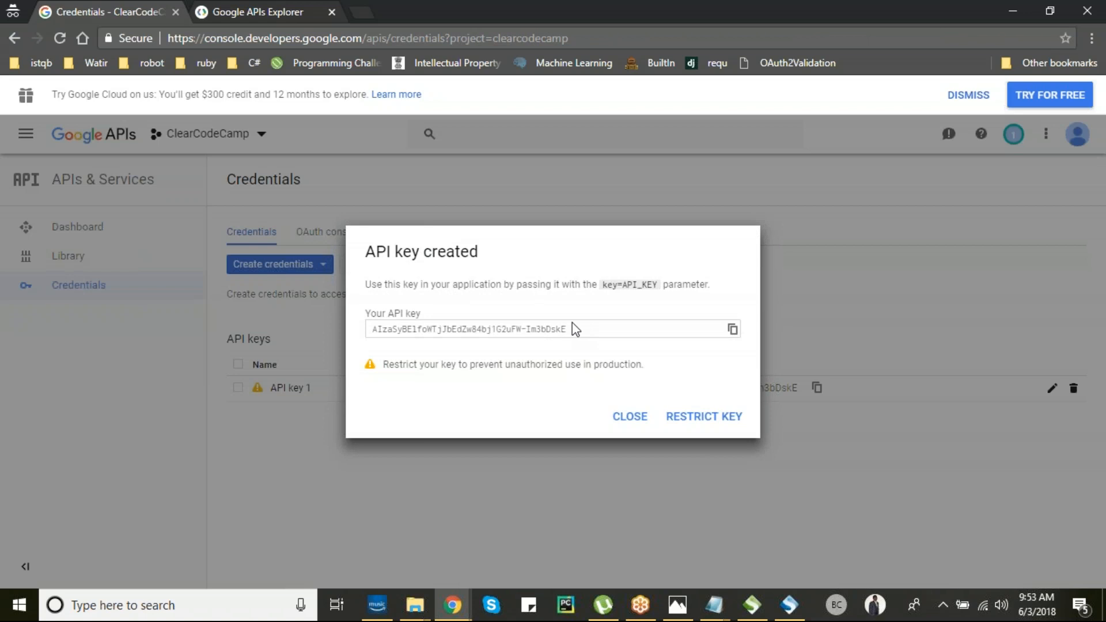
triple_click(573, 334)
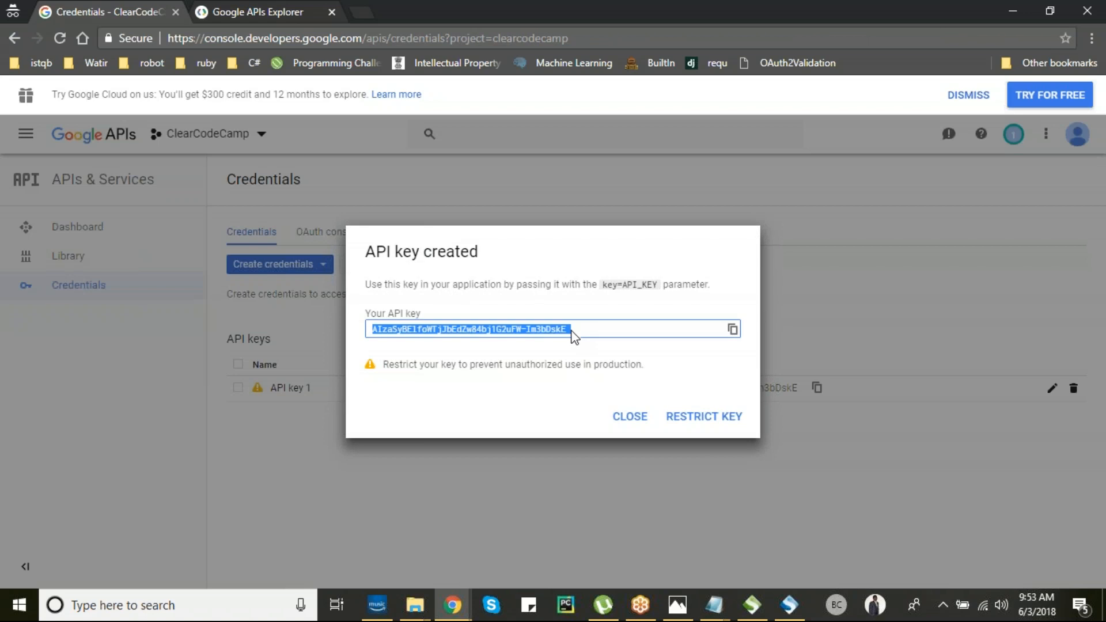
click(733, 329)
key(alt+Tab)
- Append the API key after key=, create REST Project 3 and submit Request 1, getting 401 Login Required
key(ctrl+v)
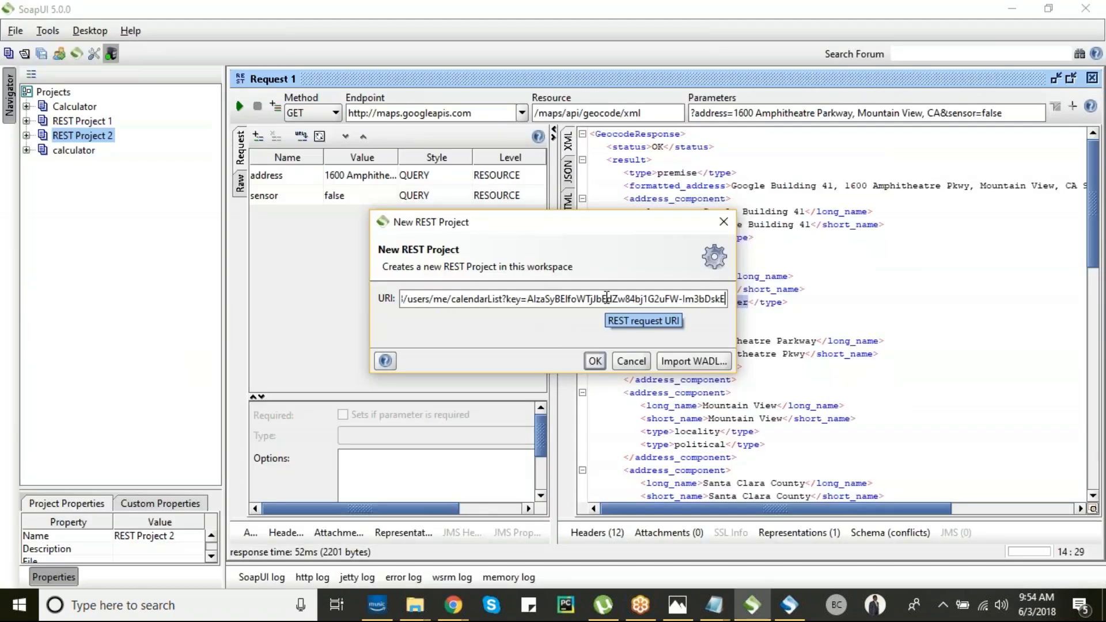
click(595, 362)
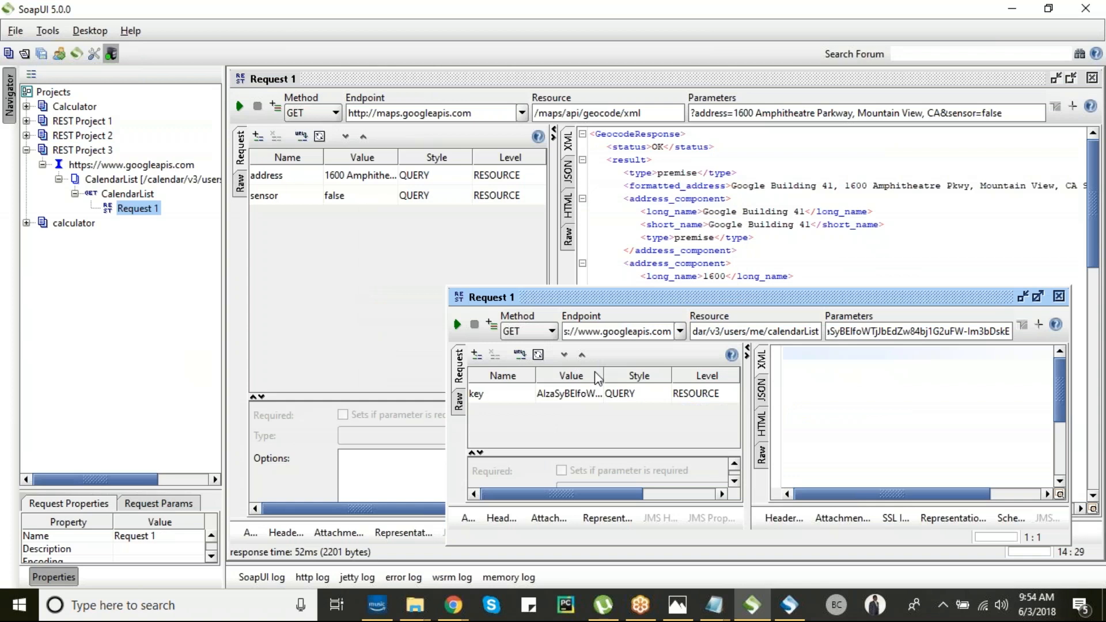
click(1039, 297)
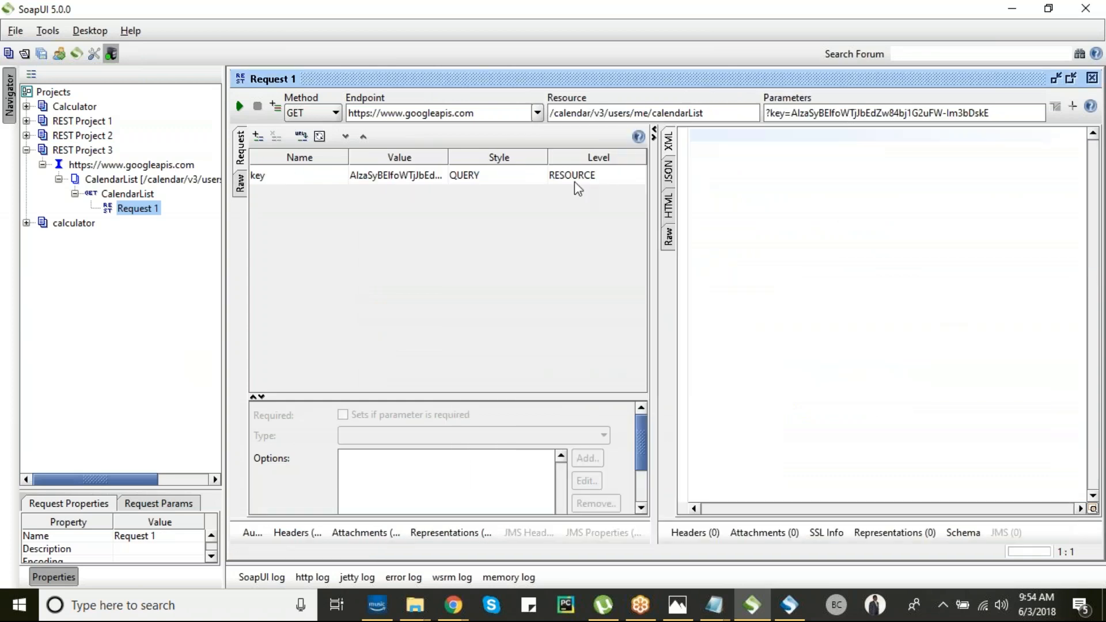
click(241, 108)
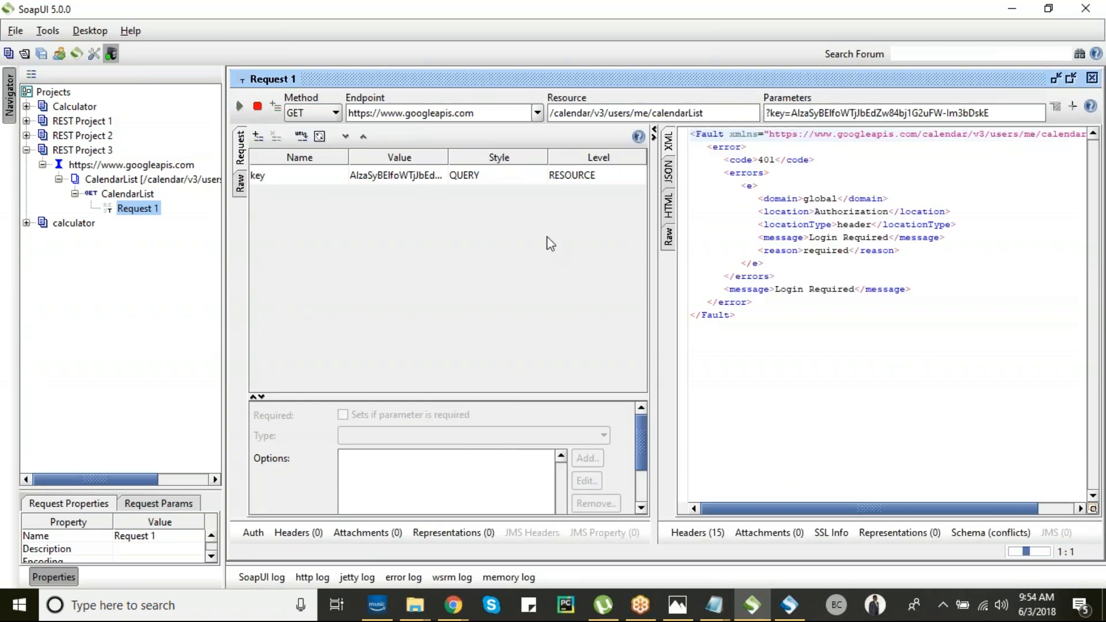
drag(712, 238, 789, 237)
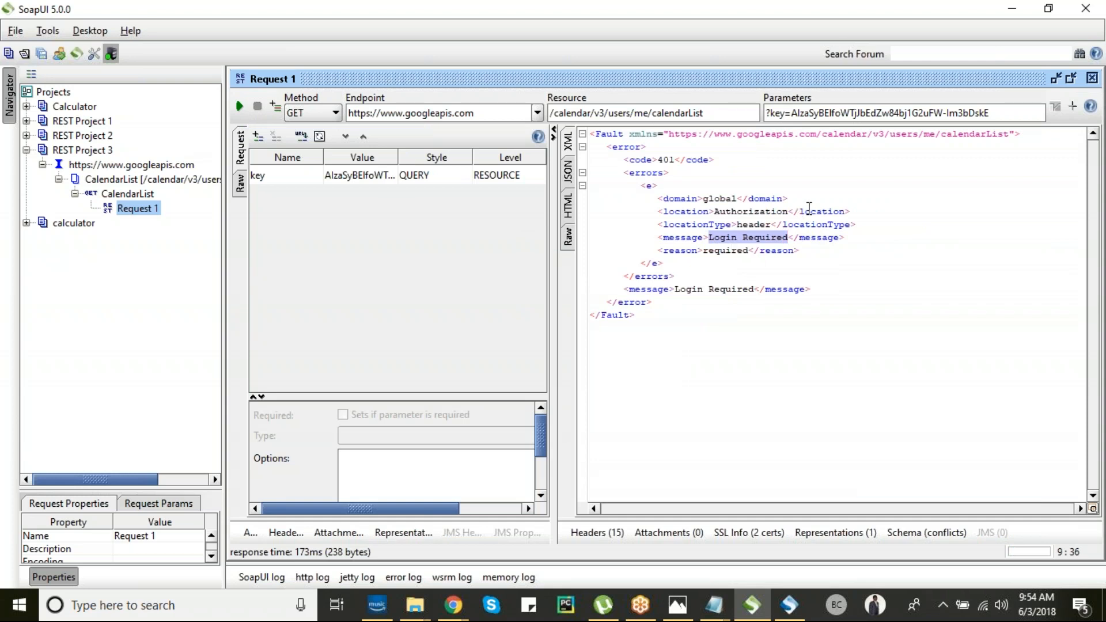
drag(425, 397, 424, 388)
- Add a new OAuth 2.0 authorization profile, Profile 1, on the request's Auth tab
click(250, 532)
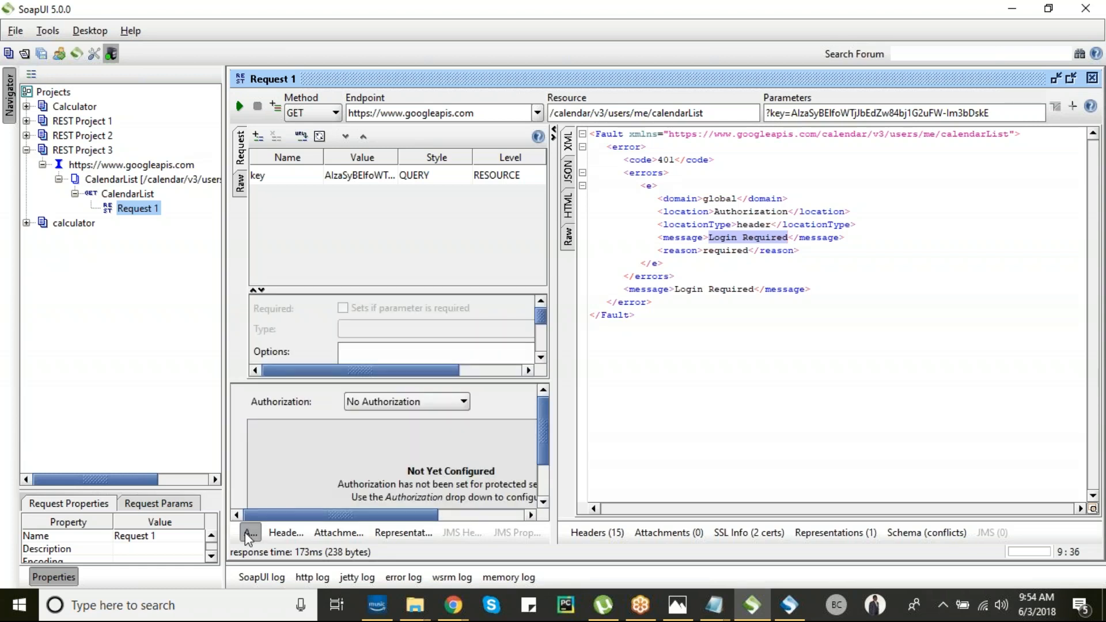
click(438, 400)
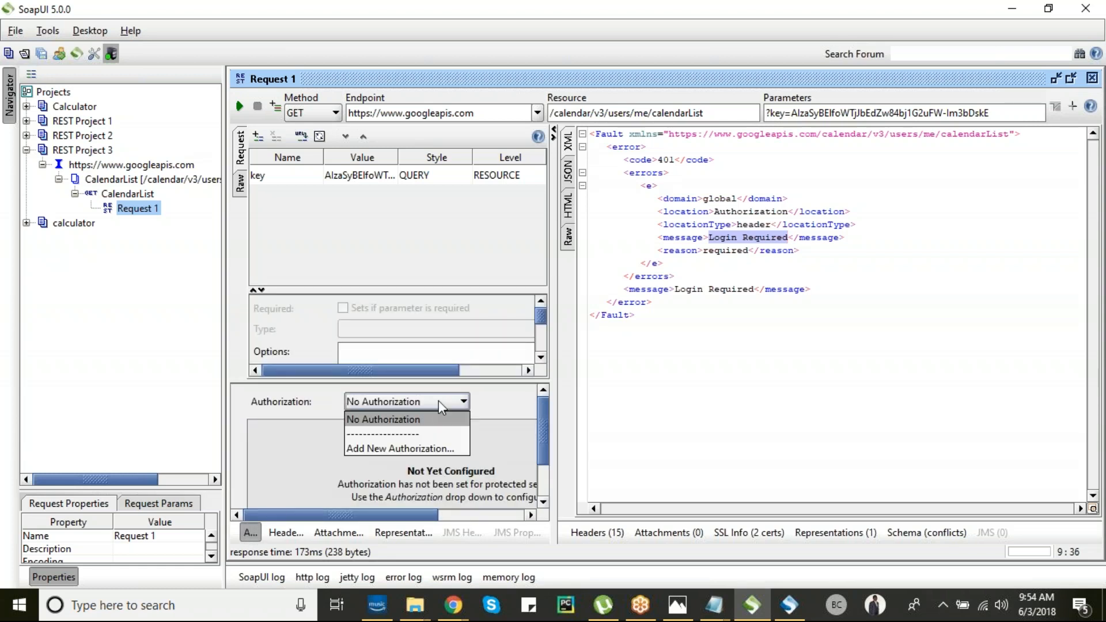
click(420, 445)
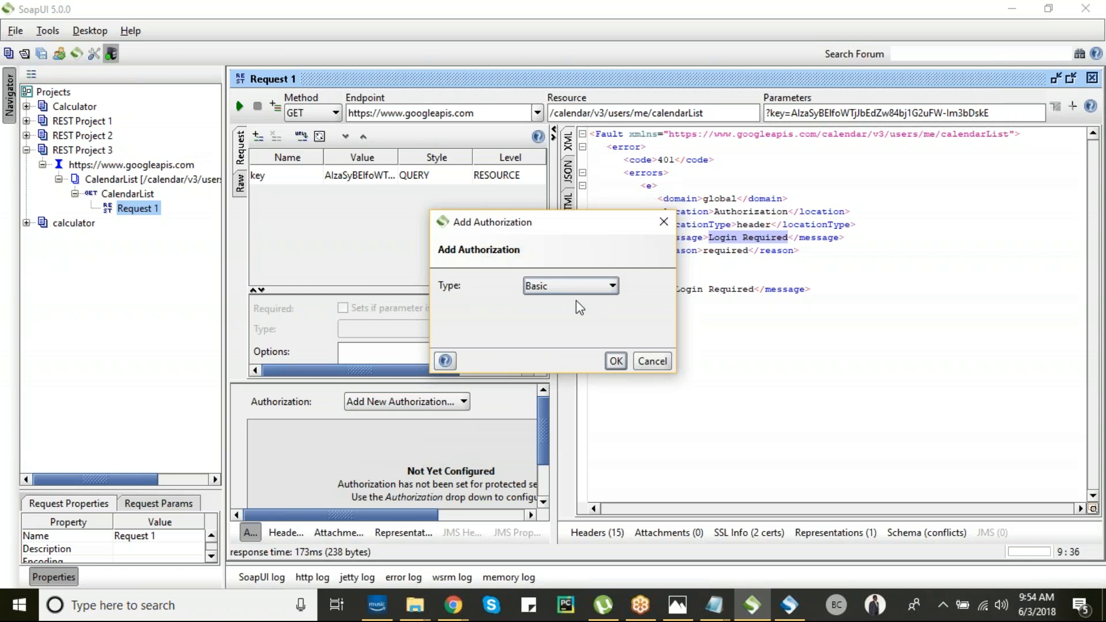
click(594, 285)
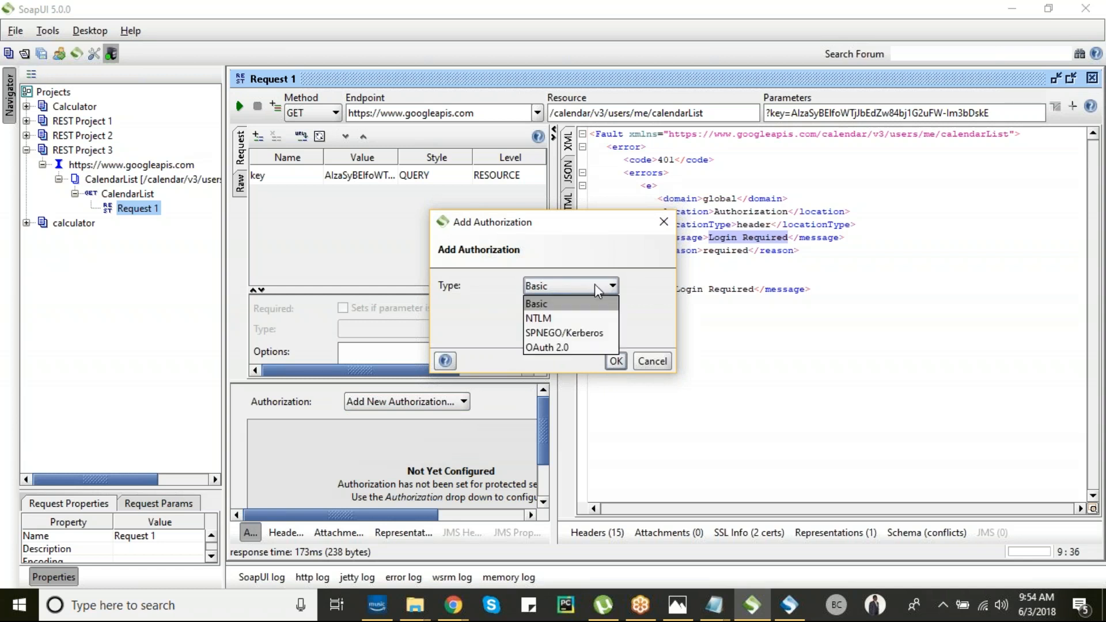
click(555, 344)
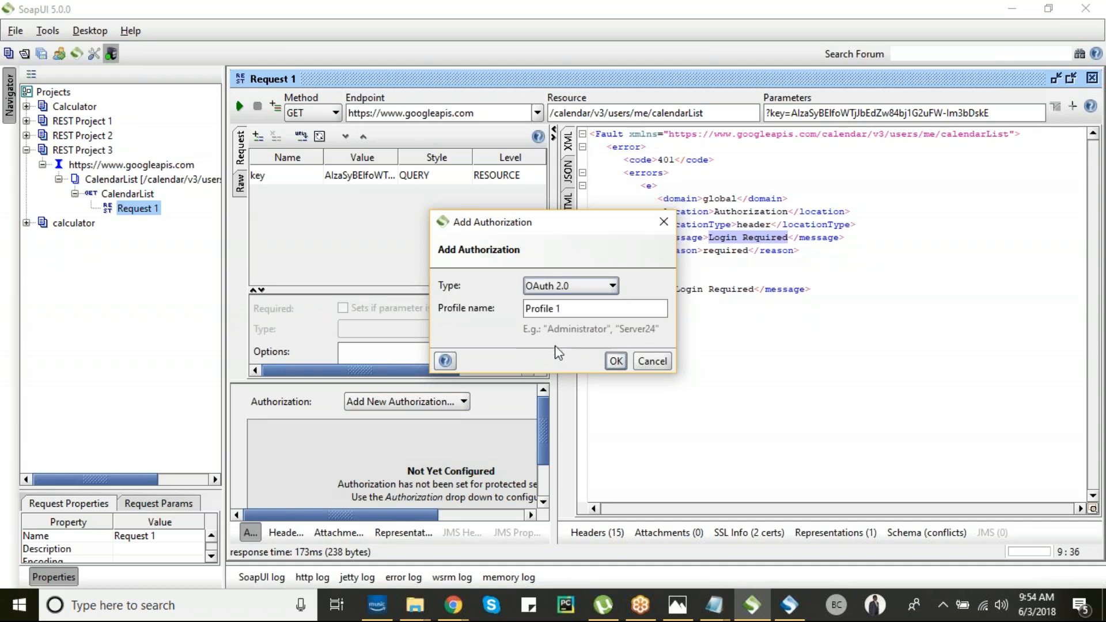
click(616, 361)
drag(553, 325, 729, 312)
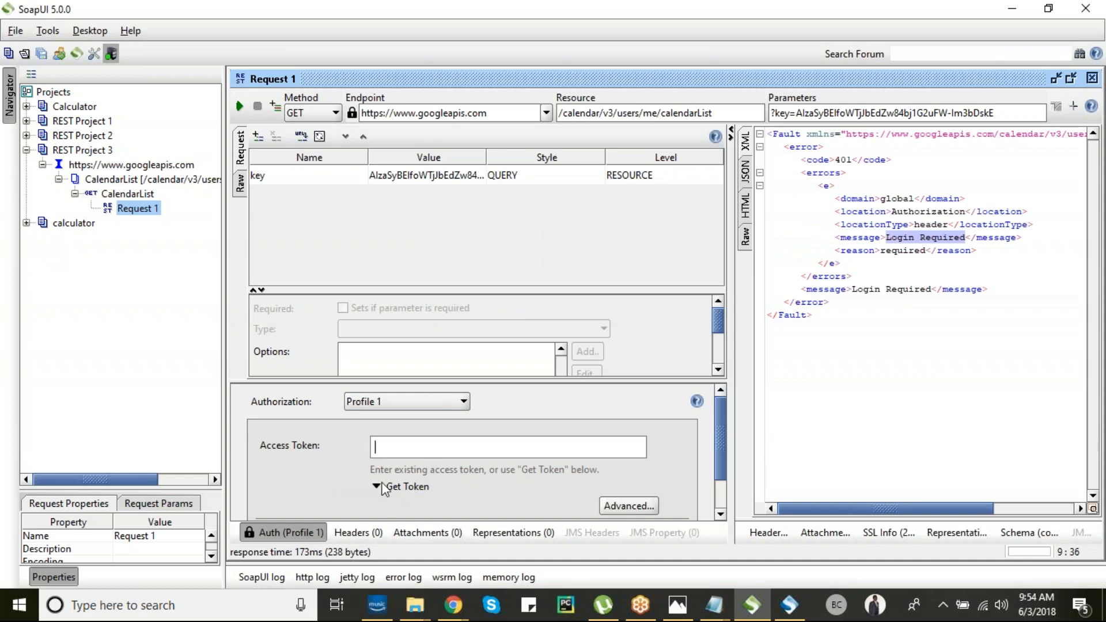
key(alt+Tab)
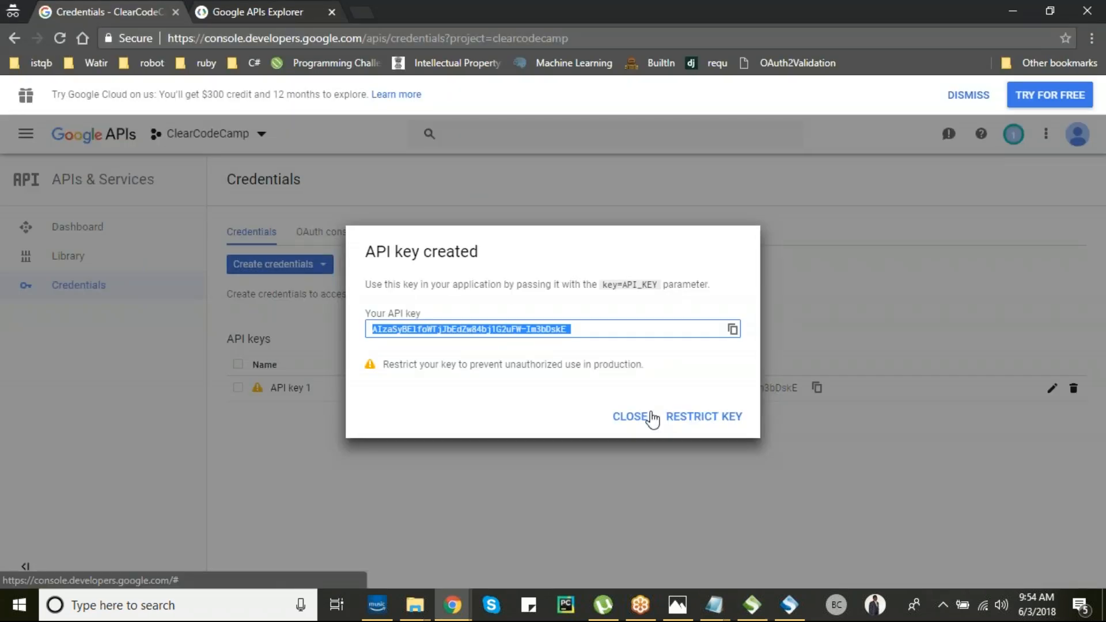
- Close the API key dialog, choose Create credentials > OAuth client ID, then Configure consent screen
click(629, 423)
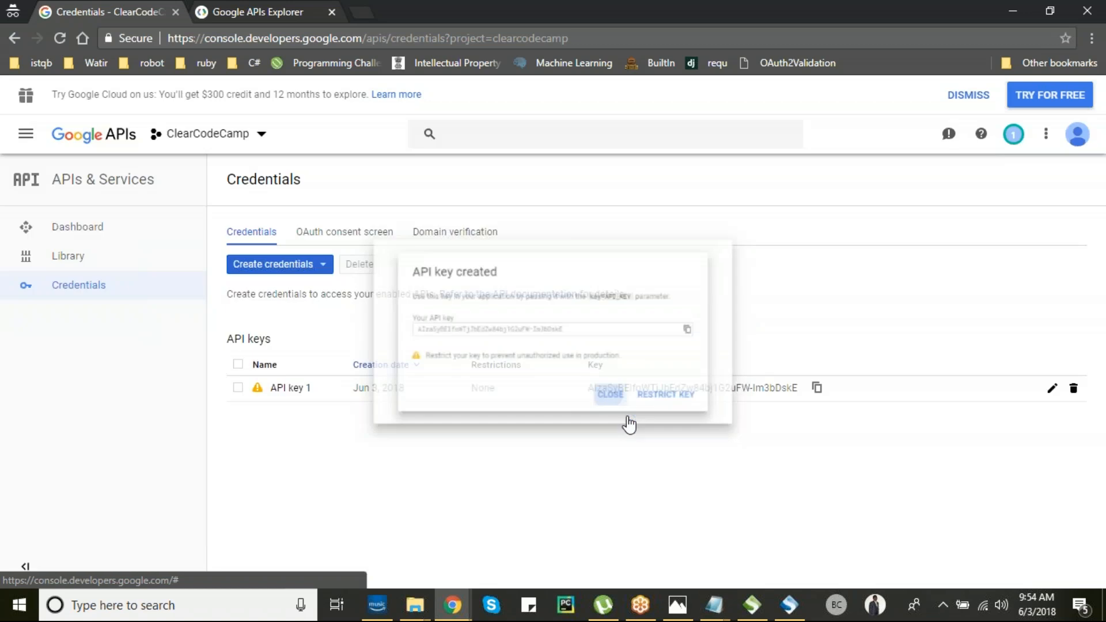
click(289, 268)
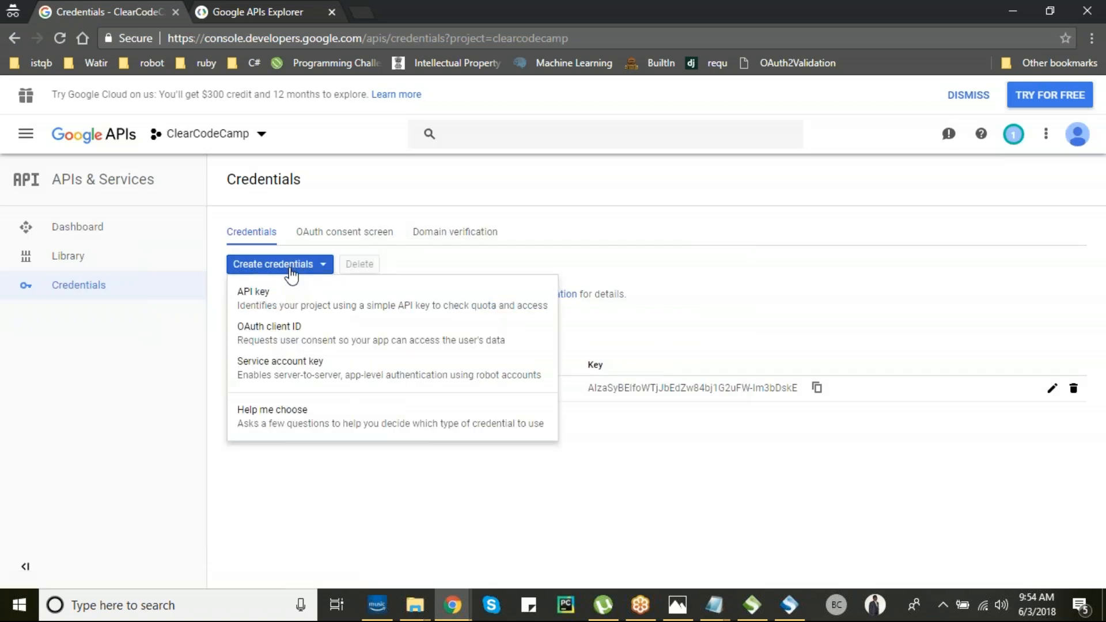
click(283, 336)
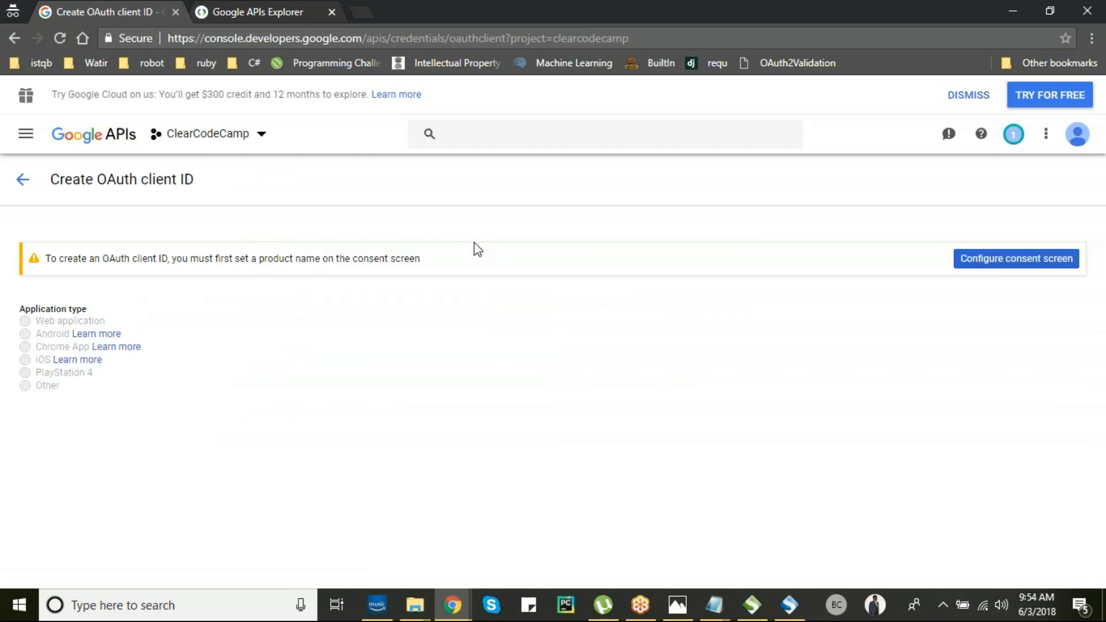
click(991, 269)
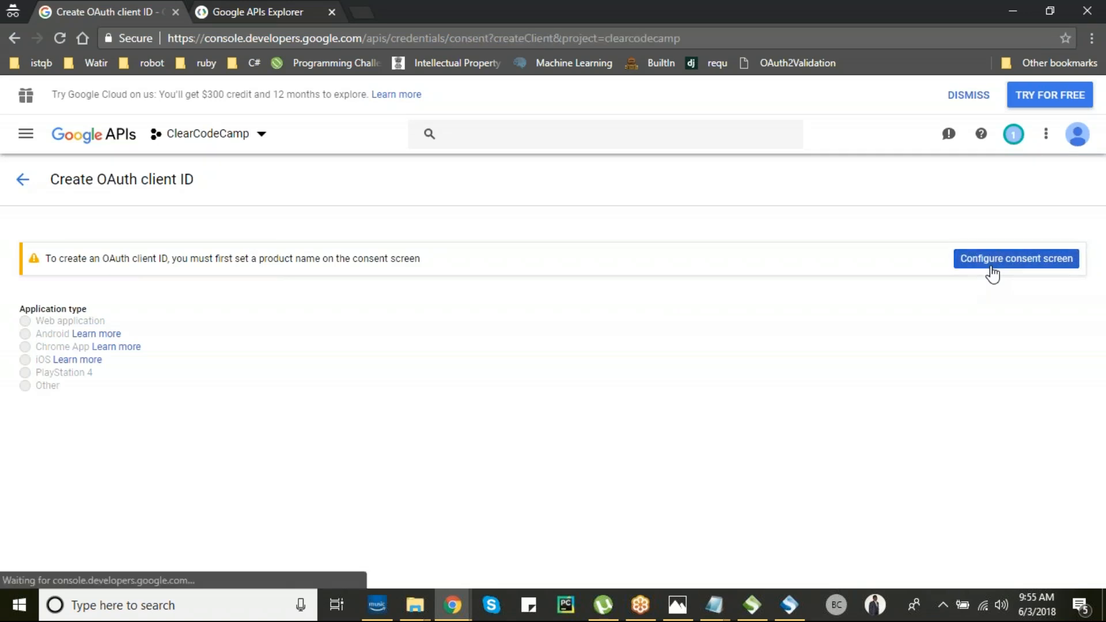
- Enter 'Calendar' as the product name shown to users and save the consent screen
click(416, 287)
click(416, 287)
click(486, 497)
drag(1102, 473, 1102, 536)
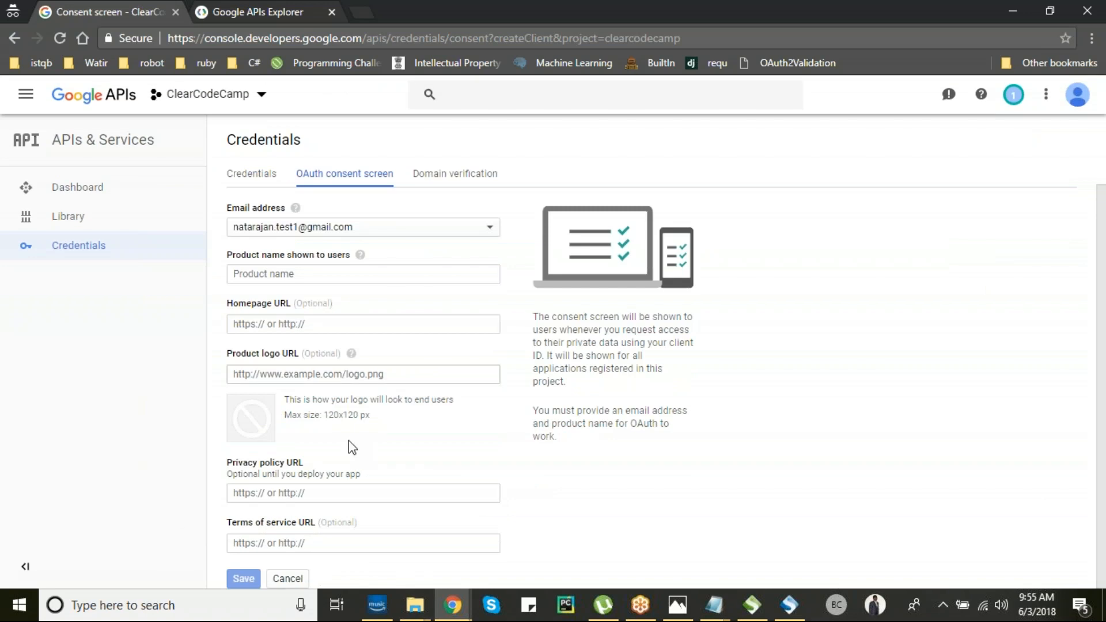
click(321, 274)
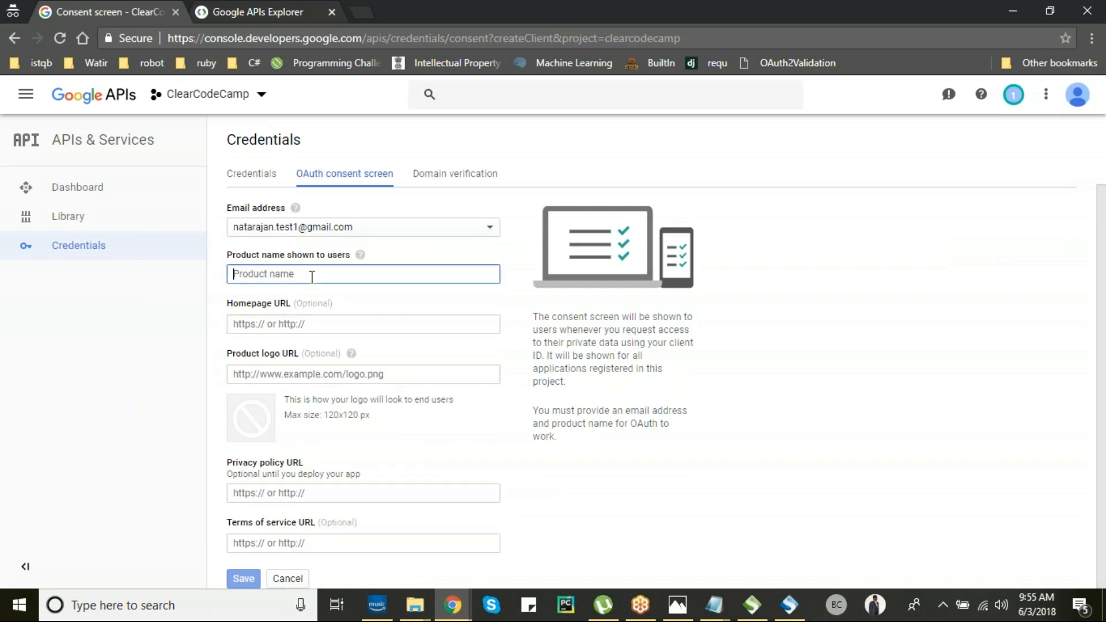
text(Calendar)
click(338, 324)
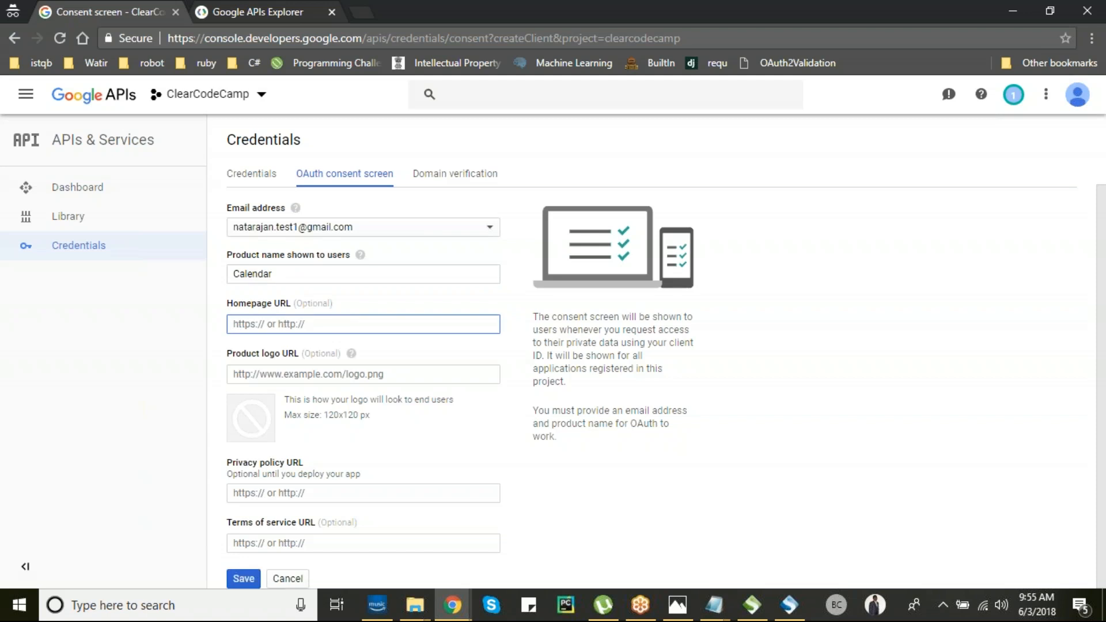
key(Return)
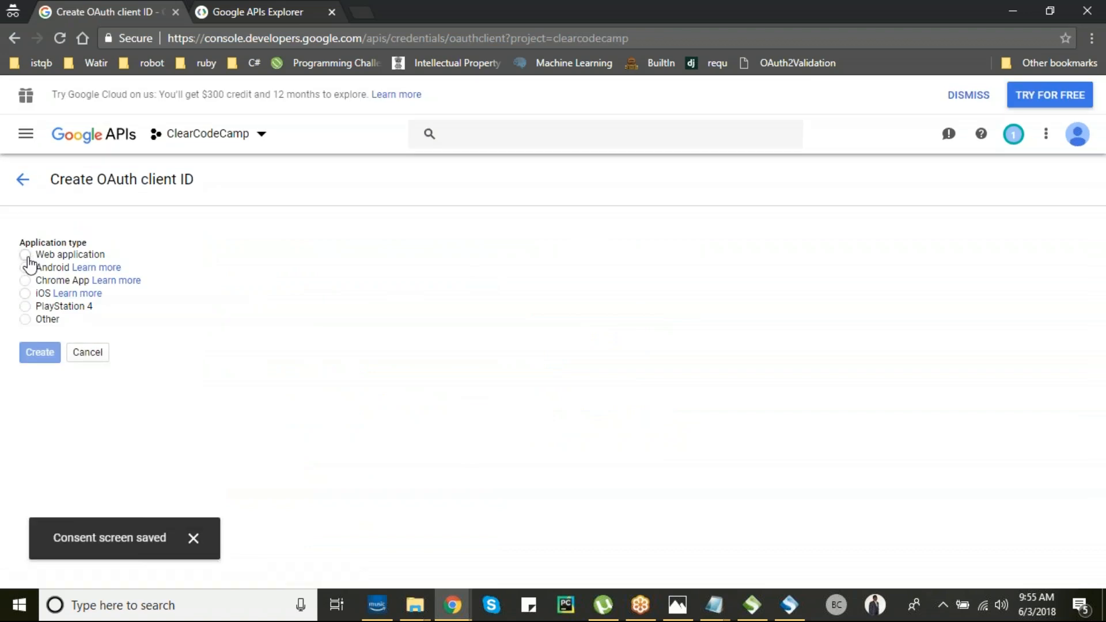
- Create an OAuth client of type Other and open its downloaded client_secret JSON in Notepad
click(26, 254)
click(25, 281)
click(24, 320)
click(39, 399)
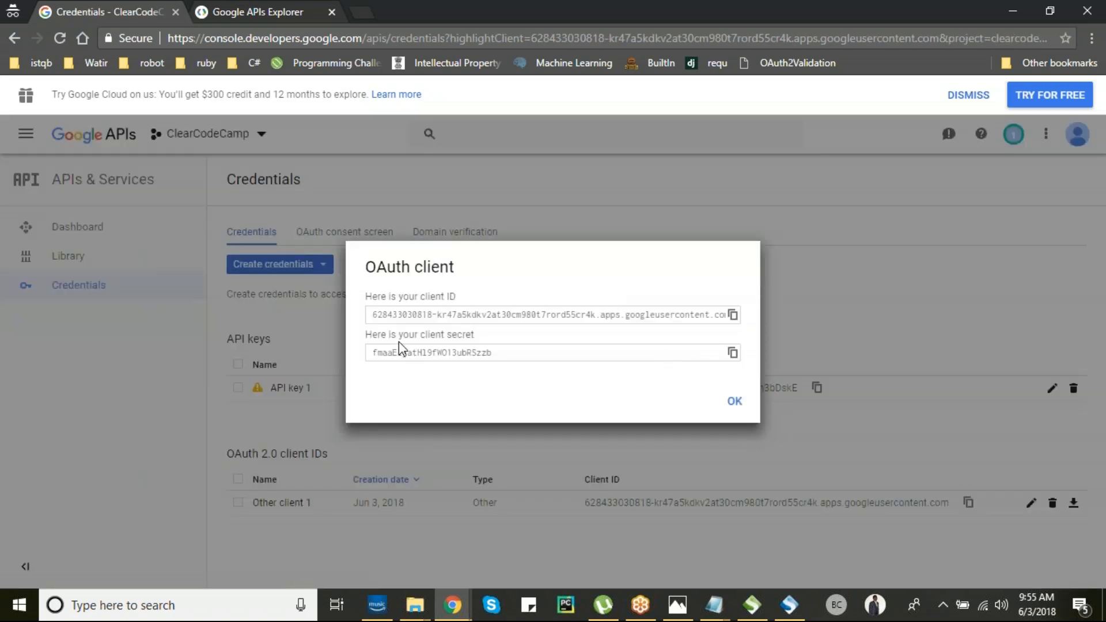
click(732, 405)
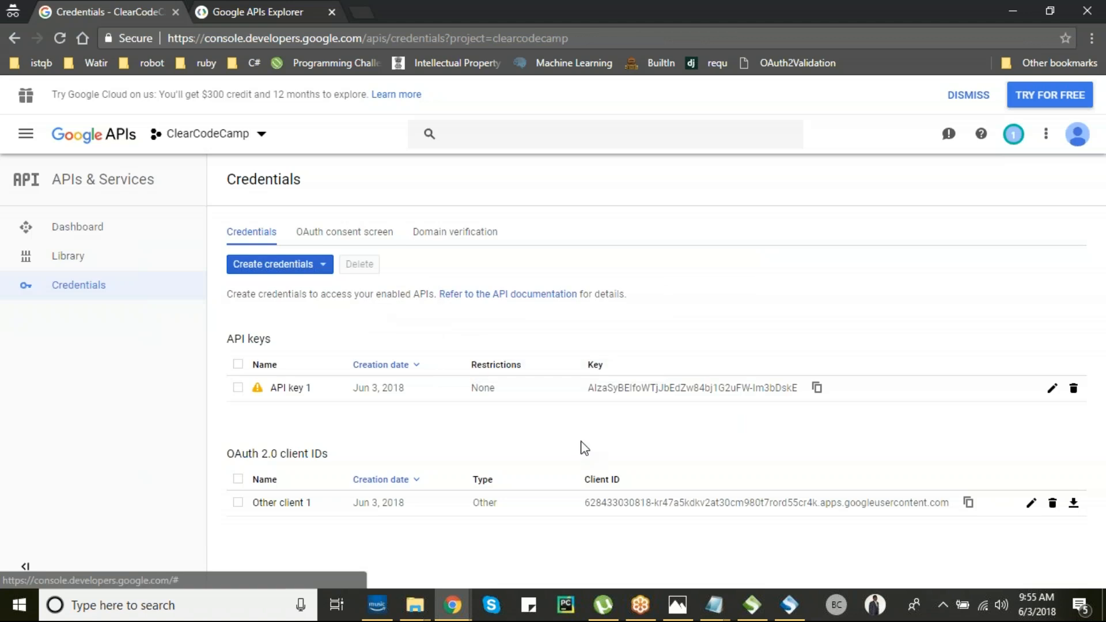
click(1074, 504)
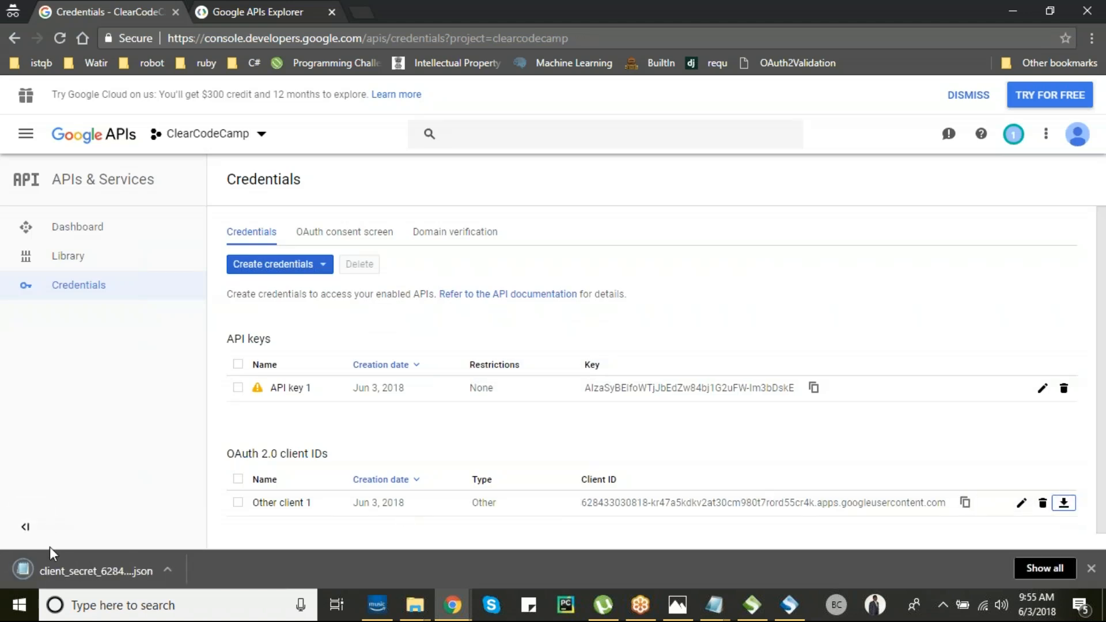
click(57, 560)
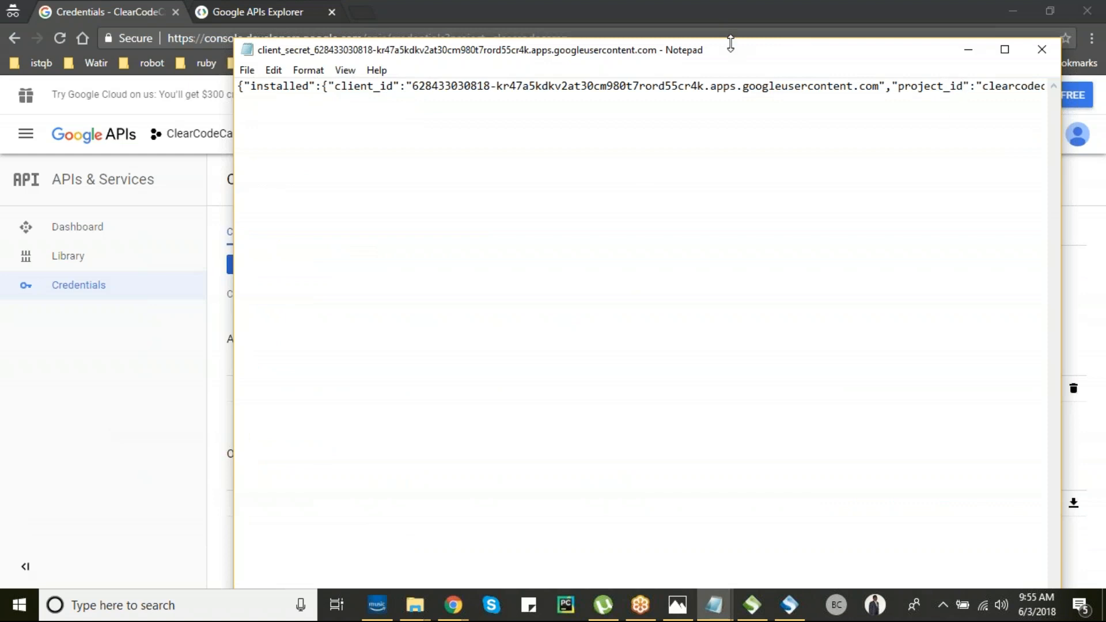
- Open SoapUI's Get Token settings, keeping Authorization Code Grant as the OAuth 2 flow
drag(731, 49, 678, 39)
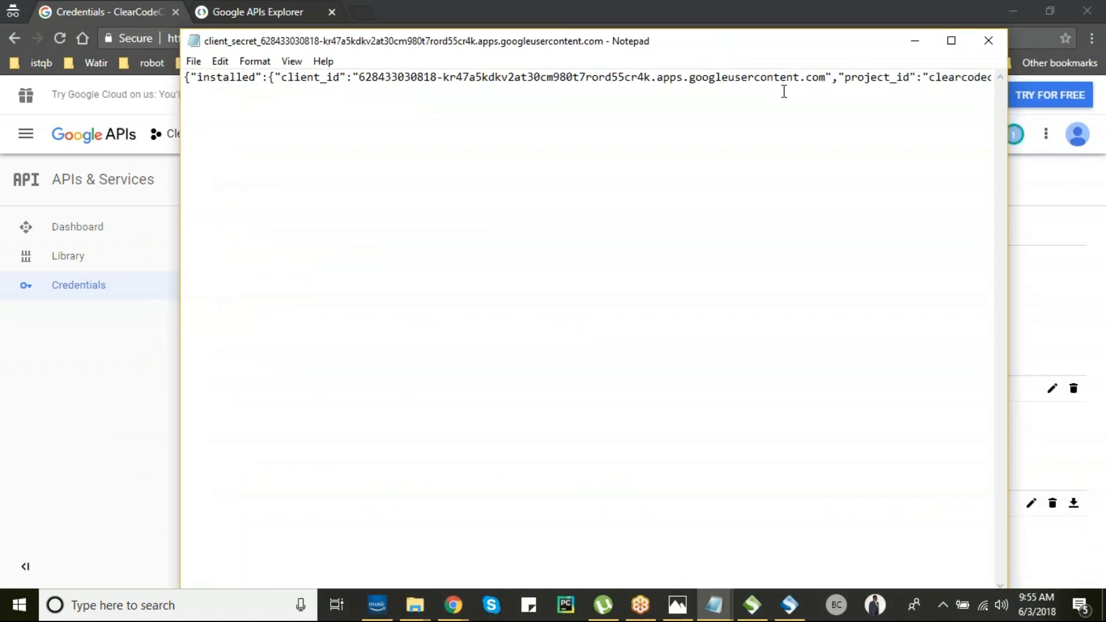
key(Right)
key(Right)
key(Right)
key(Right)
key(Right)
key(Right)
key(Right)
key(Right)
key(Right)
key(Right)
key(Right)
key(Right)
key(Right)
key(Right)
key(Right)
key(Right)
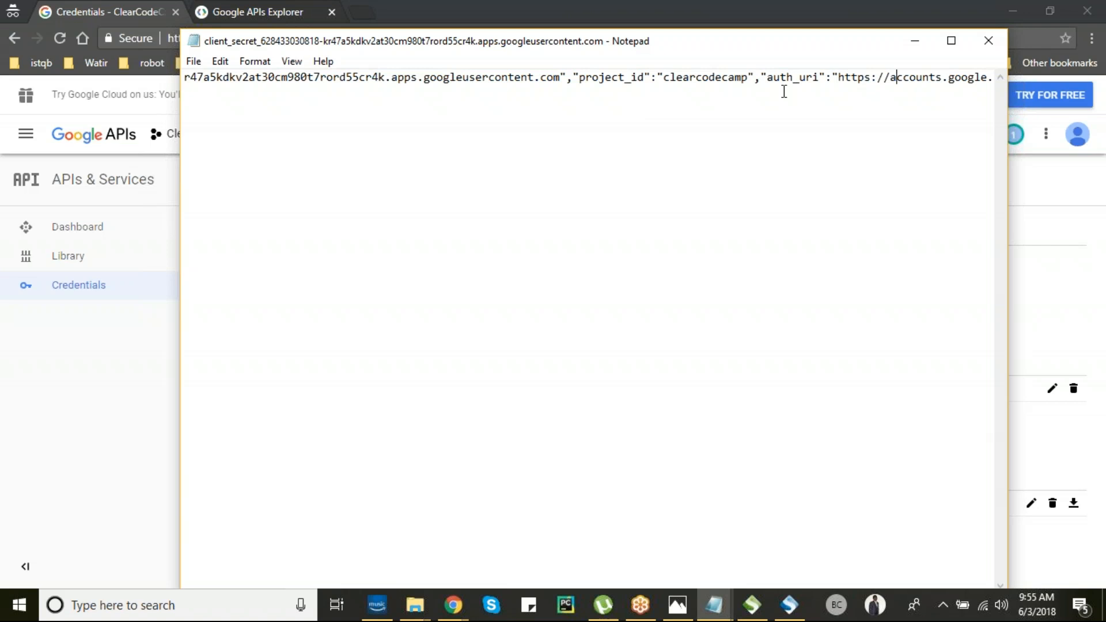
key(alt+Tab)
key(alt+Tab)
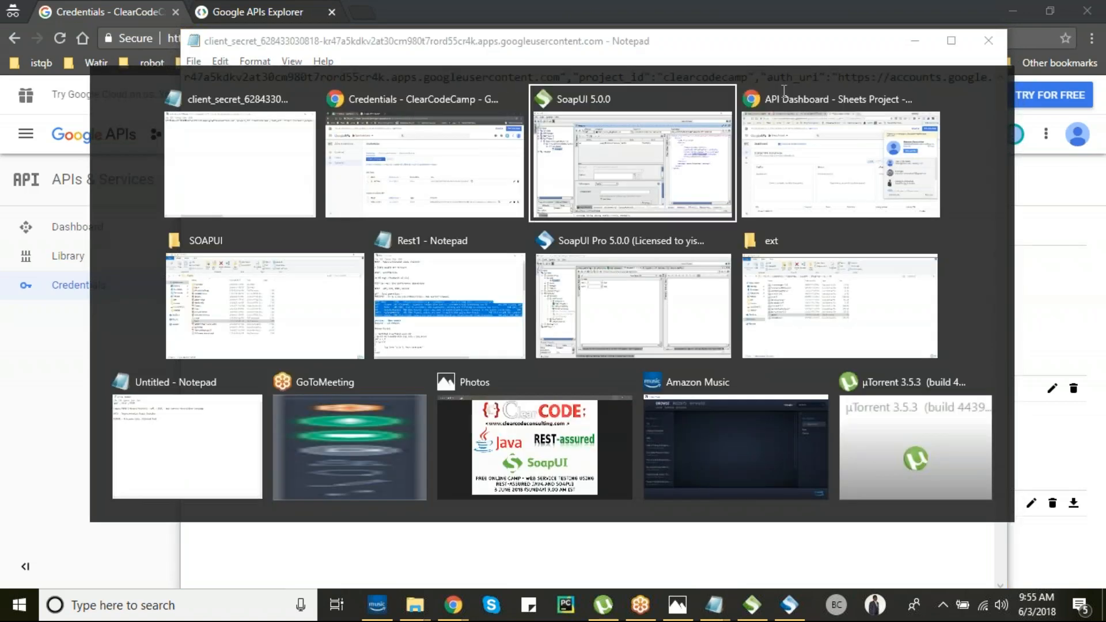
click(386, 487)
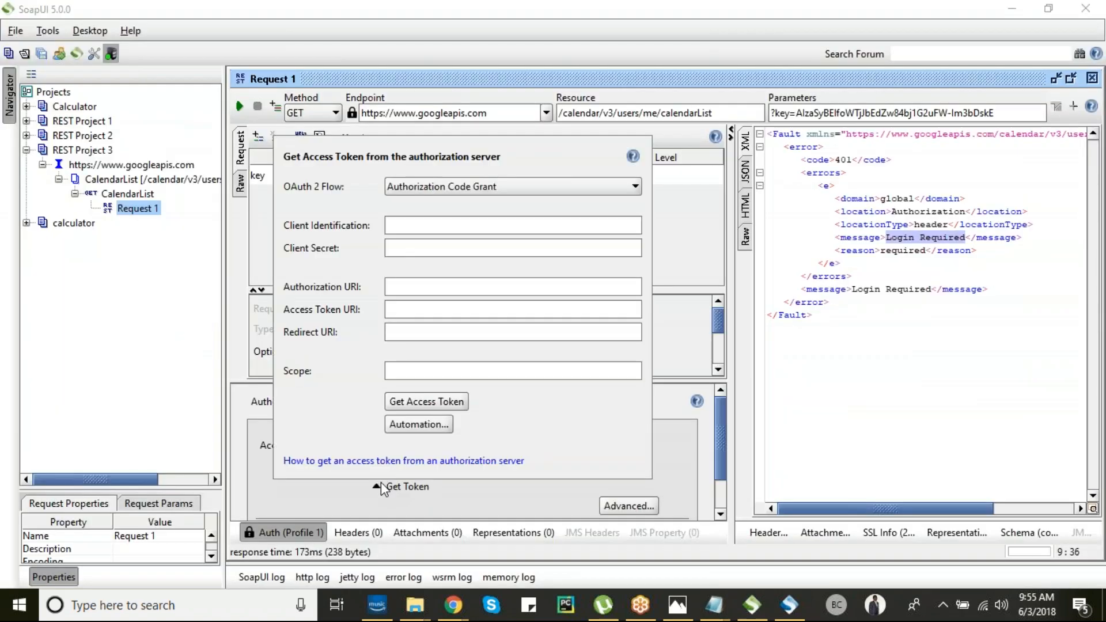
click(482, 187)
click(483, 204)
- Copy the client_id from the credentials file into Client Identification
click(438, 223)
key(alt+Tab)
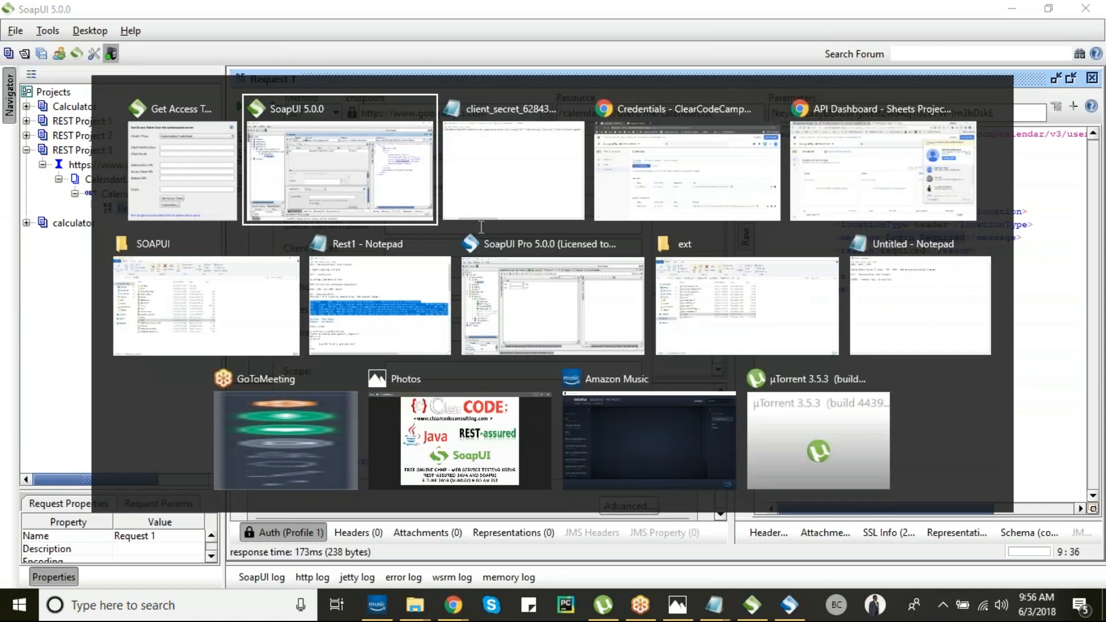
key(alt+Tab)
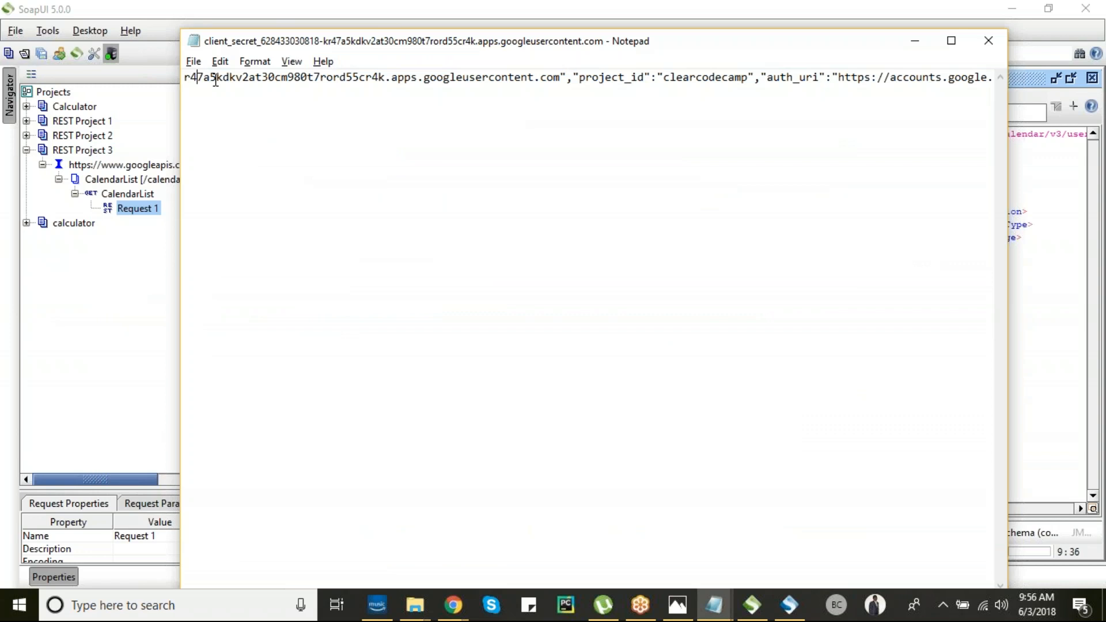
key(Left)
key(Left)
key(Left)
key(Left)
key(Left)
key(Left)
key(Left)
key(Left)
key(Left)
key(Left)
key(Left)
key(Left)
key(Left)
key(Left)
key(Left)
key(Left)
key(Left)
key(shift+Right)
key(shift+Right)
key(shift+Right)
key(shift+Right)
key(shift+Right)
key(shift+Right)
key(shift+Right)
key(shift+Right)
key(shift+Right)
key(shift+Right)
key(shift+Right)
key(shift+Right)
key(shift+Right)
key(shift+Right)
key(shift+Right)
key(shift+Right)
key(shift+Right)
key(shift+Right)
key(shift+Right)
key(shift+Right)
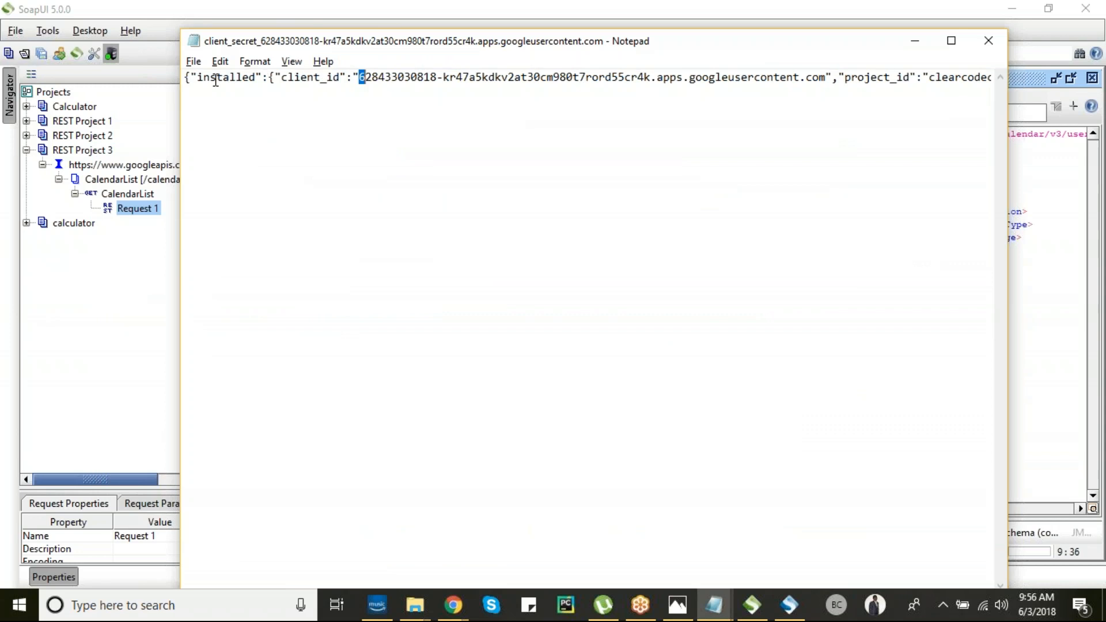
key(shift+Right)
key(shift+Right)
key(shift+Right)
key(shift+Right)
key(shift+Right)
key(shift+Right)
key(shift+Right)
key(shift+Right)
key(shift+Right)
key(shift+Right)
key(shift+Right)
key(shift+Right)
key(shift+Right)
key(shift+Right)
key(shift+Right)
key(shift+Right)
key(shift+Right)
key(shift+Right)
key(shift+Right)
key(shift+Right)
key(ctrl+c)
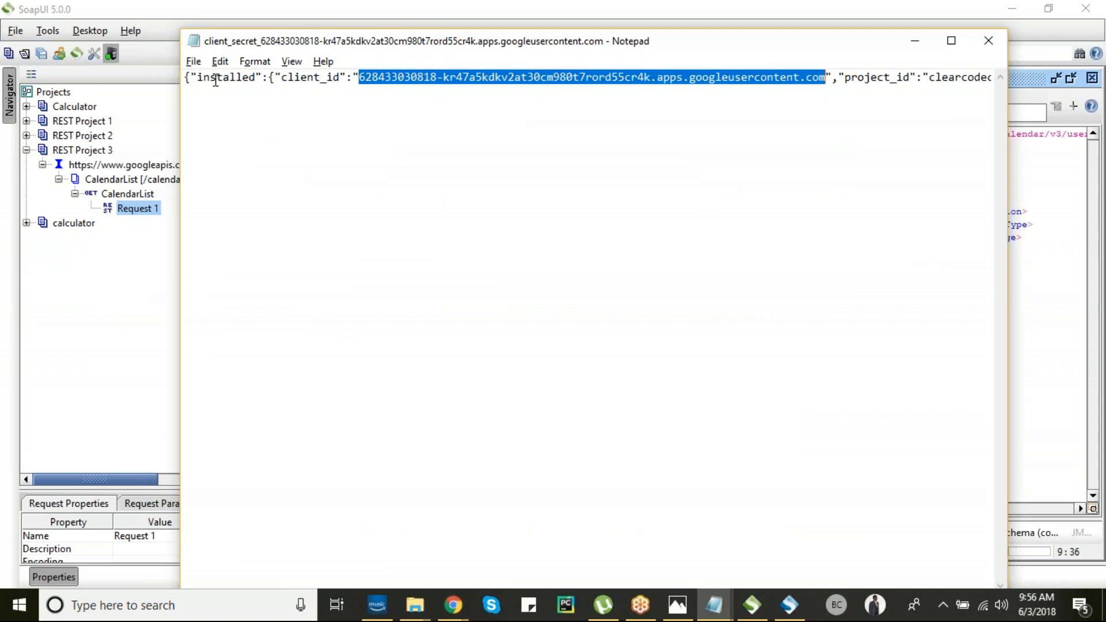
key(alt+Tab)
key(ctrl+v)
- Copy the client_secret from the credentials file into the Client Secret field
key(Tab)
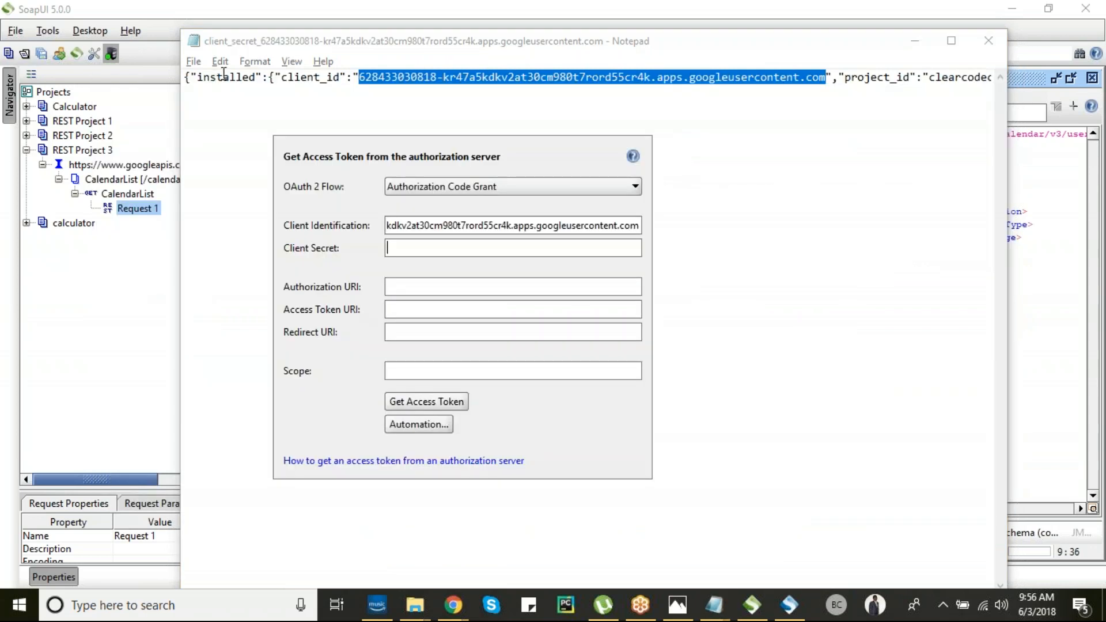
key(alt+Tab)
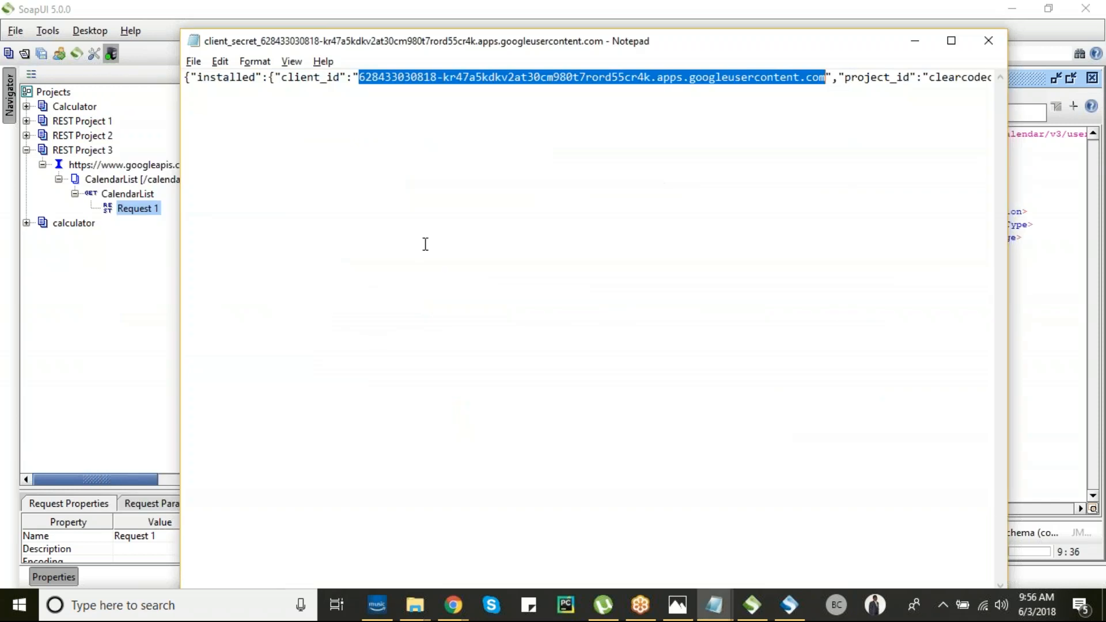
key(Right)
key(Right)
key(Right)
key(Right)
key(Right)
key(Right)
key(Right)
key(Right)
key(Right)
key(Right)
key(Right)
key(Right)
key(Right)
key(Right)
key(Right)
key(Right)
key(Right)
key(Right)
key(Right)
key(Right)
key(Right)
key(Right)
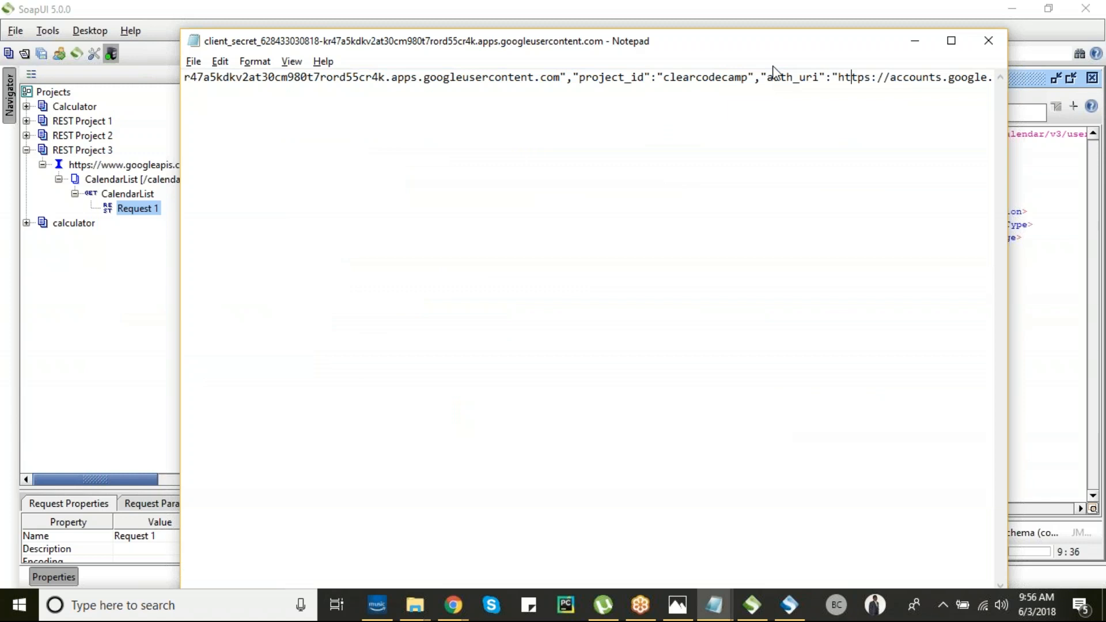
key(Right)
key(Right)
key(Right)
key(Right)
key(Right)
key(Right)
key(Right)
key(Right)
key(Right)
key(Right)
key(Right)
key(Right)
key(Right)
key(Right)
key(Right)
key(Right)
key(Right)
key(Right)
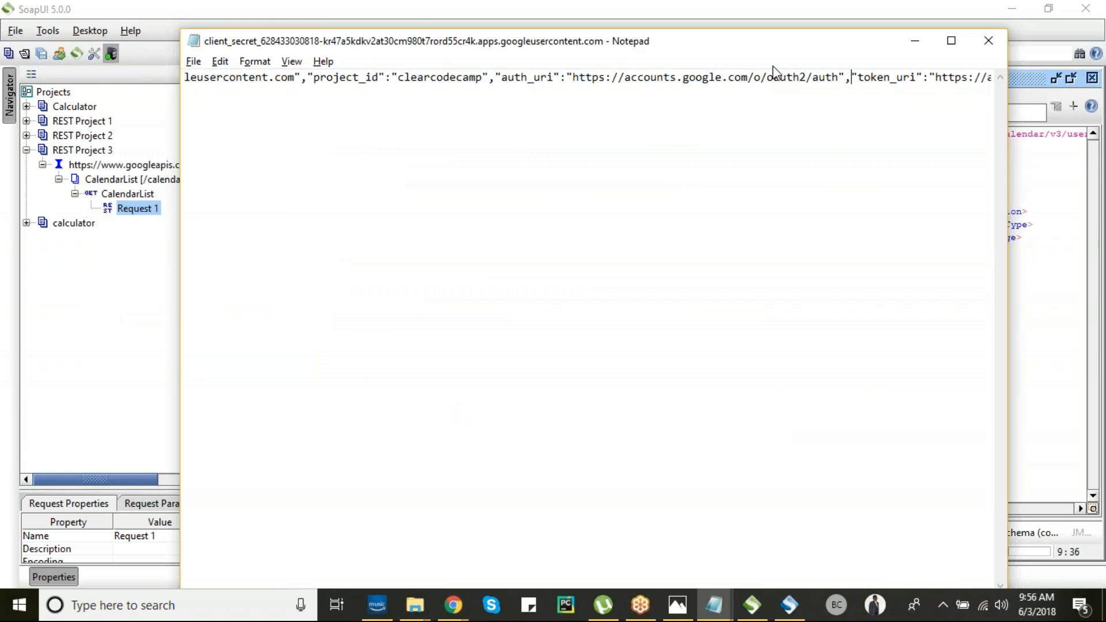
key(Right)
key(Right)
key(Right)
key(Right)
key(Right)
key(Right)
key(Right)
key(Right)
key(Right)
key(Right)
key(Right)
key(Right)
key(Right)
key(Right)
key(Right)
key(Right)
key(Right)
key(Right)
key(Right)
key(Right)
key(Right)
key(Right)
key(Right)
key(Right)
key(Right)
key(Right)
key(Right)
key(Right)
key(Right)
key(Right)
key(Right)
key(Right)
key(Right)
key(Right)
key(Right)
key(Right)
key(Right)
key(Right)
key(Right)
key(Right)
key(Right)
key(Right)
key(Right)
key(Right)
key(Right)
key(Right)
key(Right)
key(Right)
key(Right)
key(Right)
key(Right)
key(Right)
key(Right)
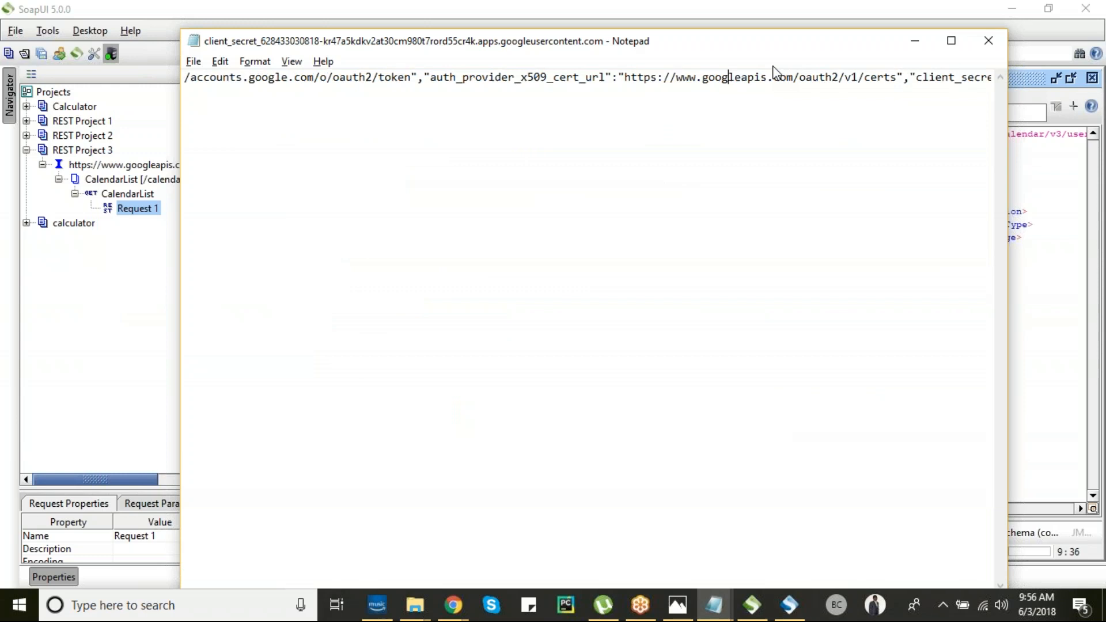
key(Right)
key(Right)
key(Right)
key(Right)
key(Right)
key(Right)
key(Right)
key(Right)
key(Right)
key(Right)
key(Right)
key(Right)
key(Right)
key(Right)
key(Right)
key(Right)
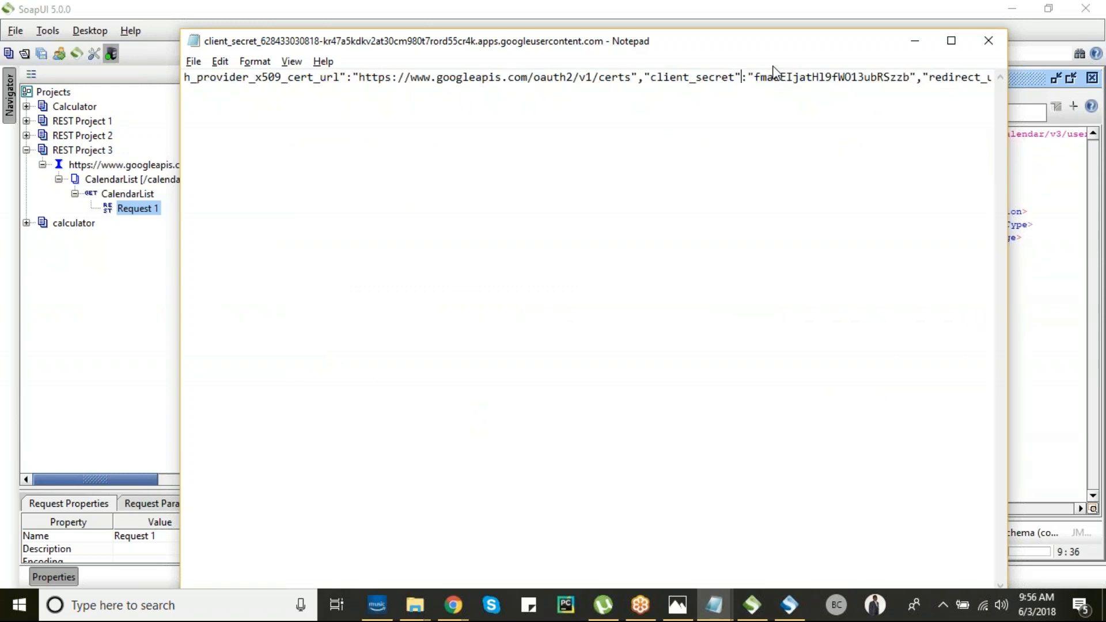
key(shift+Right)
key(shift+Right)
key(shift+Right)
key(shift+Right)
key(shift+Right)
key(shift+Right)
key(shift+Right)
key(shift+Right)
key(shift+Right)
key(shift+Right)
key(shift+Right)
key(shift+Right)
key(shift+Right)
key(shift+Right)
key(shift+Right)
key(shift+Right)
key(shift+Right)
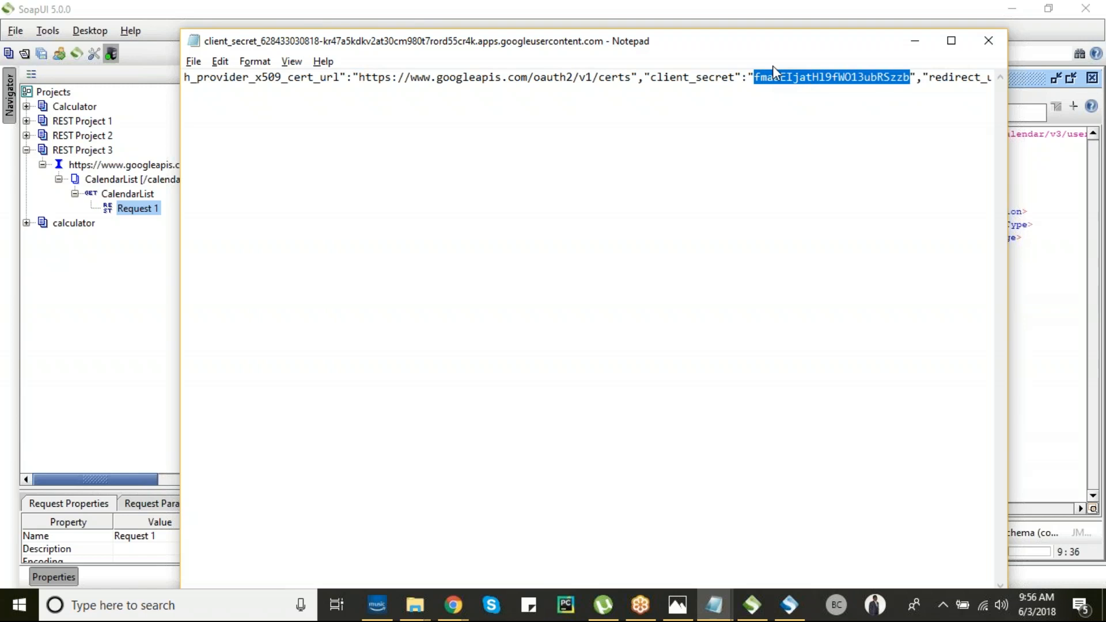
key(alt+Tab)
key(ctrl+v)
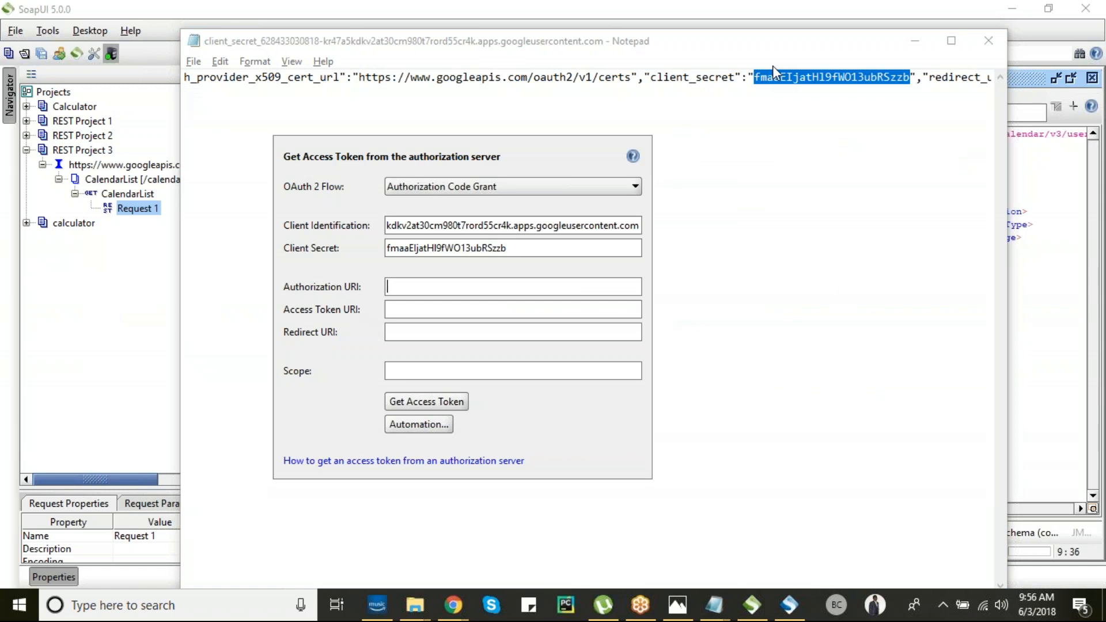
key(alt+Tab)
key(Right)
key(Right)
key(Right)
key(Right)
key(Right)
key(Right)
key(Right)
key(Right)
key(Right)
key(Right)
key(Right)
key(Right)
key(Right)
key(Right)
key(Right)
key(Right)
key(Right)
key(Right)
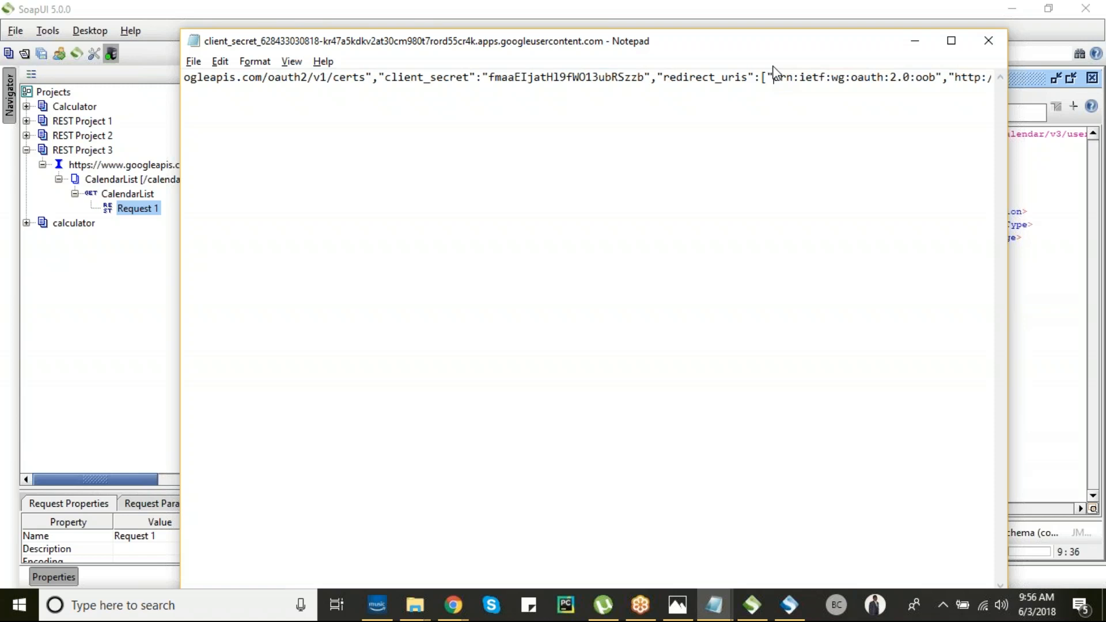
- Copy the redirect URI urn:ietf:wg:oauth:2.0:oob into the token settings' Redirect URI field
key(shift+Right)
key(shift+Right)
key(shift+Right)
key(shift+Right)
key(shift+Right)
key(shift+Right)
key(shift+Right)
key(shift+Right)
key(shift+Right)
key(shift+Right)
key(shift+Right)
key(shift+Right)
key(shift+Right)
key(shift+Right)
key(shift+Right)
key(shift+Right)
key(shift+Right)
key(shift+Right)
key(shift+Right)
key(shift+Right)
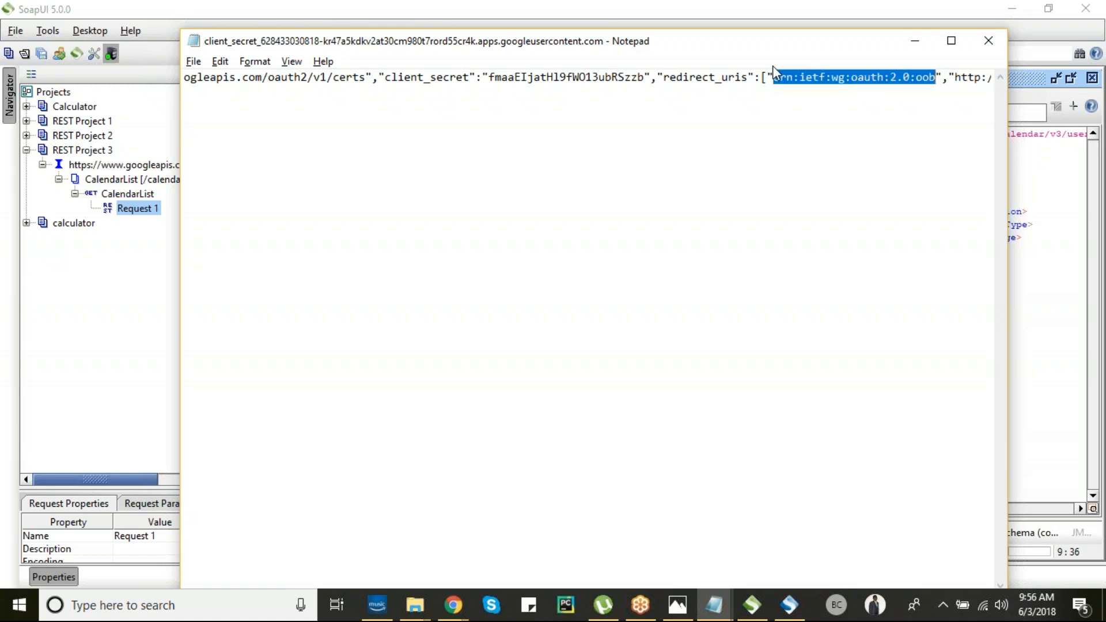
key(Right)
key(End)
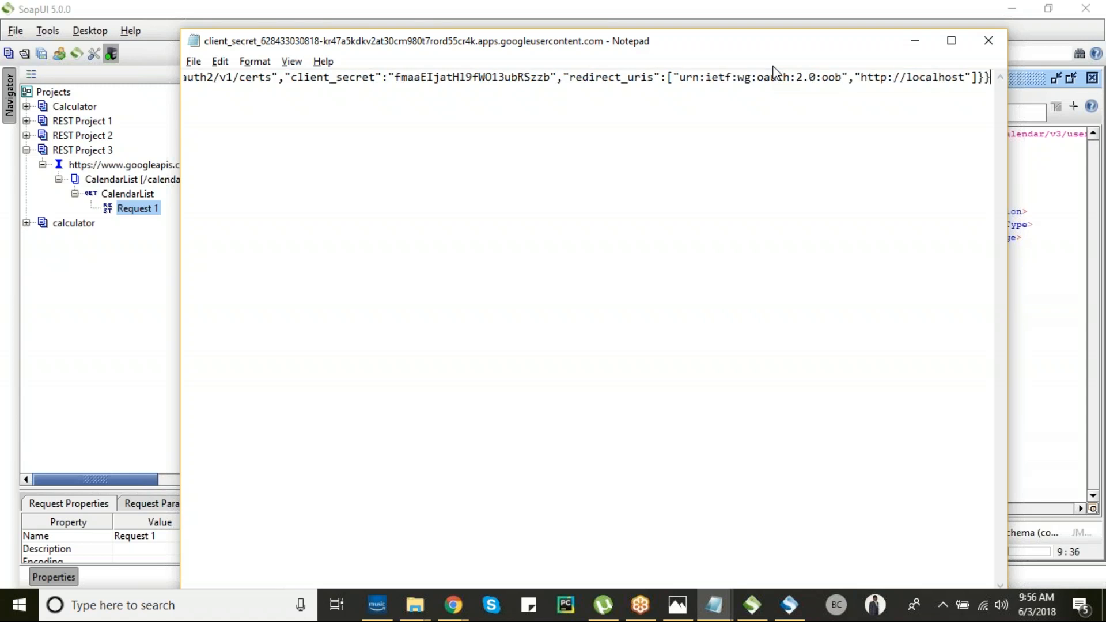
key(Left)
key(shift+Left)
key(shift+Left)
key(shift+Left)
key(shift+Left)
key(shift+Left)
key(shift+Left)
key(shift+Left)
key(shift+Left)
key(shift+Left)
key(shift+Left)
key(shift+Left)
key(shift+Left)
key(shift+Left)
key(shift+Left)
key(shift+Left)
key(shift+Left)
key(shift+Left)
key(shift+Left)
key(shift+Left)
key(shift+Left)
key(shift+Left)
key(shift+Left)
key(ctrl+c)
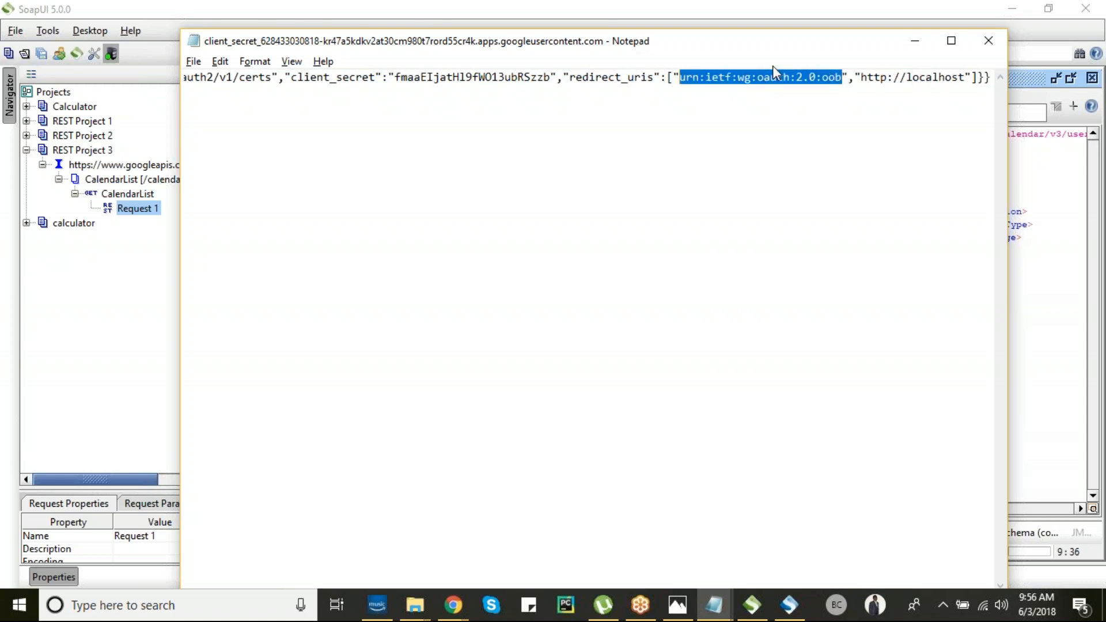
key(alt+Tab)
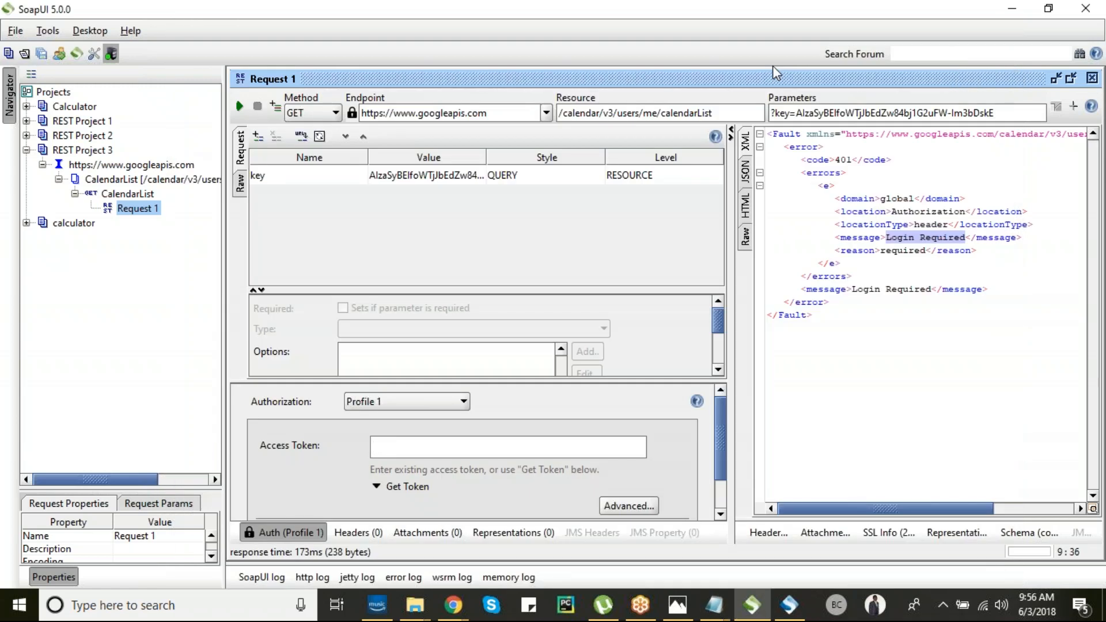
click(390, 487)
click(407, 331)
key(ctrl+v)
- Copy the auth_uri address from the credentials file into the Authorization URI field
key(alt+Tab)
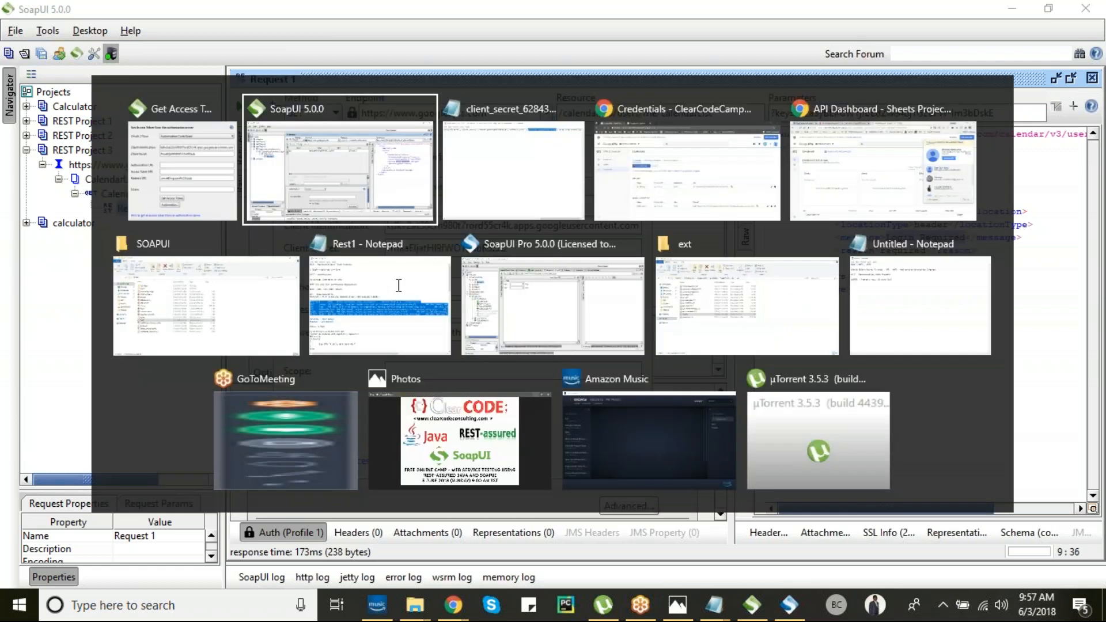
key(alt+Tab)
key(alt+Tab)
key(alt+Tab)
key(alt+Tab)
key(alt+Tab)
key(alt+Tab)
key(alt+Tab)
key(alt+Tab)
key(alt+Tab)
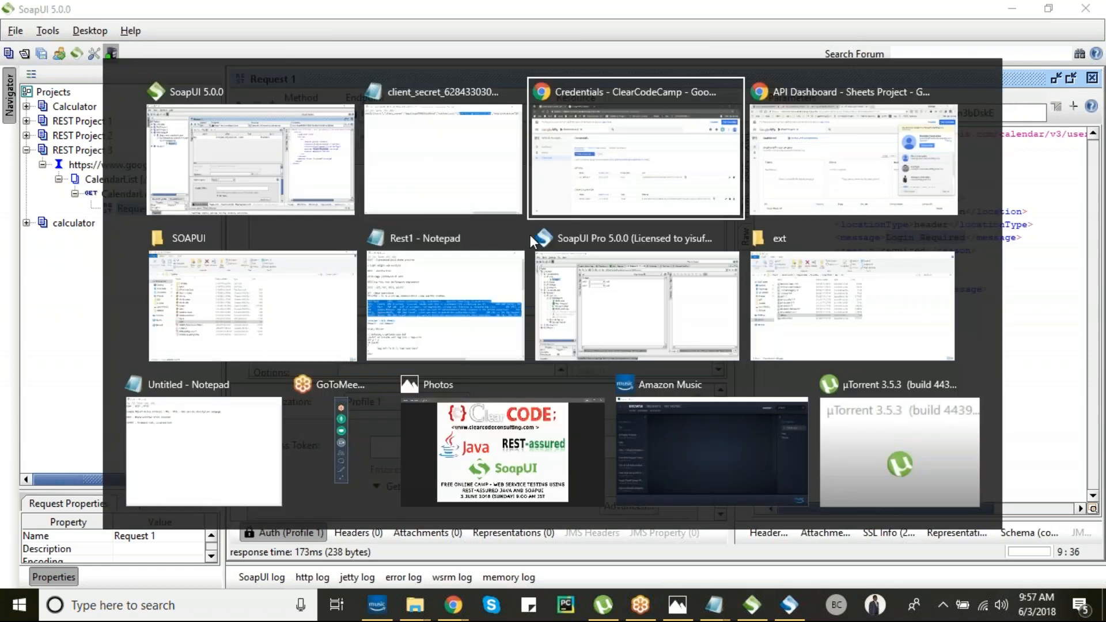
key(alt+Tab)
key(alt+Tab)
key(alt+Tab)
key(alt+Tab)
key(alt+Tab)
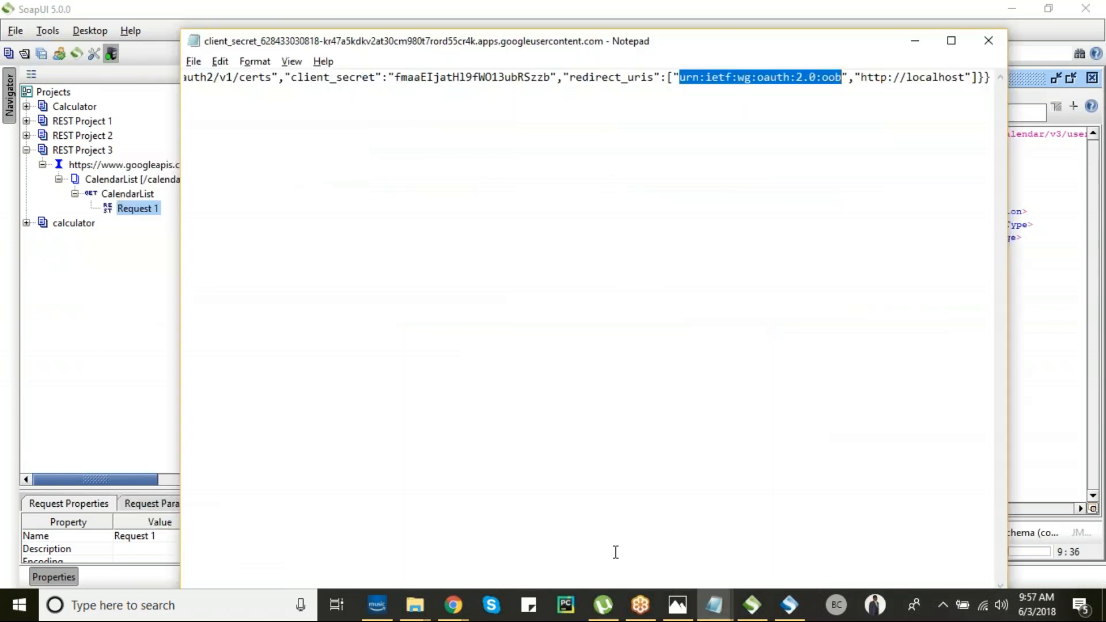
click(519, 82)
key(Left)
key(Left)
key(Left)
key(Left)
key(Left)
key(Left)
key(Left)
key(Left)
key(Left)
key(Left)
key(Left)
key(Left)
key(Left)
key(Left)
key(Left)
key(Left)
key(Left)
key(Left)
key(Left)
key(Left)
key(Left)
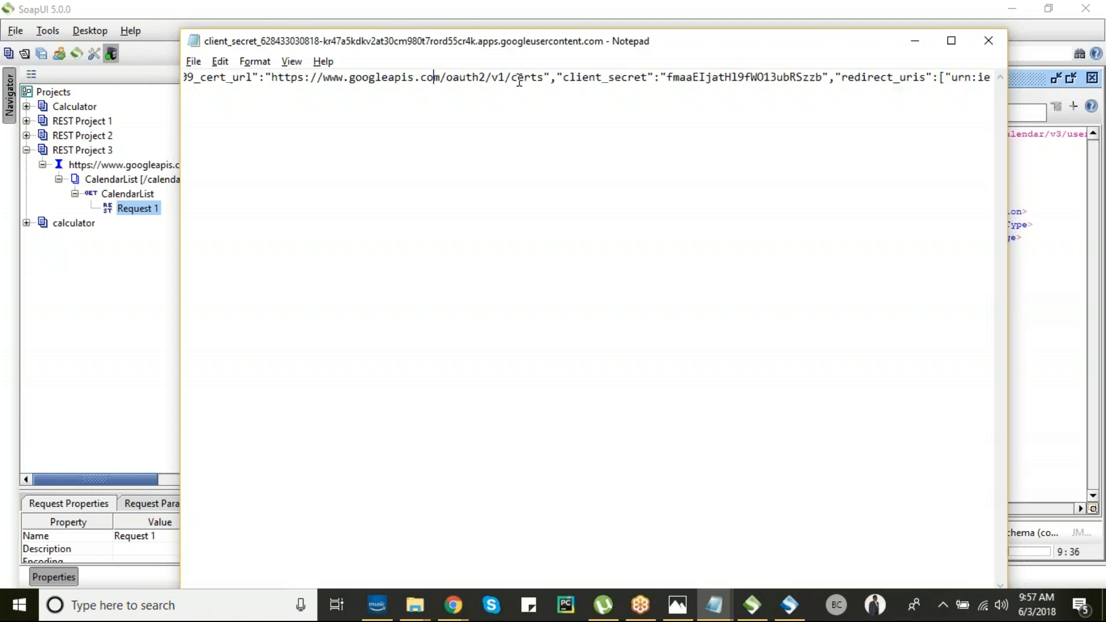
key(Left)
key(Left)
key(Left)
key(Left)
key(Left)
key(Left)
key(Left)
key(Left)
key(Left)
key(Left)
key(Left)
key(Left)
key(Left)
key(Left)
key(Left)
key(Left)
key(Left)
key(Left)
key(Left)
key(Left)
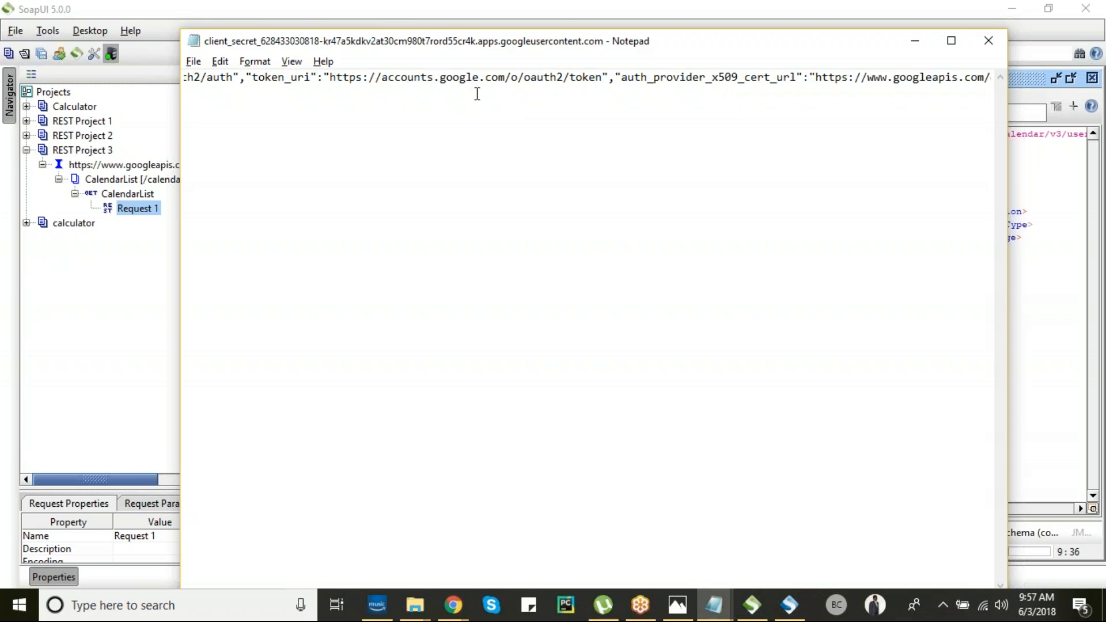
key(Left)
key(Left)
key(Left)
key(Left)
key(Left)
key(Left)
key(Left)
key(Left)
key(Left)
key(Left)
key(Left)
key(Left)
key(Left)
key(Left)
key(Left)
key(Left)
key(Left)
key(Left)
key(Left)
key(Left)
key(Left)
key(Left)
key(Left)
key(Left)
key(Left)
key(Left)
key(Left)
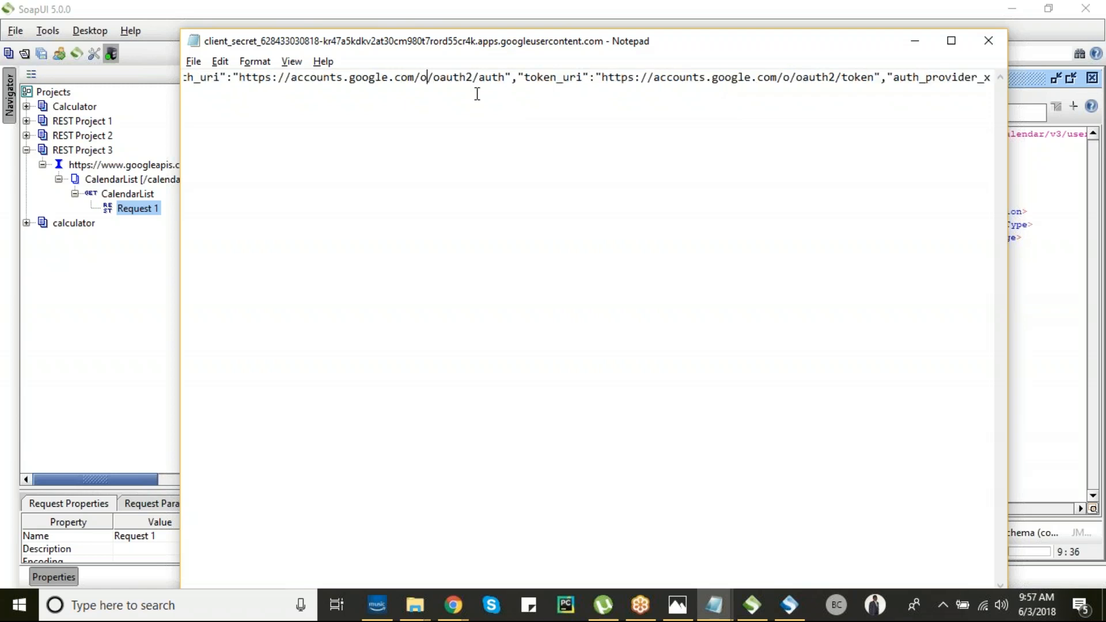
key(Left)
key(Left)
key(Left)
key(Left)
key(Left)
key(Left)
key(Left)
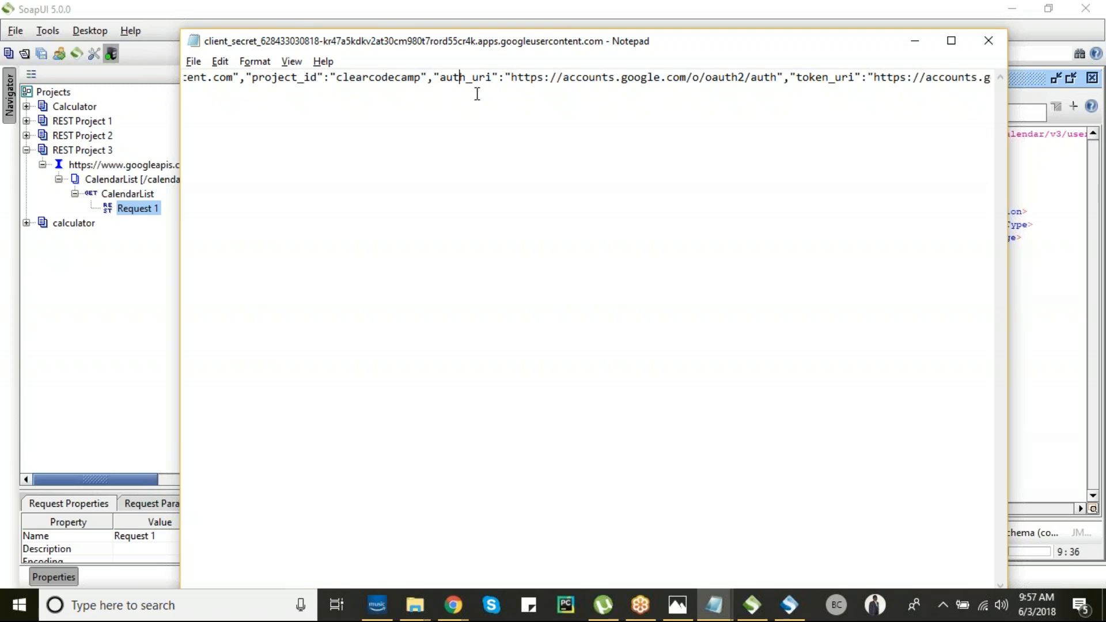
key(Right)
key(Right)
key(shift+Right)
key(shift+Right)
key(shift+Right)
key(shift+Right)
key(shift+Right)
key(shift+Right)
key(shift+Right)
key(shift+Right)
key(shift+Right)
key(shift+Right)
key(shift+Right)
key(shift+Right)
key(shift+Right)
key(shift+Right)
key(shift+Right)
key(shift+Right)
key(shift+Right)
key(shift+Right)
key(shift+Right)
key(shift+Right)
key(shift+Right)
key(ctrl+c)
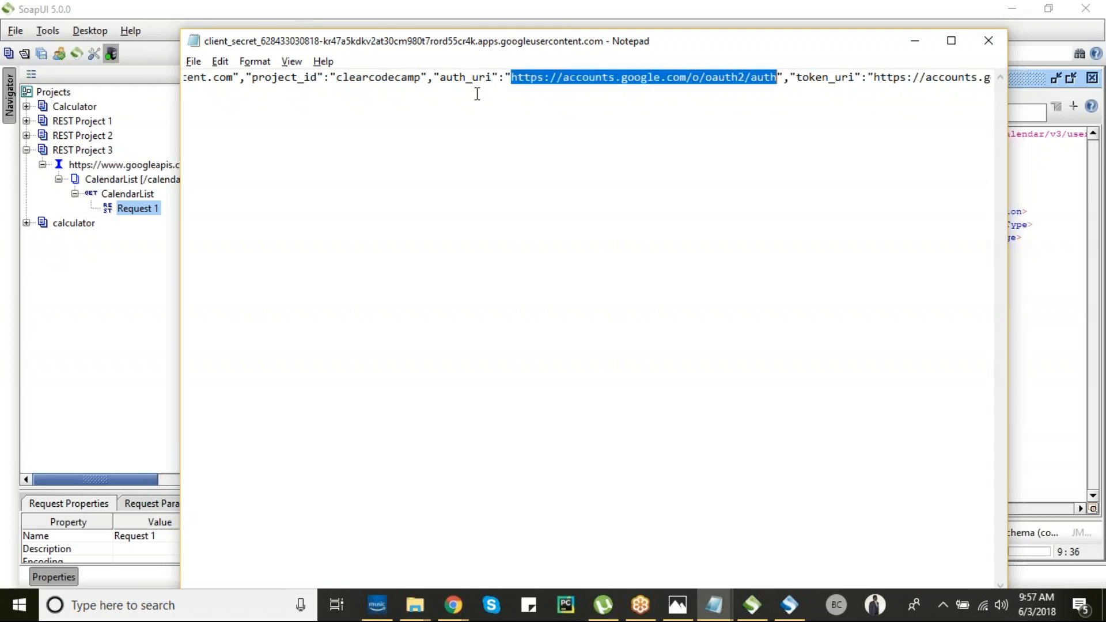
key(alt+Tab)
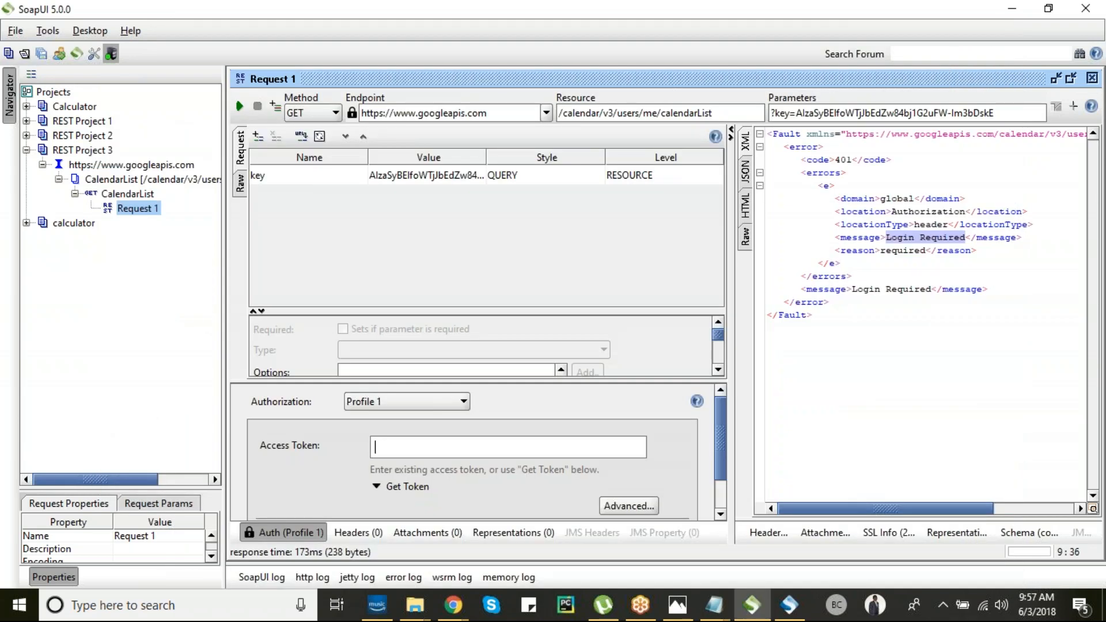
click(386, 486)
click(428, 285)
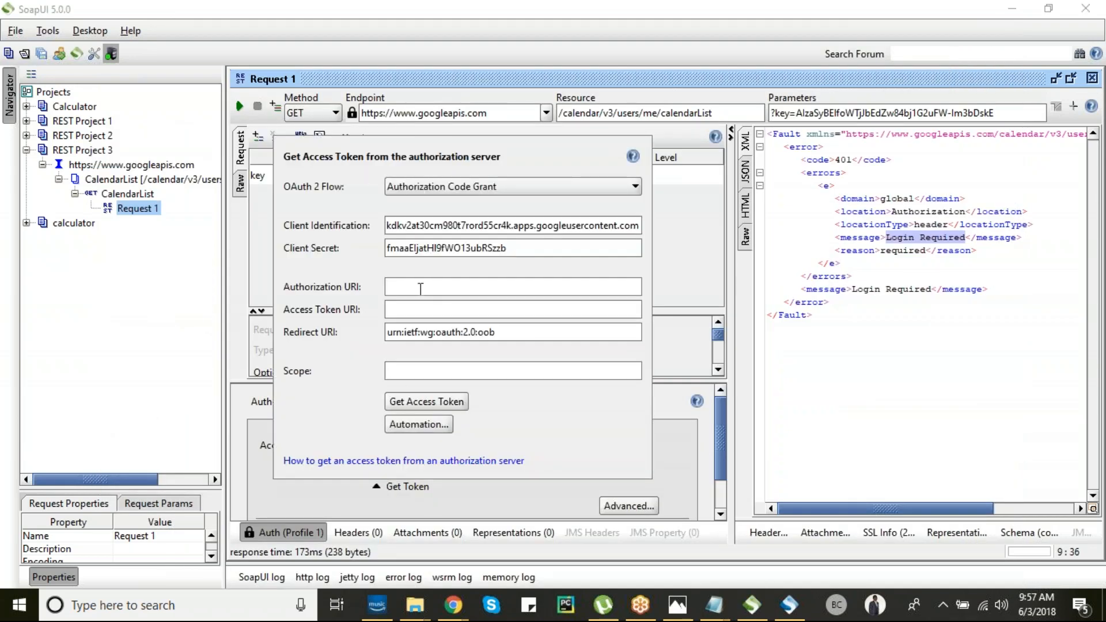
key(ctrl+v)
- Copy the token_uri address from the credentials file into the Access Token URI field
key(alt+Tab)
key(alt+Tab)
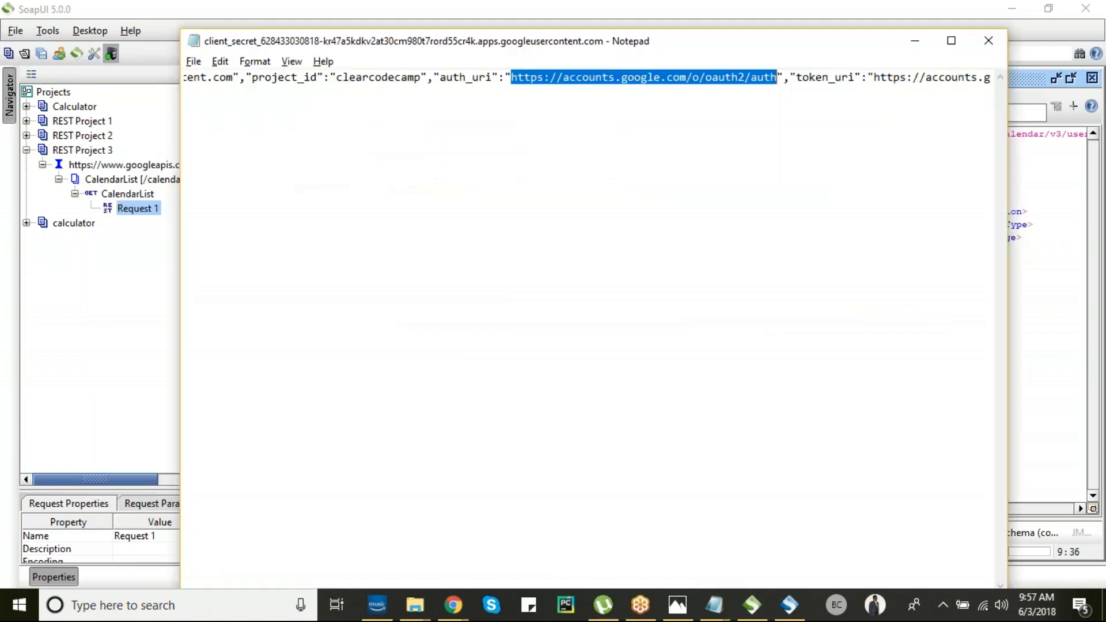
click(790, 77)
mouse_move(875, 77)
mouse_down()
mouse_move(988, 77)
mouse_move(811, 76)
mouse_move(875, 77)
mouse_up()
key(ctrl+c)
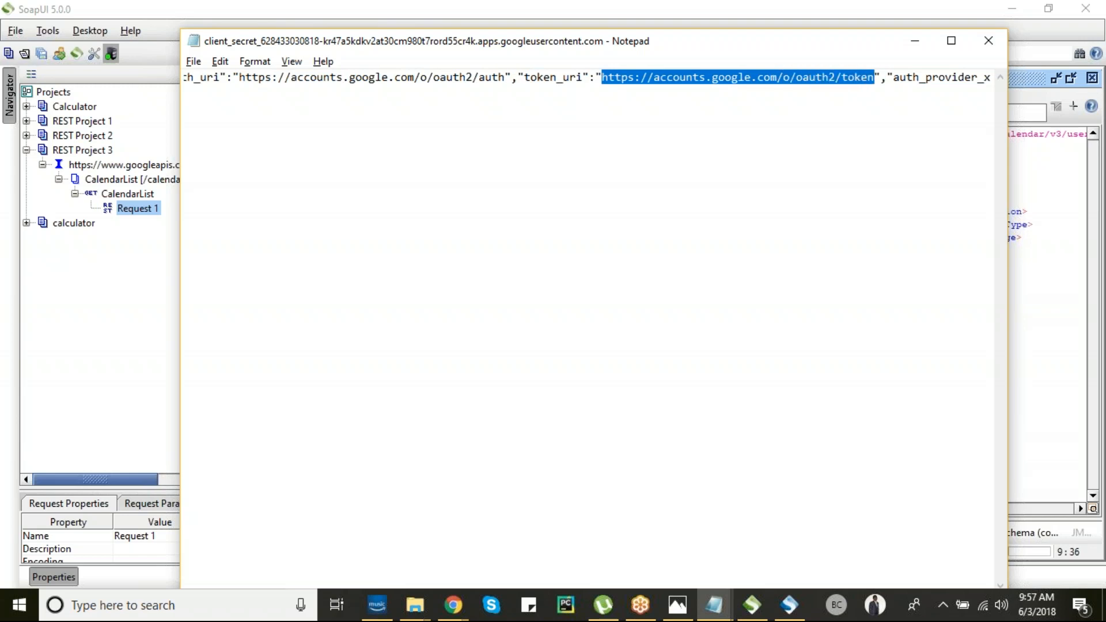
key(alt+Tab)
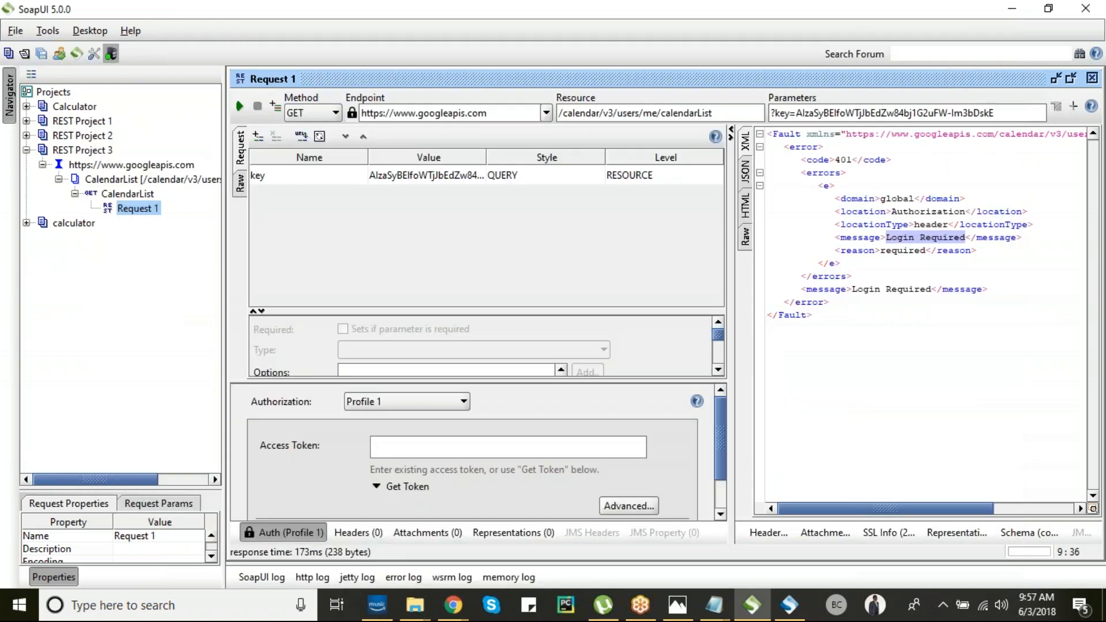
click(389, 487)
click(423, 306)
key(ctrl+v)
click(436, 370)
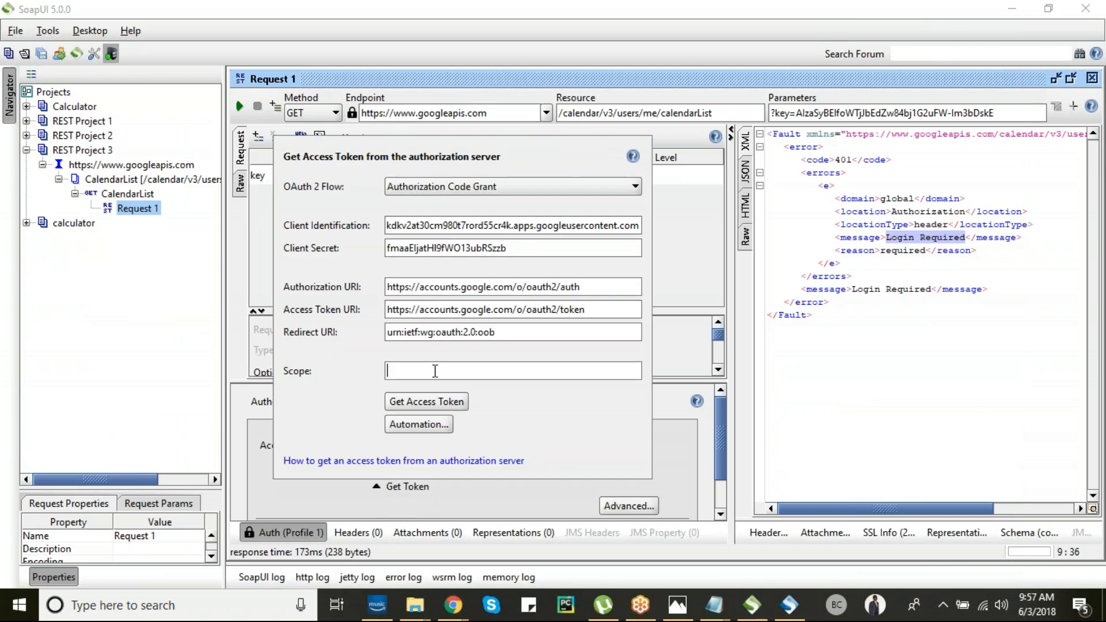
key(alt+Tab)
key(alt+Tab)
key(alt+Tab)
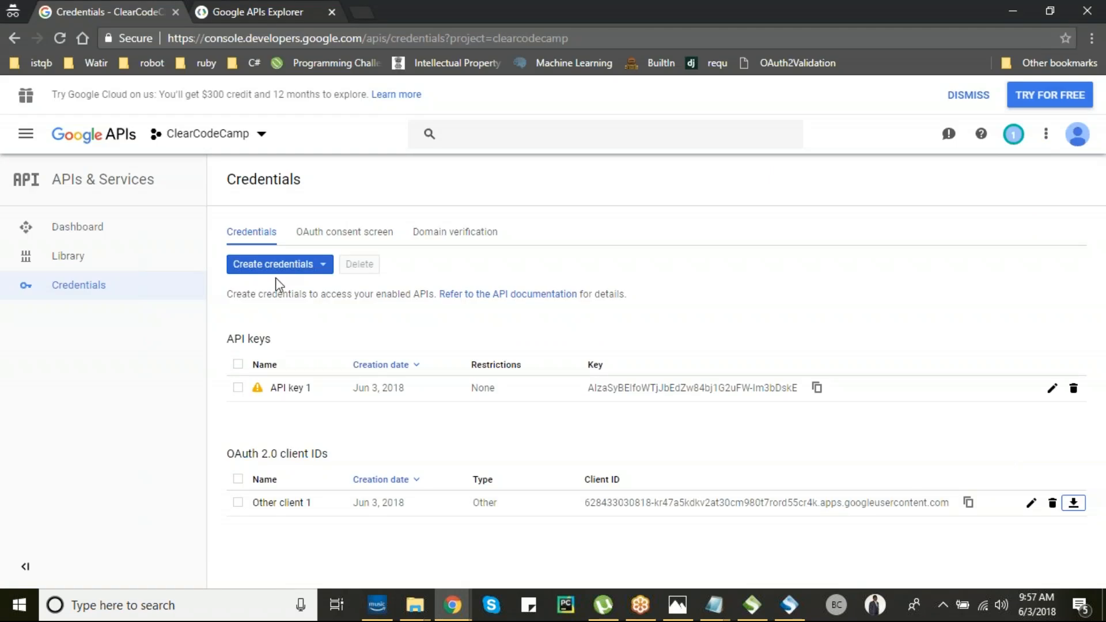
- Search the API Library for 'calendar' and try the Google Calendar API in the APIs Explorer
click(76, 235)
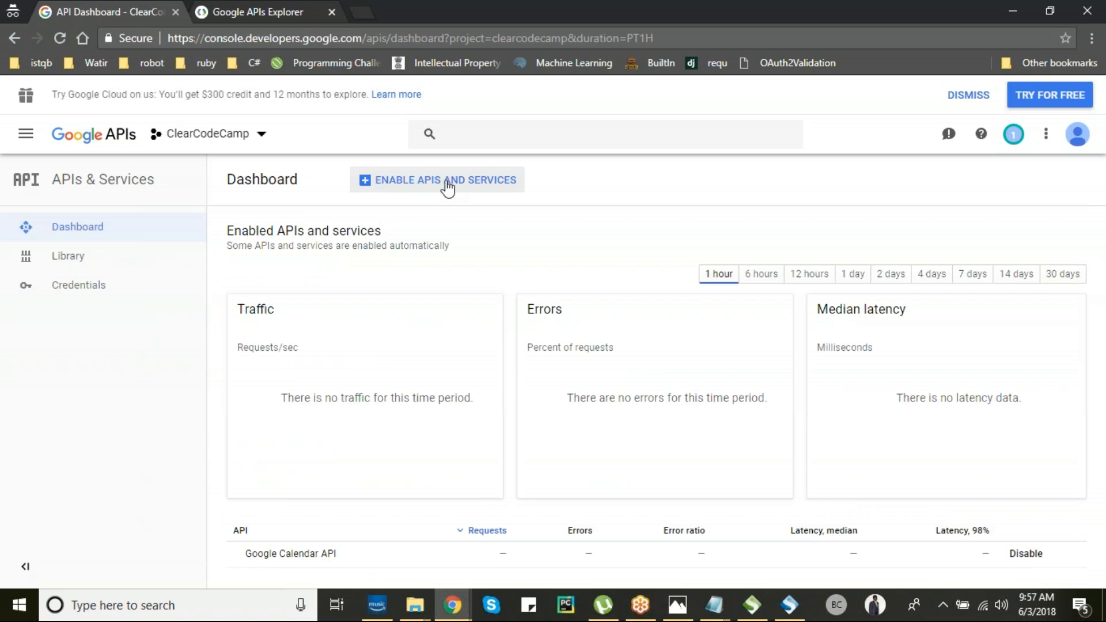
click(120, 255)
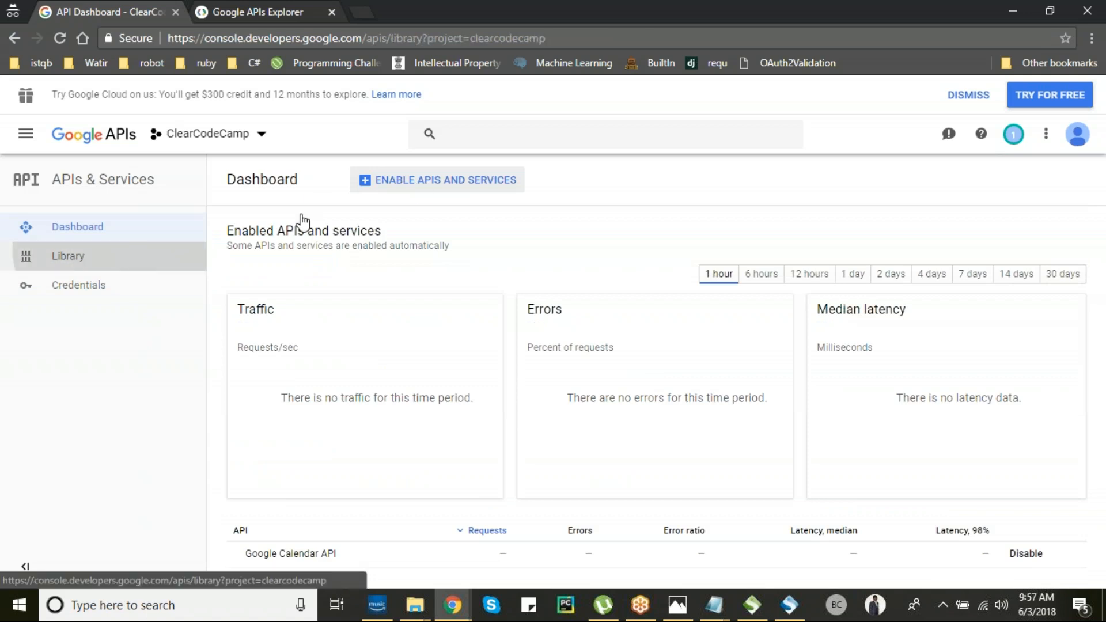
text(ca)
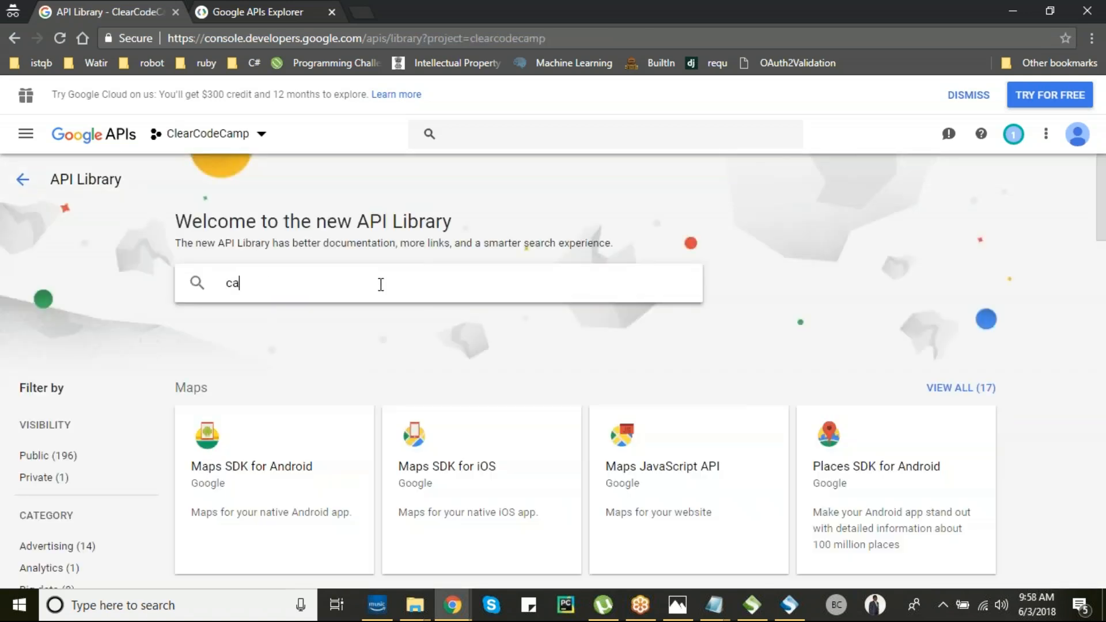
text(lendar)
key(Return)
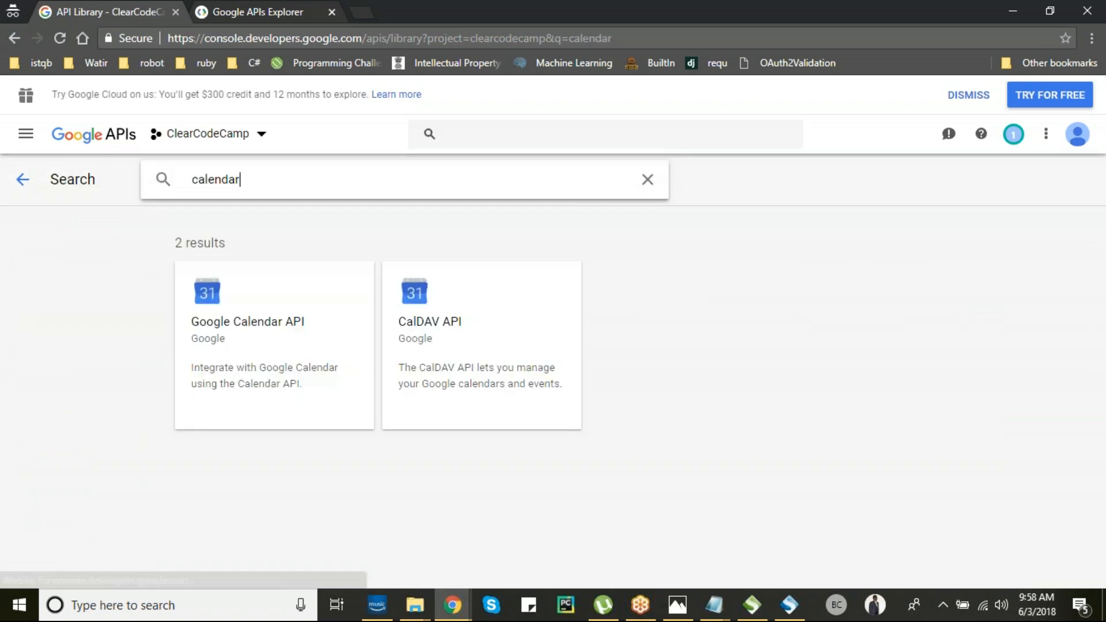
click(274, 324)
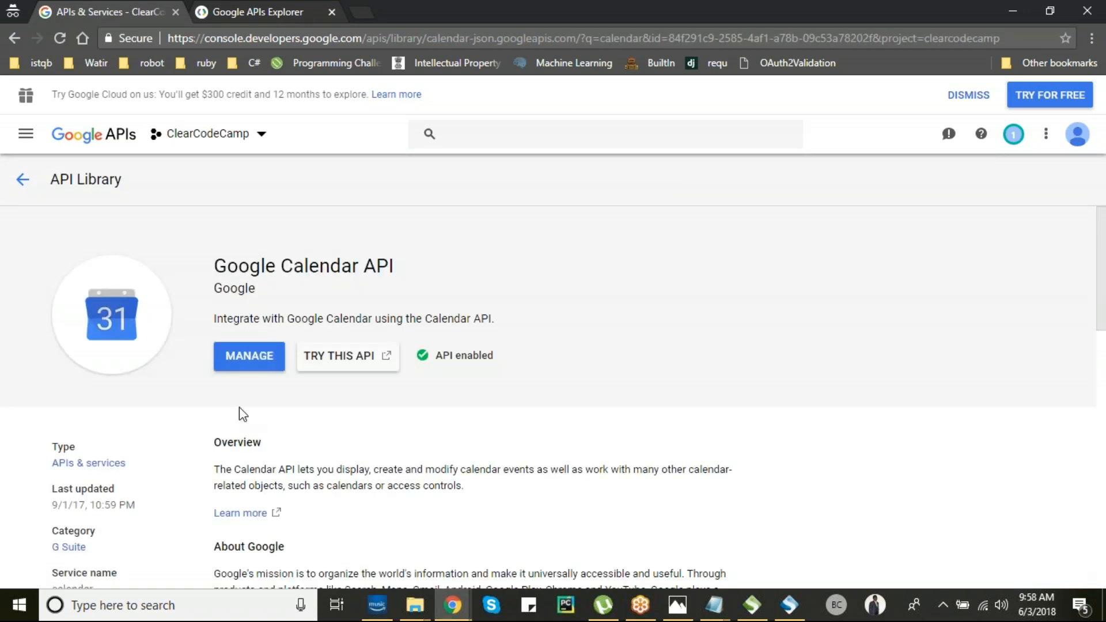
click(340, 358)
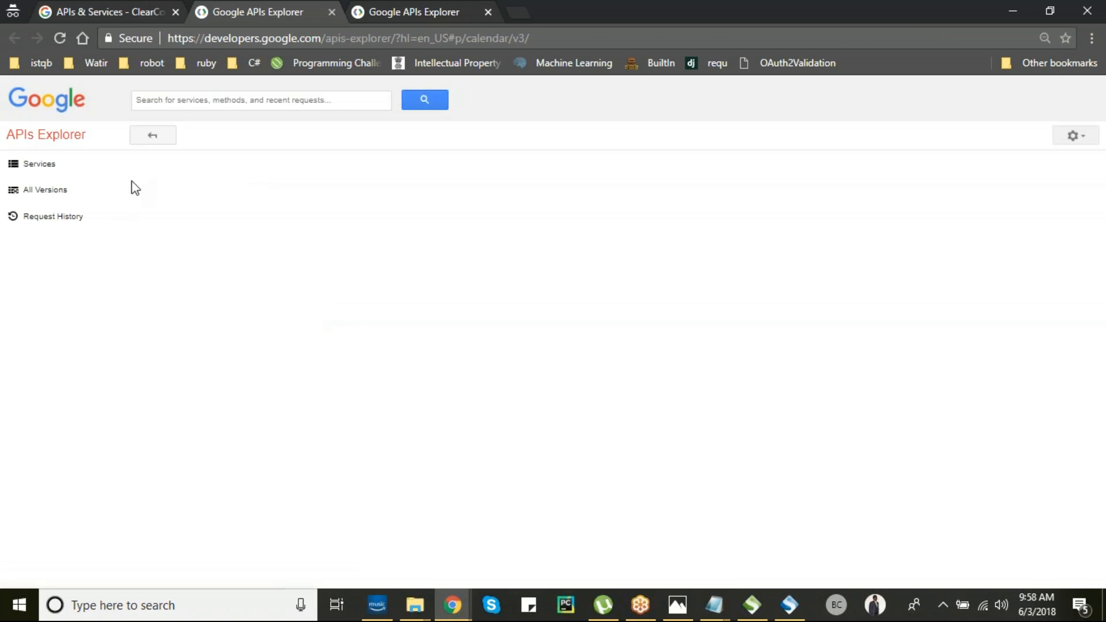
- Search the APIs Explorer for 'calendarlist' and open the calendarList.list method
click(262, 103)
text(calendarlist)
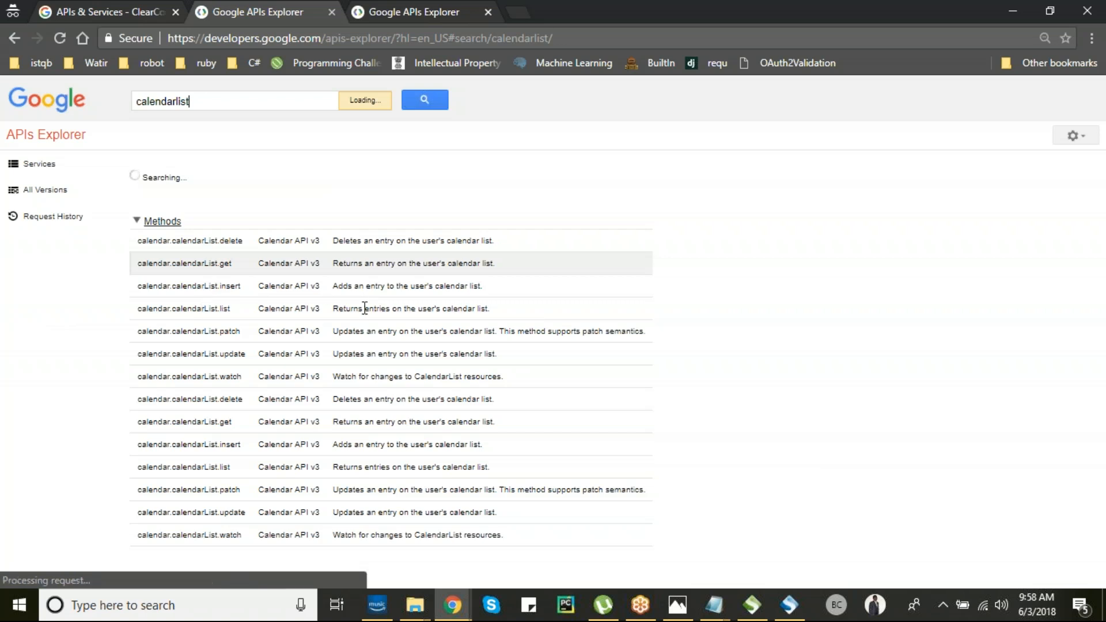
click(150, 309)
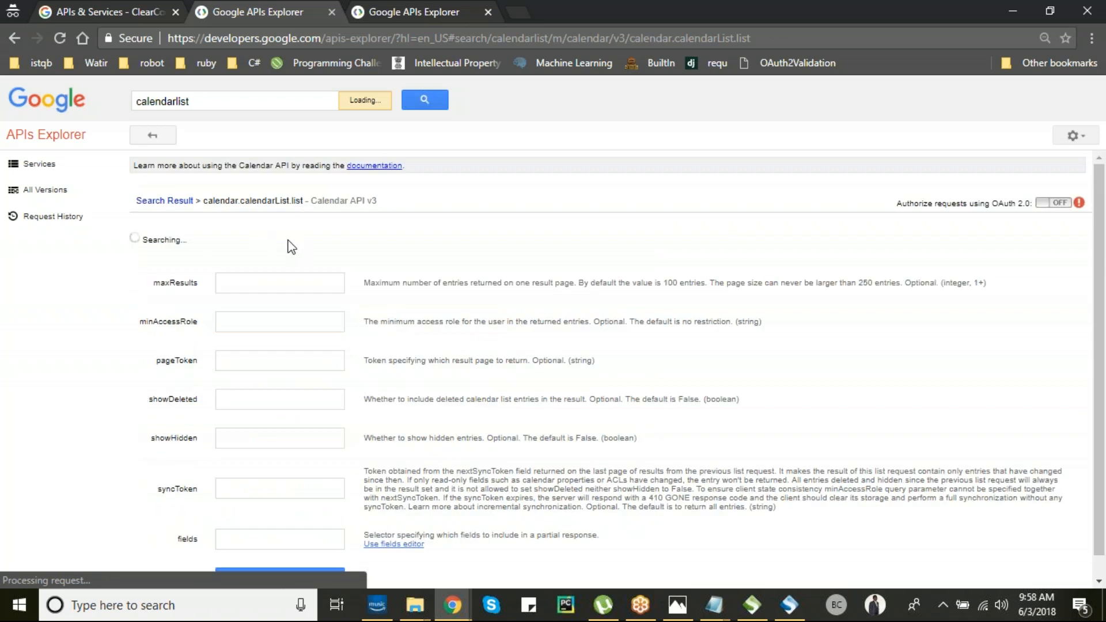
scroll(292, 247, down, 1)
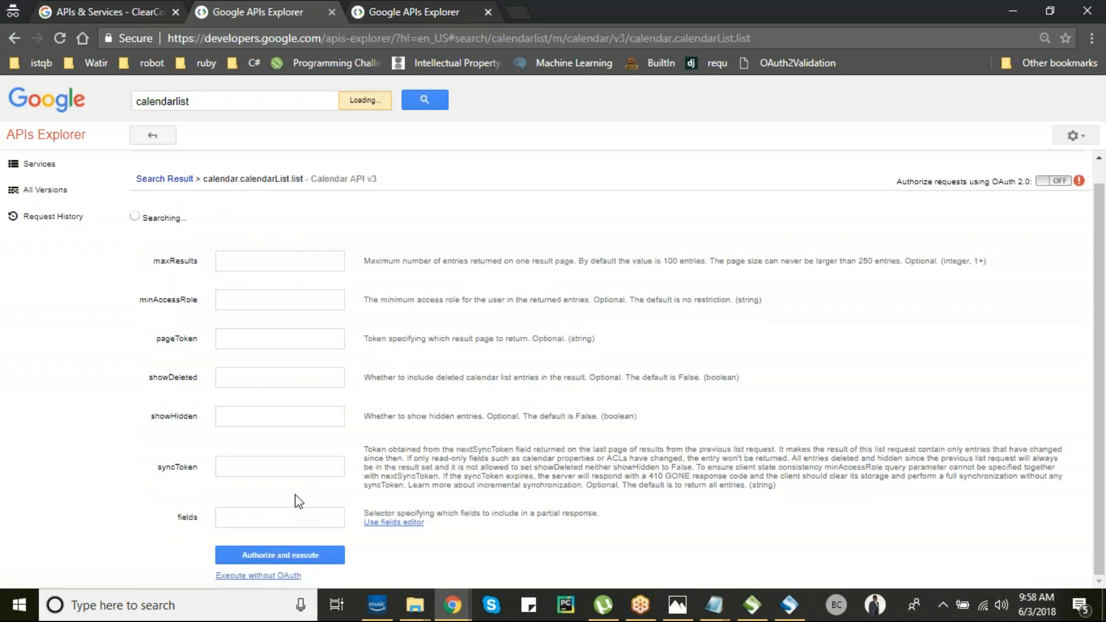
- Authorize and execute calendarList.list, review the 200 response, then reopen its method page
click(287, 555)
click(454, 417)
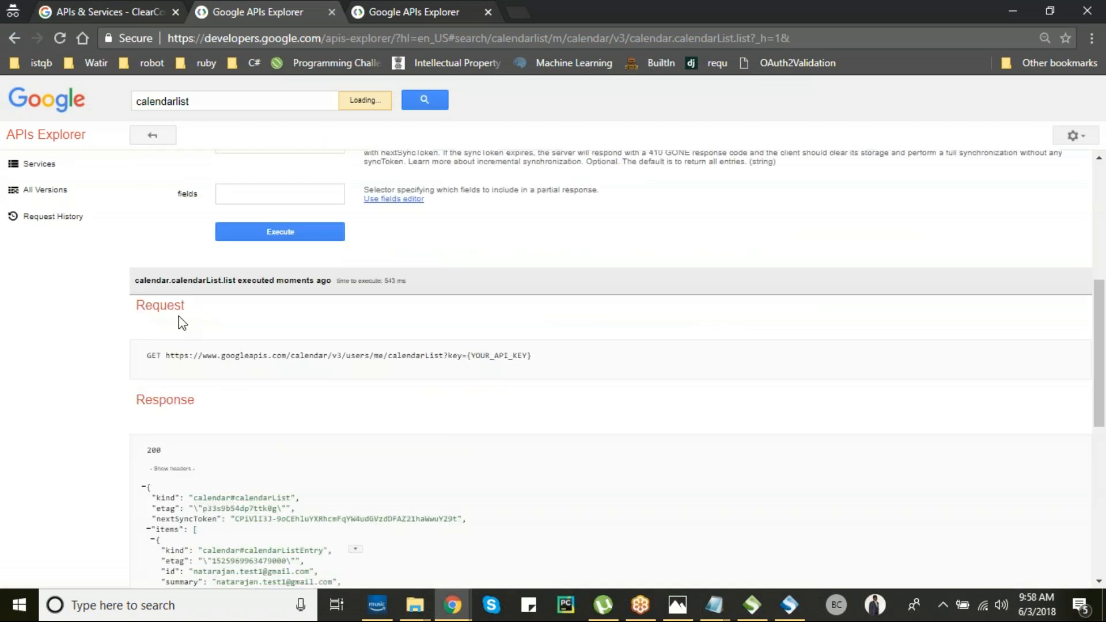
scroll(213, 296, up, 3)
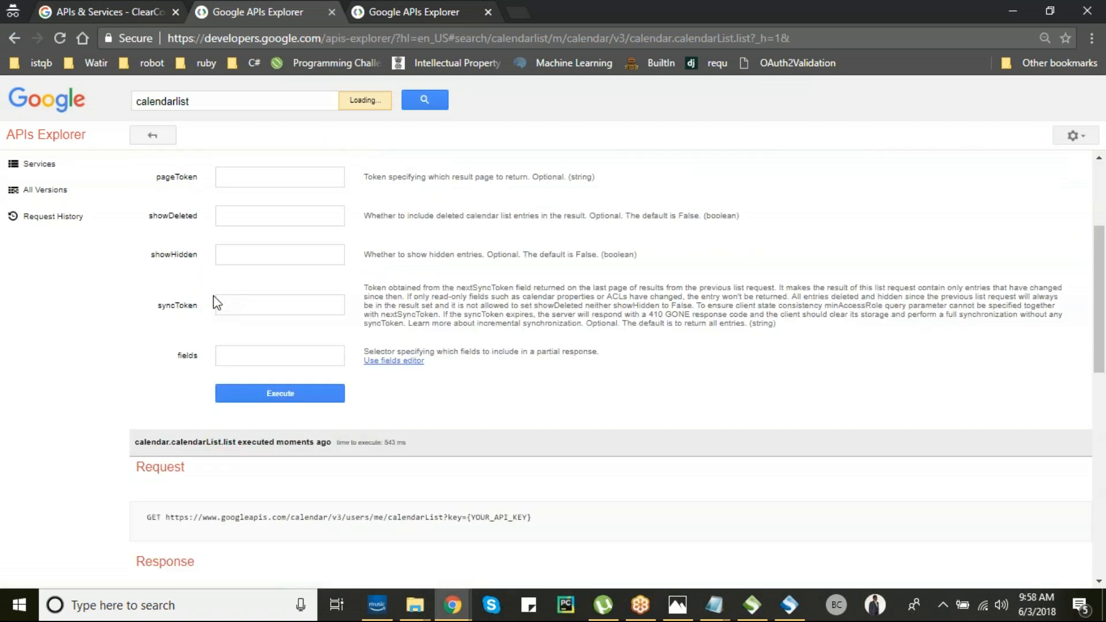
scroll(213, 296, up, 3)
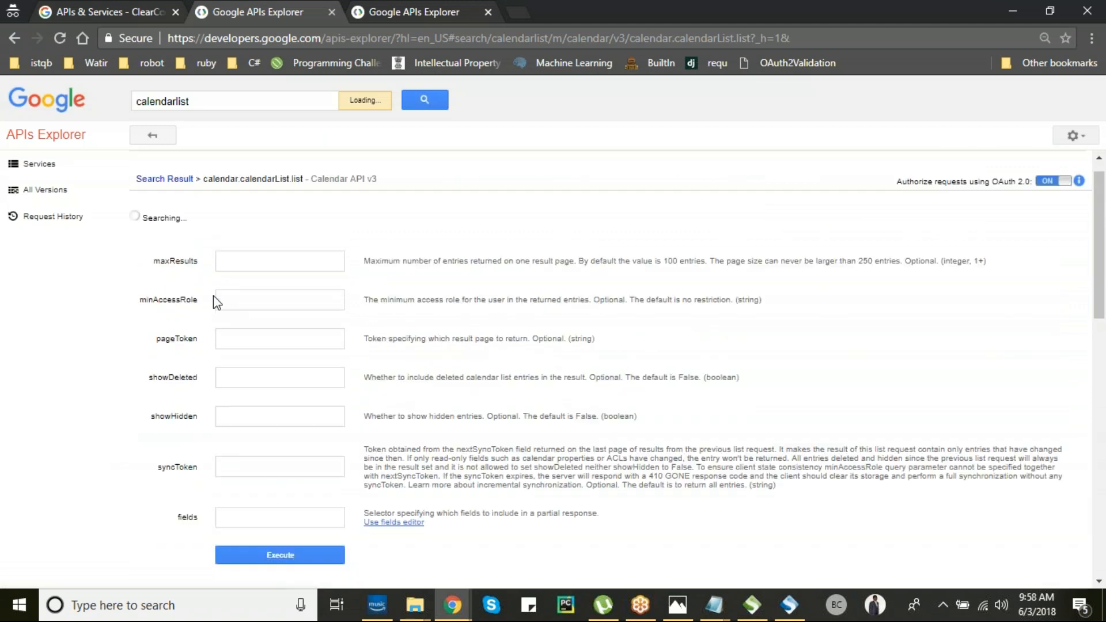
scroll(213, 295, down, 4)
scroll(213, 295, down, 5)
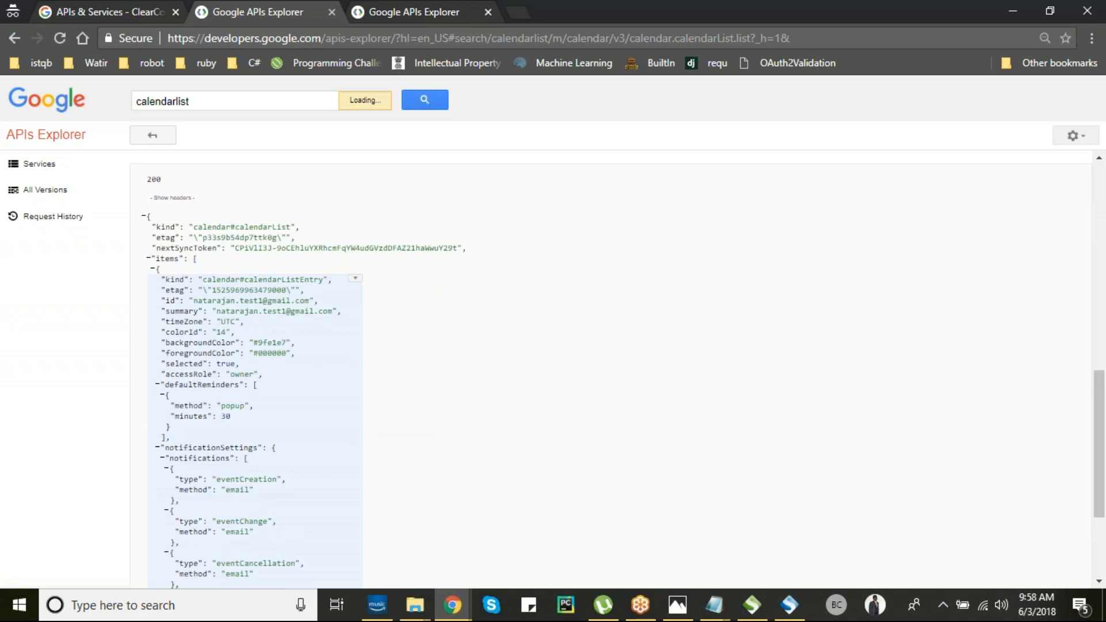
scroll(213, 295, up, 9)
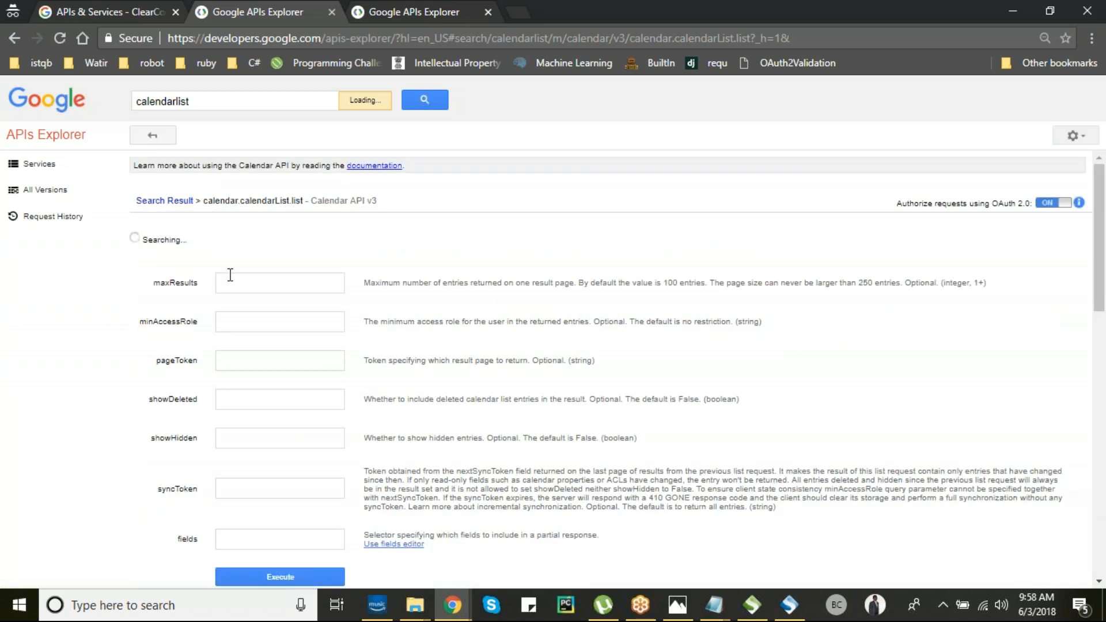
click(154, 136)
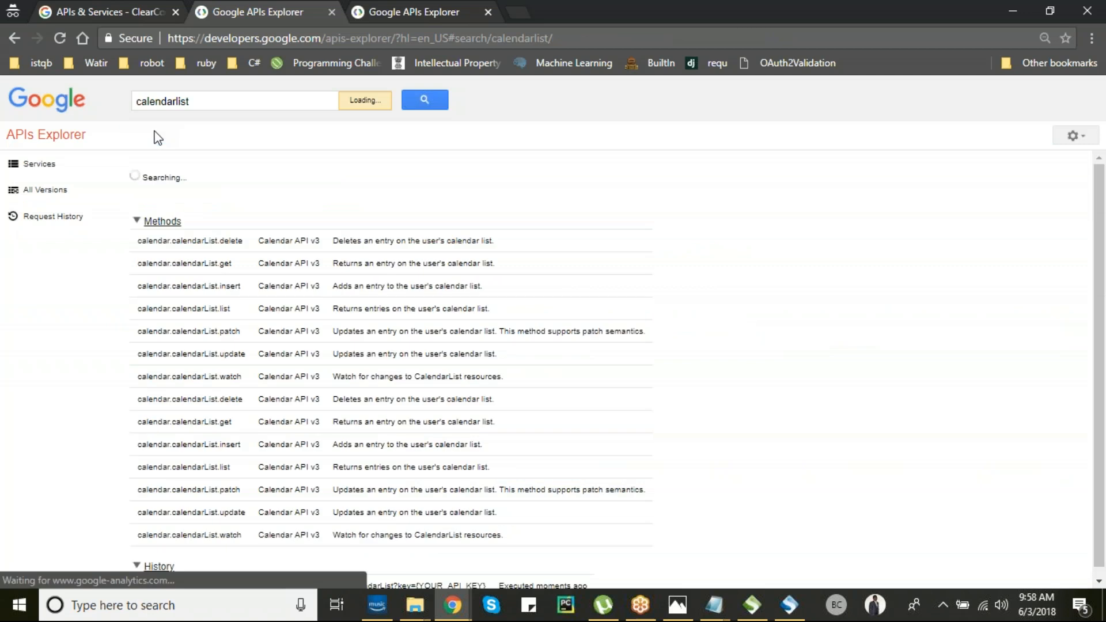
click(207, 314)
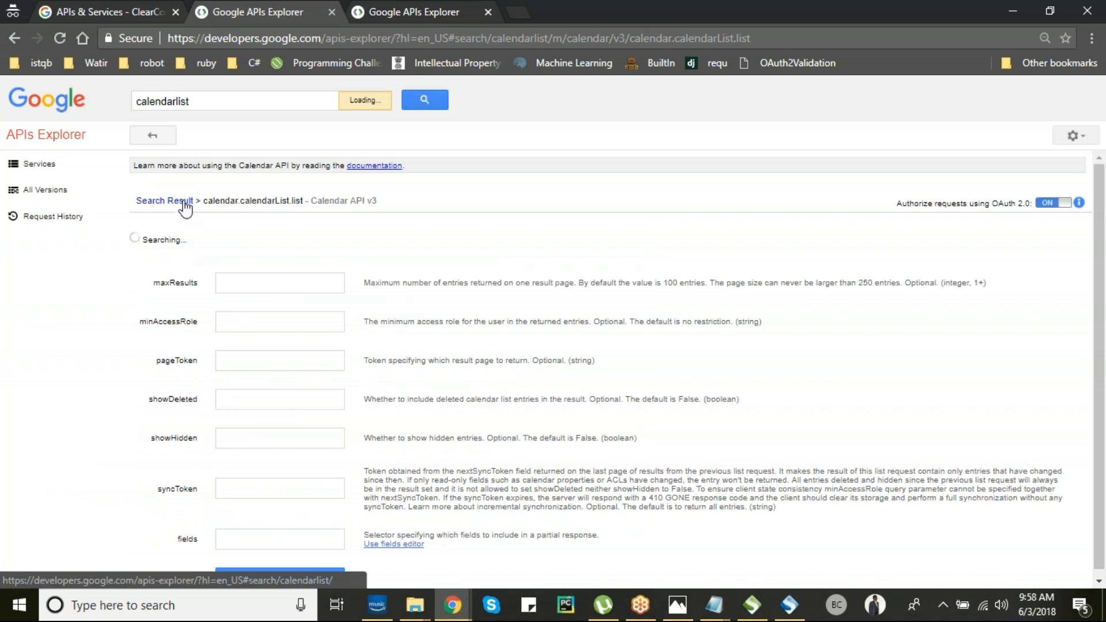
- Rearrange browser tabs, closing the APIs Explorer and returning to the Calendar API documentation
click(373, 166)
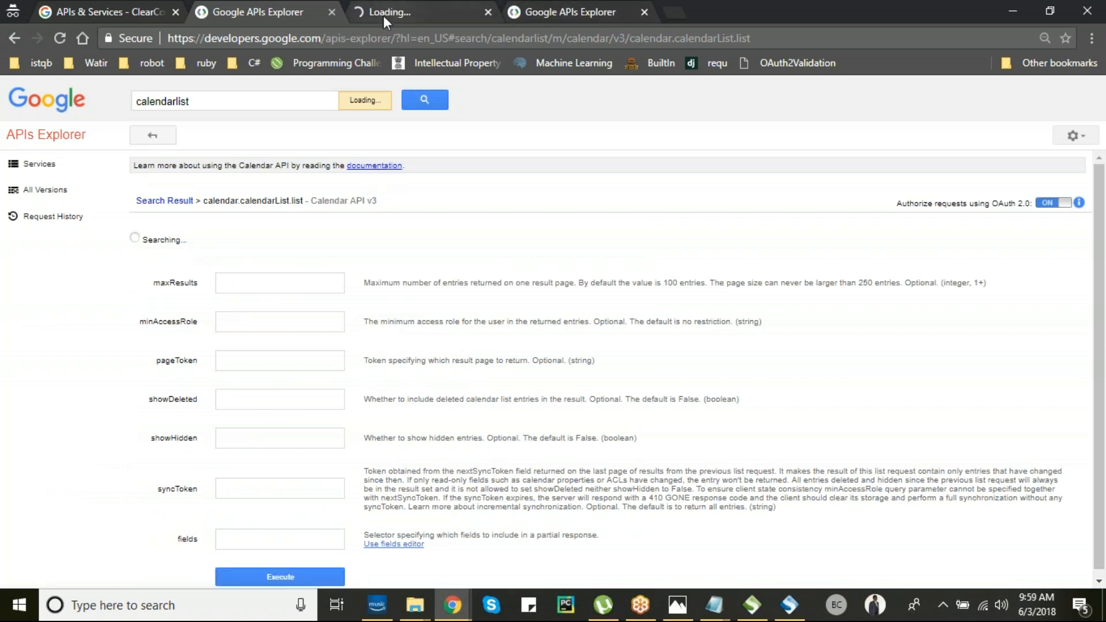
click(47, 230)
click(39, 166)
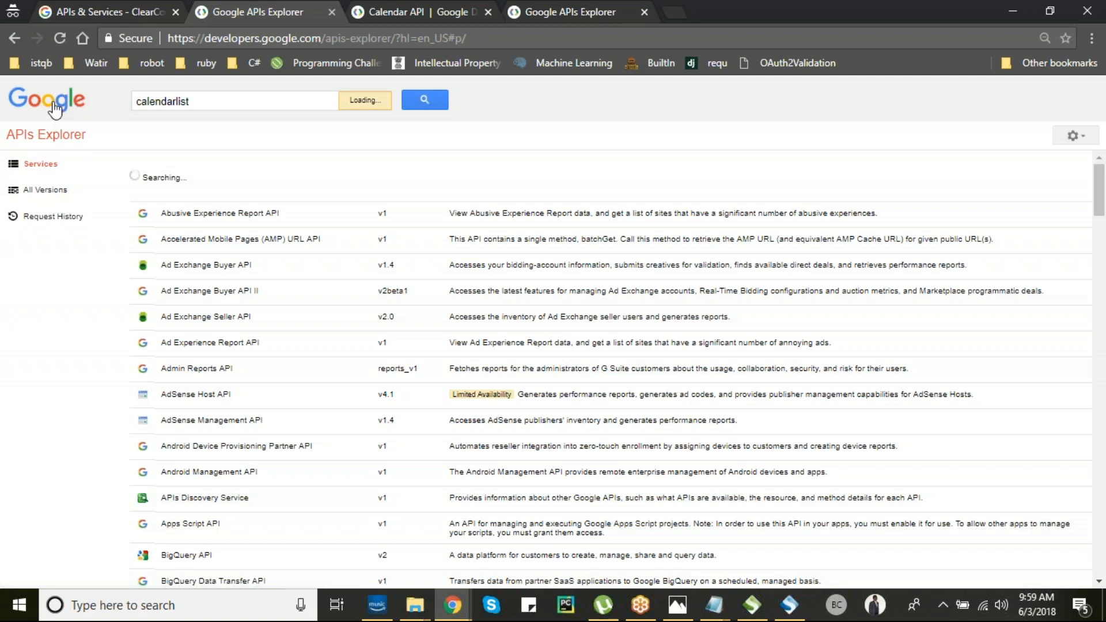
key(ctrl+l)
text(cons)
key(Return)
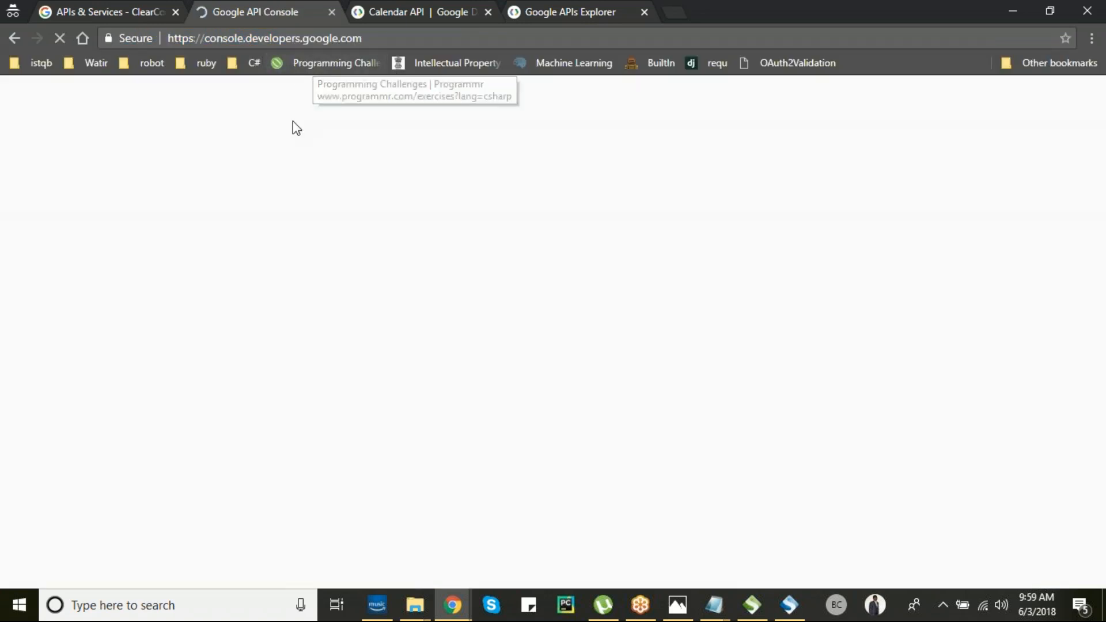
click(563, 12)
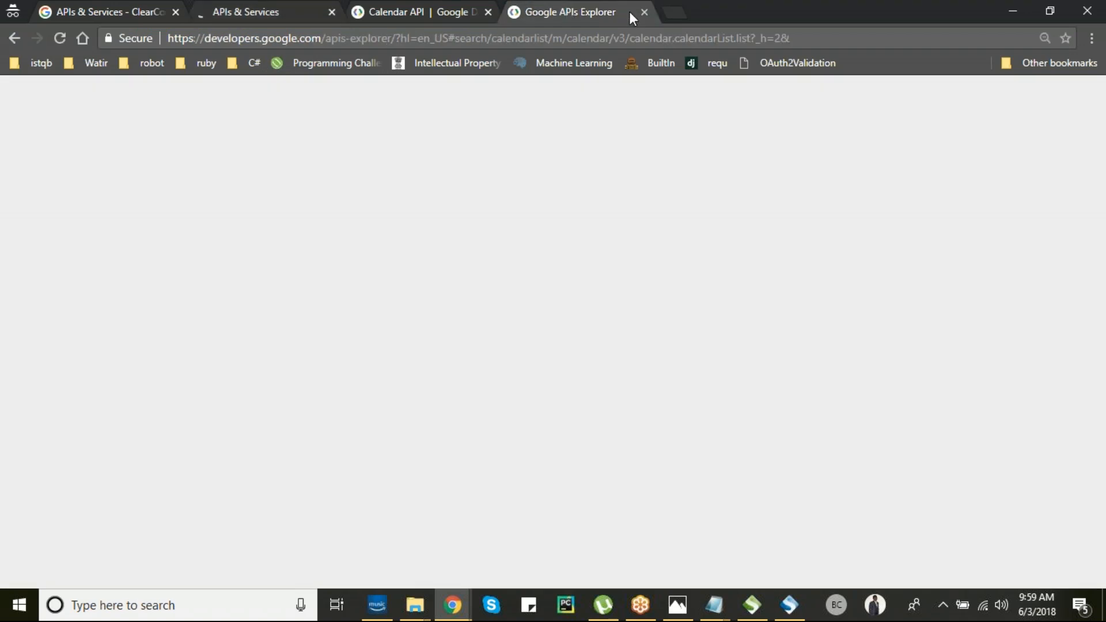
click(279, 12)
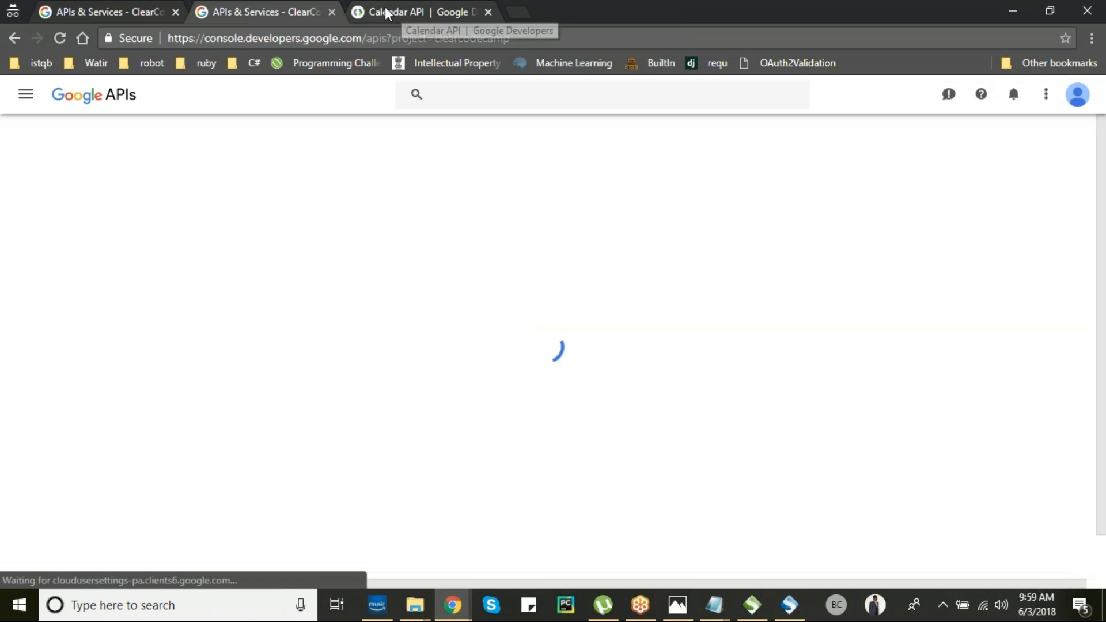
click(401, 13)
click(259, 12)
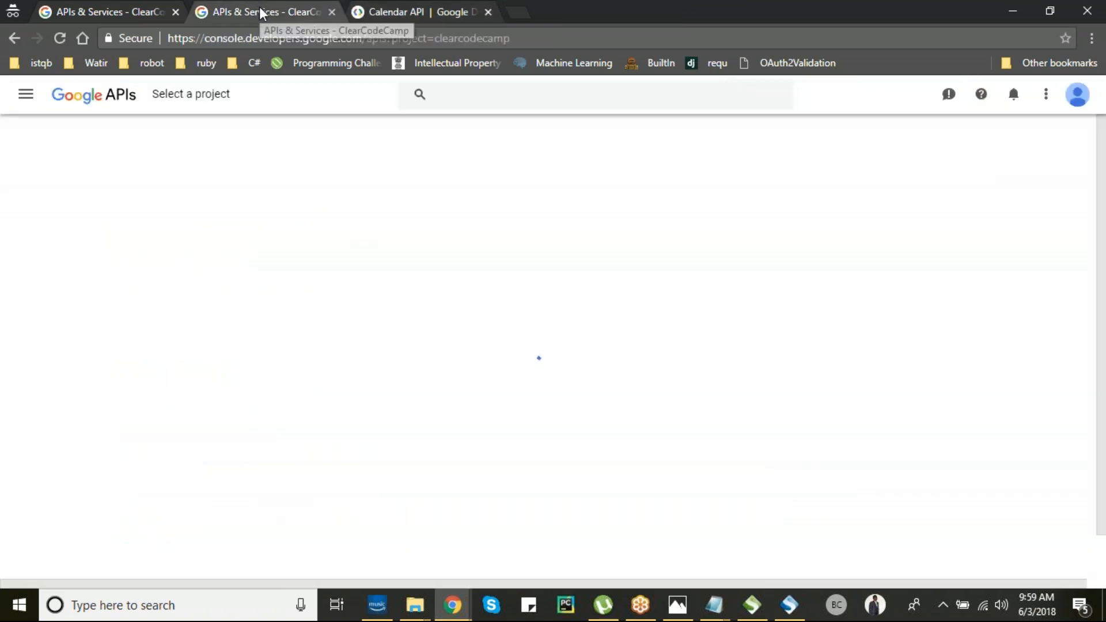
click(421, 13)
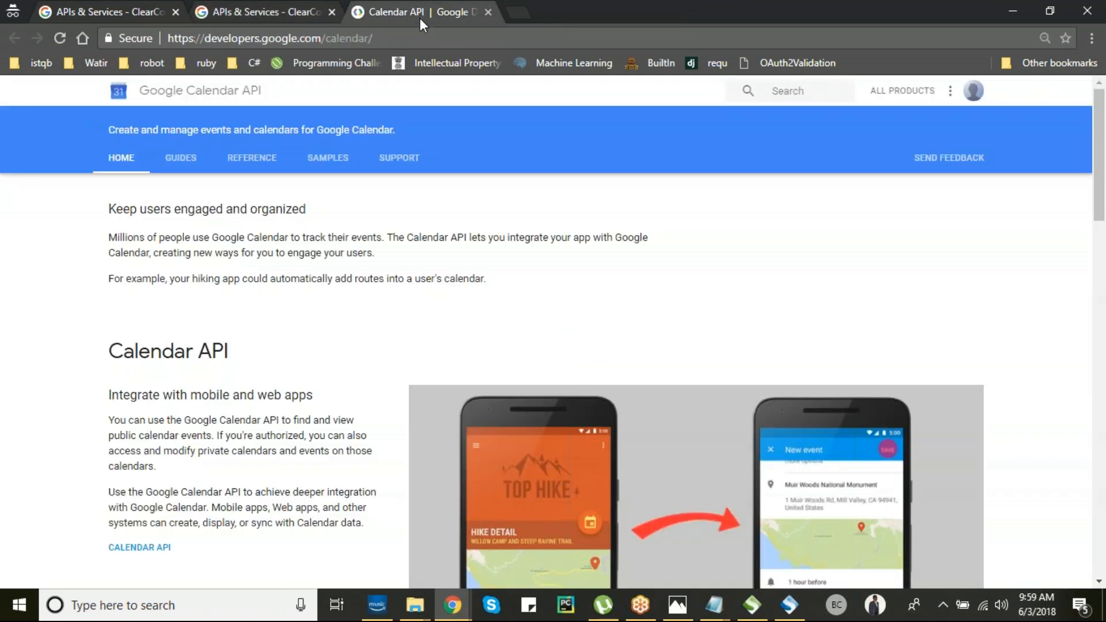
- Open the Calendar API reference and the CalendarList list method page
click(181, 162)
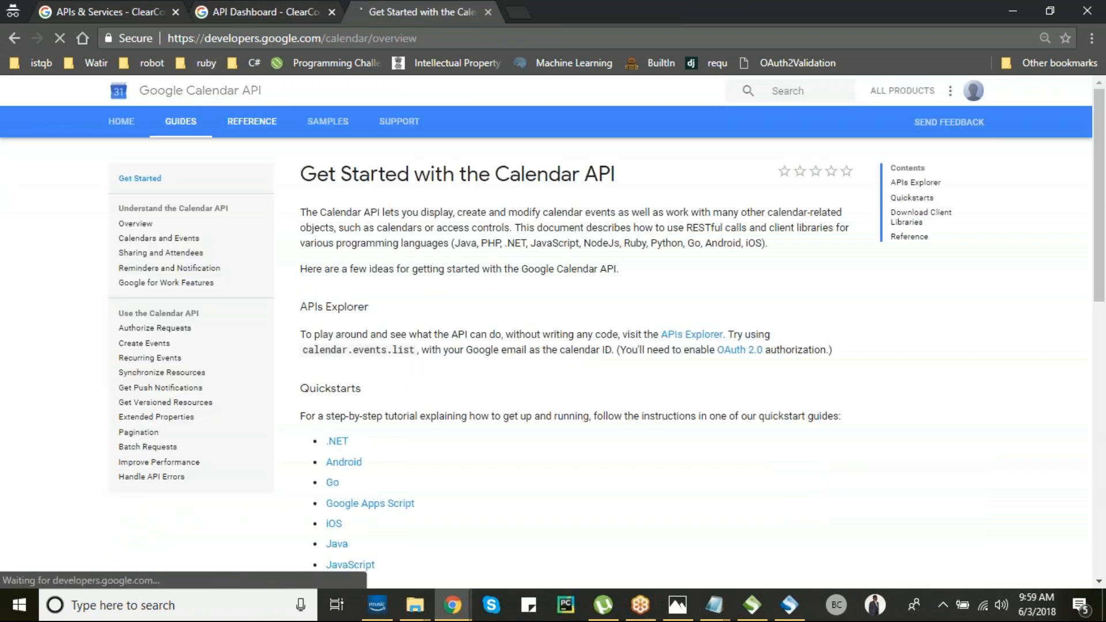
click(255, 125)
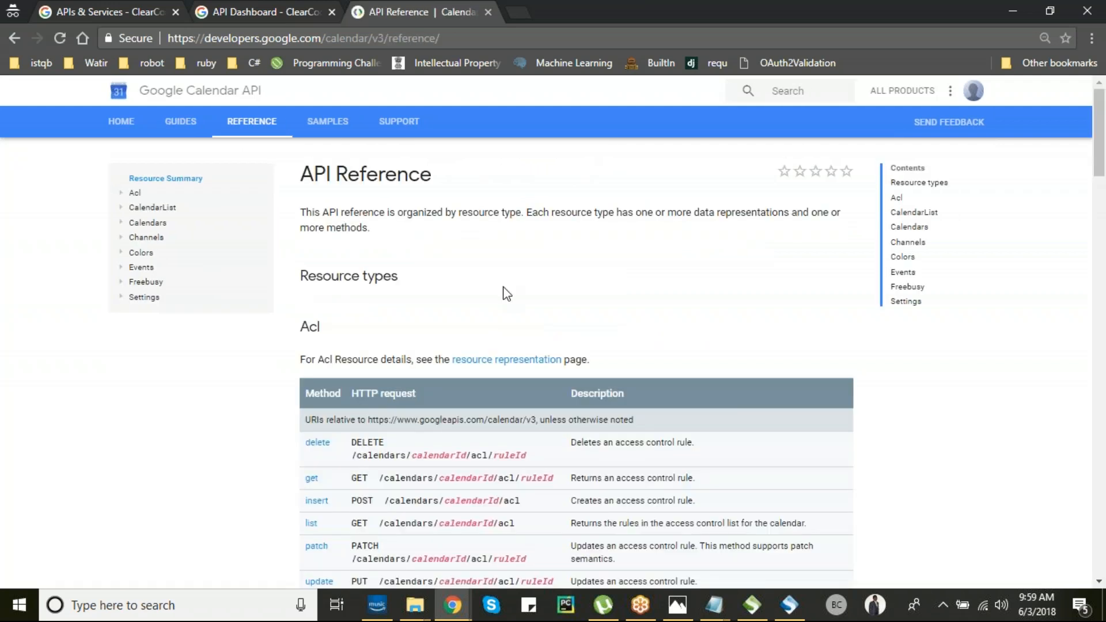
scroll(503, 294, down, 3)
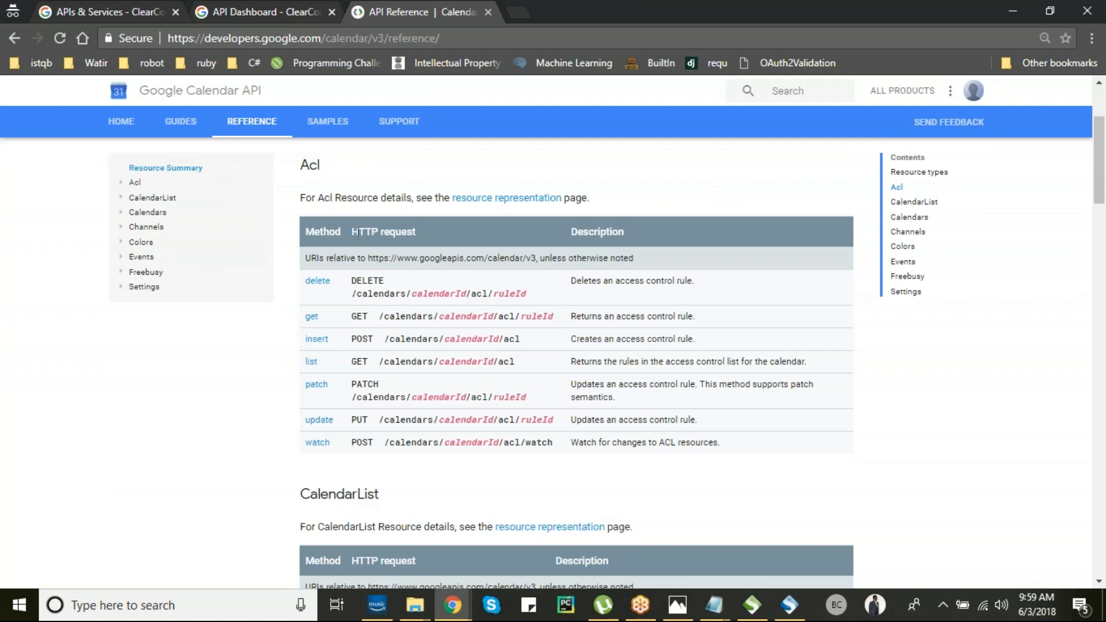
scroll(363, 394, down, 4)
scroll(363, 393, down, 15)
scroll(363, 394, down, 15)
scroll(363, 393, up, 15)
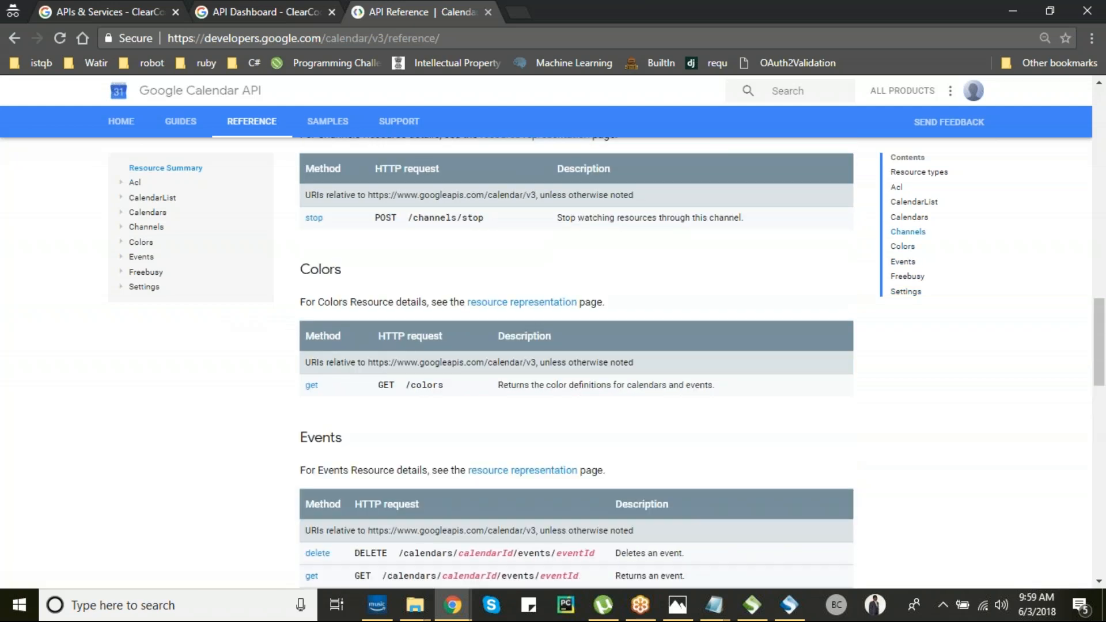
click(150, 197)
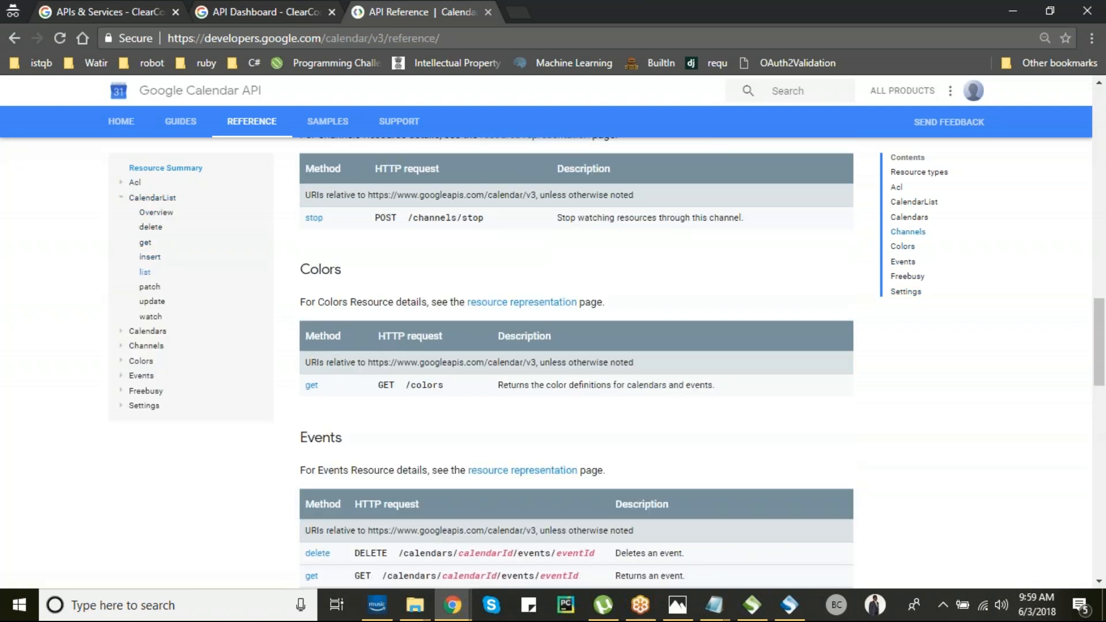
click(146, 273)
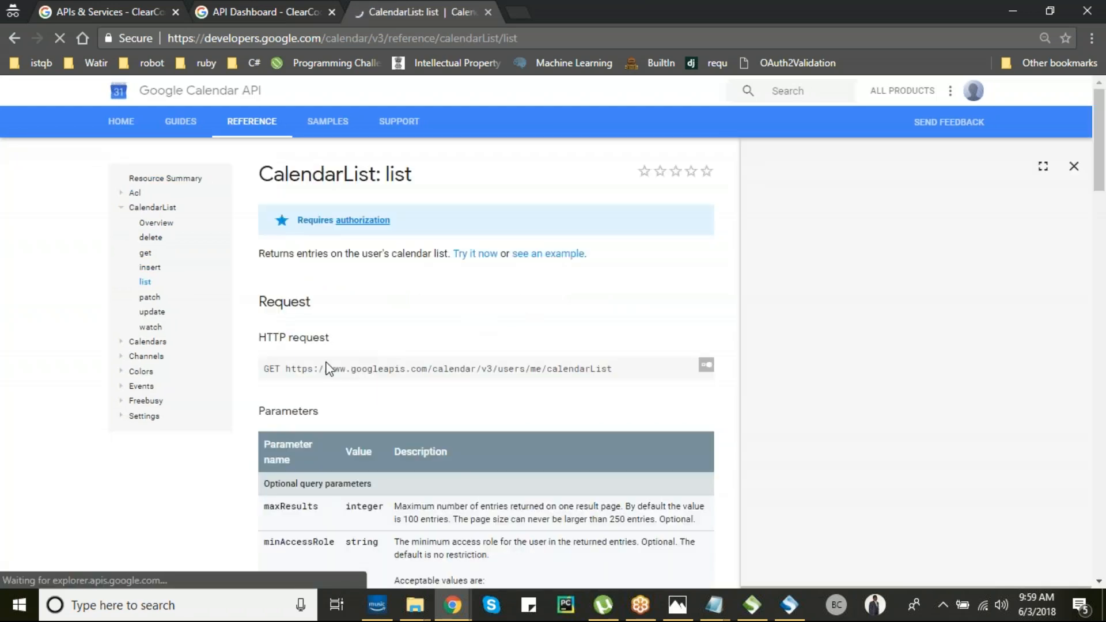
drag(287, 369, 602, 369)
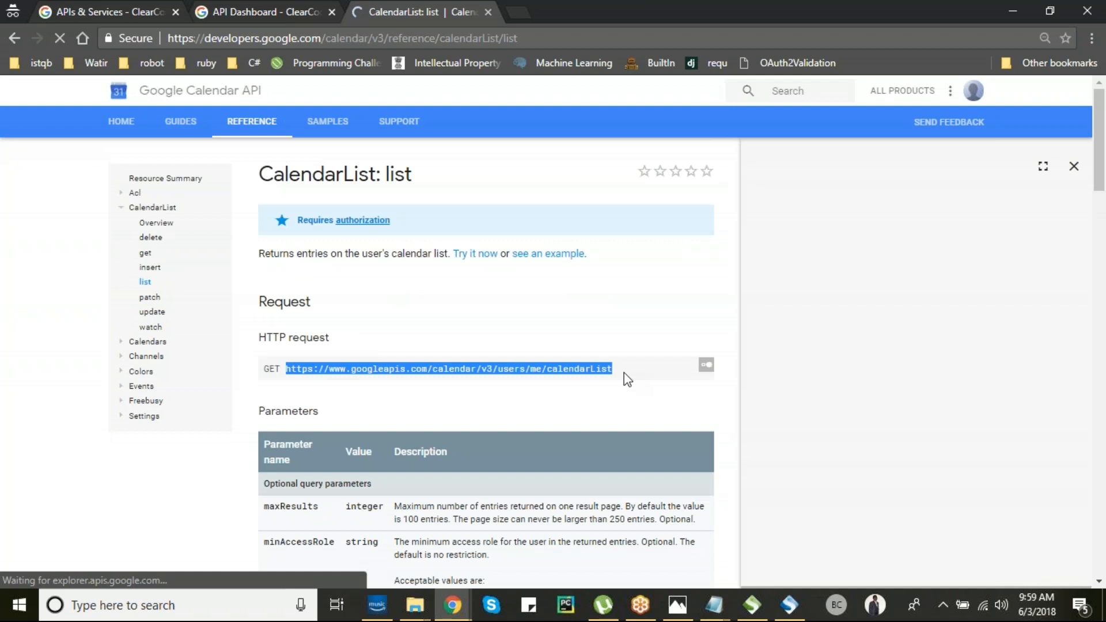
click(545, 411)
scroll(545, 410, down, 1)
scroll(545, 411, down, 12)
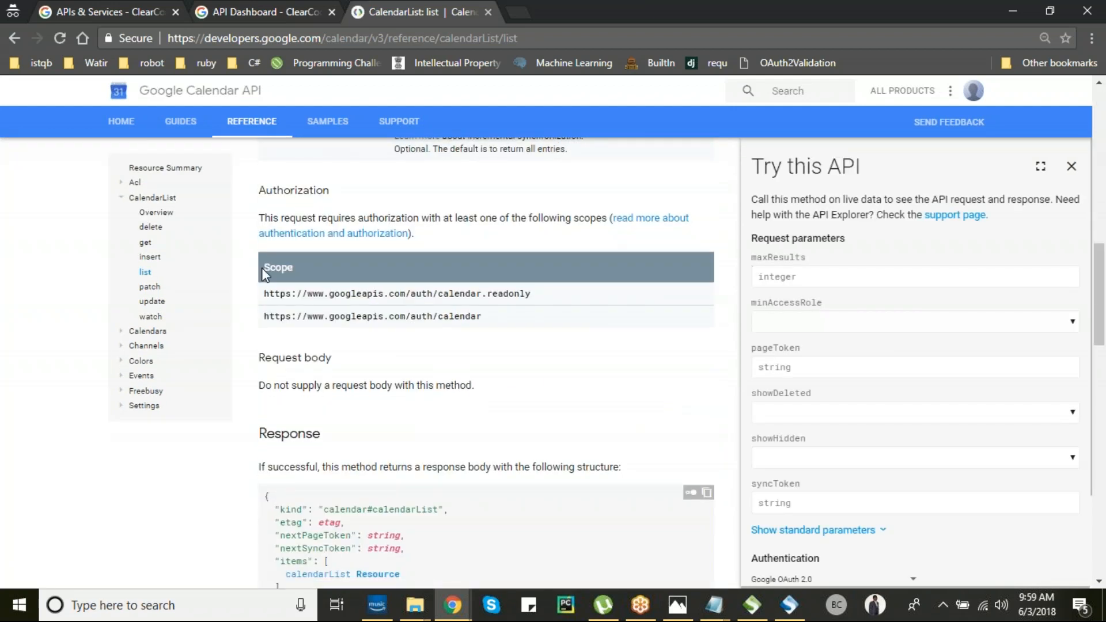
drag(267, 319, 482, 317)
key(ctrl+c)
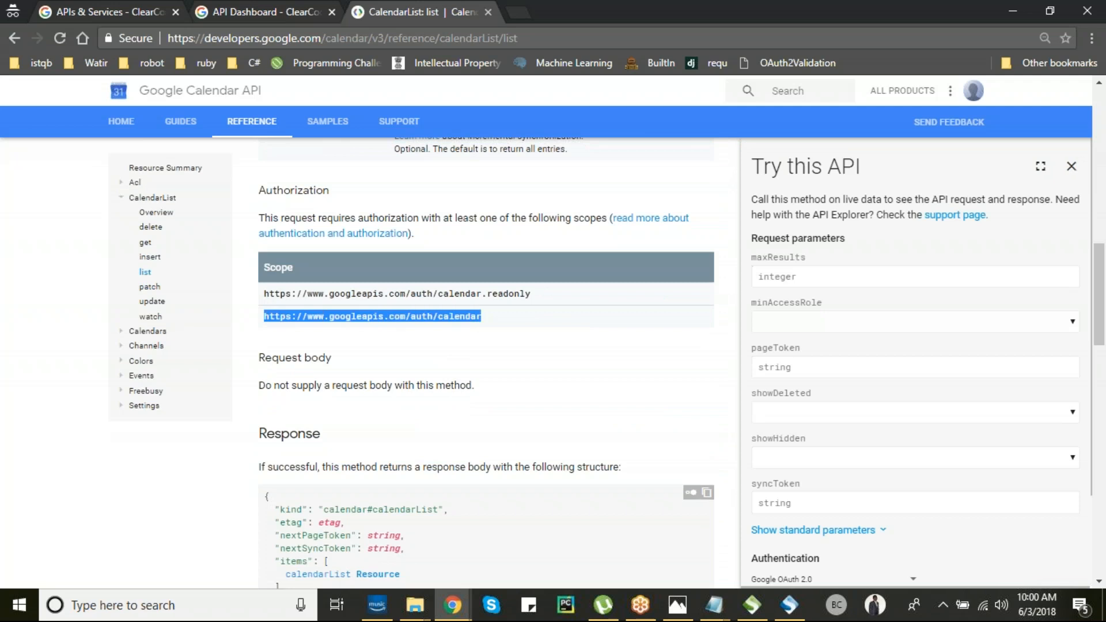
key(alt+Tab)
- Paste the calendar scope and get an access token, signing in to Google and allowing calendar access
key(ctrl+v)
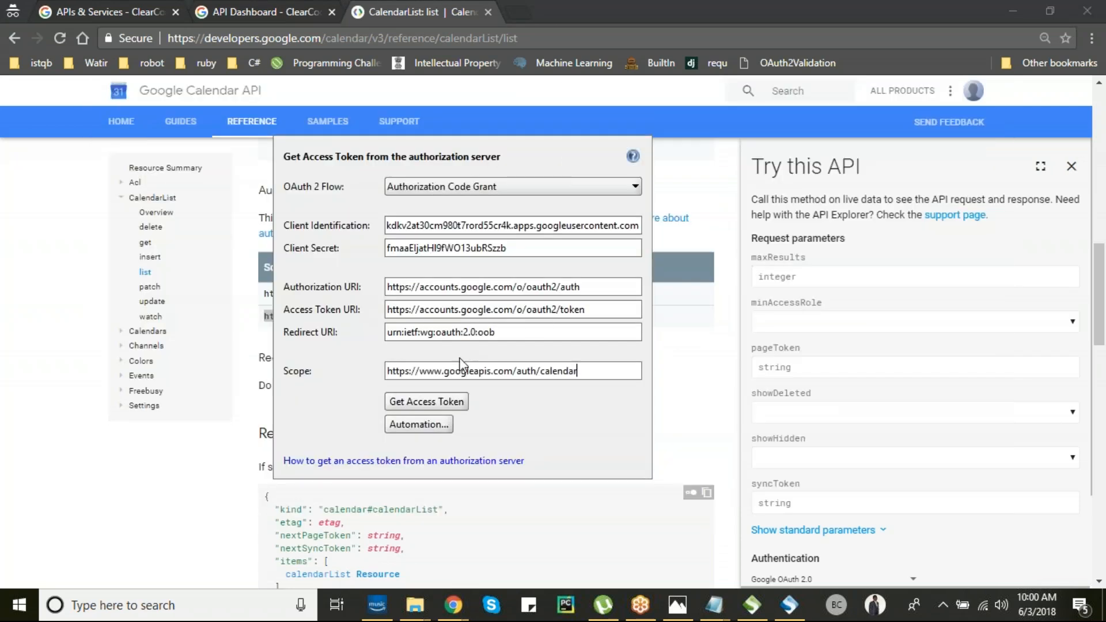
click(438, 402)
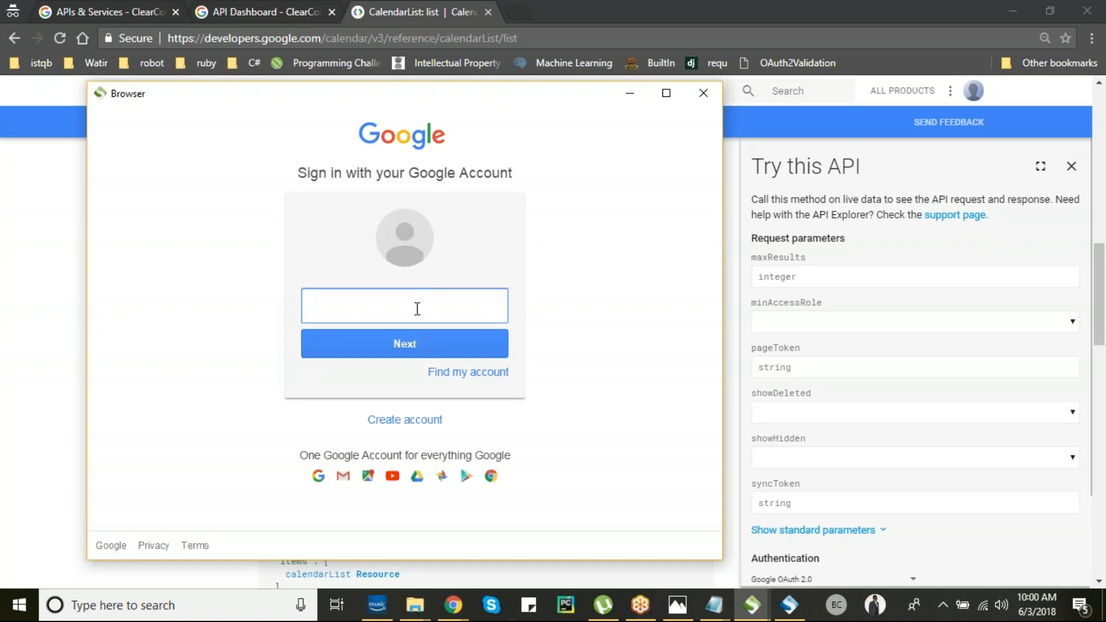
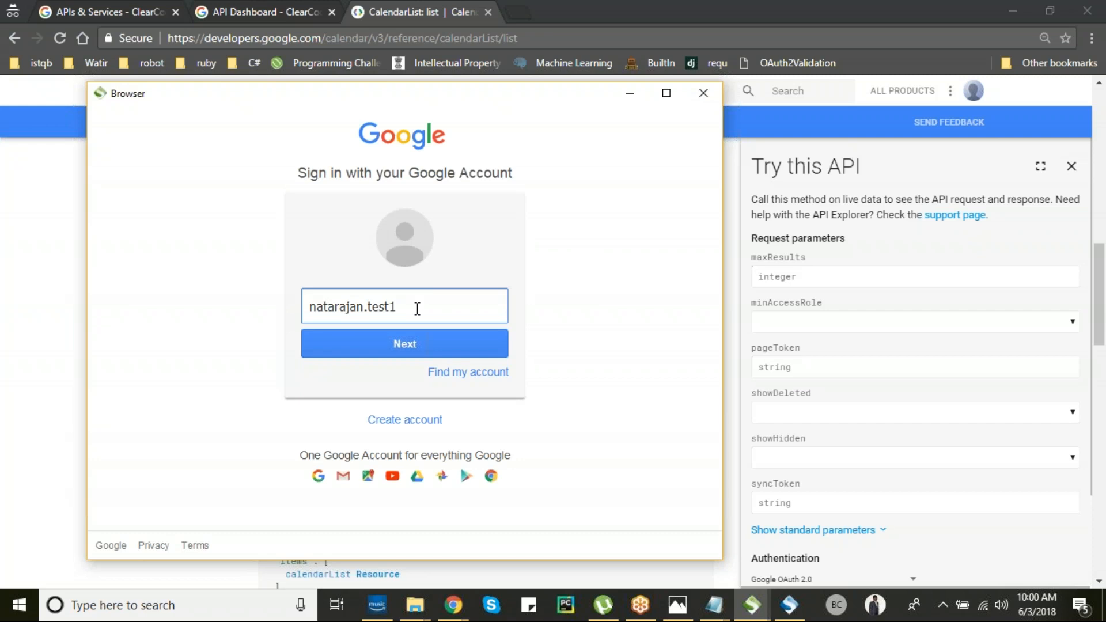
key(Return)
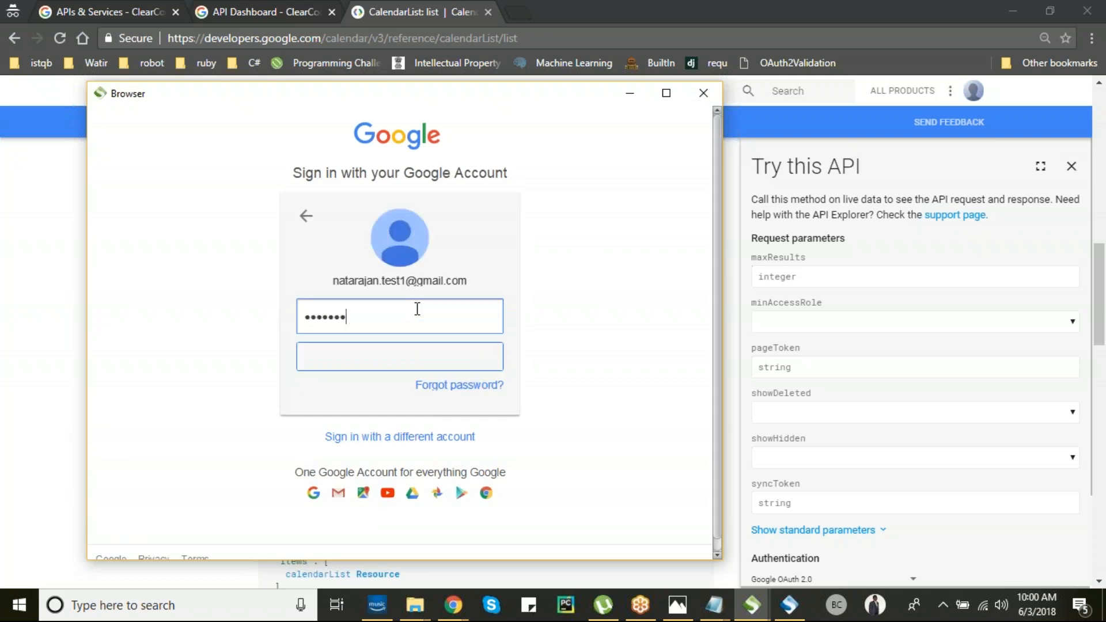
click(406, 358)
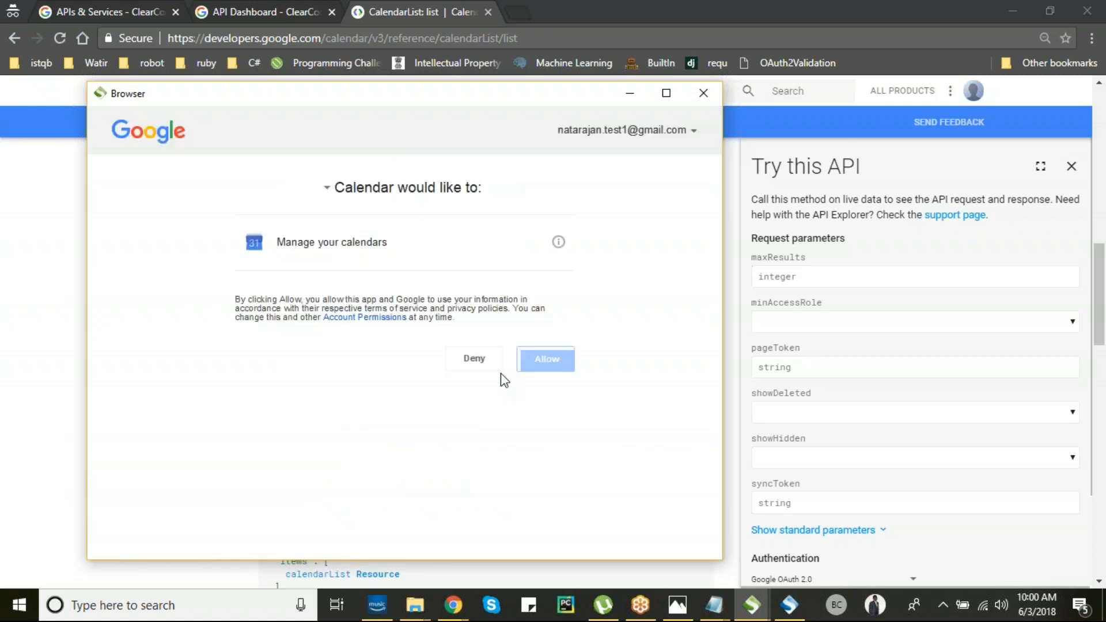
click(537, 358)
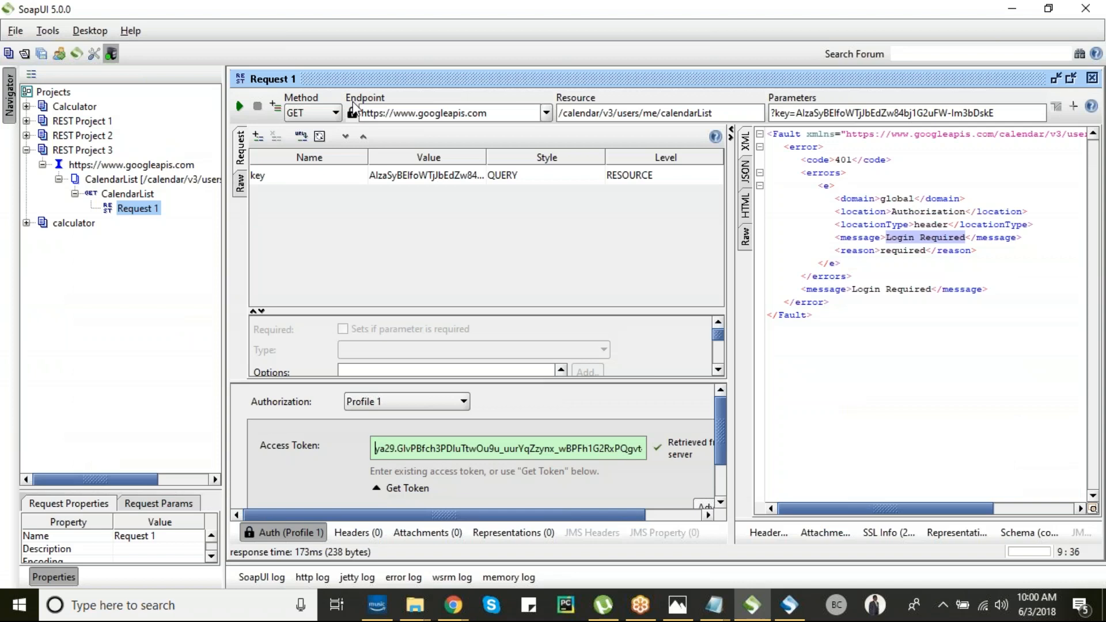
click(239, 107)
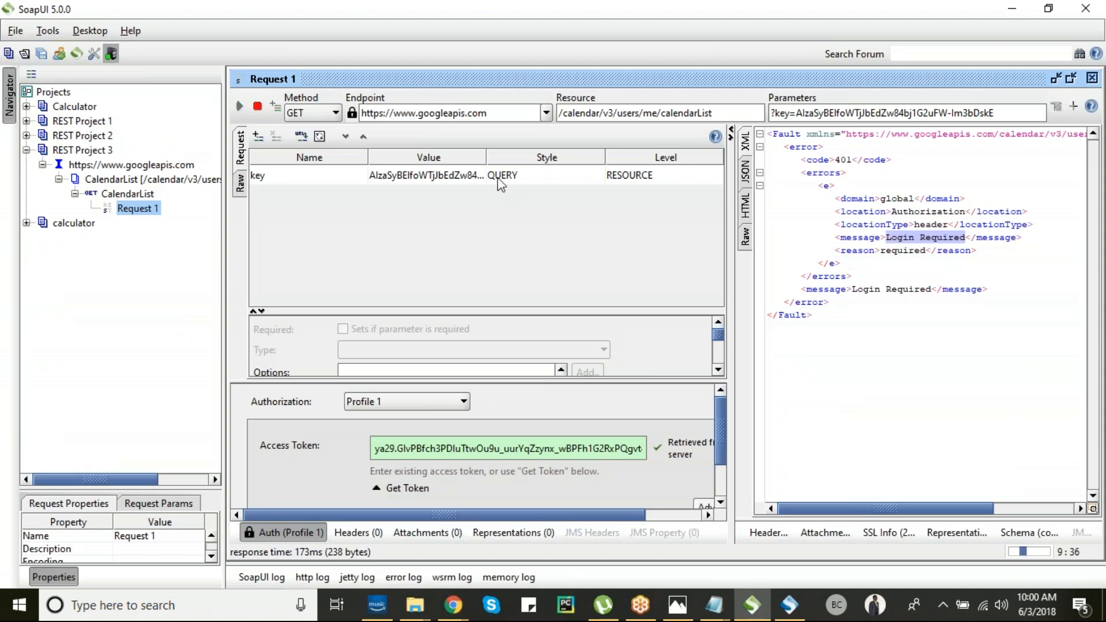
drag(730, 236, 501, 235)
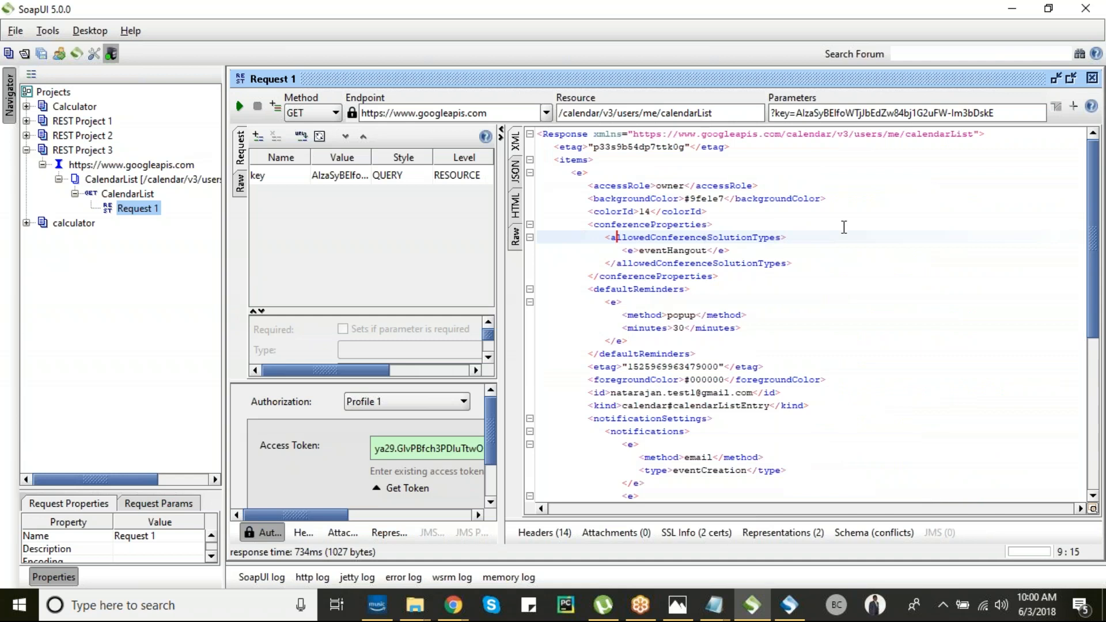
mouse_move(668, 315)
mouse_down()
mouse_move(696, 314)
mouse_move(684, 329)
mouse_up()
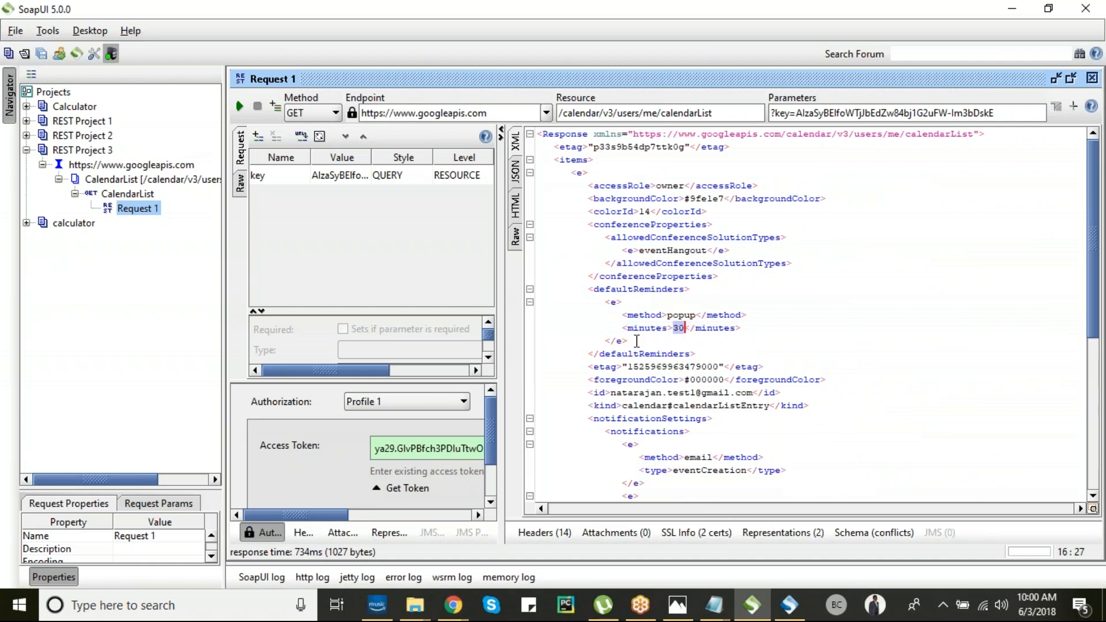
click(703, 343)
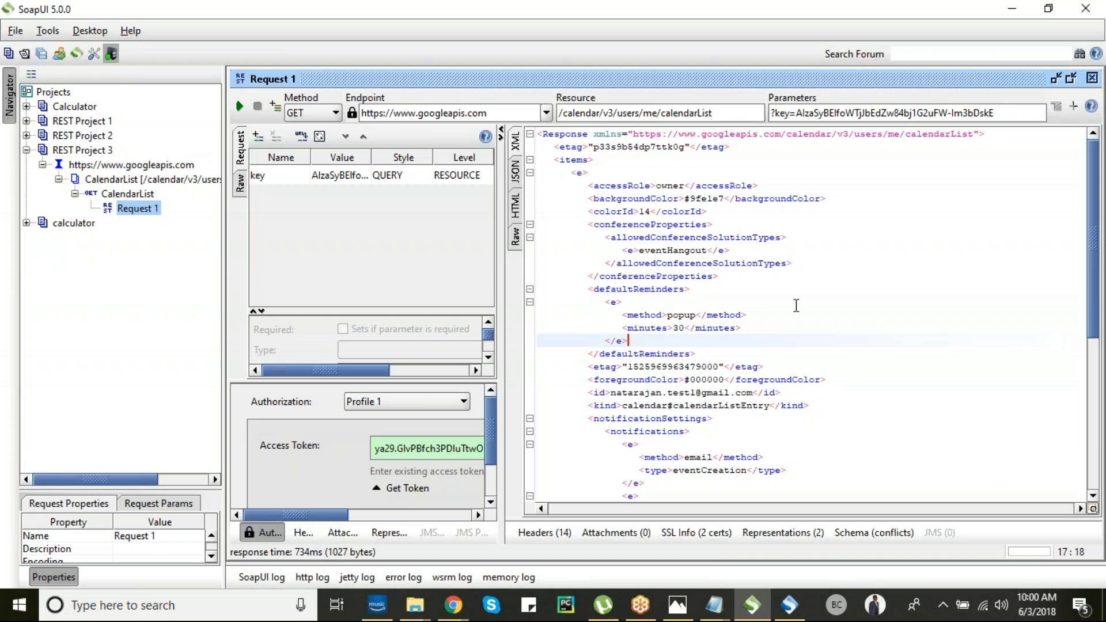
key(Down)
key(Down)
key(Down)
key(Down)
key(Down)
key(Down)
key(Down)
key(Down)
key(Down)
key(Down)
key(Down)
key(Down)
key(Down)
key(Down)
key(Down)
key(Down)
key(Down)
key(Down)
key(Down)
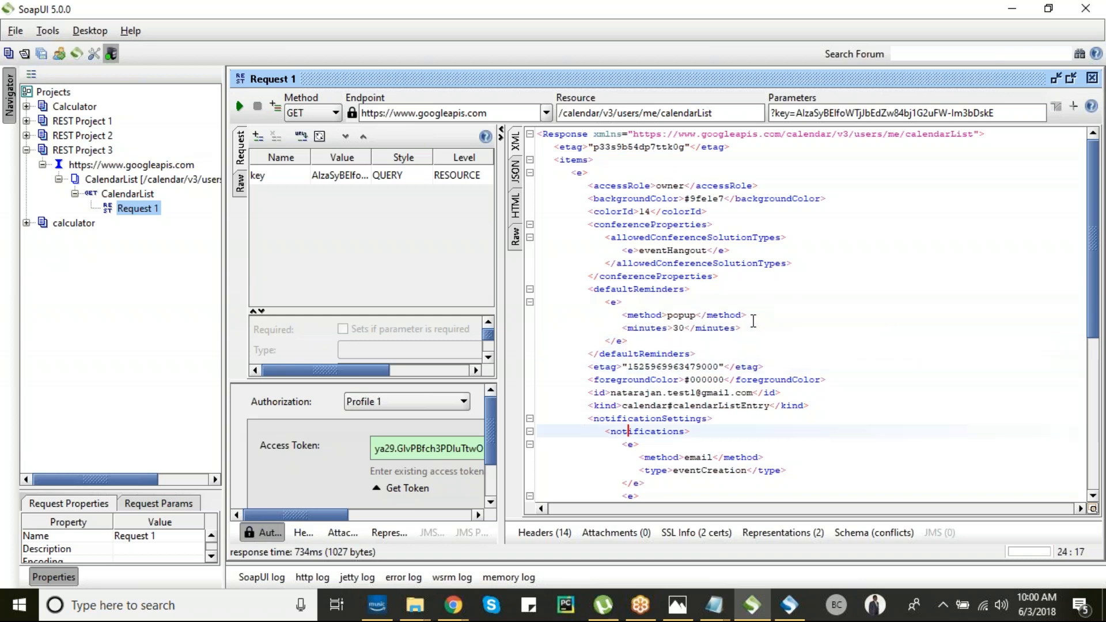
key(Down)
key(Down)
key(Down)
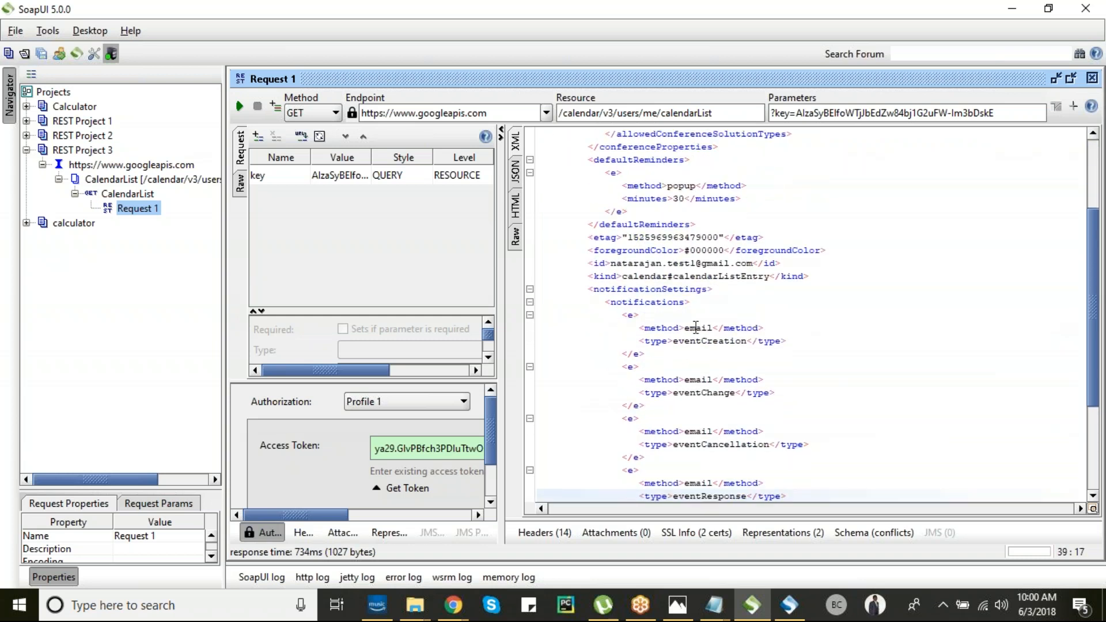
drag(686, 328, 713, 327)
key(Down)
key(Down)
key(Down)
key(Down)
key(Down)
key(Down)
key(Down)
key(Down)
key(Down)
key(Down)
key(Down)
key(Down)
key(Down)
key(Down)
key(Down)
key(Down)
key(Down)
key(Down)
key(Down)
key(Down)
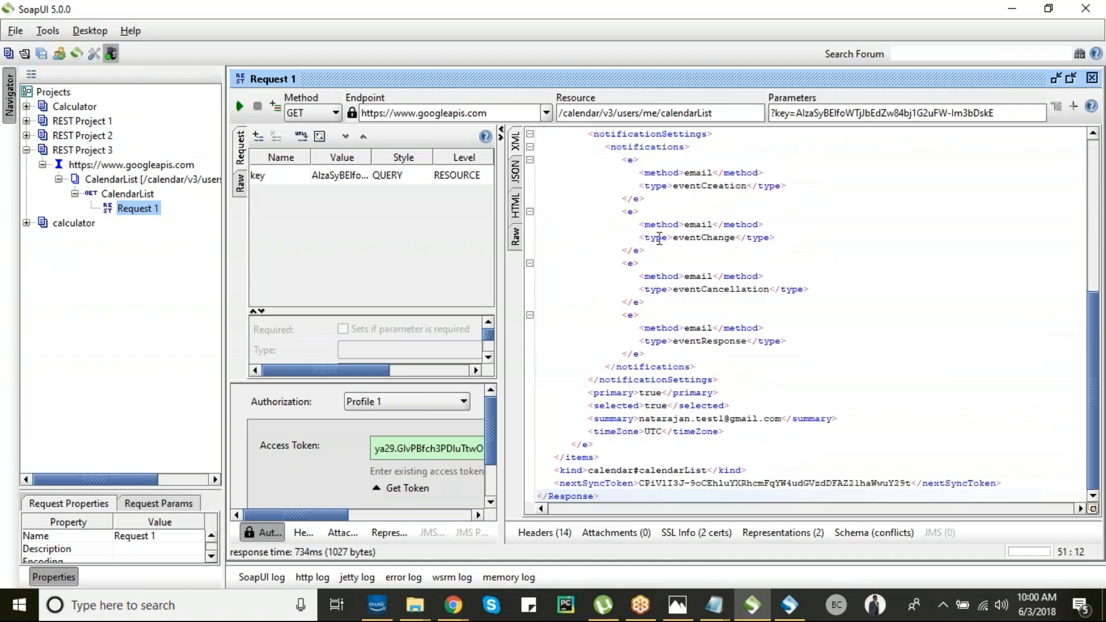
drag(674, 289, 771, 289)
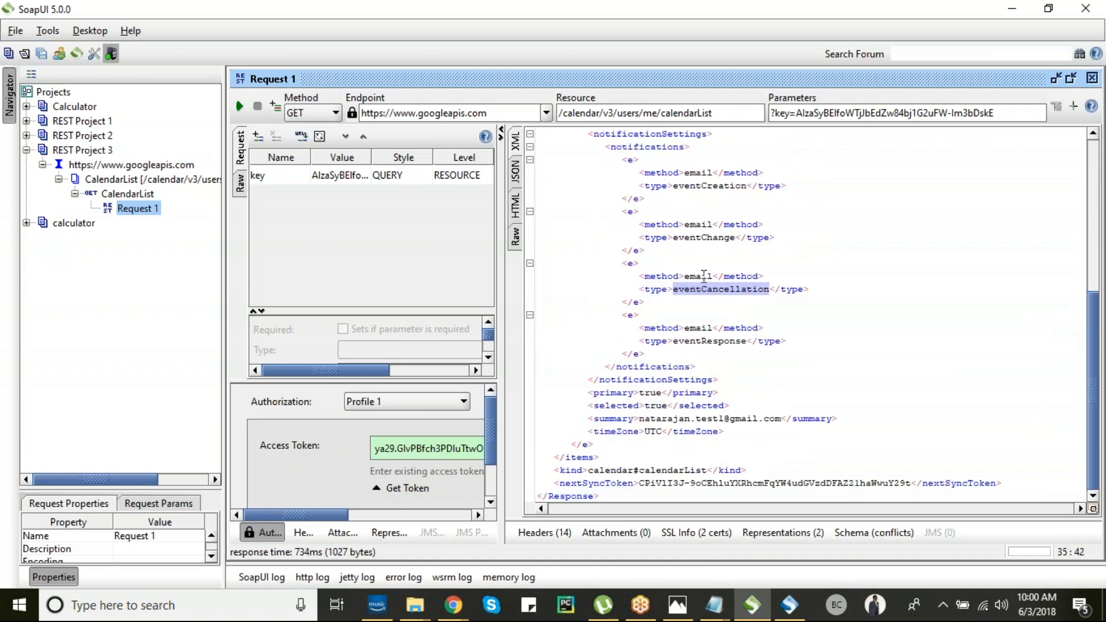
drag(702, 276, 685, 276)
key(Down)
key(Down)
key(Down)
key(Down)
key(Down)
key(Down)
key(Down)
key(Down)
key(Down)
key(Down)
key(Down)
key(Down)
key(Down)
key(Down)
key(Down)
key(Down)
key(Down)
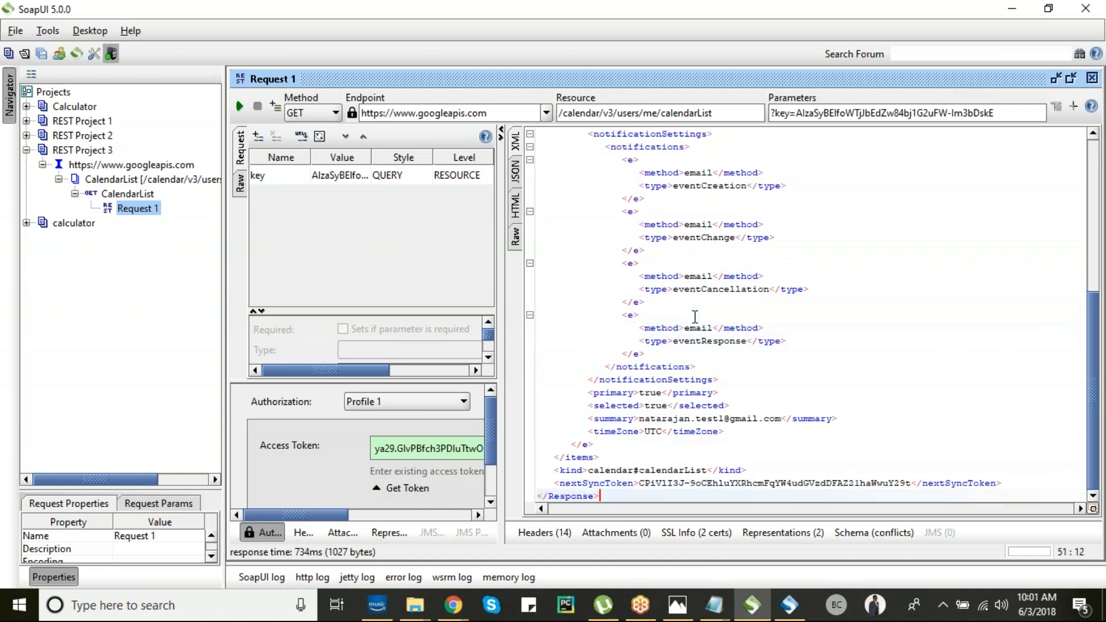
drag(641, 418, 781, 416)
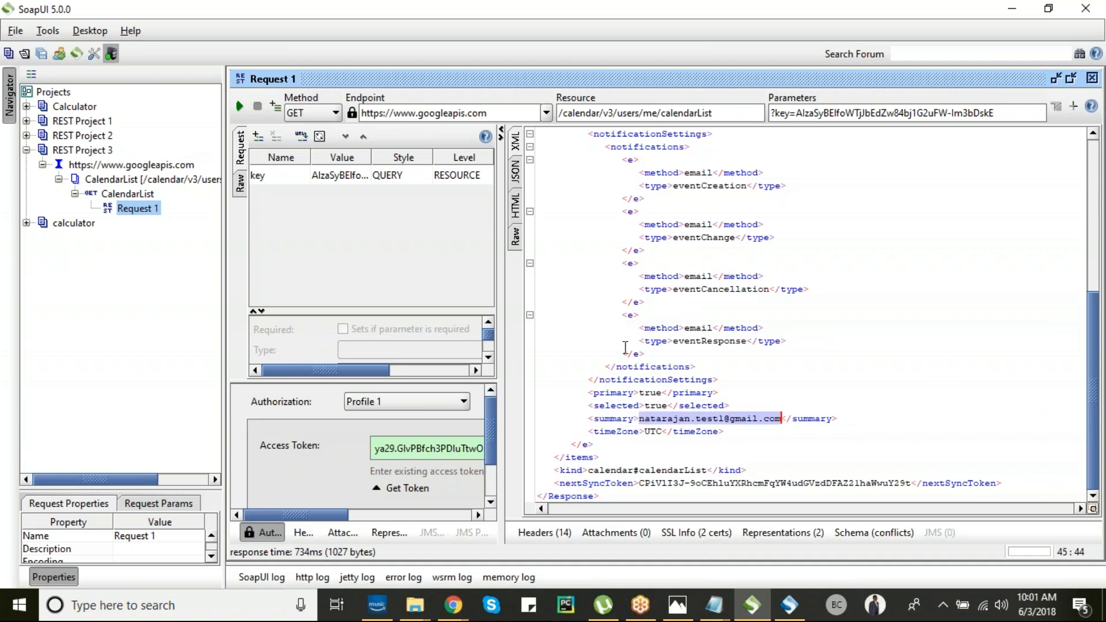
click(648, 378)
key(Up)
key(Up)
key(Up)
key(Up)
key(Up)
key(Up)
key(Up)
key(Up)
key(Up)
key(Up)
key(Up)
key(Up)
key(Up)
key(Up)
key(Up)
key(Up)
key(Up)
key(Up)
key(Up)
key(Up)
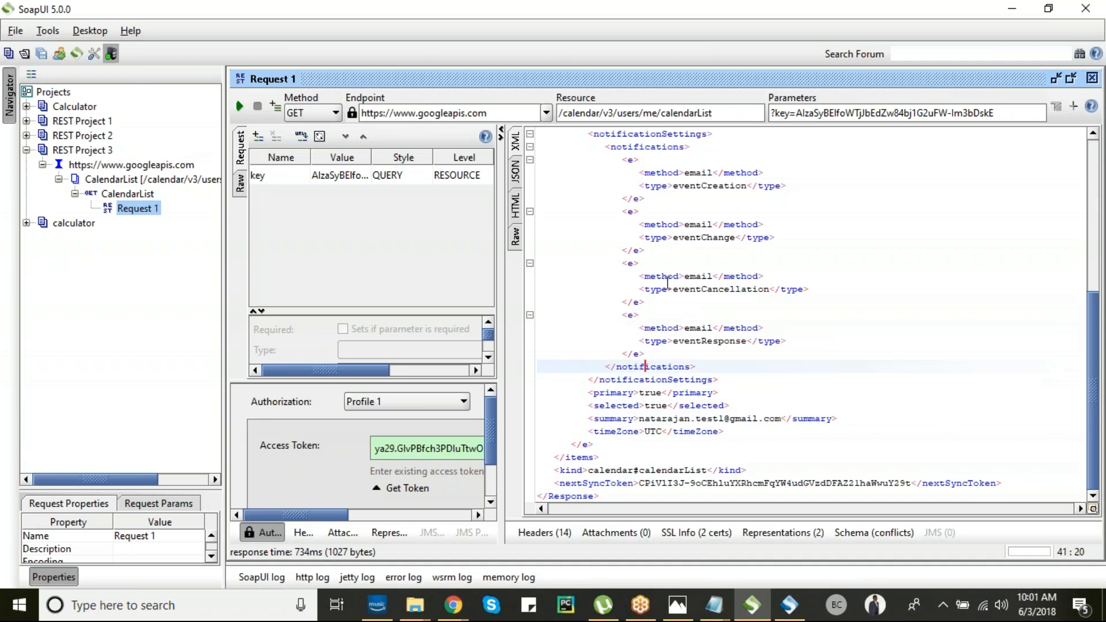
key(Up)
key(Up)
key(Up)
key(Up)
key(Up)
key(Up)
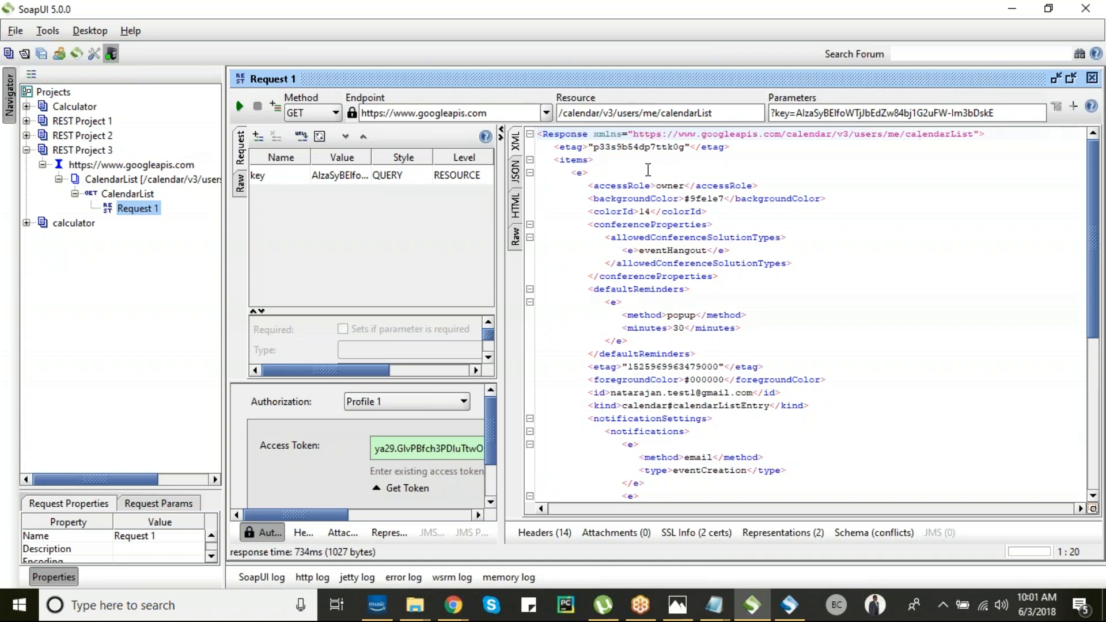
click(545, 136)
drag(545, 139, 709, 583)
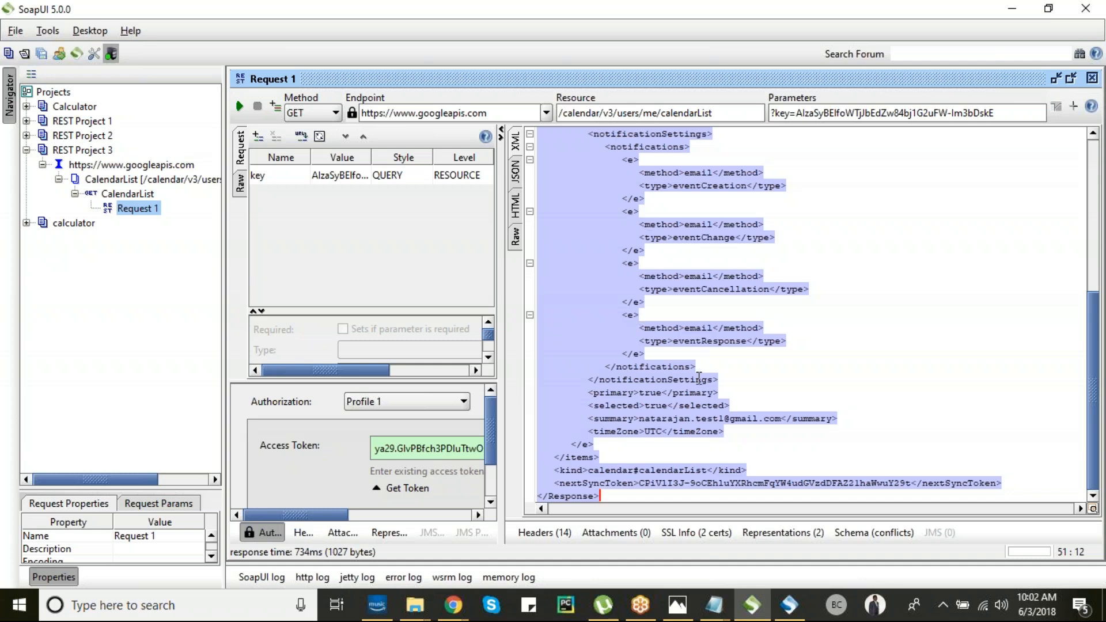
click(705, 352)
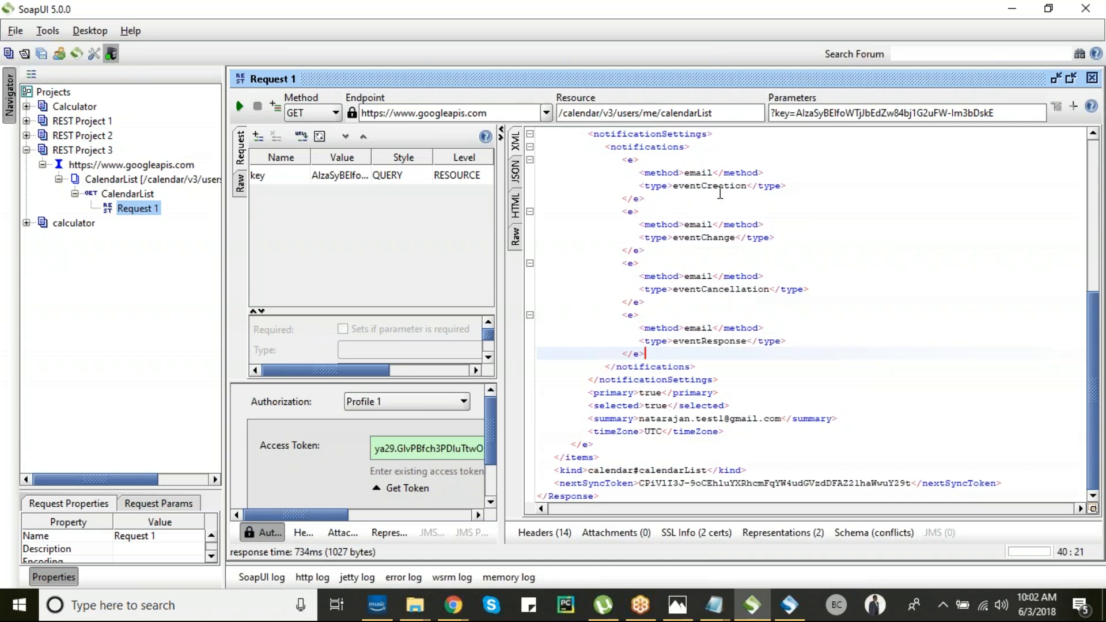
click(718, 258)
key(Up)
key(Up)
key(Up)
key(Up)
key(Up)
key(Up)
key(Up)
key(Up)
key(Up)
key(Up)
key(Up)
key(Up)
key(Up)
key(Up)
key(Up)
key(Up)
key(Up)
key(Up)
key(Up)
key(Up)
key(Up)
key(Up)
key(Up)
key(Up)
key(Up)
key(Up)
key(Up)
key(Up)
key(Down)
key(Down)
key(Down)
key(Down)
key(Down)
key(Down)
key(Down)
key(Down)
key(Down)
key(Down)
key(Down)
key(Down)
key(Down)
key(Down)
key(Down)
key(Down)
key(Down)
key(Down)
key(Down)
key(Down)
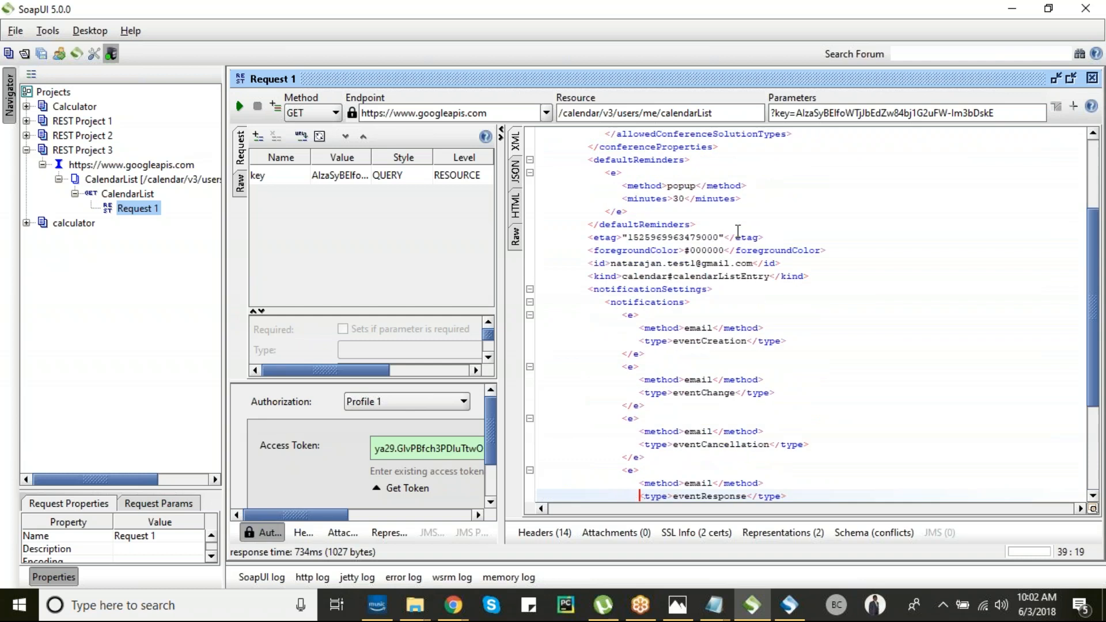
key(Down)
key(Down)
key(Down)
key(Down)
key(Down)
key(Down)
key(Down)
key(Down)
key(Down)
key(Down)
key(Down)
key(Down)
drag(673, 290, 771, 290)
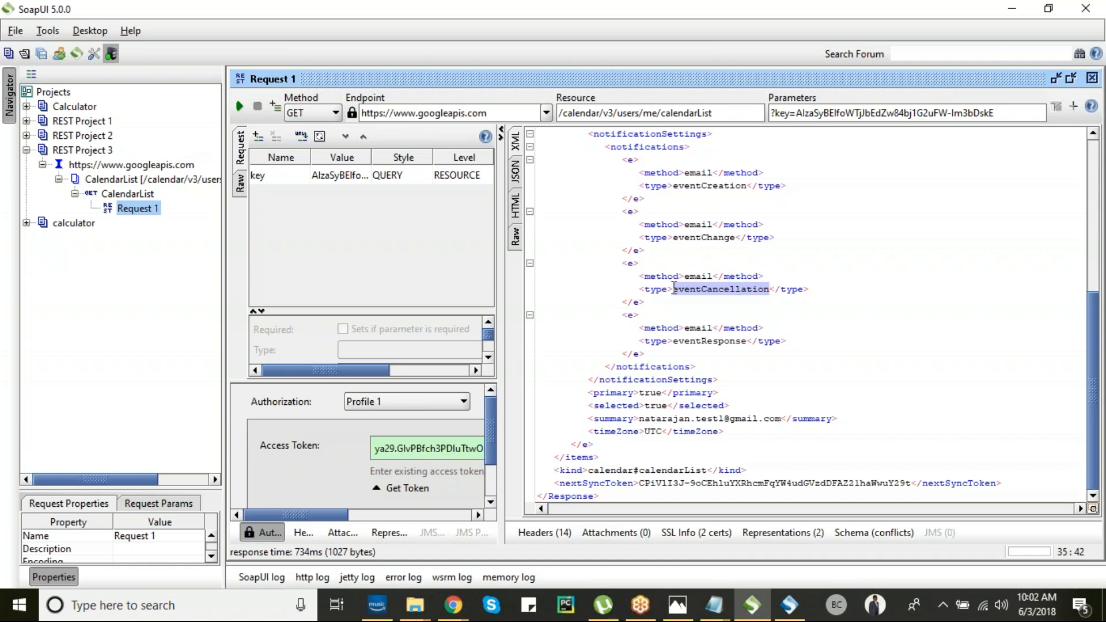
- Add Request 1 to a new TestCase 1 in TestSuite 1, accepting the default names
right_click(109, 208)
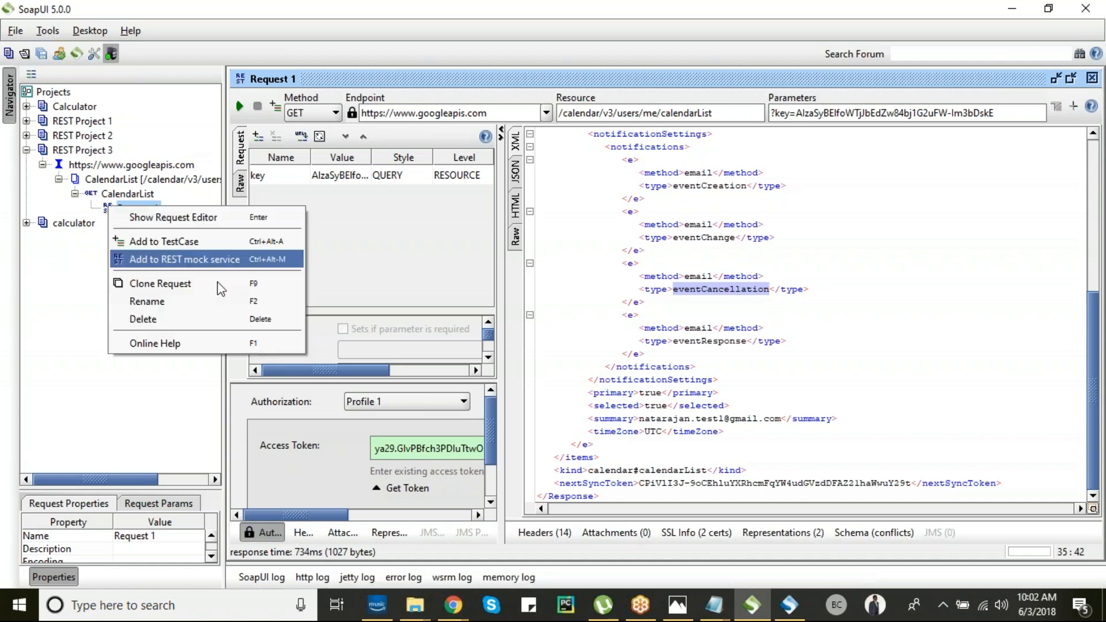
click(215, 242)
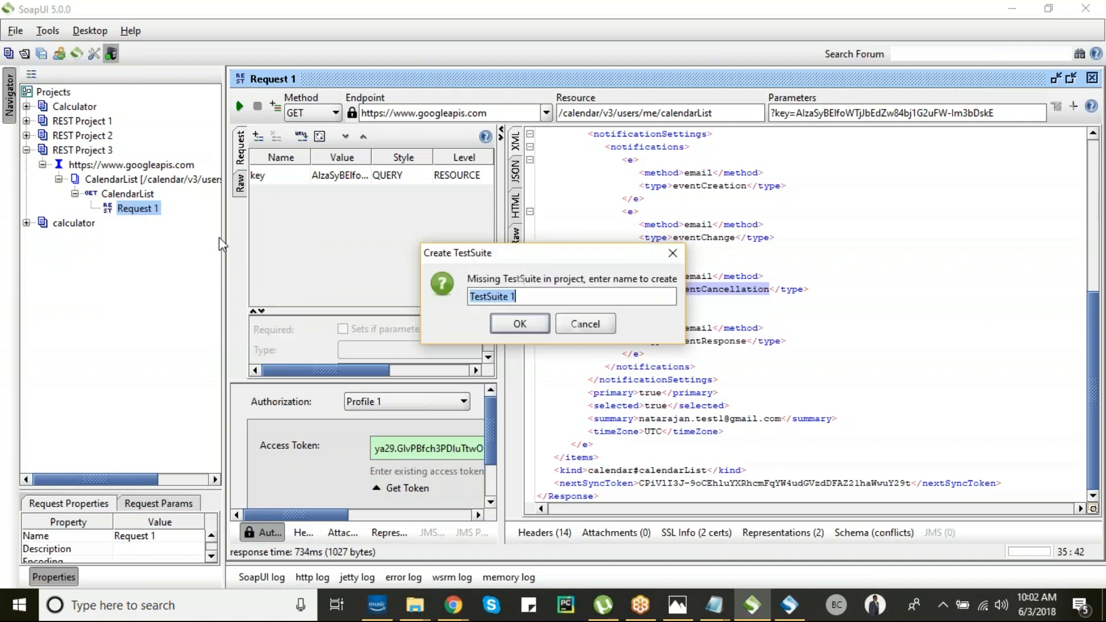
click(510, 324)
click(520, 326)
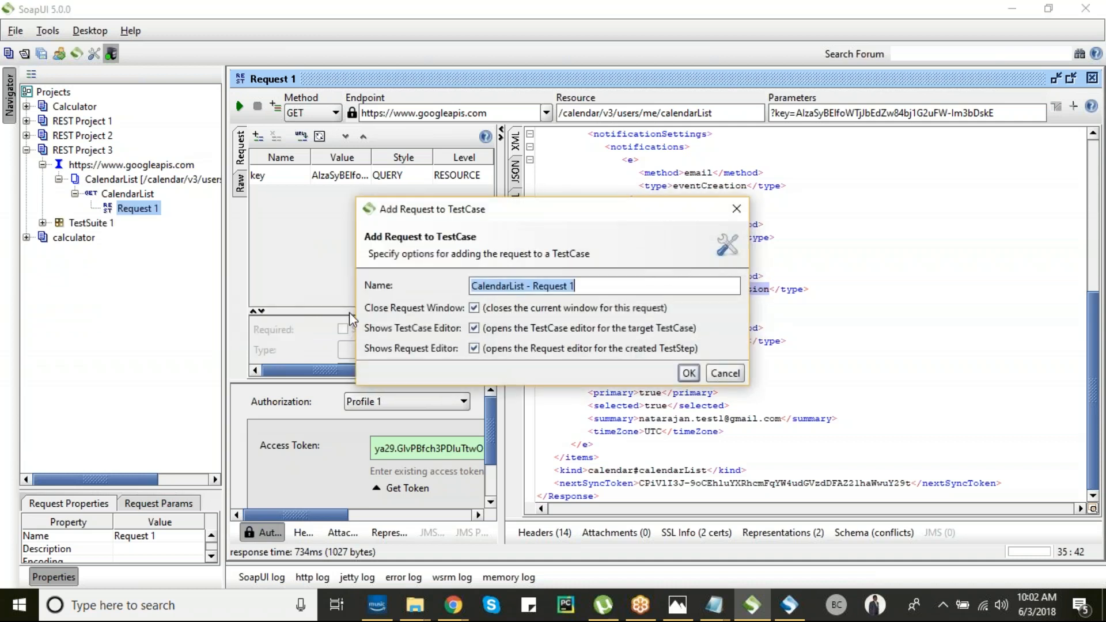
click(689, 374)
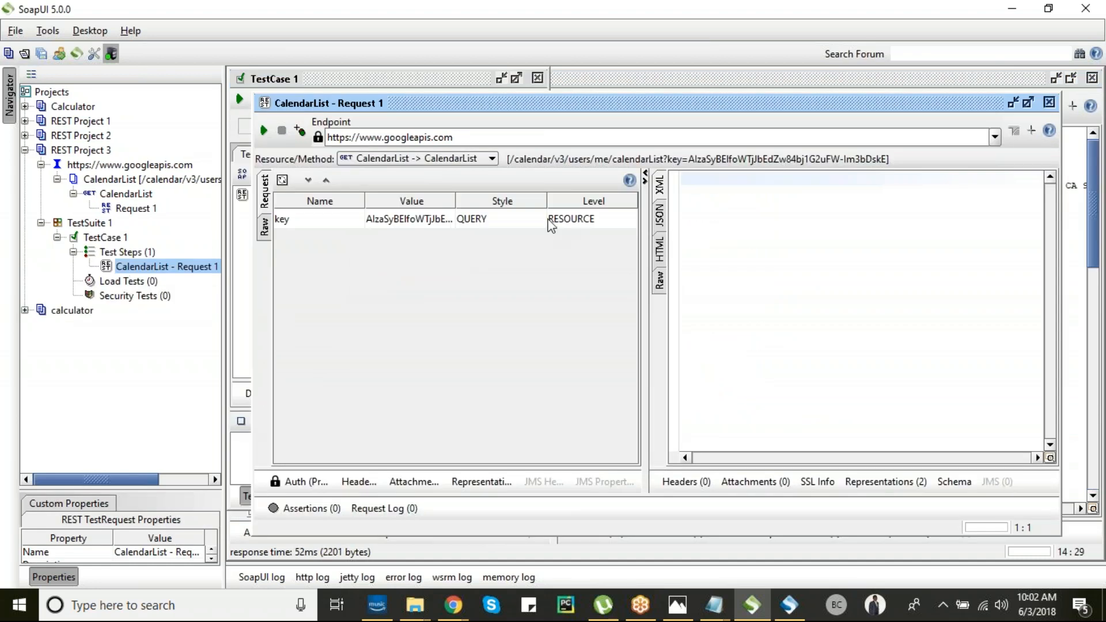
- Edit the key parameter value and send the CalendarList - Request 1 test step
click(416, 224)
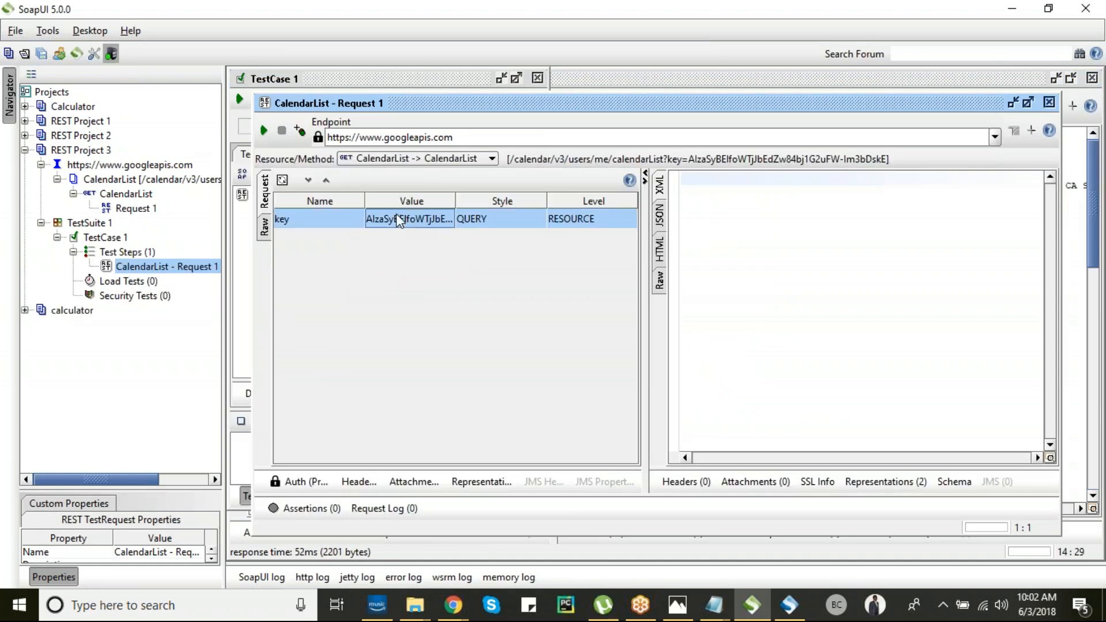
click(468, 139)
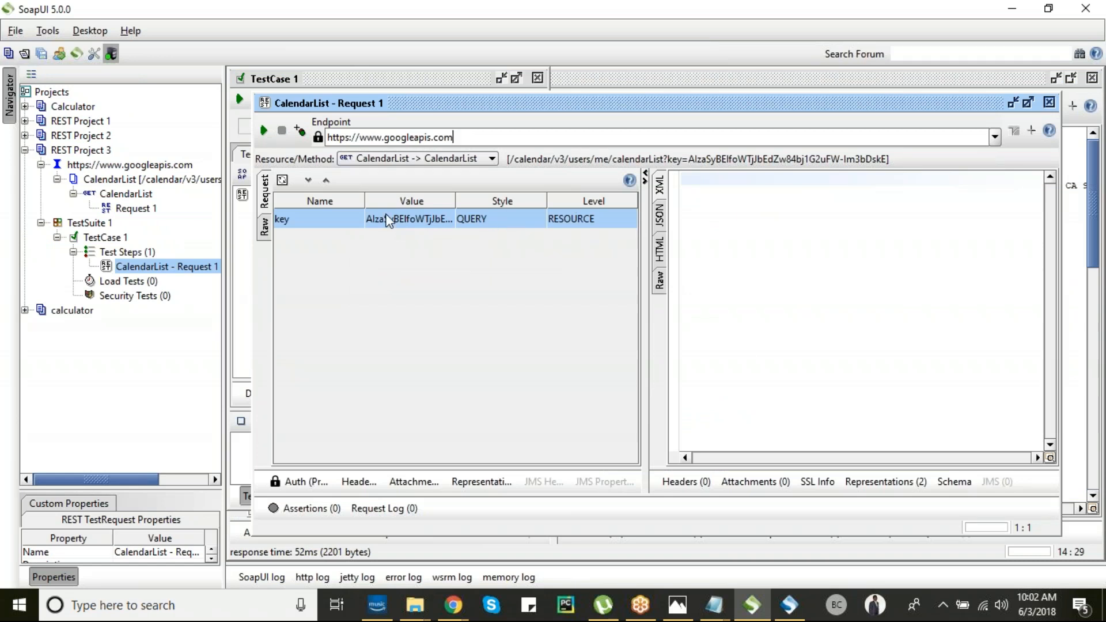
double_click(411, 219)
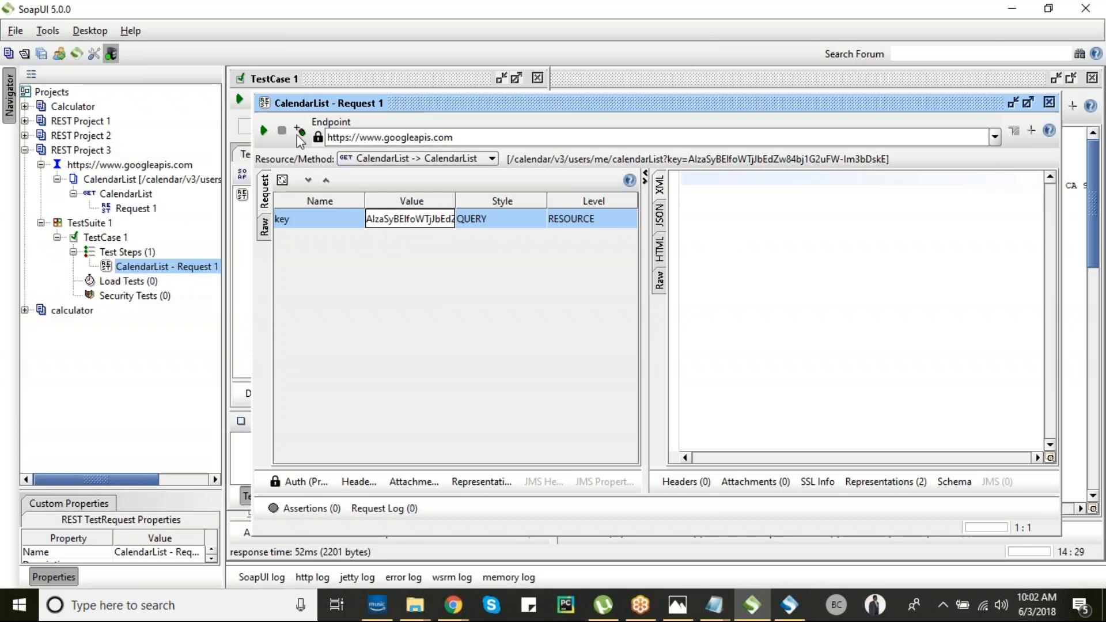
click(263, 130)
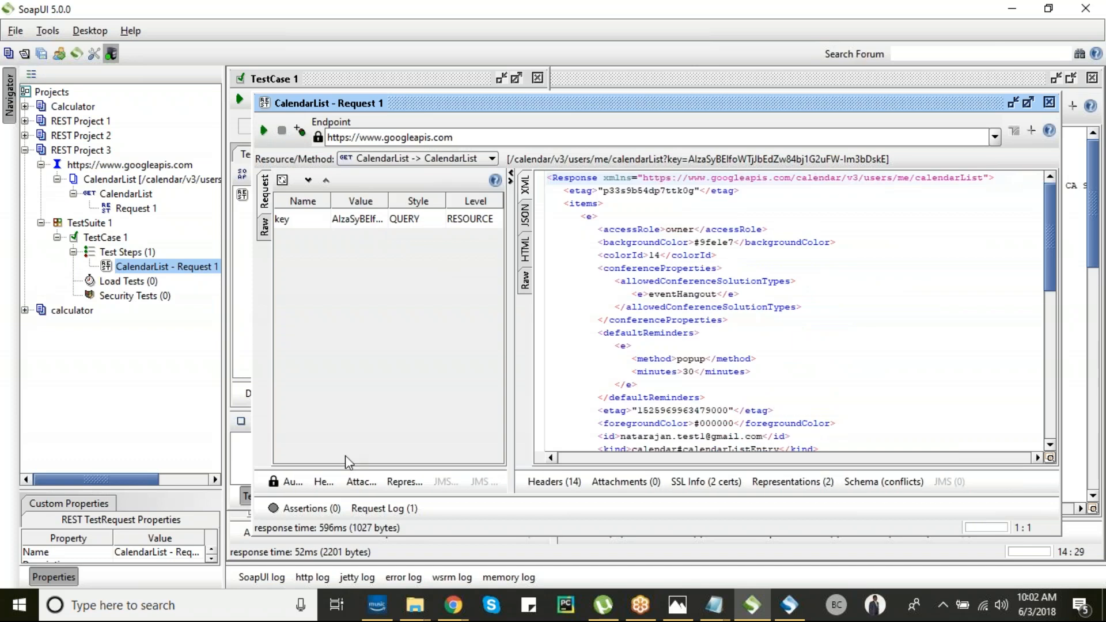
- Show the test step's Assertions tab and enlarge the request and response panes
click(299, 508)
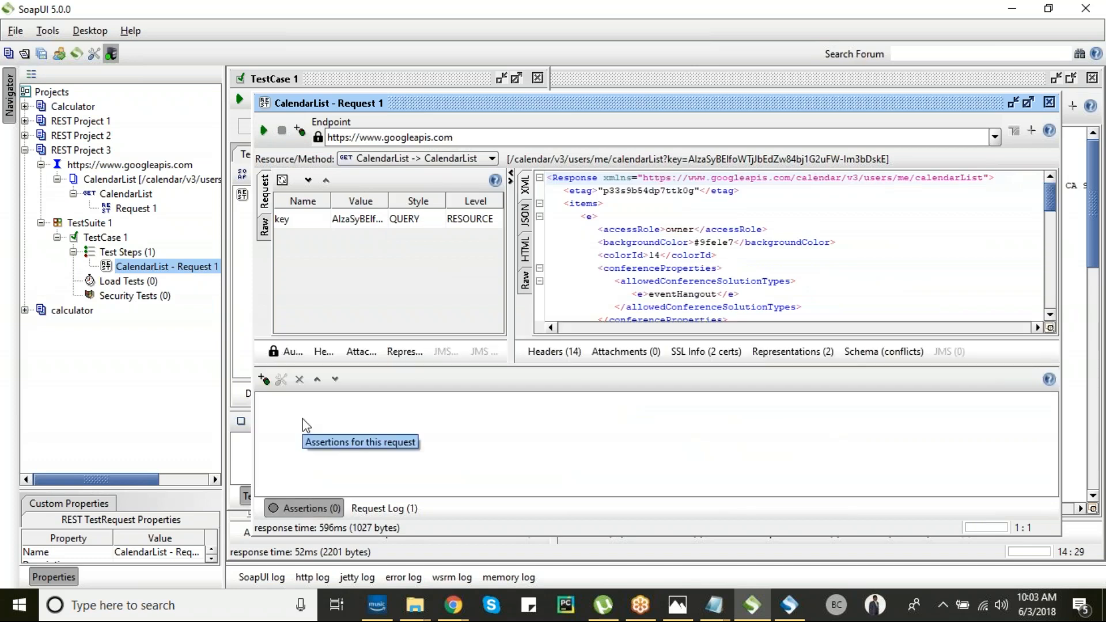
drag(623, 367, 634, 447)
drag(1051, 231, 1059, 166)
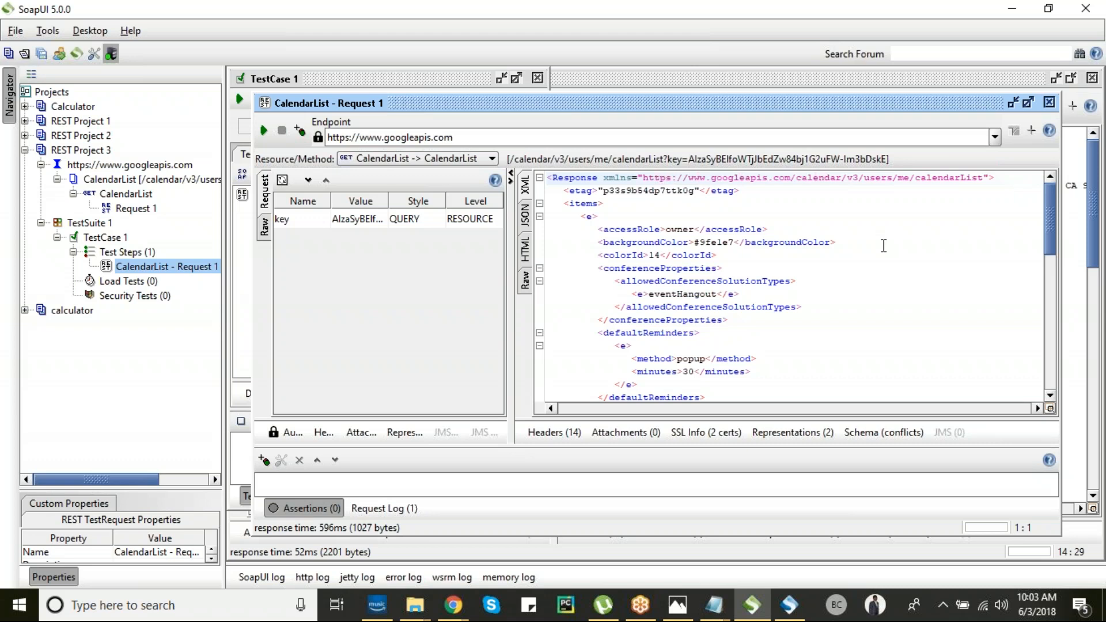
click(453, 606)
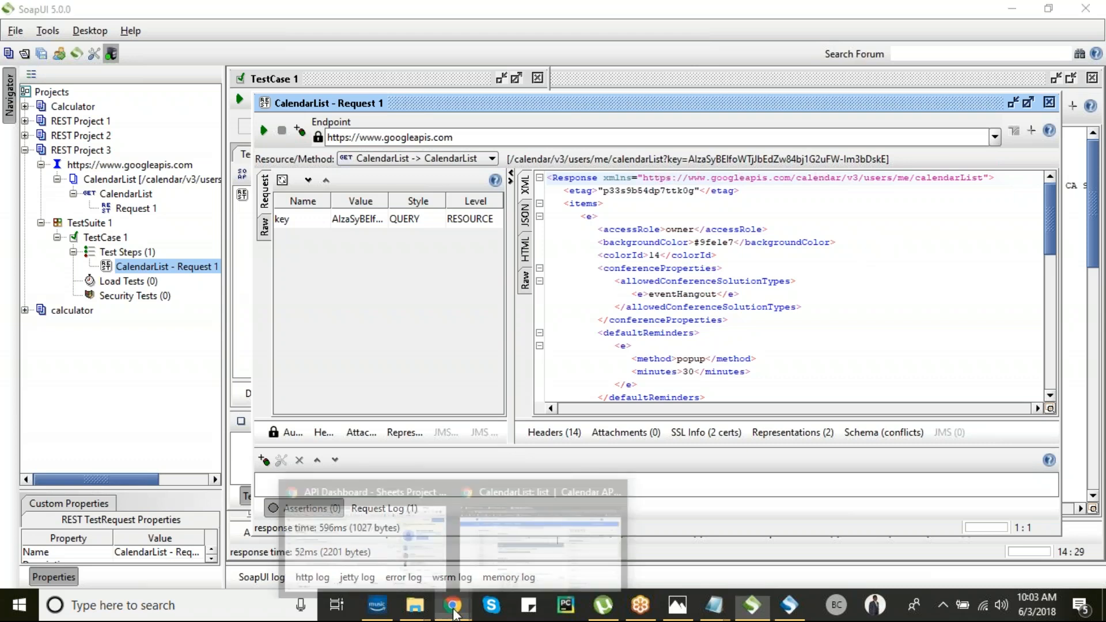
- Search Google for 'google oauth2 java' in a new Chrome tab
click(478, 530)
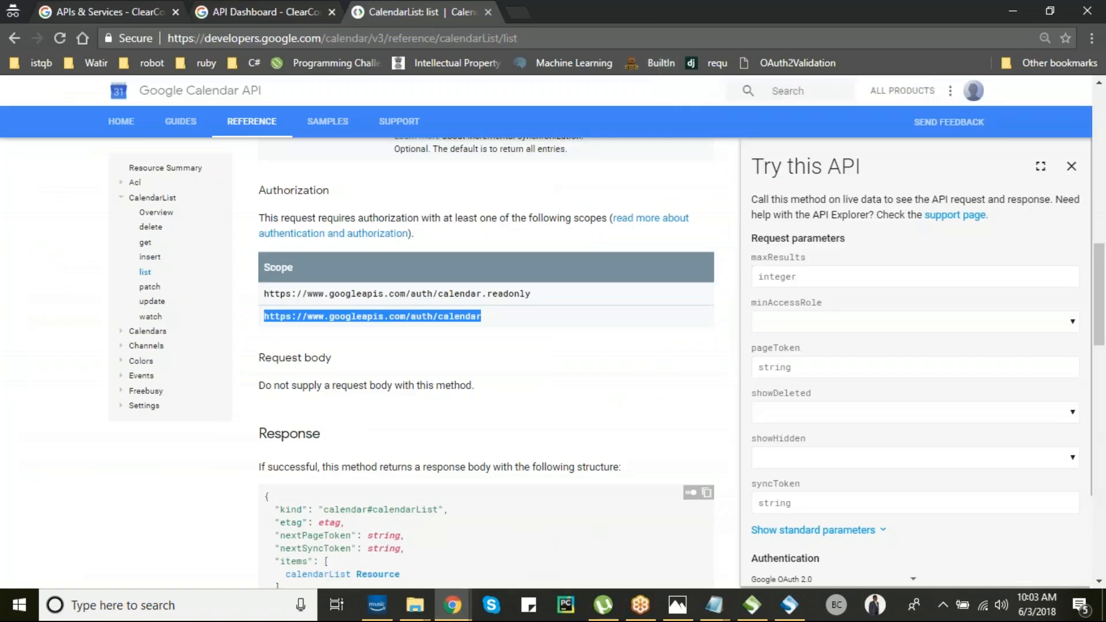
click(518, 13)
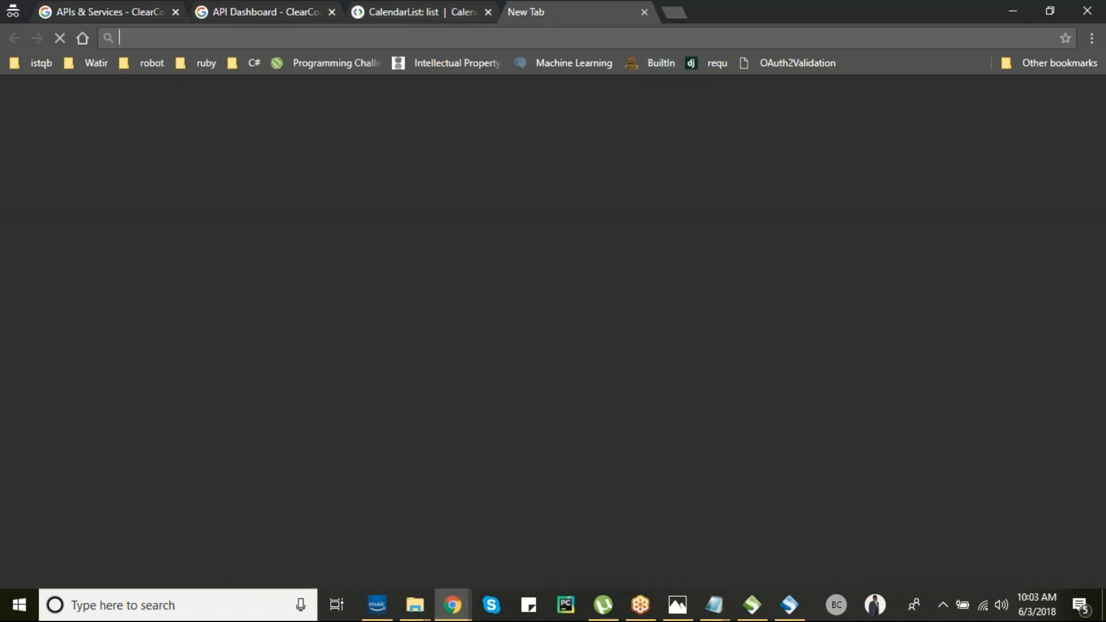
text(google.com)
key(Return)
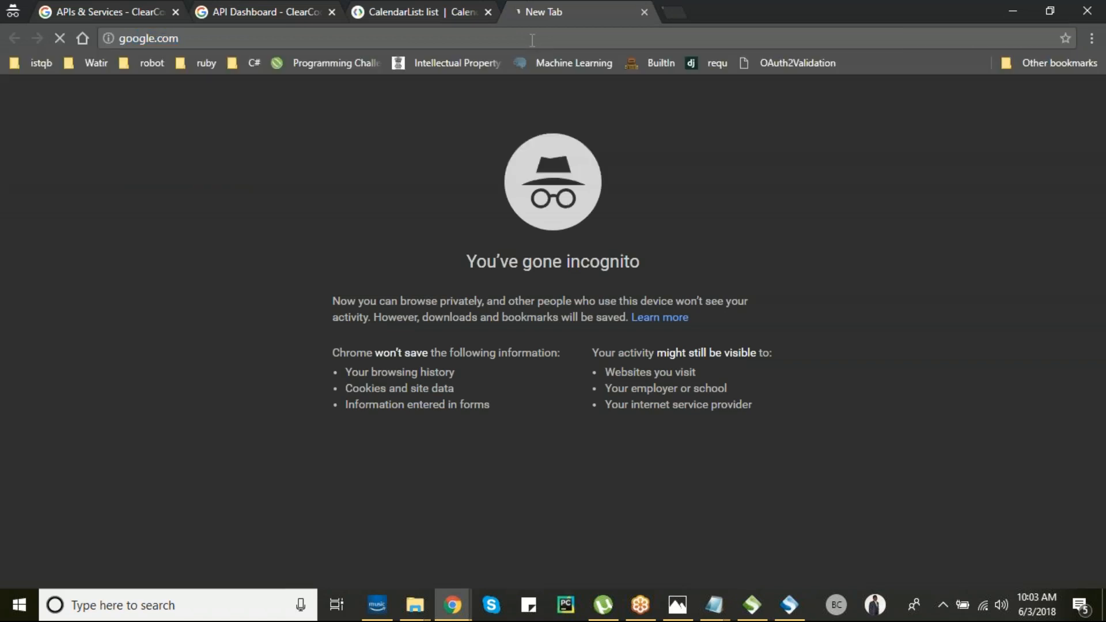
text(google oa)
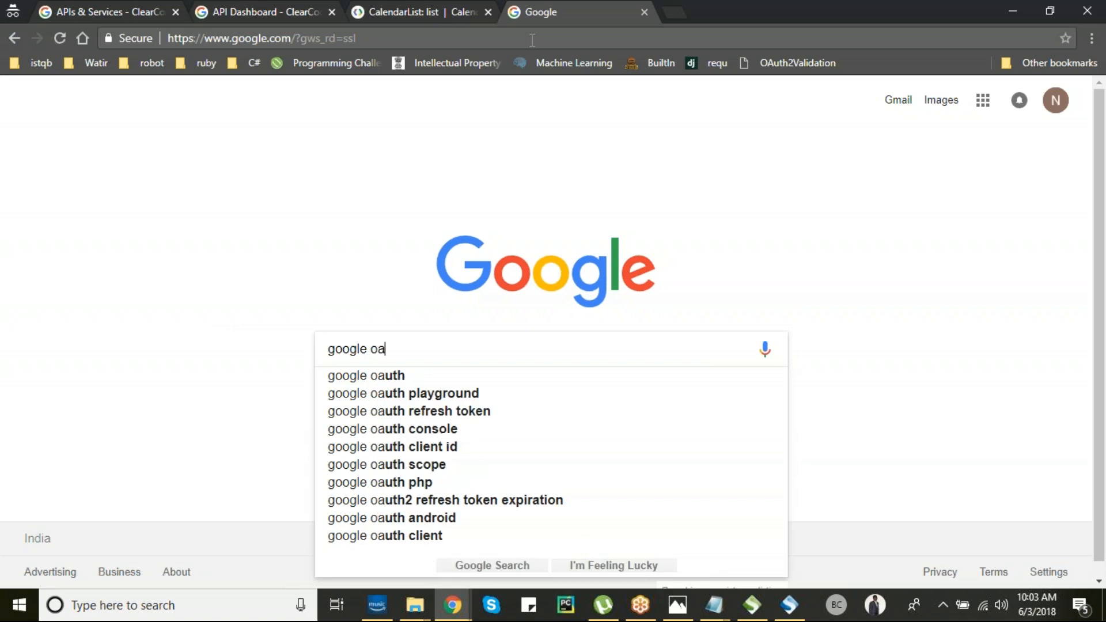
text(uth2 ja)
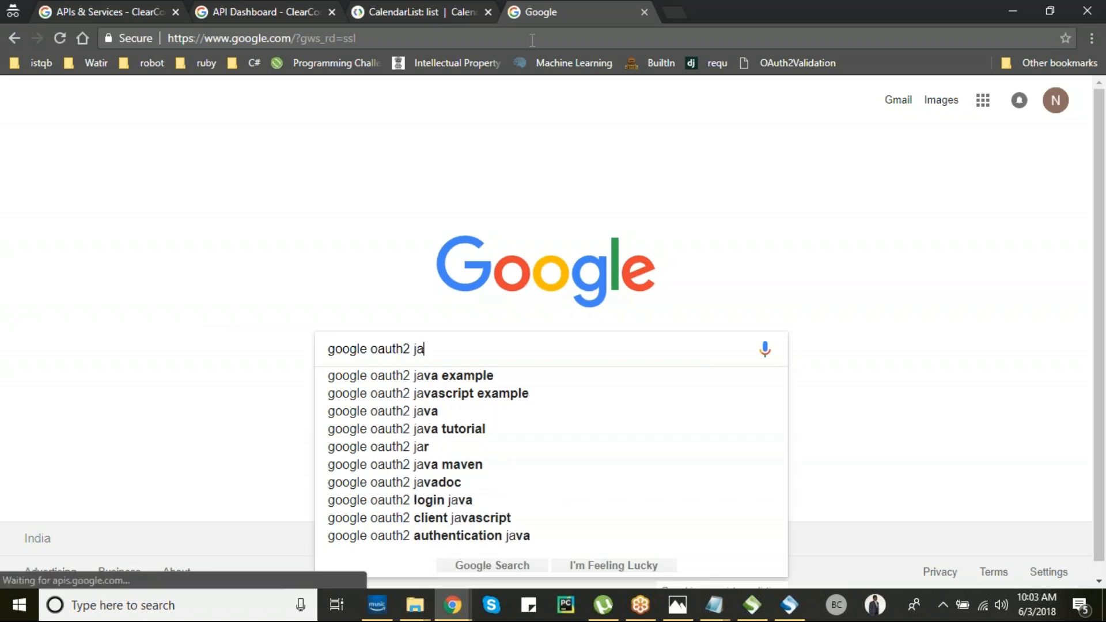
text(va)
key(Return)
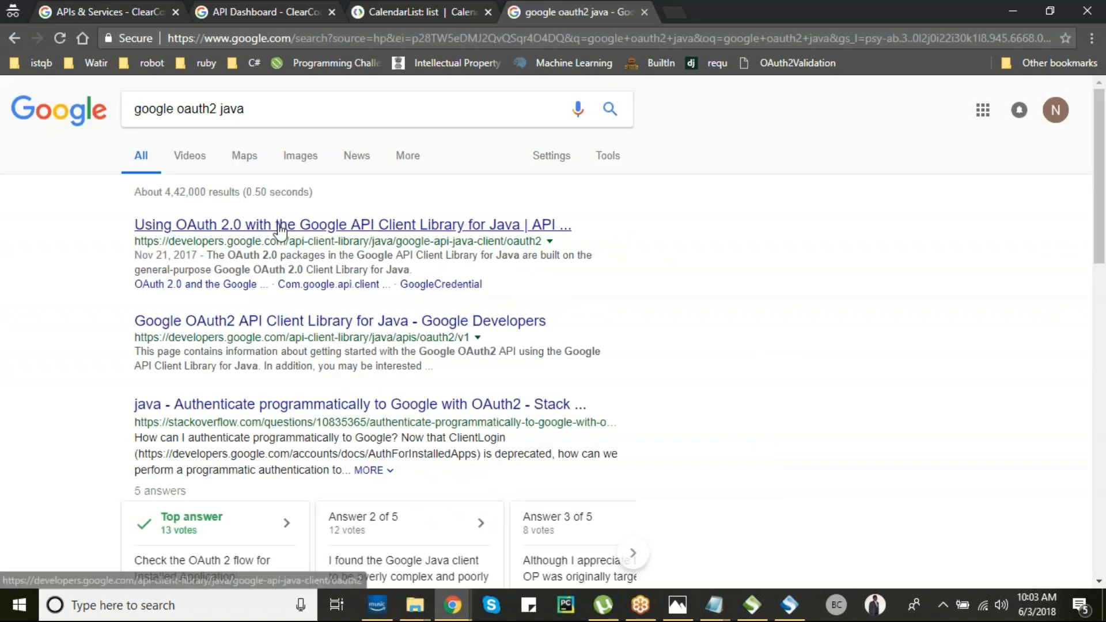
- Open the OAuth 2.0 Java client library guide and follow its GitHub samples link
click(280, 230)
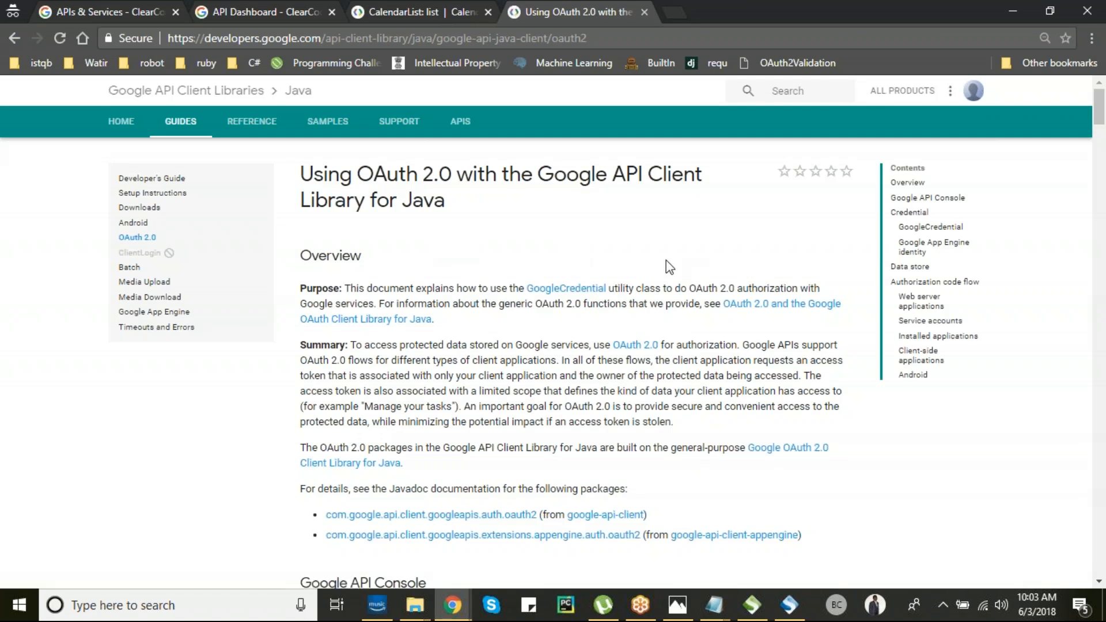
scroll(559, 255, down, 1)
scroll(561, 253, down, 8)
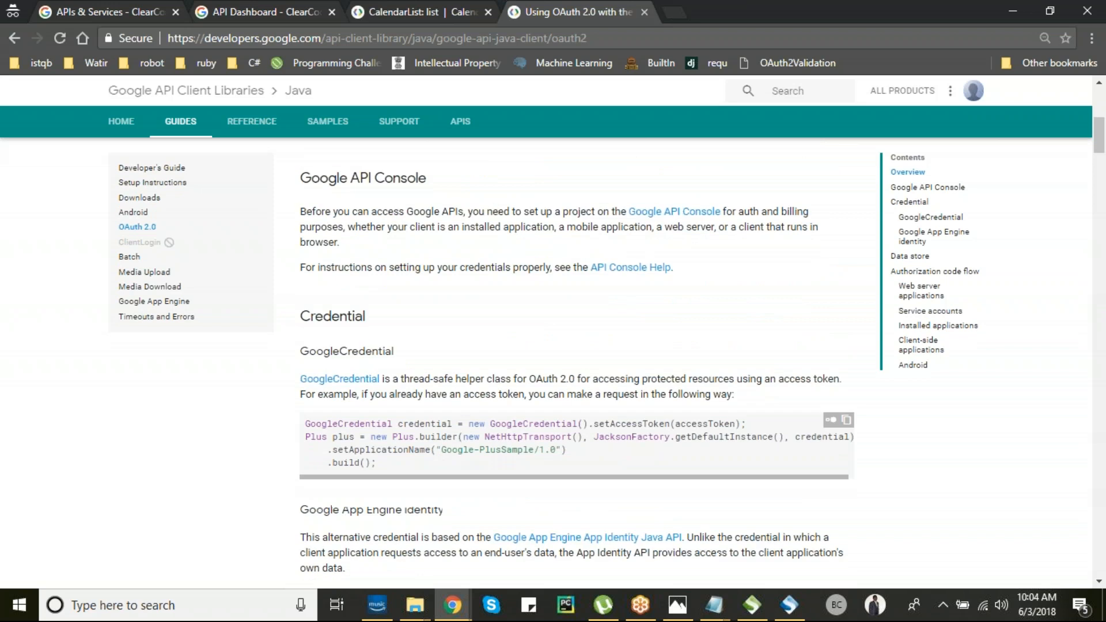
scroll(467, 249, down, 2)
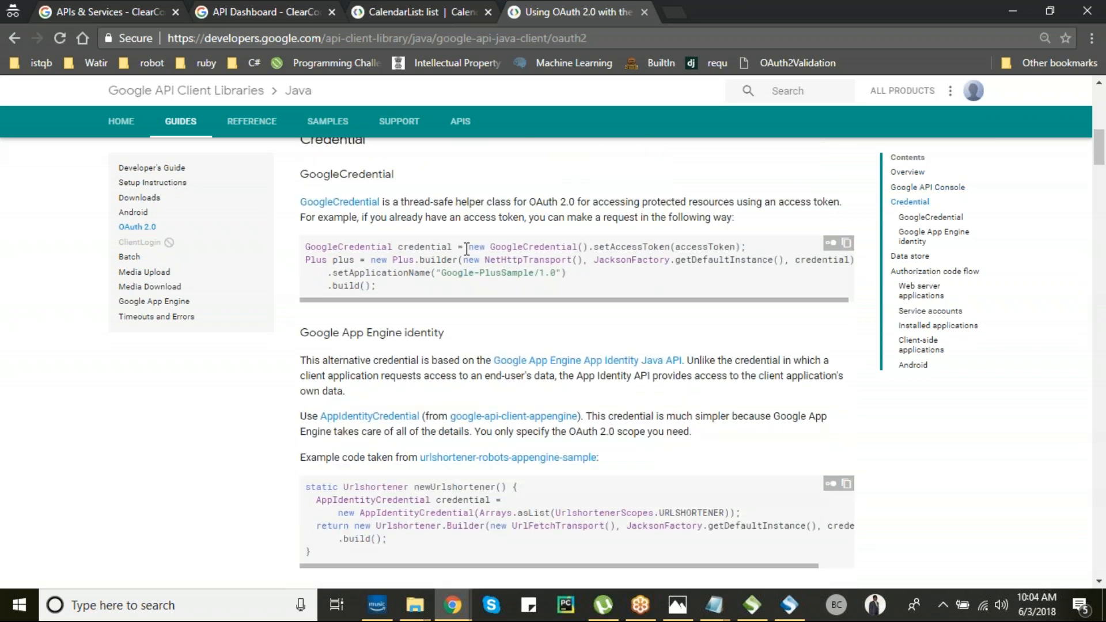
scroll(417, 276, down, 10)
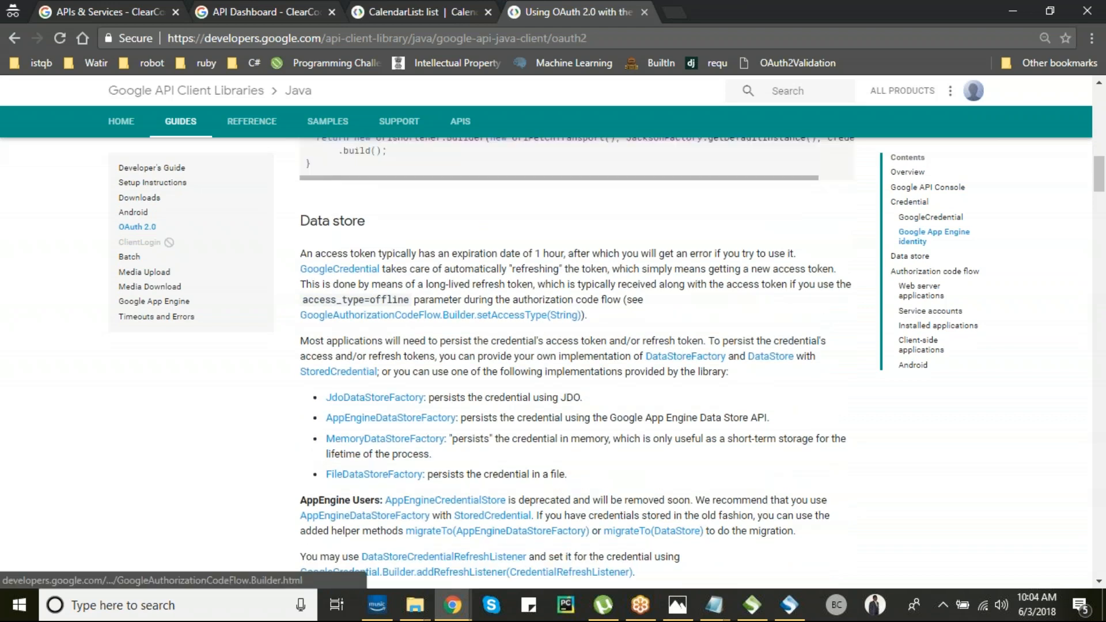
key(ctrl+f)
text(git)
key(ctrl+Return)
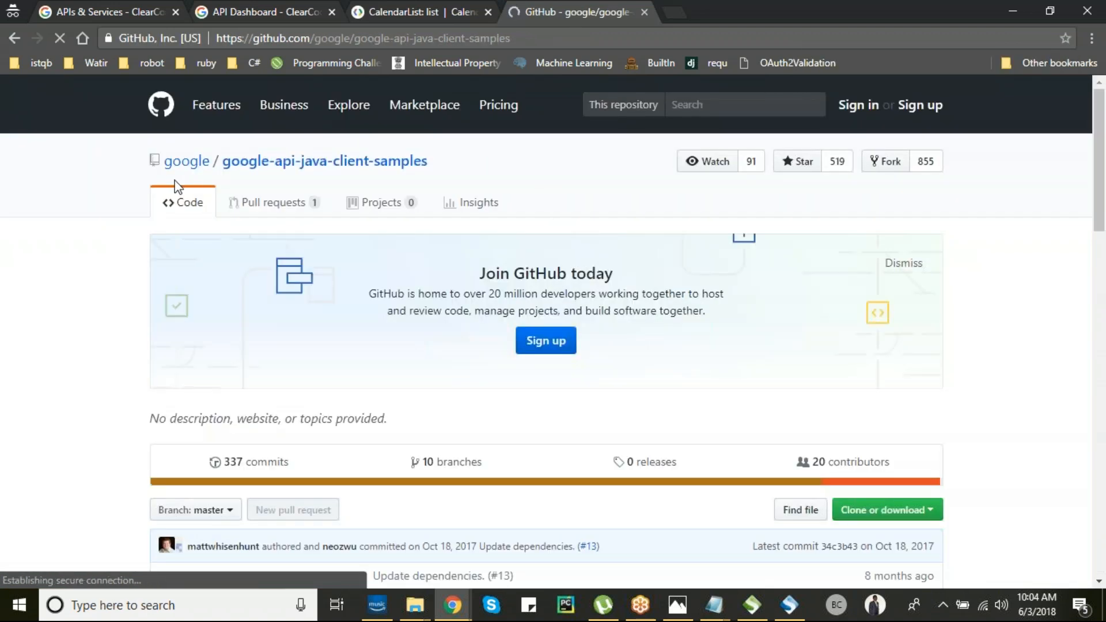
- Scroll the google-api-java-client-samples repo on GitHub and open the calendar-android-sample folder
scroll(180, 316, down, 5)
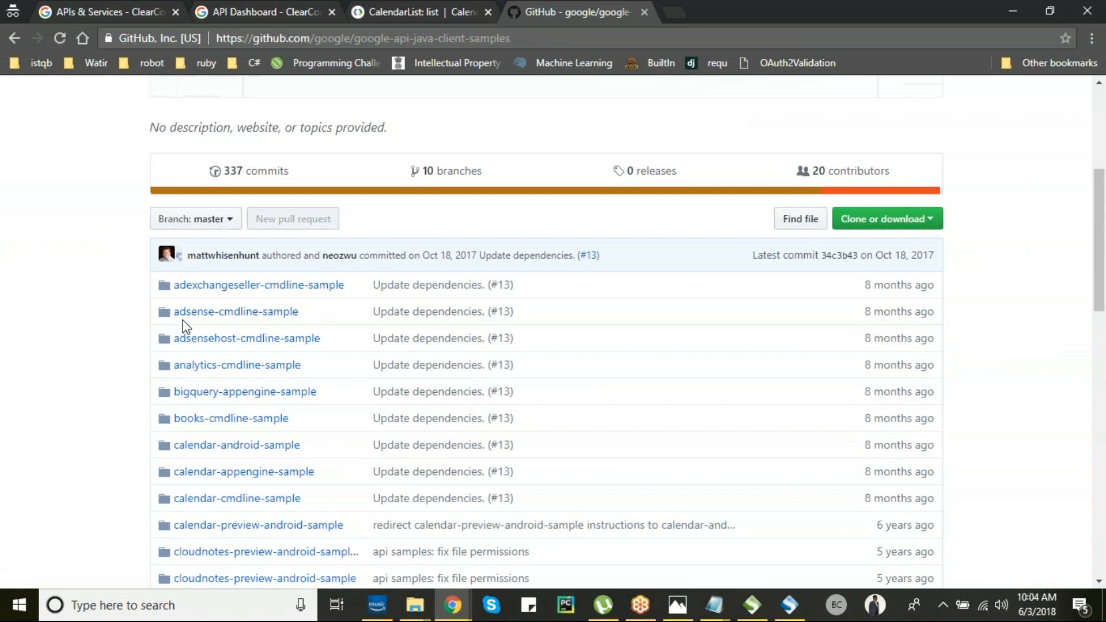
scroll(185, 325, down, 1)
drag(176, 222, 255, 395)
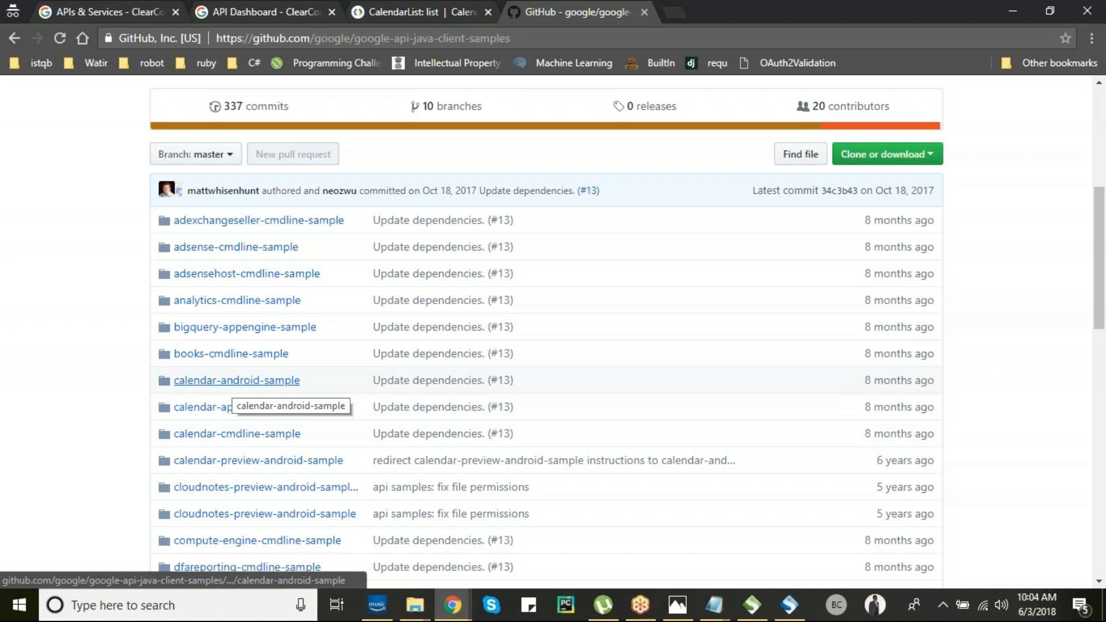
click(230, 385)
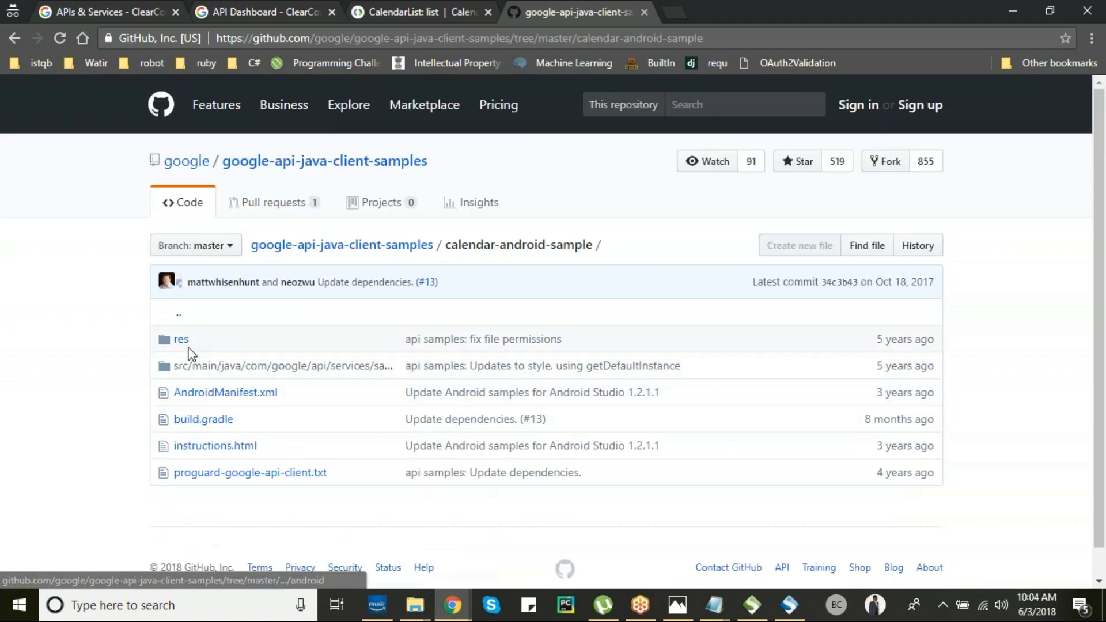
- Browse the sample's src/main/java/.../calendar/android source files, then return to SoapUI
click(195, 368)
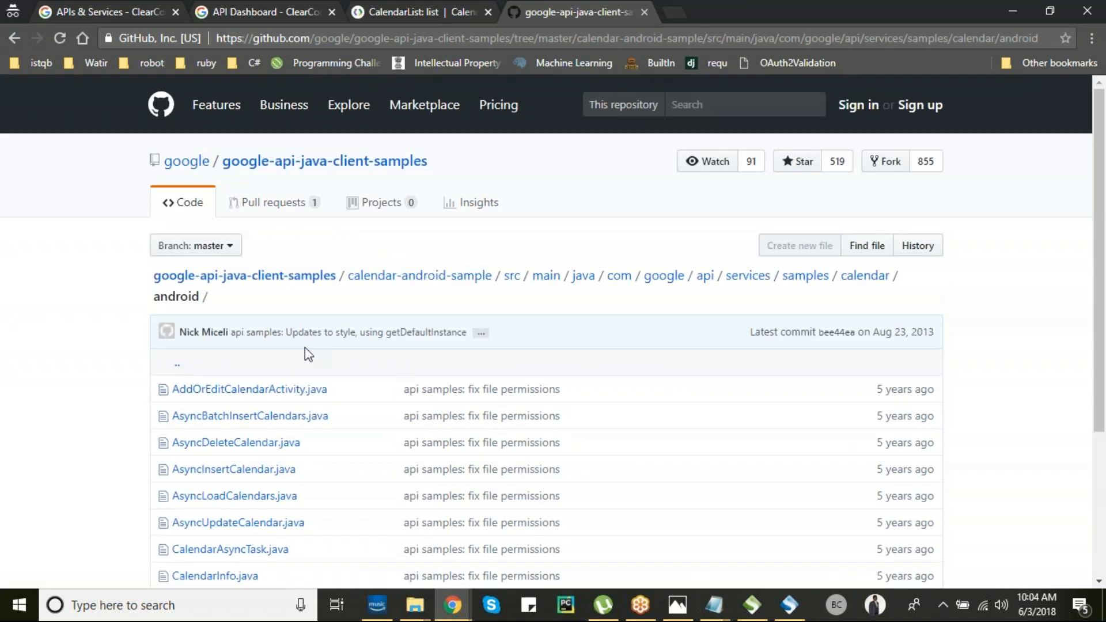
scroll(306, 348, down, 1)
scroll(304, 351, down, 2)
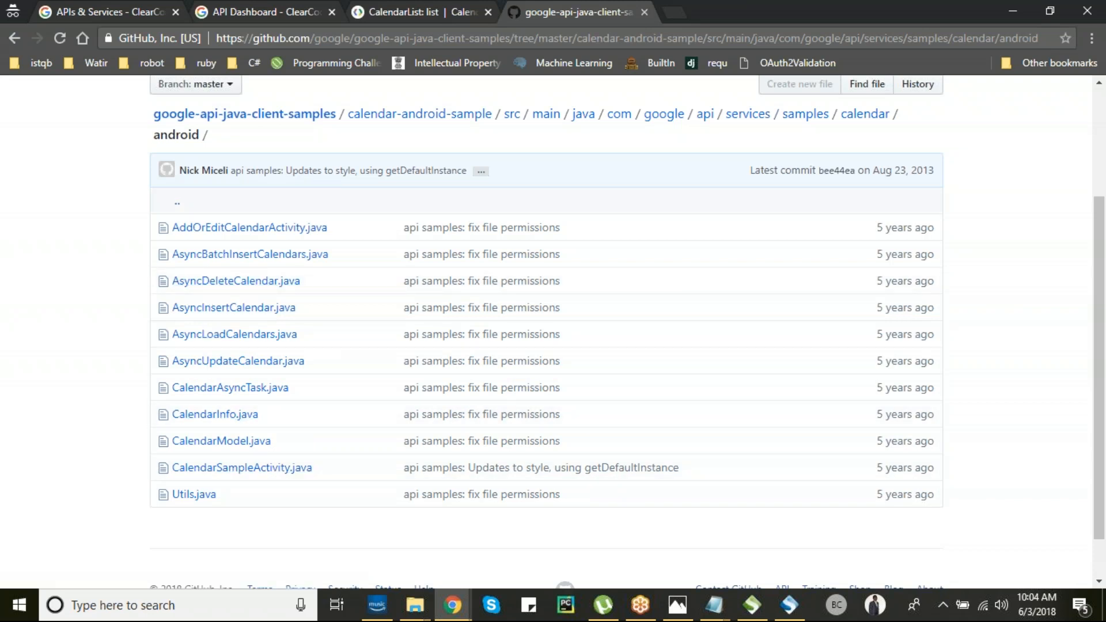
scroll(561, 246, up, 2)
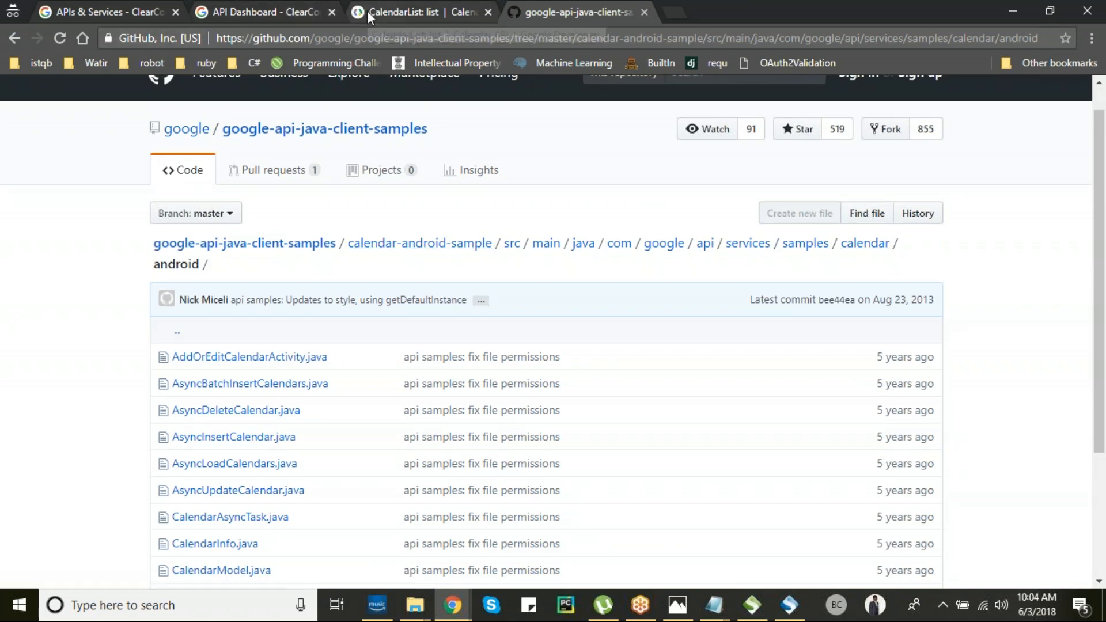
key(alt+Tab)
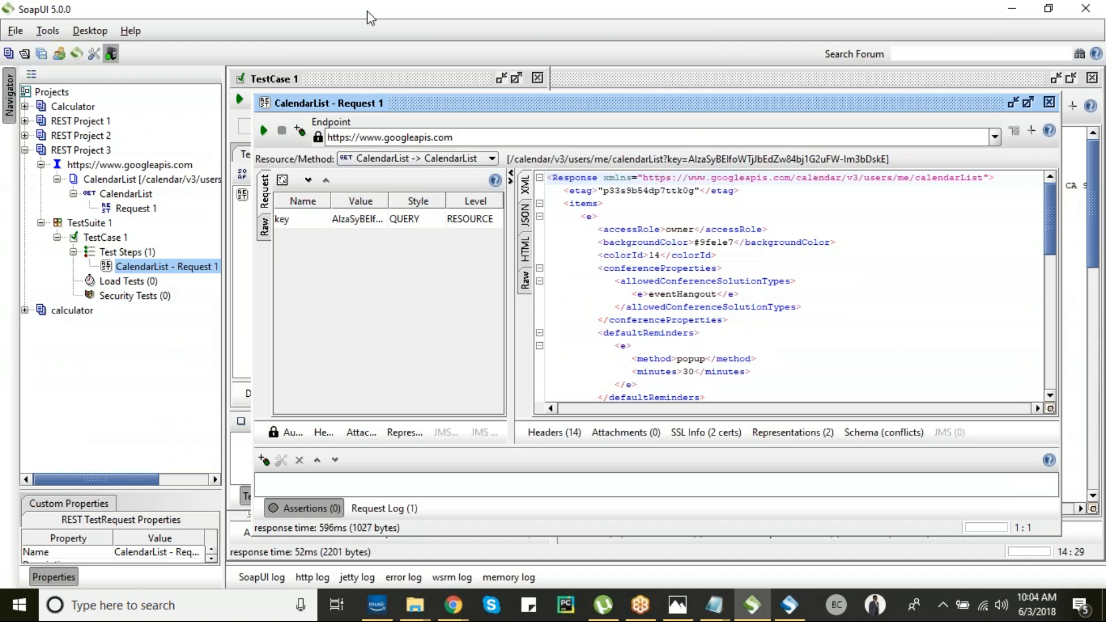
key(alt+Tab)
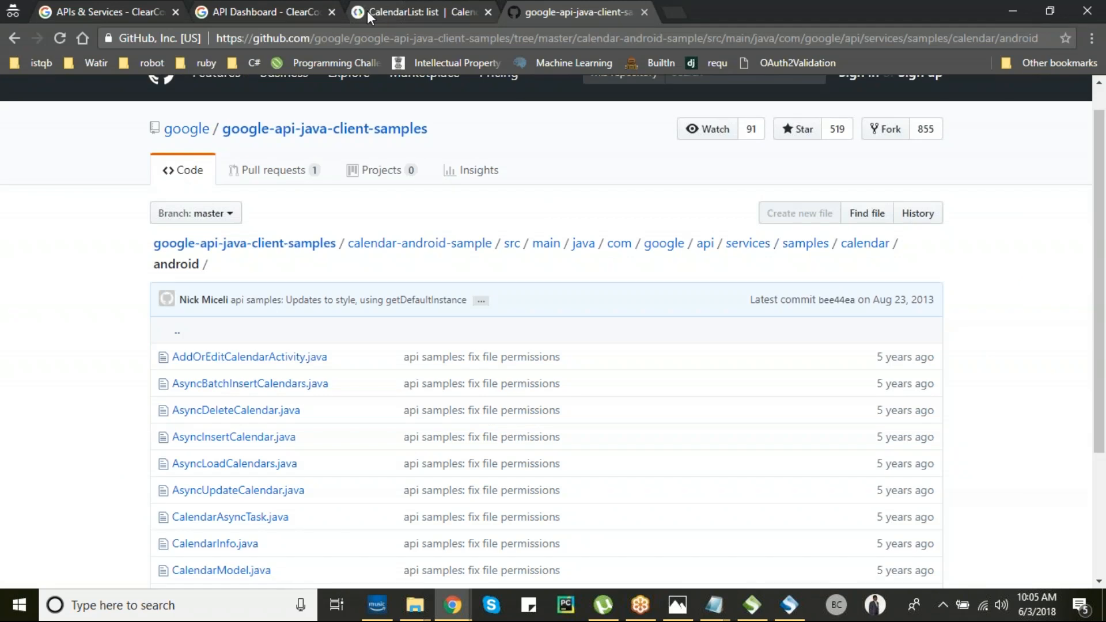
key(alt+Tab)
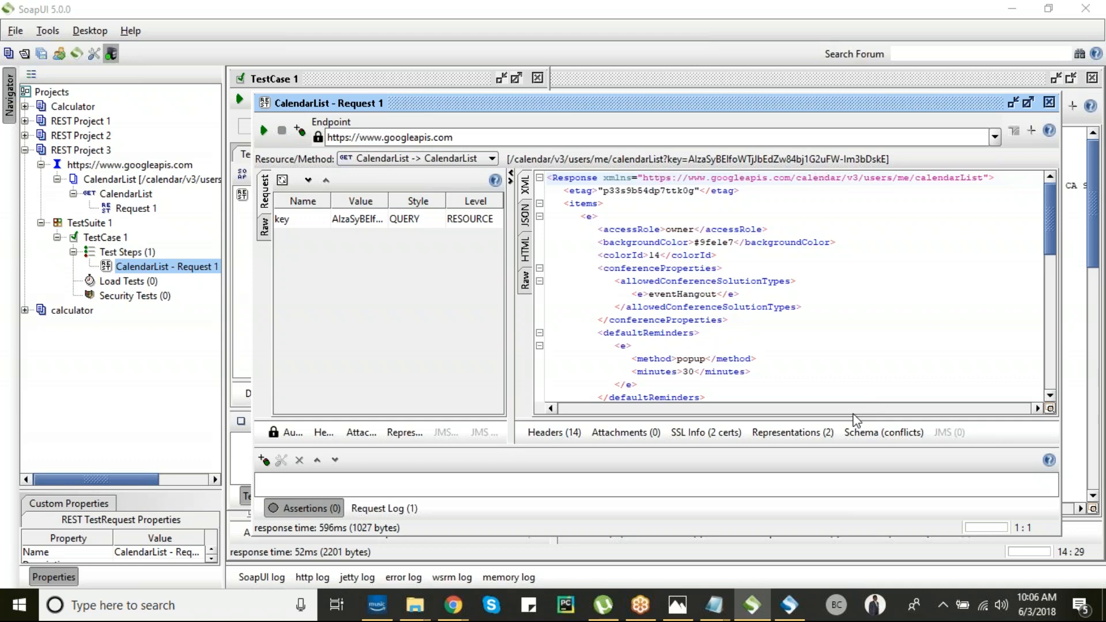
mouse_move(456, 606)
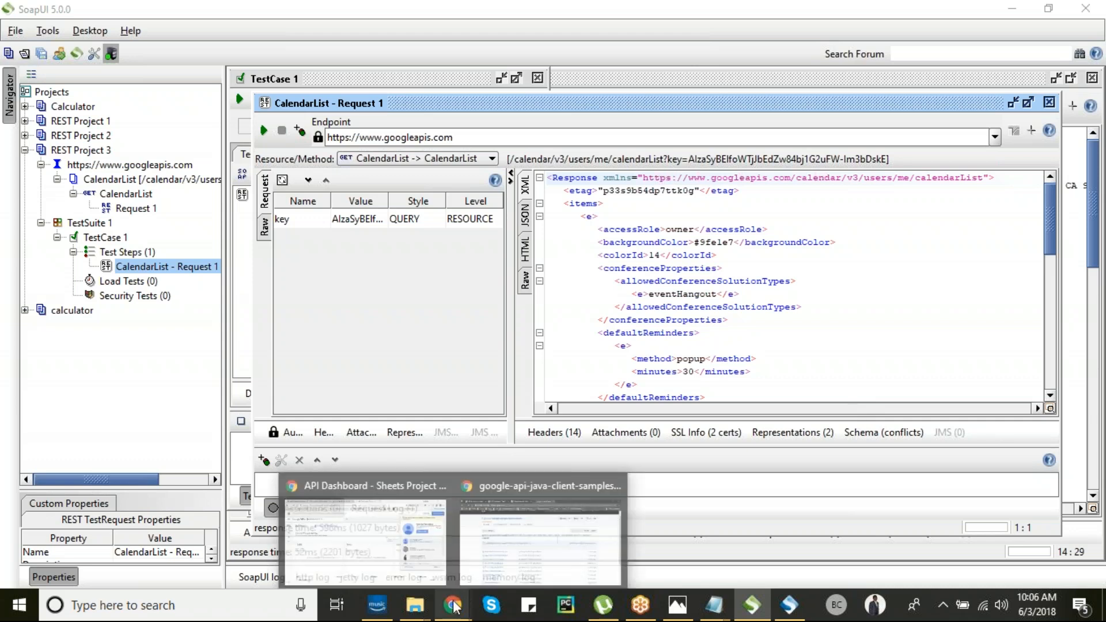
- Load rest-assured.io in a new Chrome tab
click(487, 556)
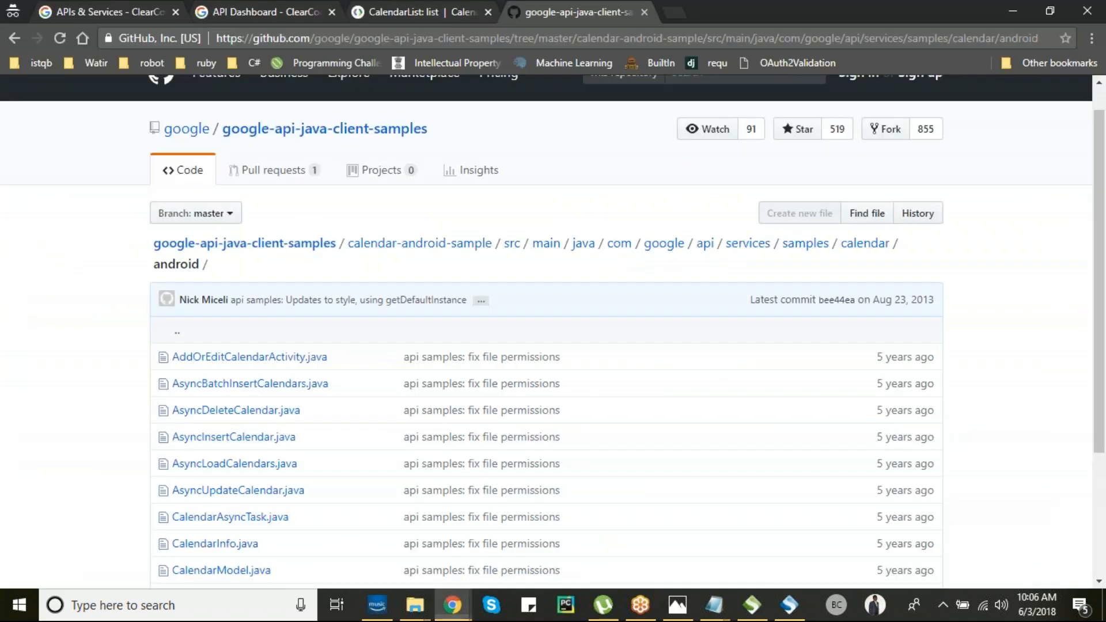
click(673, 11)
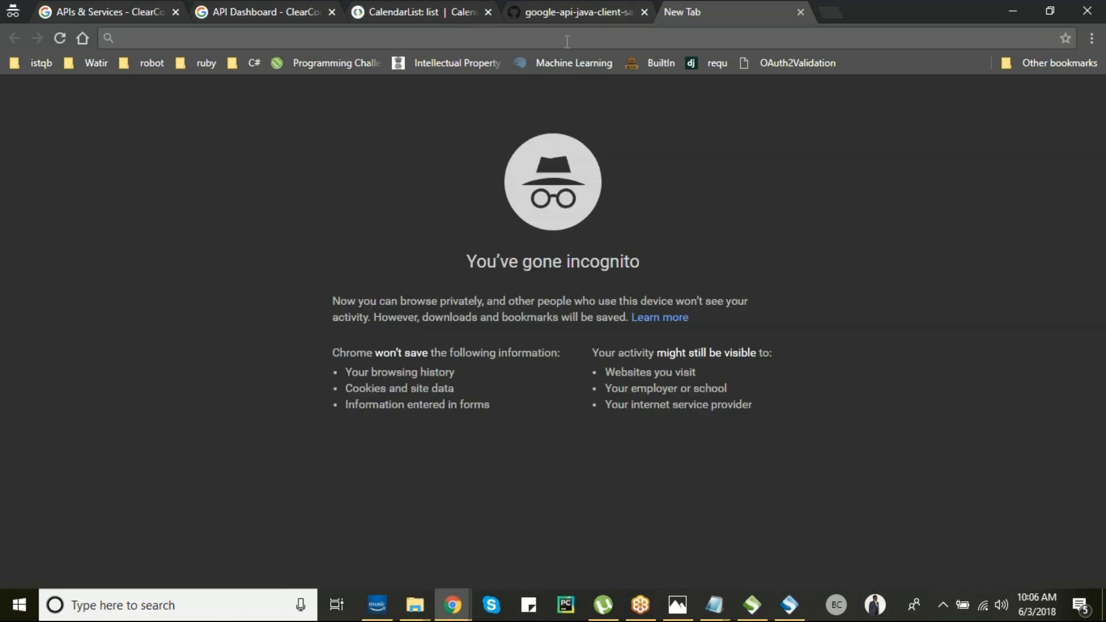
text(rest)
key(Return)
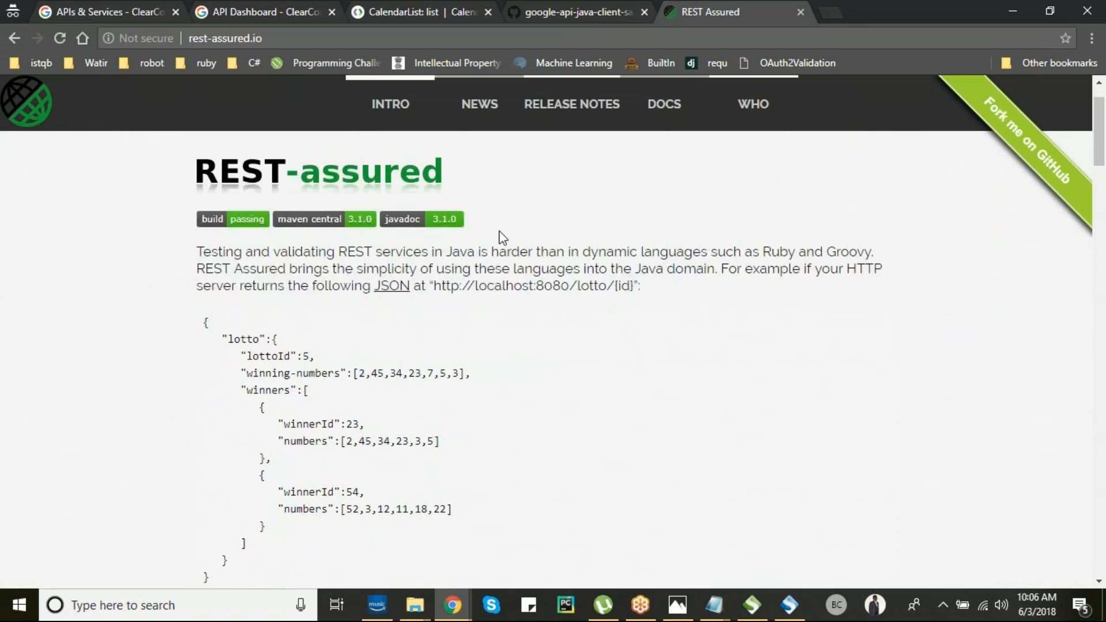
- Highlight the sample test's when() and get("/lotto/{id}", 5) lines on rest-assured.io
scroll(503, 238, down, 10)
scroll(279, 237, up, 2)
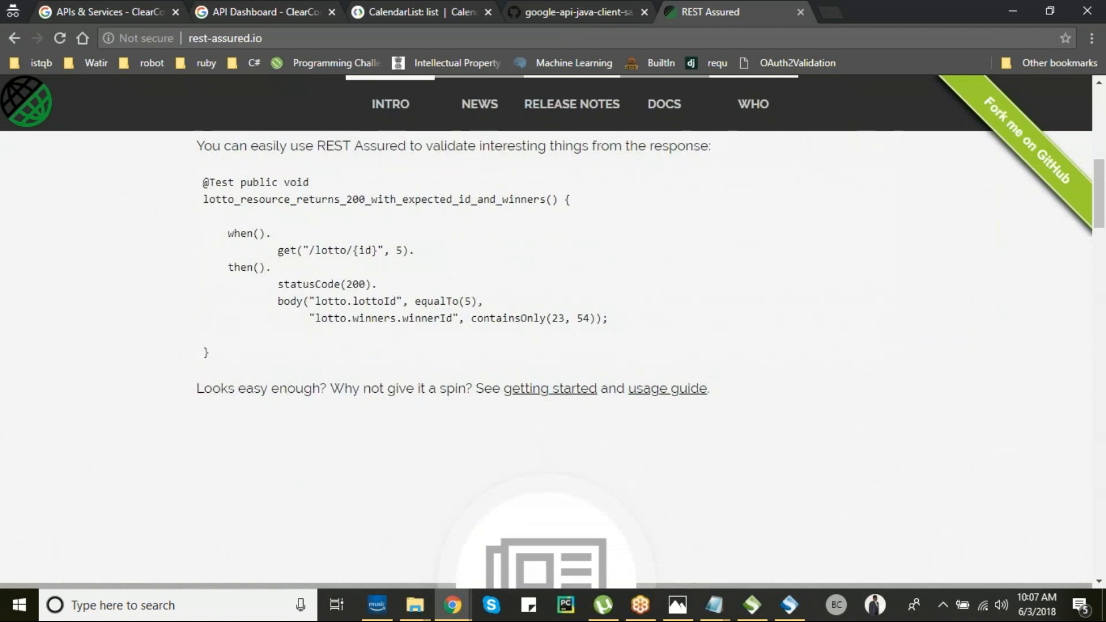
drag(229, 247, 415, 264)
click(413, 264)
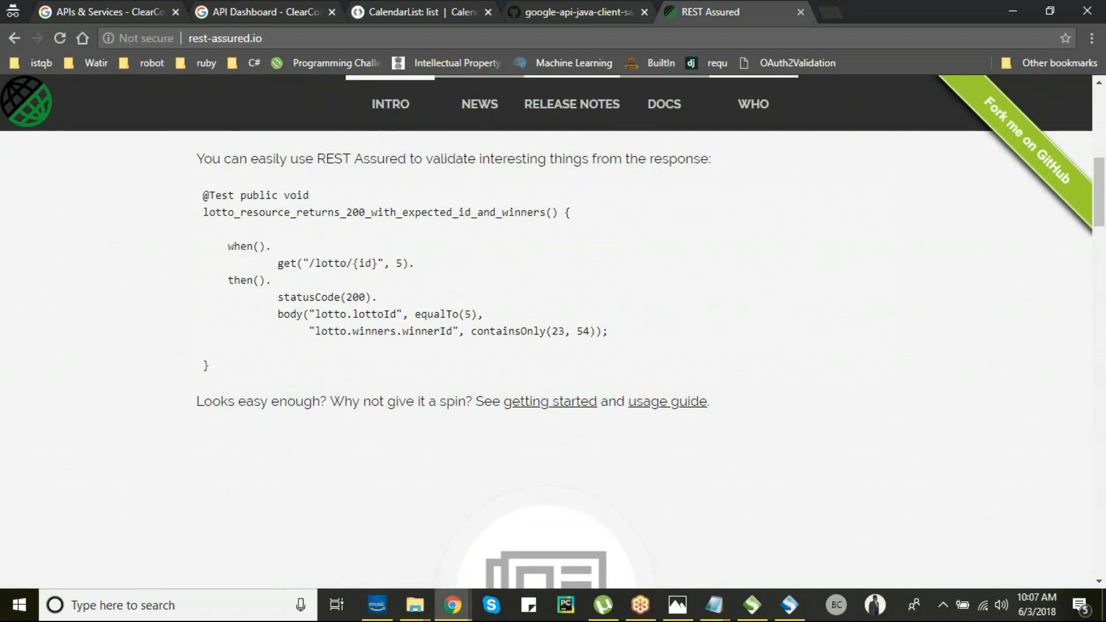
drag(304, 264, 384, 262)
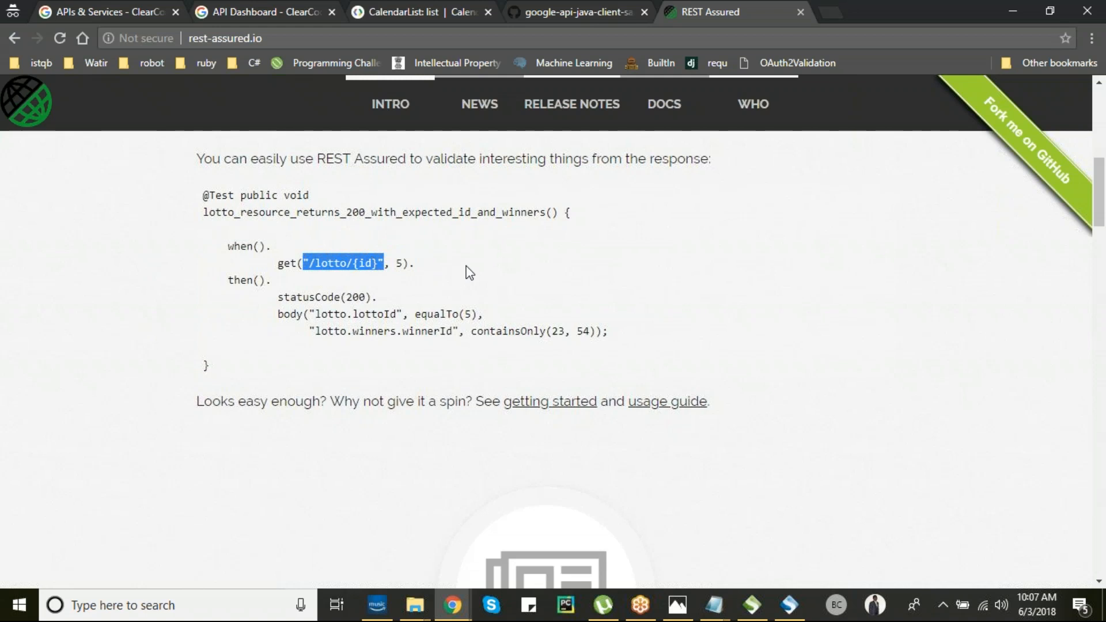
click(423, 265)
drag(228, 247, 428, 273)
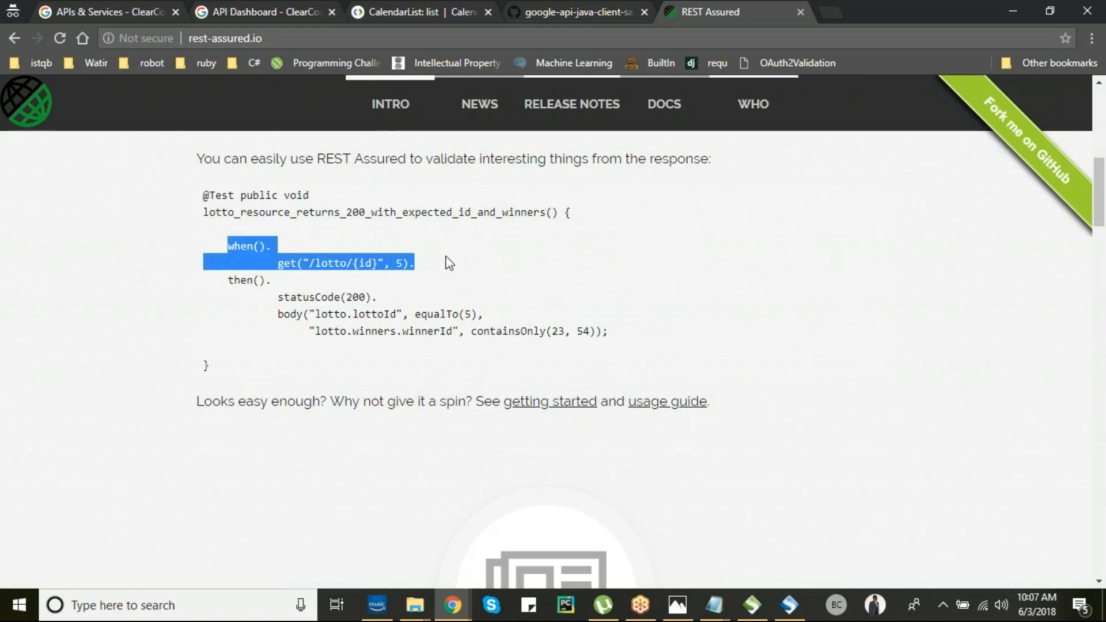
- Show the REST Assured documentation list, then return to SoapUI Pro
click(661, 116)
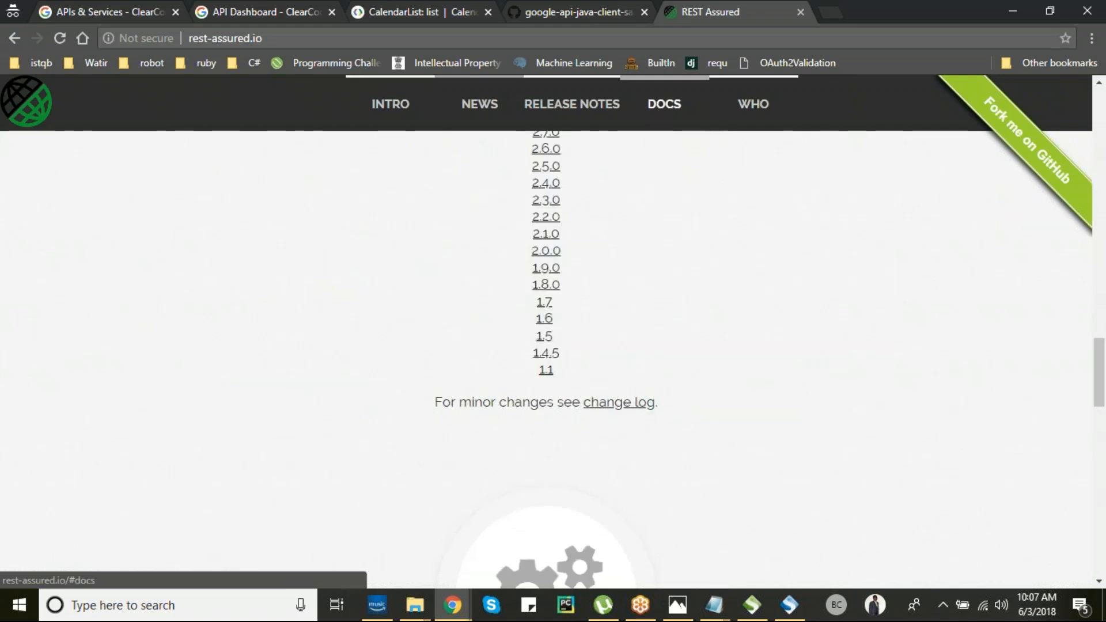
scroll(334, 367, down, 4)
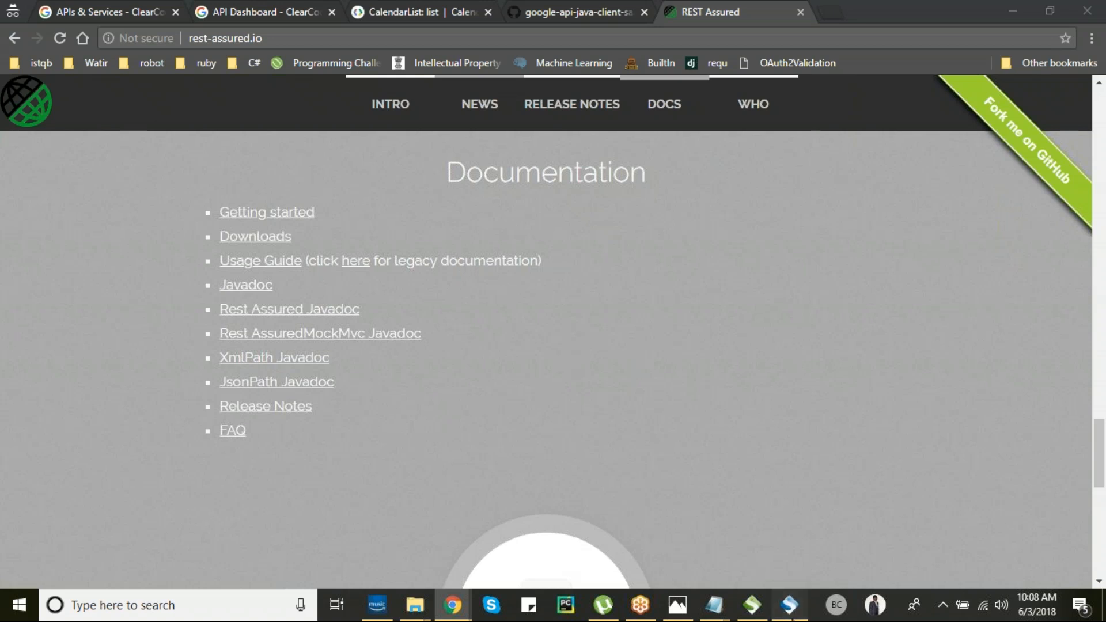
click(789, 605)
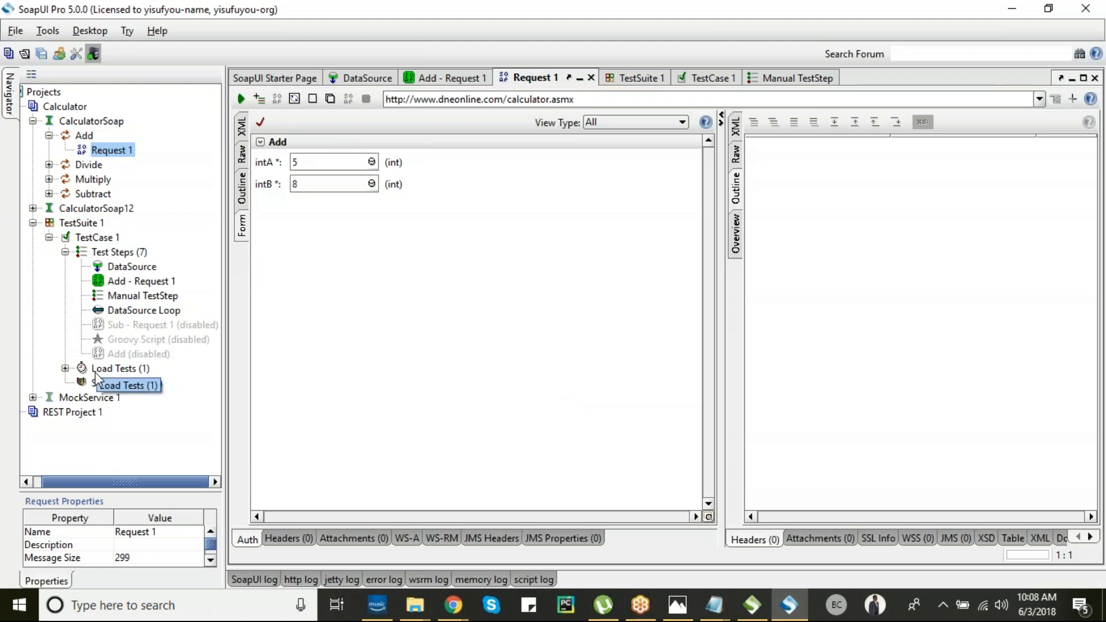
click(46, 413)
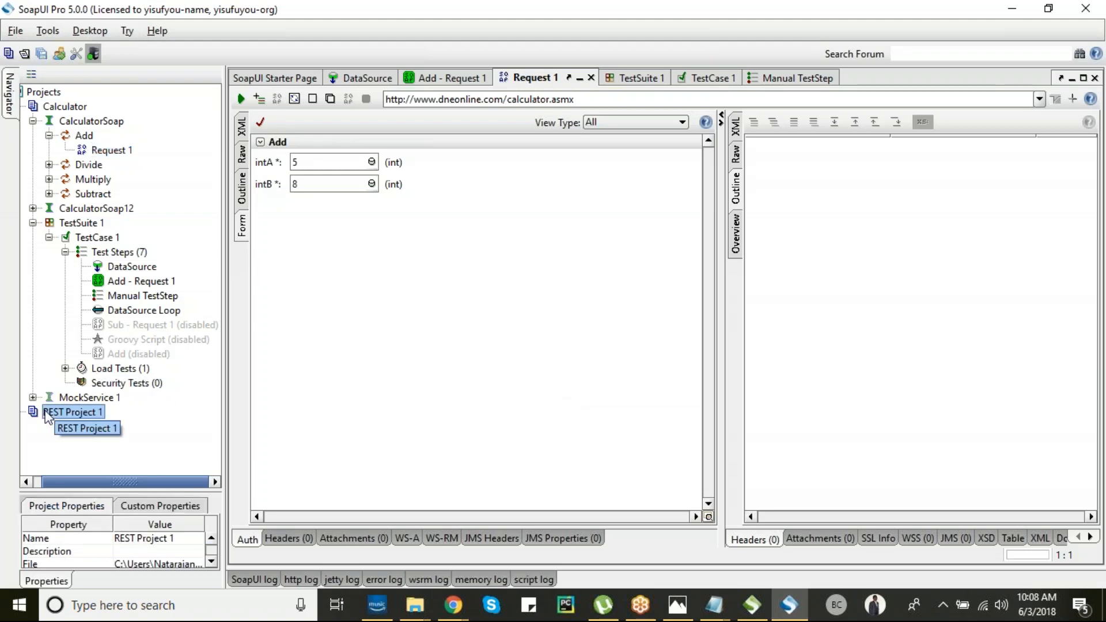
right_click(46, 413)
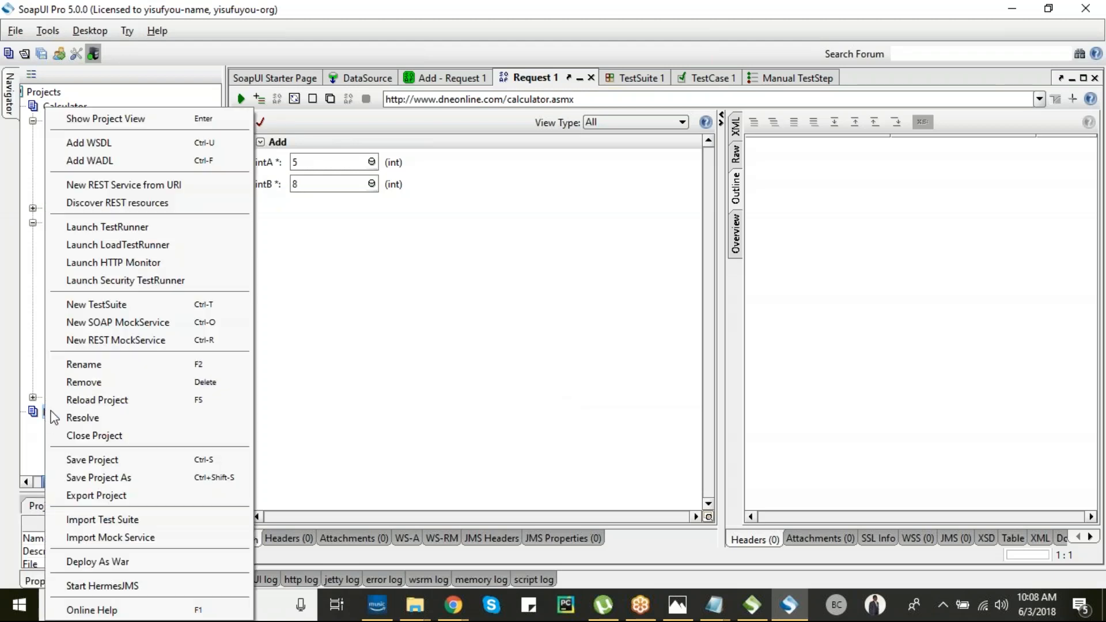
click(165, 186)
text(https://www.googleapis.com/auth/calendar)
click(676, 361)
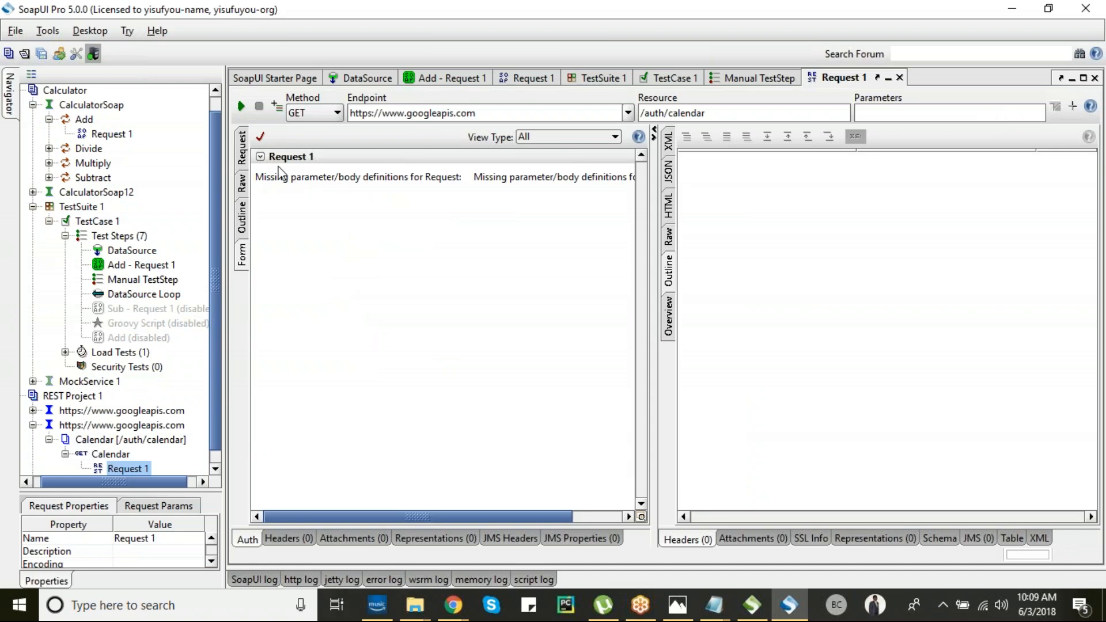
key(alt+Tab)
key(Tab)
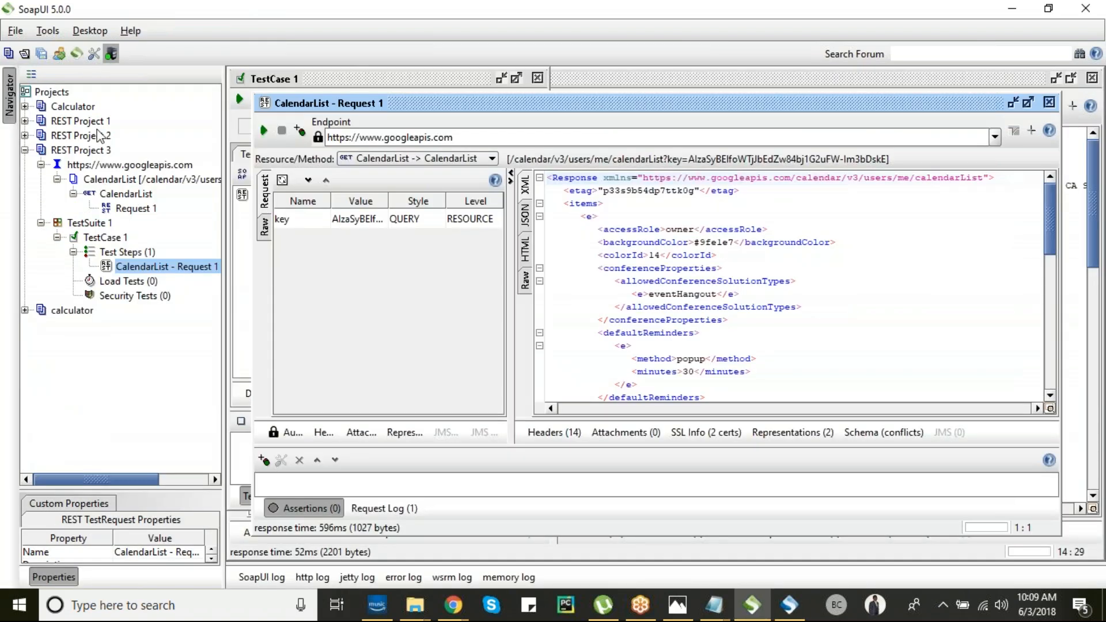
- Inspect the googleapis.com service's endpoints and the CalendarList method's settings
click(87, 165)
double_click(86, 166)
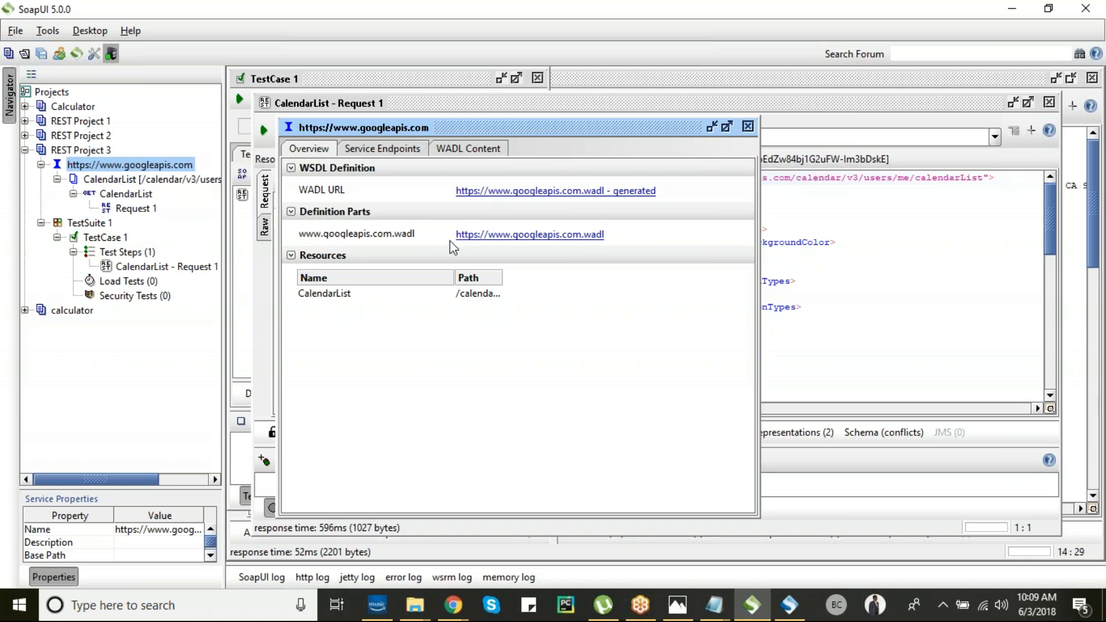
click(360, 148)
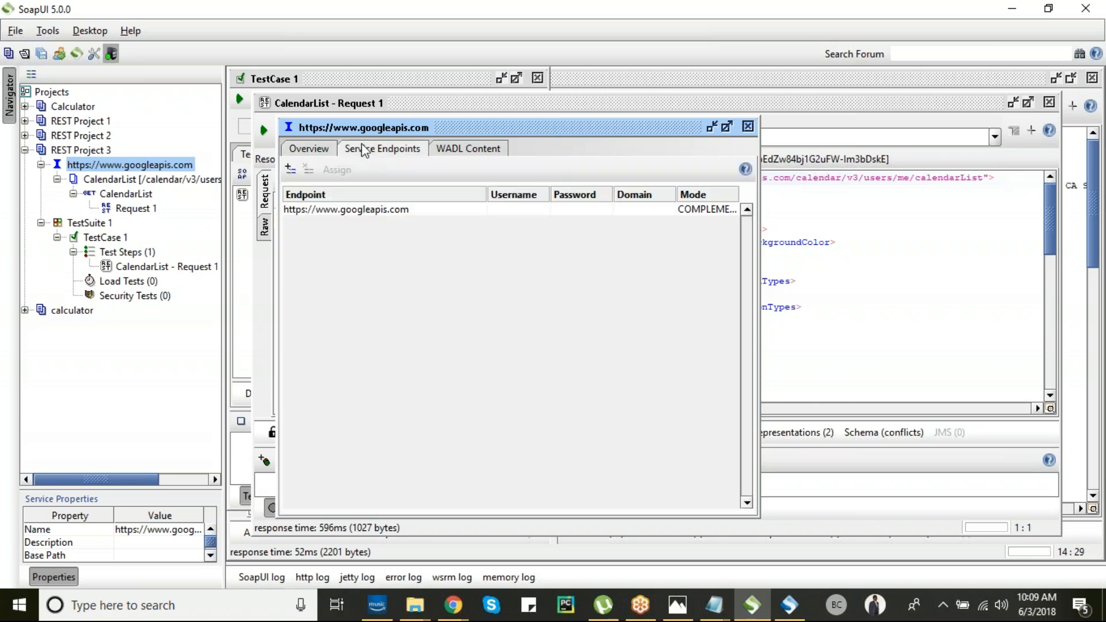
click(433, 207)
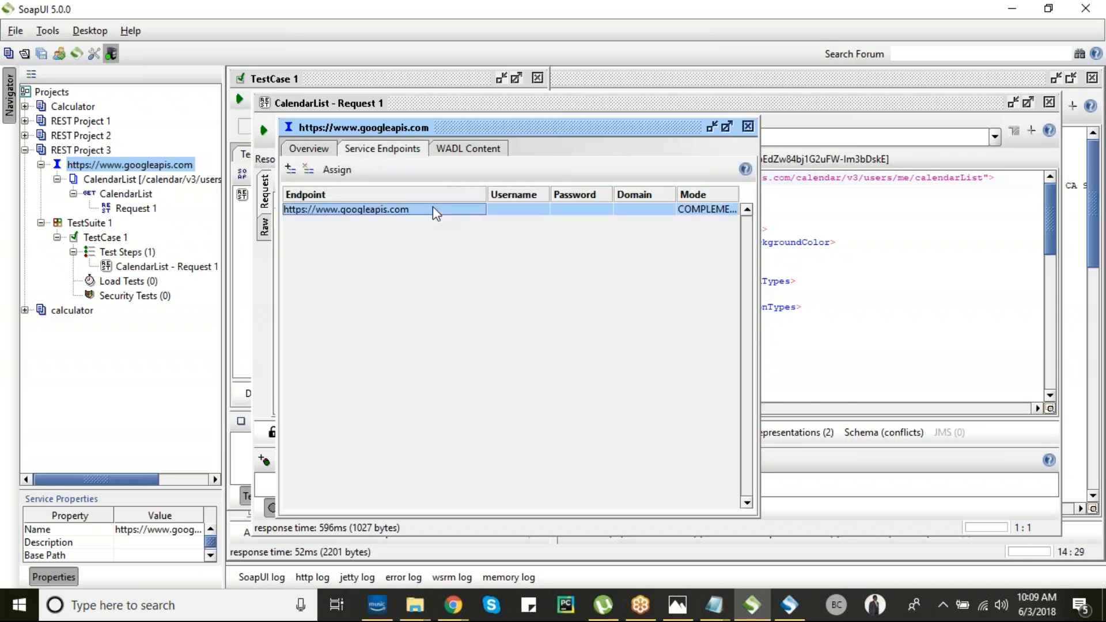
click(748, 127)
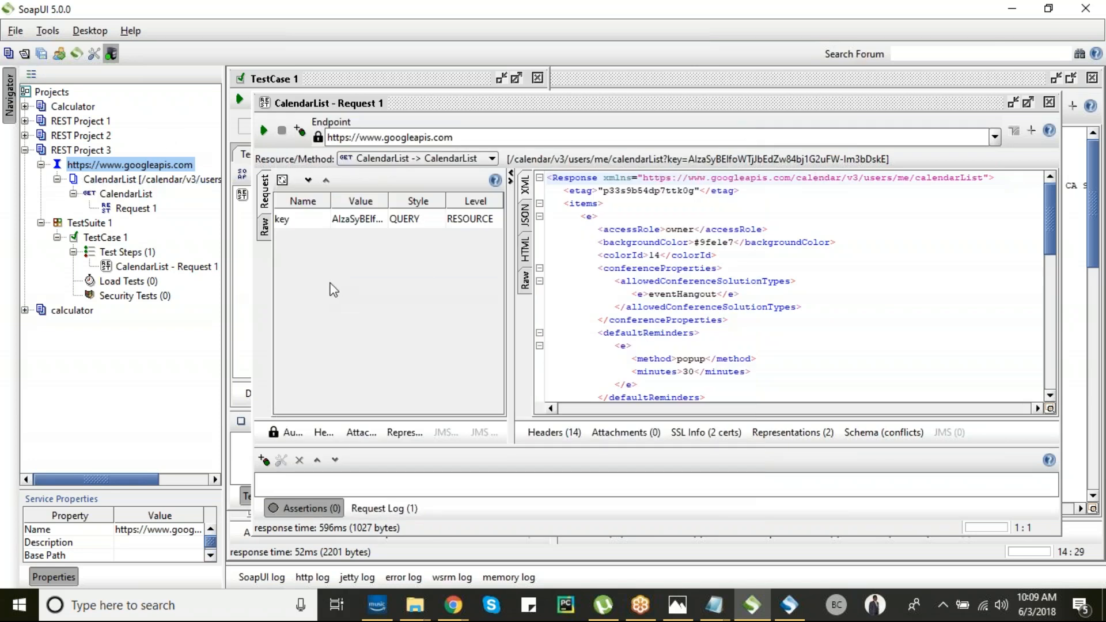
double_click(123, 194)
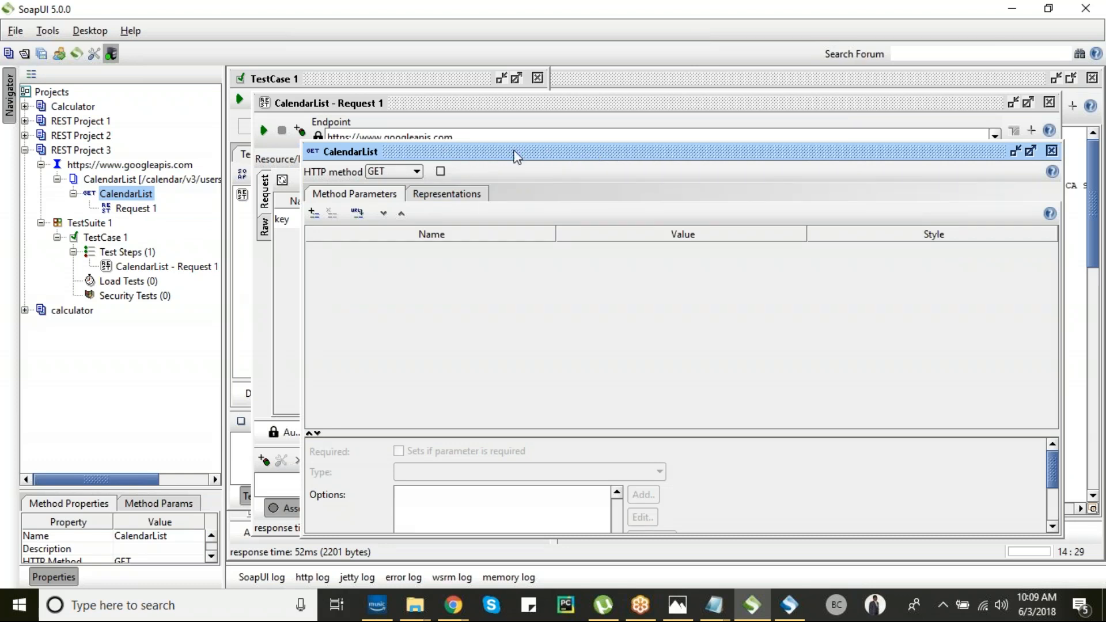
drag(539, 154, 301, 141)
click(817, 142)
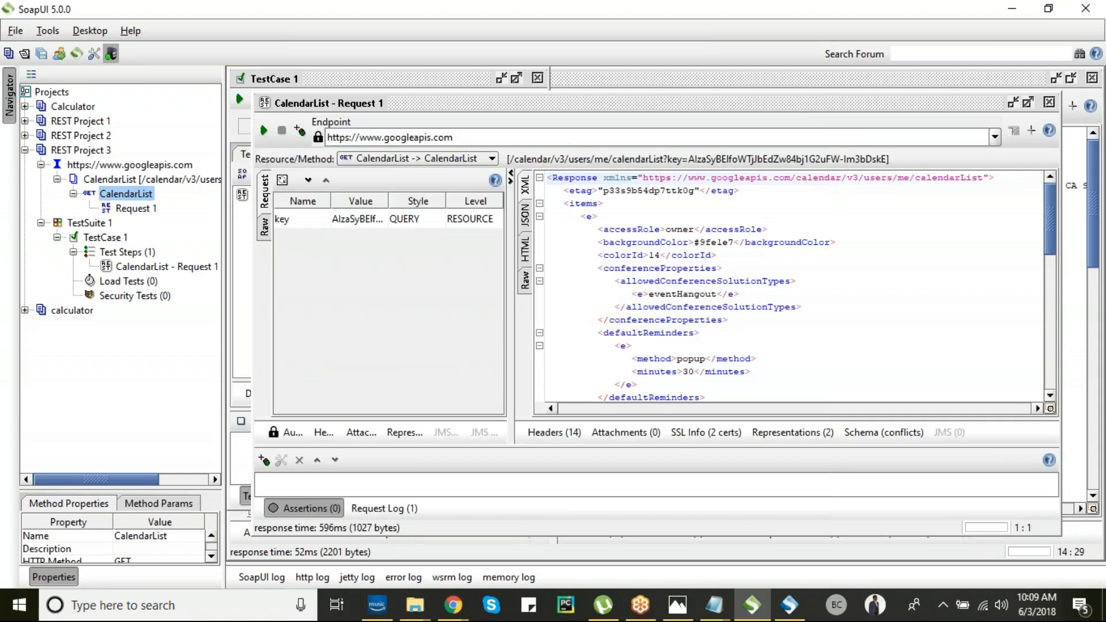
- Open Request 1 under CalendarList and set its HTTP method to POST
click(108, 196)
double_click(133, 209)
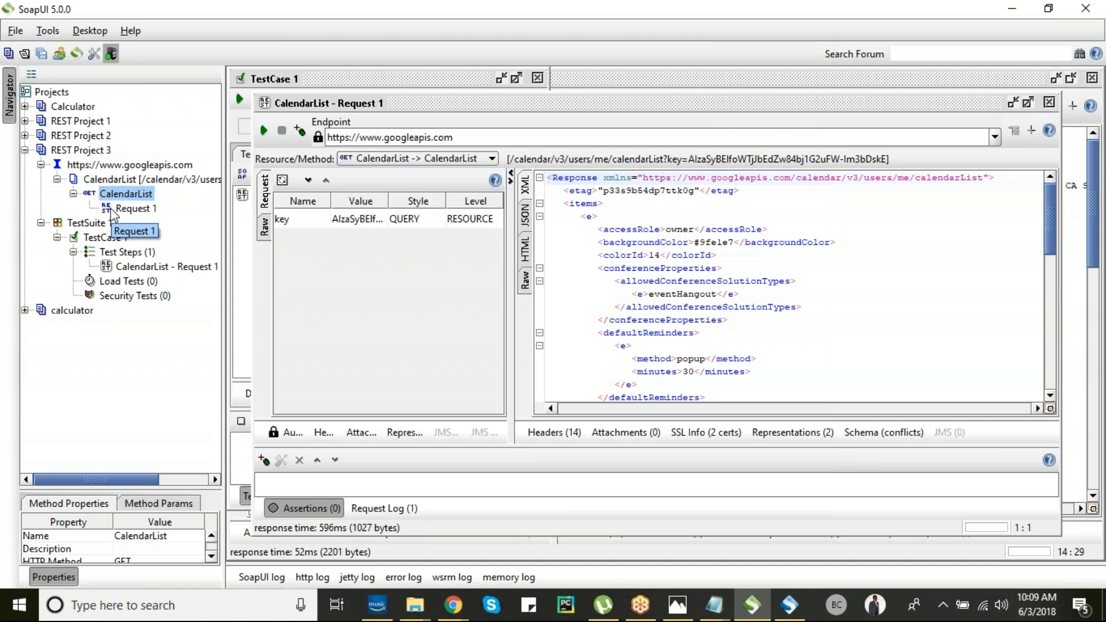
click(419, 208)
click(415, 242)
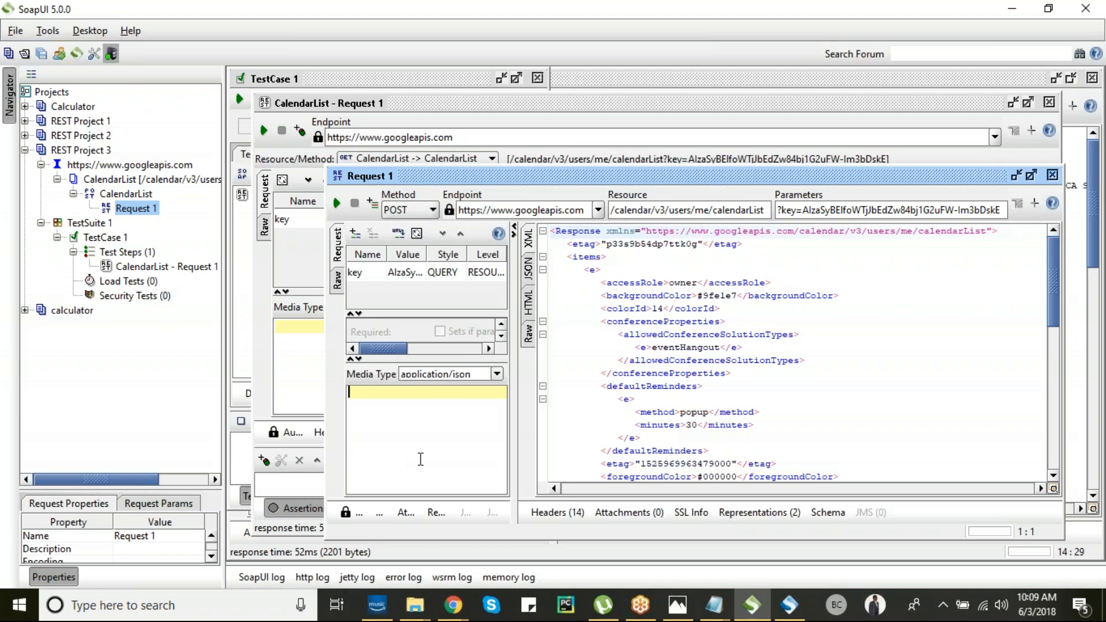
mouse_move(465, 617)
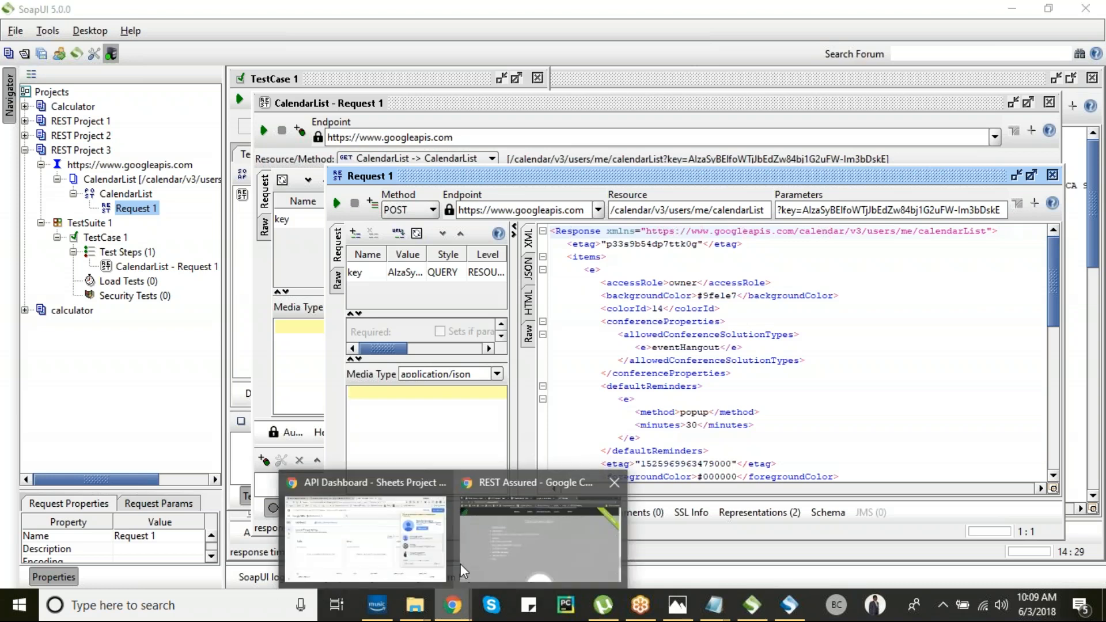
- Bring up the Google Calendar API docs in the browser, dismissing the account popup
click(369, 536)
click(344, 206)
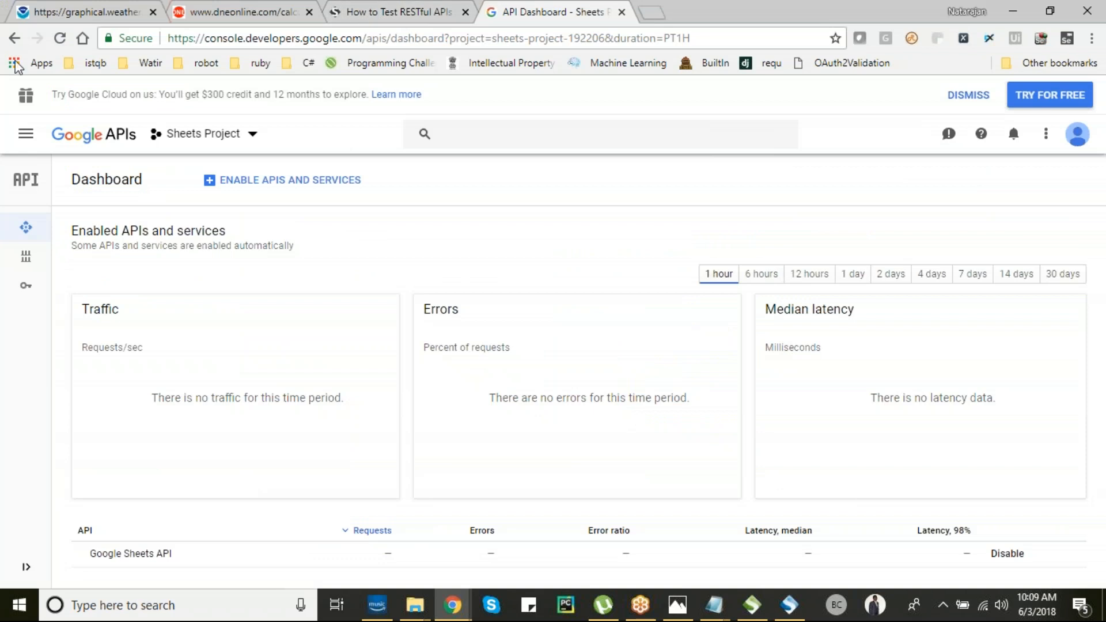
click(14, 38)
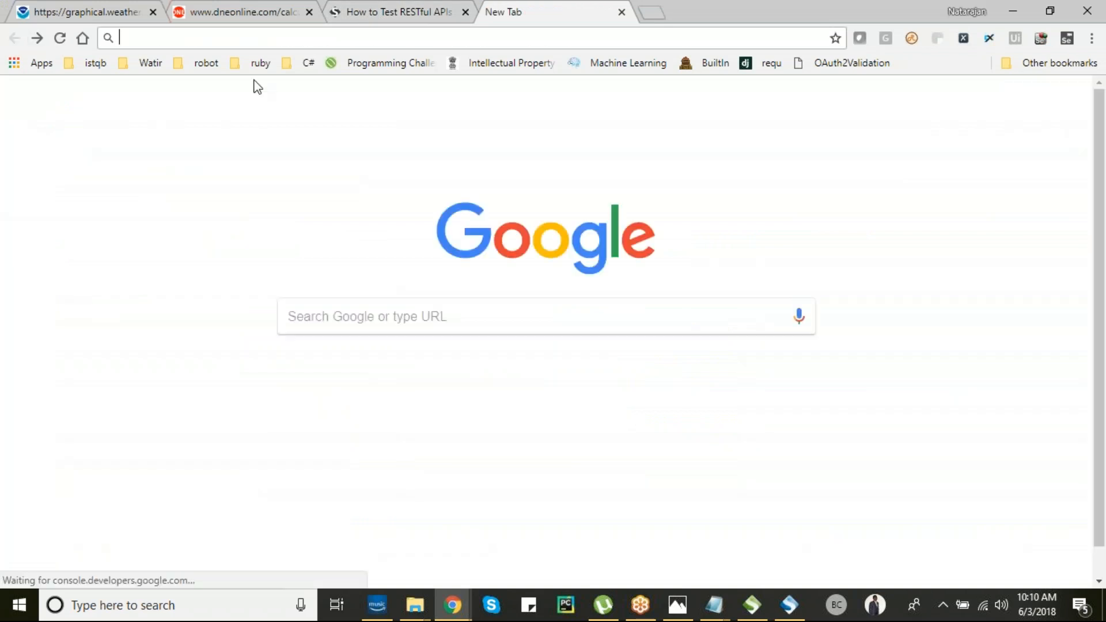
key(alt+Tab)
key(alt+Tab)
key(alt+Tab)
click(389, 6)
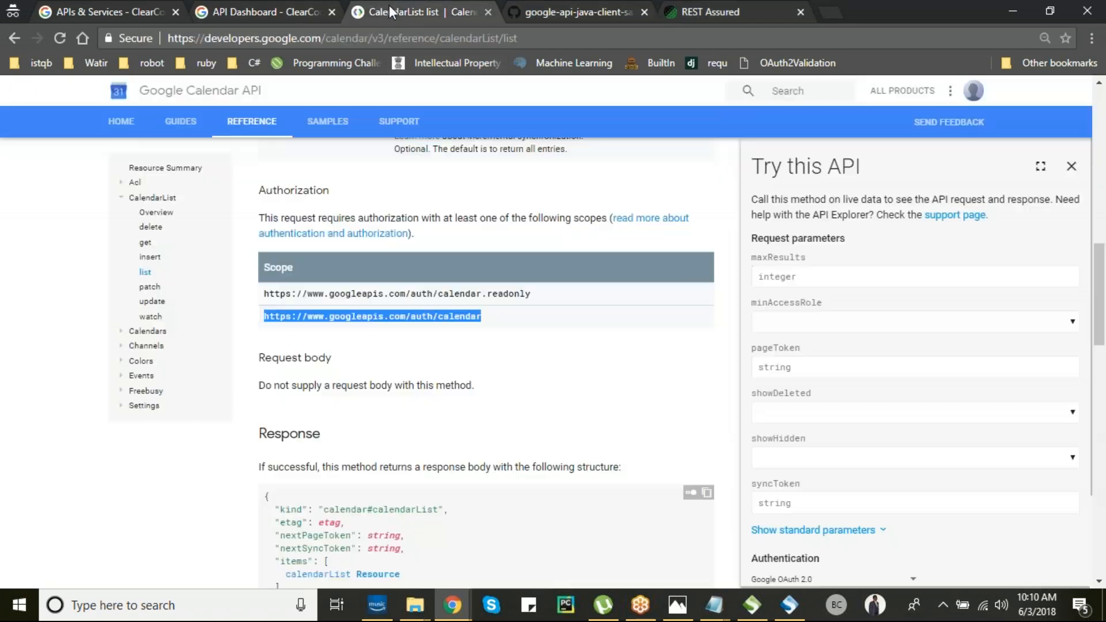
click(482, 390)
scroll(482, 389, up, 1)
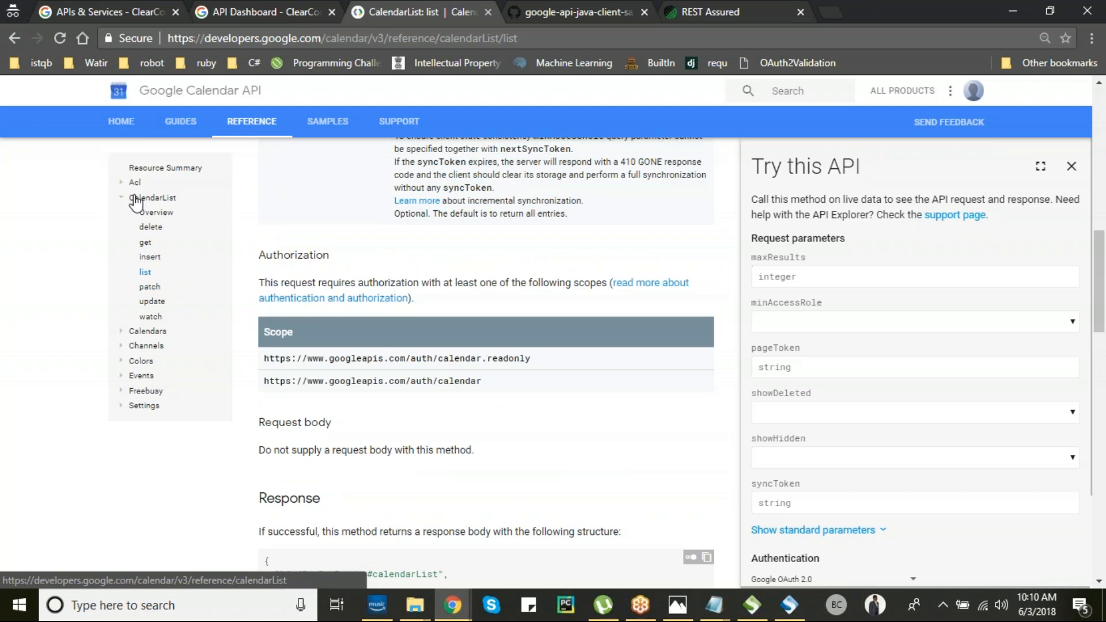
- Open the CalendarList insert reference page and scroll to Try this API
click(154, 257)
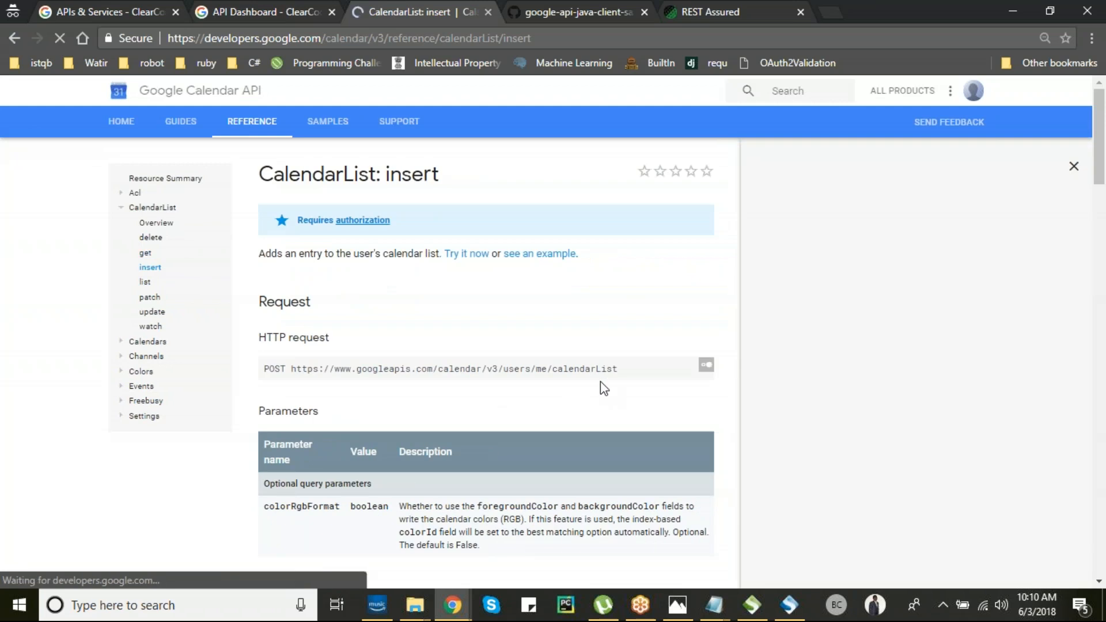
scroll(581, 412, down, 1)
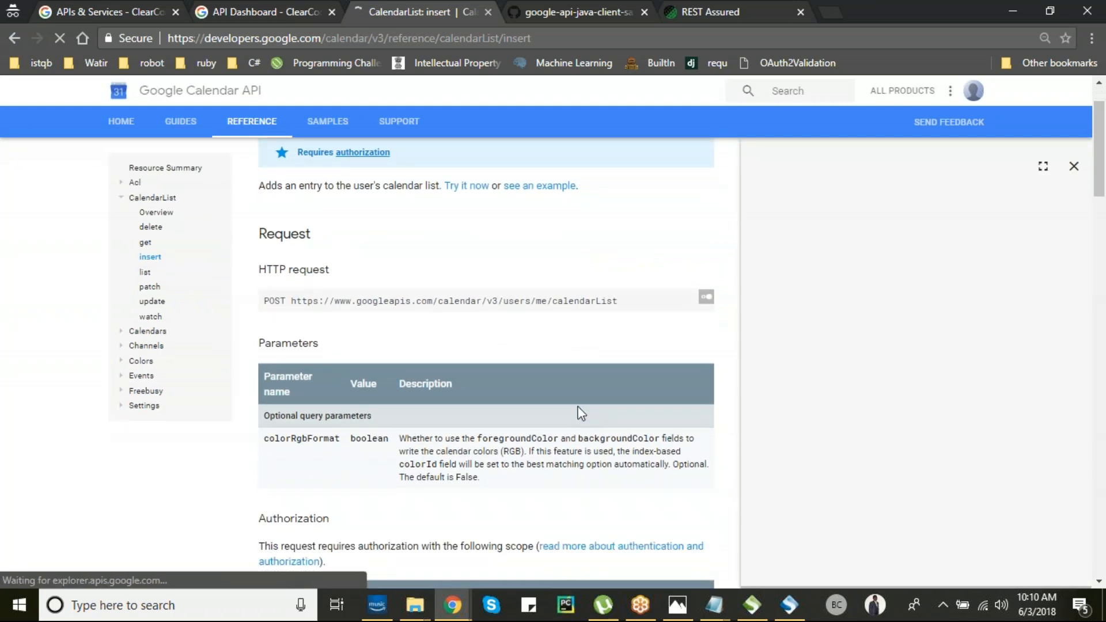
scroll(581, 413, down, 5)
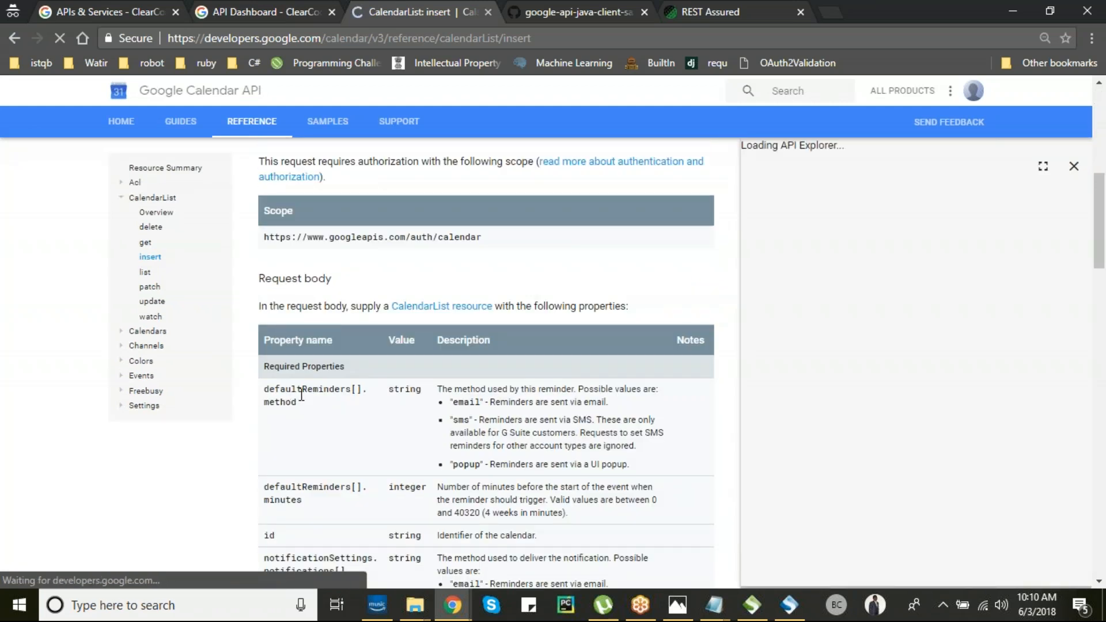
scroll(305, 380, down, 2)
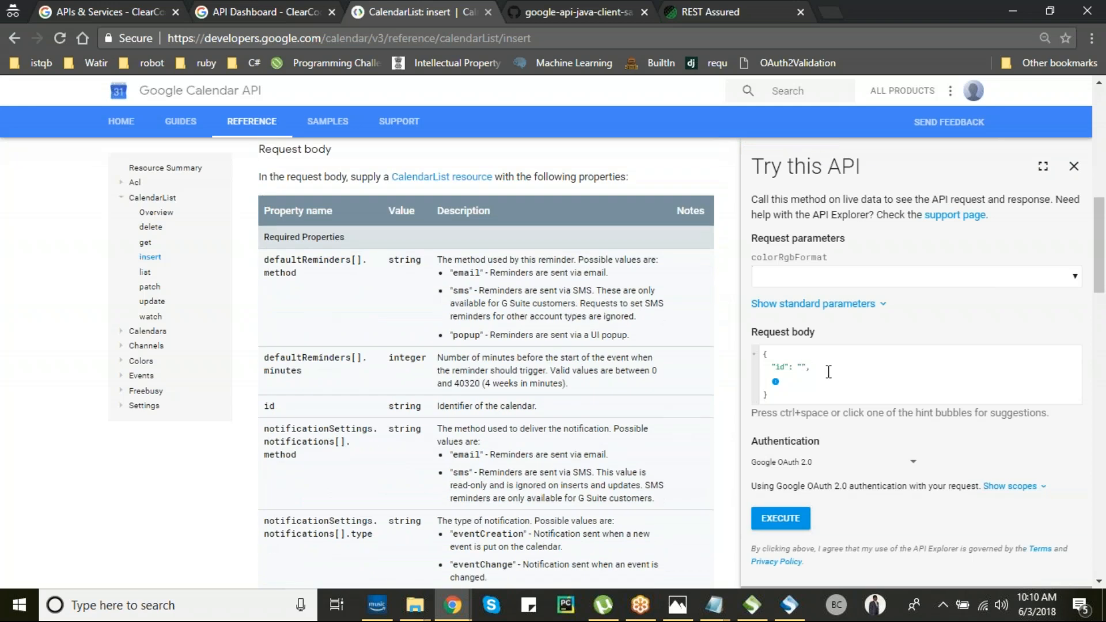
- Add a description 'aksd;kja;slkdjf' to the sample body and paste that JSON into SoapUI's request
click(775, 383)
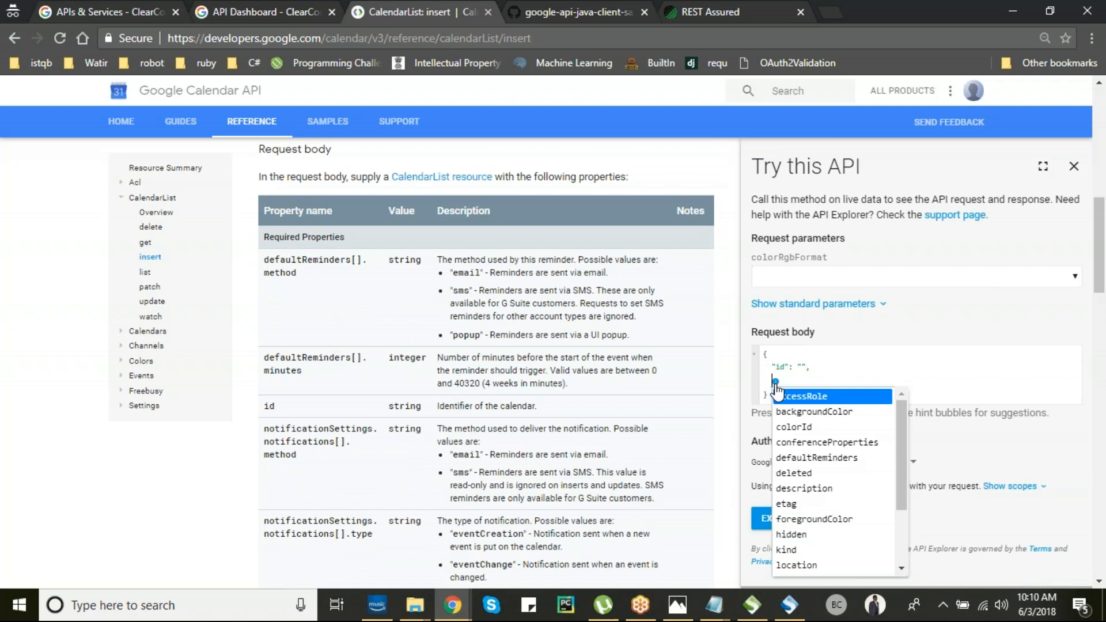
click(807, 488)
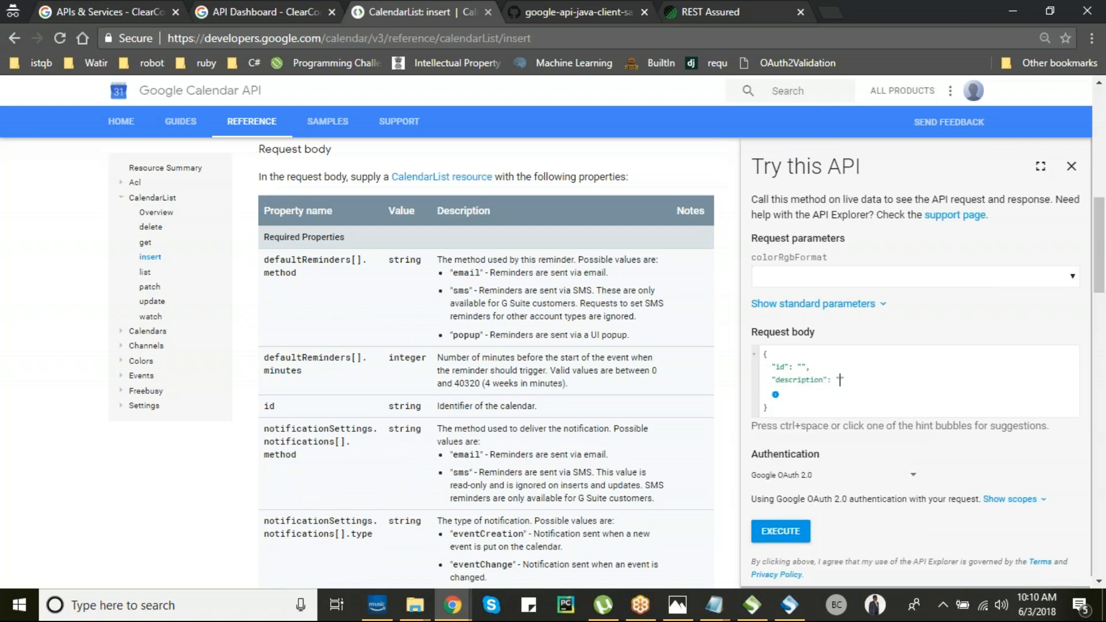
text(aksd;kja;slkdjf)
drag(764, 350, 796, 416)
key(ctrl+c)
key(alt+Tab)
key(alt+Tab)
key(ctrl+v)
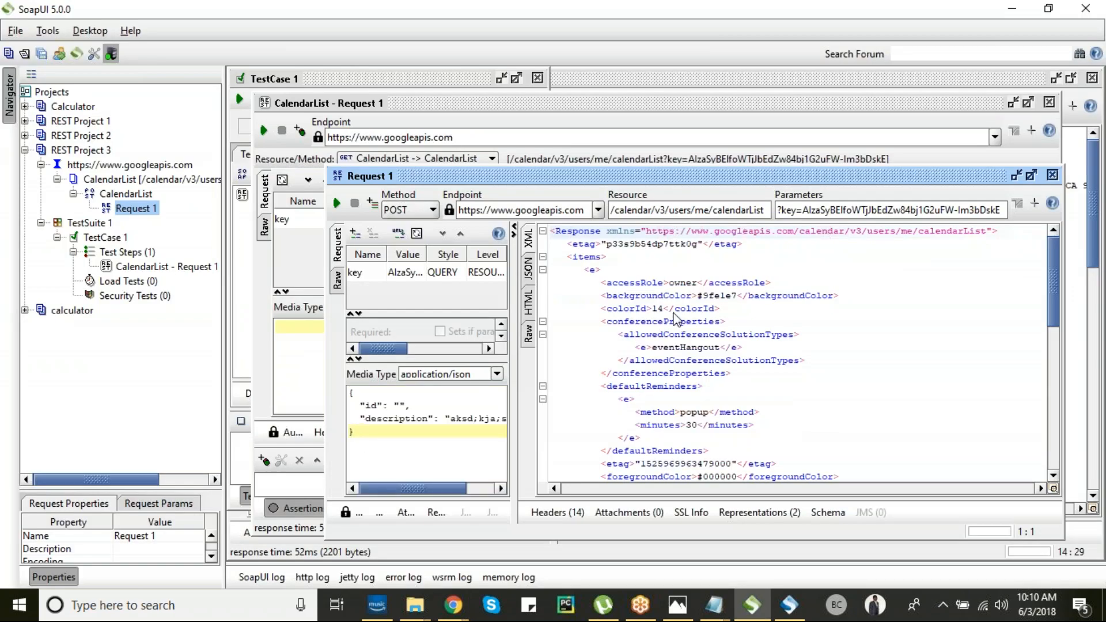
key(alt+Tab)
key(alt+Tab)
key(alt+Tab)
key(alt+Tab)
key(alt+Tab)
key(alt+Tab)
key(alt+Tab)
key(alt+Tab)
key(alt+Tab)
key(alt+Tab)
key(alt+Tab)
key(alt+Tab)
key(alt+Tab)
key(alt+Tab)
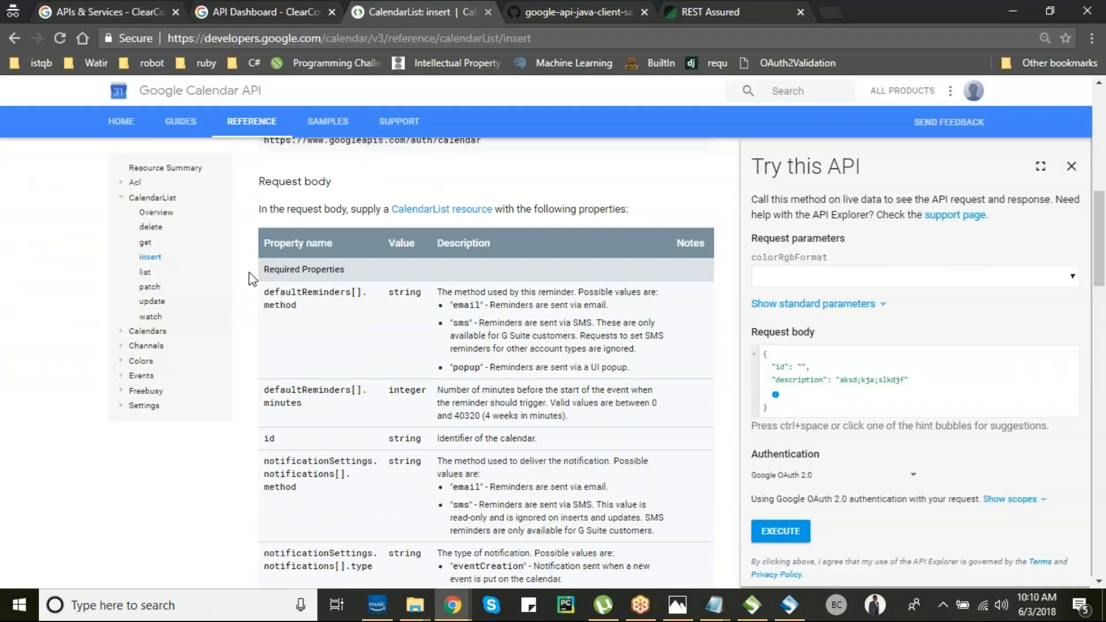
scroll(249, 272, up, 5)
scroll(372, 417, up, 4)
drag(300, 335, 629, 336)
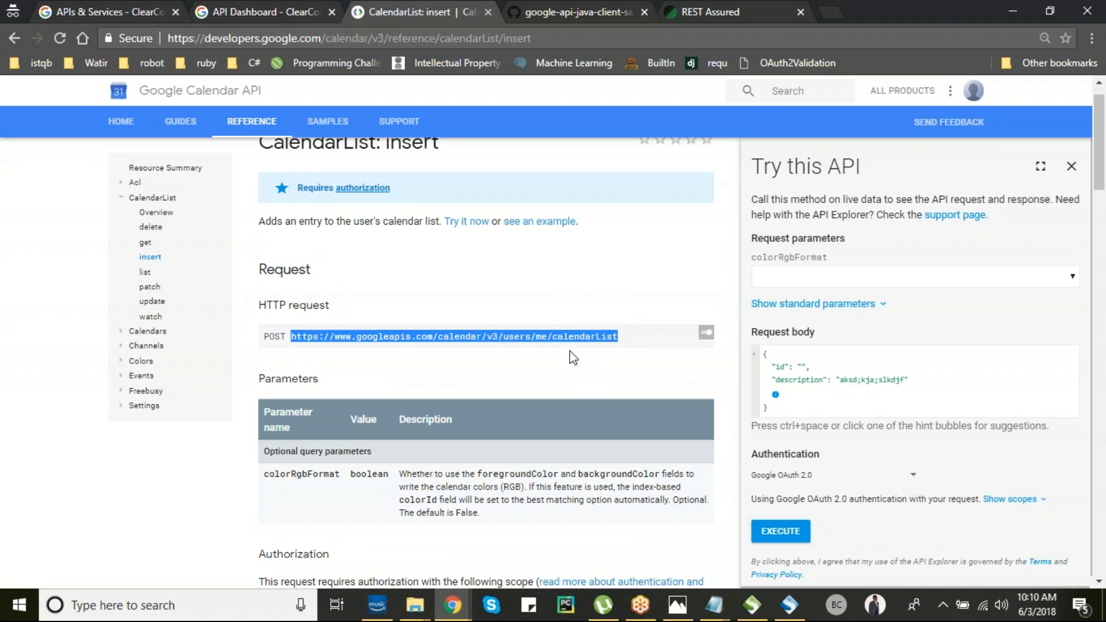
click(802, 368)
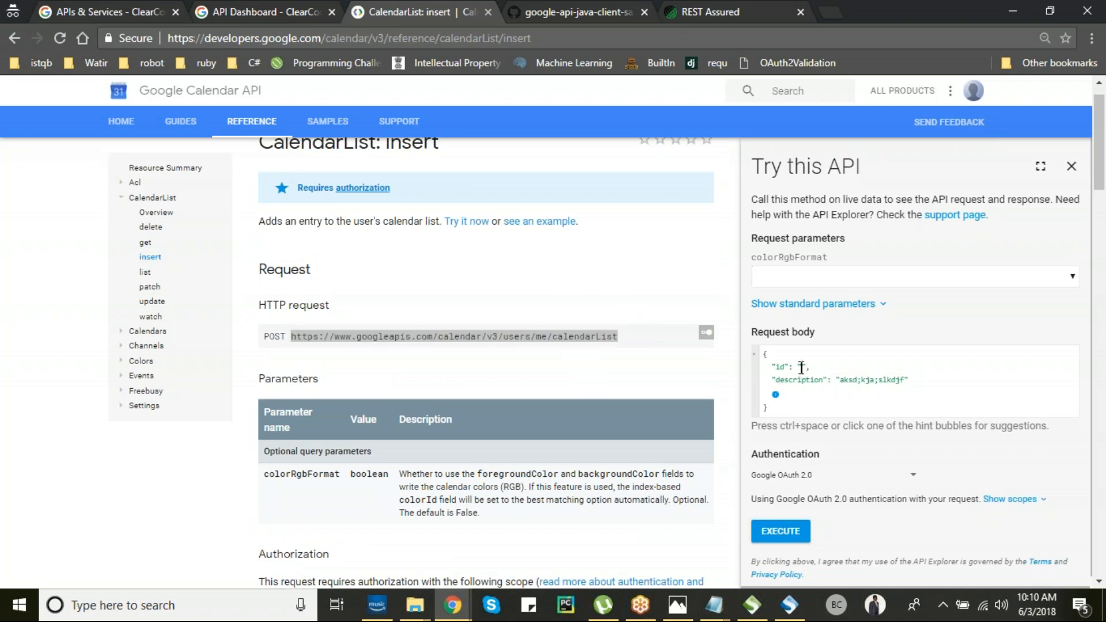
key(alt+Tab)
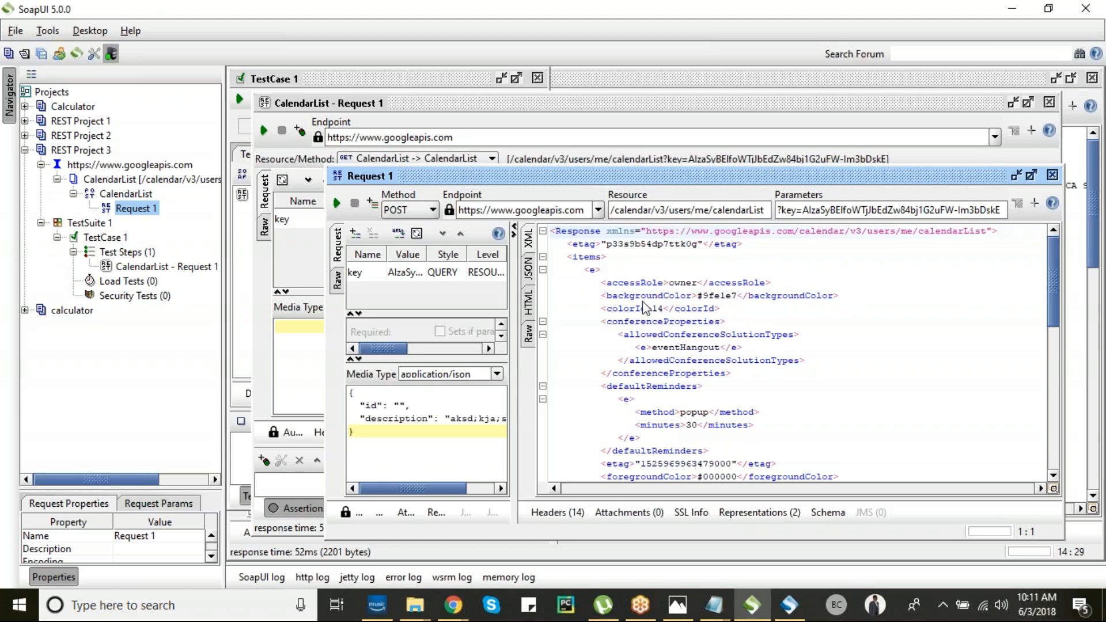
click(654, 275)
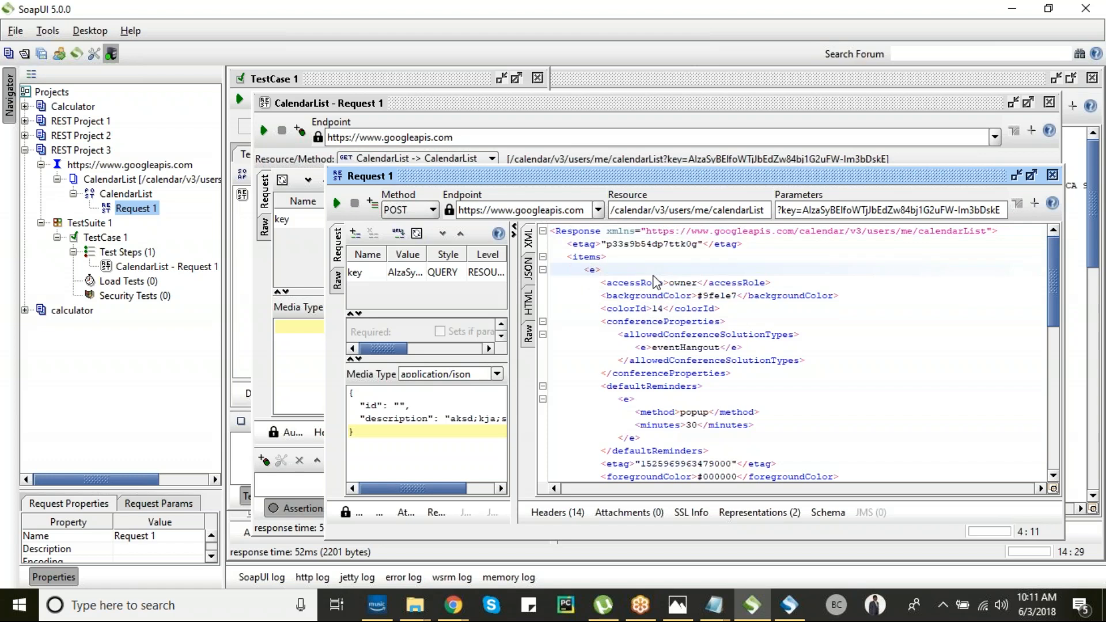
key(Down)
key(Down)
key(Down)
key(Down)
key(Down)
key(Down)
key(Down)
key(Down)
key(Down)
key(Down)
key(Down)
key(Down)
key(Down)
key(Down)
key(Down)
key(Down)
key(Down)
key(Down)
key(Down)
key(Down)
key(Down)
key(Down)
key(Down)
key(Down)
key(Down)
key(Down)
key(Down)
key(Down)
key(Down)
key(Down)
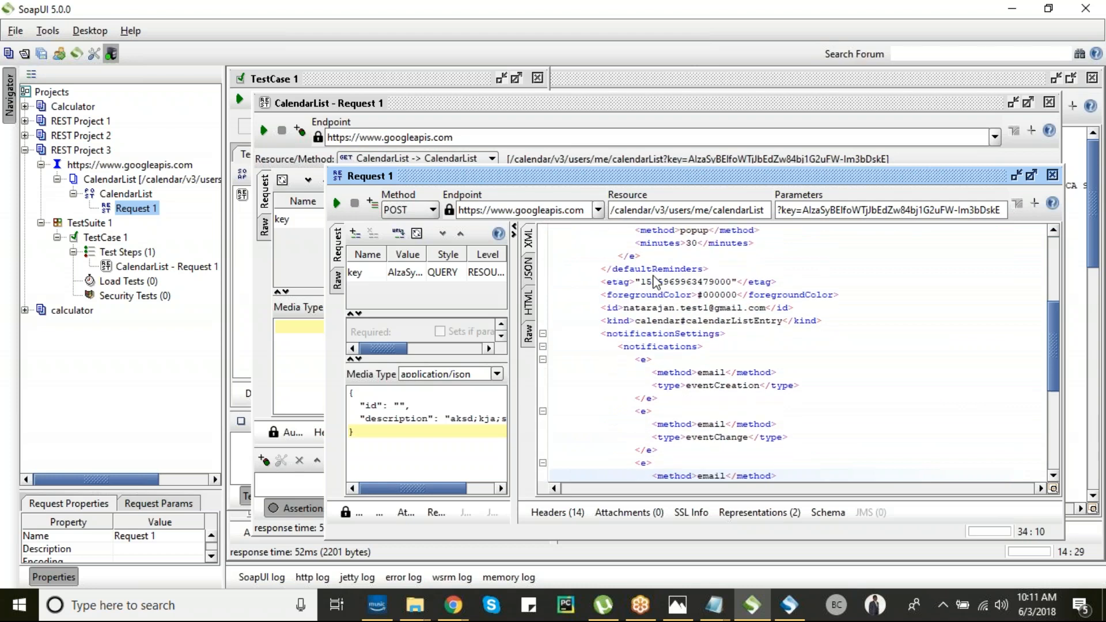
click(628, 311)
drag(734, 311, 766, 310)
key(Down)
key(Down)
key(Down)
key(Down)
key(Down)
key(Down)
key(Down)
key(Down)
key(Down)
key(Down)
key(Down)
key(Down)
key(Down)
key(Down)
key(Down)
key(Down)
key(Down)
key(Down)
key(Down)
key(Down)
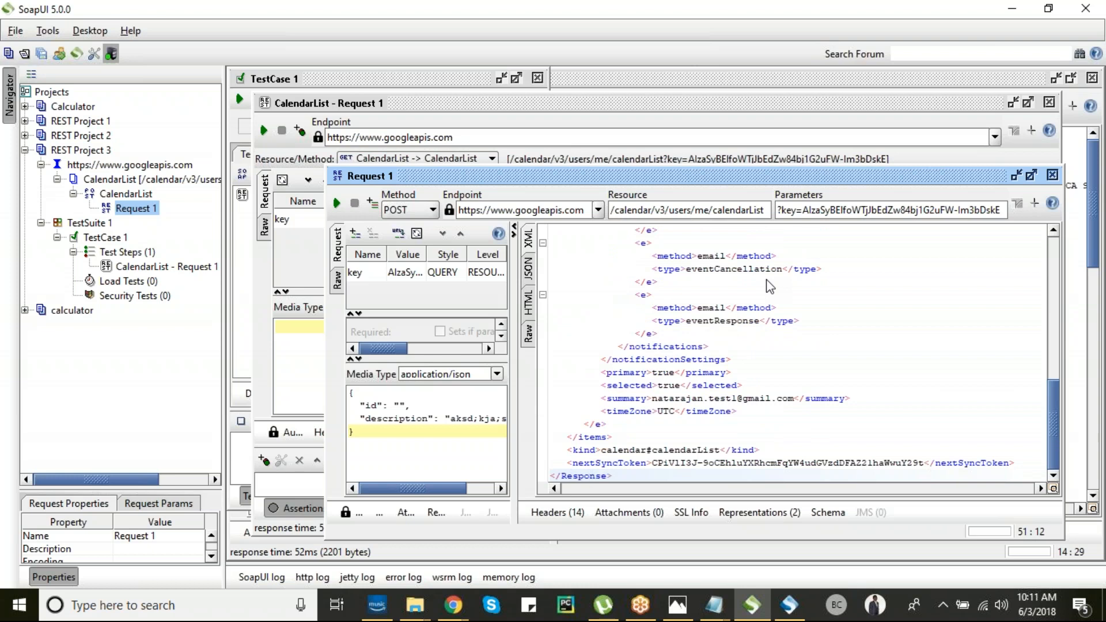
click(400, 406)
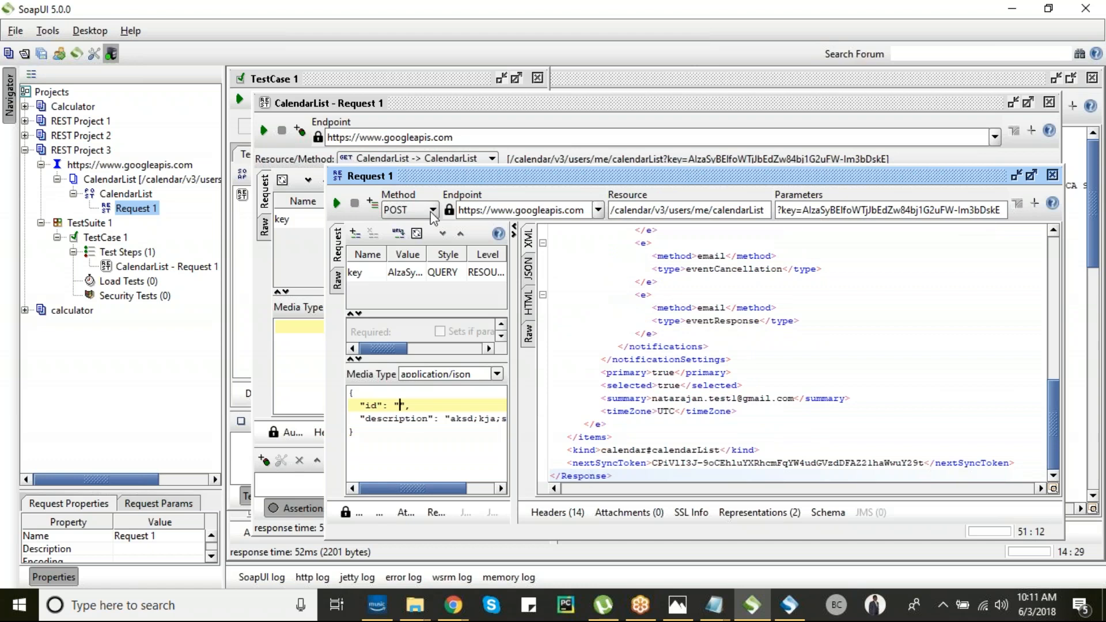
drag(354, 395, 372, 433)
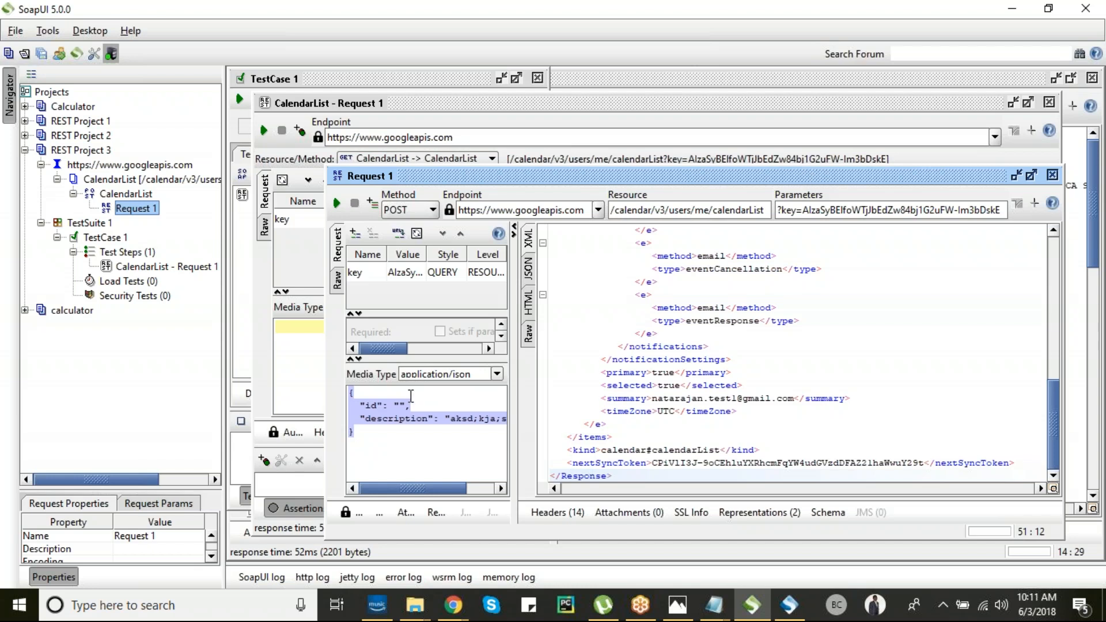
mouse_move(449, 617)
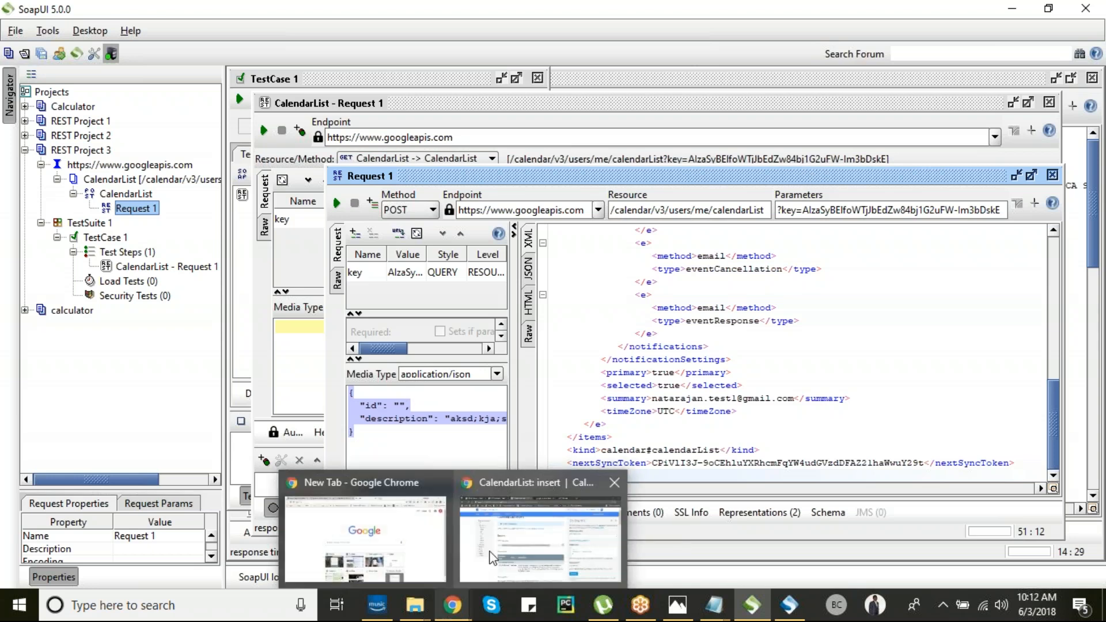
- Load clearcodeconsulting.com in Chrome
click(540, 542)
text(clearcodeconsulting.com)
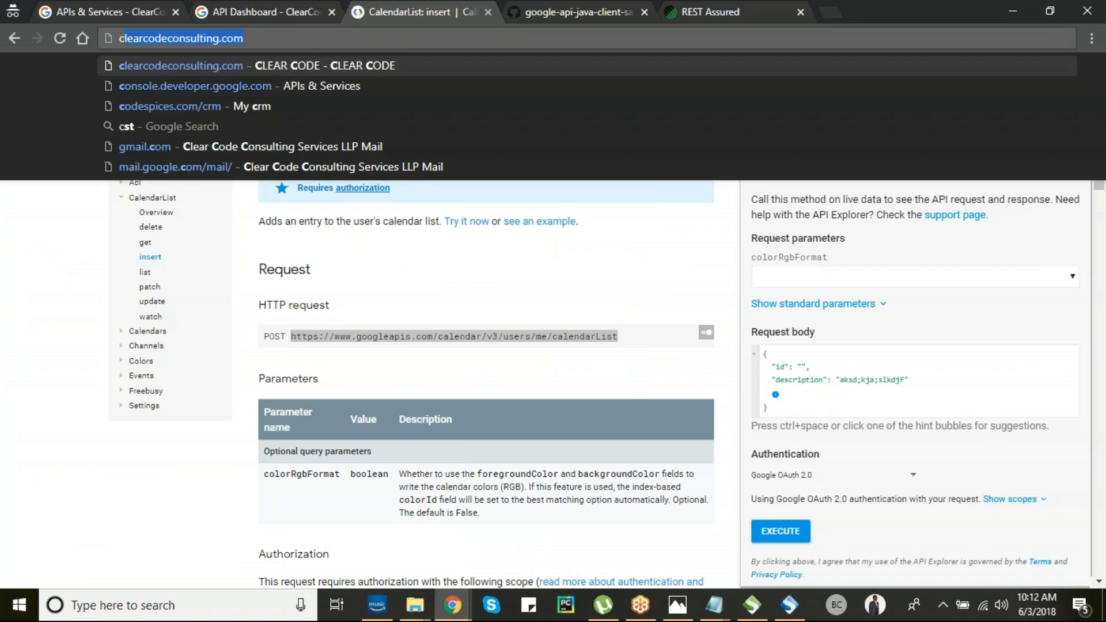
key(Return)
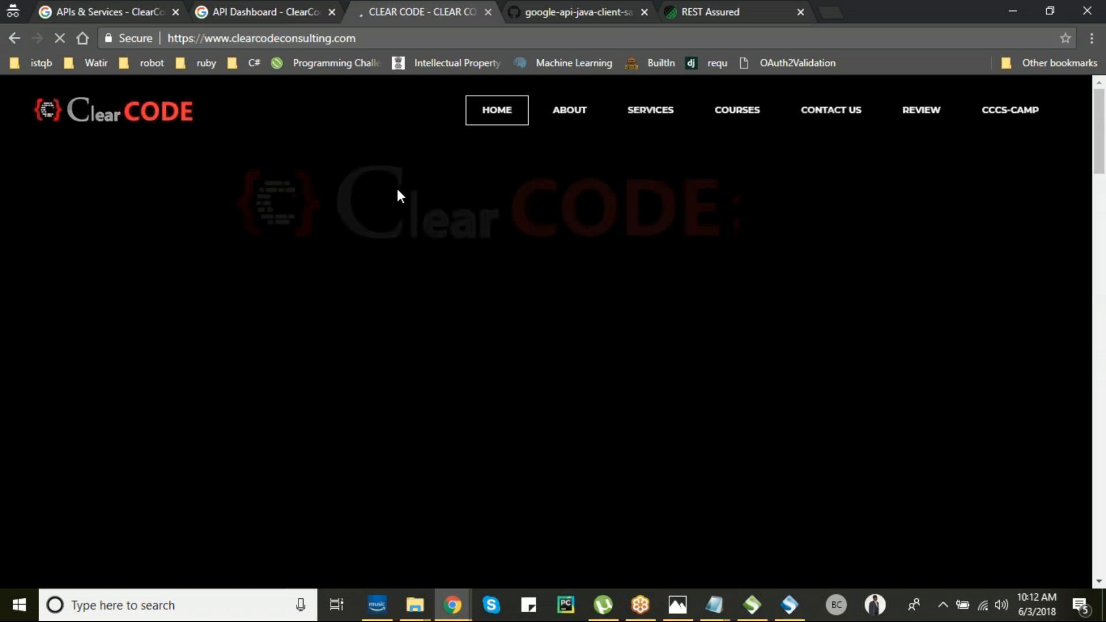
- Scroll to Contact Us and highlight the listed phone numbers and e-mail addresses
scroll(397, 188, down, 20)
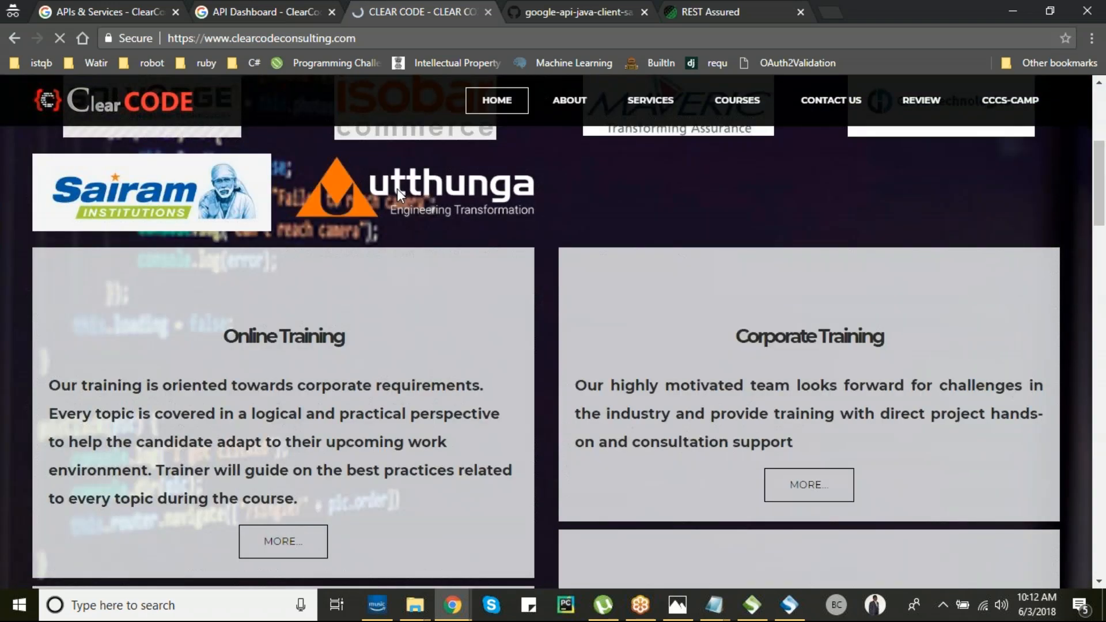
scroll(396, 188, down, 15)
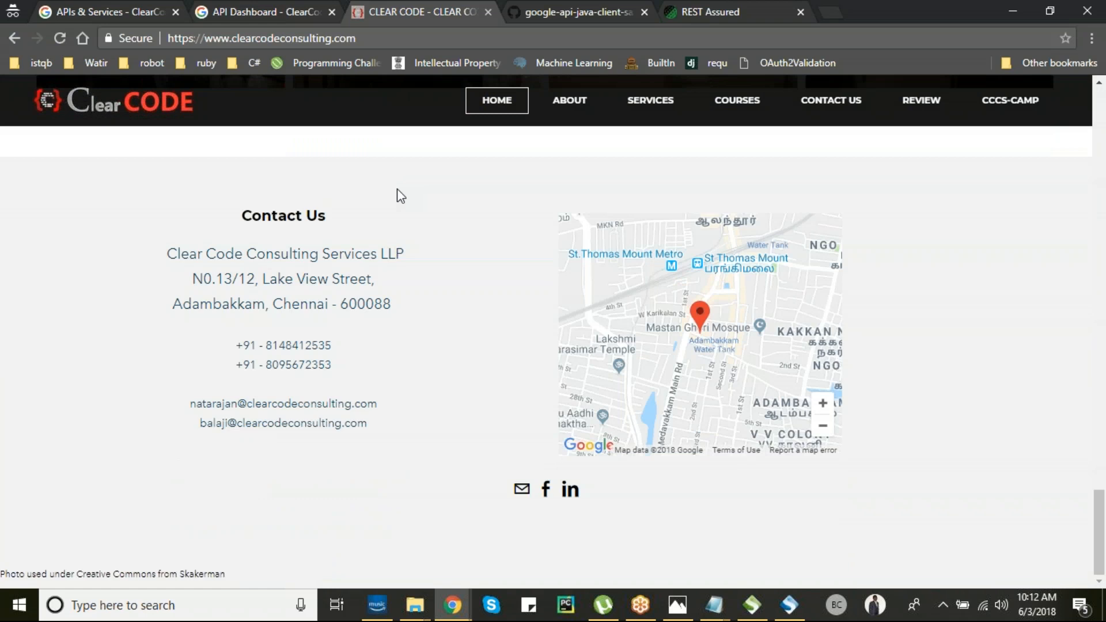
drag(236, 345, 351, 362)
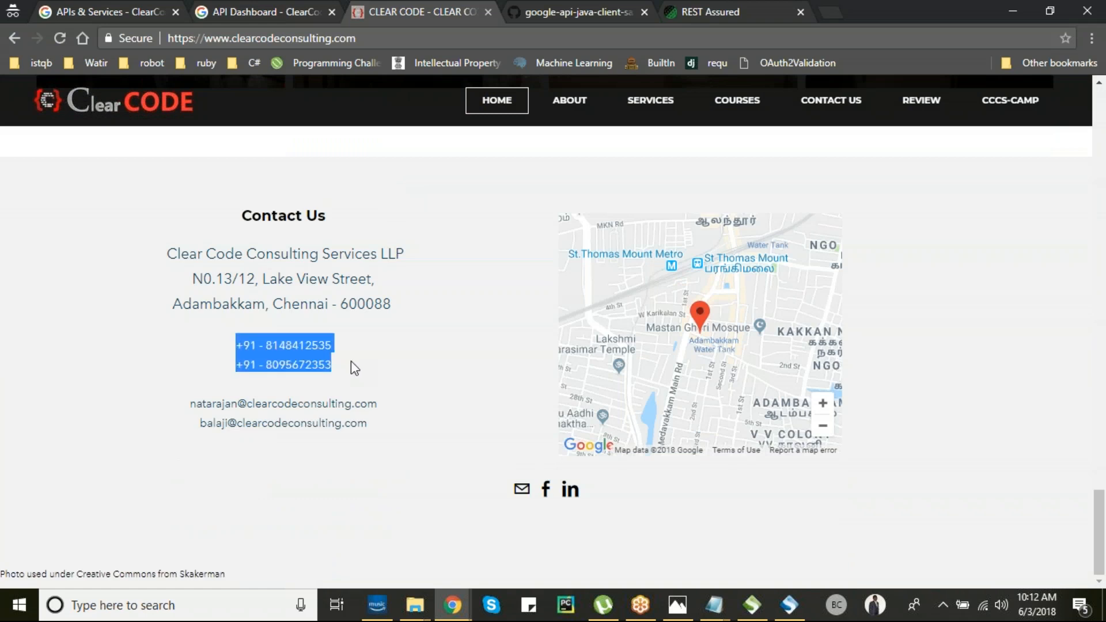
click(353, 362)
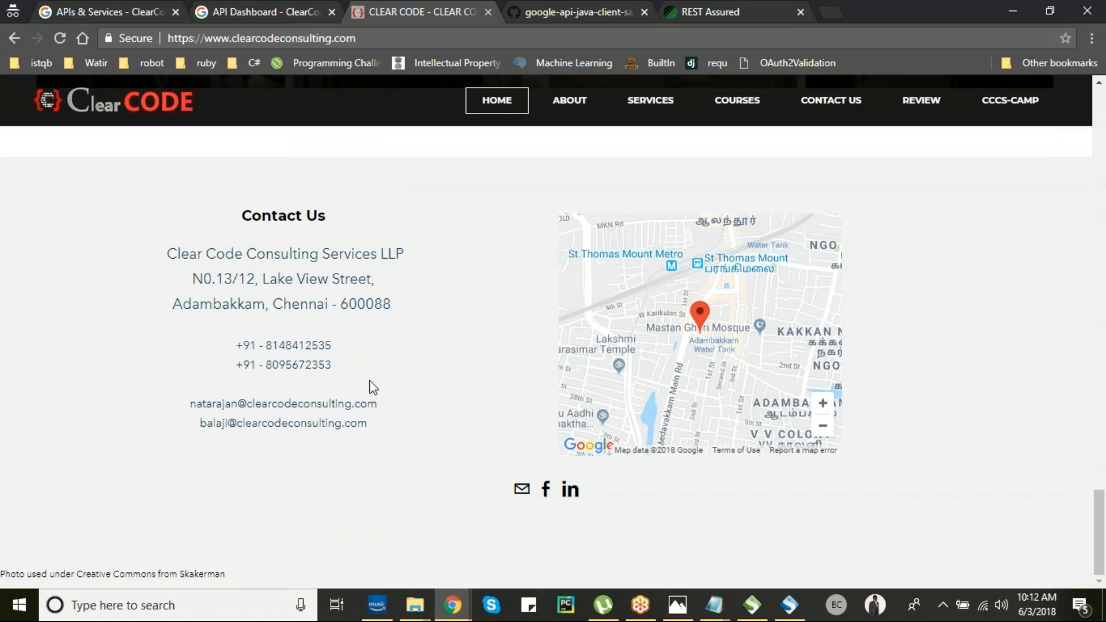
drag(181, 408, 351, 424)
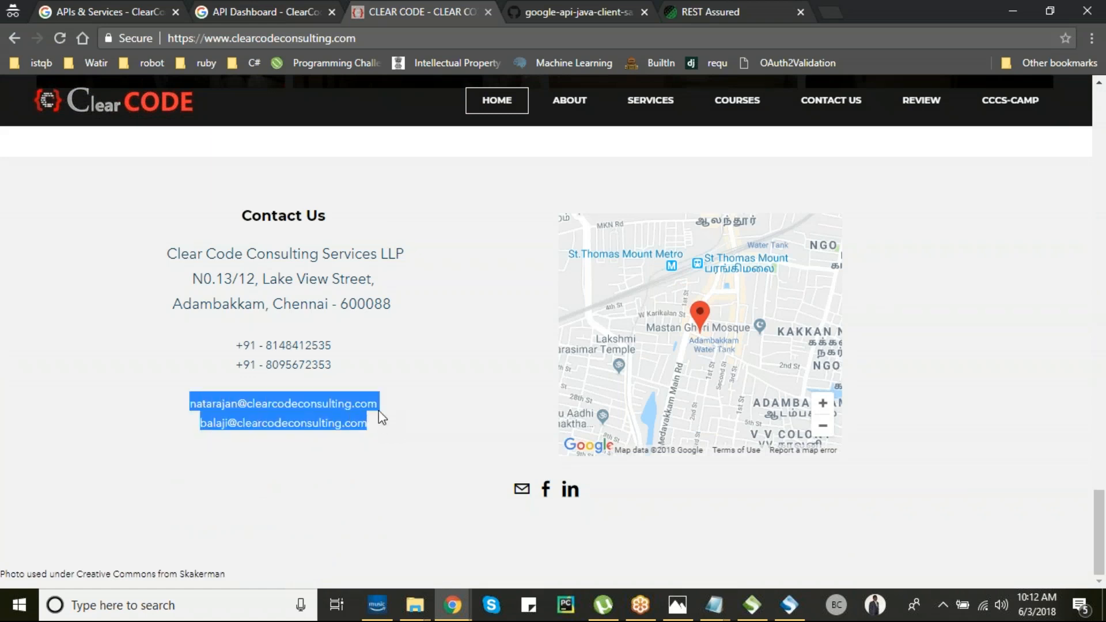